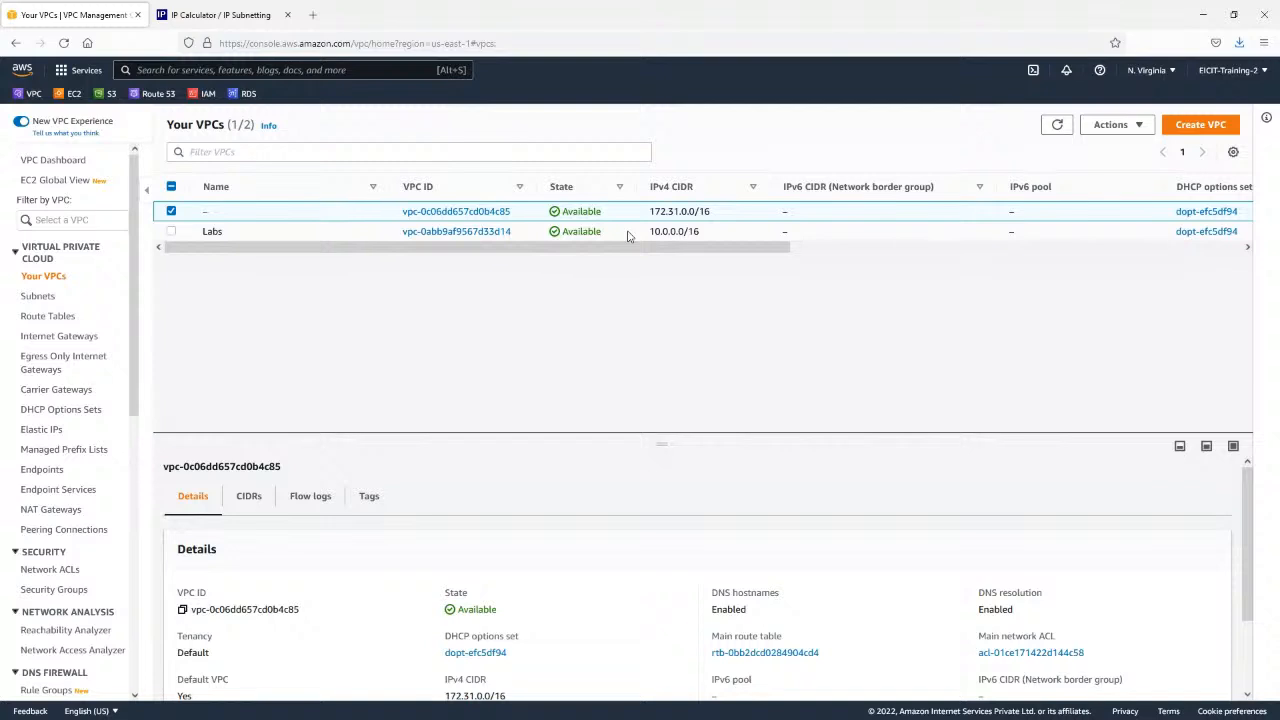
Switch the console's region to Asia Pacific (Mumbai), ap-south-1.
click(628, 235)
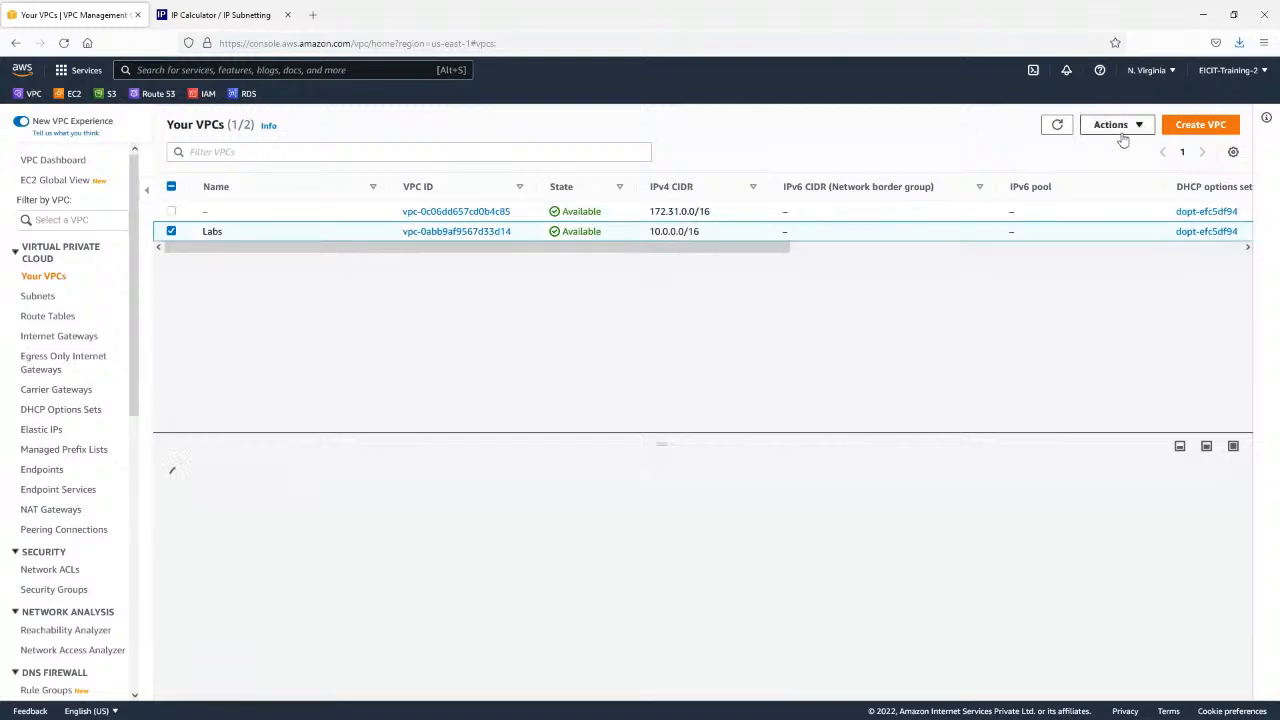
click(1160, 74)
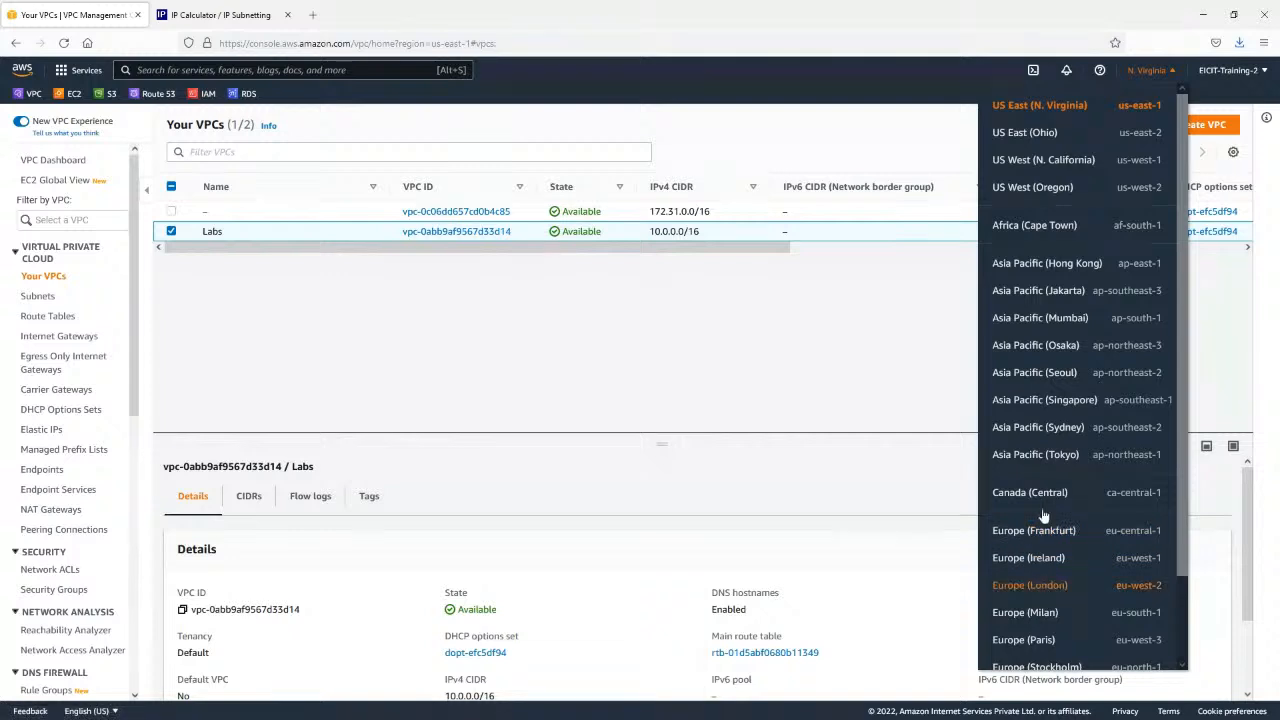
scroll(1047, 295, down, 1)
click(1040, 250)
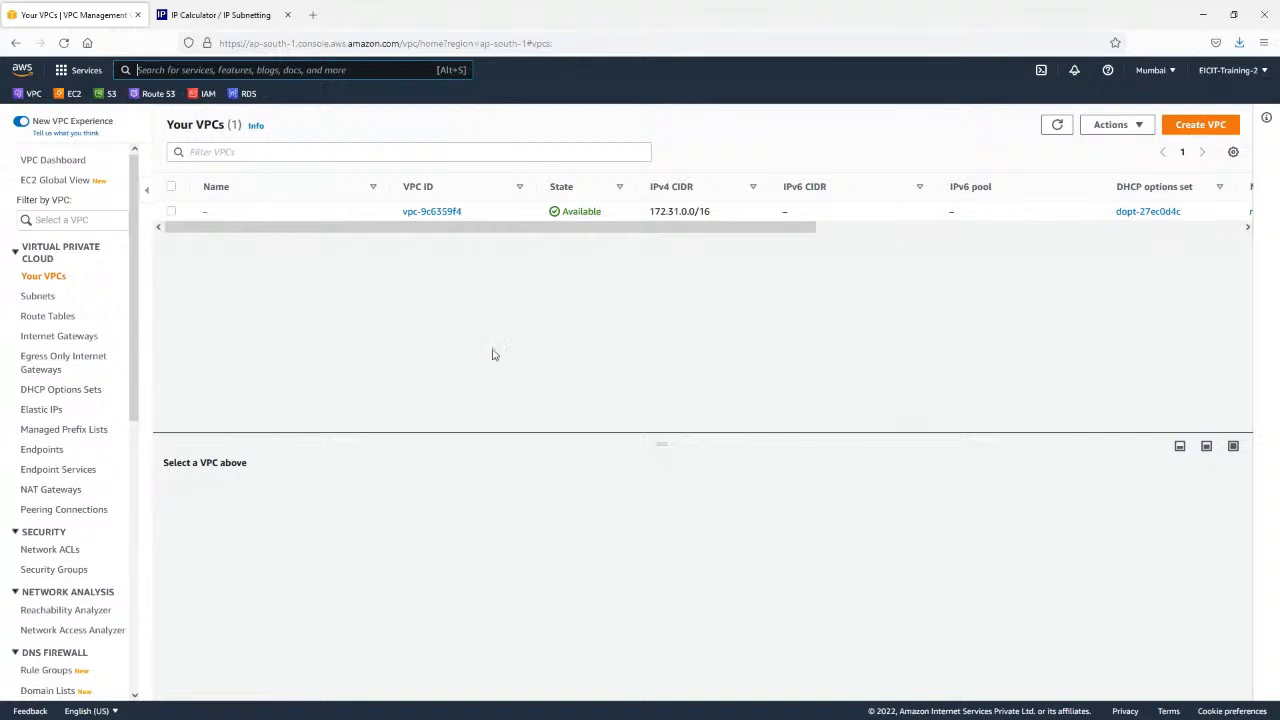
Start a new VPC with the name tag Labs and the manual IPv4 CIDR 10.0.0.0/16.
click(1200, 128)
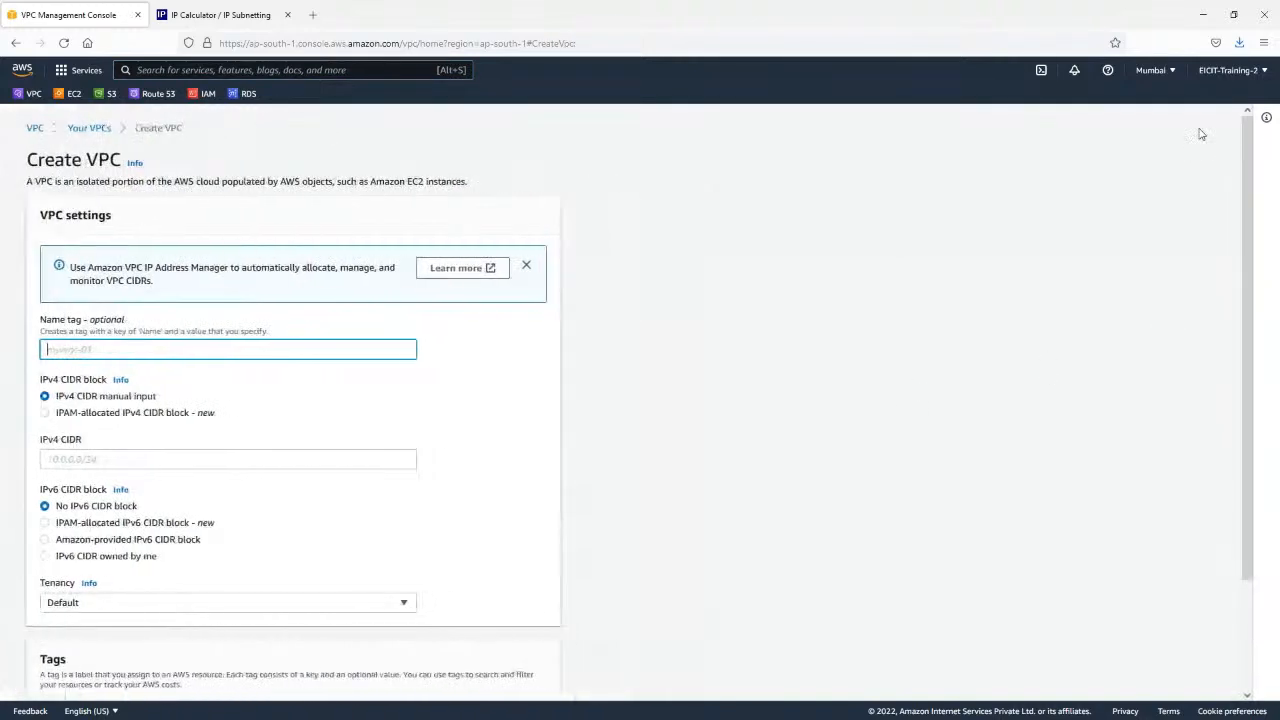
scroll(129, 350, down, 3)
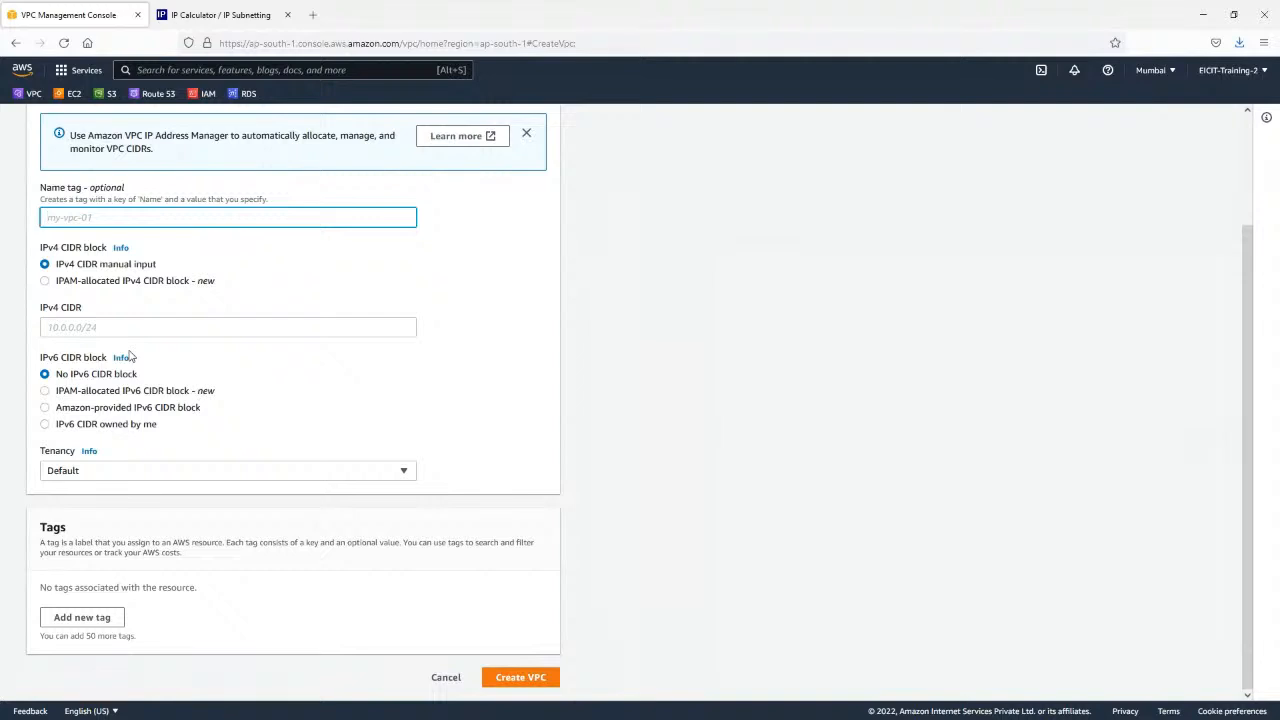
text(Labs)
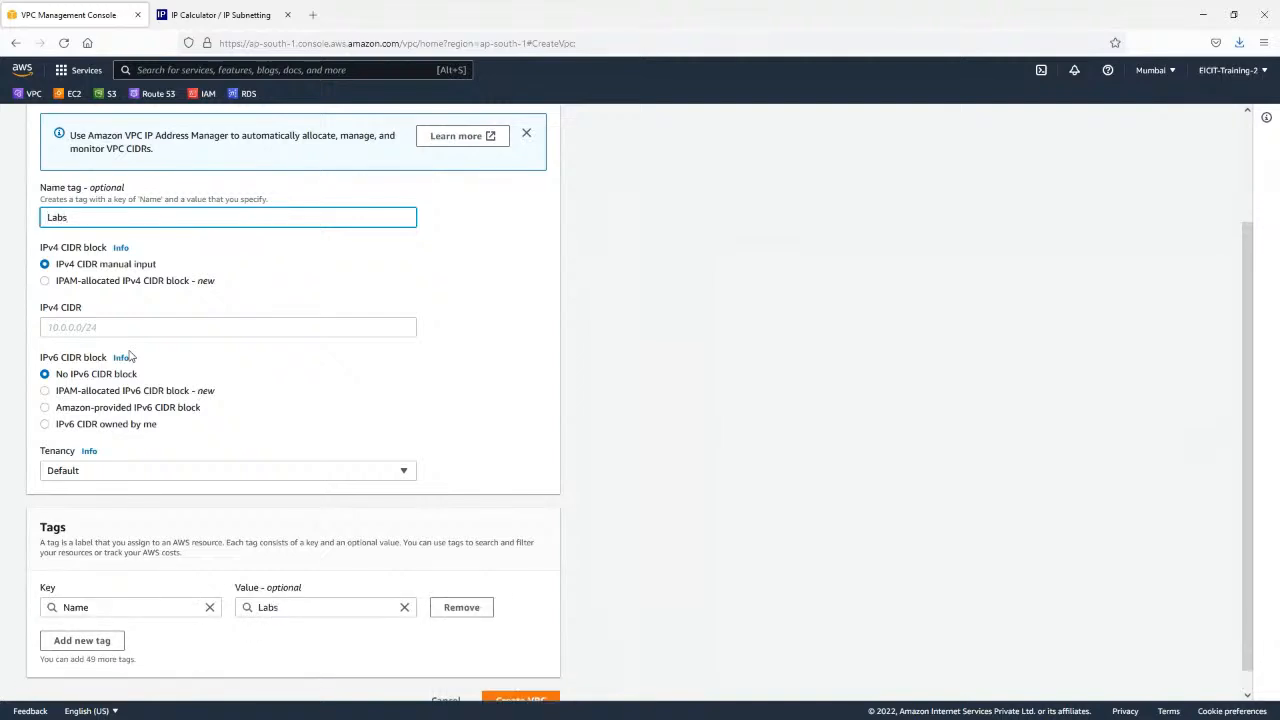
click(134, 333)
text(10.0.0.0/16)
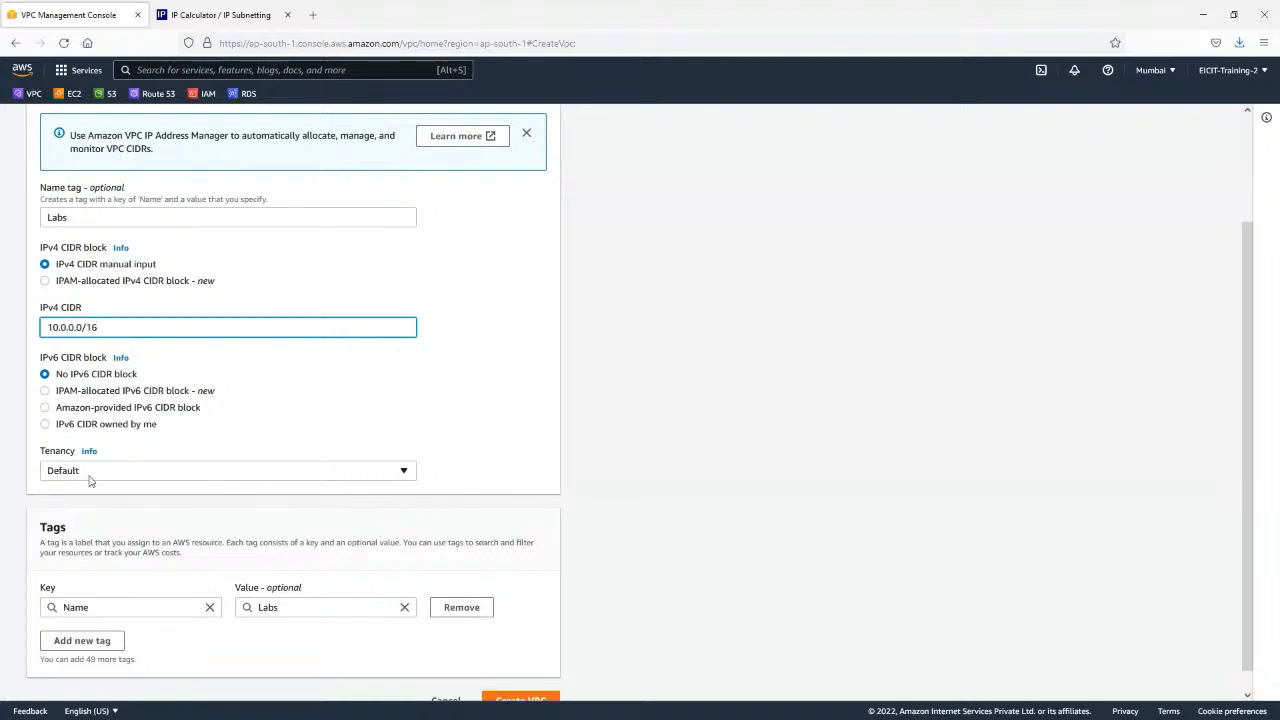
Review the tenancy options, create the VPC with Default tenancy, and check its IPv4 CIDR in the details.
scroll(89, 419, down, 1)
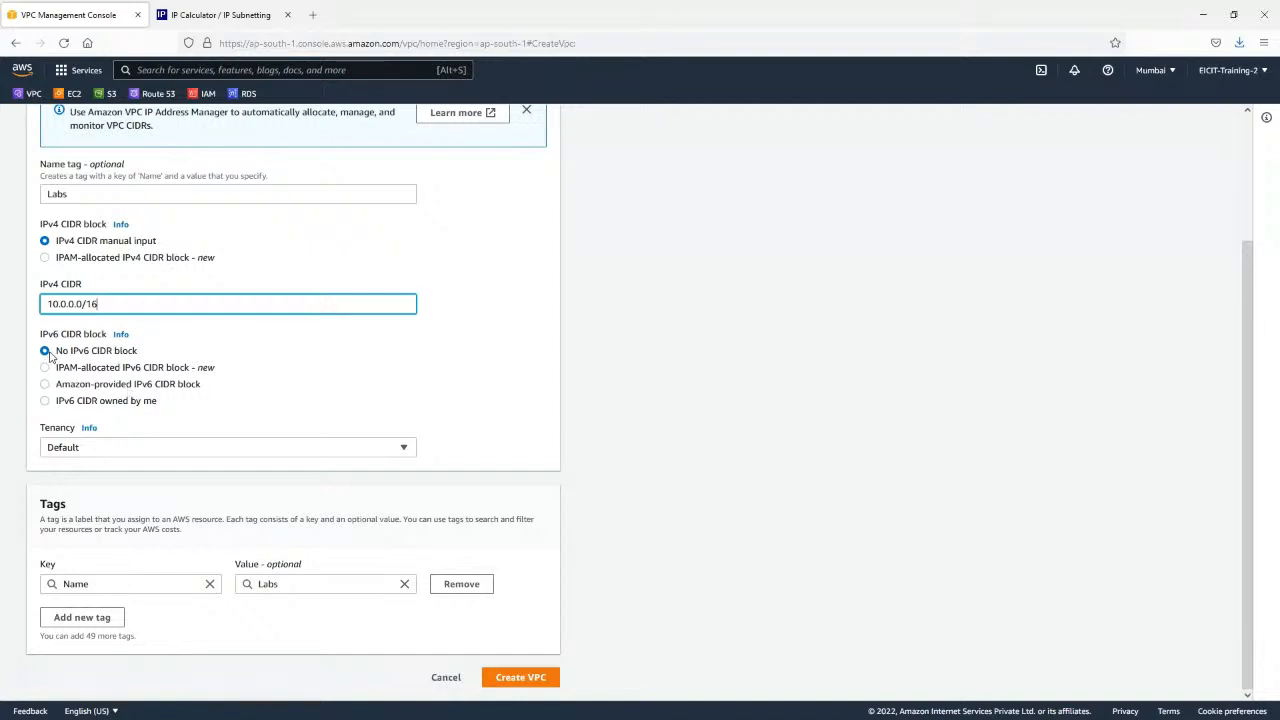
click(92, 450)
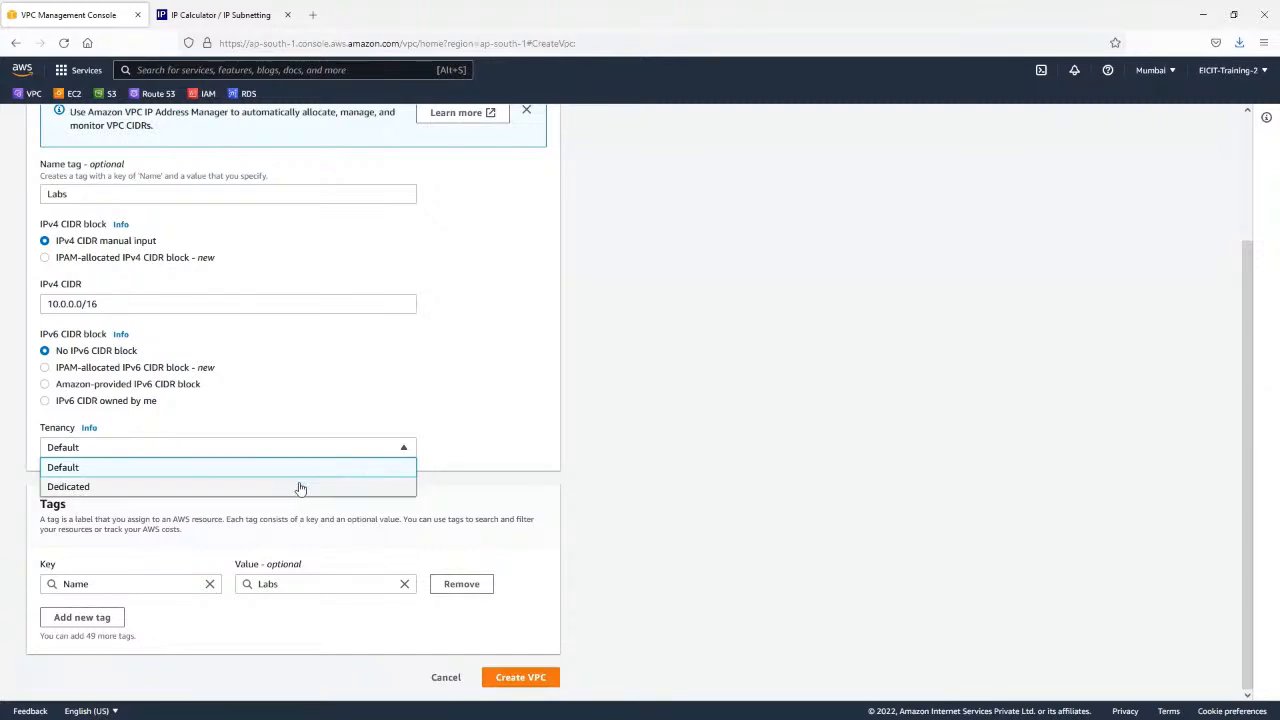
click(470, 483)
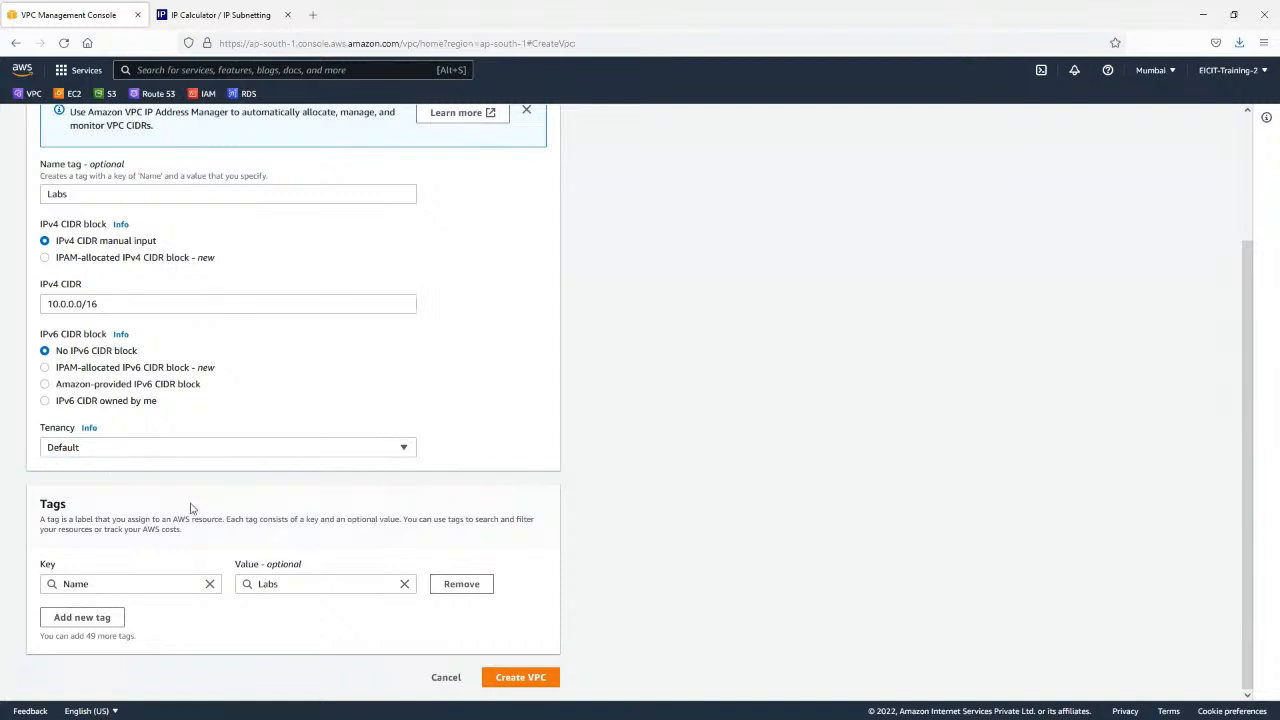
click(557, 685)
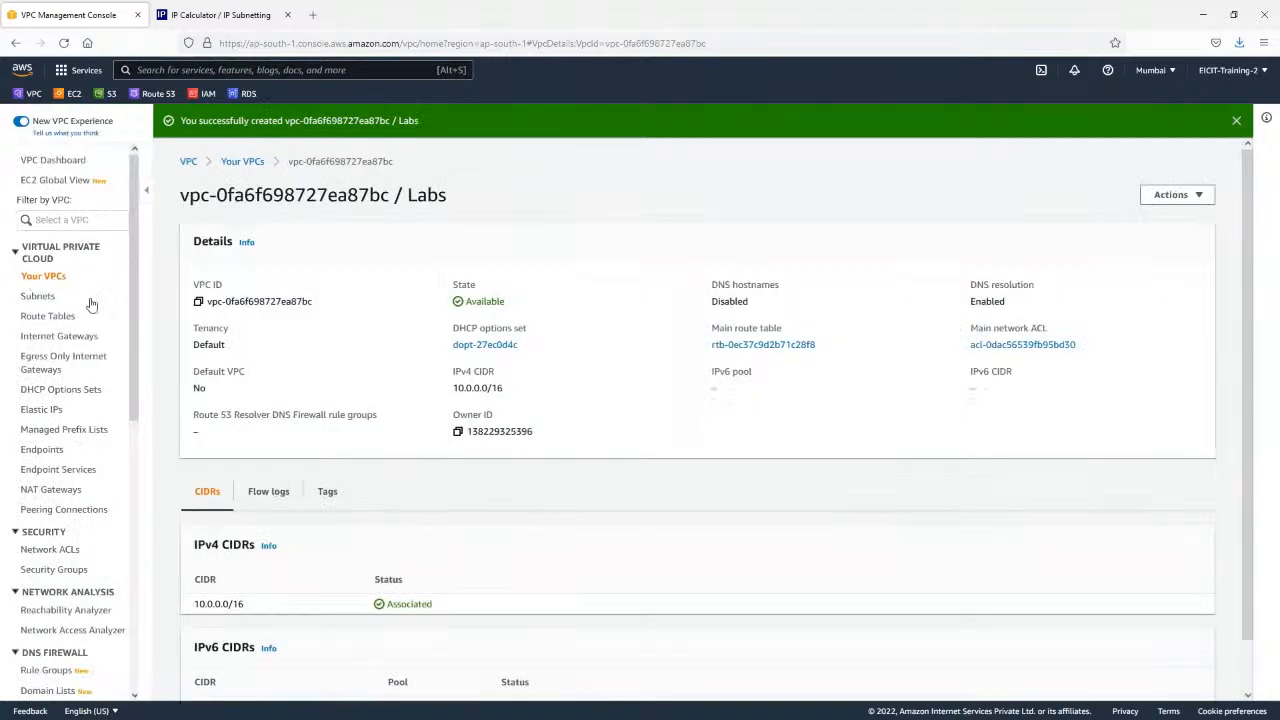
scroll(386, 329, down, 1)
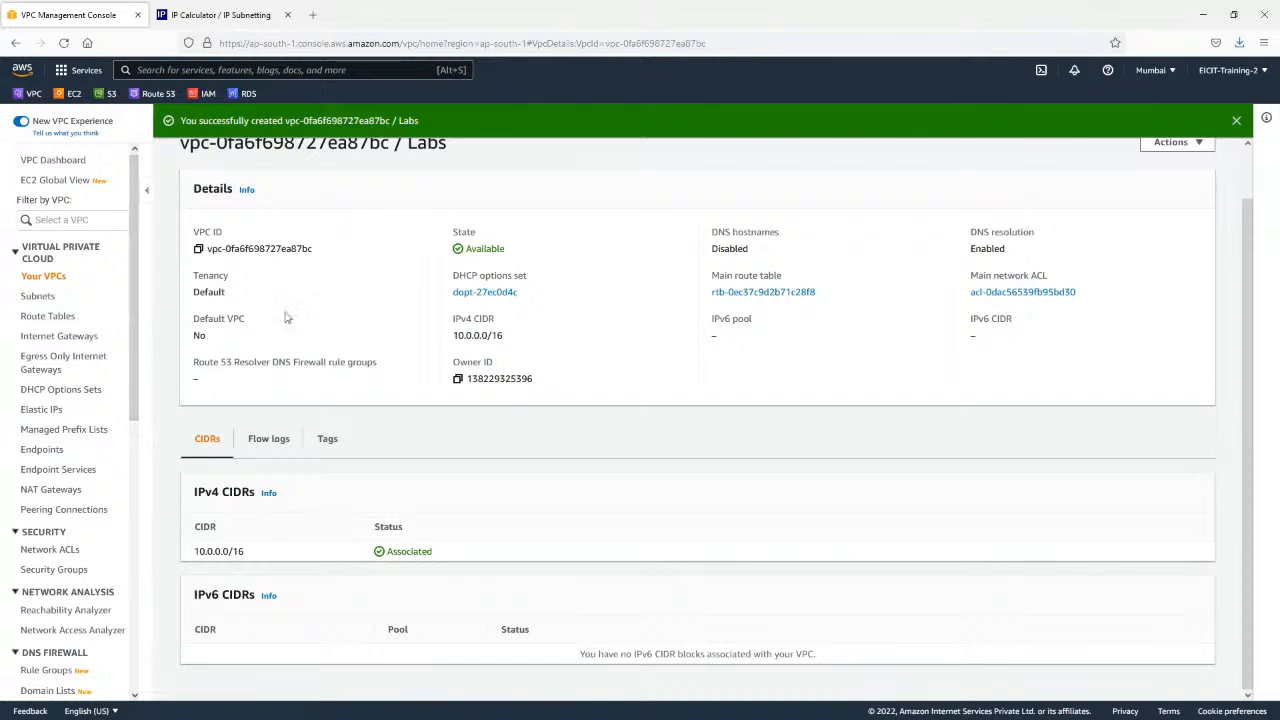
drag(505, 337, 444, 338)
Start creating a subnet in the Labs VPC.
click(31, 304)
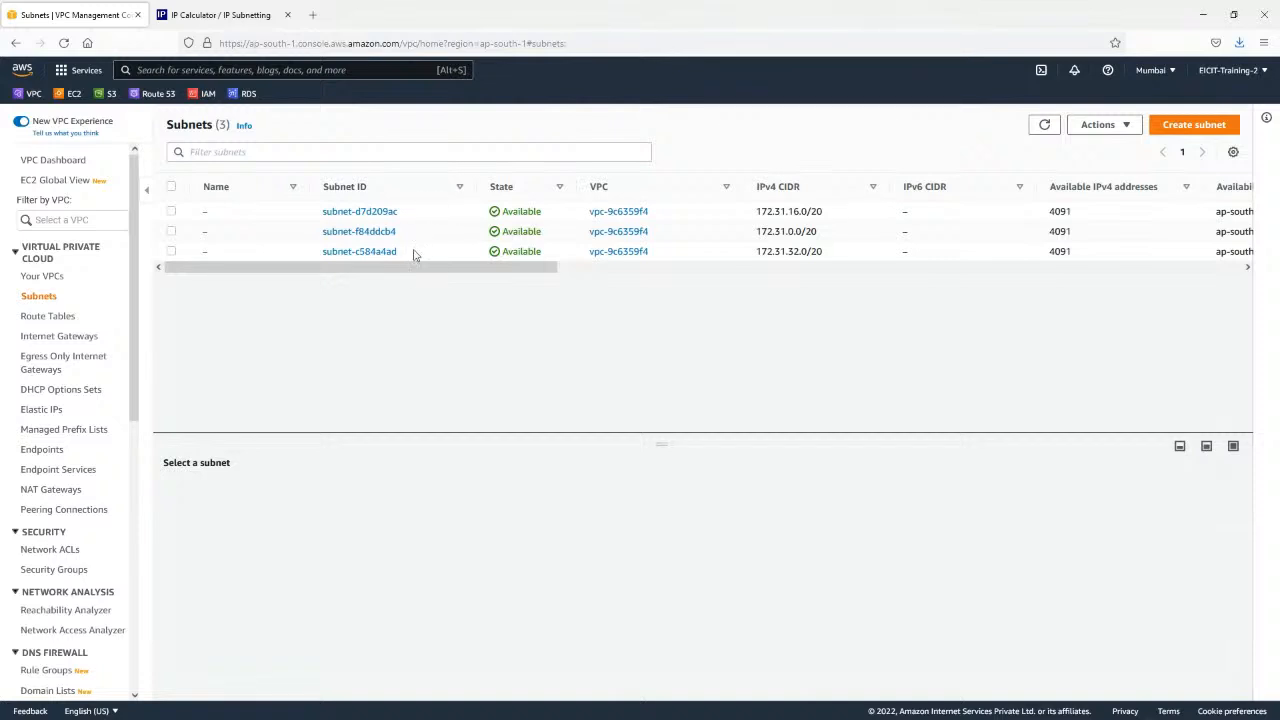
click(1183, 131)
click(195, 272)
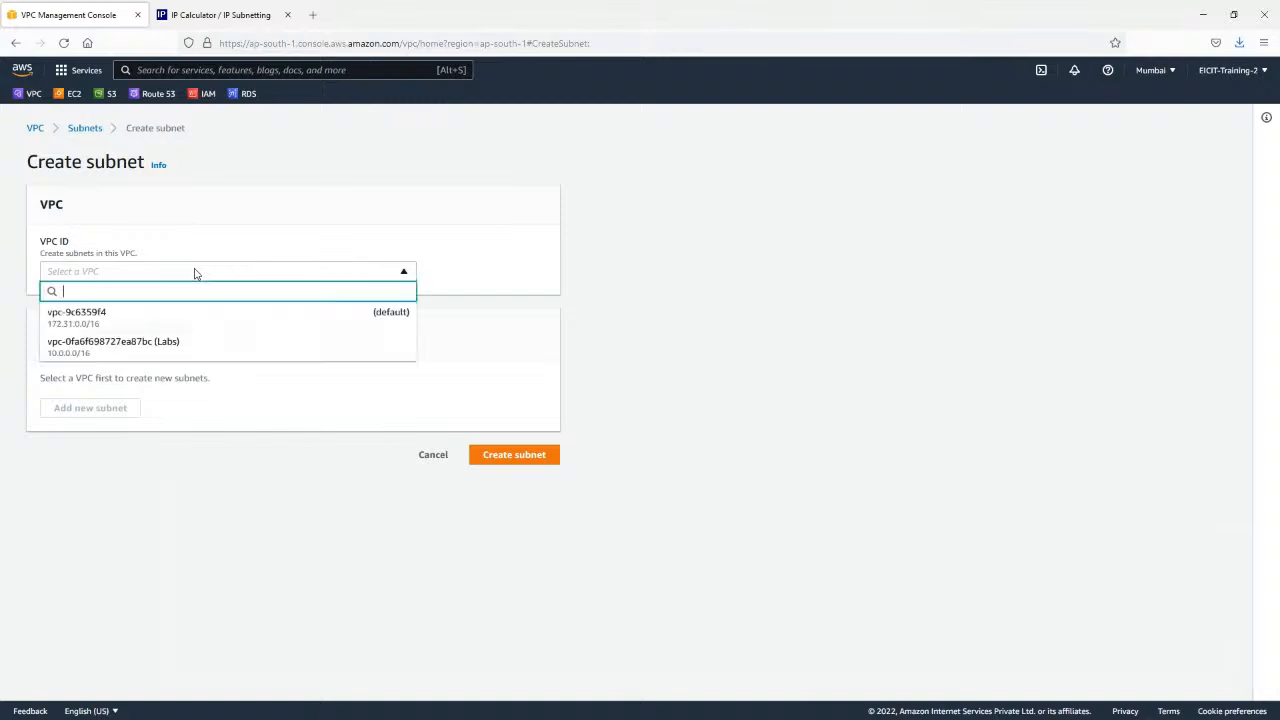
click(162, 356)
scroll(160, 358, down, 3)
Name the first subnet Public-1A and place it in availability zone ap-south-1a.
click(152, 357)
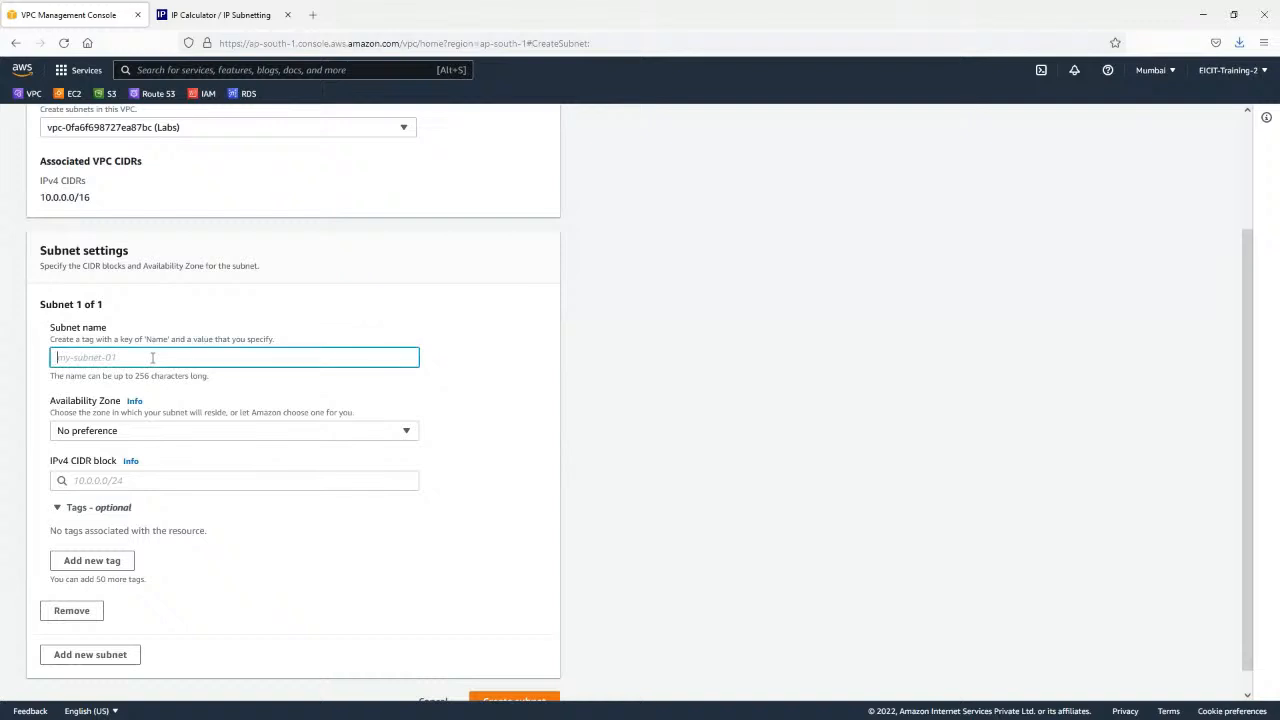
text(Public)
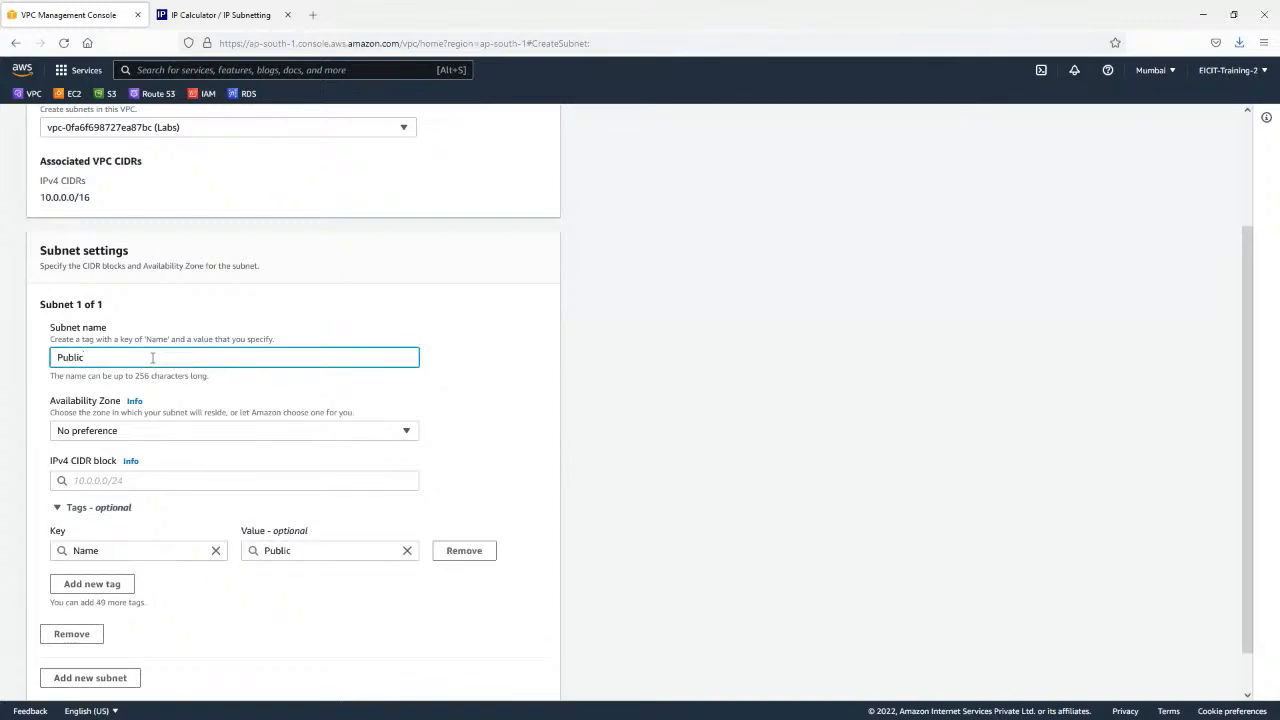
text(-1A)
click(143, 431)
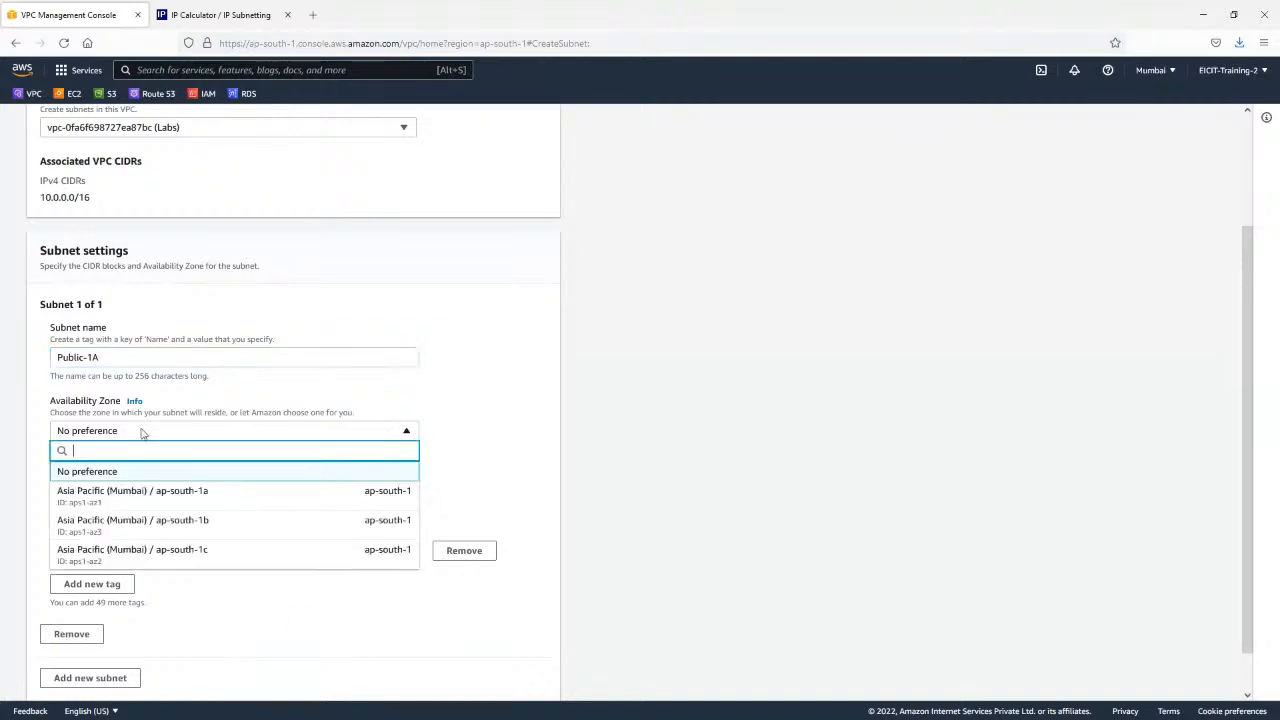
click(197, 497)
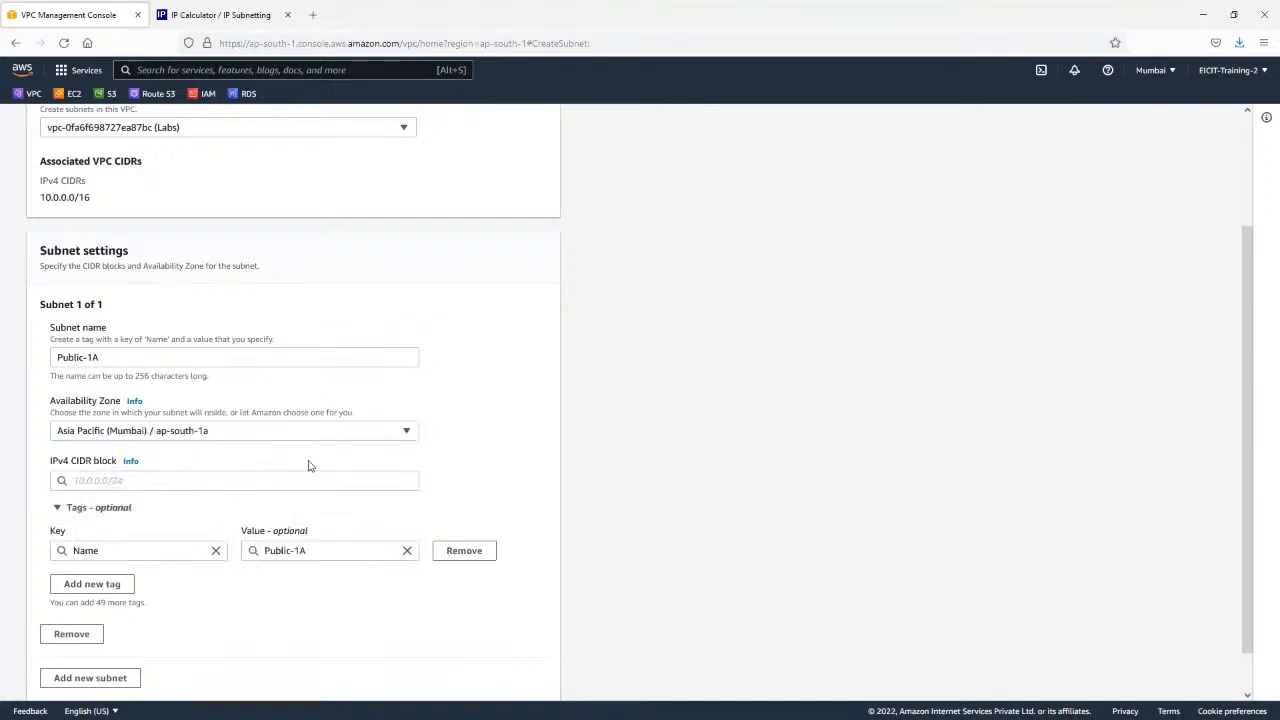
Set the Public-1A subnet's IPv4 CIDR block to 10.0.1.0/24 and check it against the Subnets diagram slide.
click(190, 482)
text(10.0.0.0)
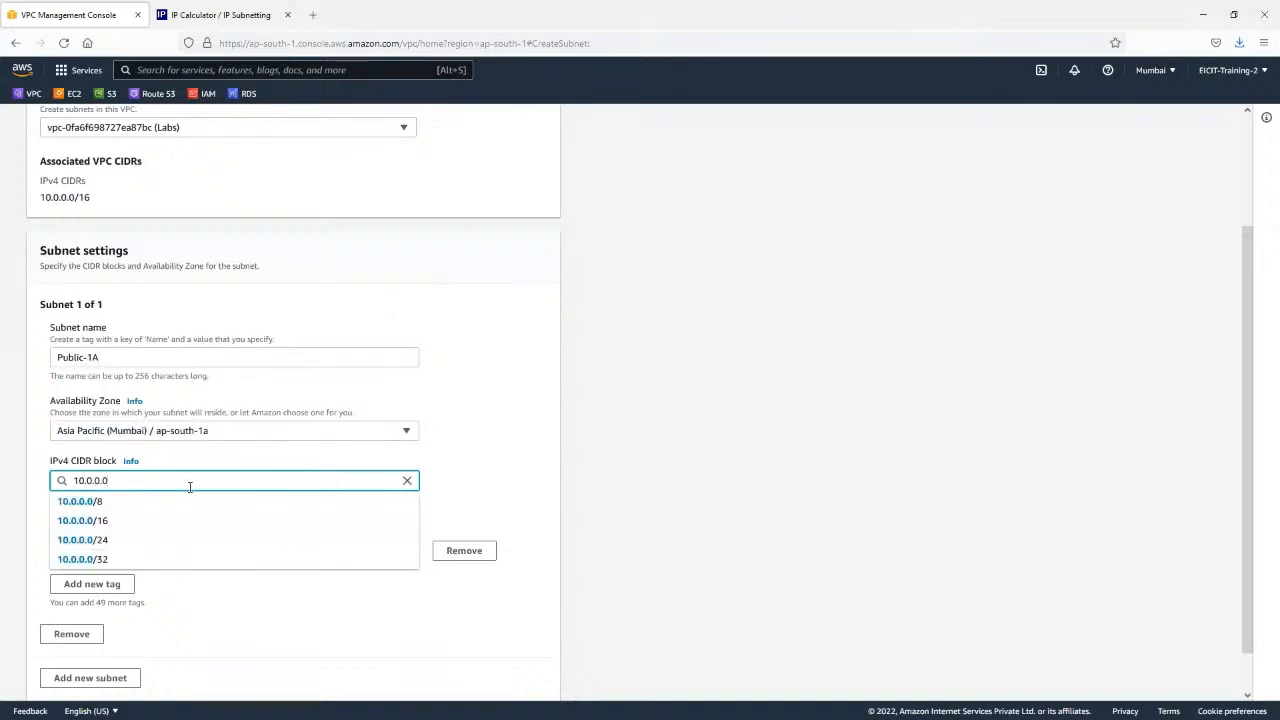
text(/1)
key(BackSpace)
key(BackSpace)
key(BackSpace)
key(BackSpace)
key(BackSpace)
text(1.0/24)
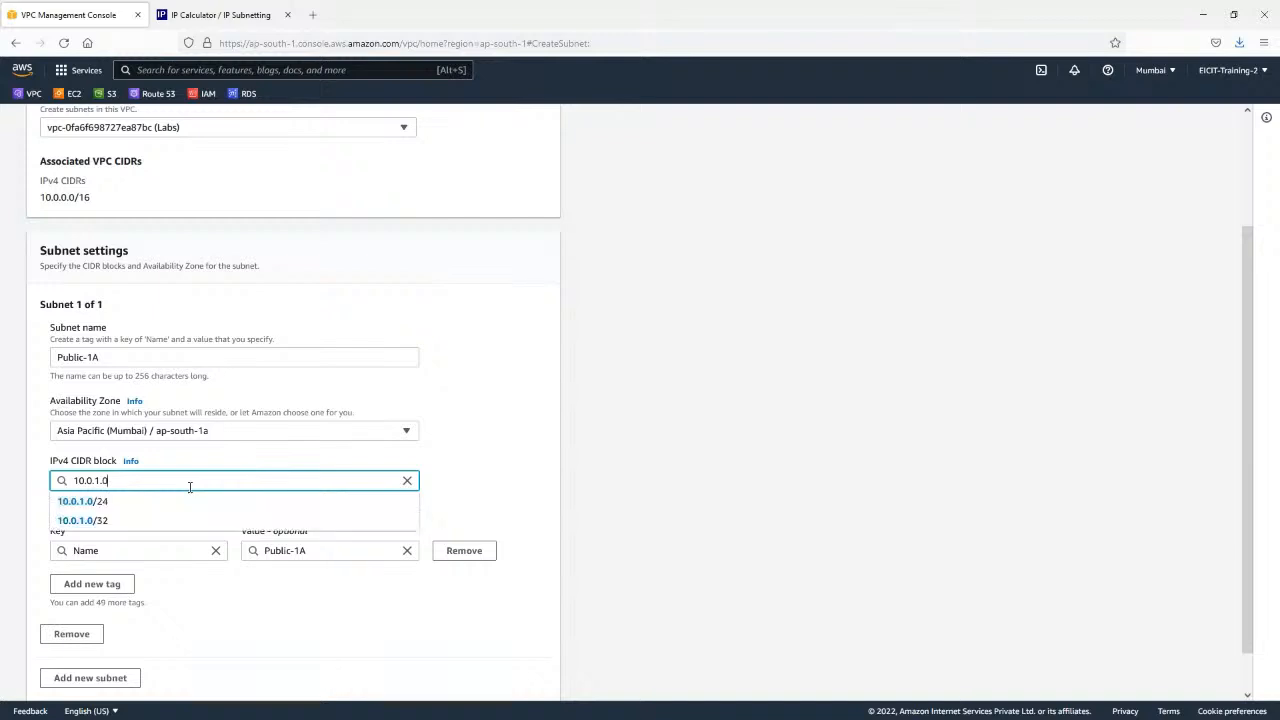
key(alt+Tab)
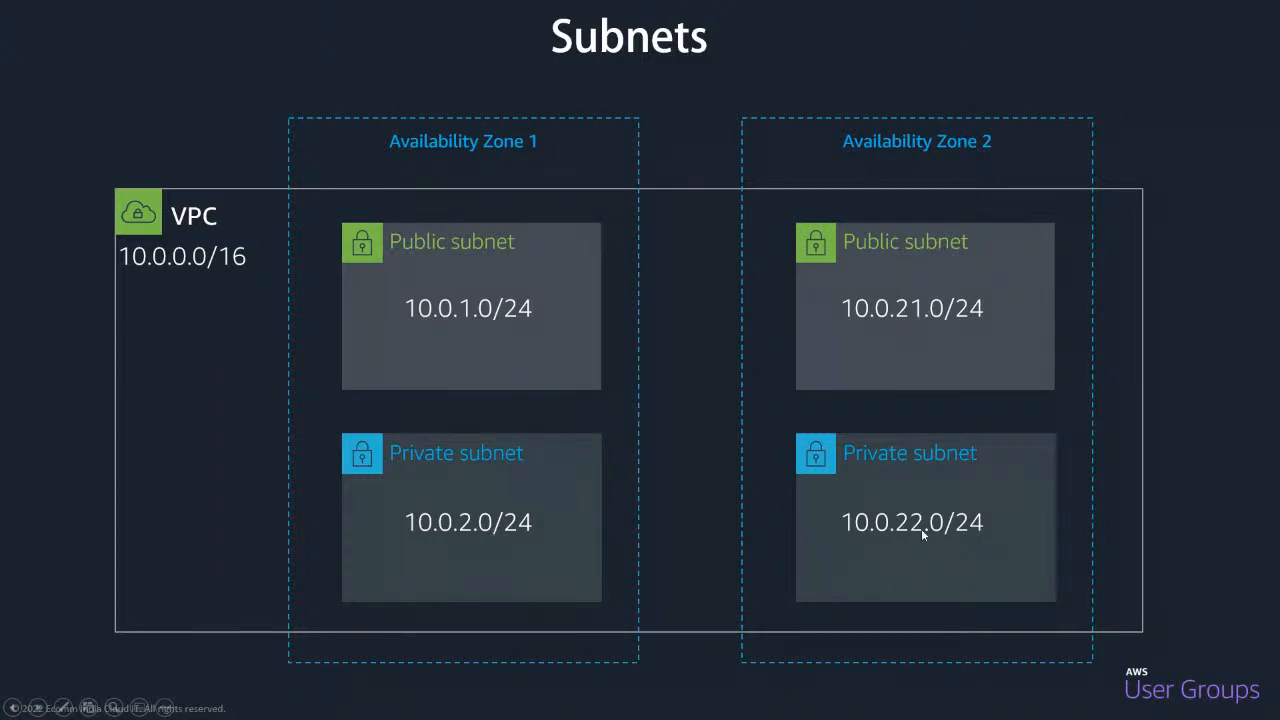
key(alt+Tab)
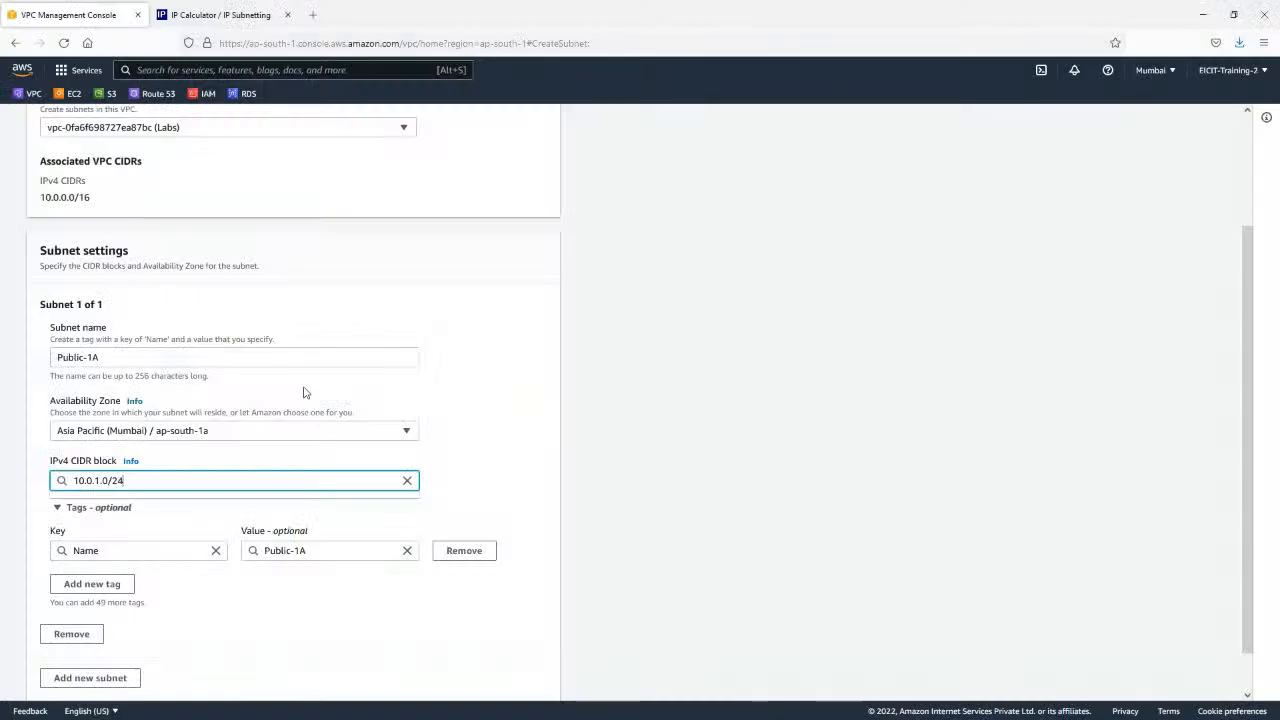
click(567, 456)
Add a second subnet named Private-1A in availability zone ap-south-1a.
scroll(566, 452, down, 1)
click(90, 630)
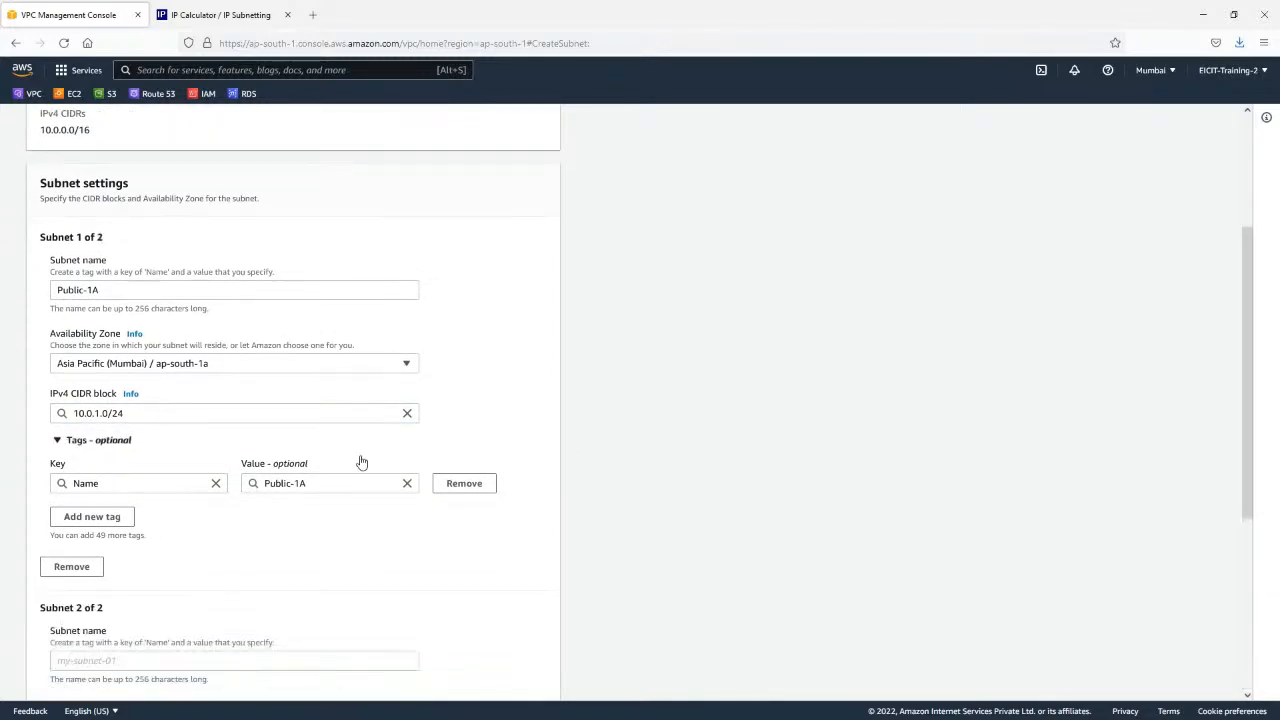
scroll(177, 494, down, 5)
click(173, 393)
text(P)
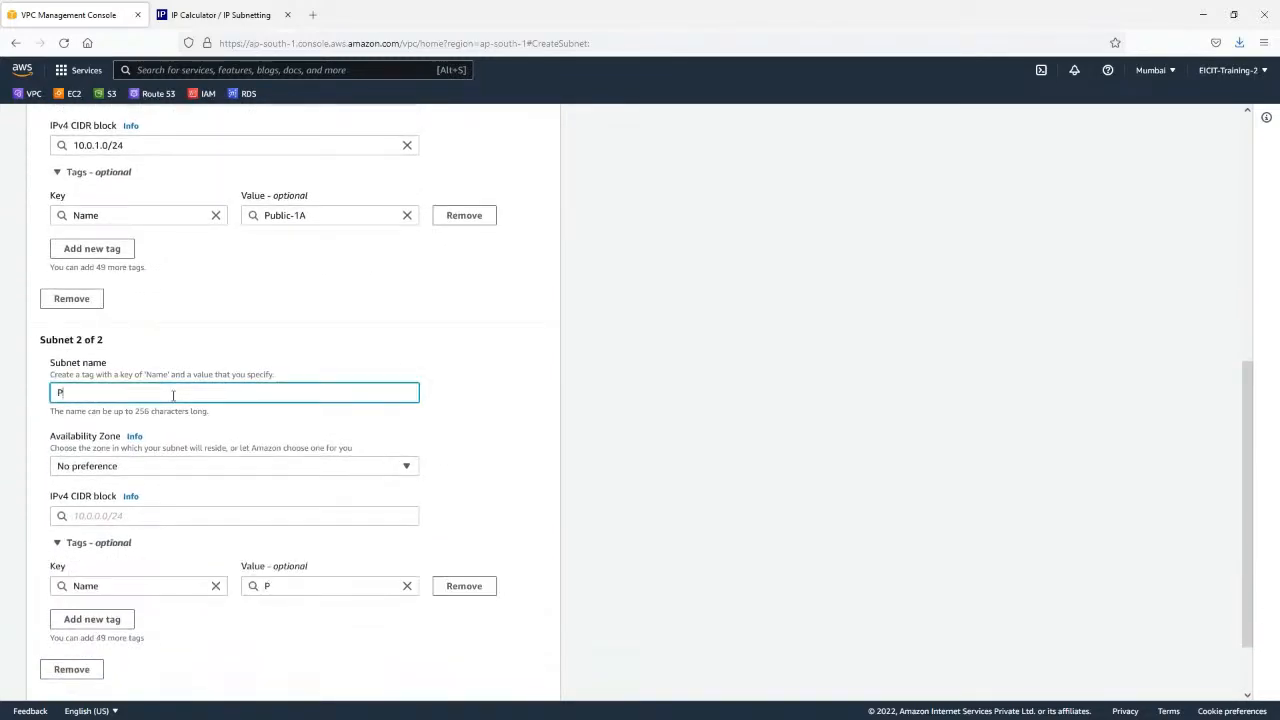
text(rivate-1A)
click(142, 476)
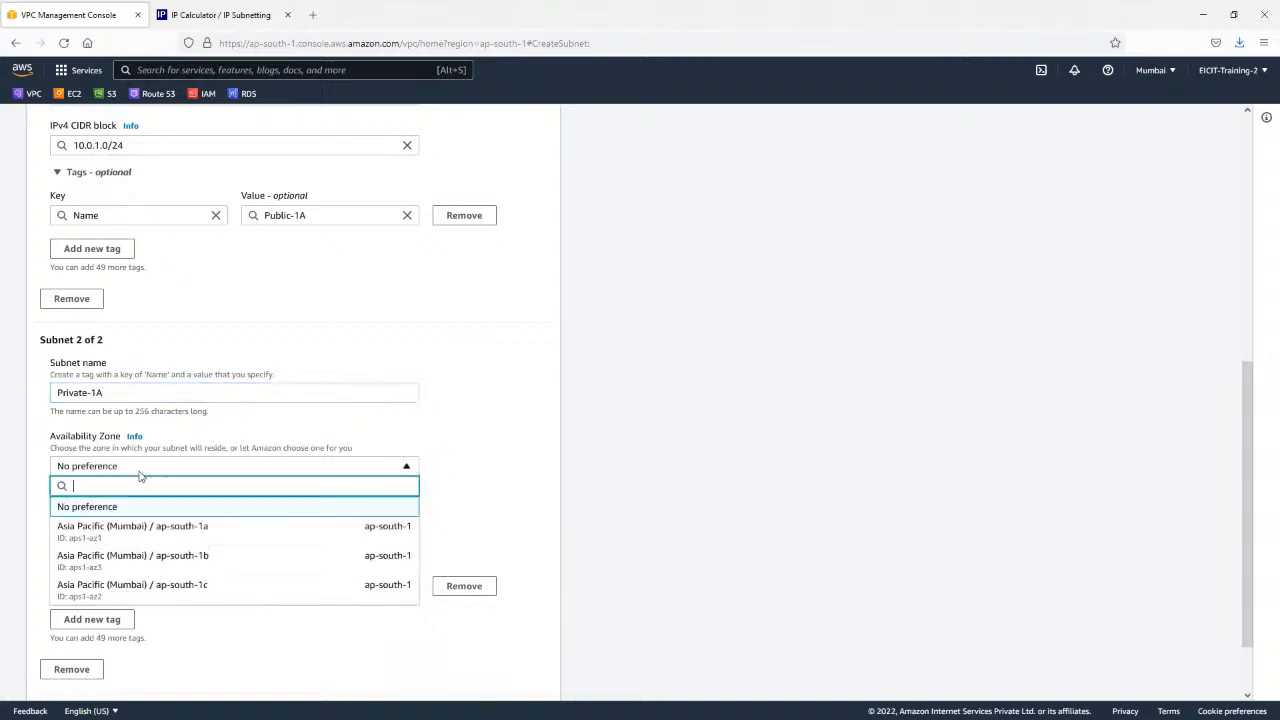
click(166, 527)
Set the Private-1A subnet's IPv4 CIDR block to 10.0.2.0/24.
click(140, 515)
text(1)
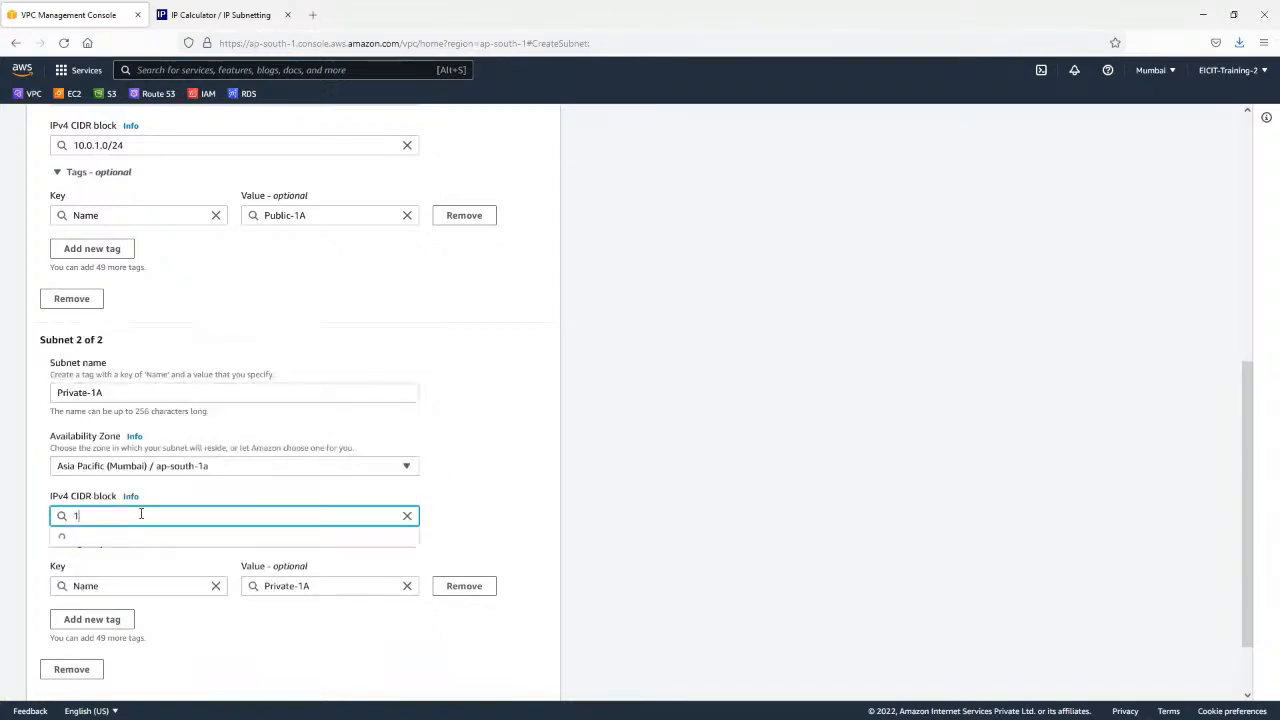
text(0.0.2.0)
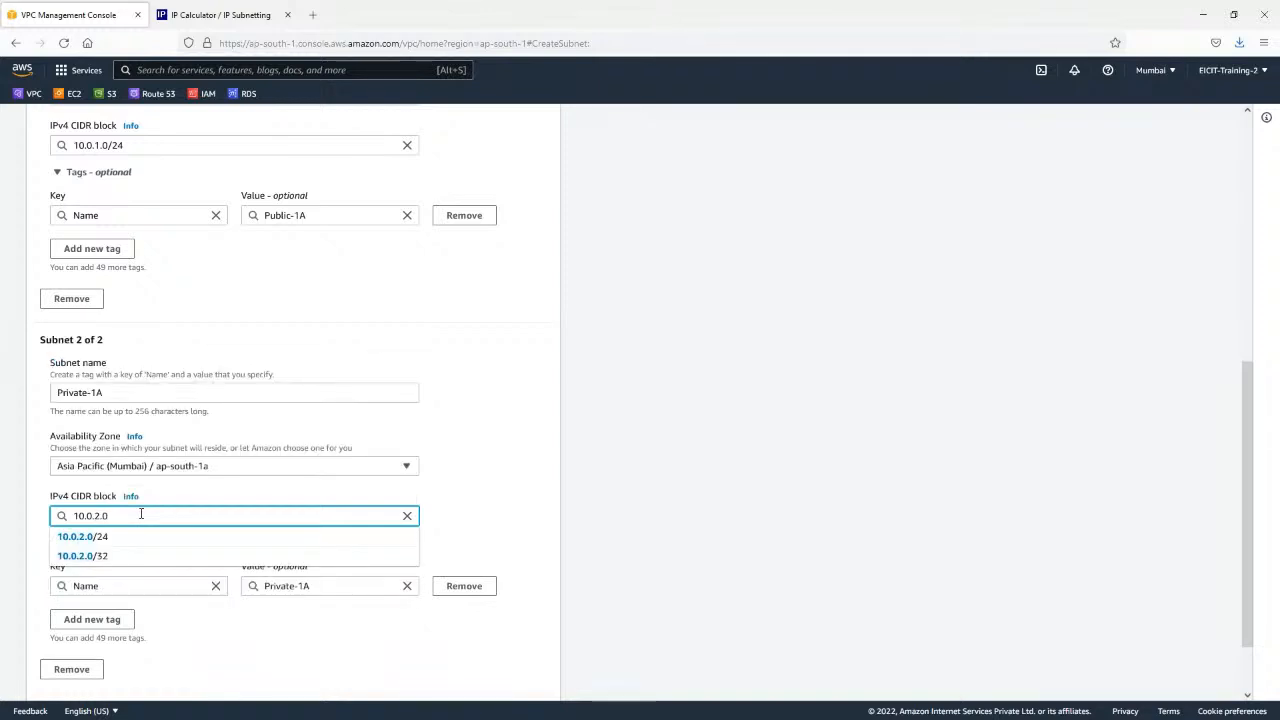
text(/24)
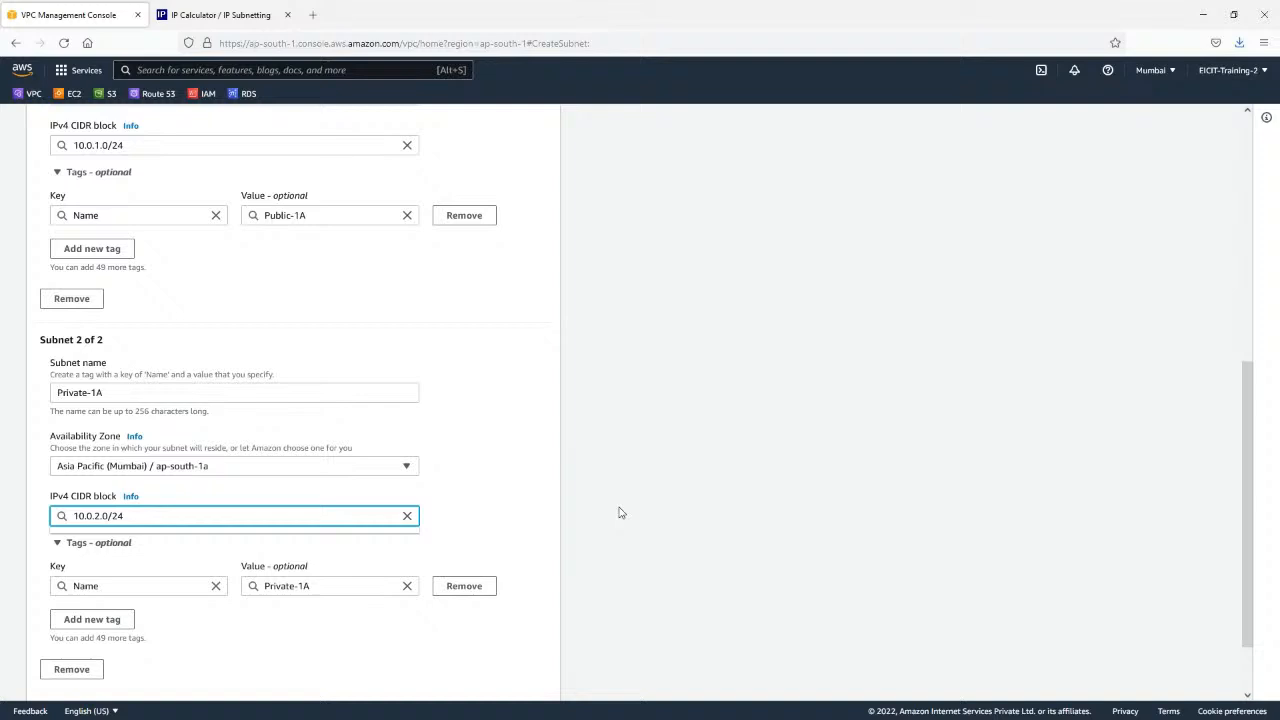
click(620, 514)
Add a third subnet named Public-1B in availability zone ap-south-1b.
scroll(594, 434, down, 3)
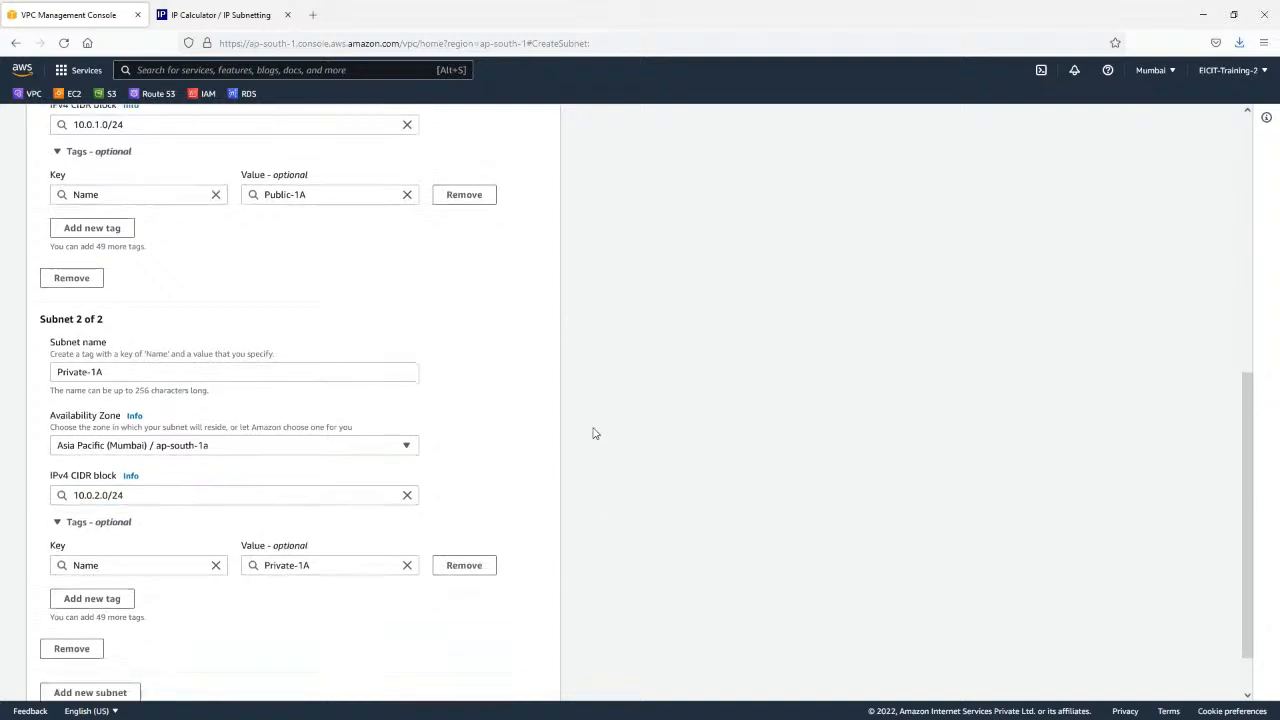
click(90, 630)
scroll(323, 391, down, 3)
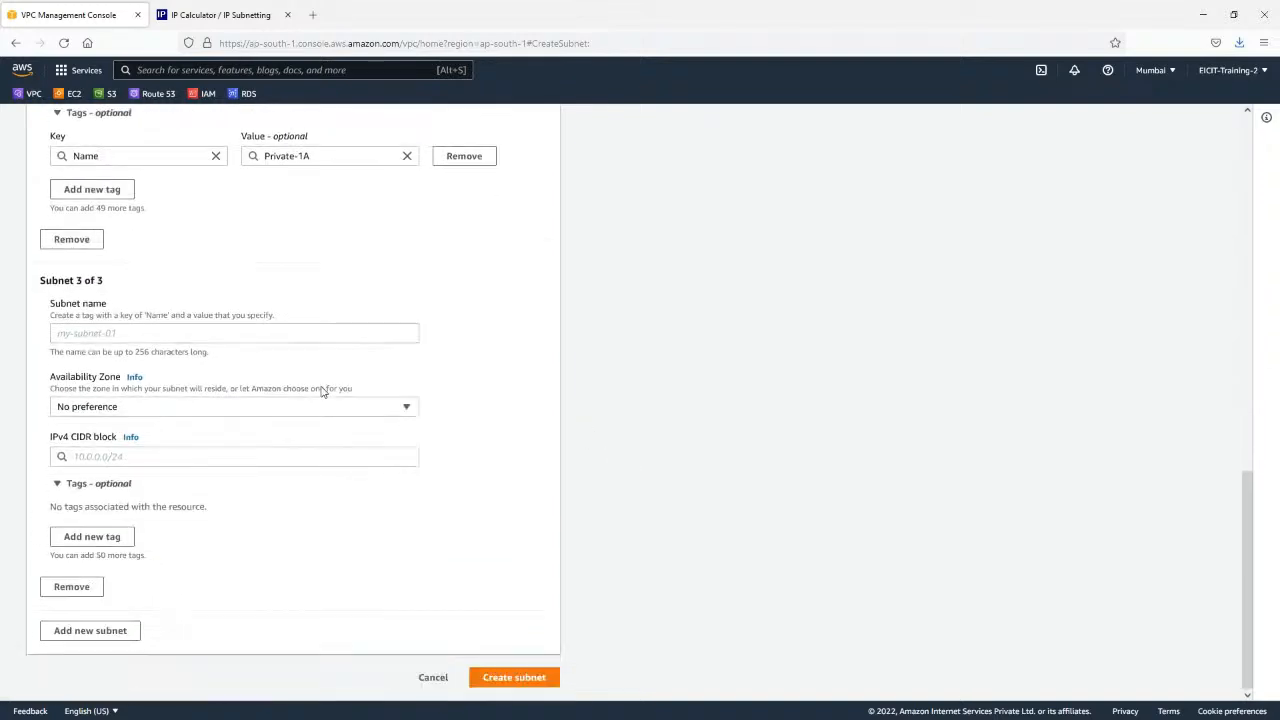
click(180, 334)
text(Pu)
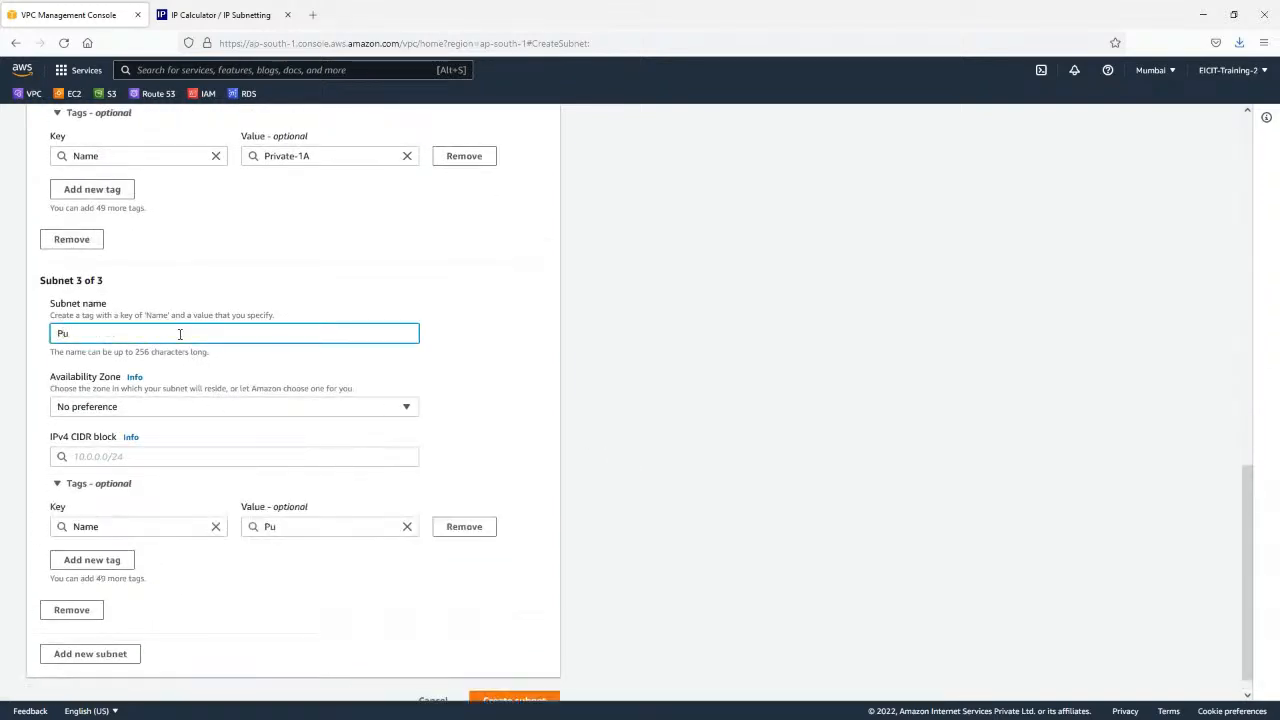
text(blic-1B)
click(197, 413)
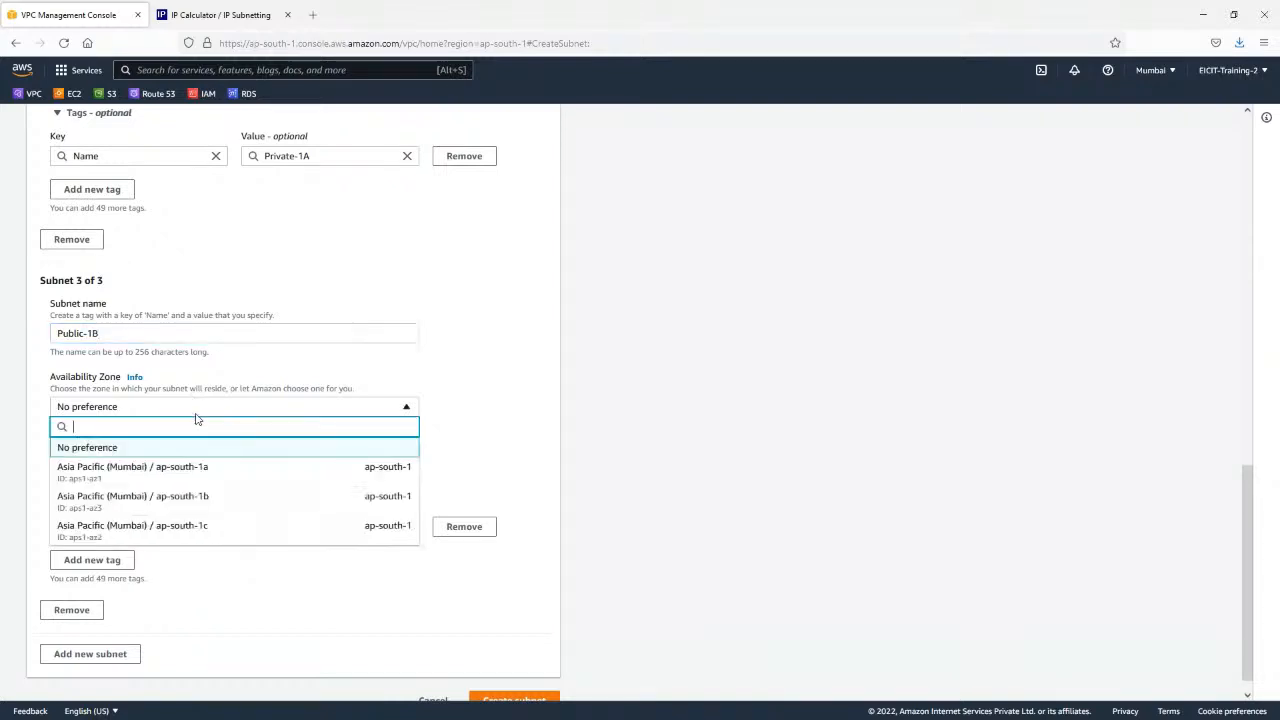
click(200, 502)
Set the Public-1B subnet's IPv4 CIDR block to 10.0.21.0/24.
click(134, 458)
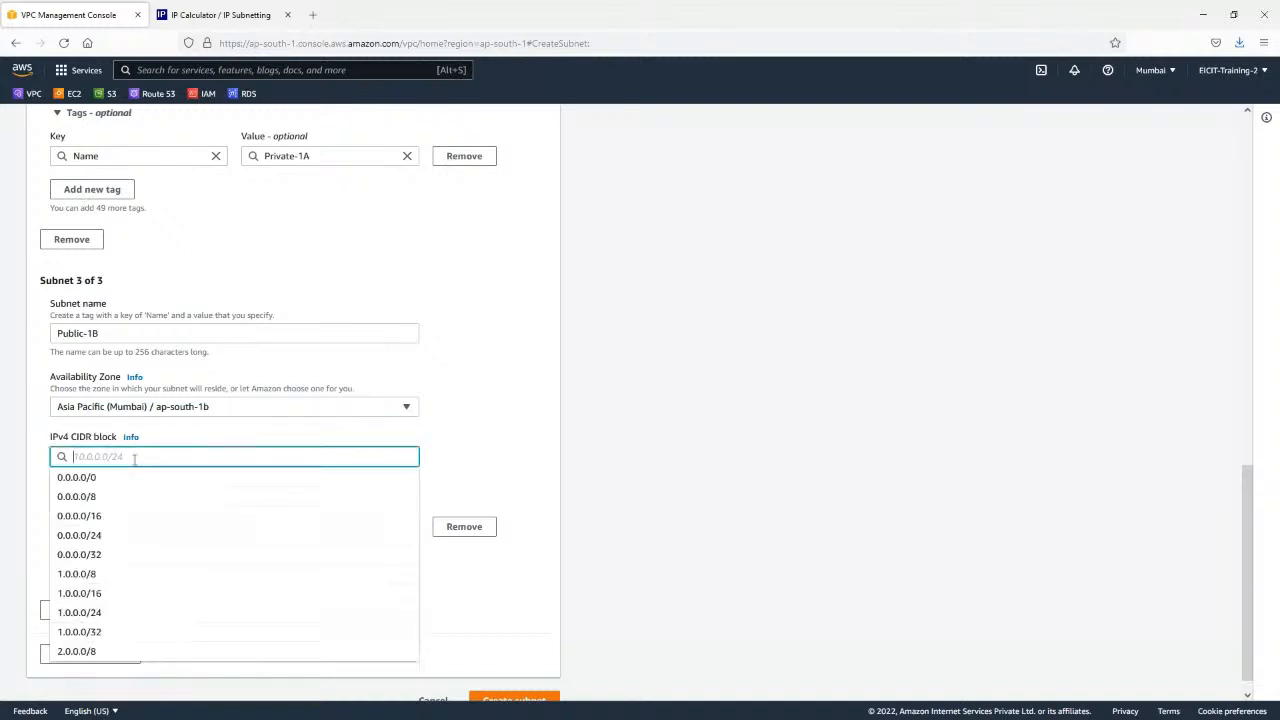
text(10.0.0)
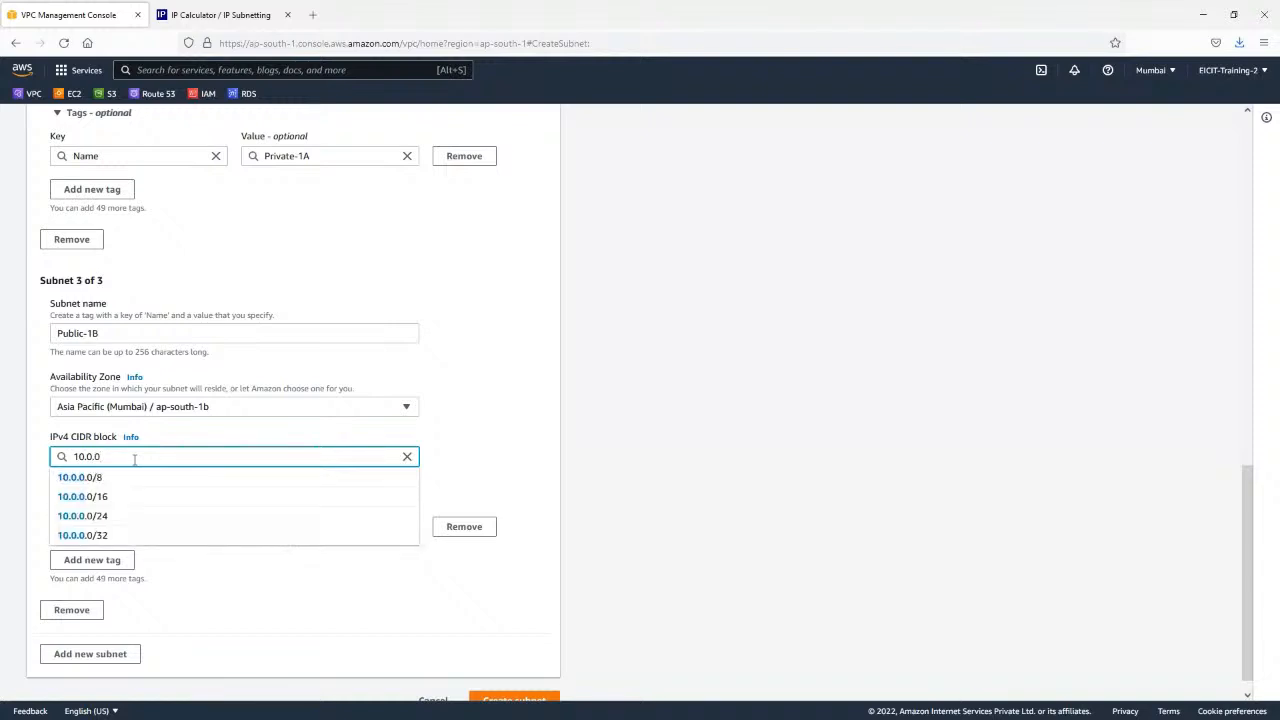
key(BackSpace)
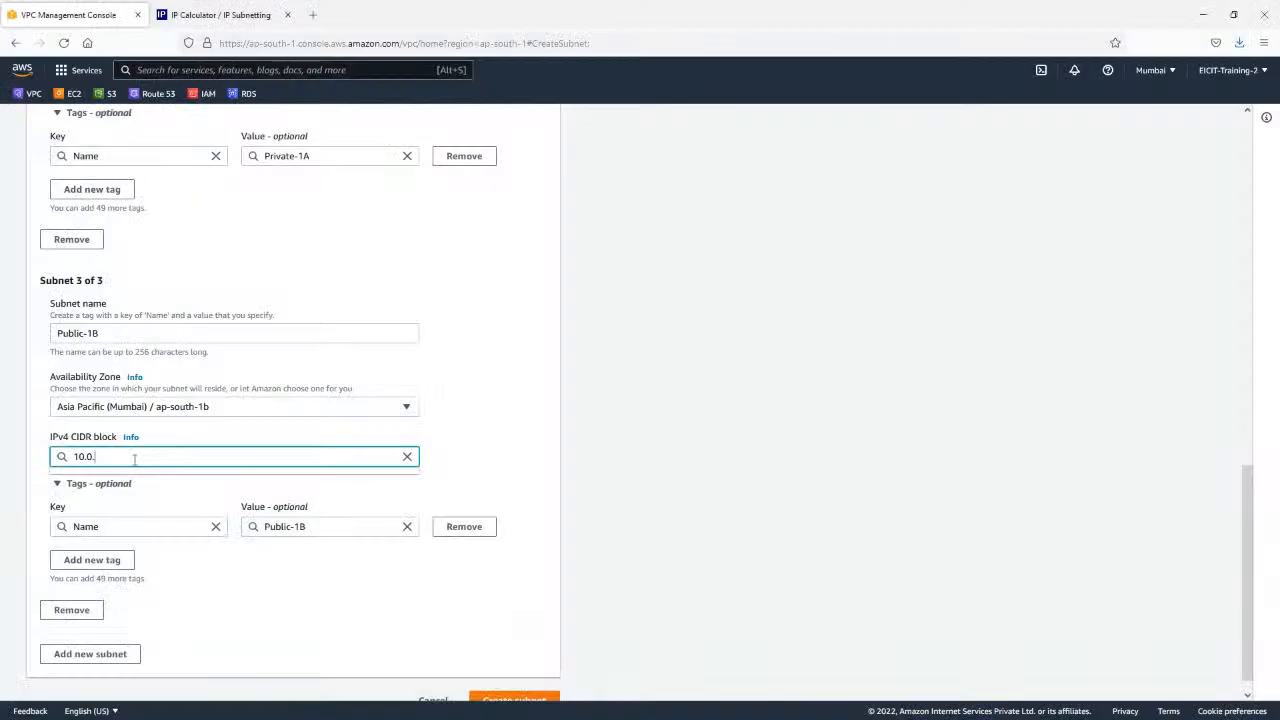
text(21.0/24)
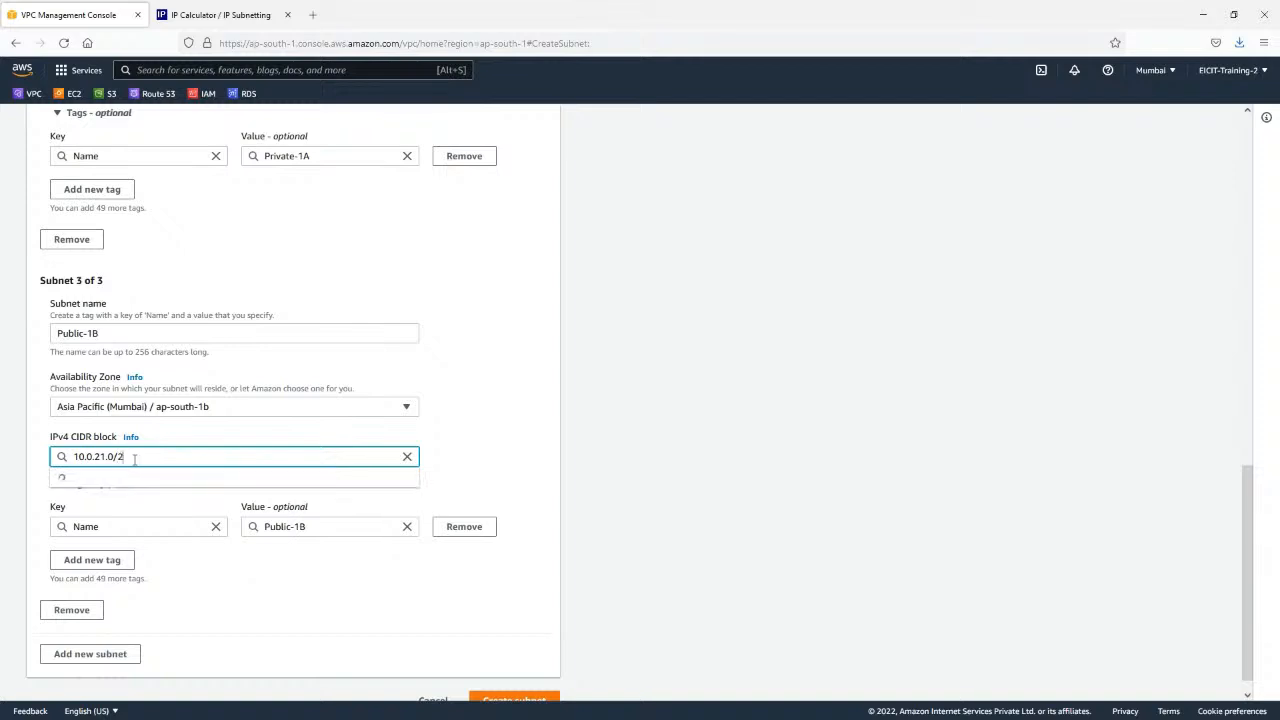
Add a fourth subnet named Private-1B in availability zone ap-south-1b.
click(106, 660)
scroll(200, 520, down, 2)
click(144, 489)
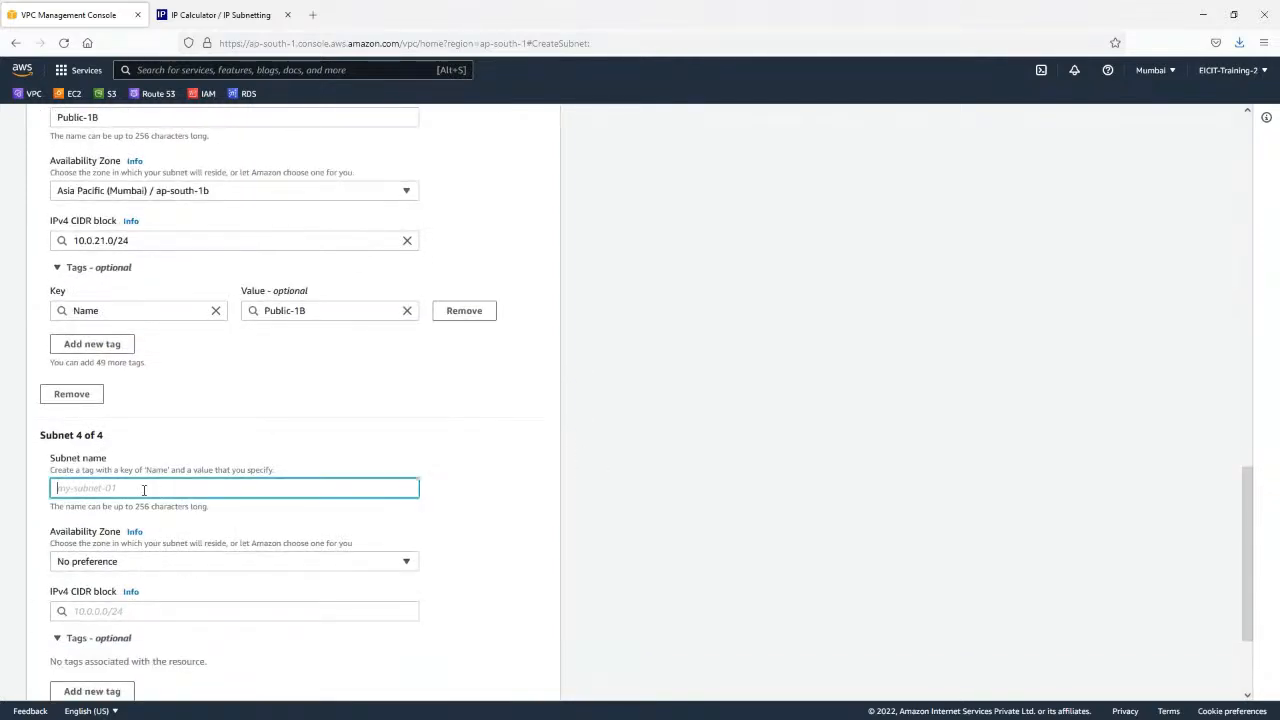
text(Priave)
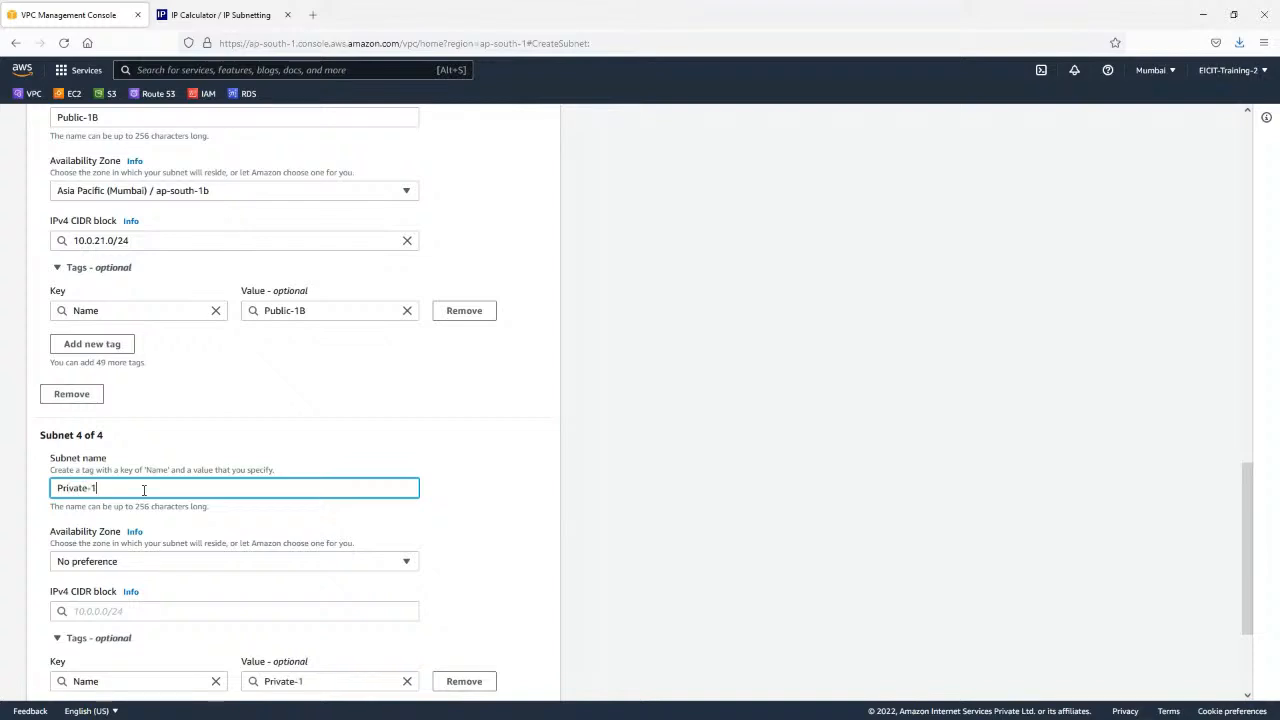
click(166, 564)
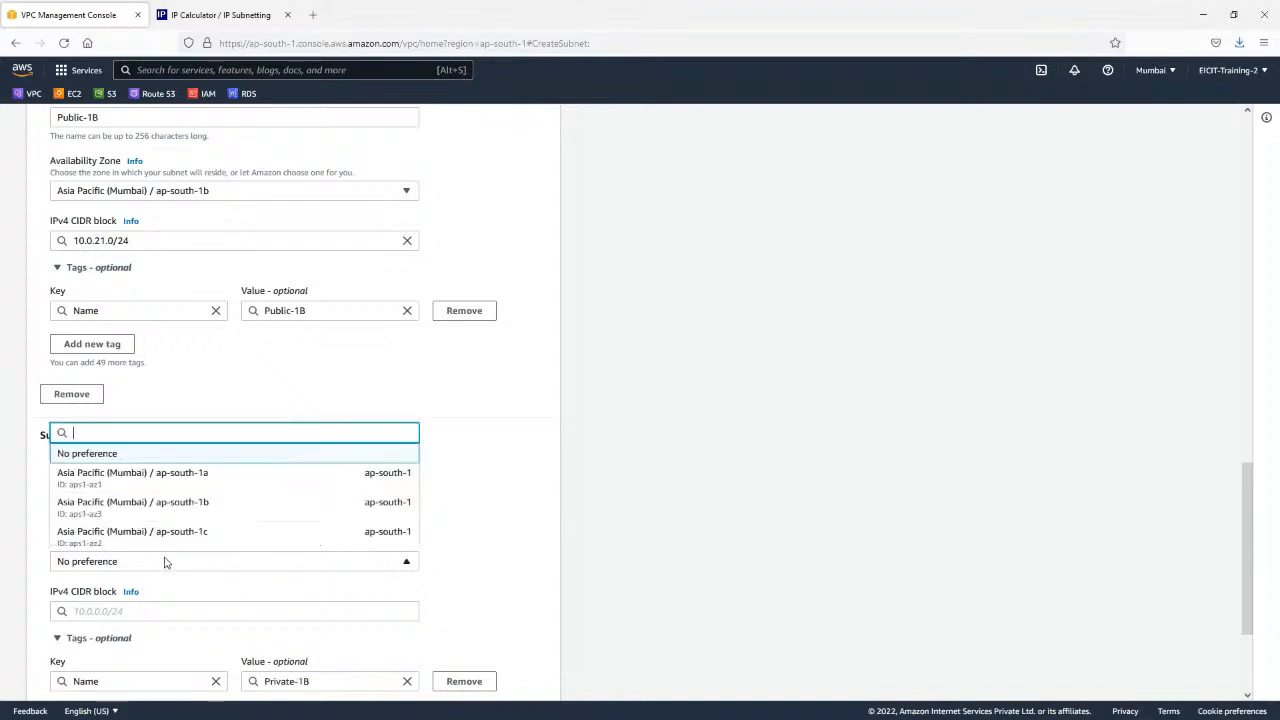
click(189, 540)
Set the Private-1B subnet's IPv4 CIDR block to 10.0.22.0/24.
scroll(514, 457, down, 3)
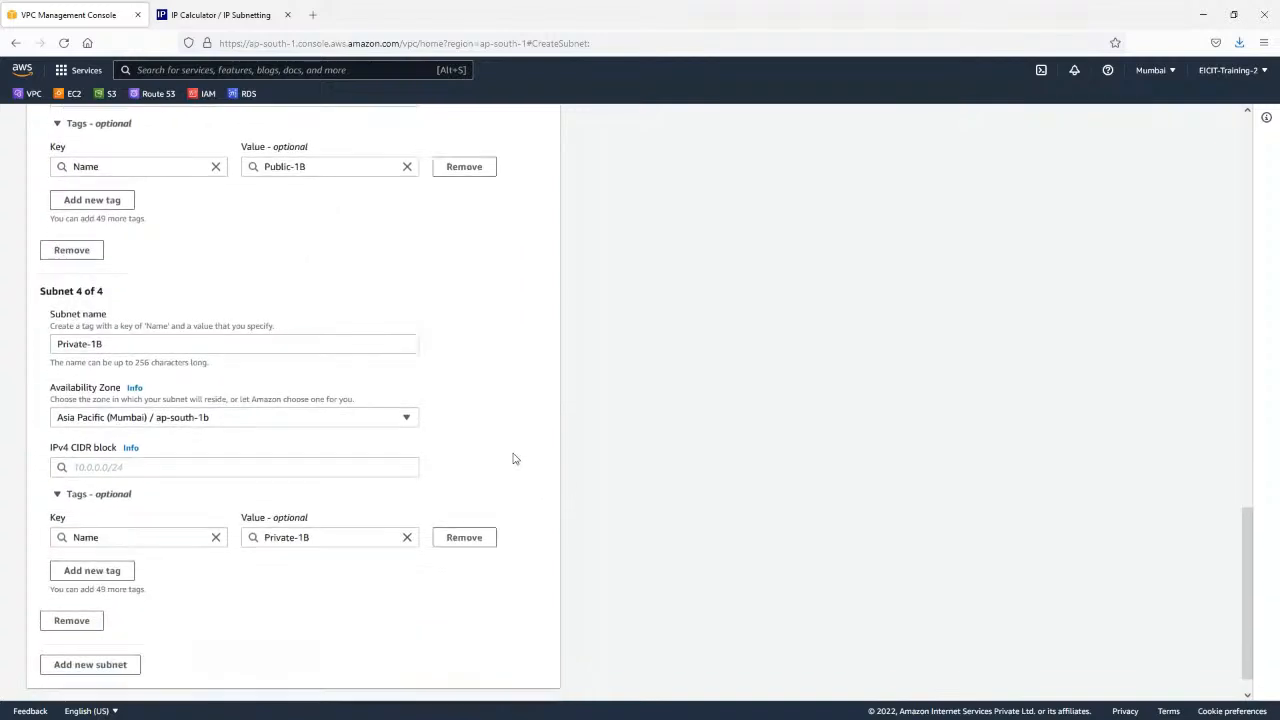
click(131, 467)
text(10)
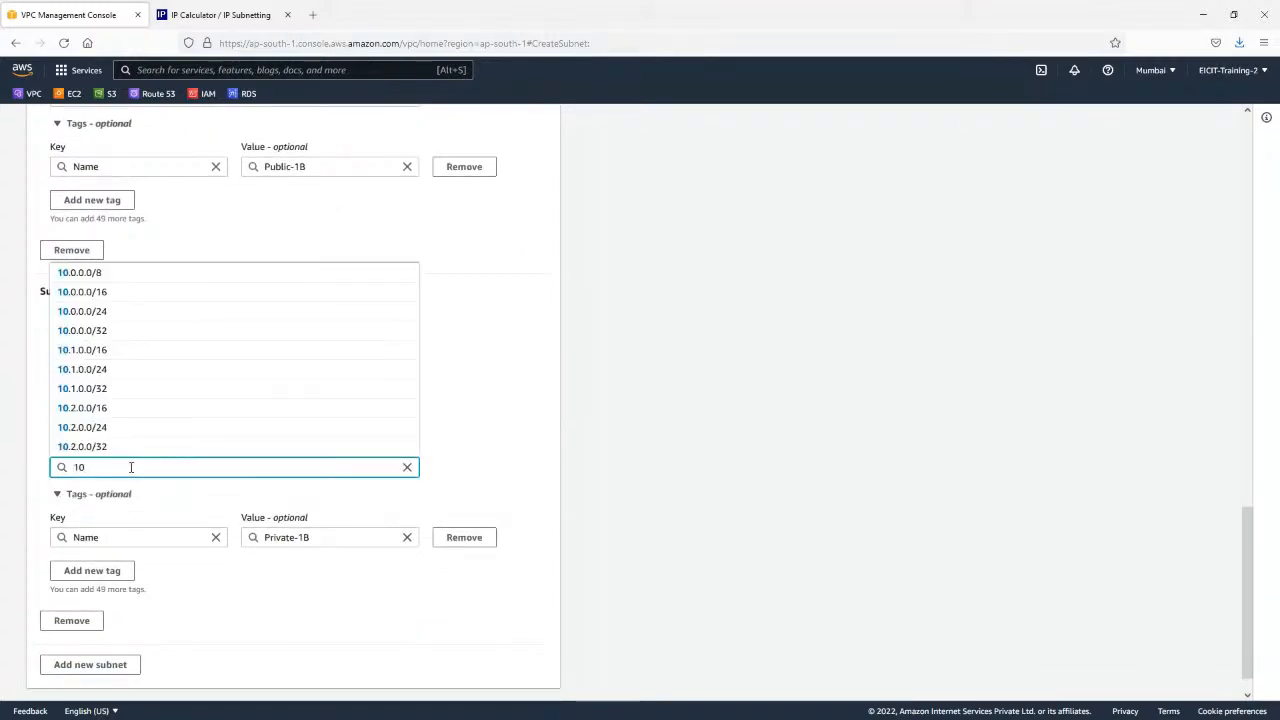
text(.0.)
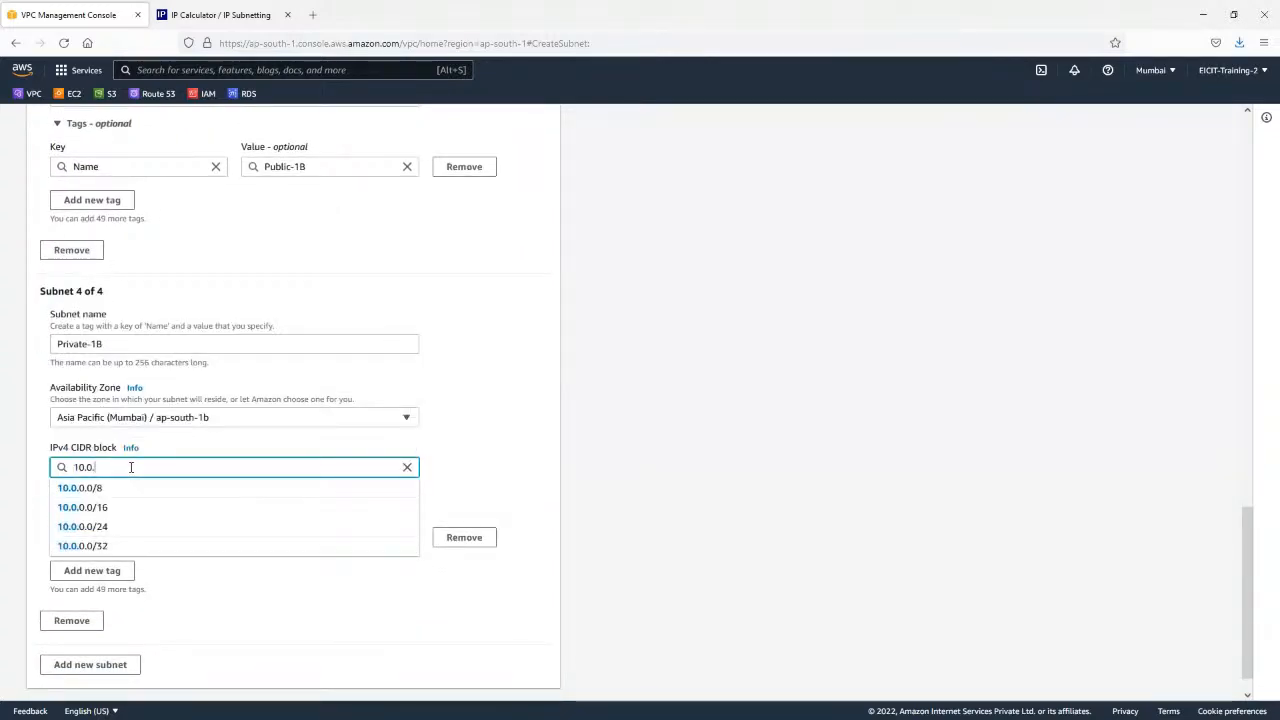
text(22.0)
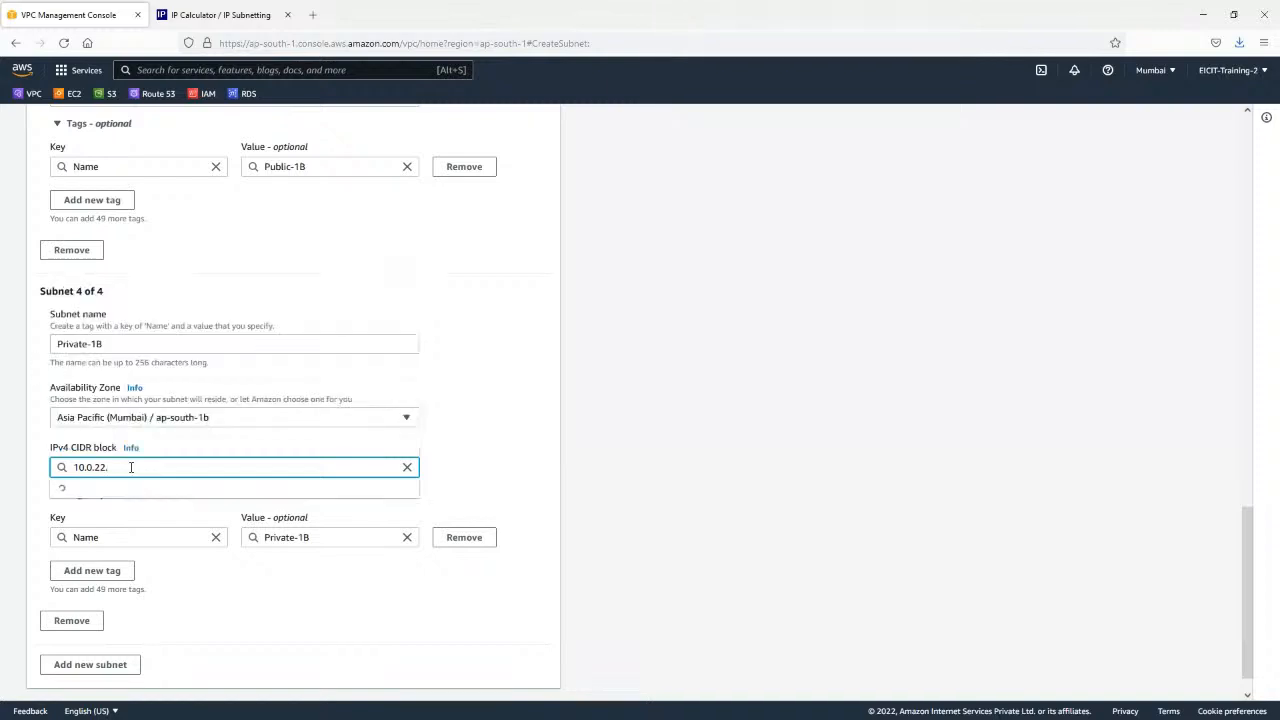
text(/24)
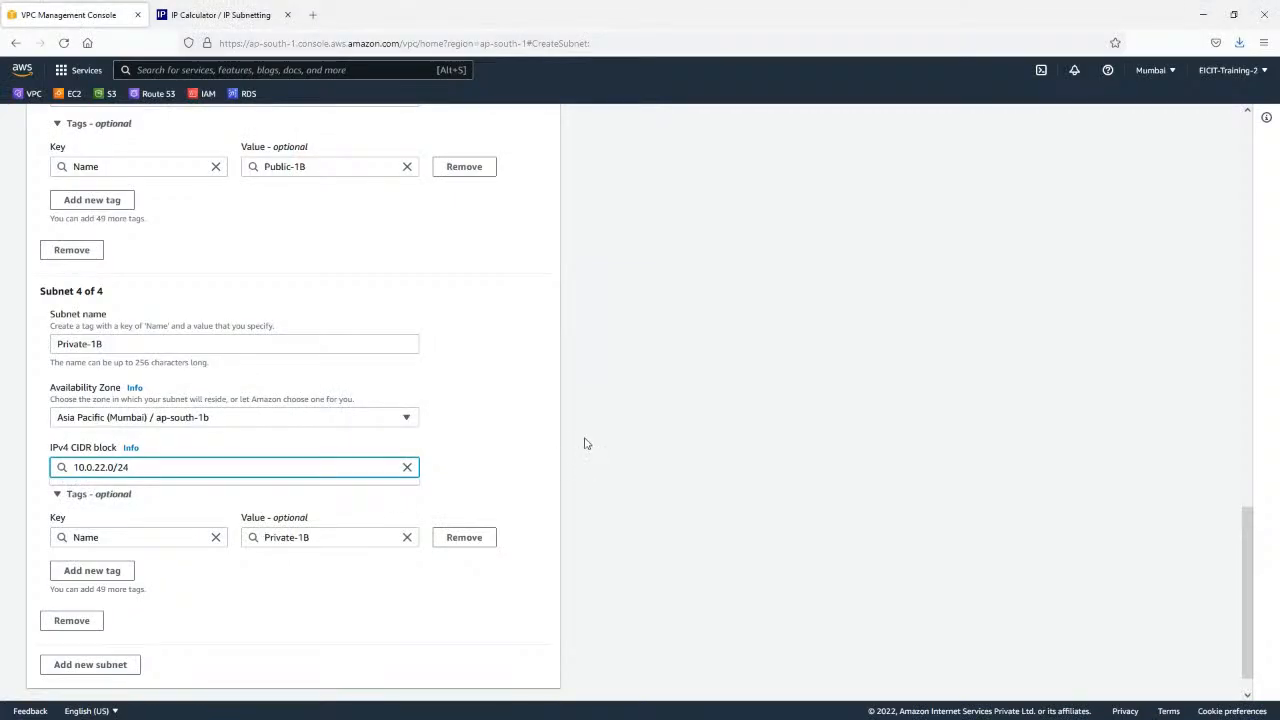
Review the Private-1B subnet's name and settings and create all four subnets.
scroll(271, 566, down, 1)
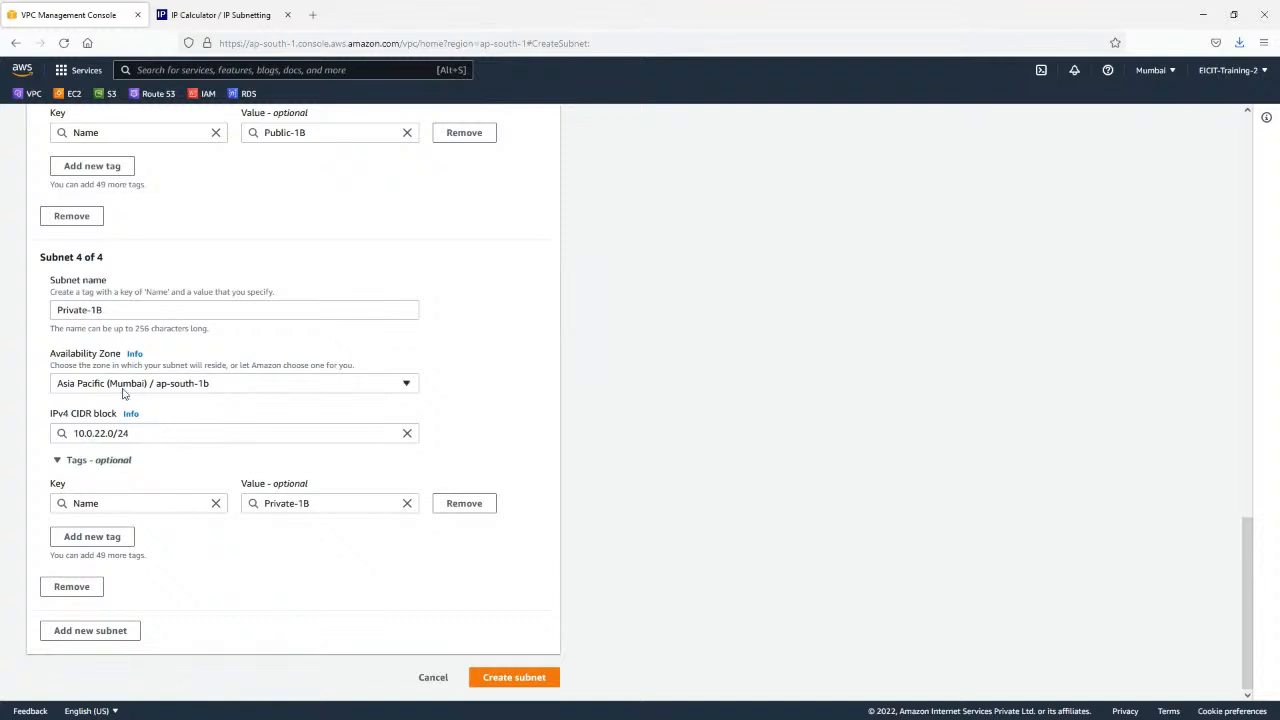
triple_click(111, 313)
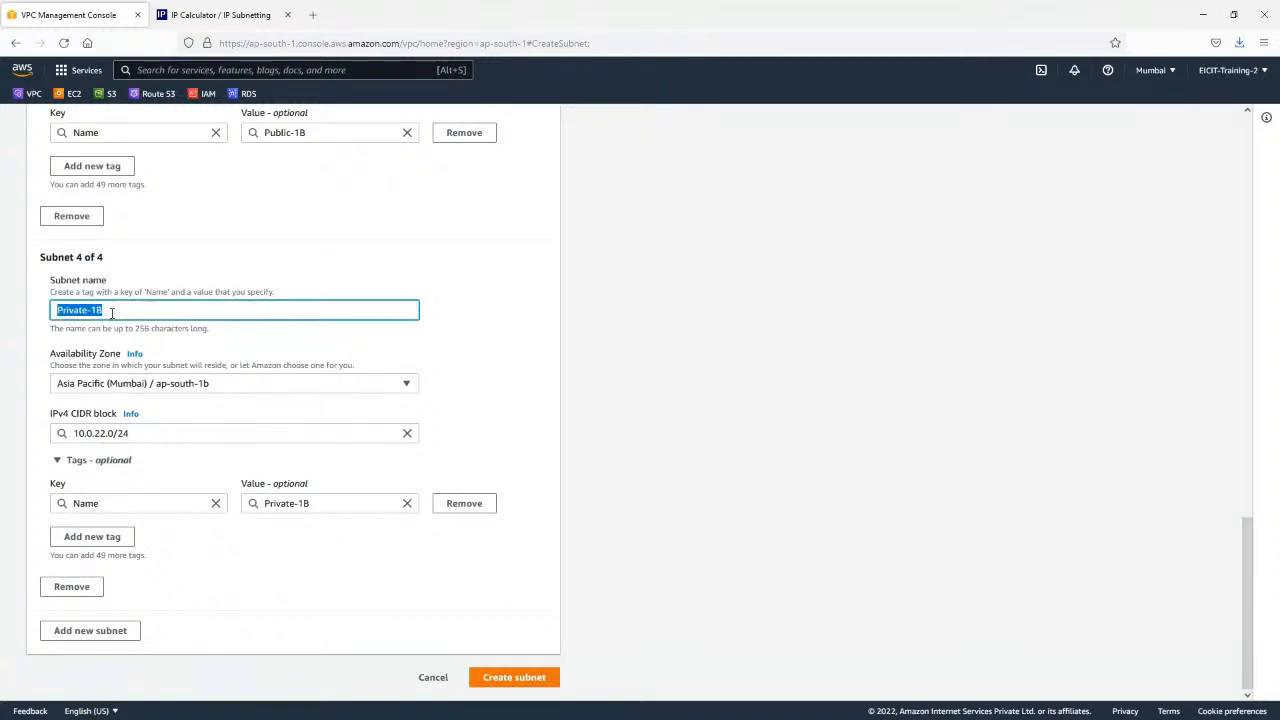
click(667, 407)
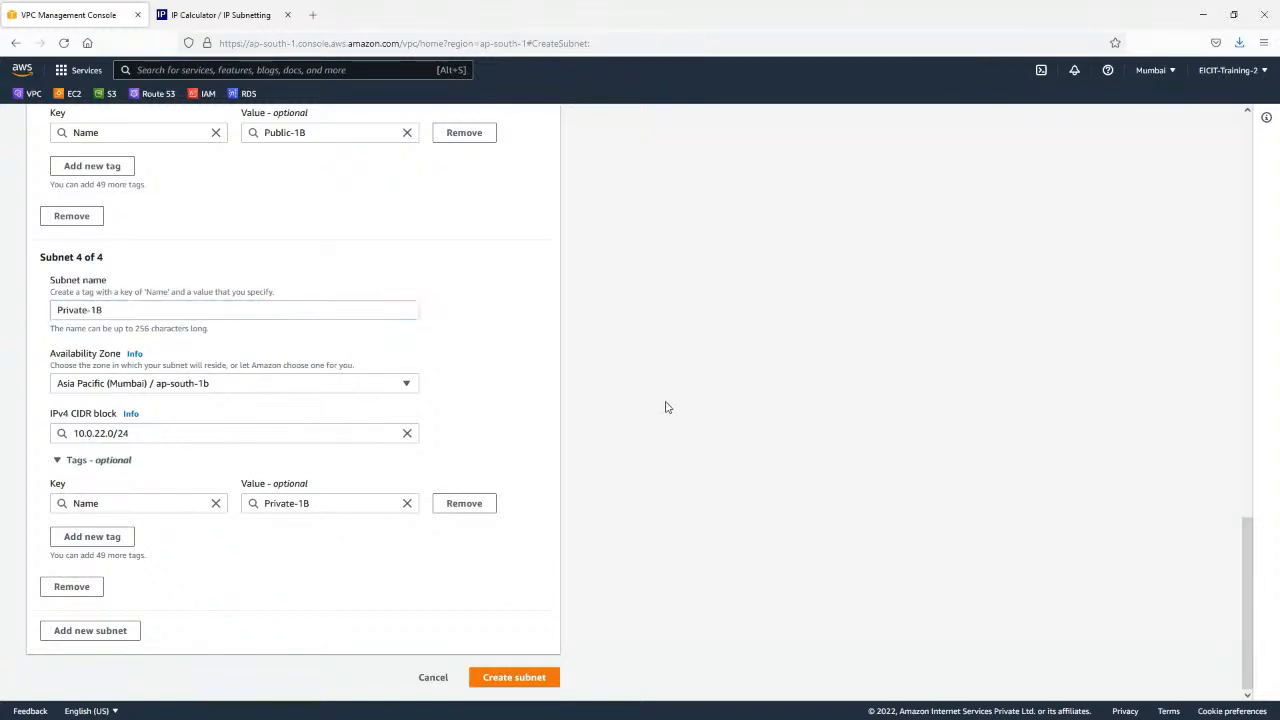
click(531, 681)
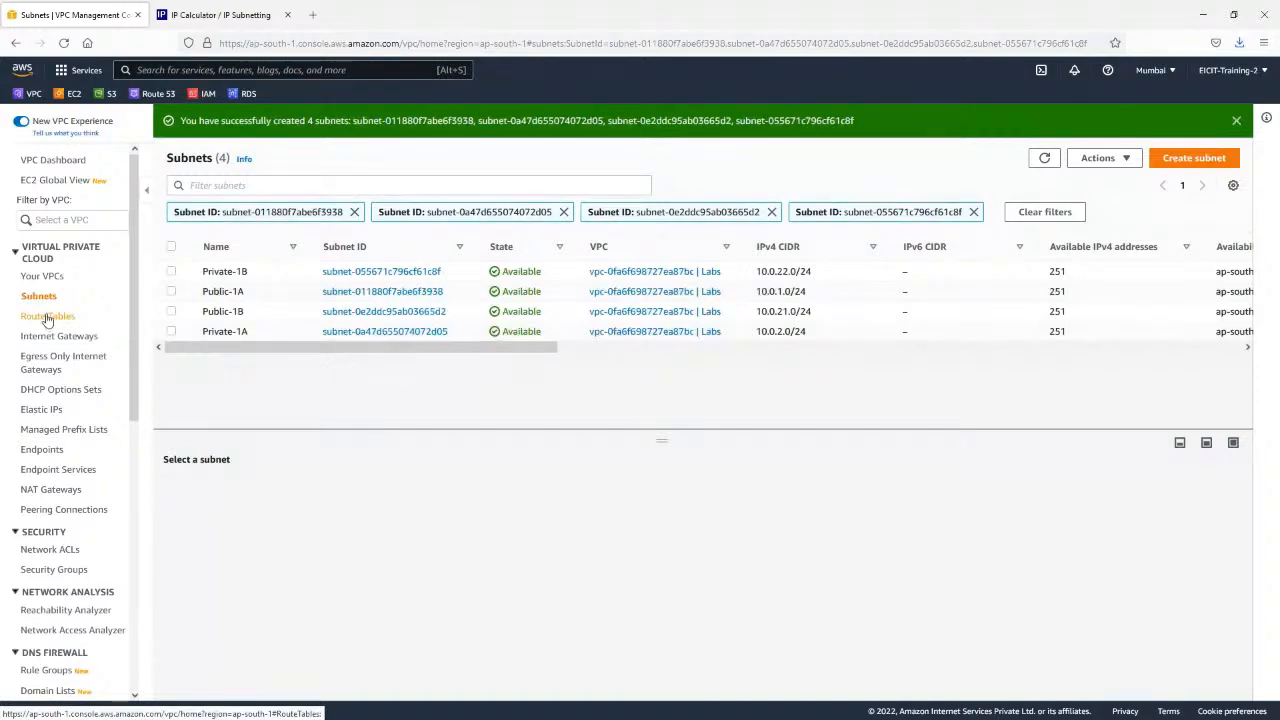
Examine the Labs VPC in the VPC list and the routes in its main route table.
click(42, 276)
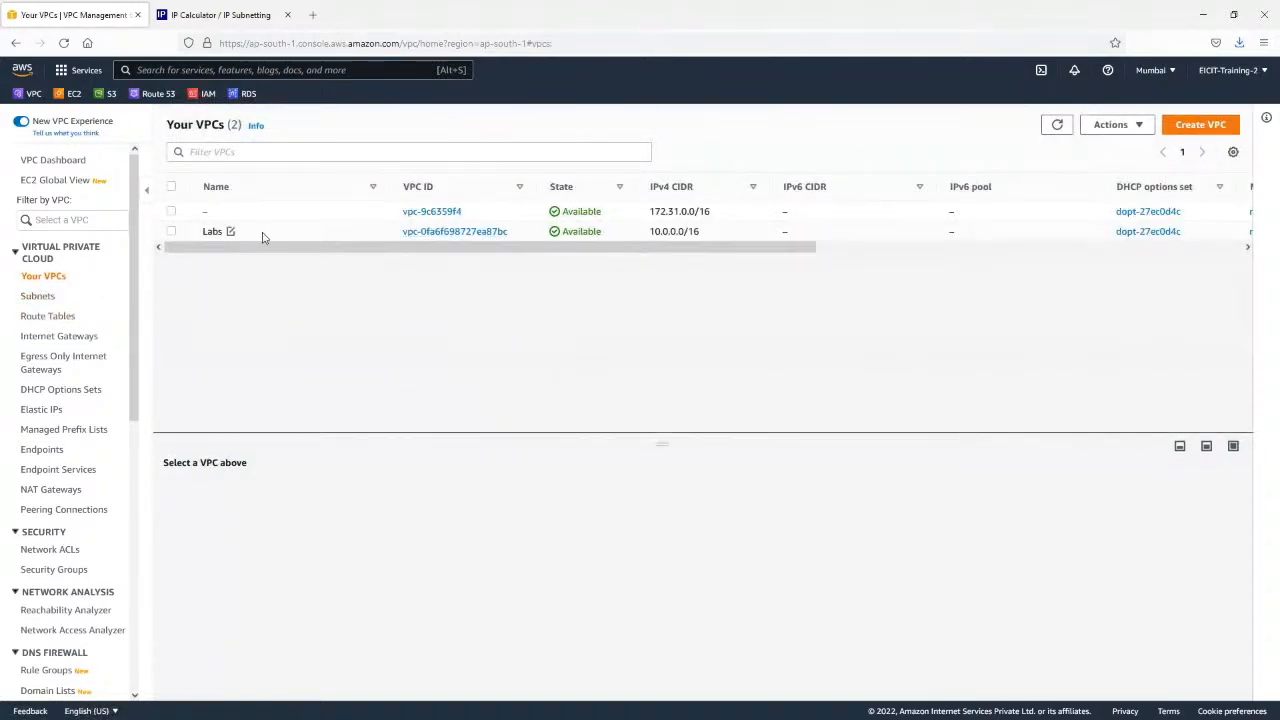
click(255, 234)
click(55, 318)
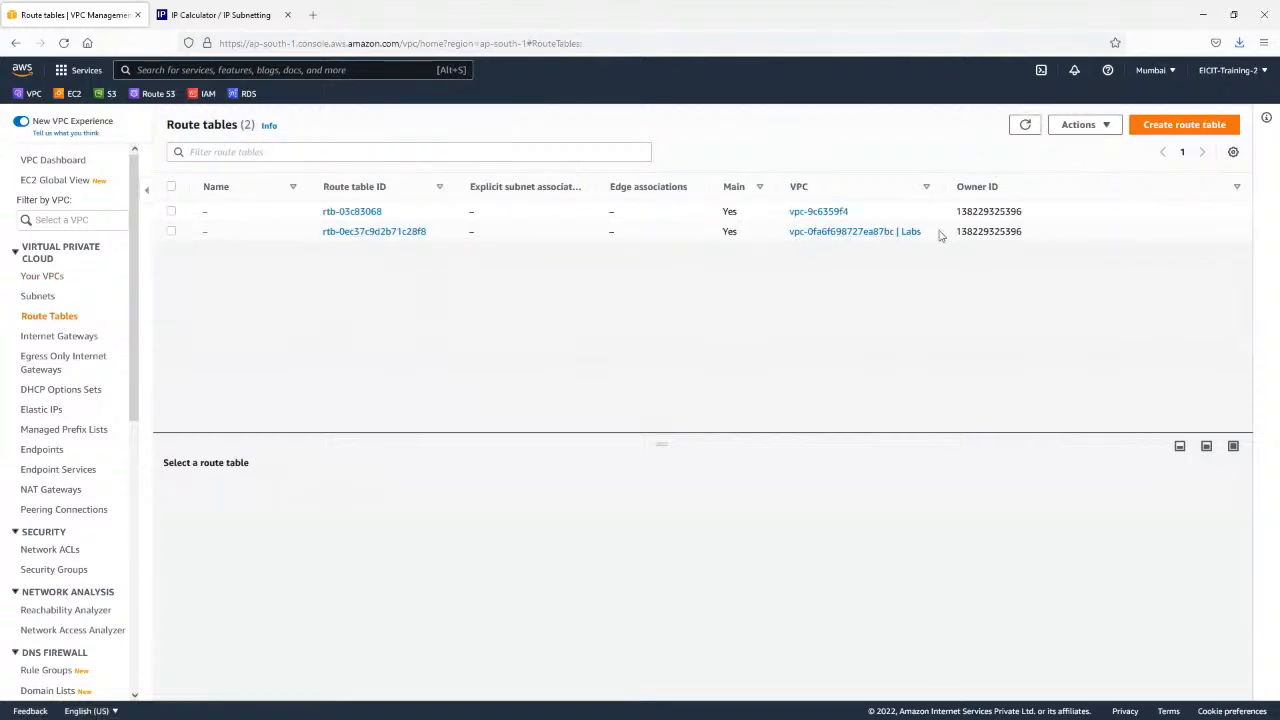
click(940, 235)
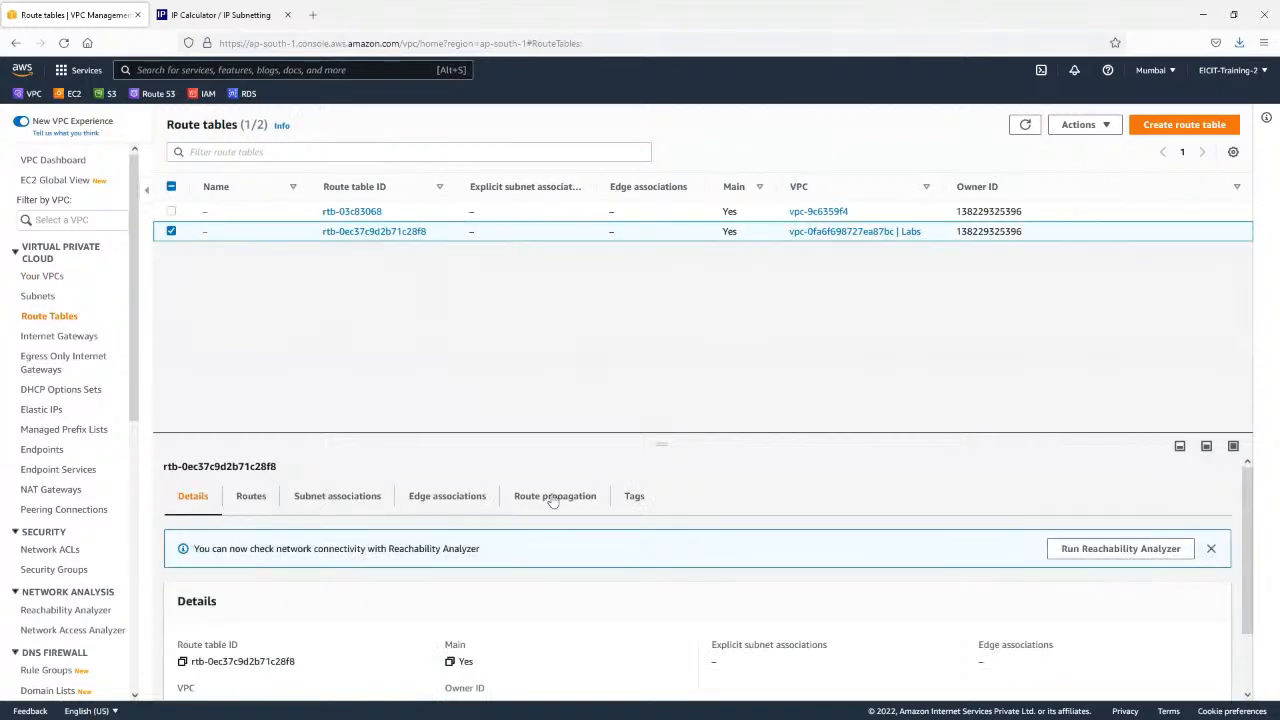
click(254, 498)
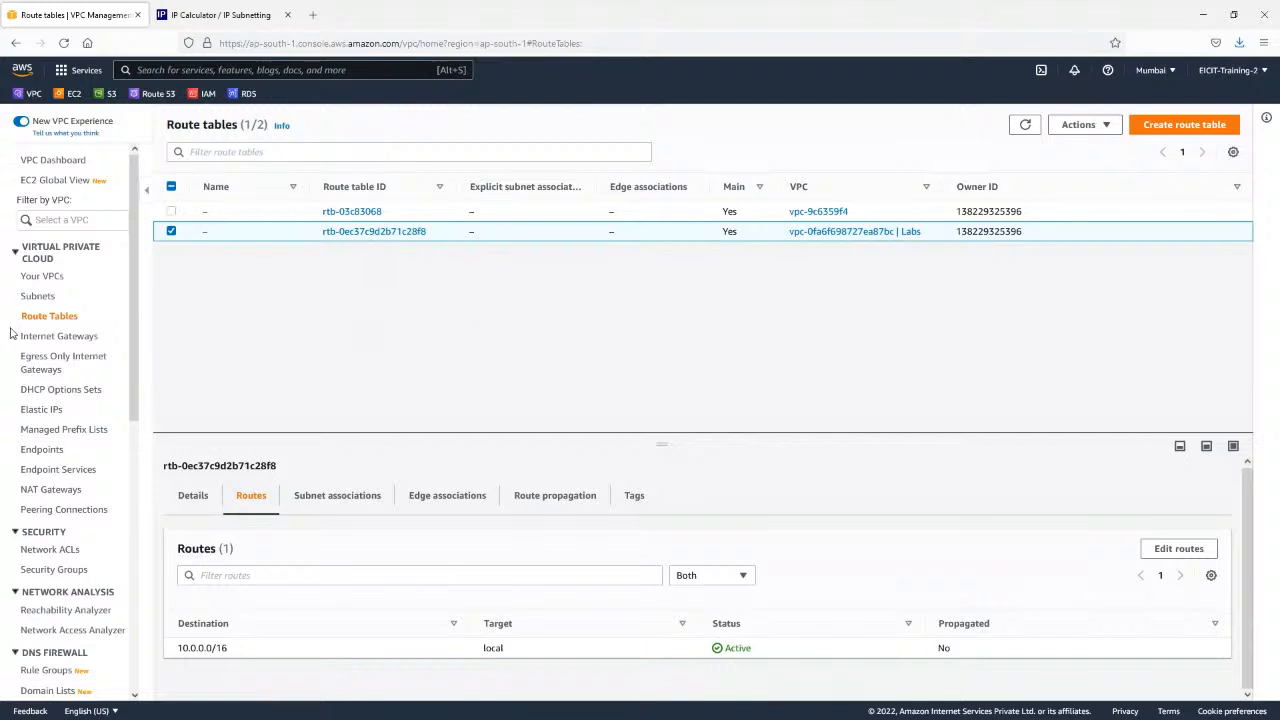
Create an internet gateway with the name tag labs-IGW.
click(44, 338)
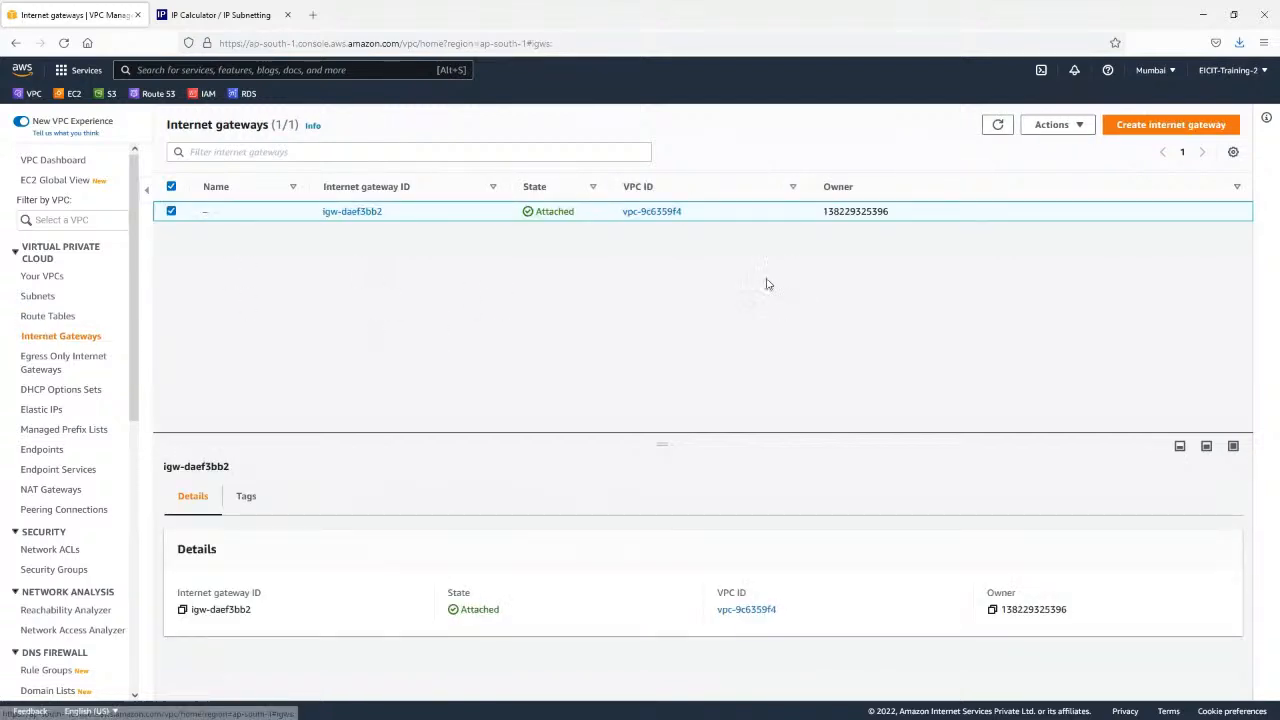
click(1170, 125)
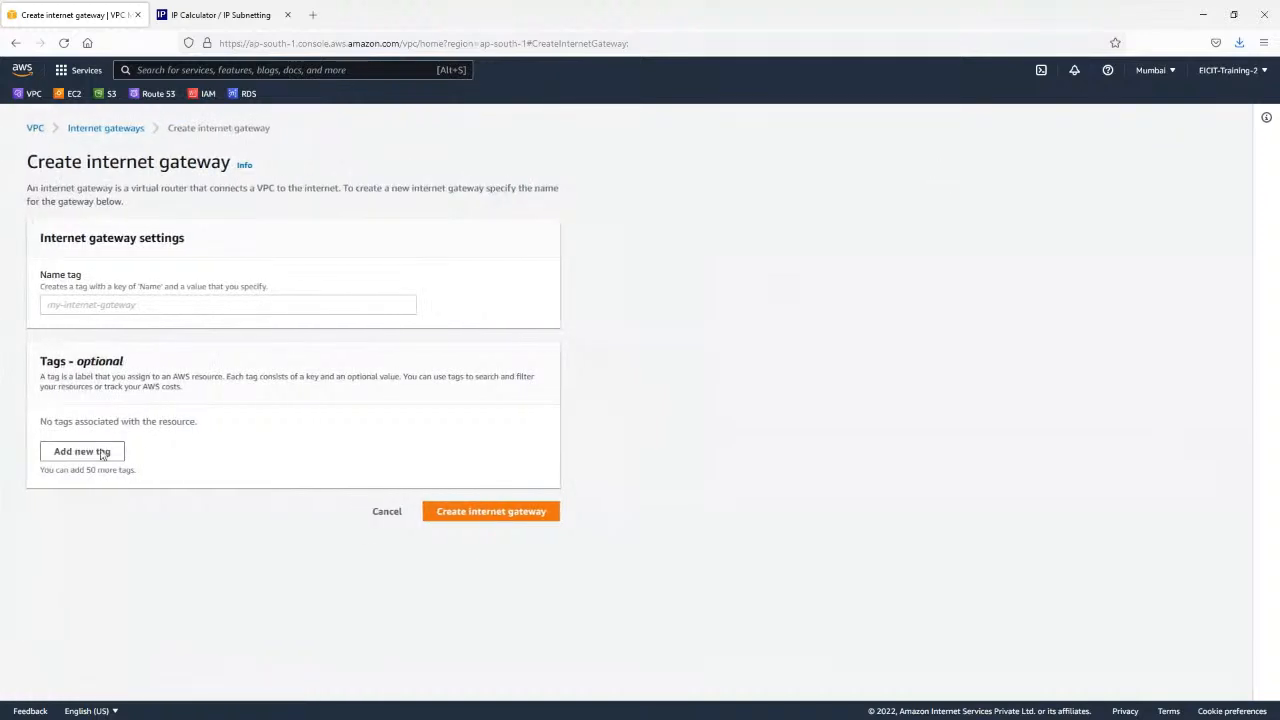
click(157, 307)
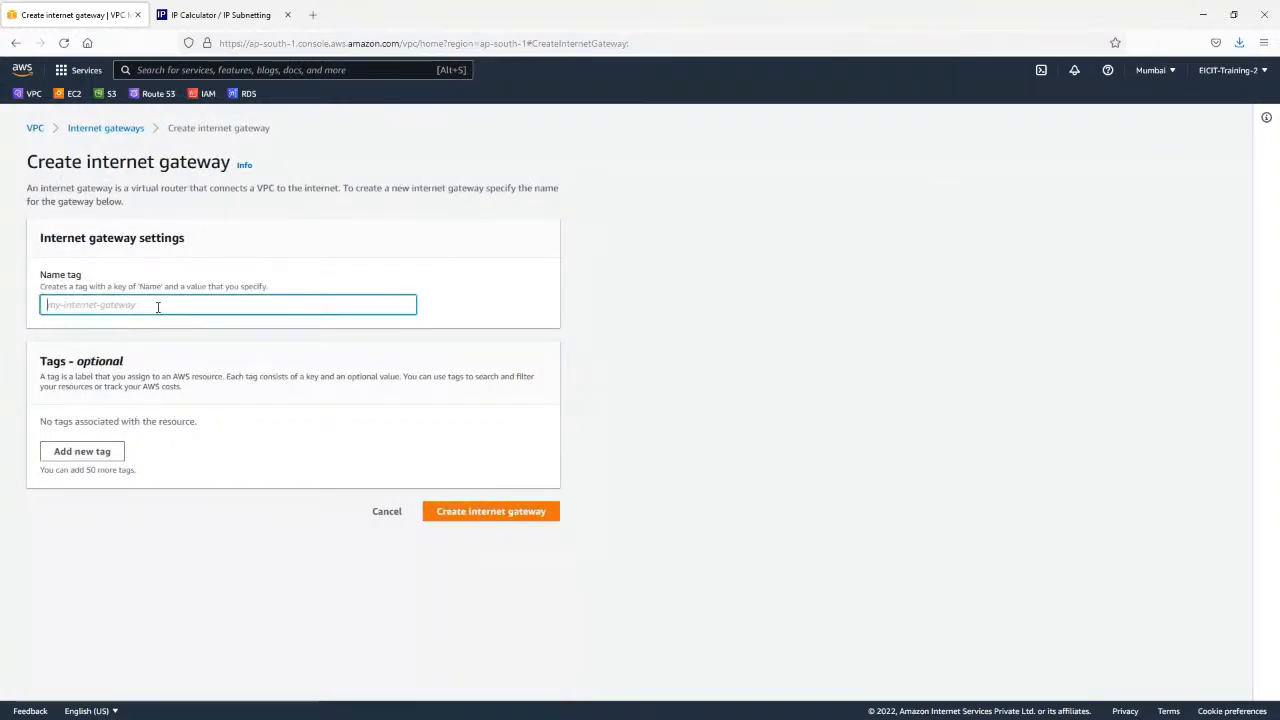
text(labs)
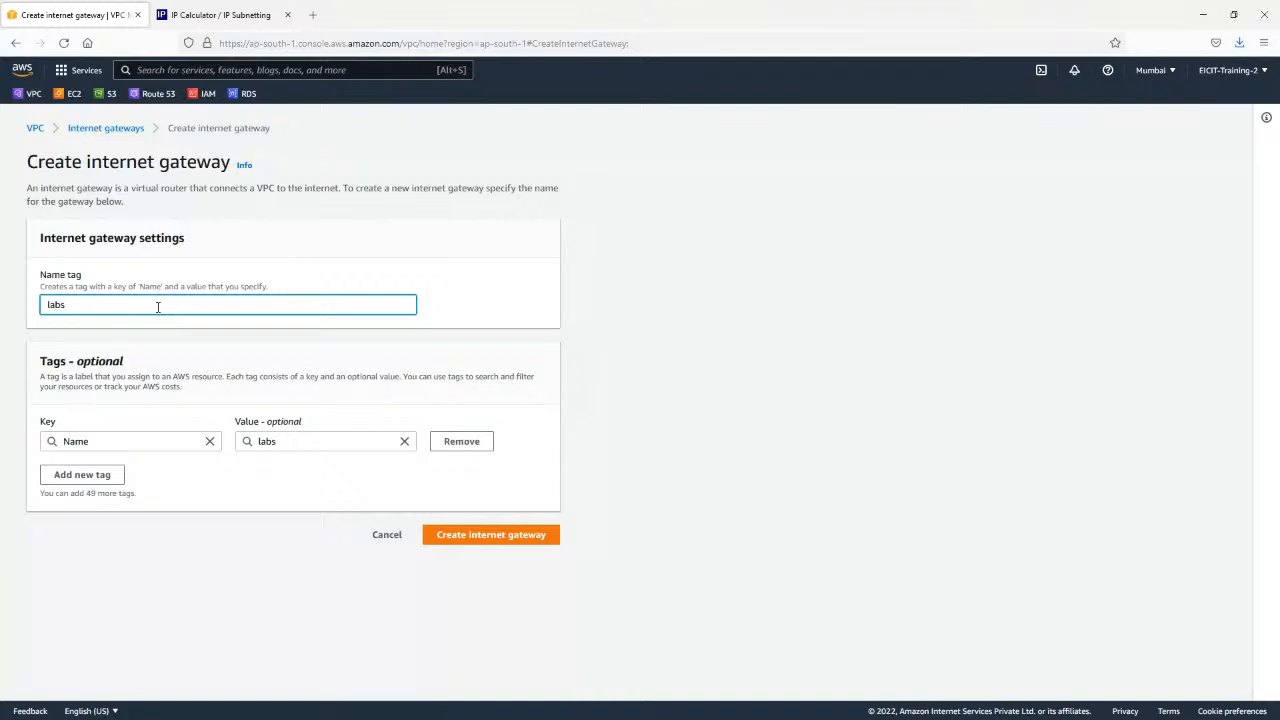
text(-IGW)
click(470, 538)
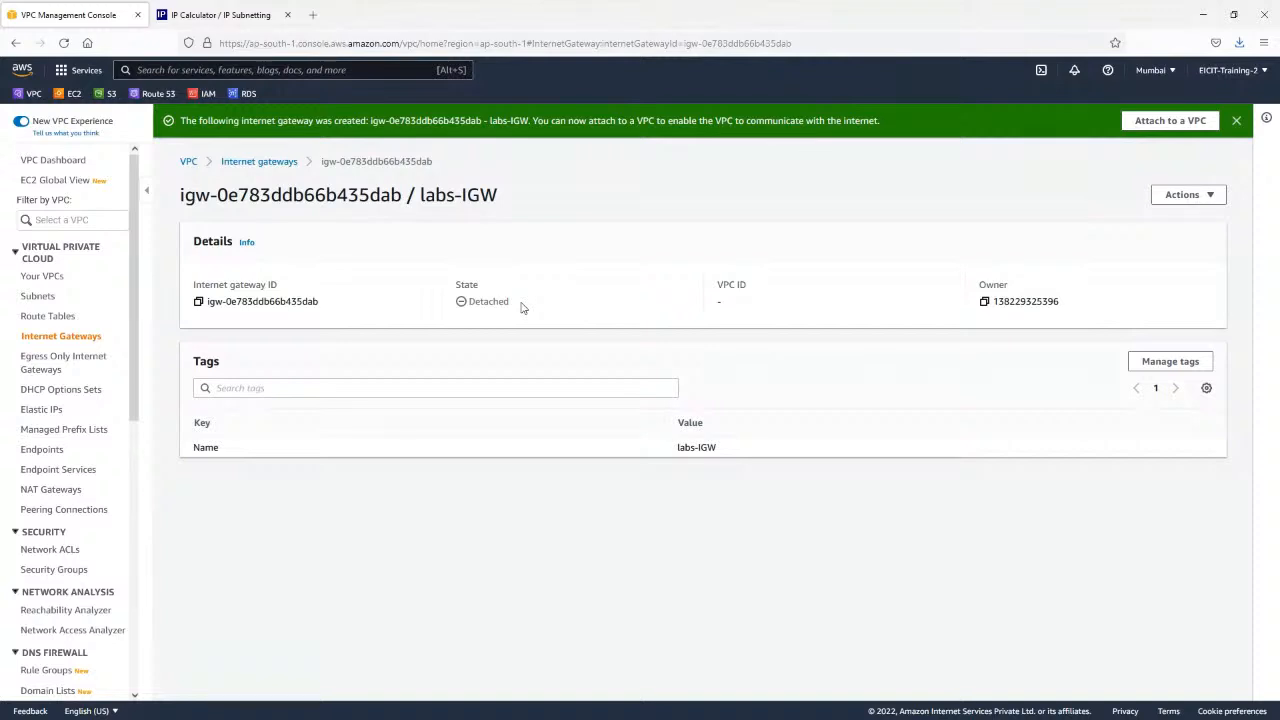
Check the new gateway's state, reload the console page, and filter the subnets list by the Labs VPC.
double_click(475, 307)
click(66, 222)
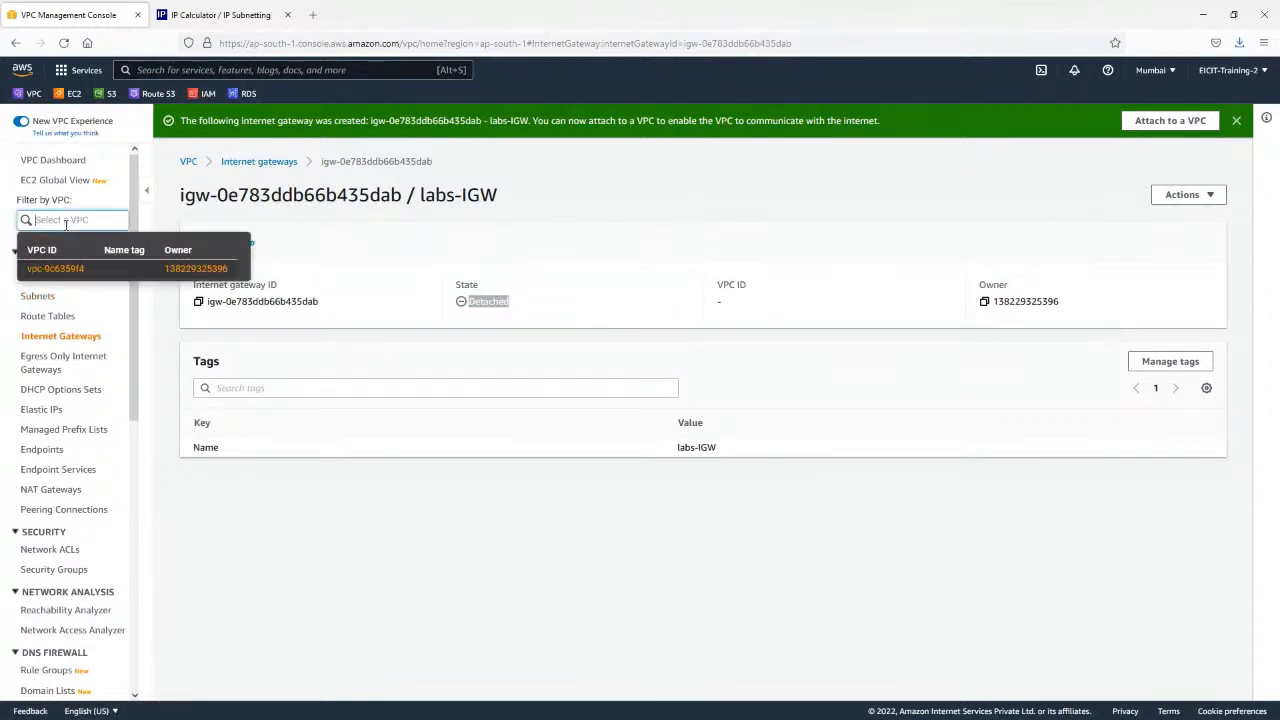
click(64, 42)
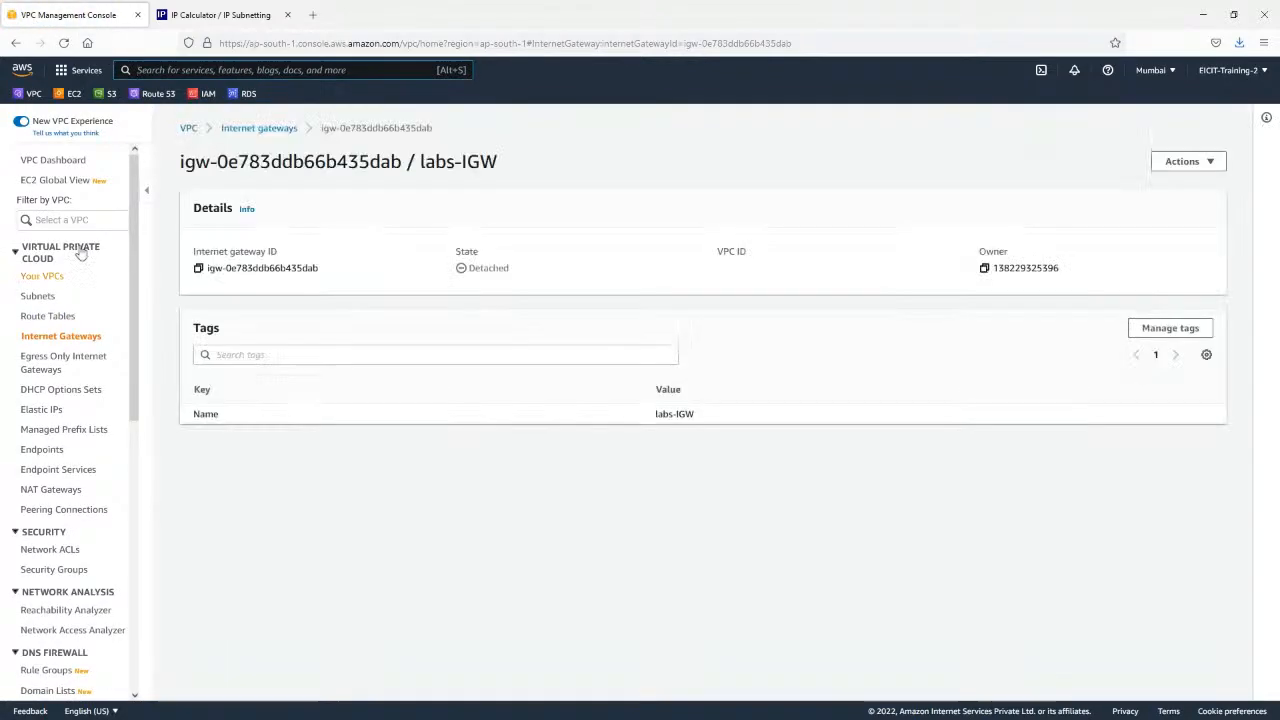
click(46, 277)
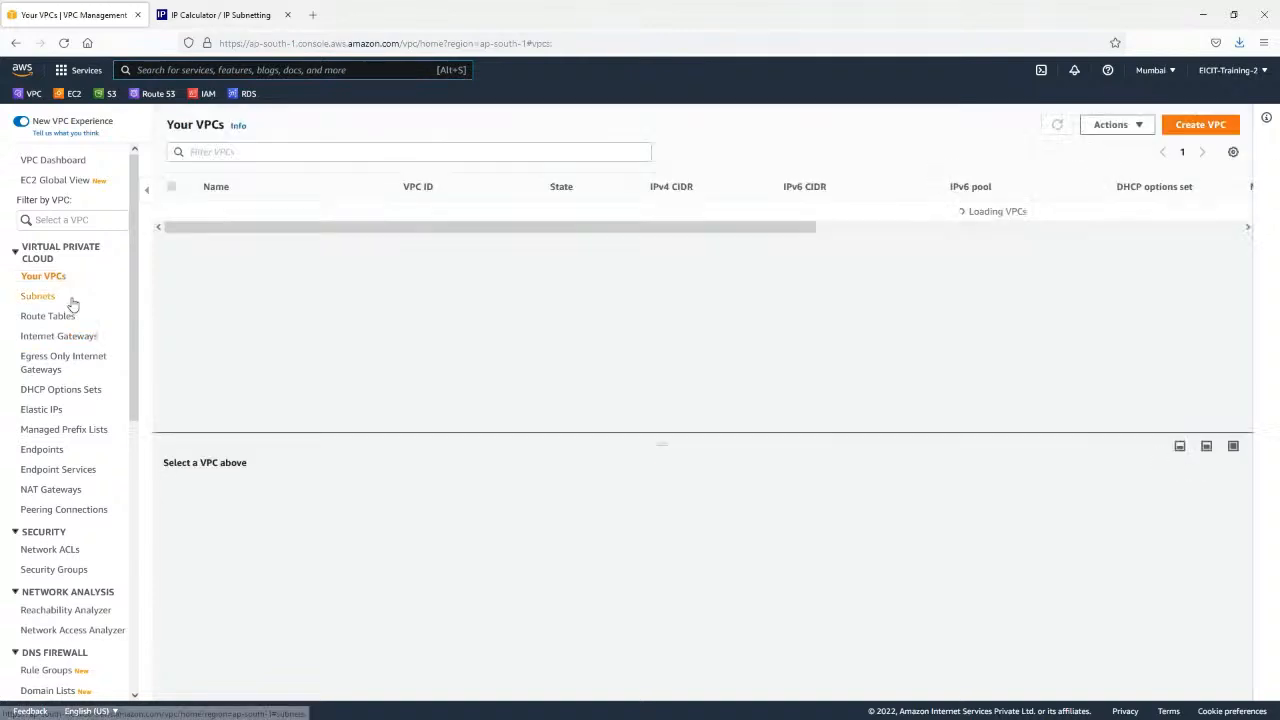
click(37, 296)
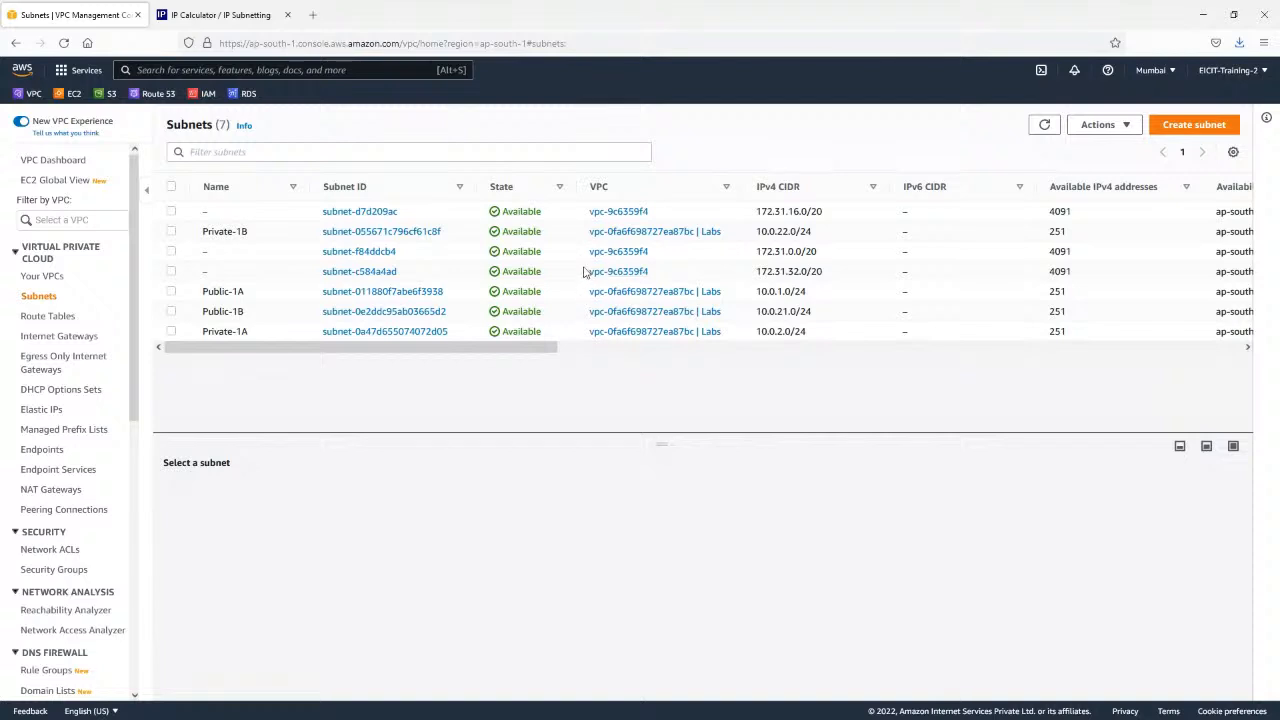
click(62, 218)
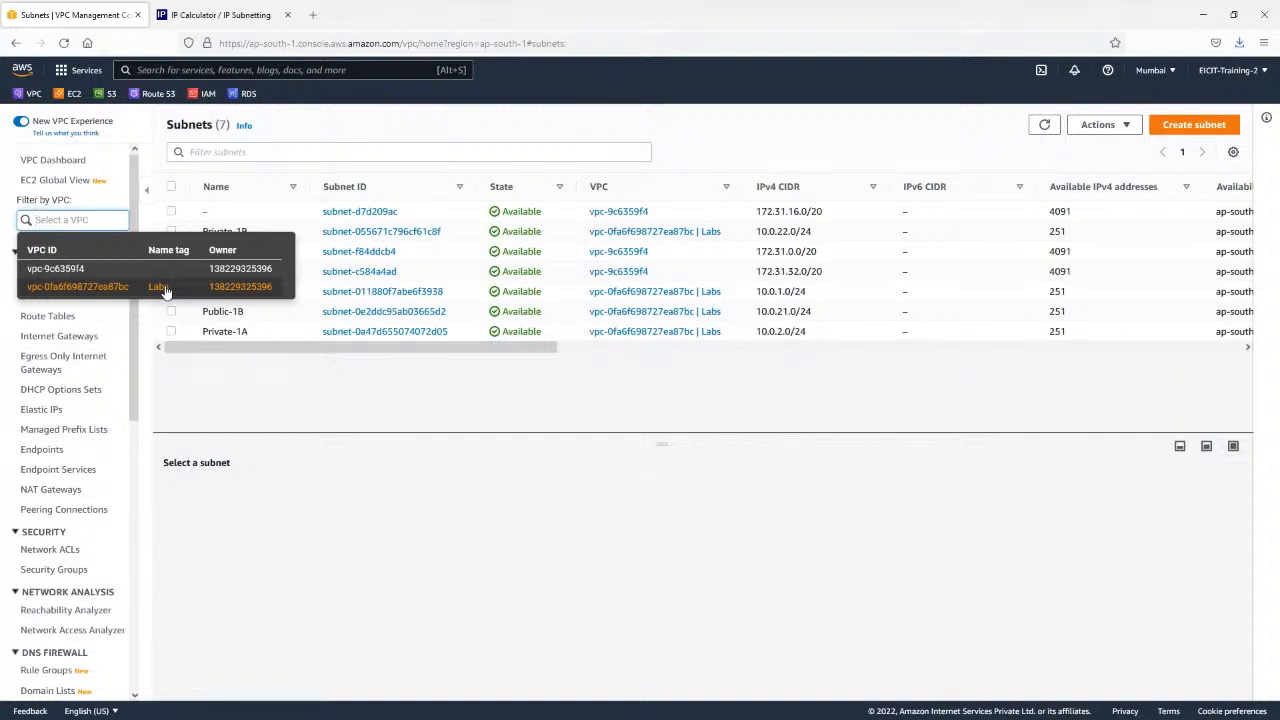
click(165, 288)
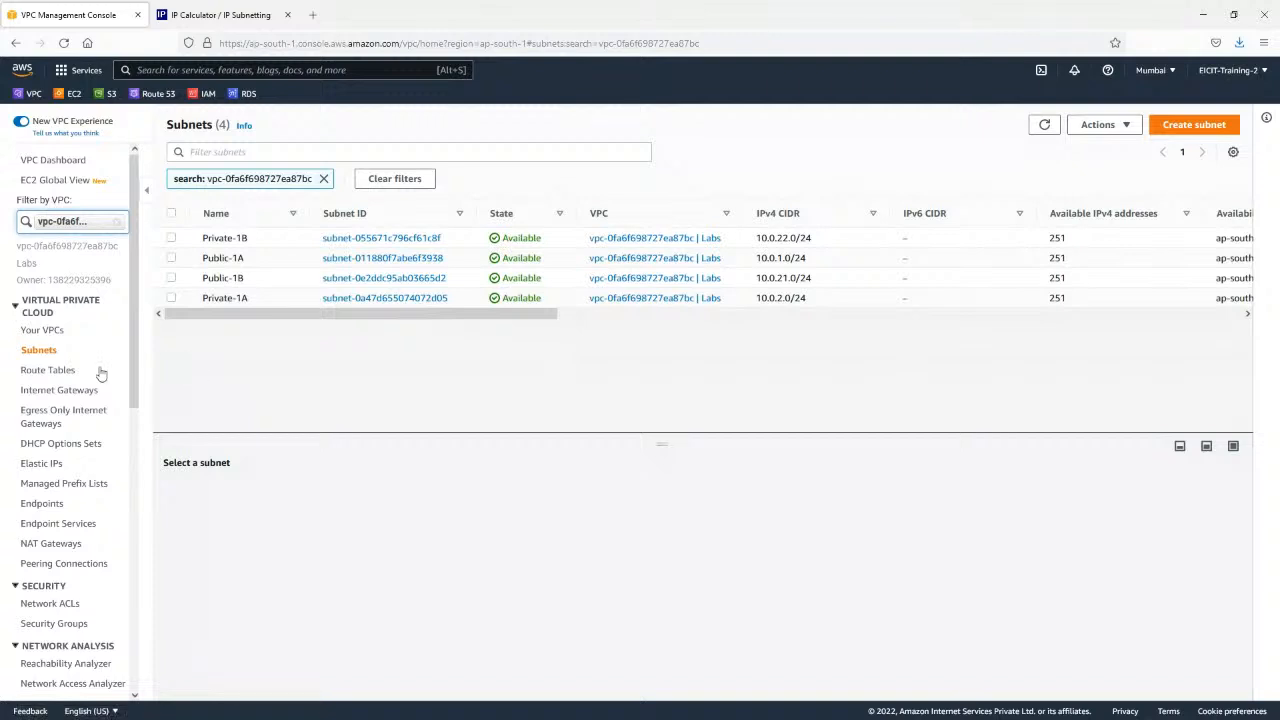
Remove the VPC search filter from the internet gateways list and select labs-IGW to check its attachment state.
click(70, 396)
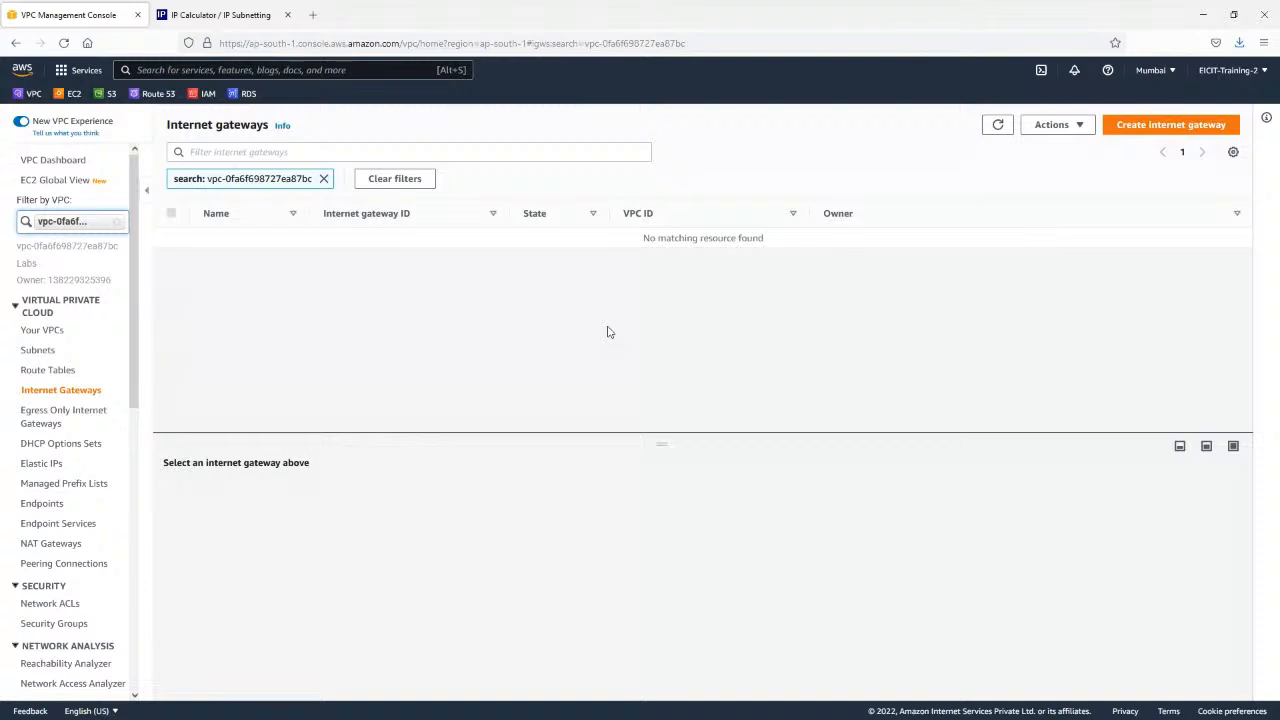
click(323, 179)
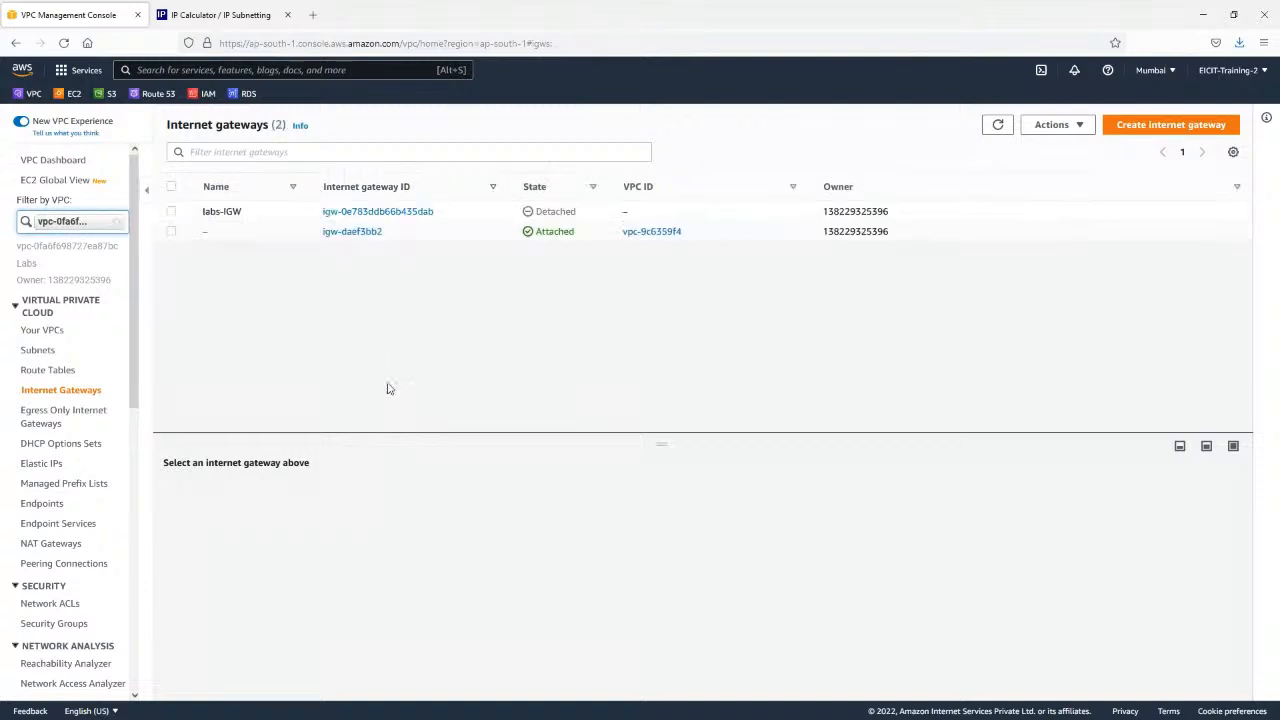
click(219, 211)
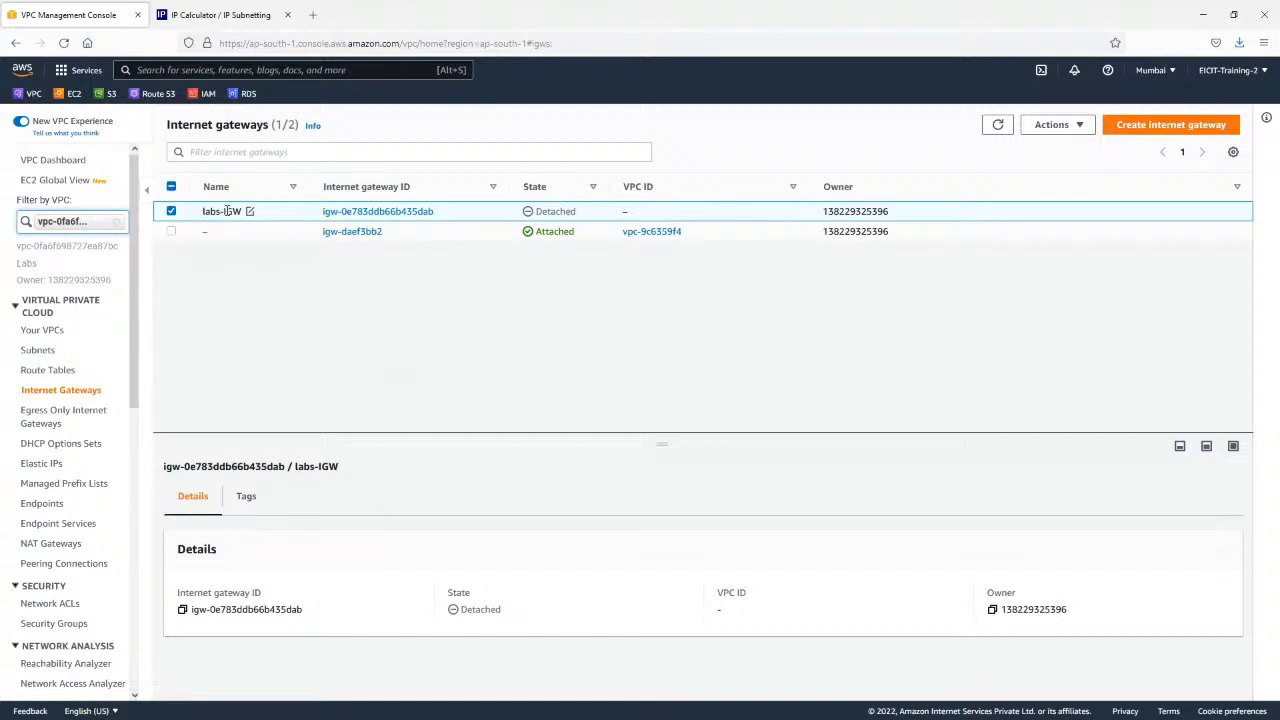
double_click(538, 211)
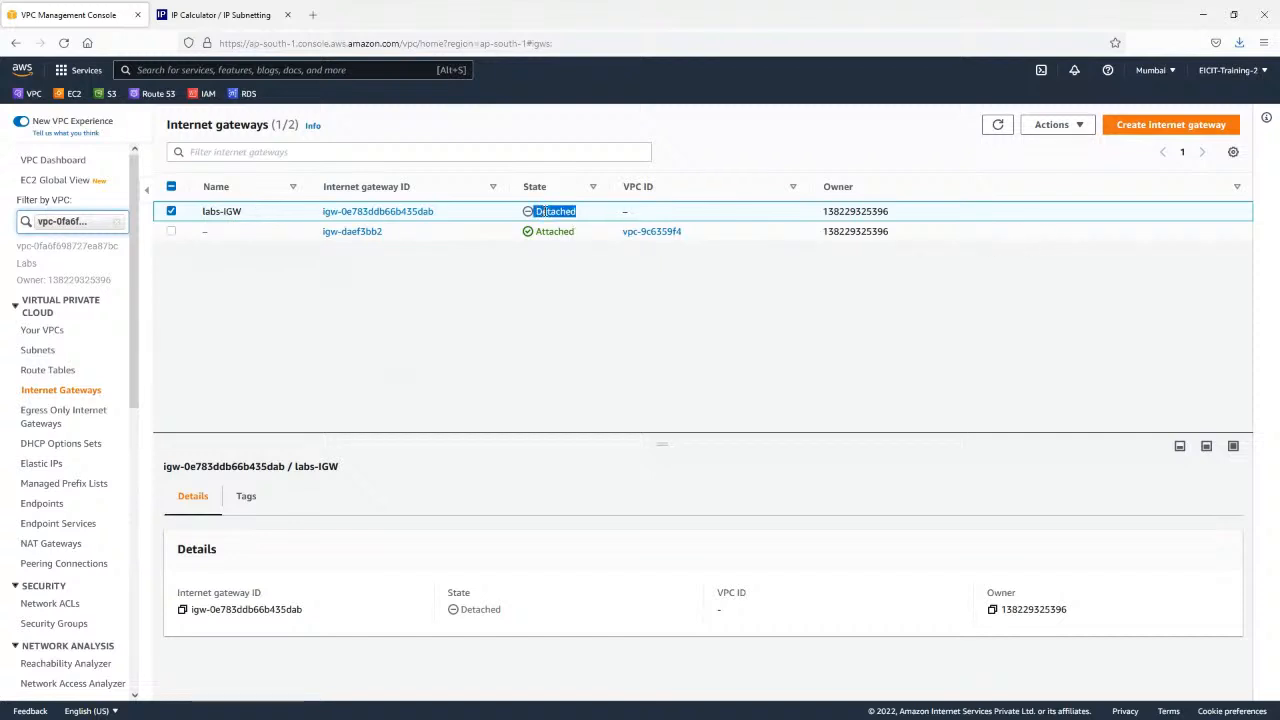
Attach the labs-IGW internet gateway to the Labs VPC and return to the internet gateways list.
click(1055, 126)
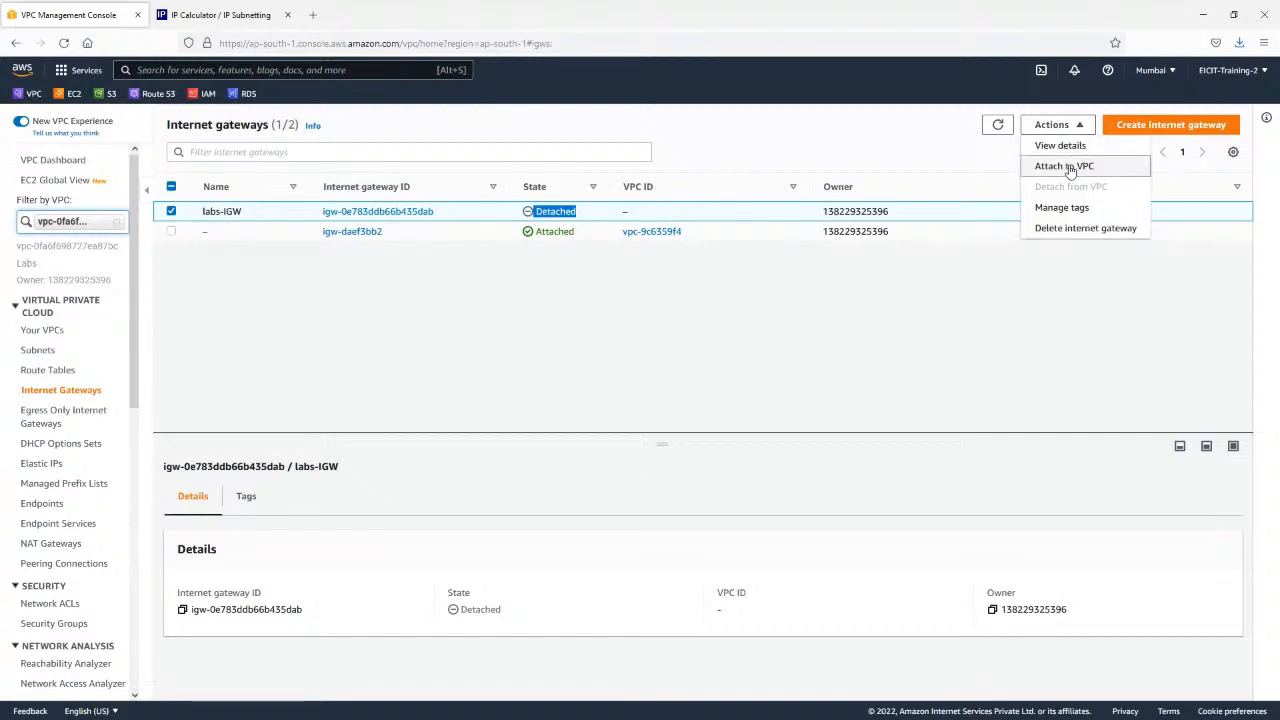
click(1066, 167)
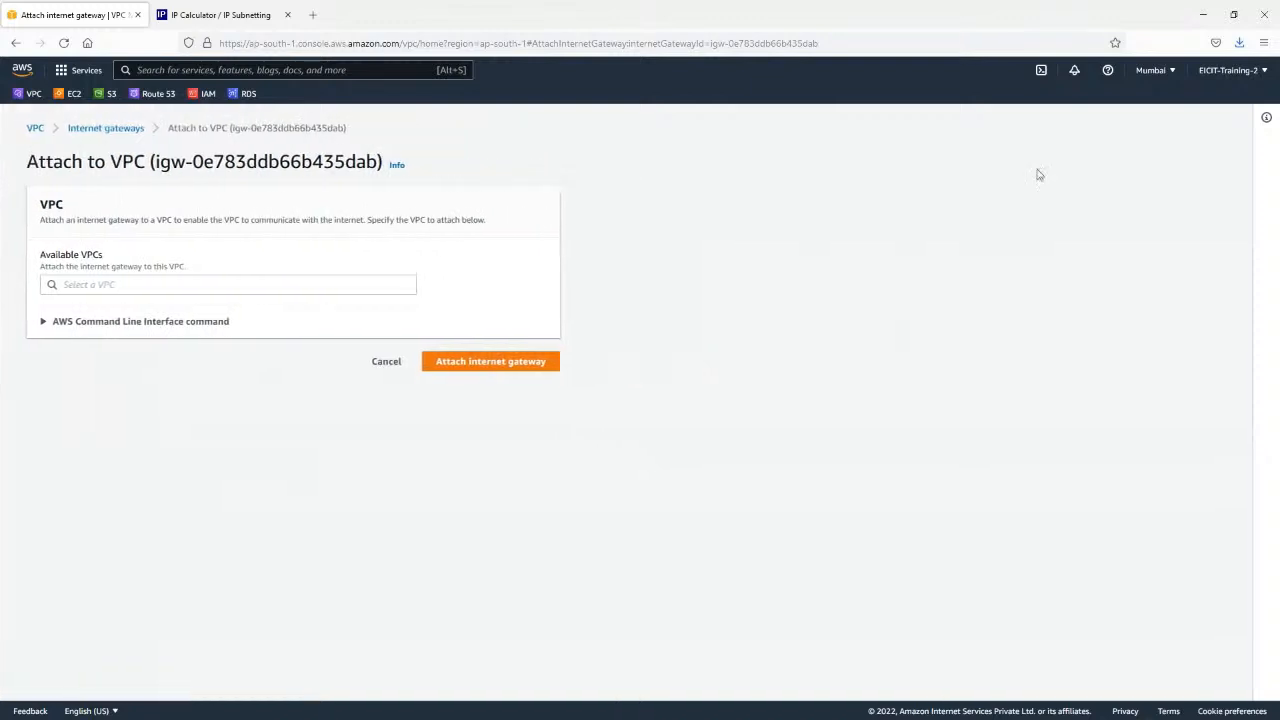
click(175, 282)
click(160, 306)
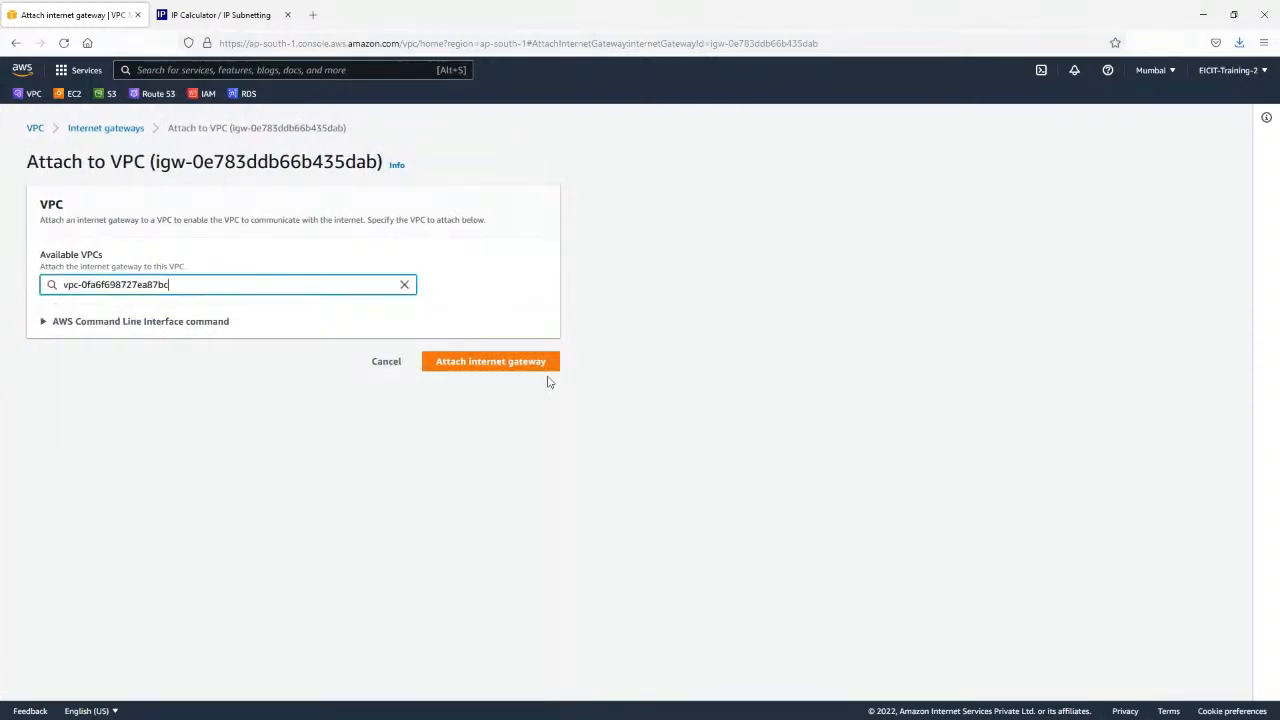
click(533, 364)
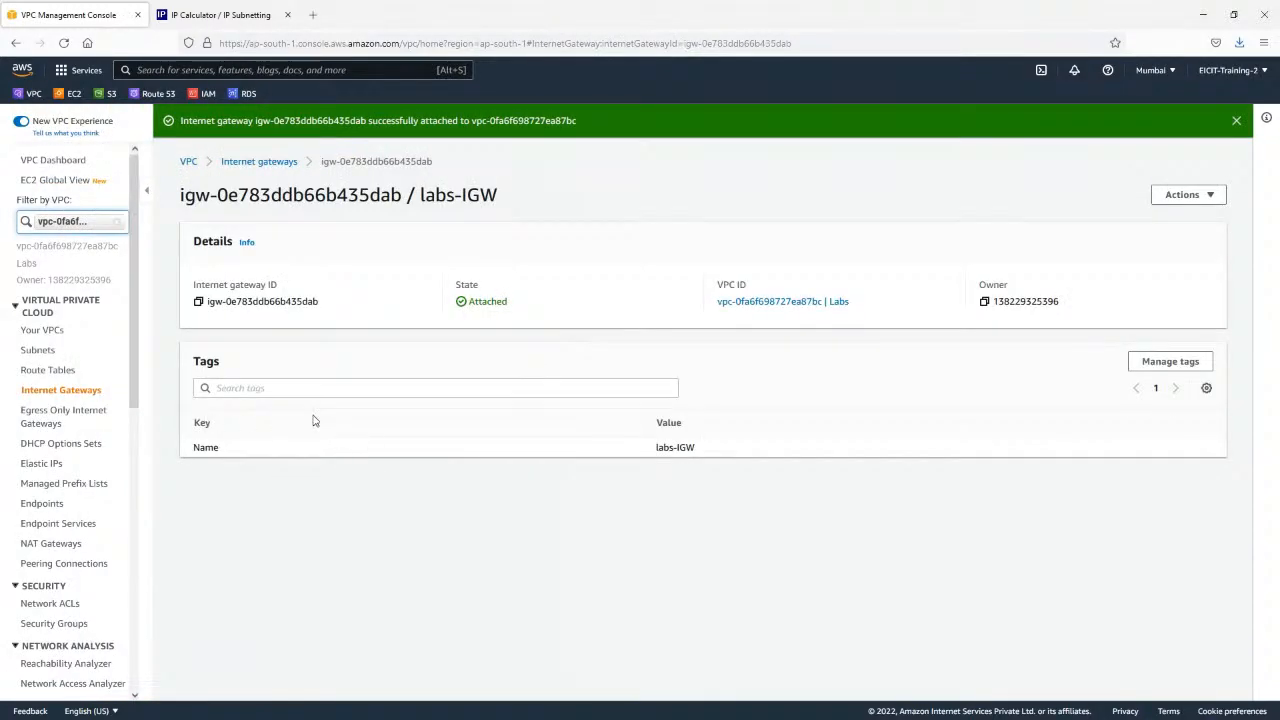
click(89, 395)
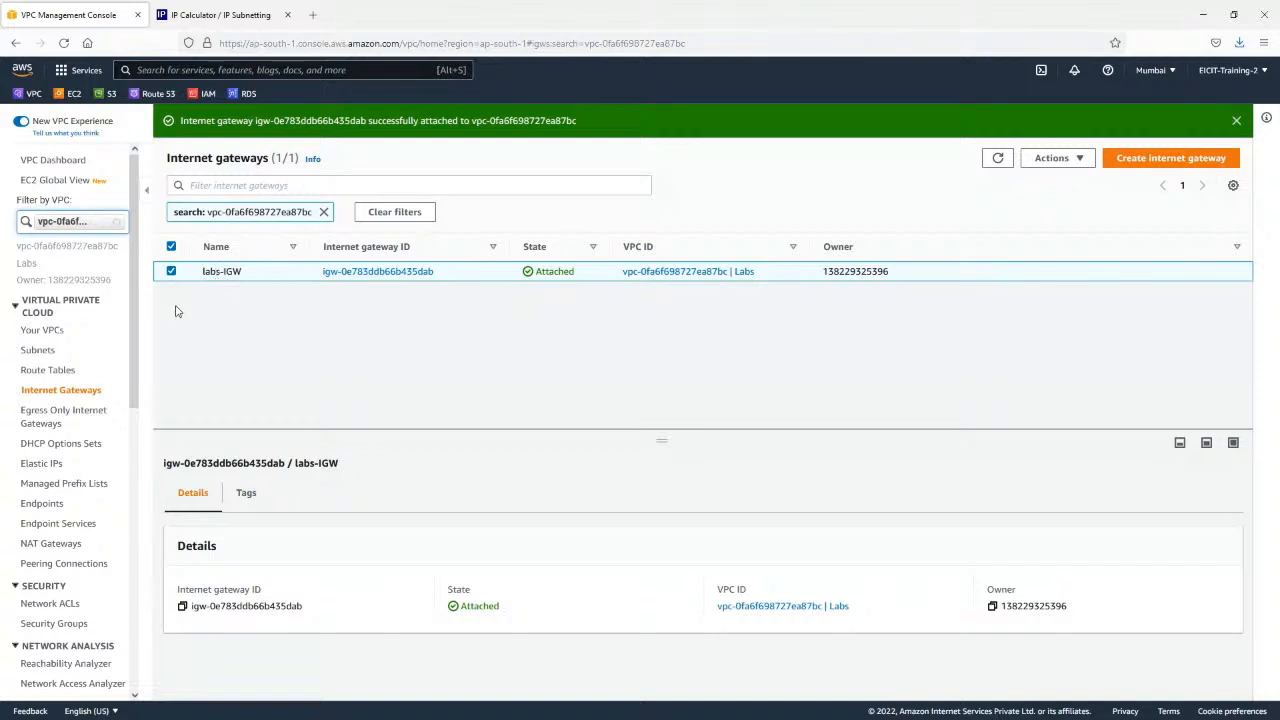
Create a route table named public-RT in the Labs VPC.
click(47, 370)
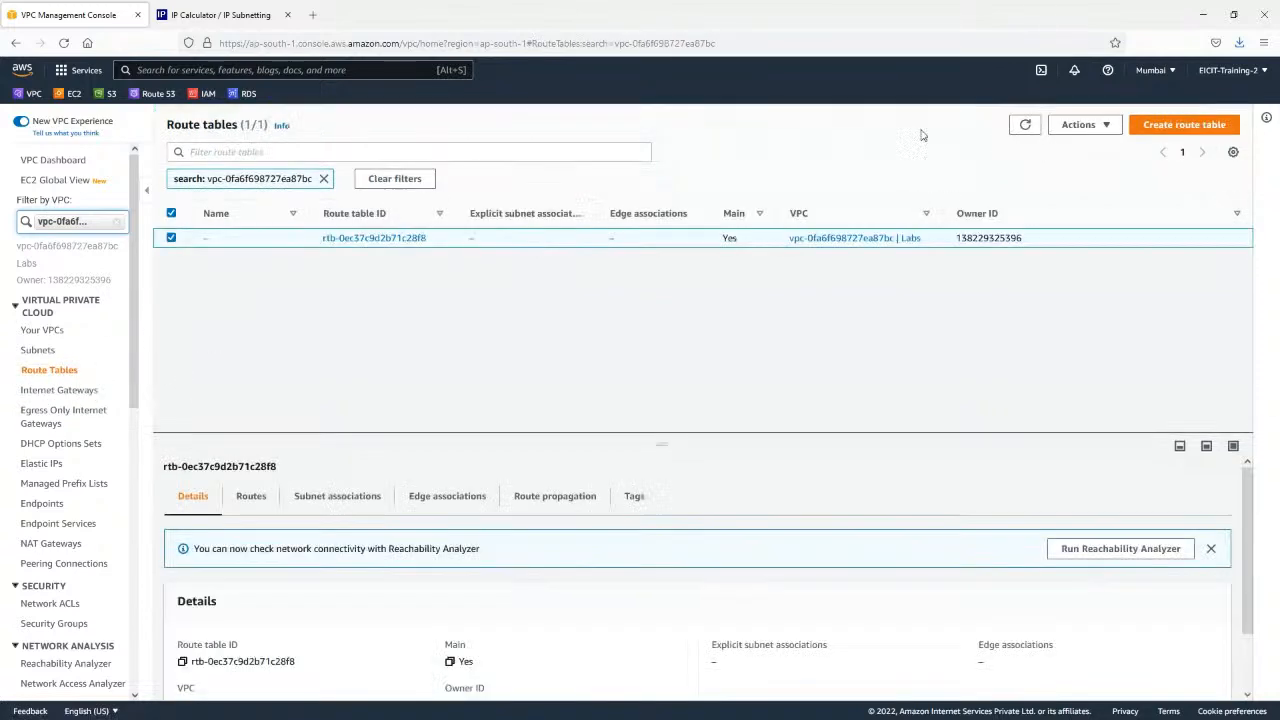
click(1160, 128)
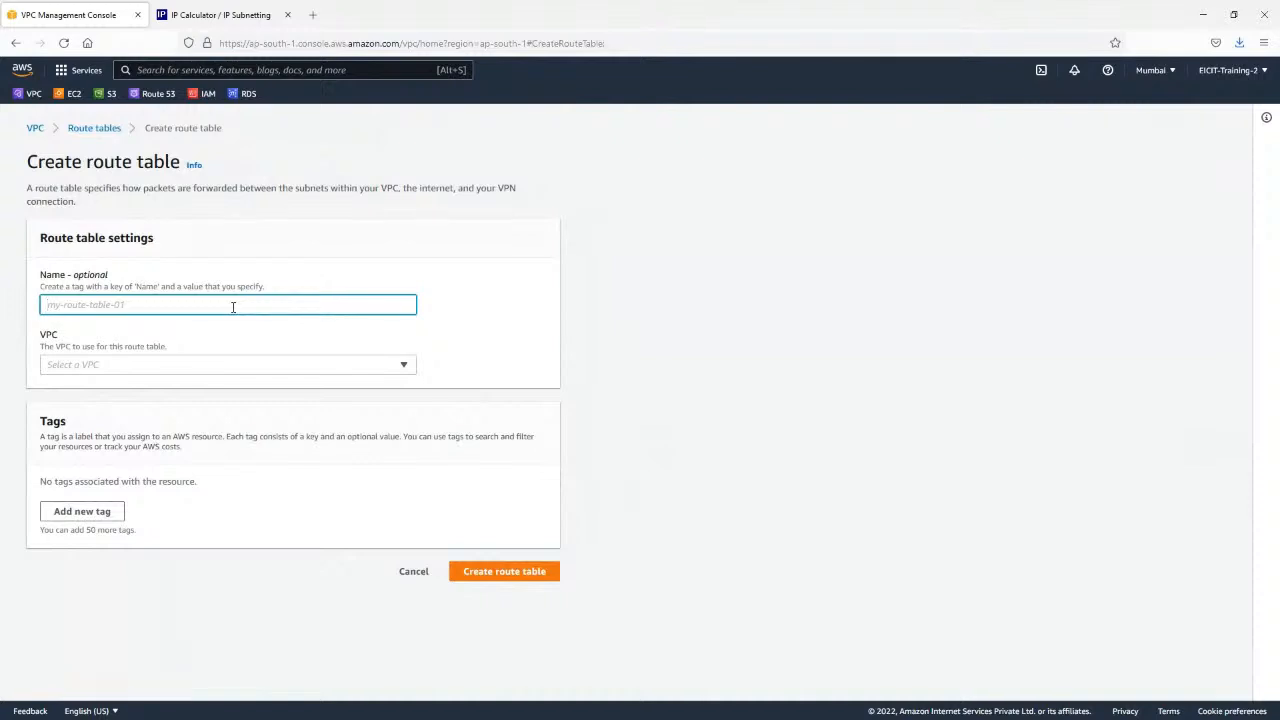
text(publ)
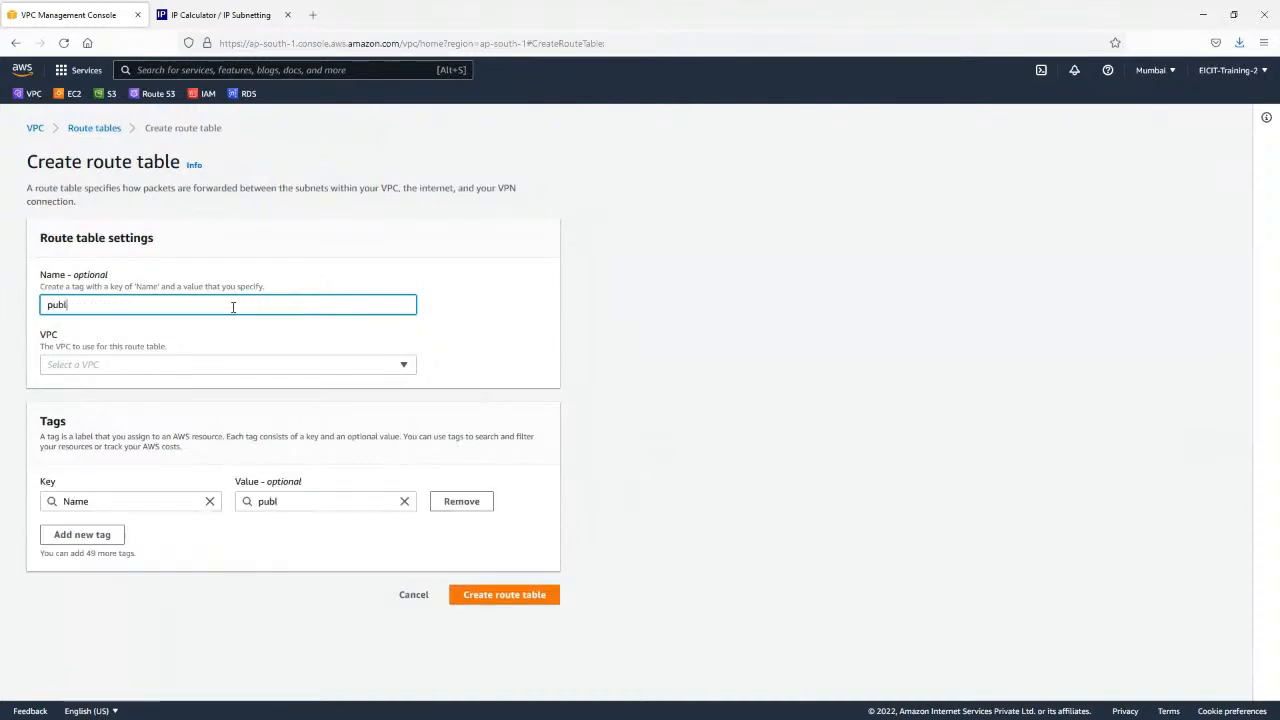
text(ic-RT)
click(153, 367)
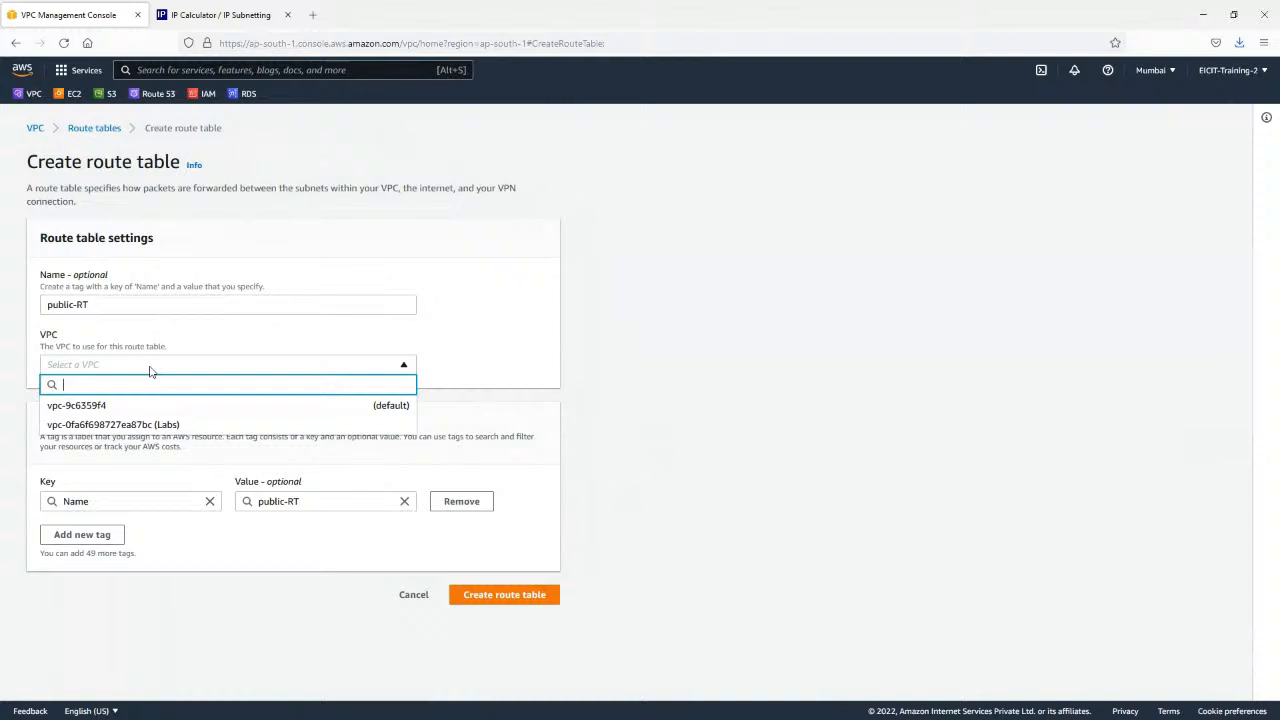
click(126, 426)
click(518, 598)
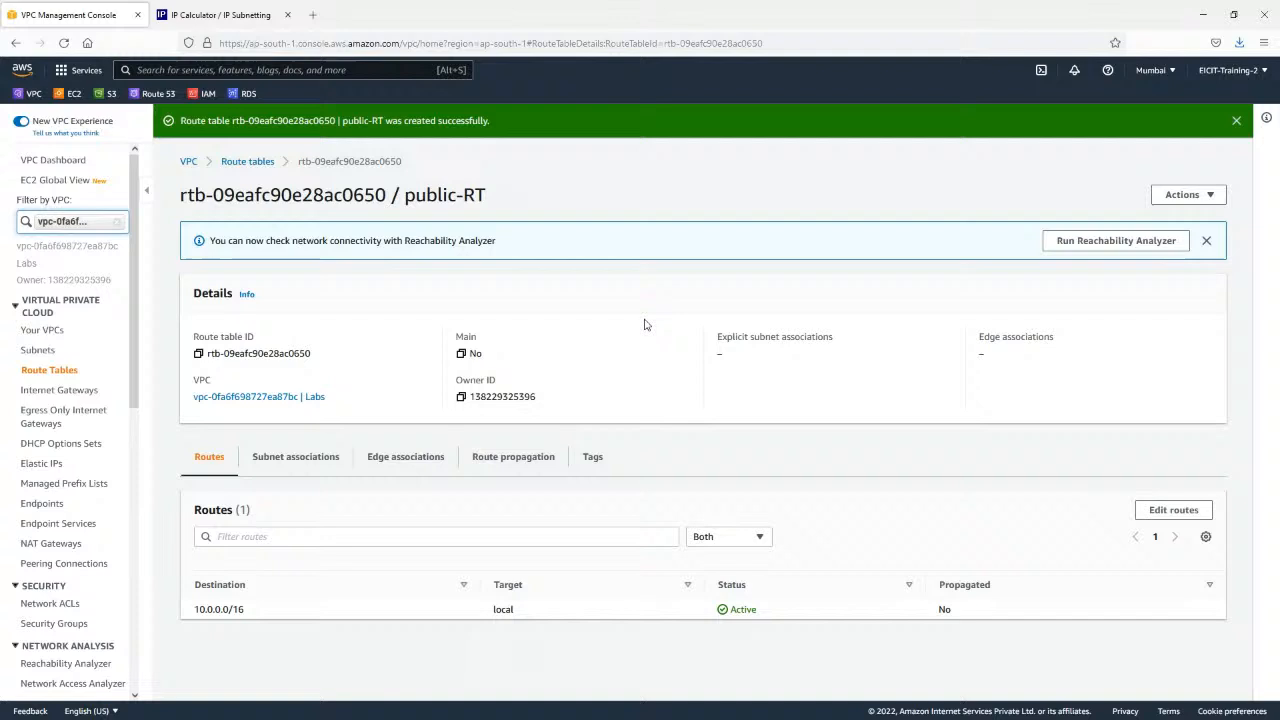
Create a second route table named private-RT in the Labs VPC.
click(60, 371)
click(1194, 162)
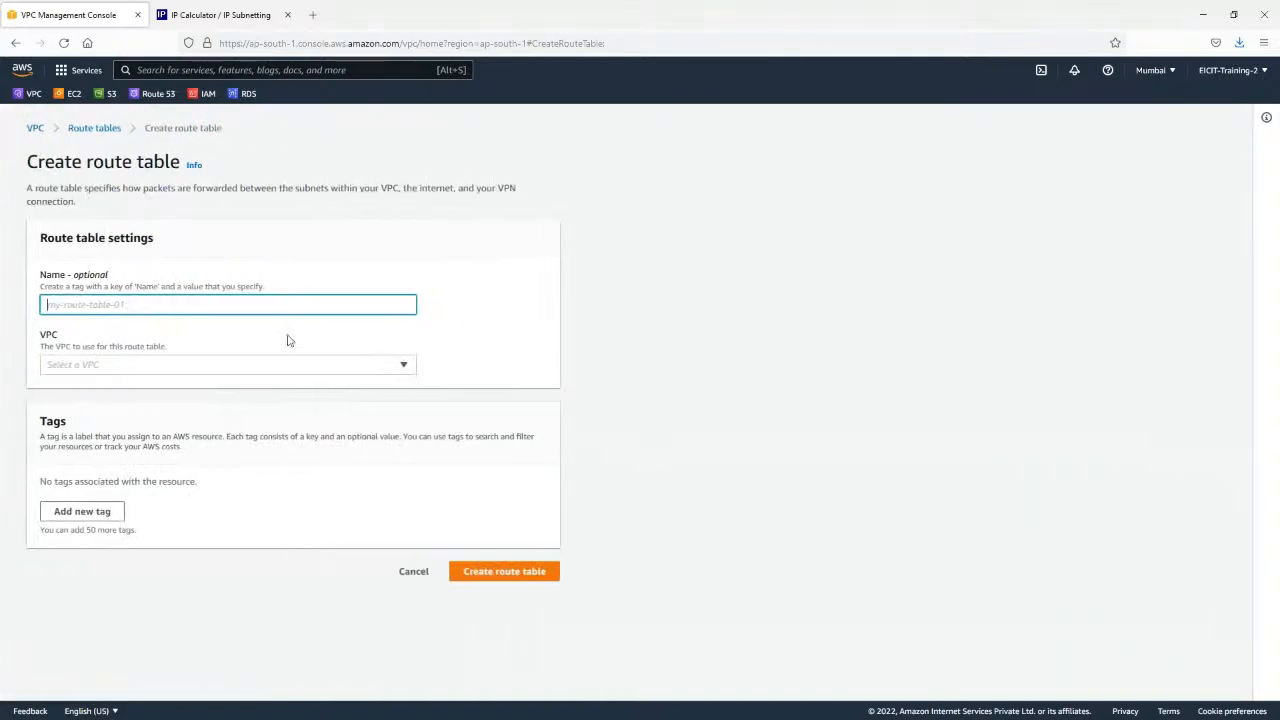
text(OP)
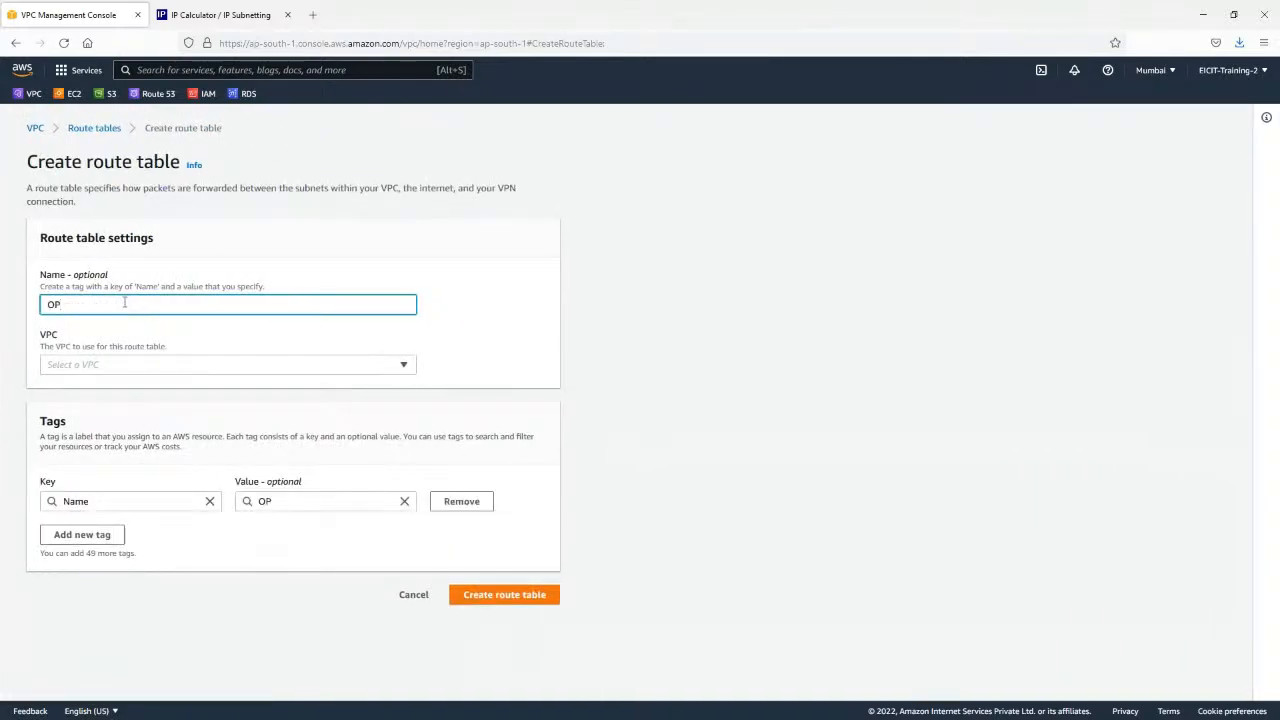
key(BackSpace)
key(BackSpace)
text(Private)
key(BackSpace)
key(BackSpace)
key(BackSpace)
key(BackSpace)
key(BackSpace)
key(BackSpace)
text(private-RT)
click(106, 363)
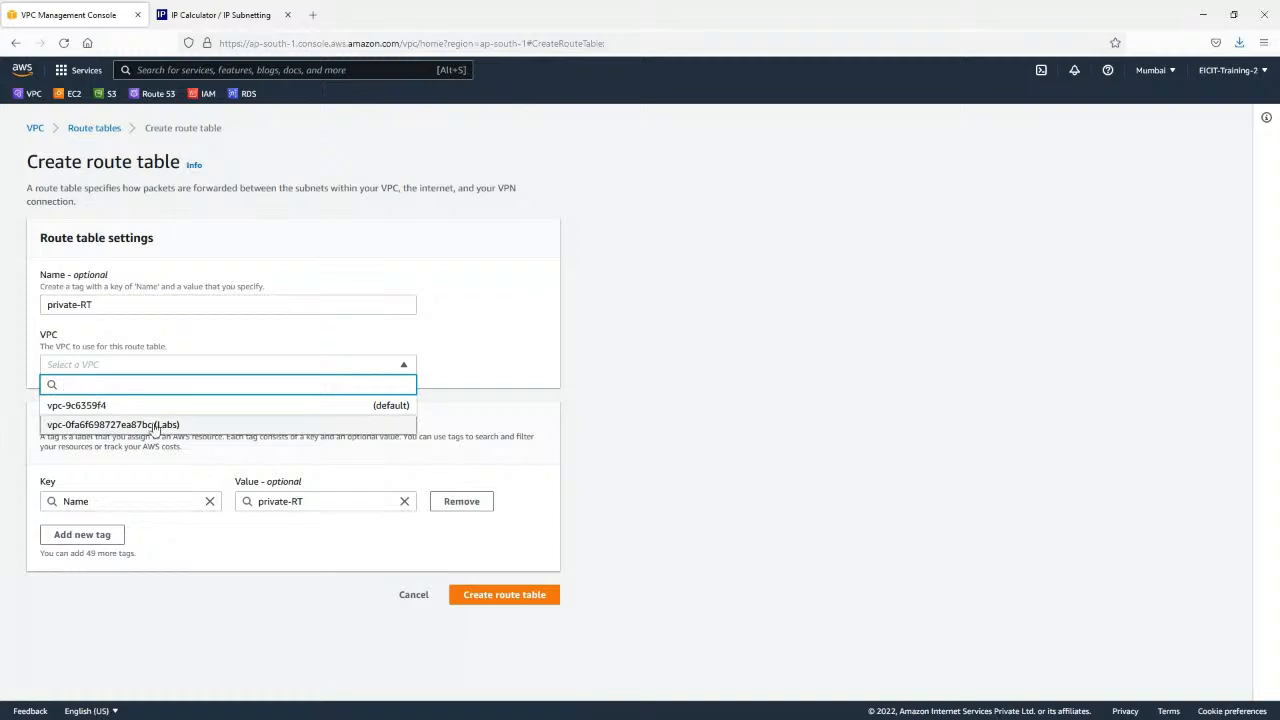
click(155, 426)
click(528, 600)
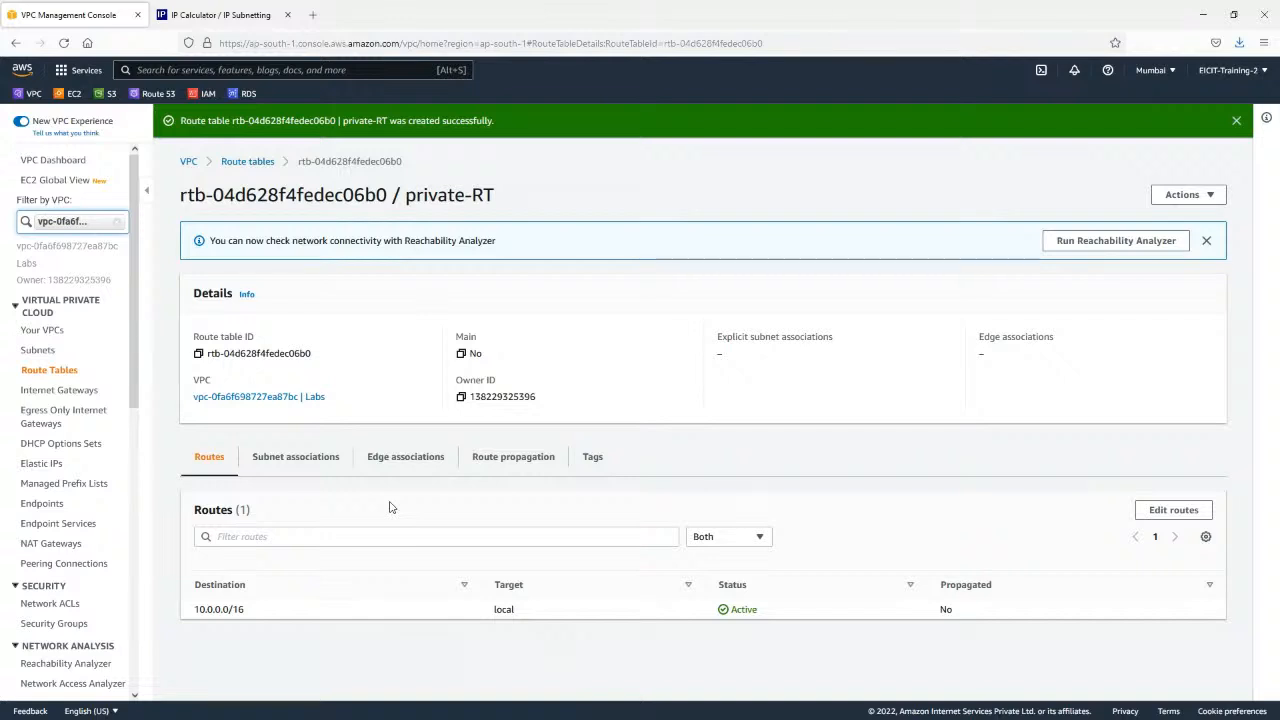
Examine the new route tables and the routes of public-RT, comparing them with the Routing slide in the presentation.
click(248, 162)
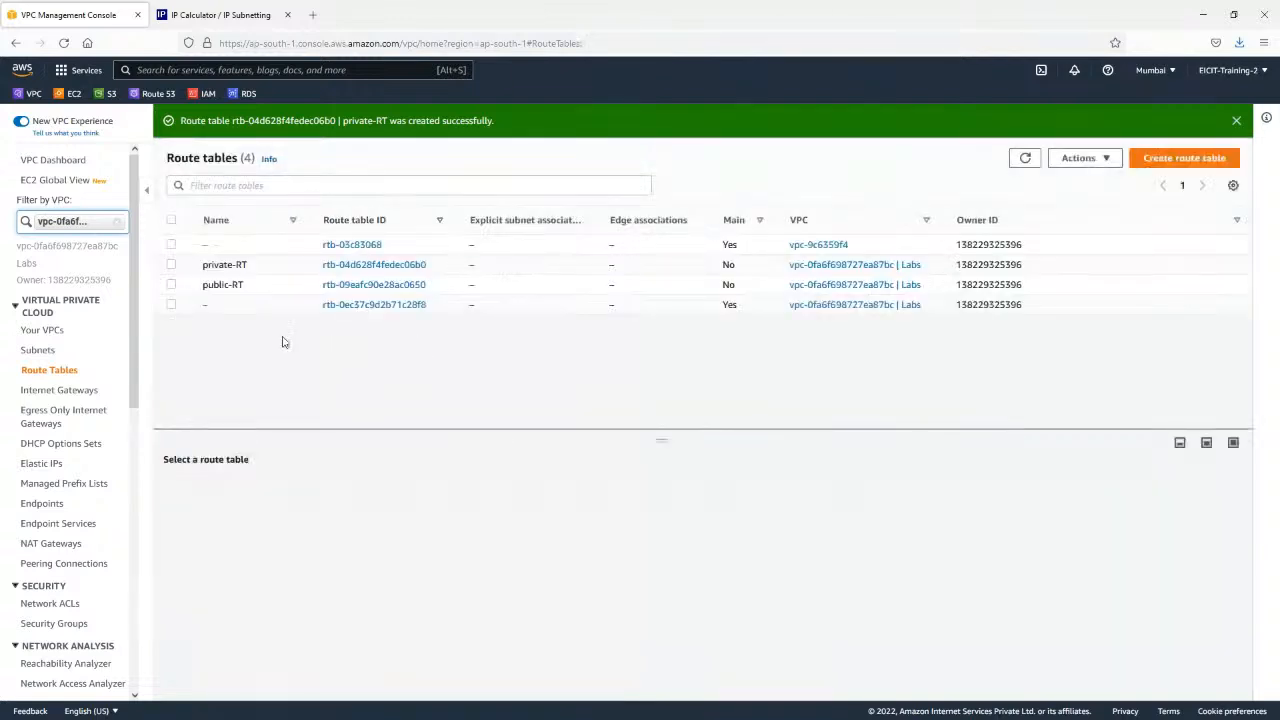
click(171, 264)
click(171, 285)
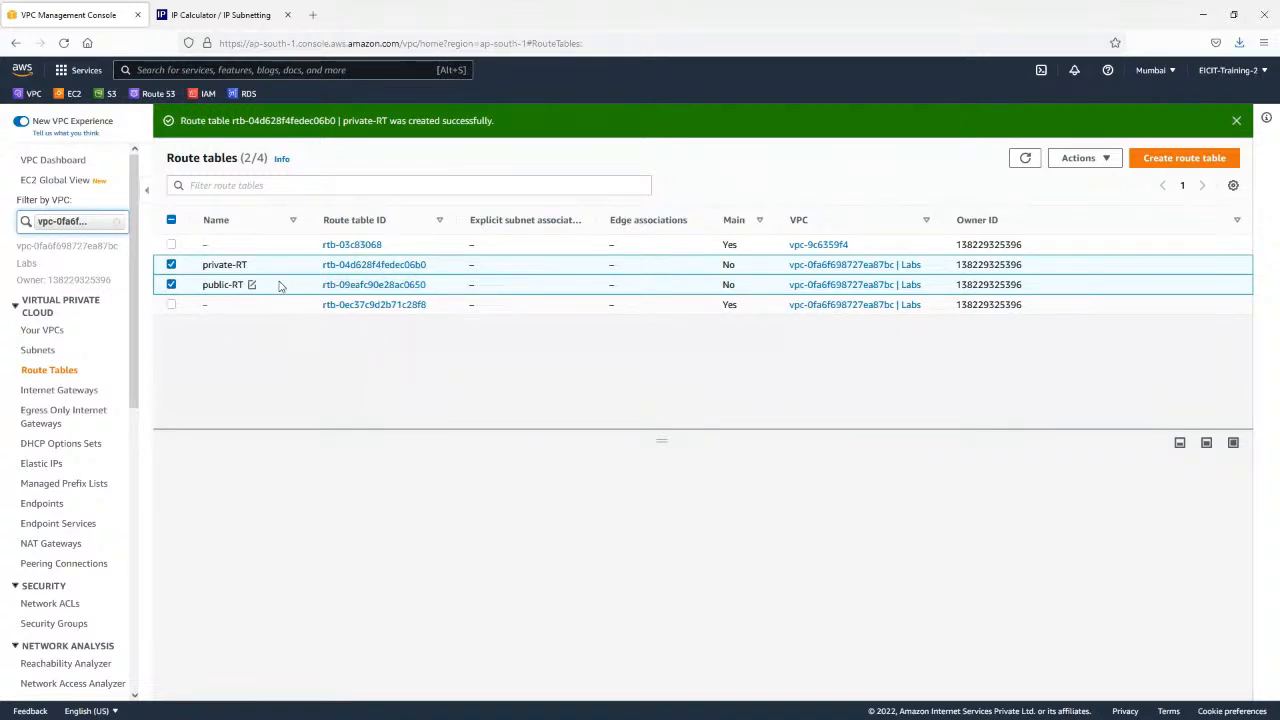
click(172, 266)
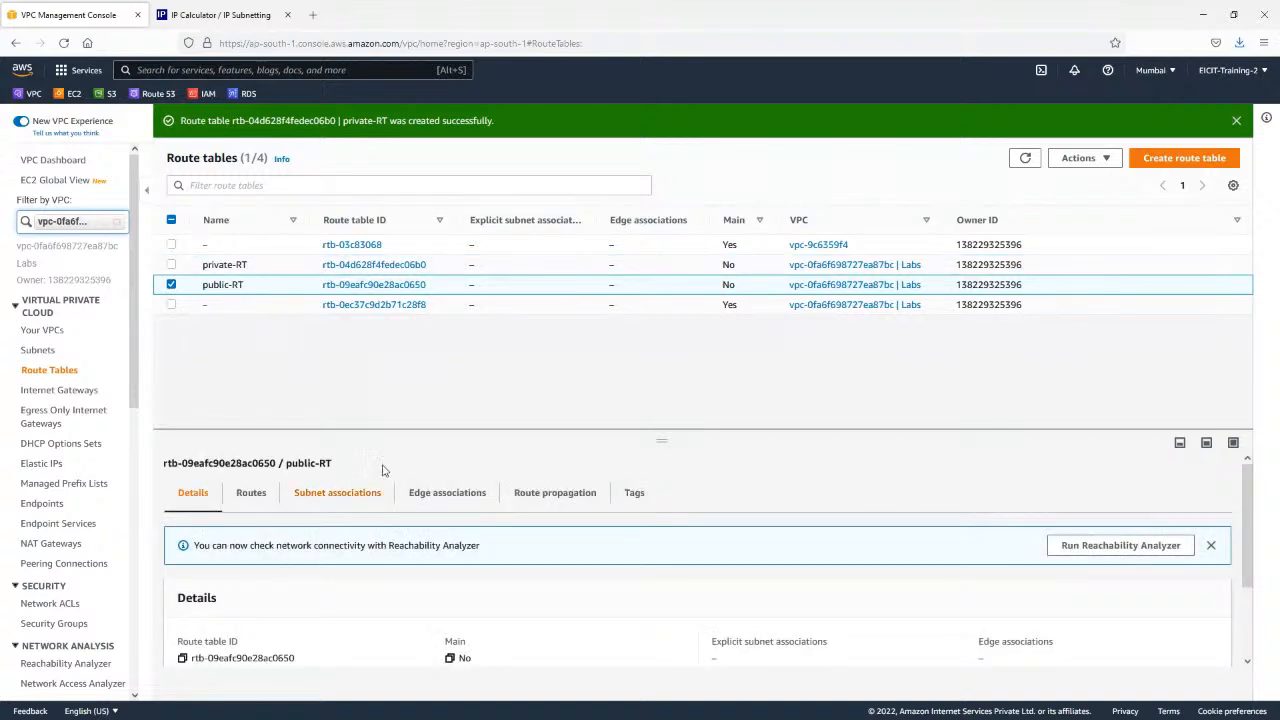
drag(408, 432, 414, 329)
click(252, 393)
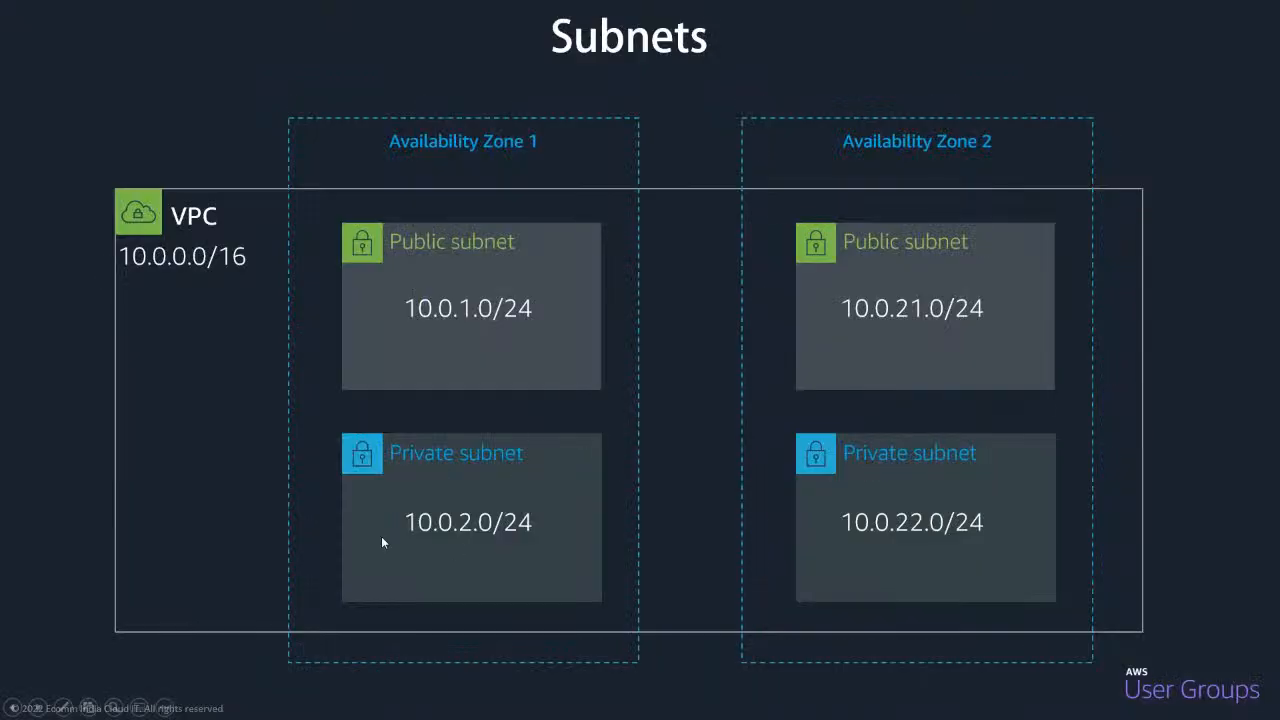
key(Right)
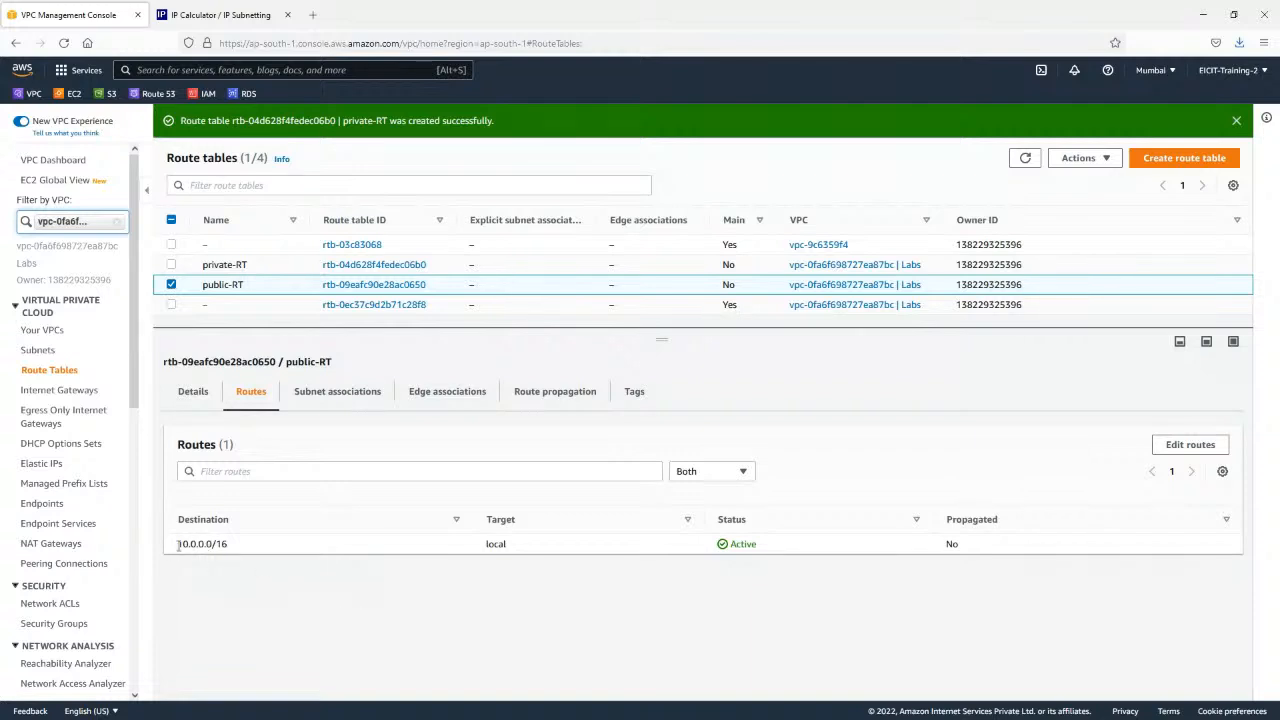
drag(178, 544, 555, 549)
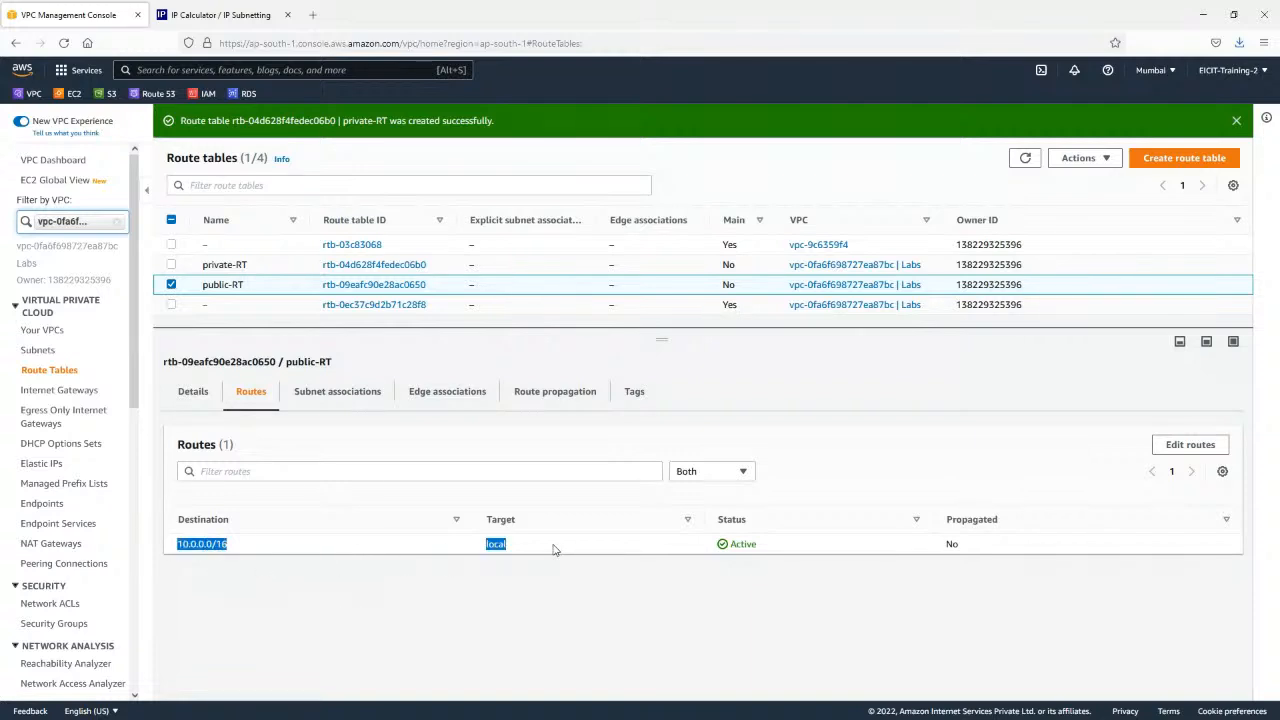
click(555, 549)
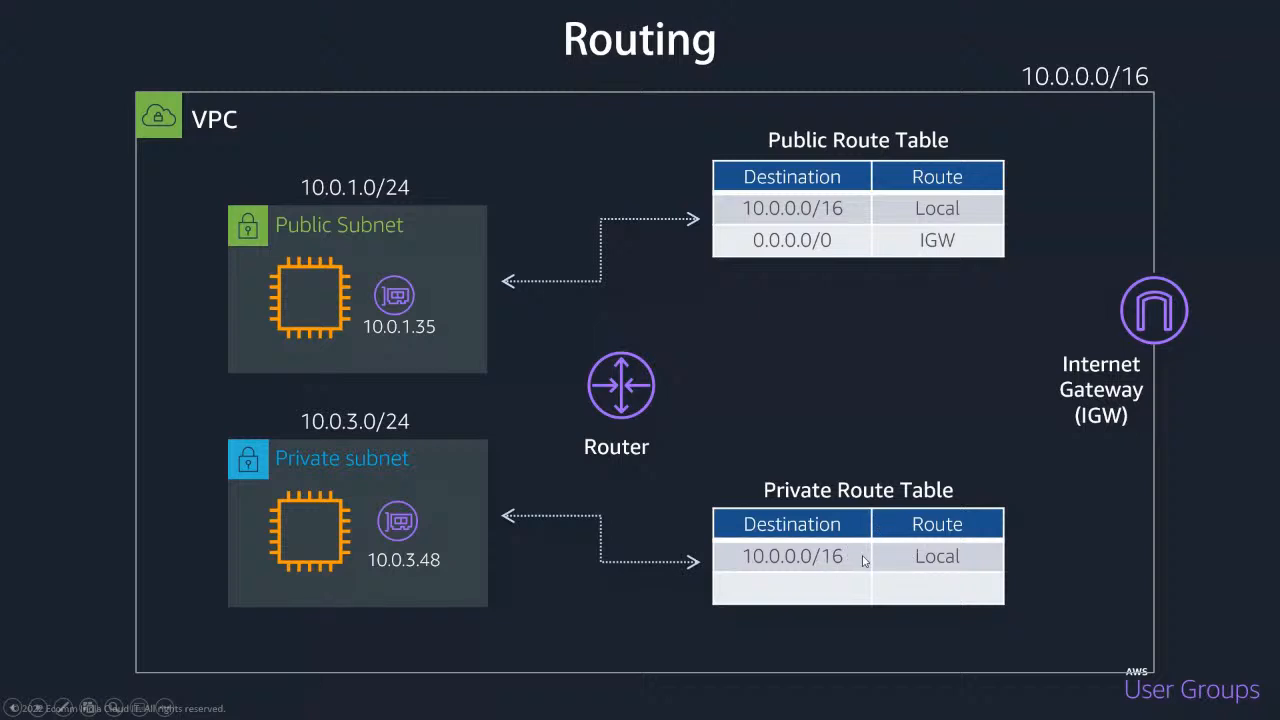
key(alt+Tab)
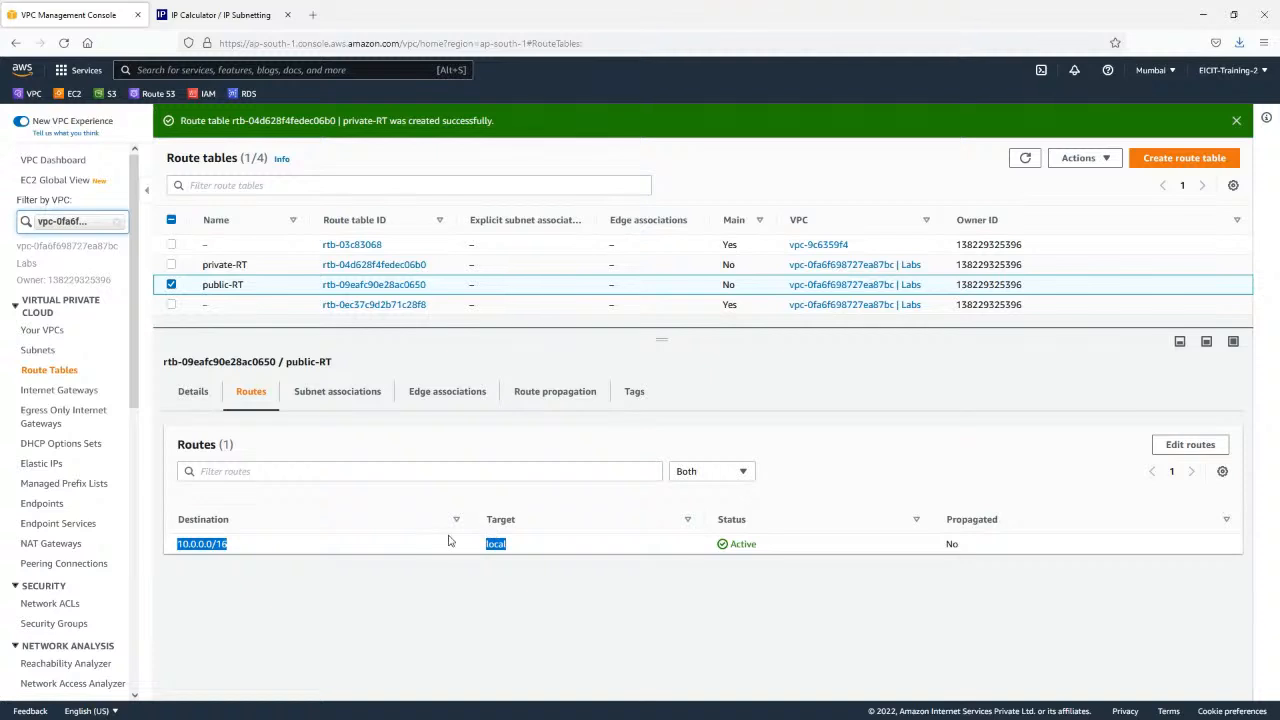
Add a route to public-RT with destination 0.0.0.0/0 and the labs-IGW internet gateway as target, and save it.
click(1183, 450)
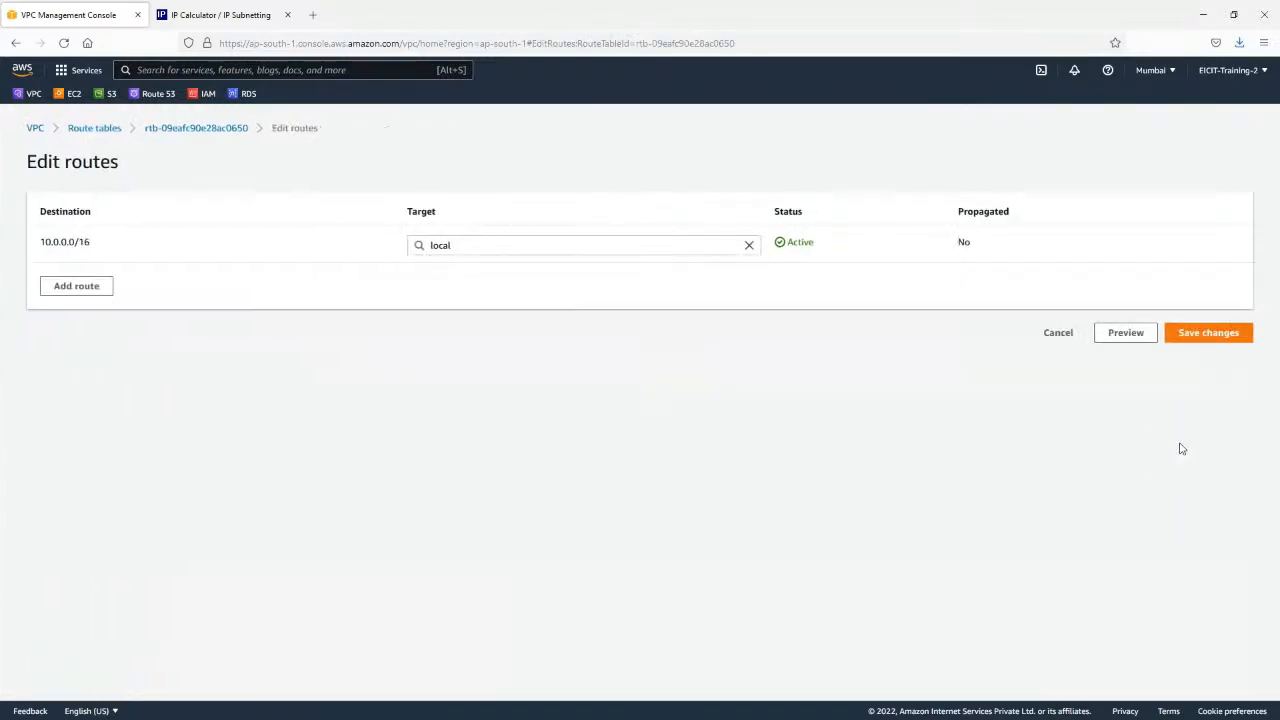
click(92, 289)
click(92, 283)
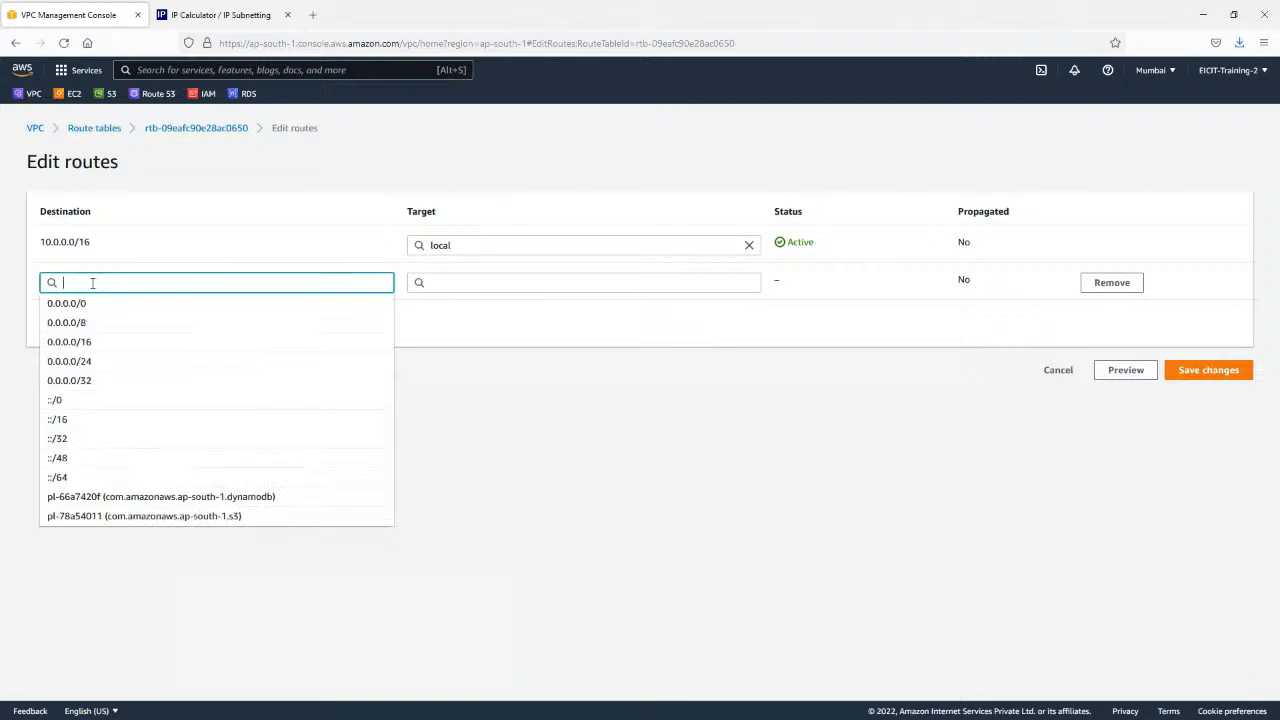
click(82, 307)
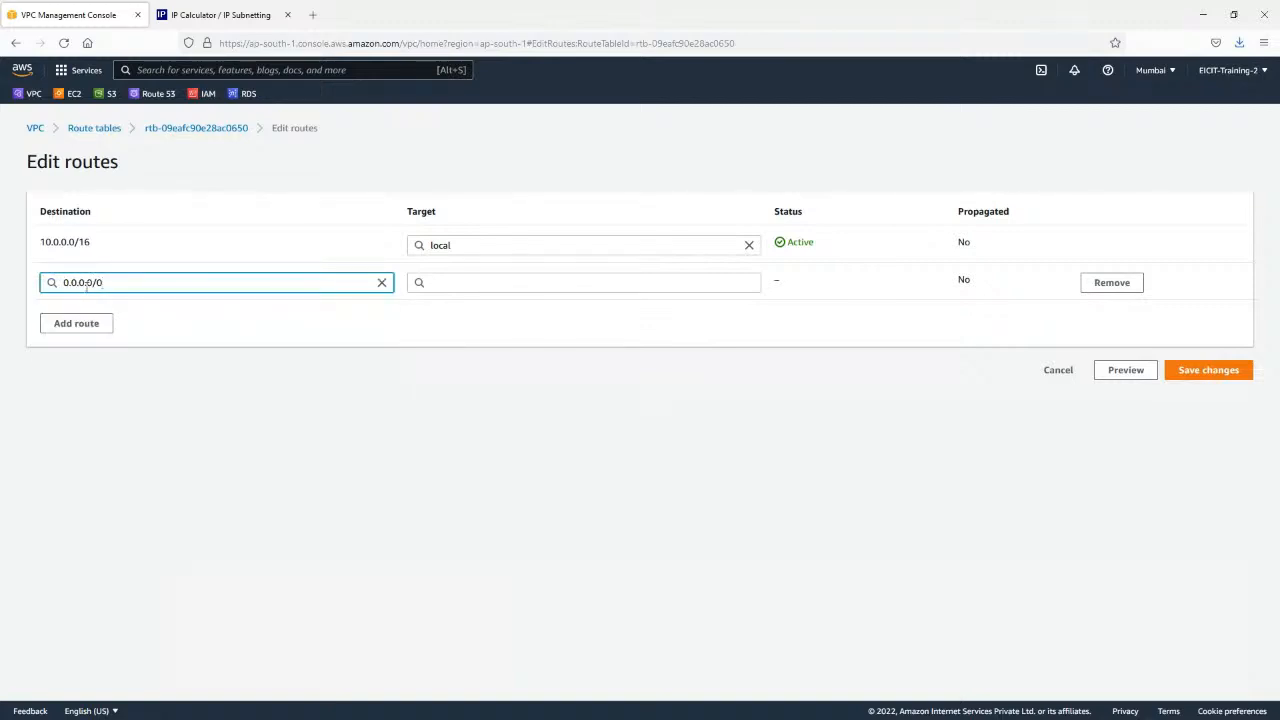
click(581, 281)
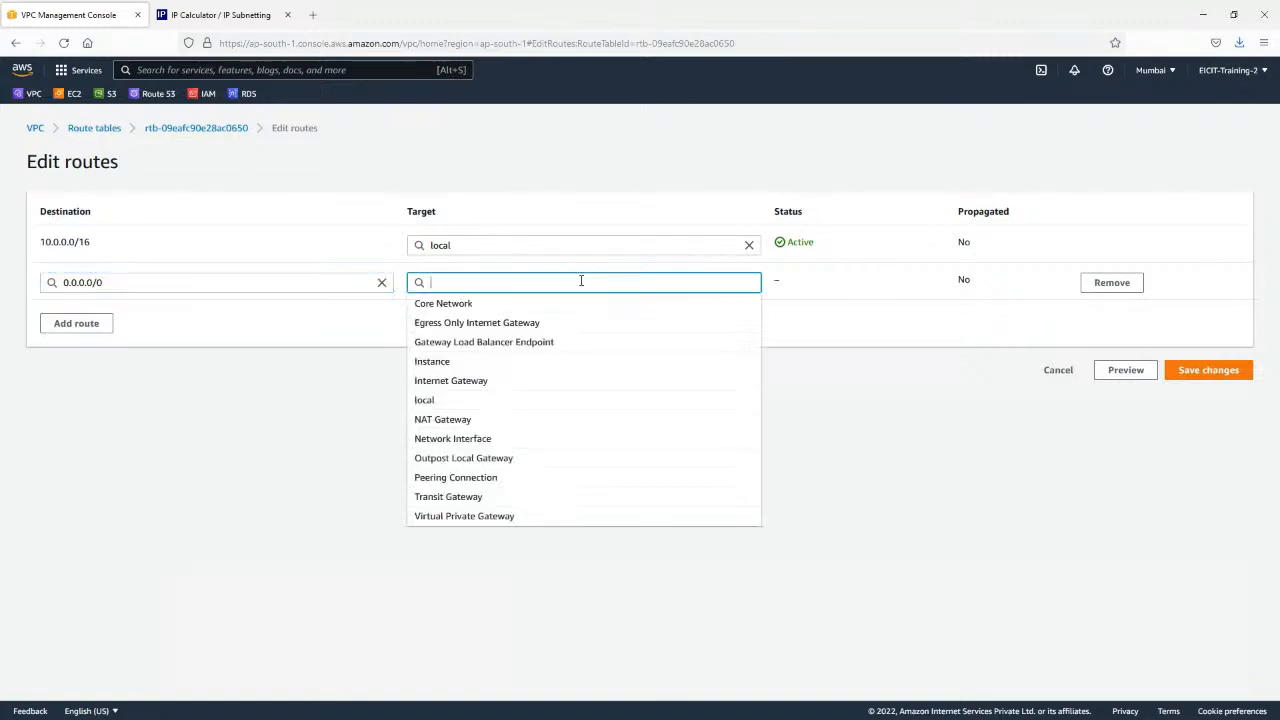
click(478, 388)
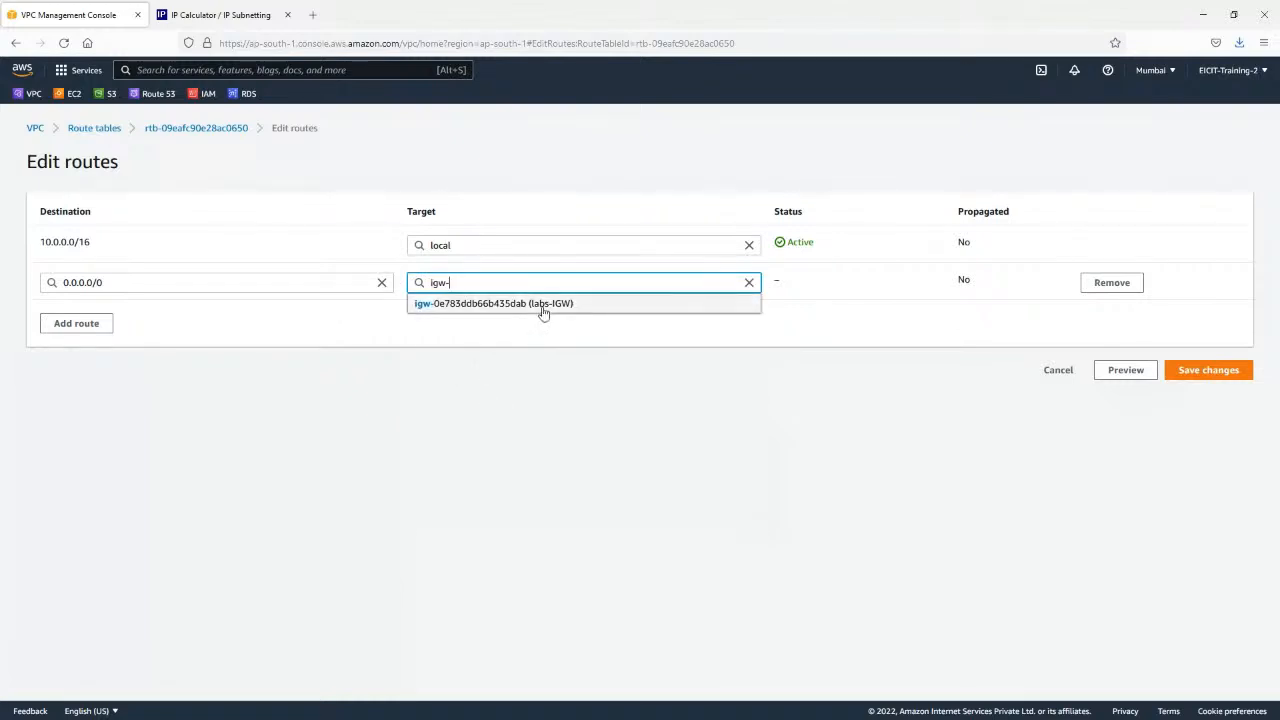
click(543, 304)
click(1236, 375)
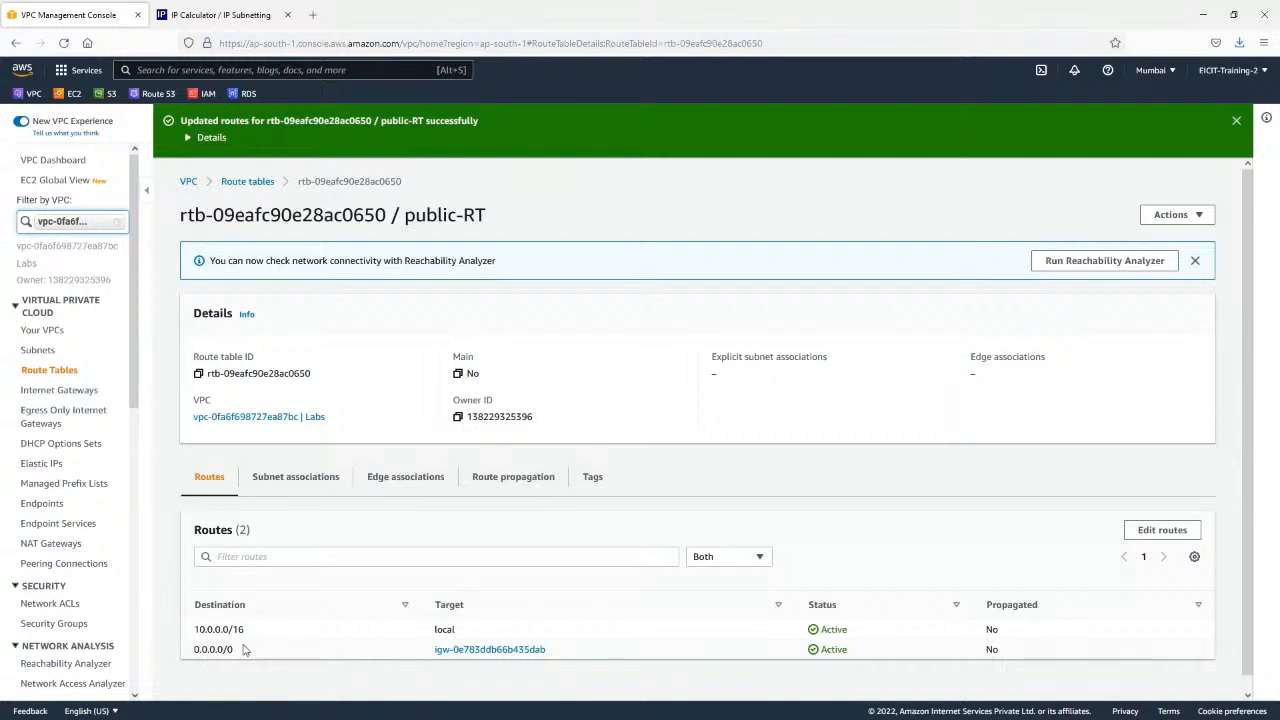
drag(192, 651, 1038, 655)
click(1038, 655)
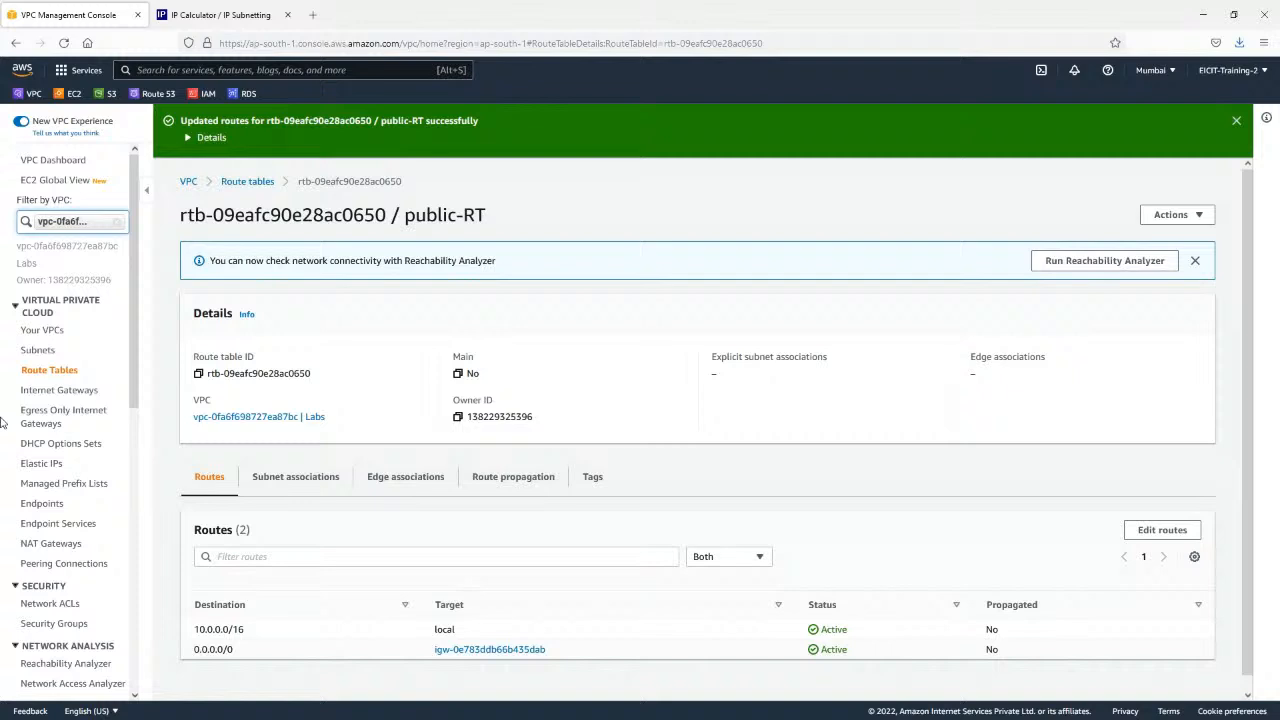
Check the routes of private-RT in the route tables list and dismiss the success notification.
click(55, 370)
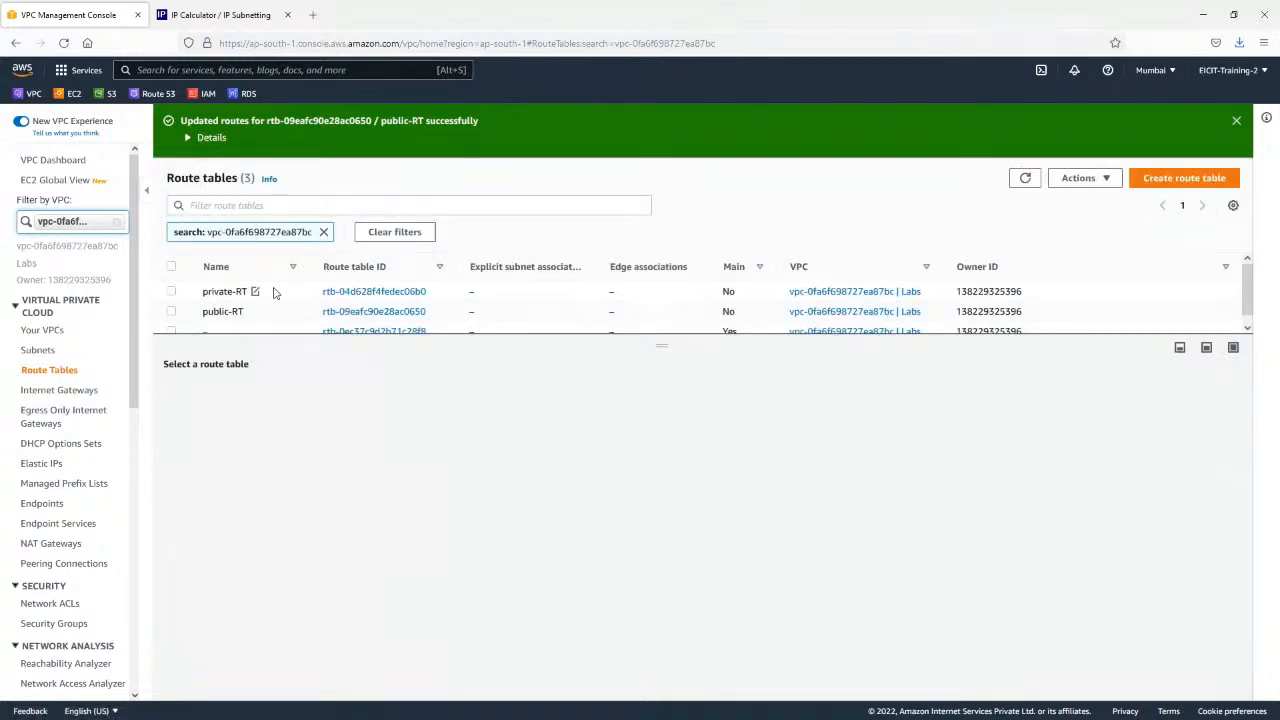
click(275, 291)
click(250, 402)
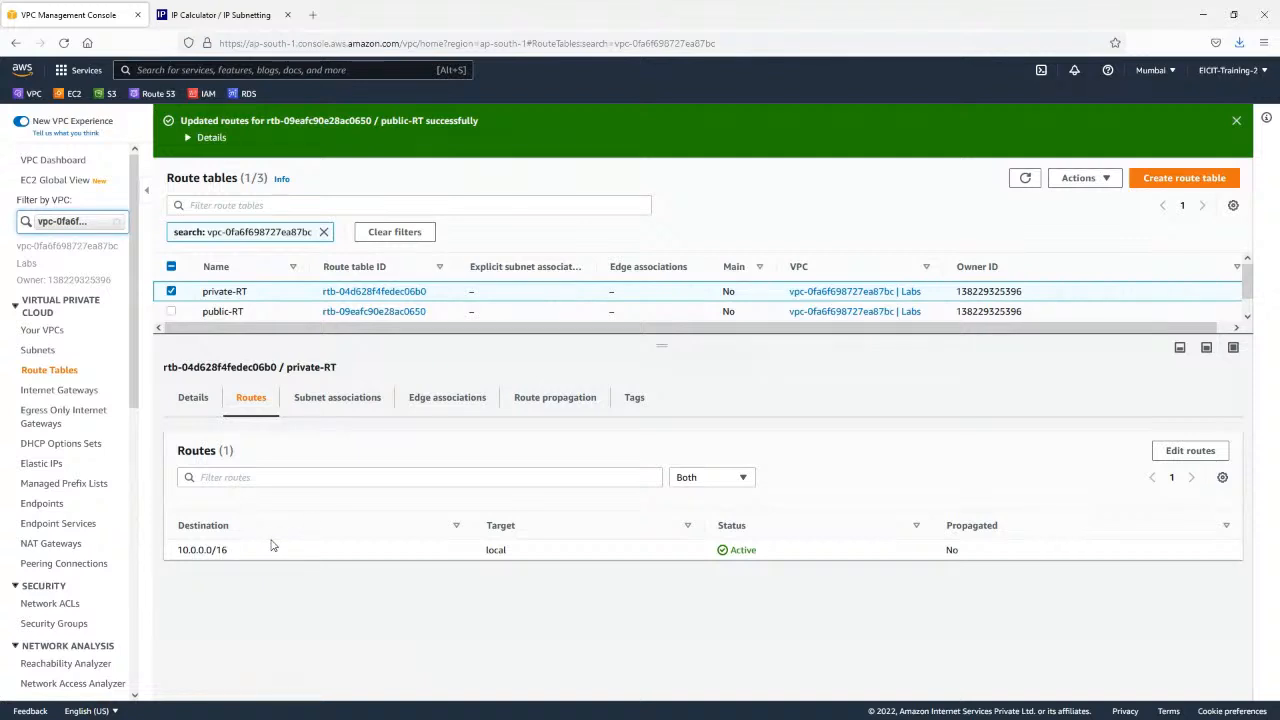
click(1236, 120)
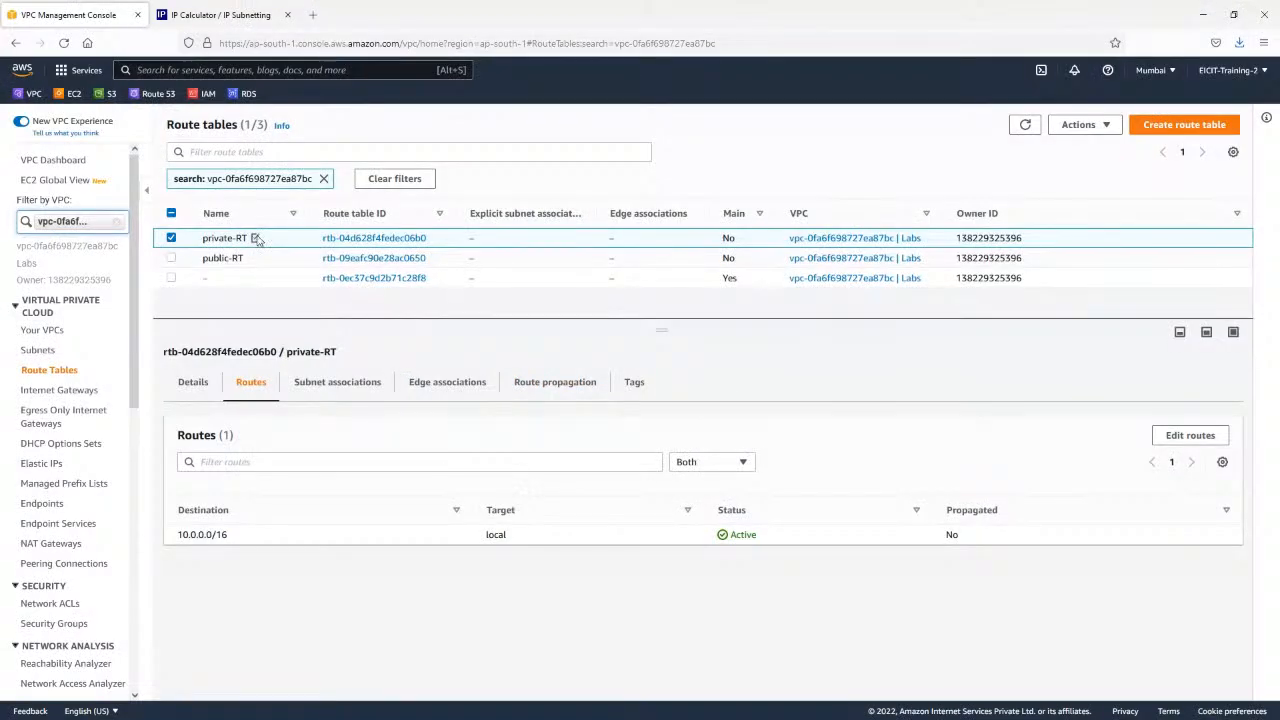
Associate the subnets Private-1A and Private-1B with the private-RT route table and save the associations.
click(340, 386)
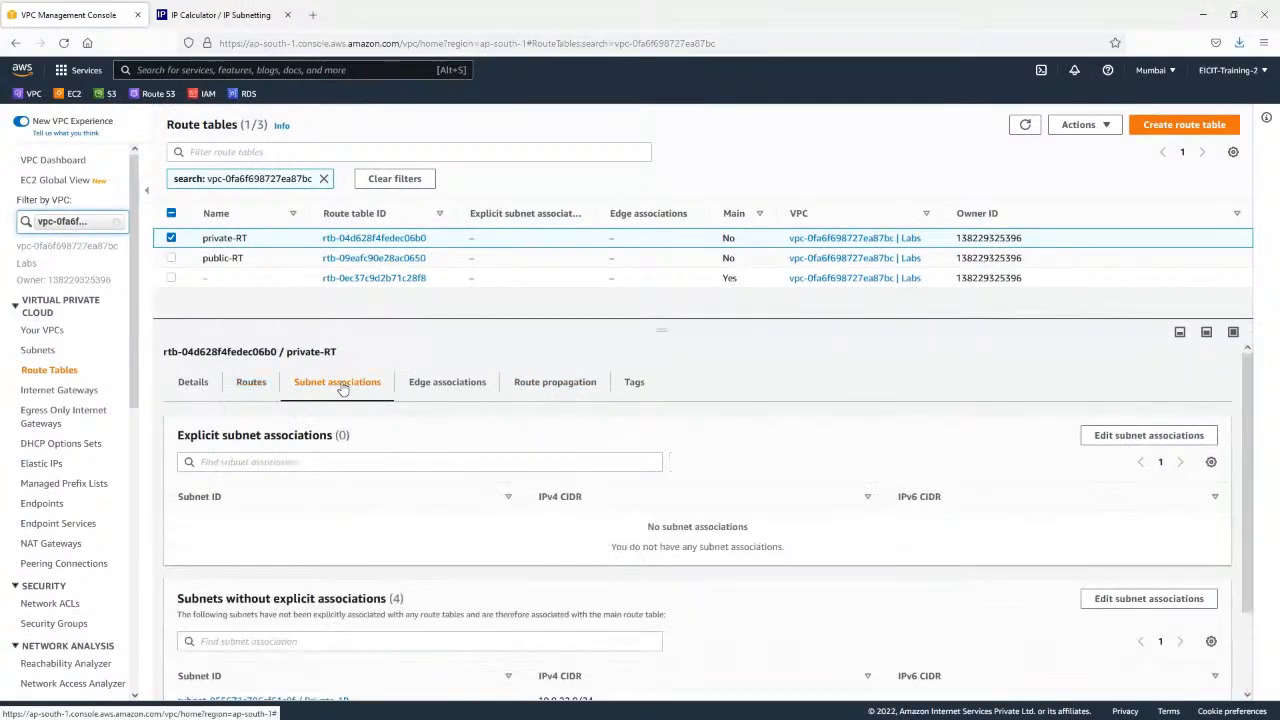
click(1127, 435)
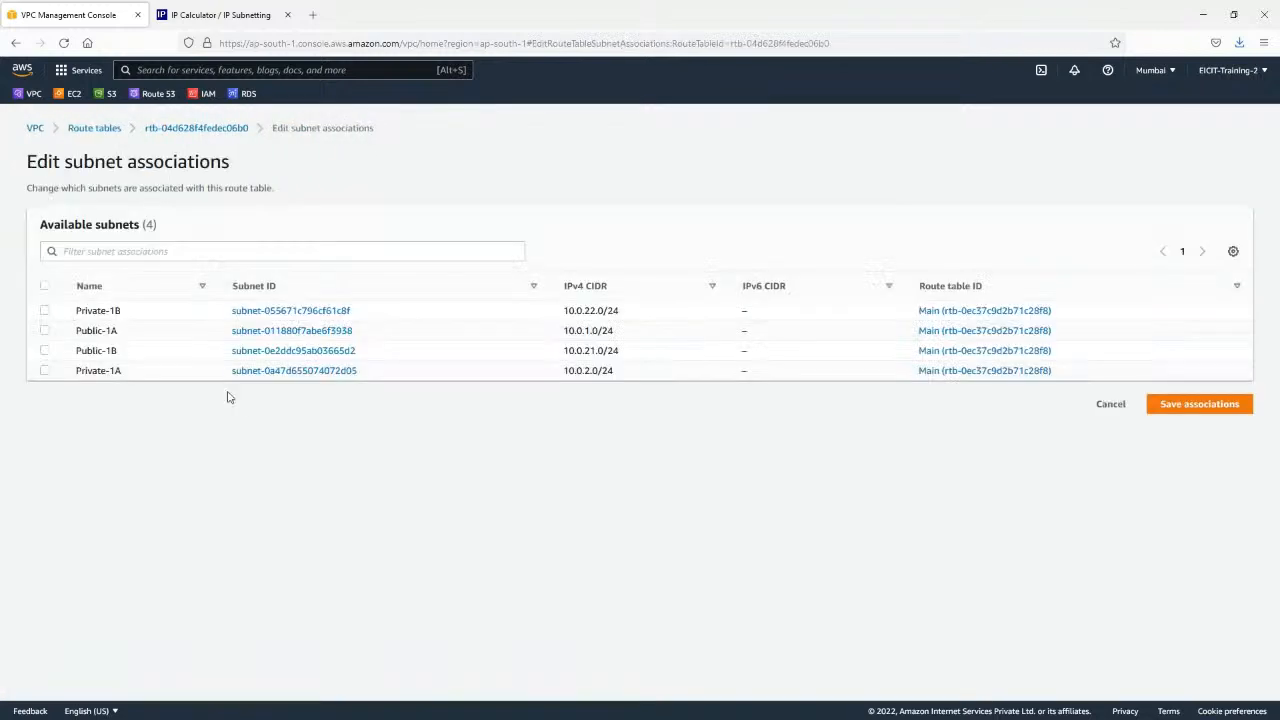
click(44, 371)
click(45, 311)
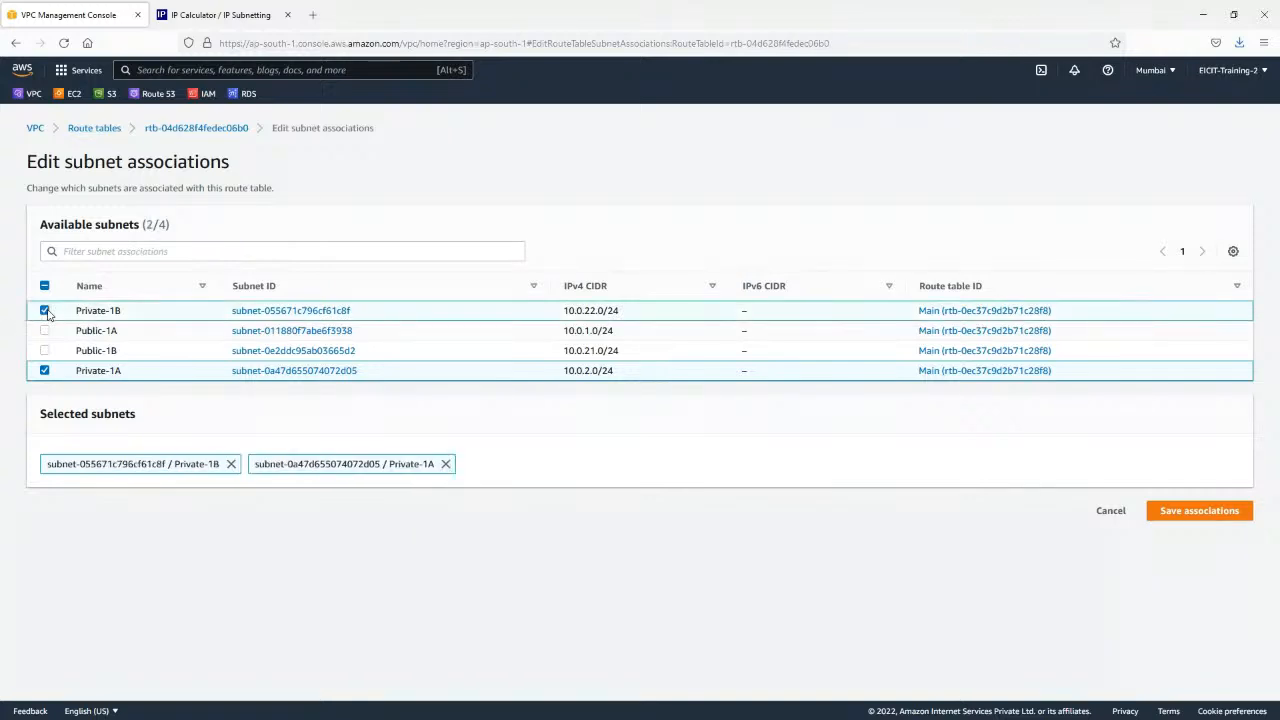
click(1207, 512)
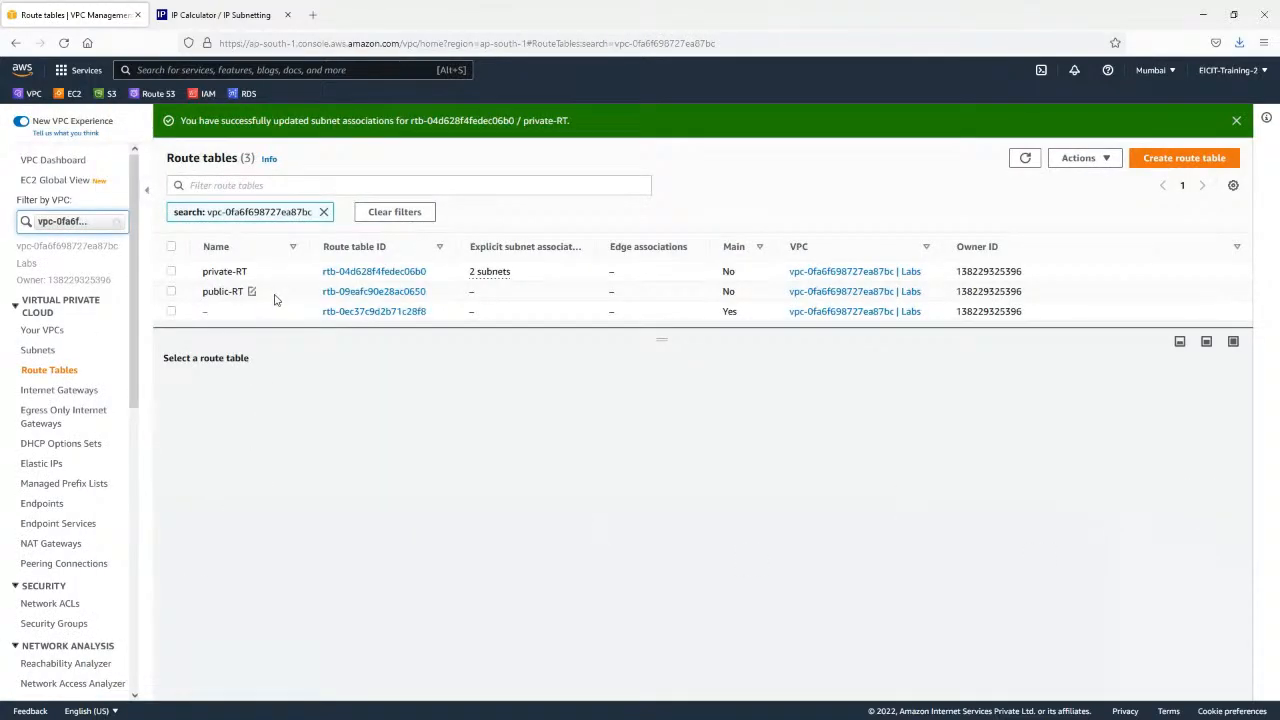
Associate the subnets Public-1A and Public-1B with the public-RT route table and save the associations.
click(276, 292)
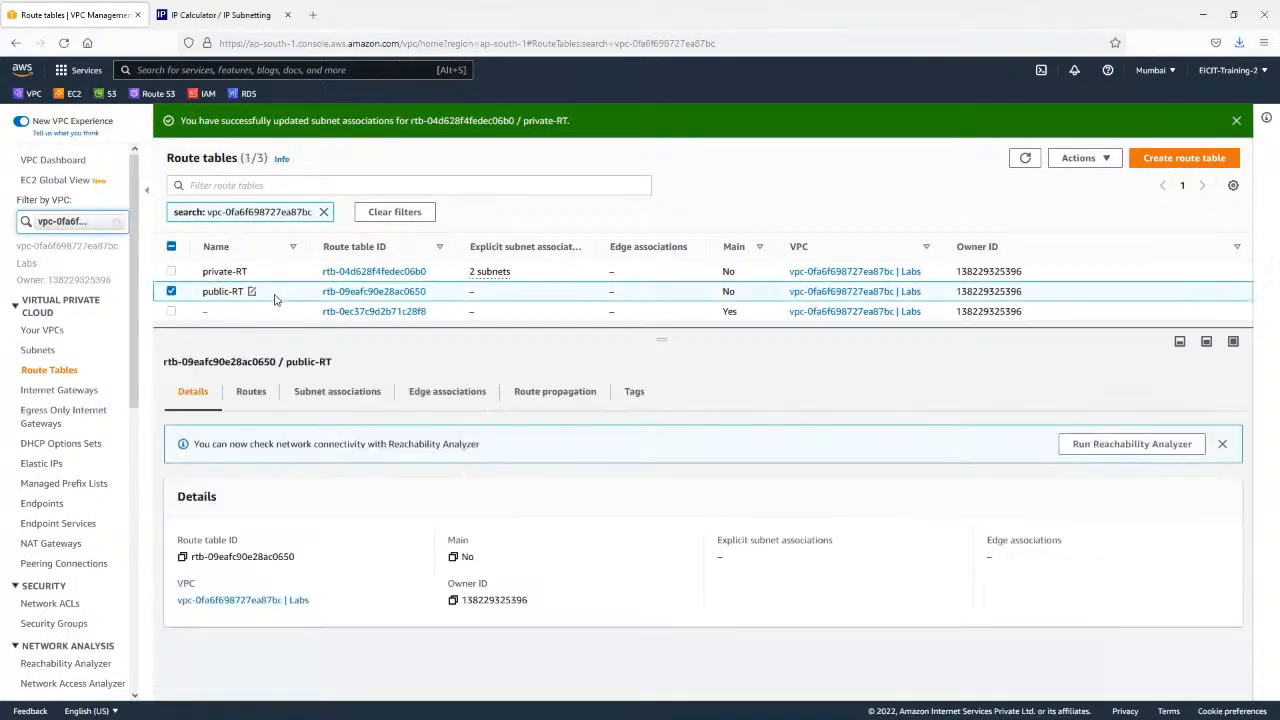
click(350, 393)
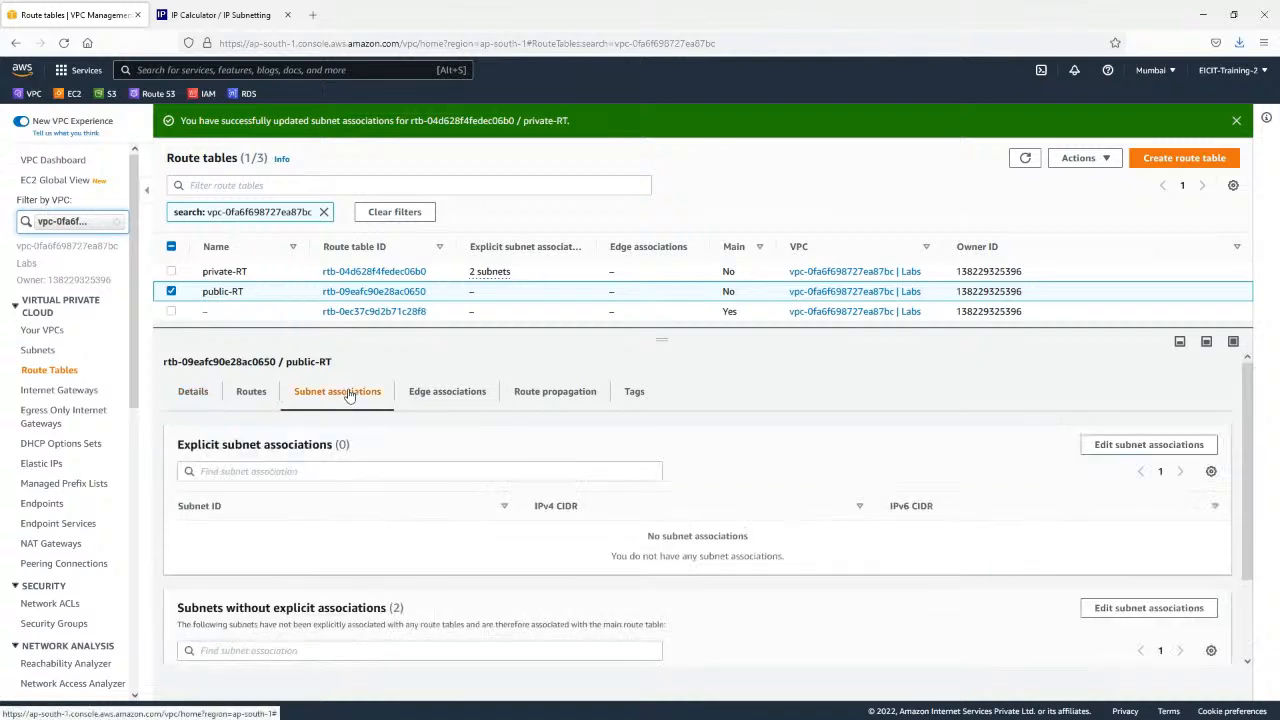
click(1148, 445)
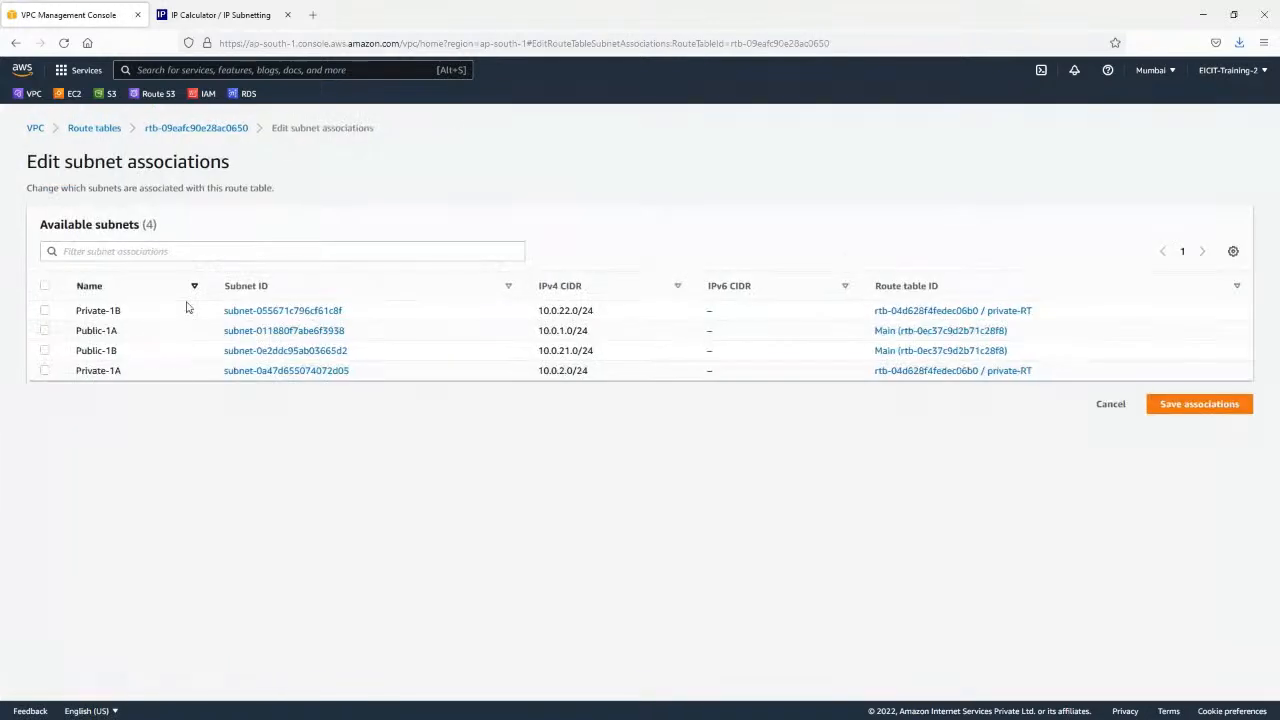
click(45, 350)
click(1230, 512)
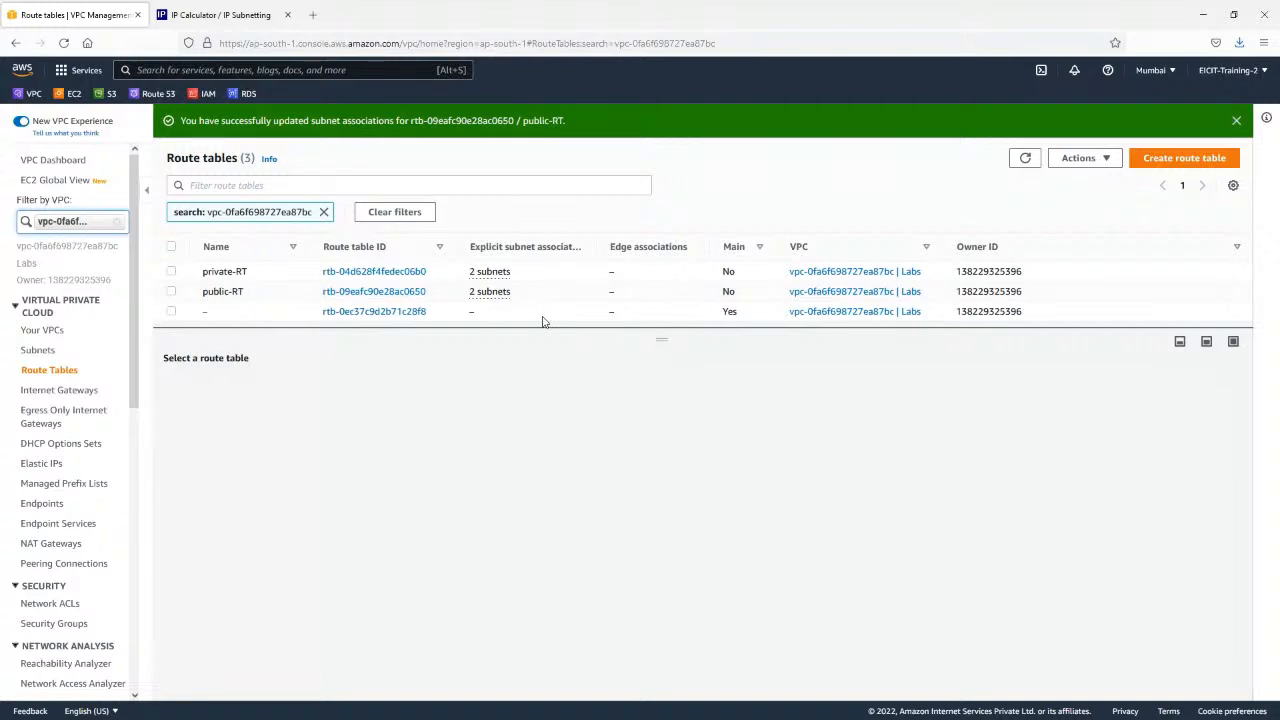
Check the routes of the unnamed main route table, clear its selection, and advance the presentation to the Routing slide with the NAT gateway.
double_click(730, 312)
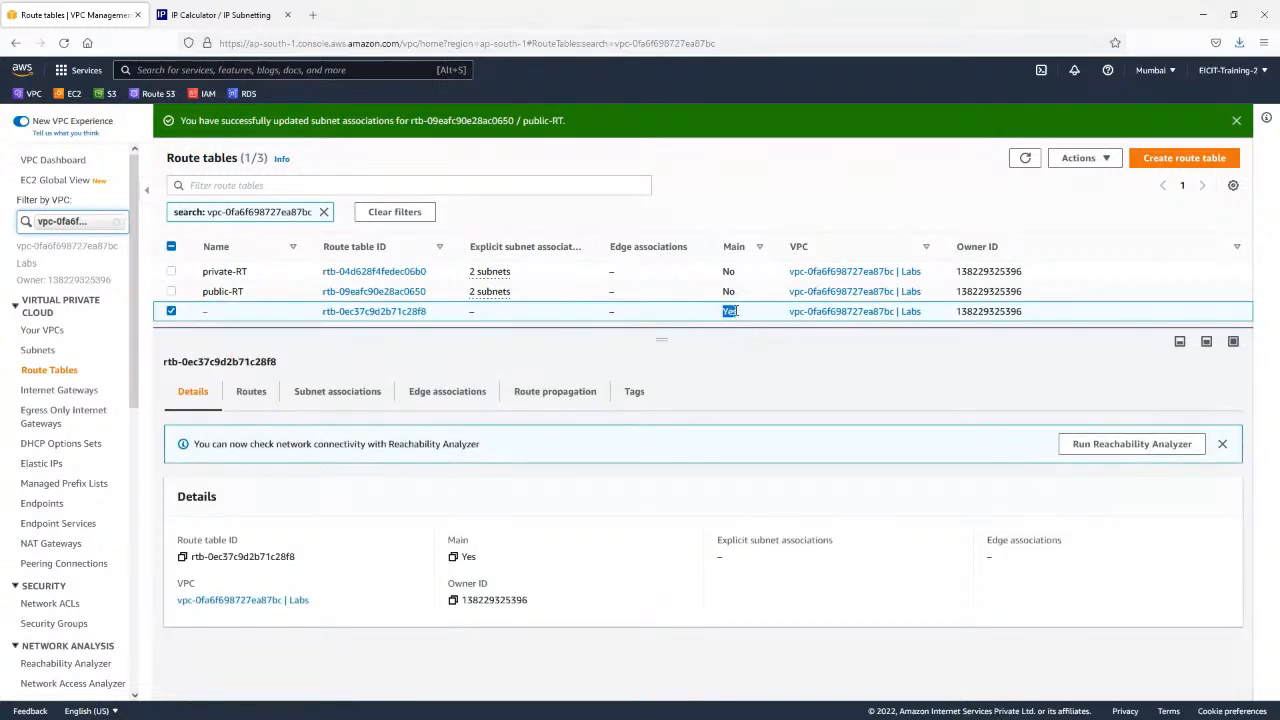
click(266, 404)
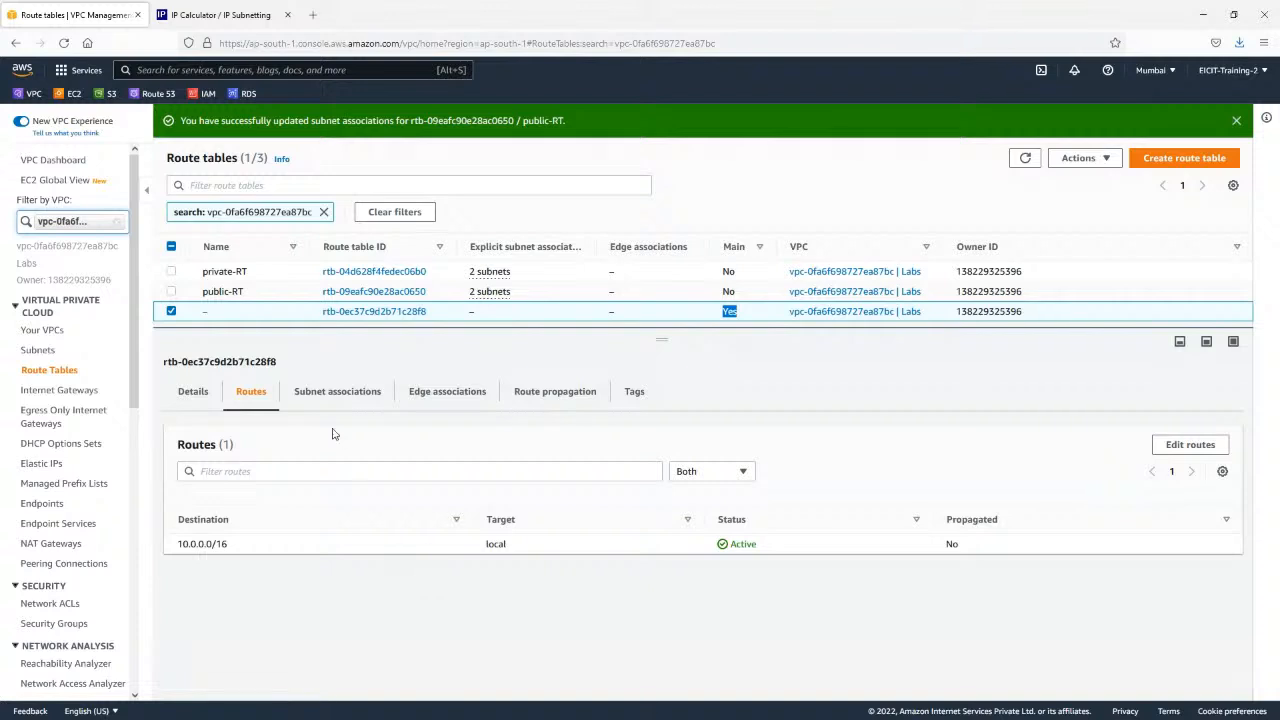
click(173, 312)
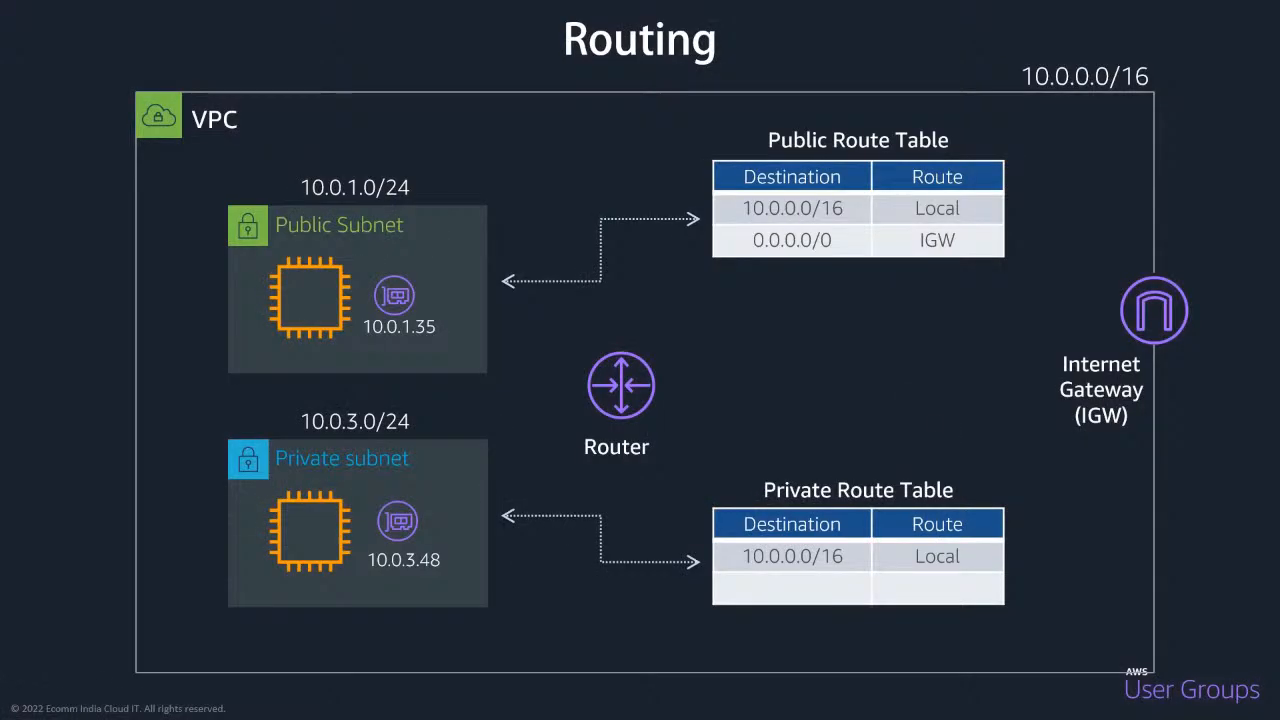
click(328, 409)
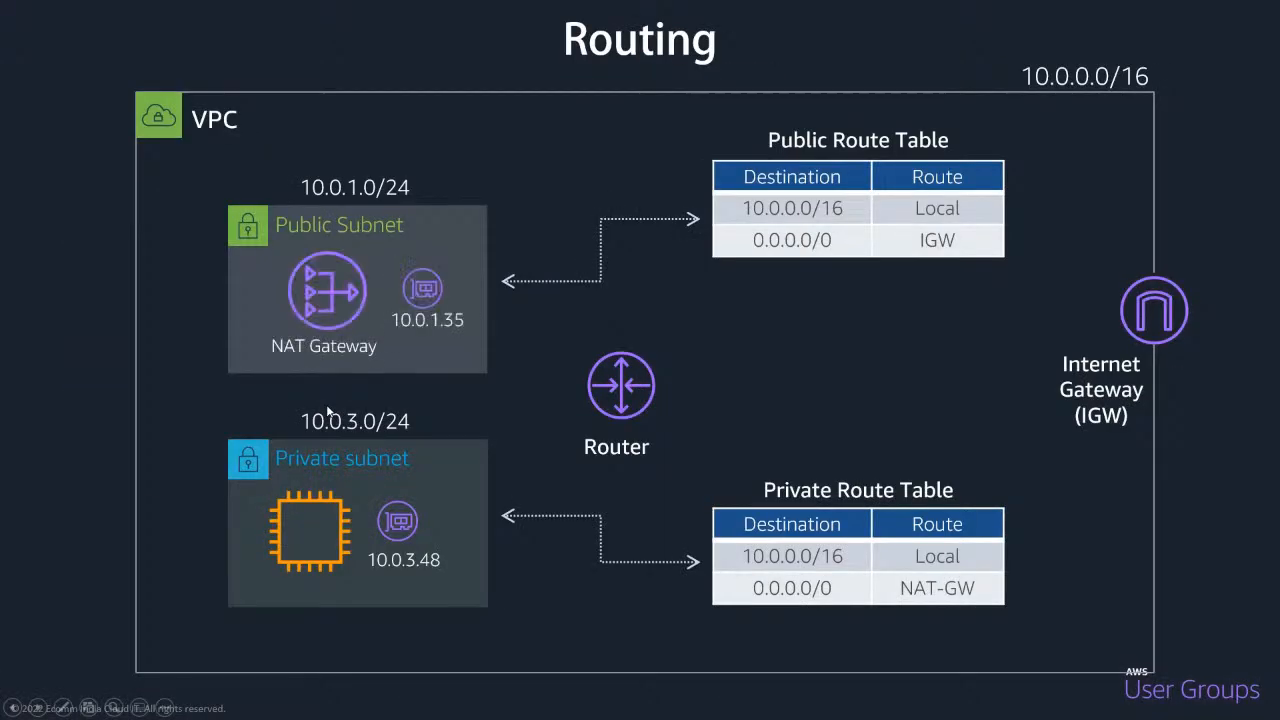
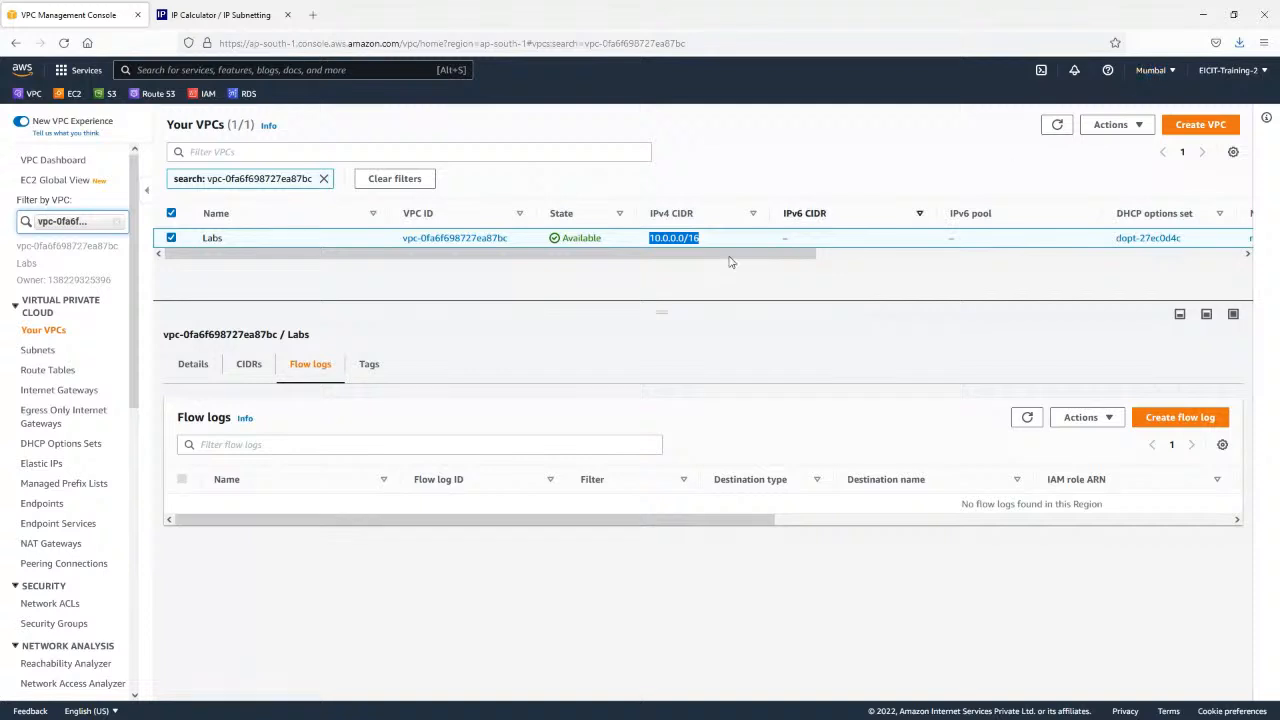
click(1164, 70)
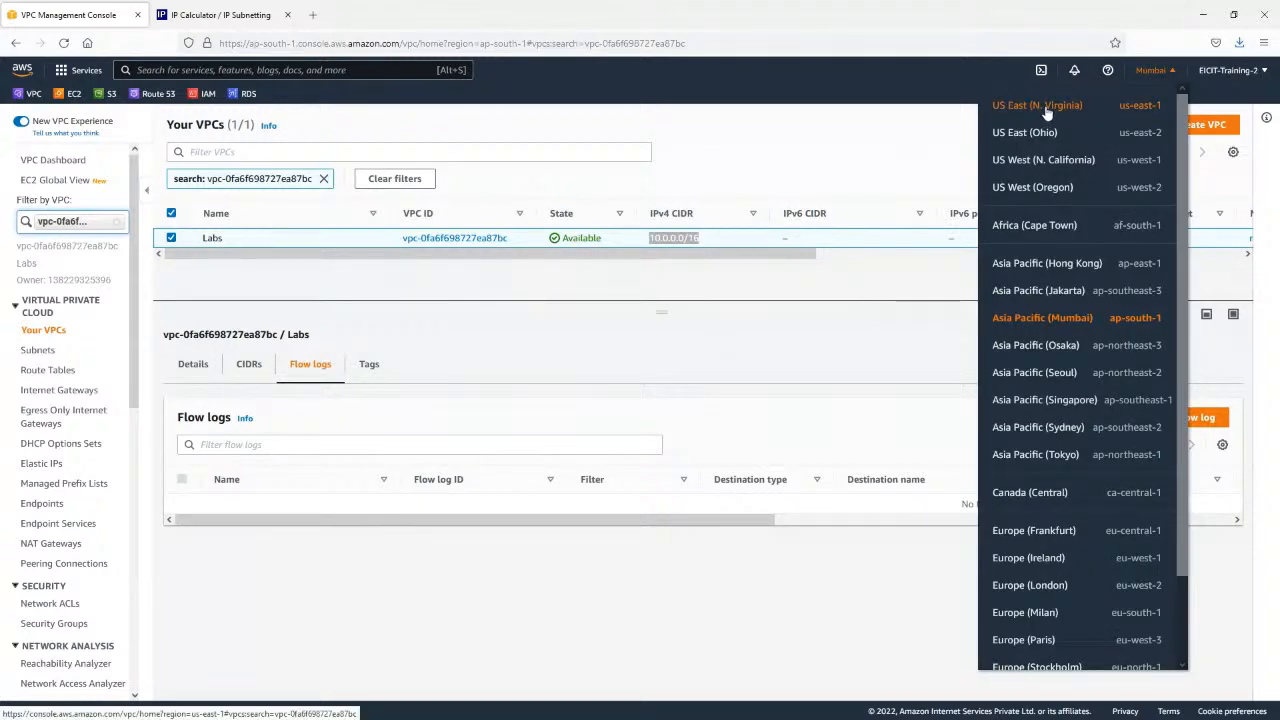
click(734, 277)
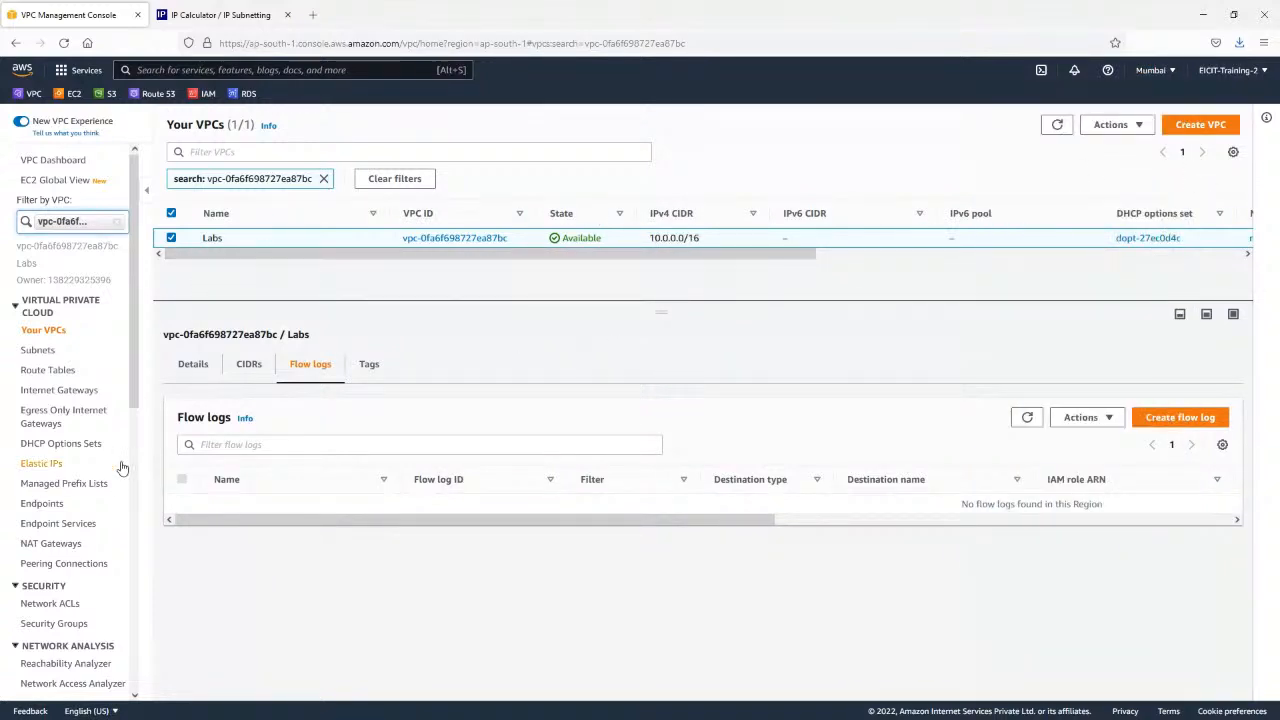
Start creating a VPC peering connection and name it Labs-peer.
click(54, 566)
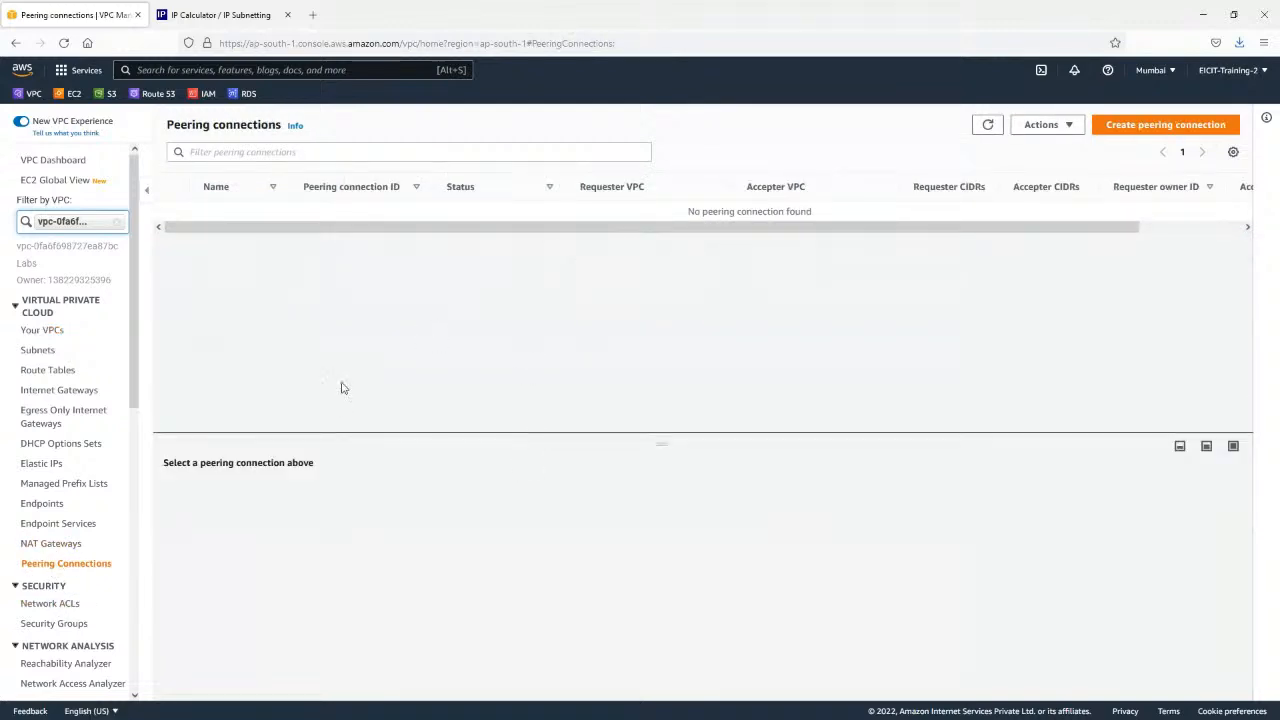
click(1185, 133)
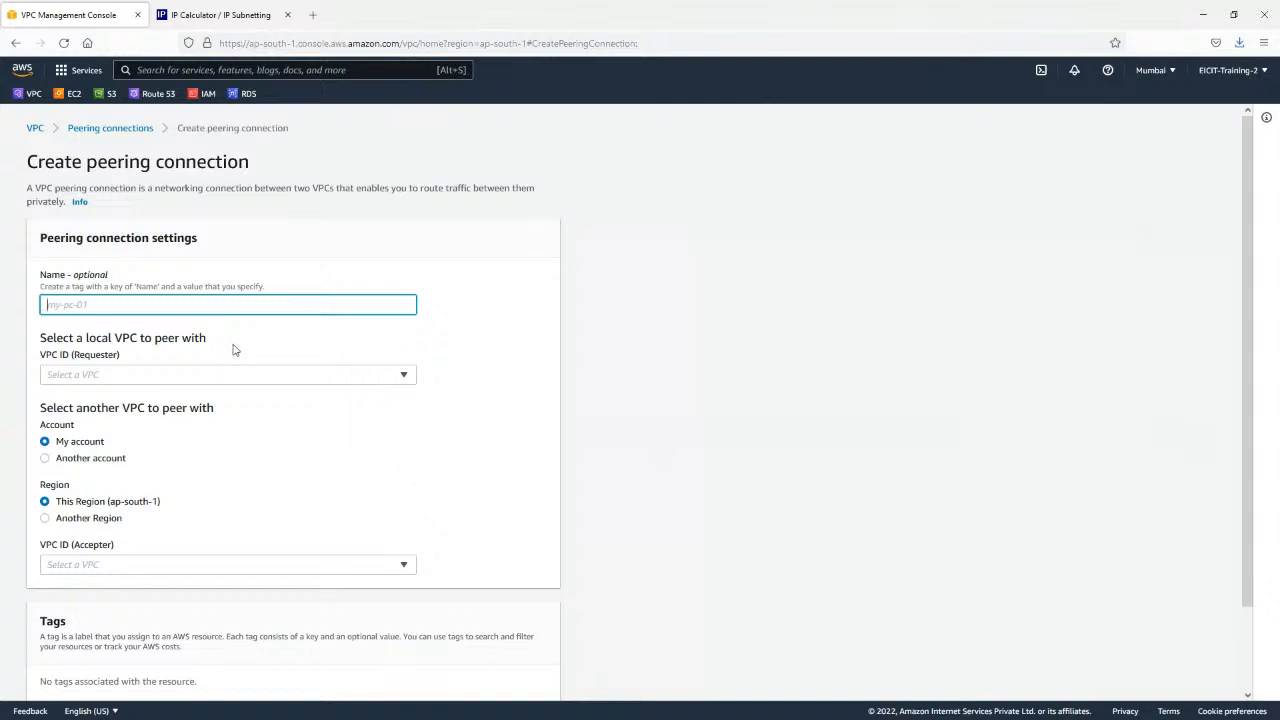
text(Labs-peer)
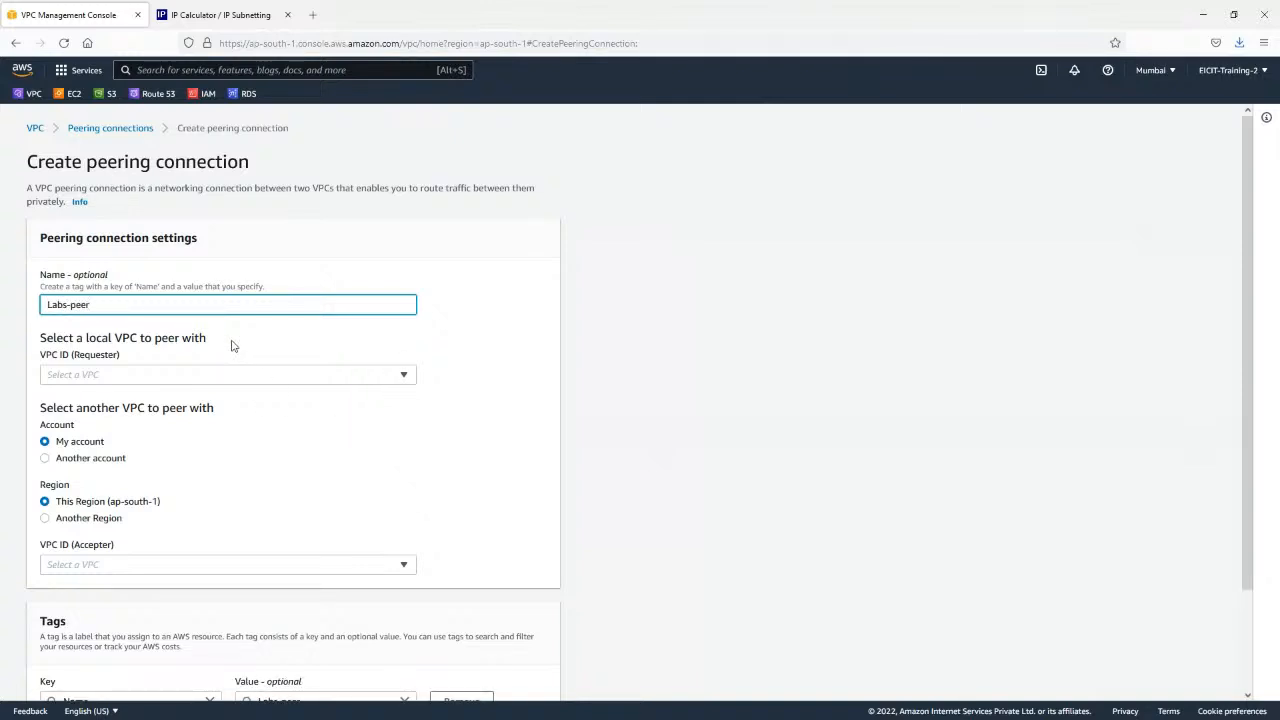
click(469, 366)
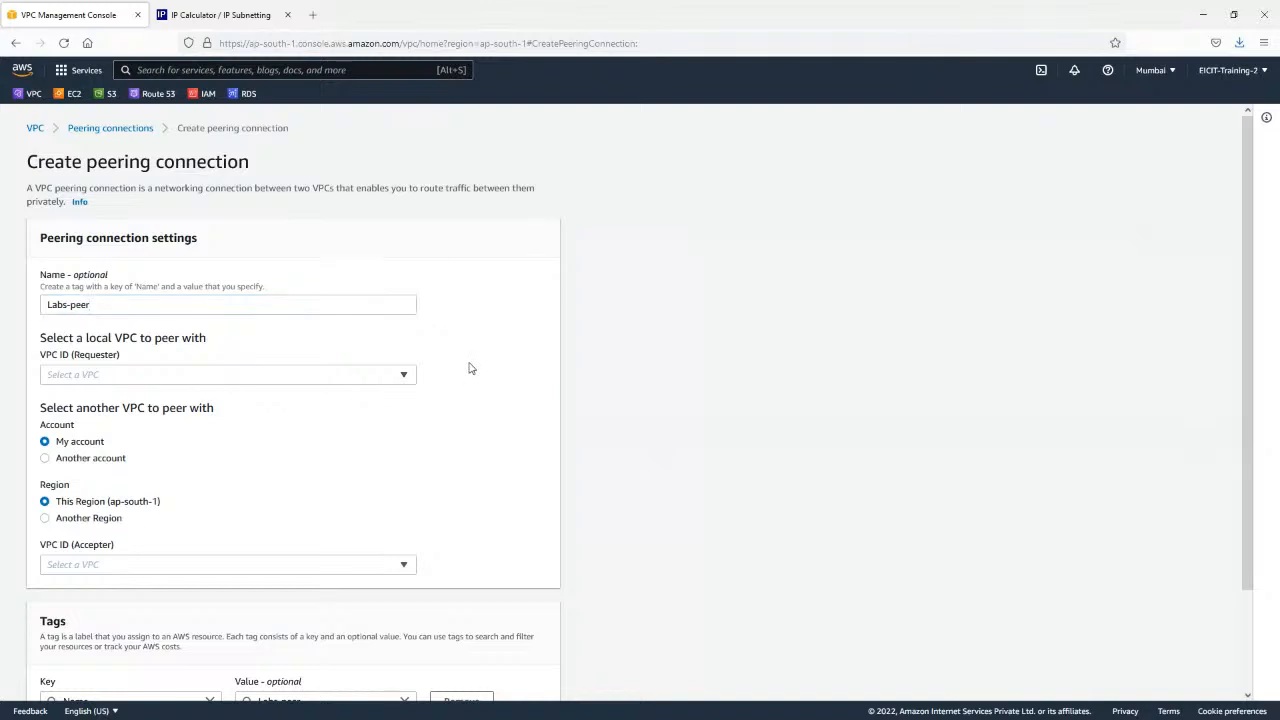
scroll(480, 349, down, 1)
Choose the Labs VPC as the requester of the peering connection.
double_click(95, 284)
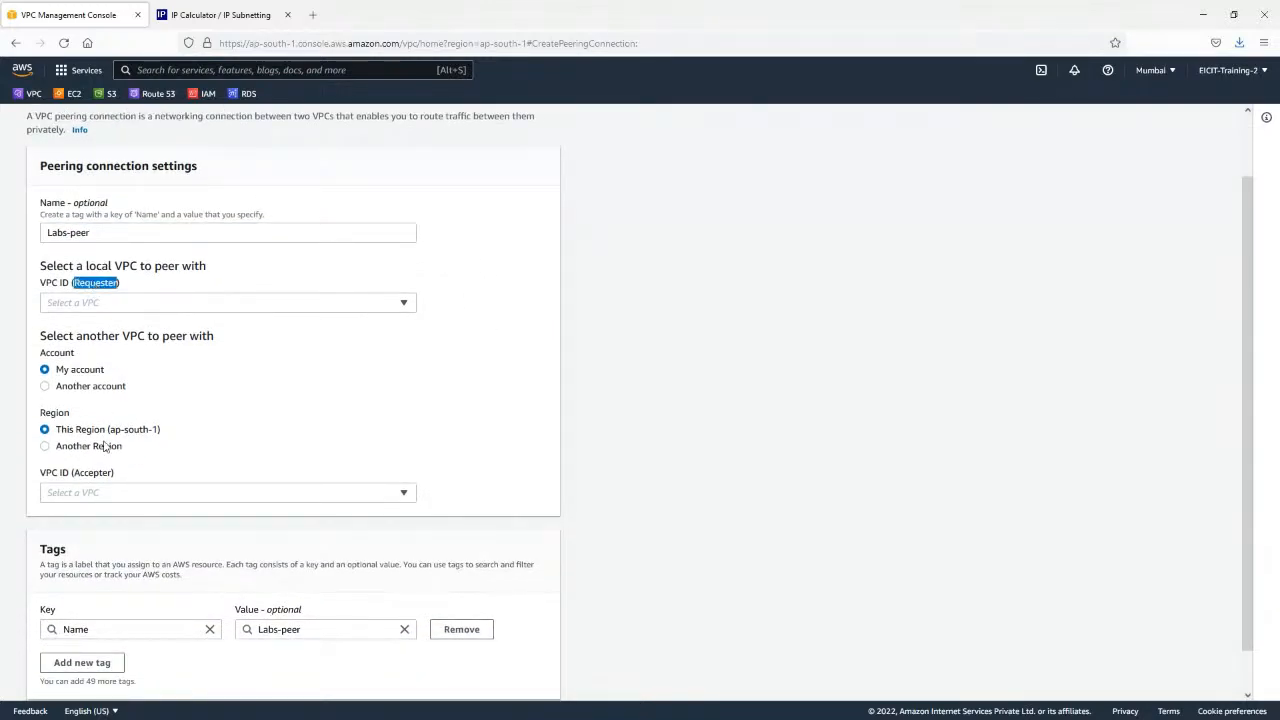
double_click(93, 474)
double_click(101, 284)
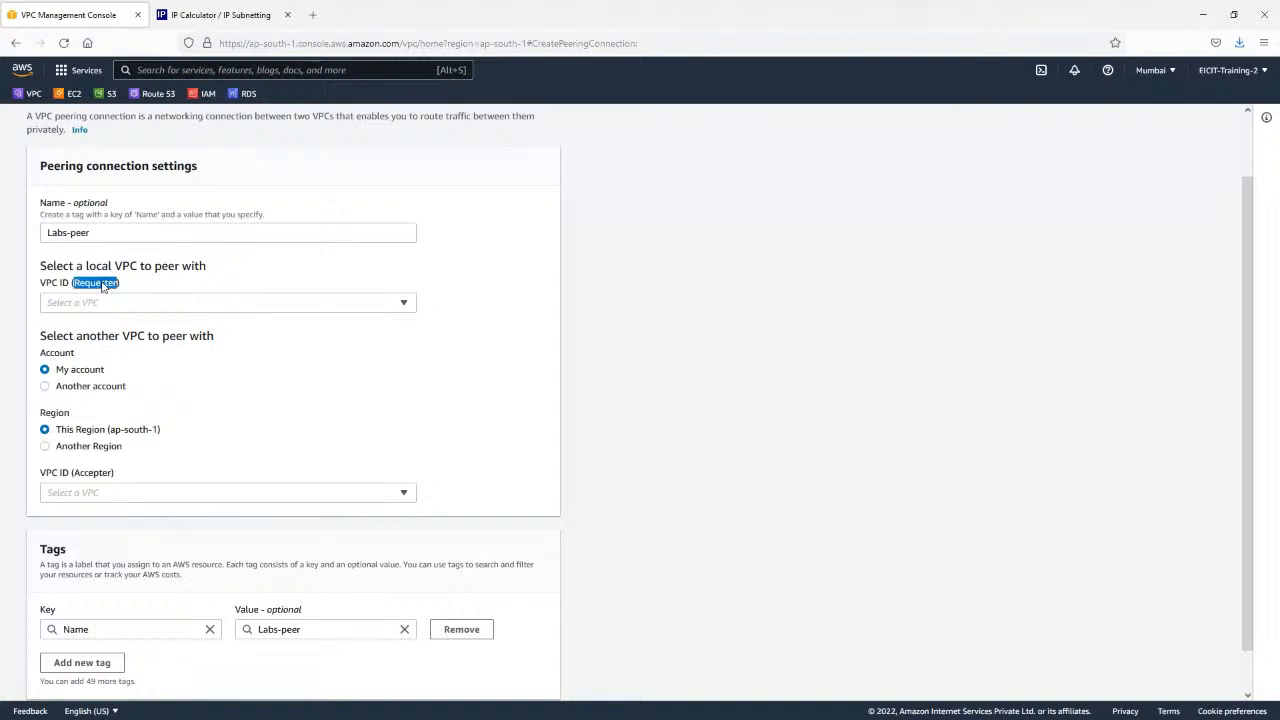
double_click(91, 478)
click(120, 302)
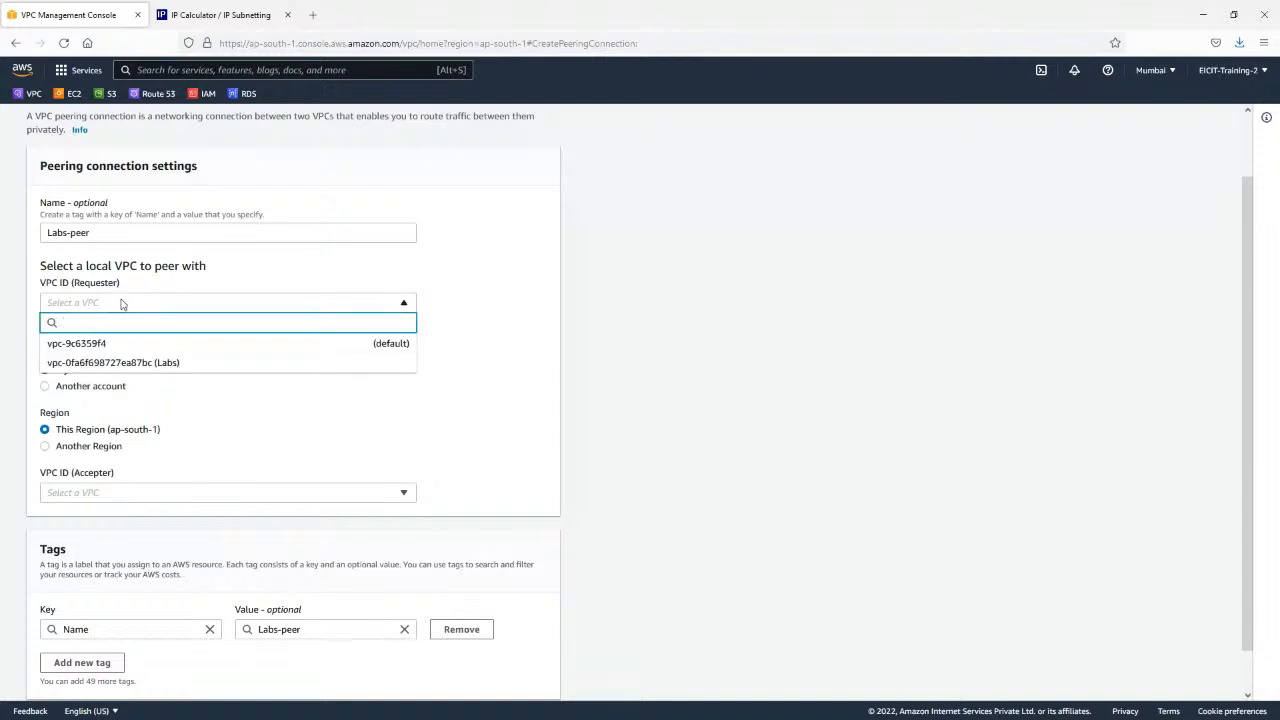
click(152, 364)
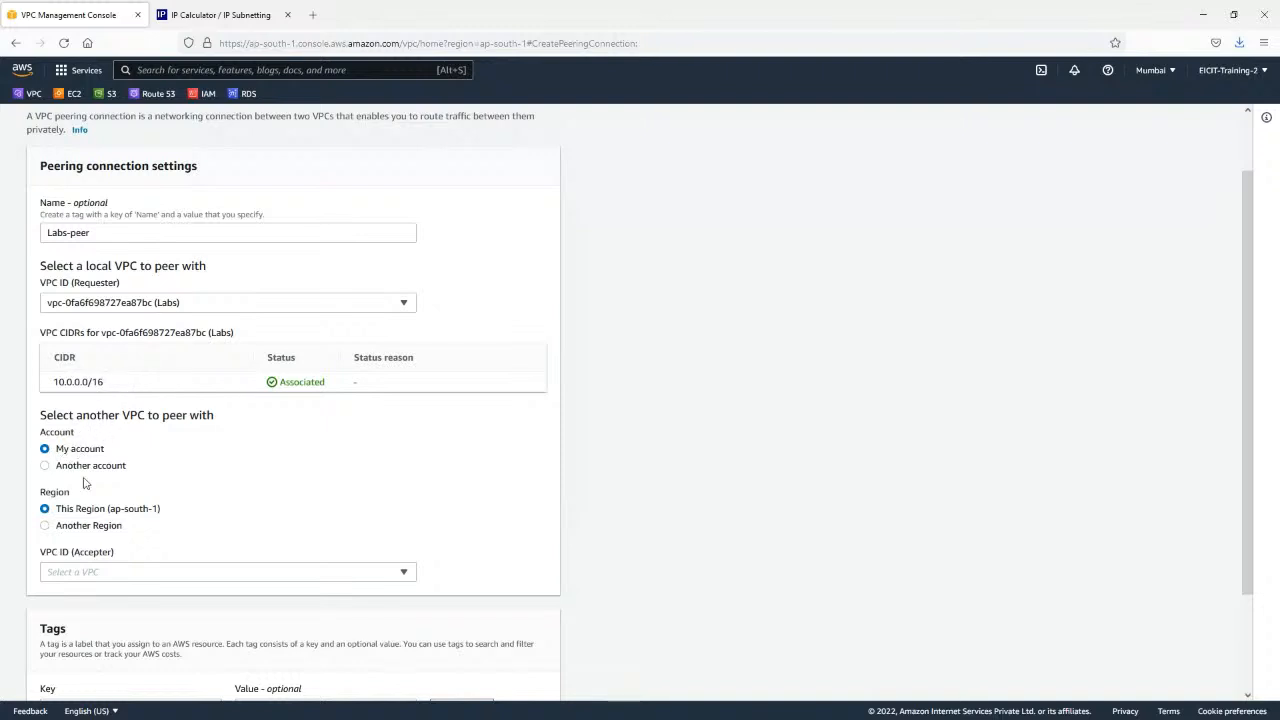
Set the accepter's region to another region, US East (N. Virginia) (us-east-1).
click(45, 525)
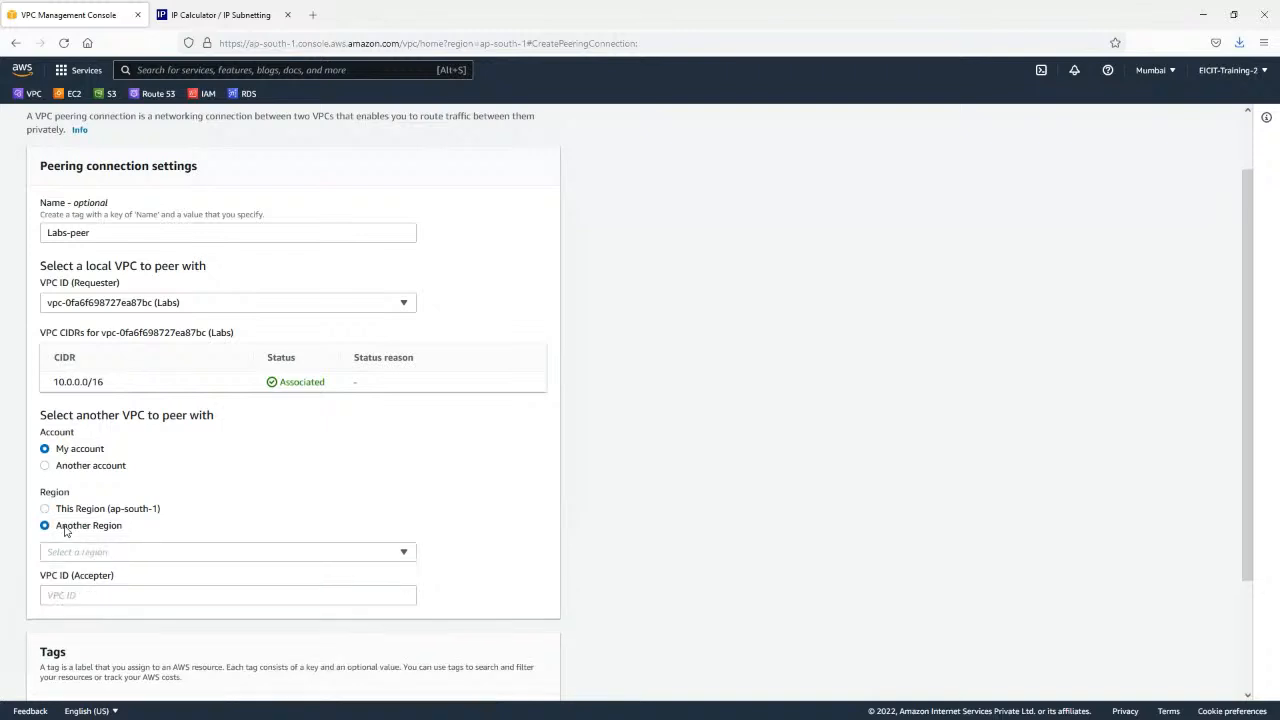
scroll(263, 509, down, 1)
click(221, 485)
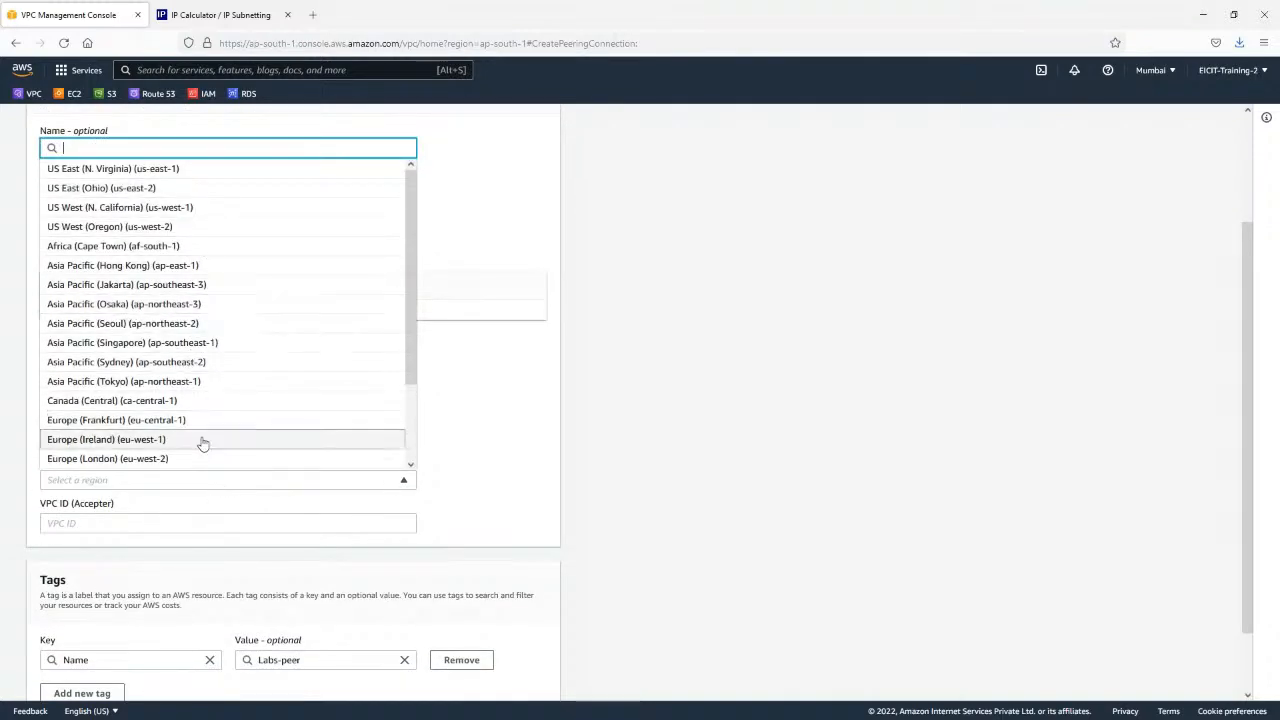
scroll(183, 300, down, 1)
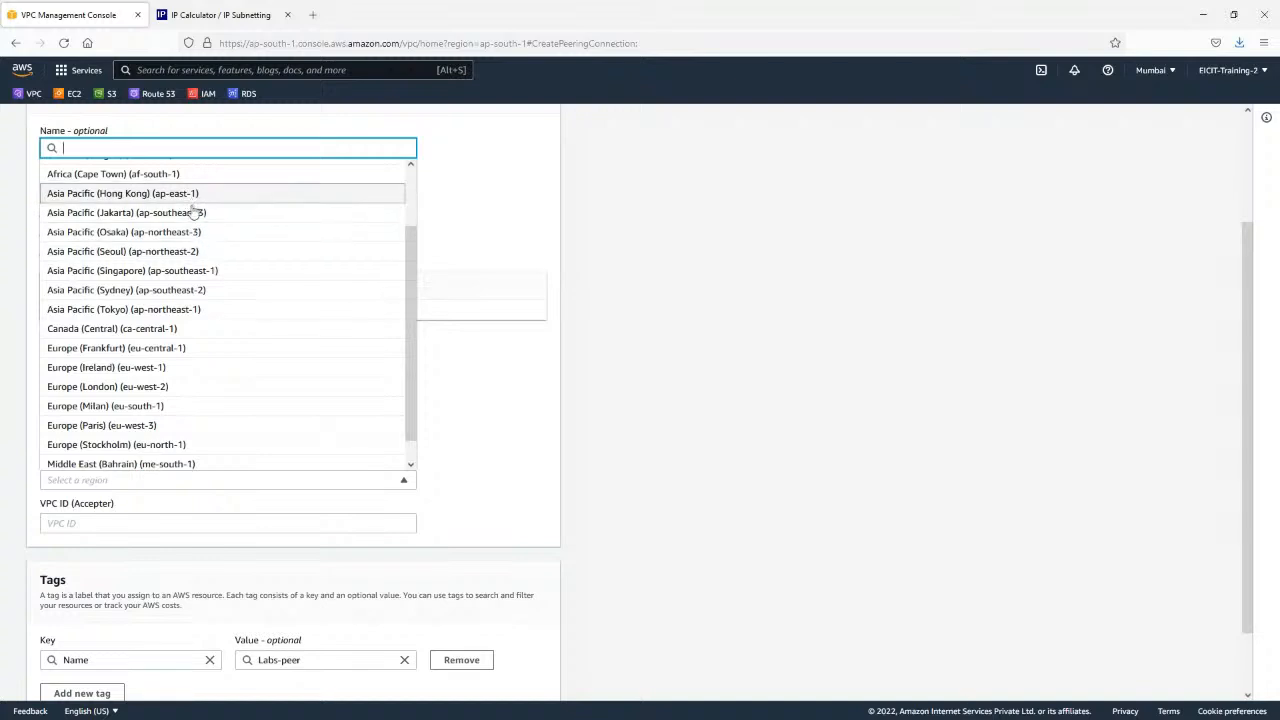
scroll(229, 300, up, 1)
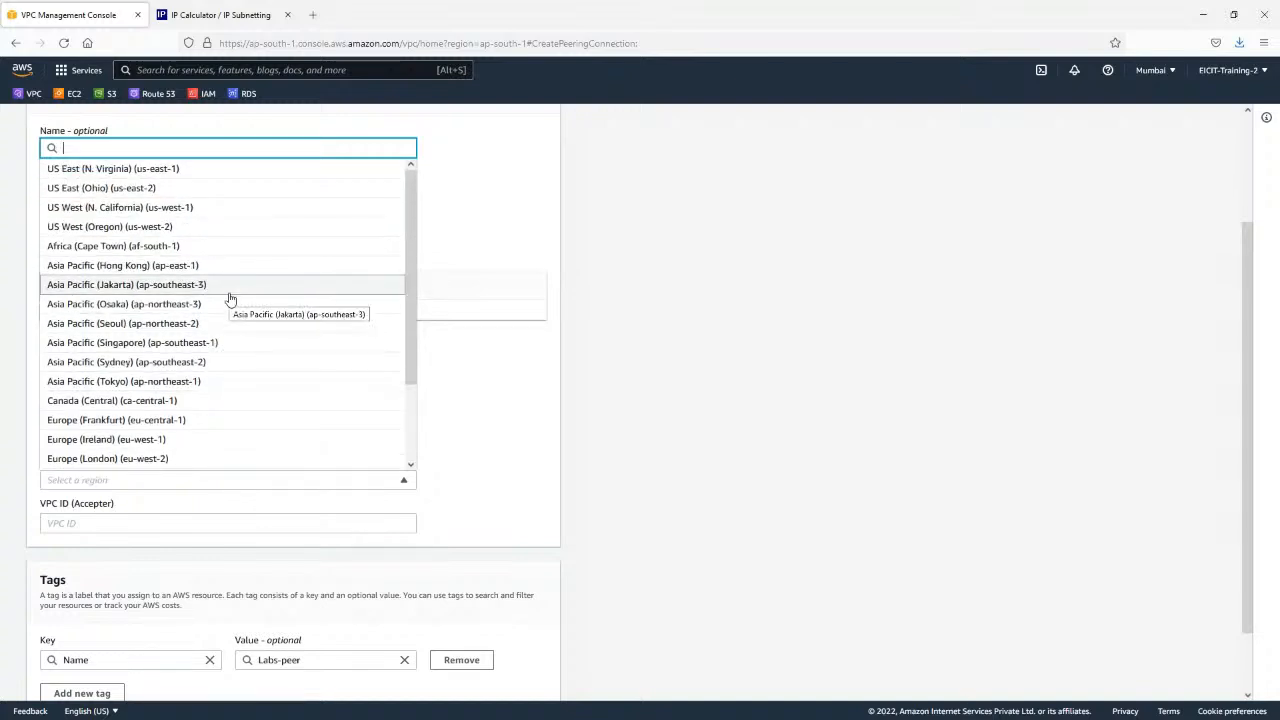
click(165, 169)
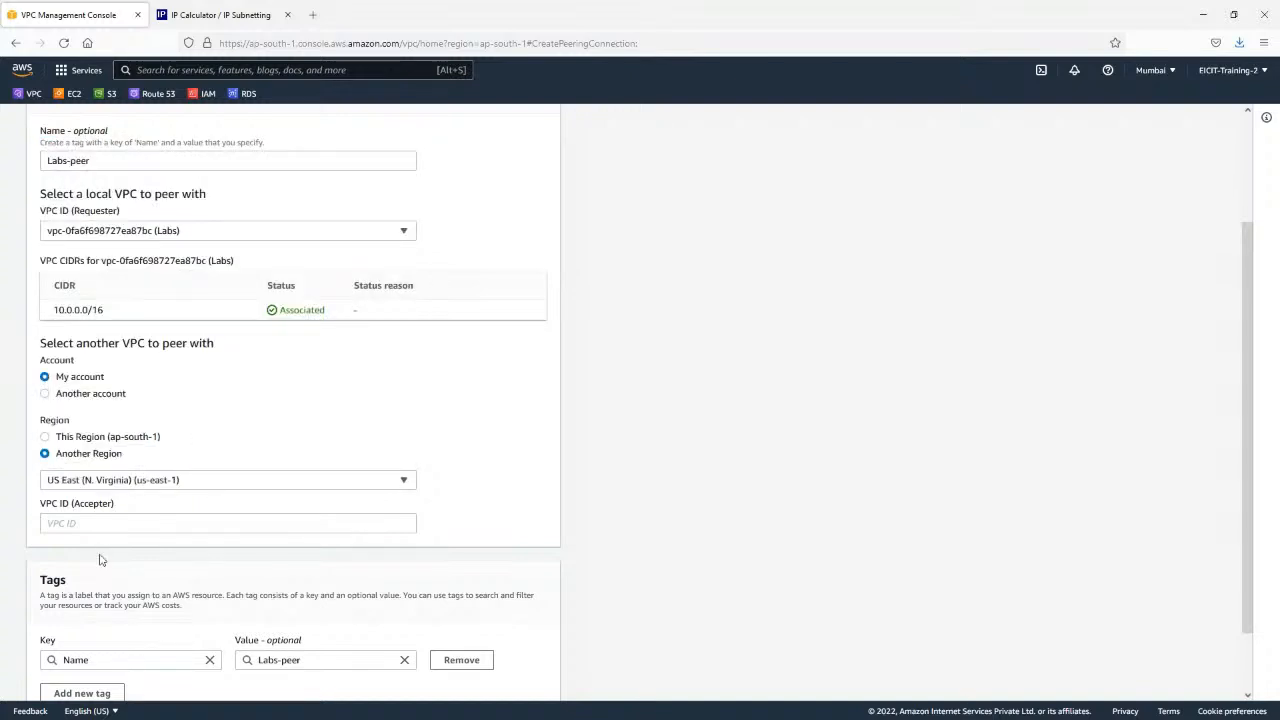
Open the list of VPCs for the US East (N. Virginia) region in a second browser tab.
click(107, 524)
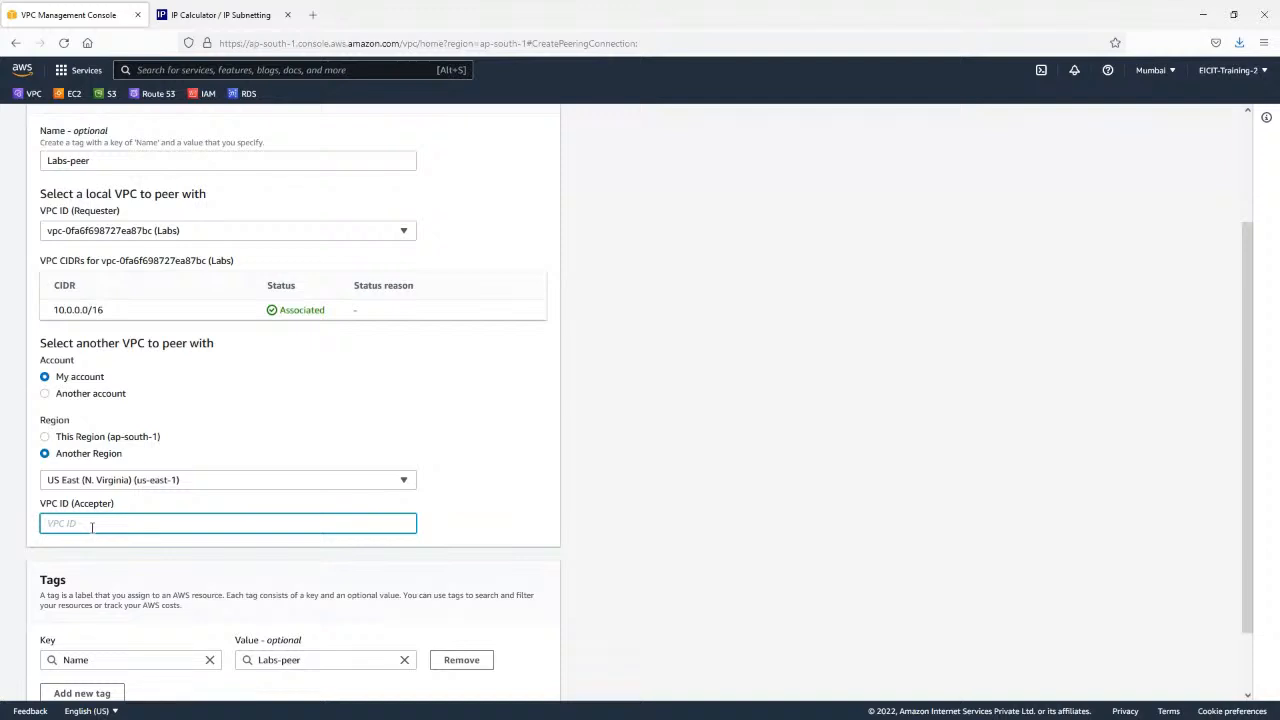
right_click(24, 100)
click(28, 108)
click(194, 12)
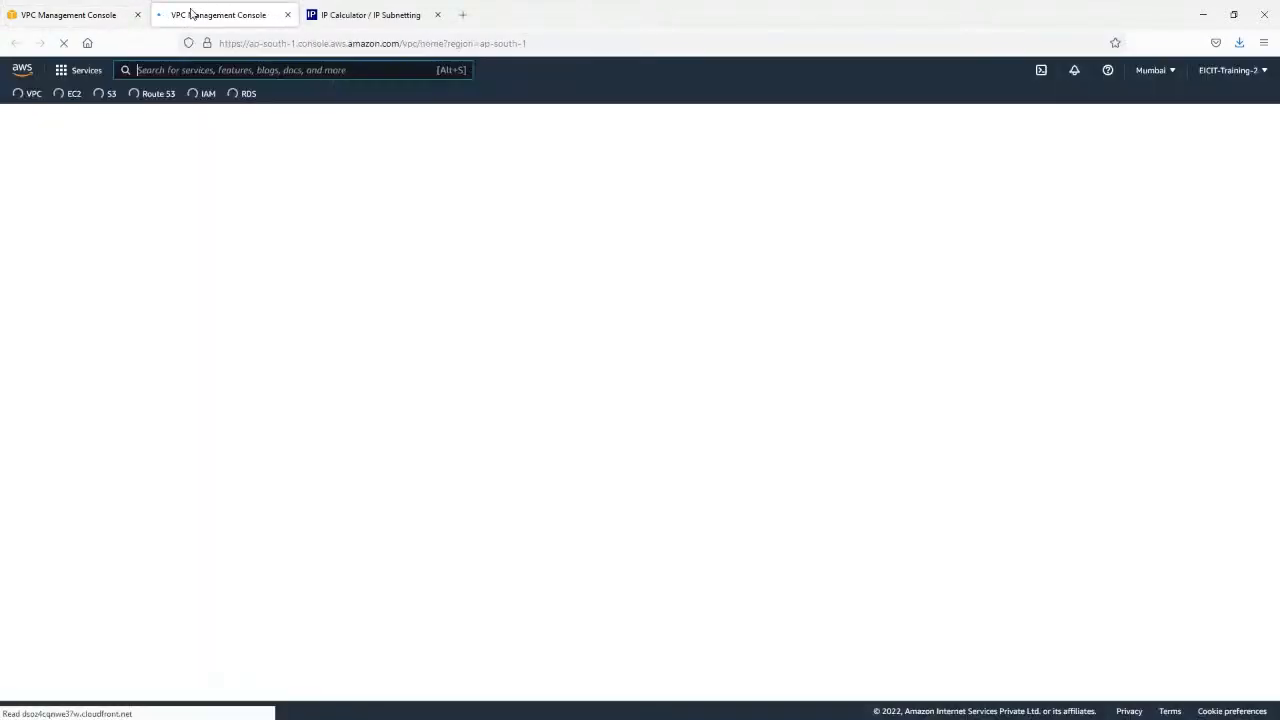
click(1160, 70)
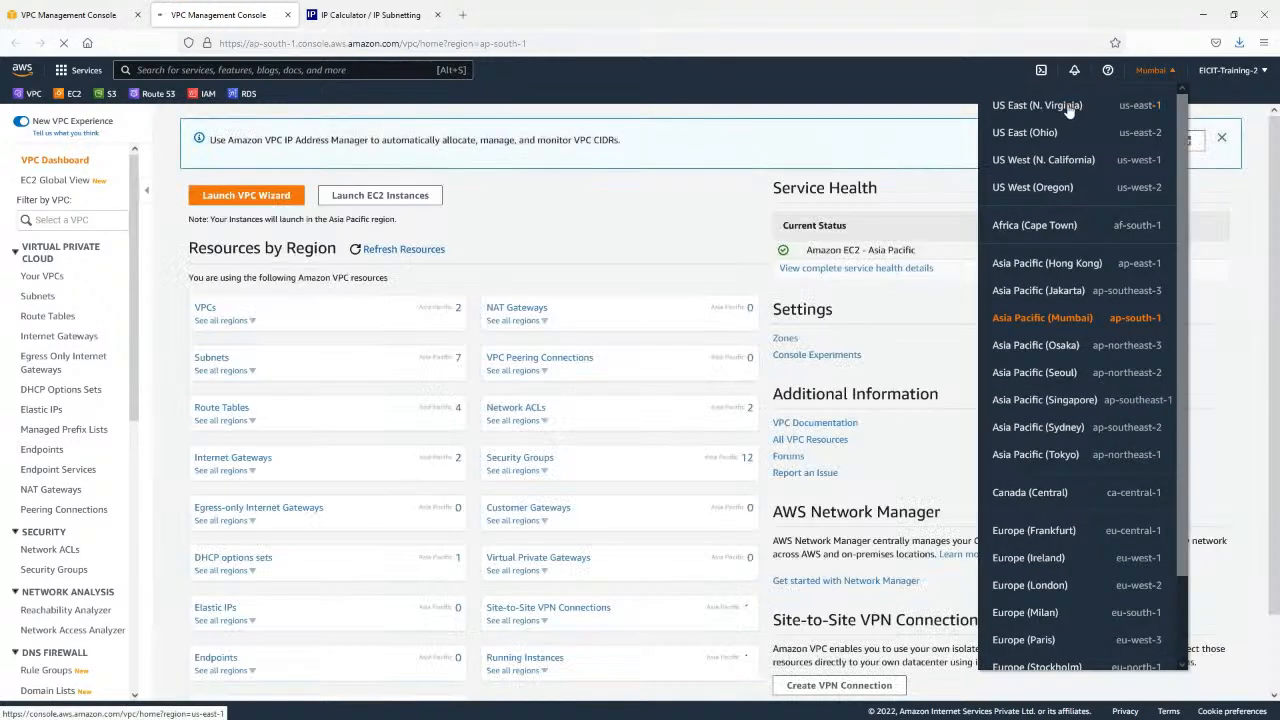
click(1063, 106)
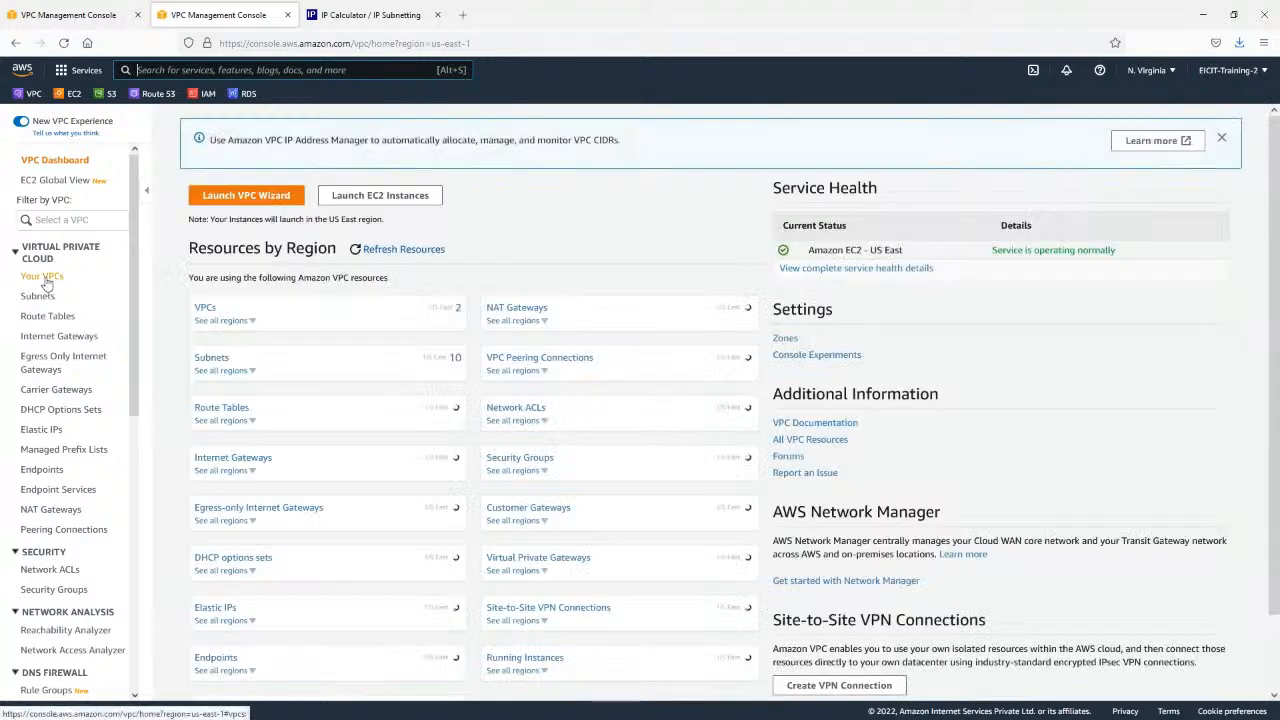
click(42, 276)
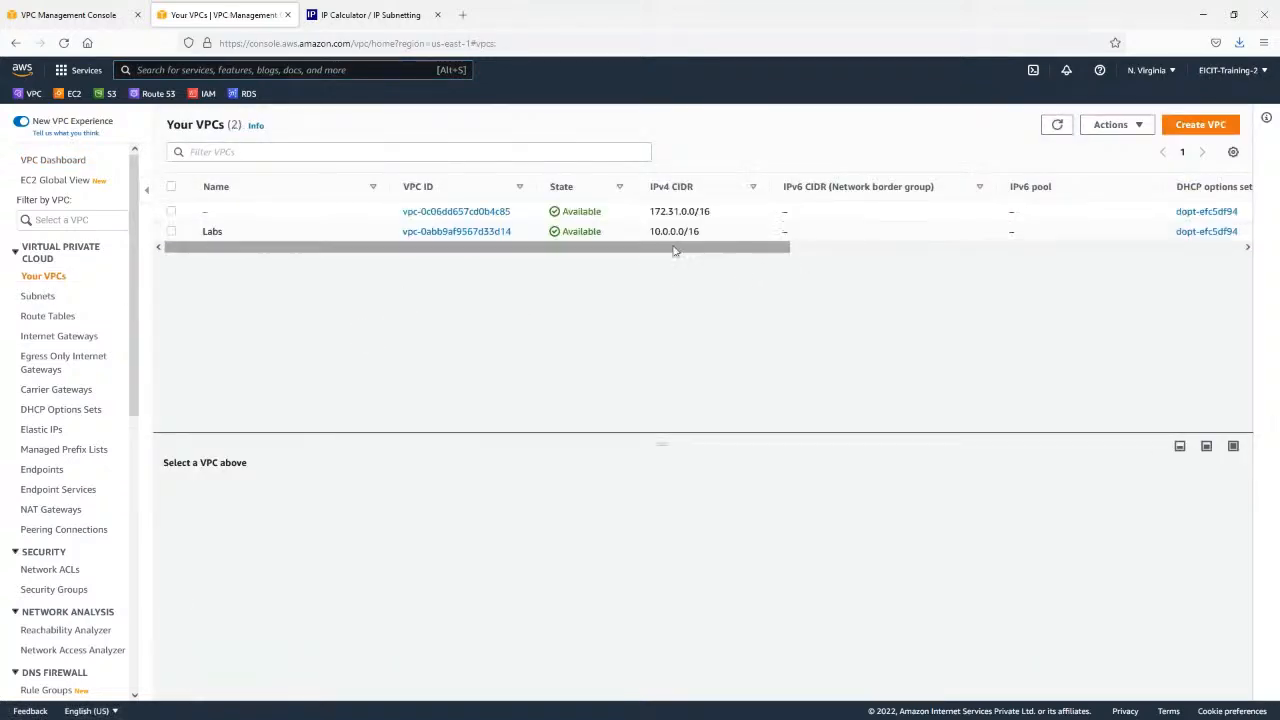
Copy the VPC ID of the unnamed 172.31.0.0/16 VPC in N. Virginia.
click(638, 216)
double_click(680, 211)
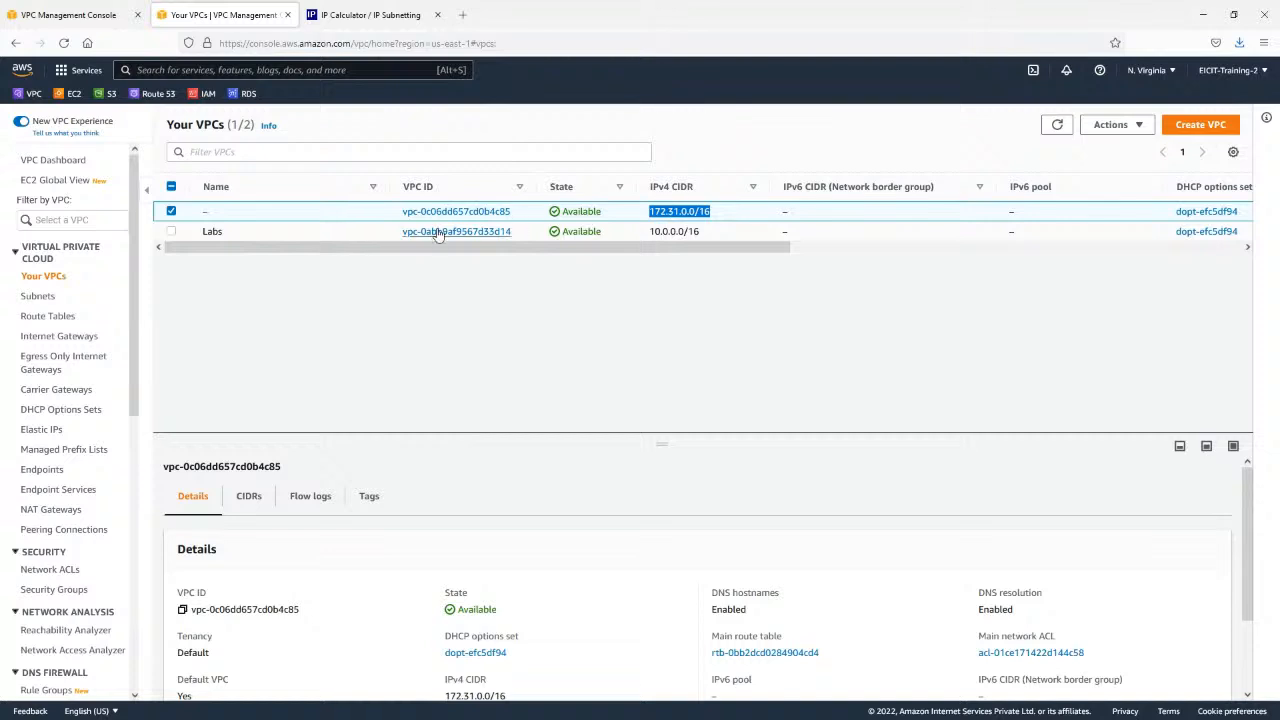
drag(520, 218, 400, 212)
key(ctrl+c)
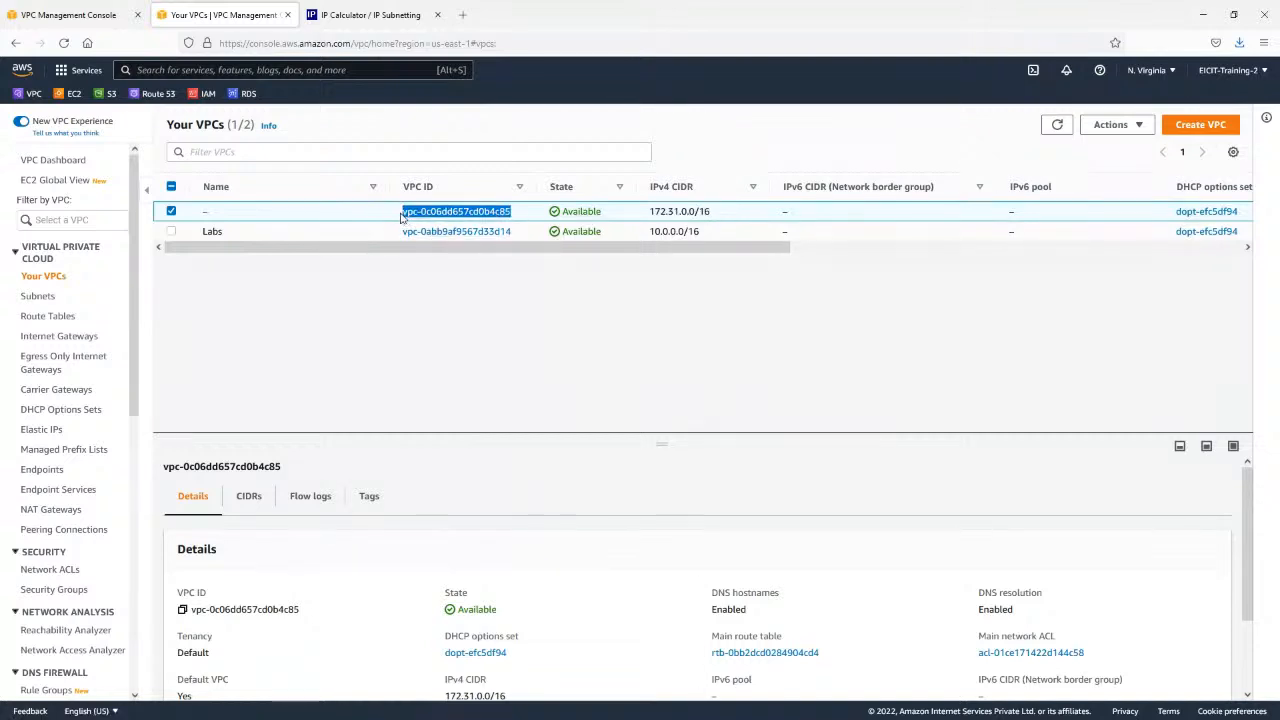
click(685, 231)
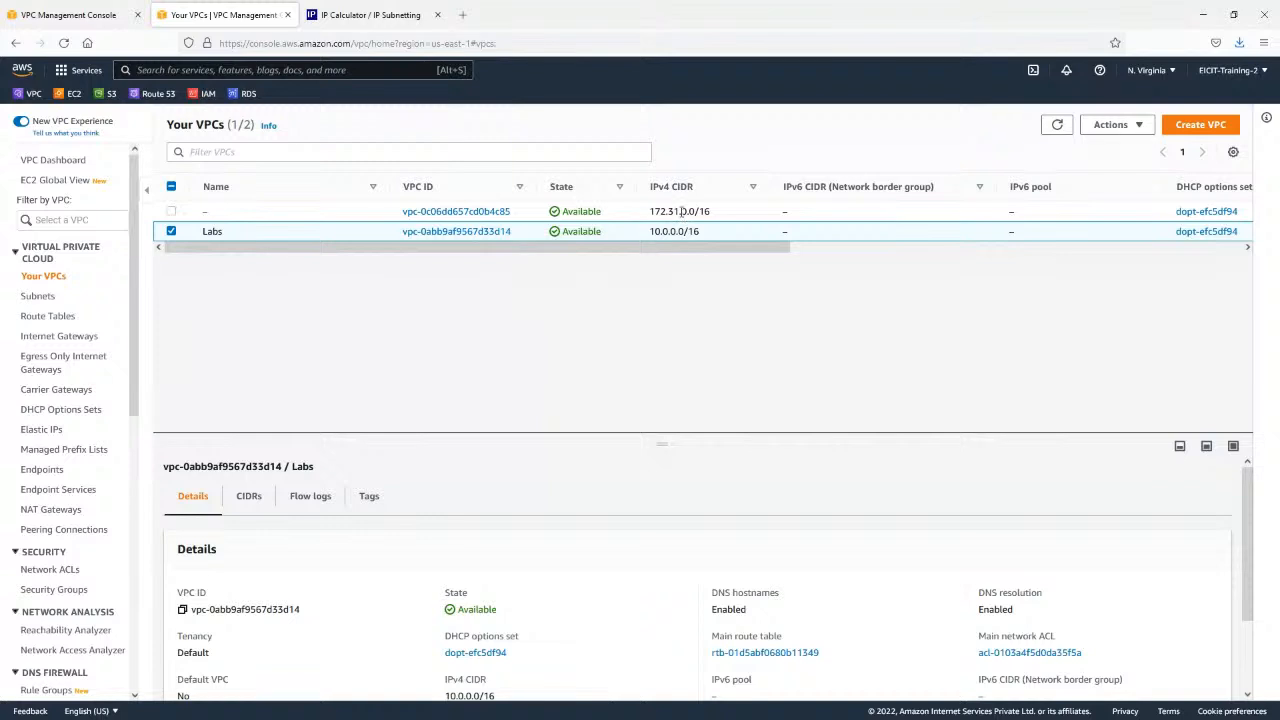
Enter vpc-0c06dd657cd0b4c85 as the accepter VPC ID in the Mumbai form and create the Labs-peer peering connection.
click(68, 14)
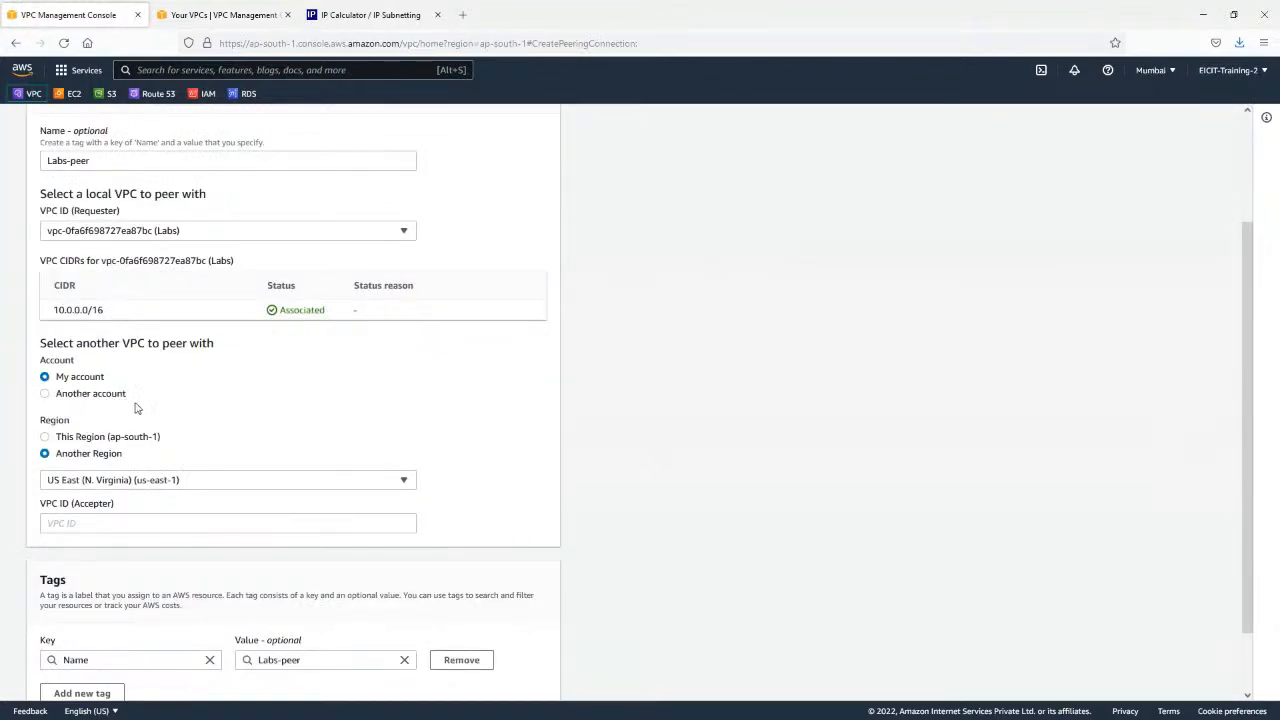
click(149, 519)
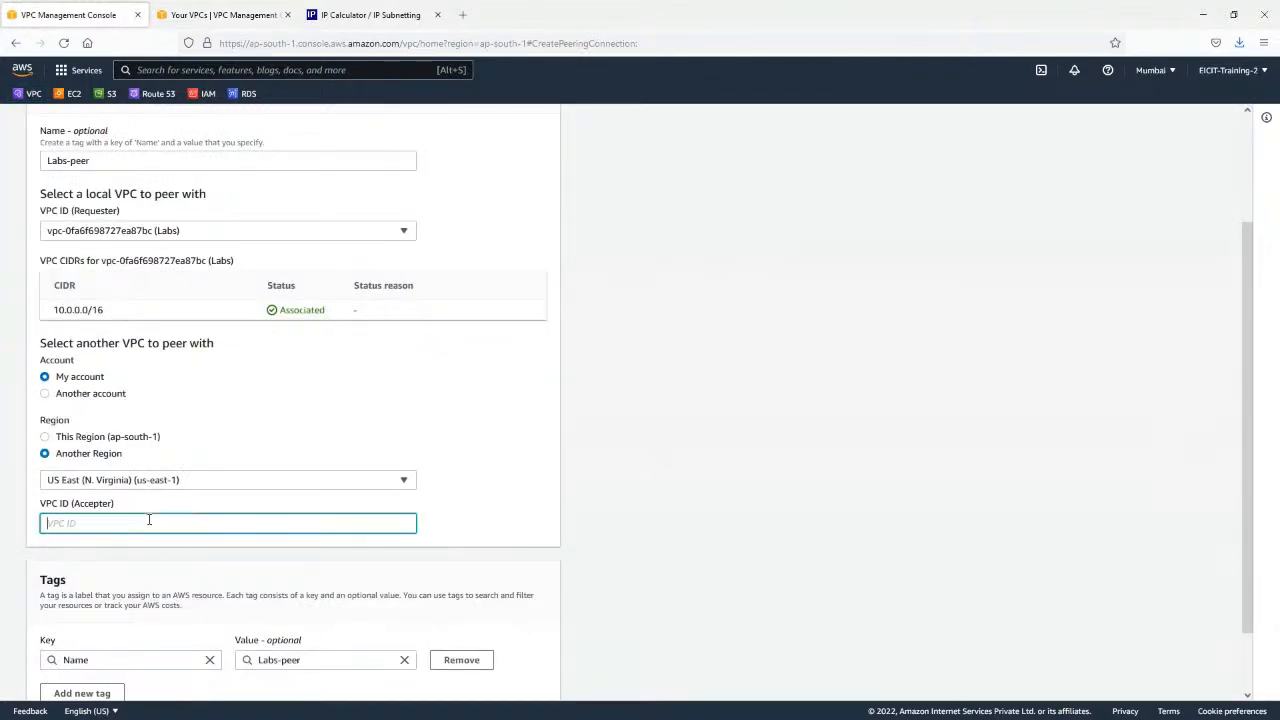
key(ctrl+v)
scroll(207, 540, down, 2)
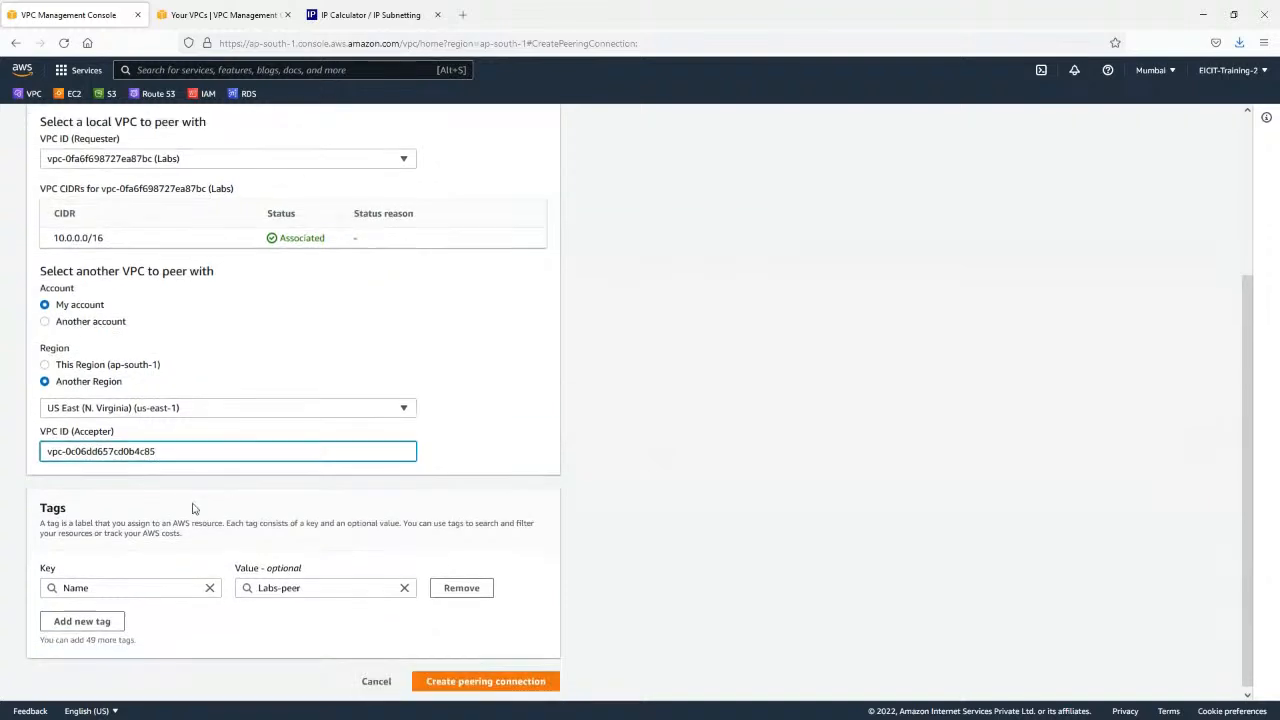
click(508, 684)
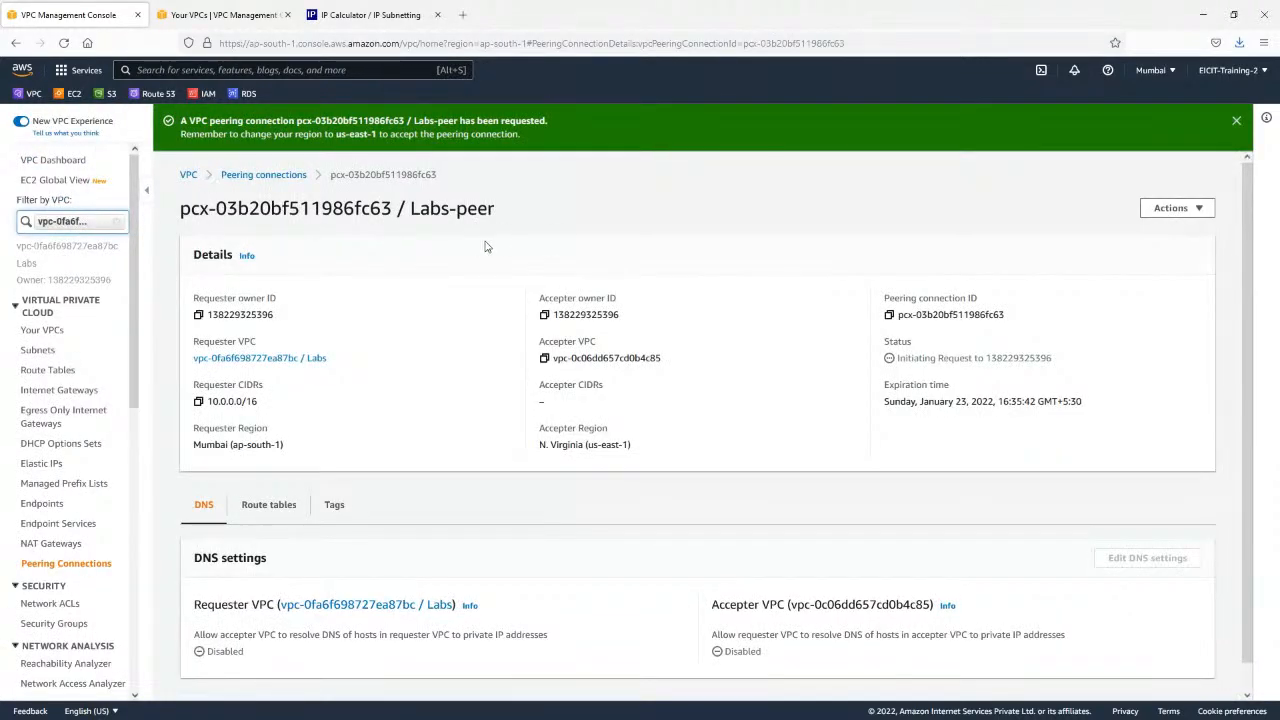
Review the DNS settings of Labs-peer and its status and details in the peering connections list.
scroll(517, 237, down, 1)
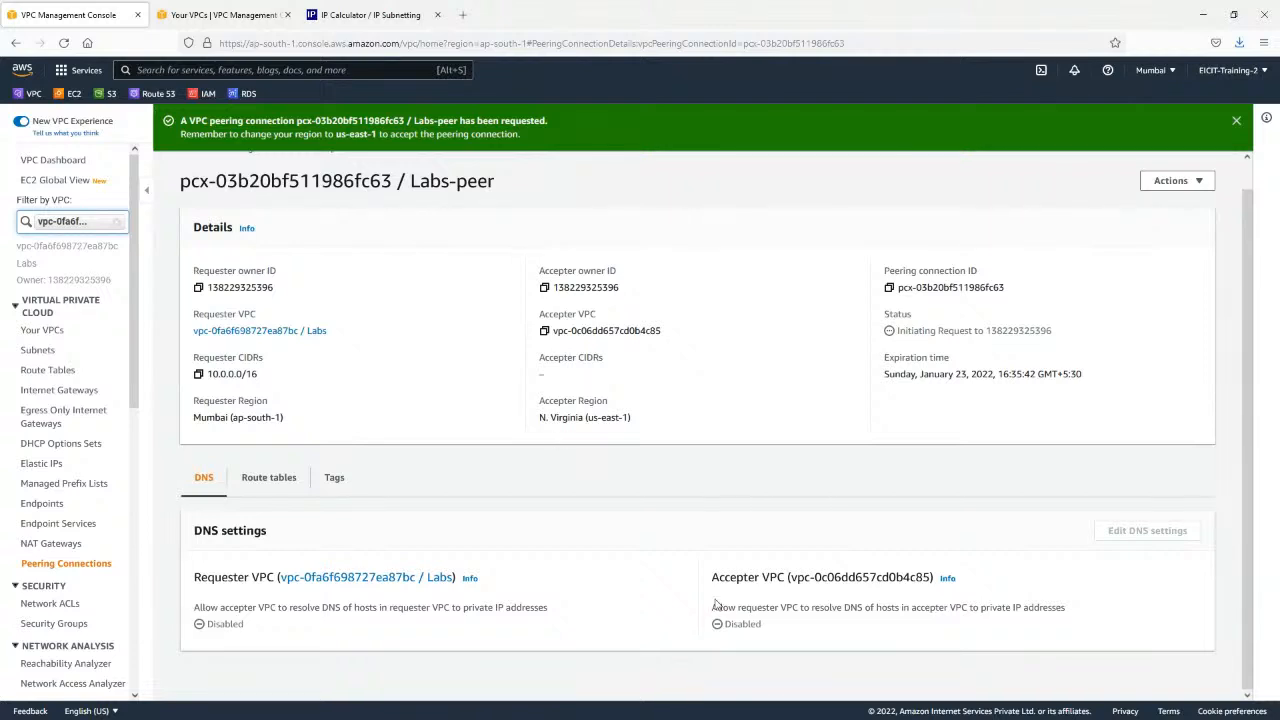
drag(714, 580, 791, 640)
click(801, 632)
click(78, 566)
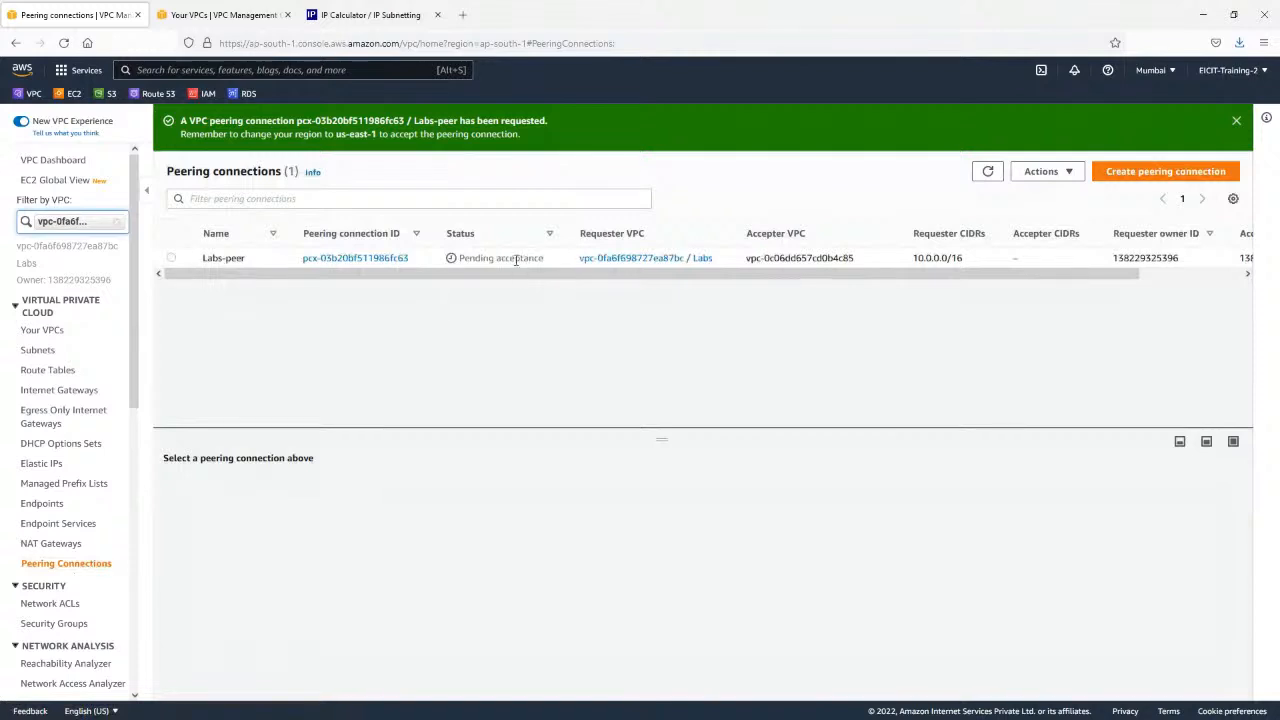
click(510, 258)
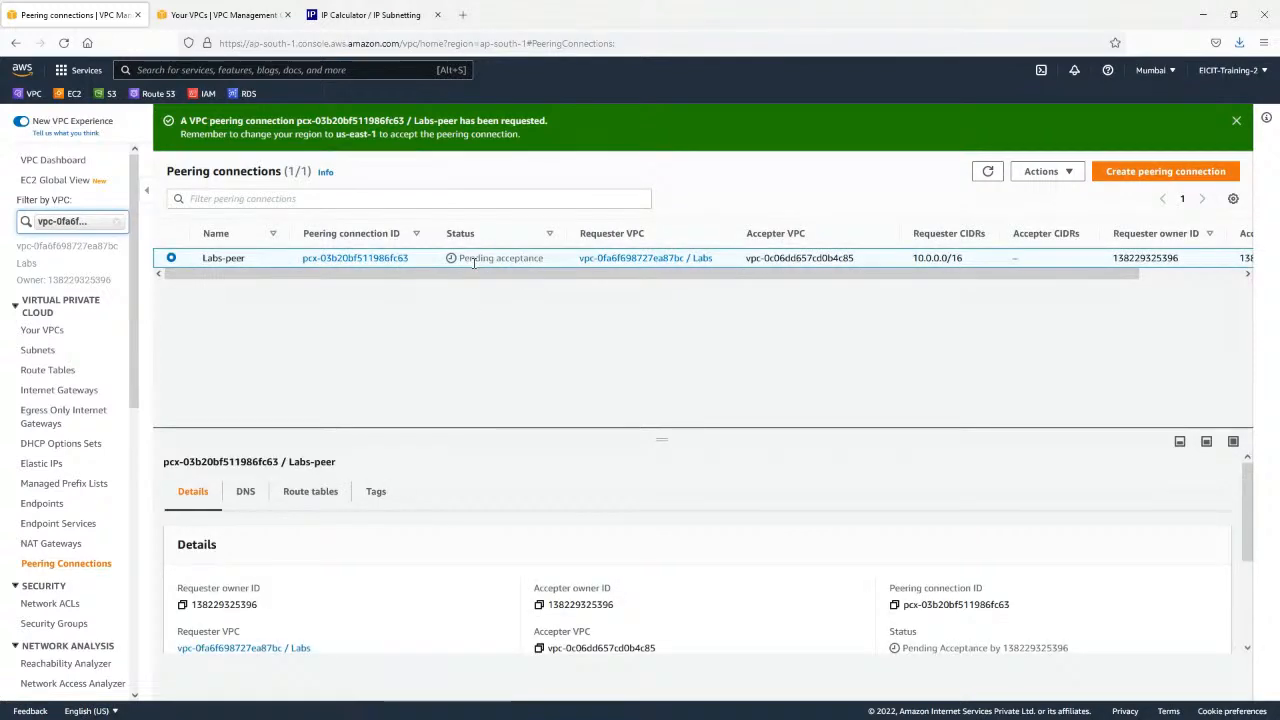
drag(663, 446, 654, 331)
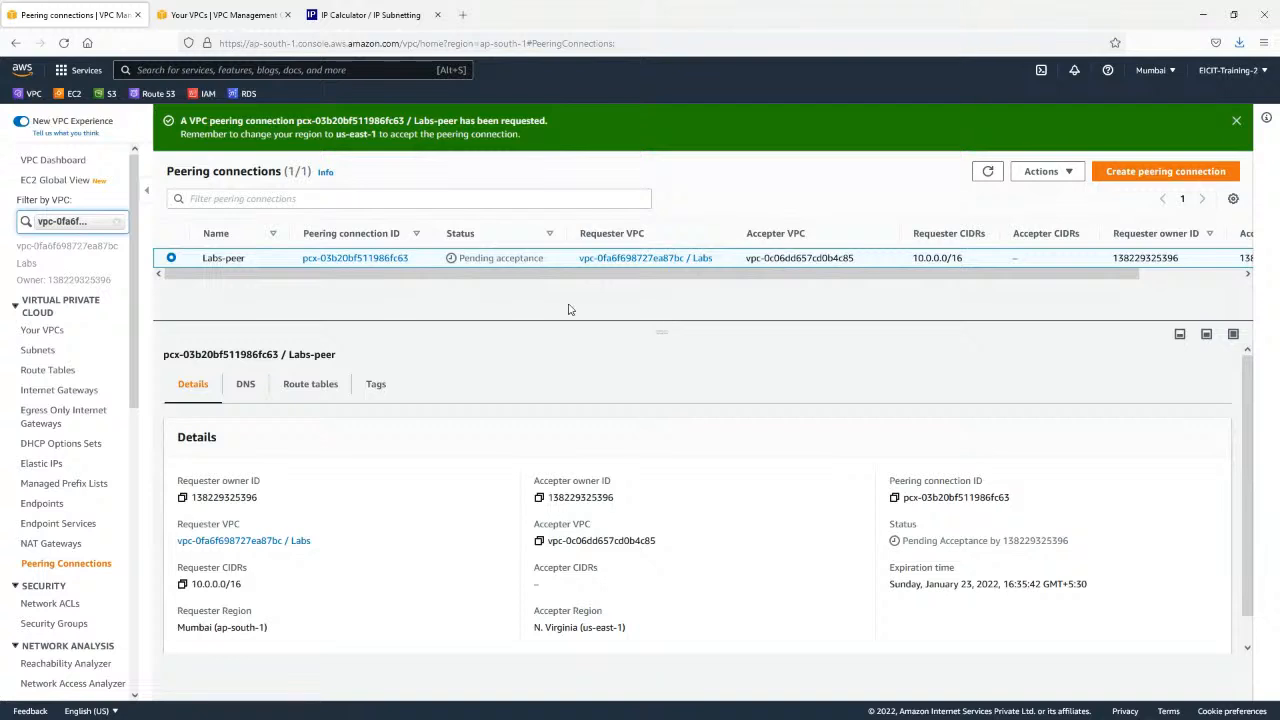
Open the list of peering connections for the N. Virginia region in the other browser tab.
click(245, 14)
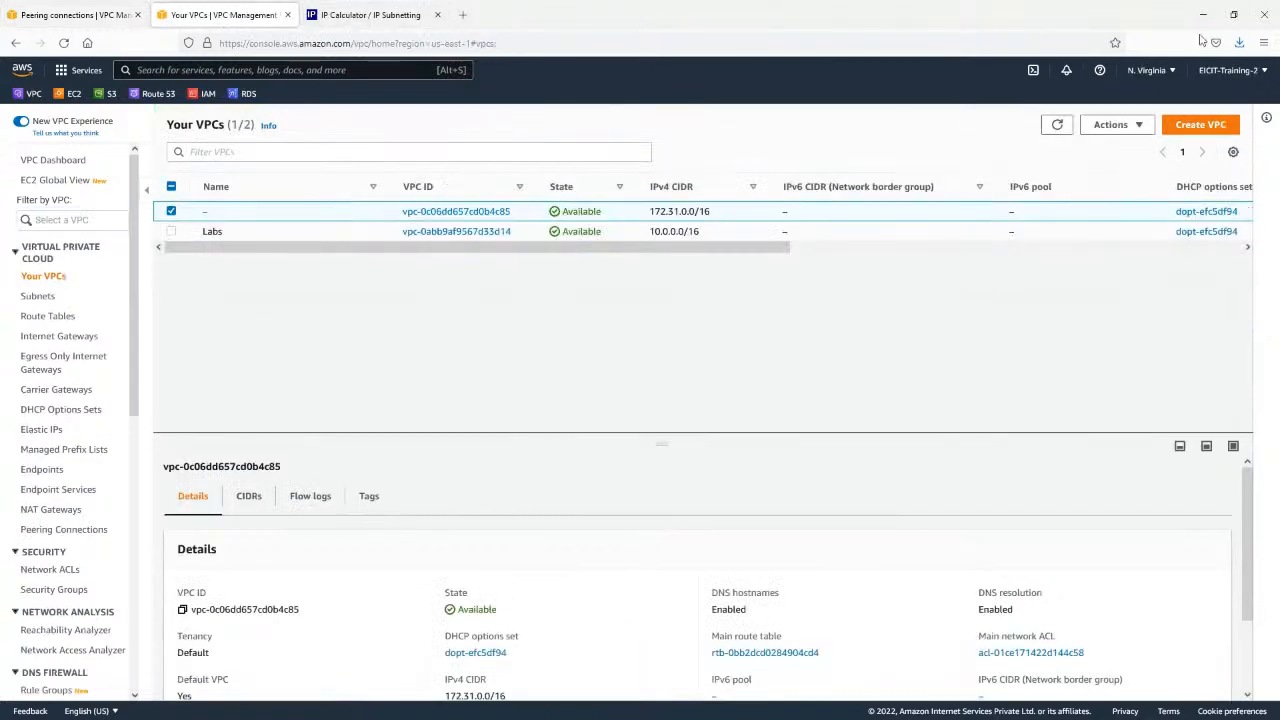
click(1150, 70)
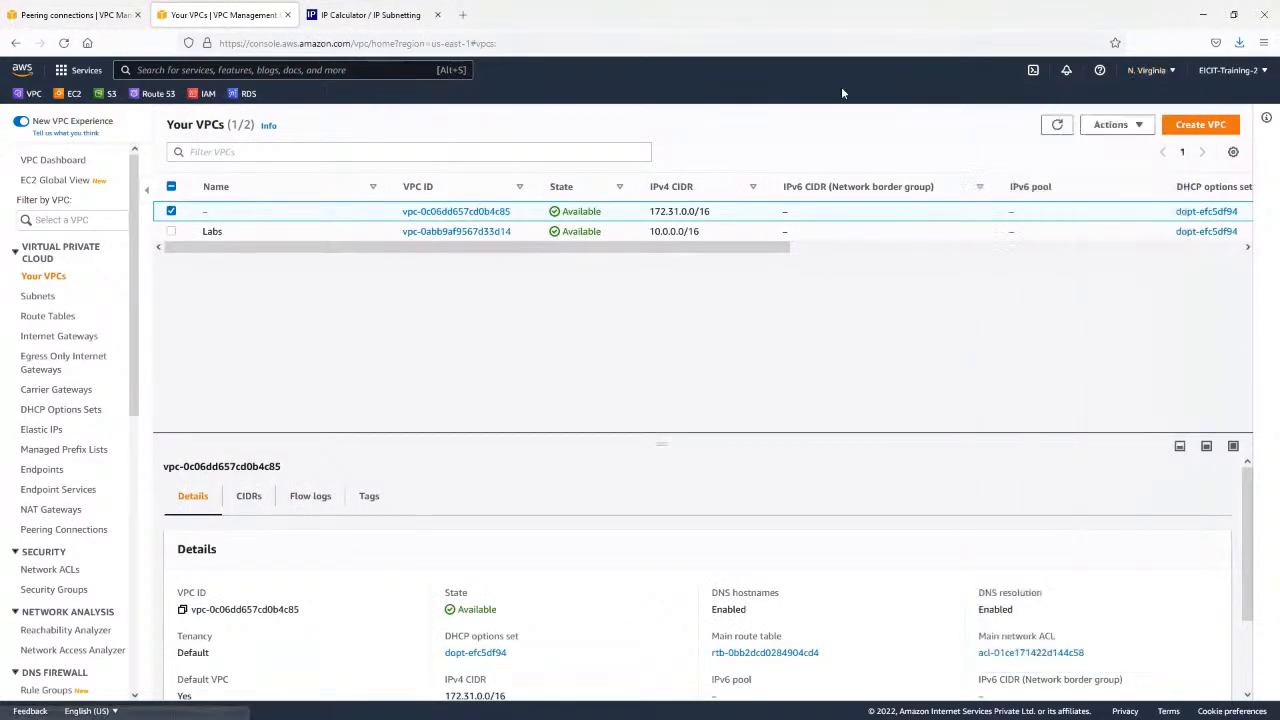
scroll(30, 470, down, 1)
click(66, 462)
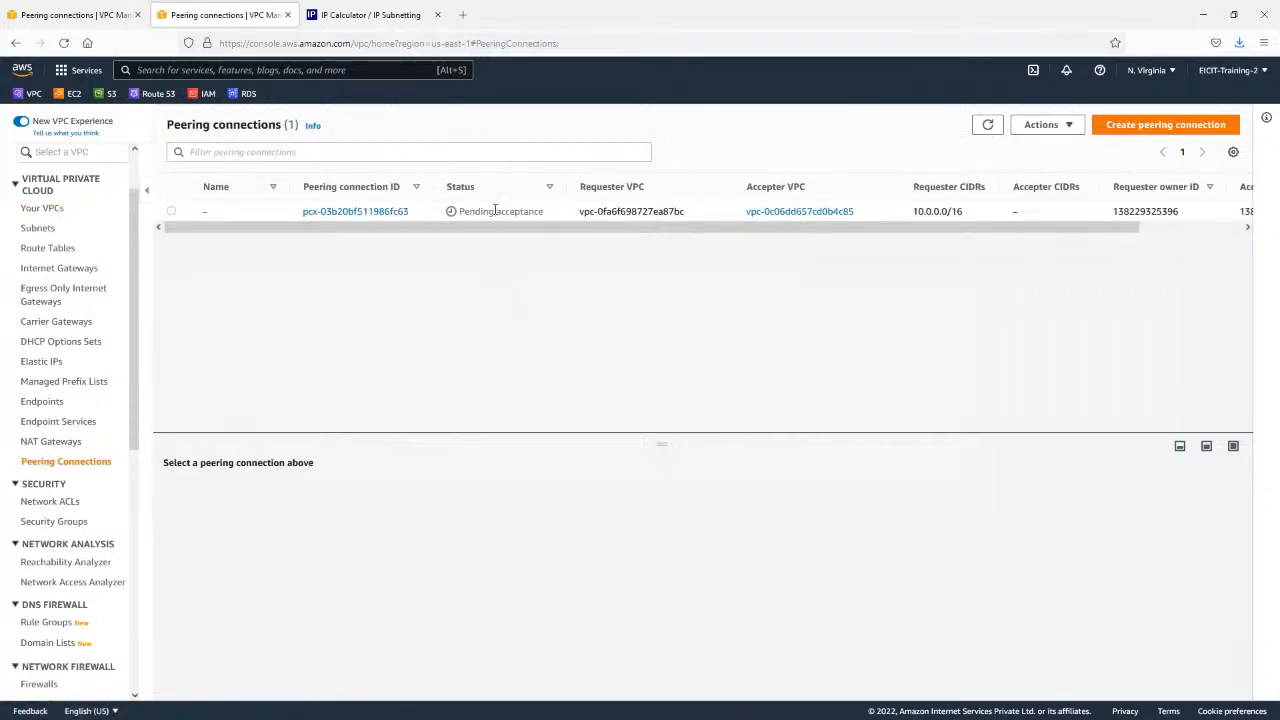
Accept the pending peering request pcx-03b20bf511986fc63 from the Mumbai VPC in N. Virginia.
click(494, 209)
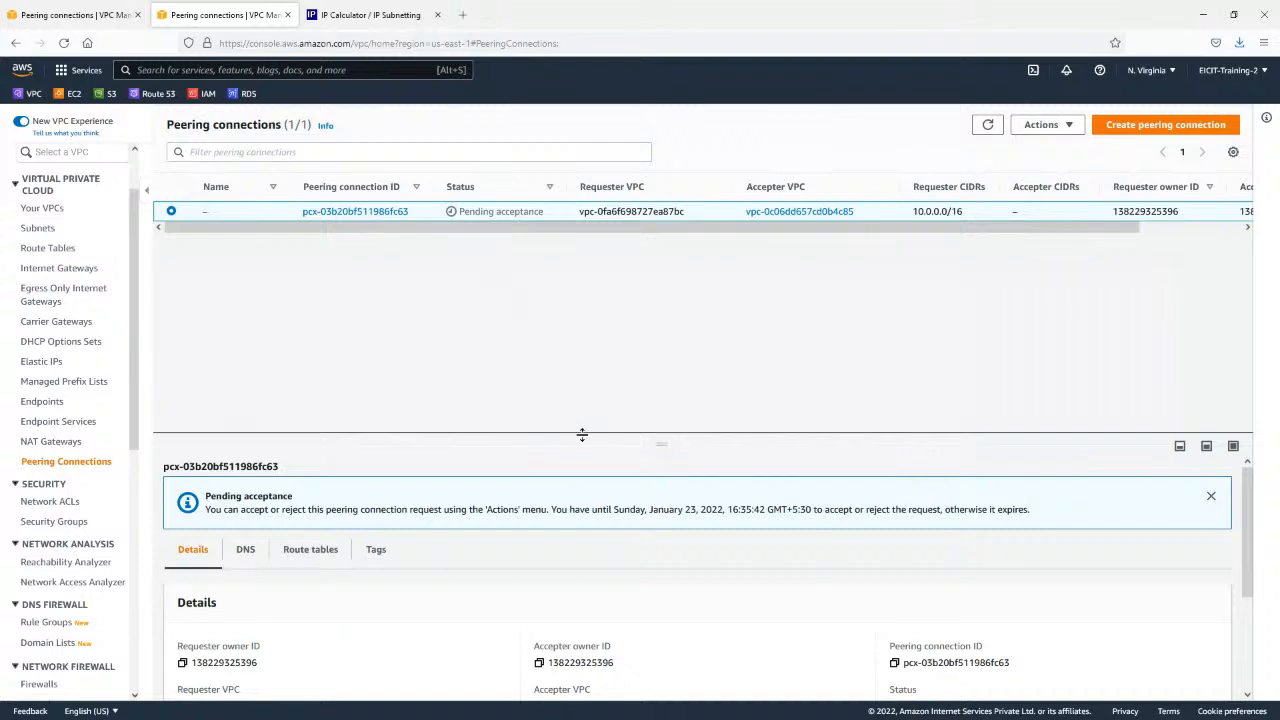
drag(583, 434, 609, 294)
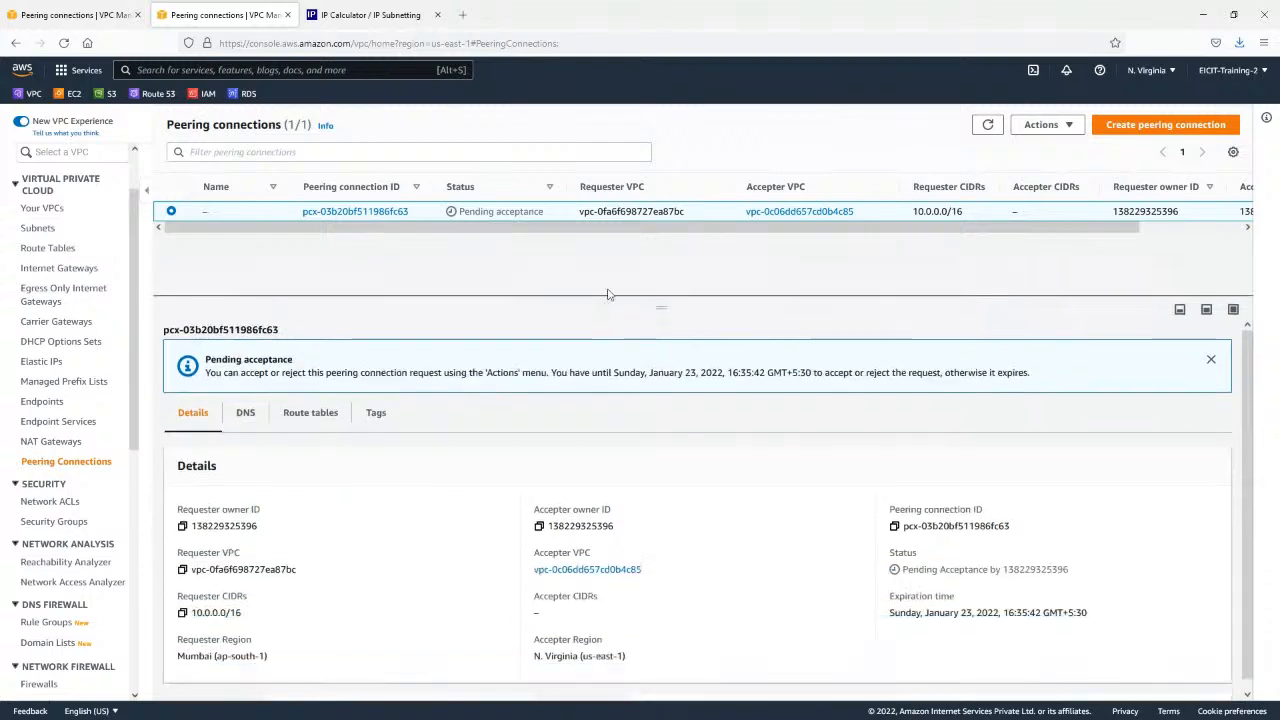
click(1058, 126)
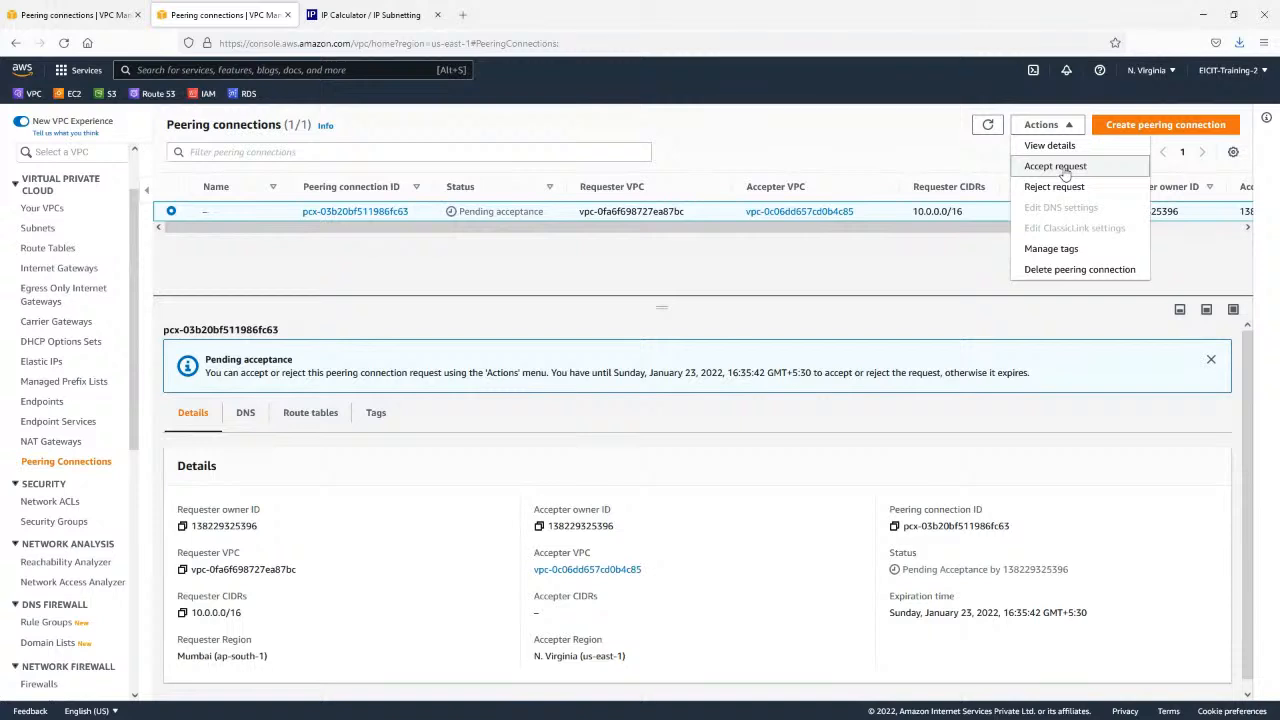
click(1055, 166)
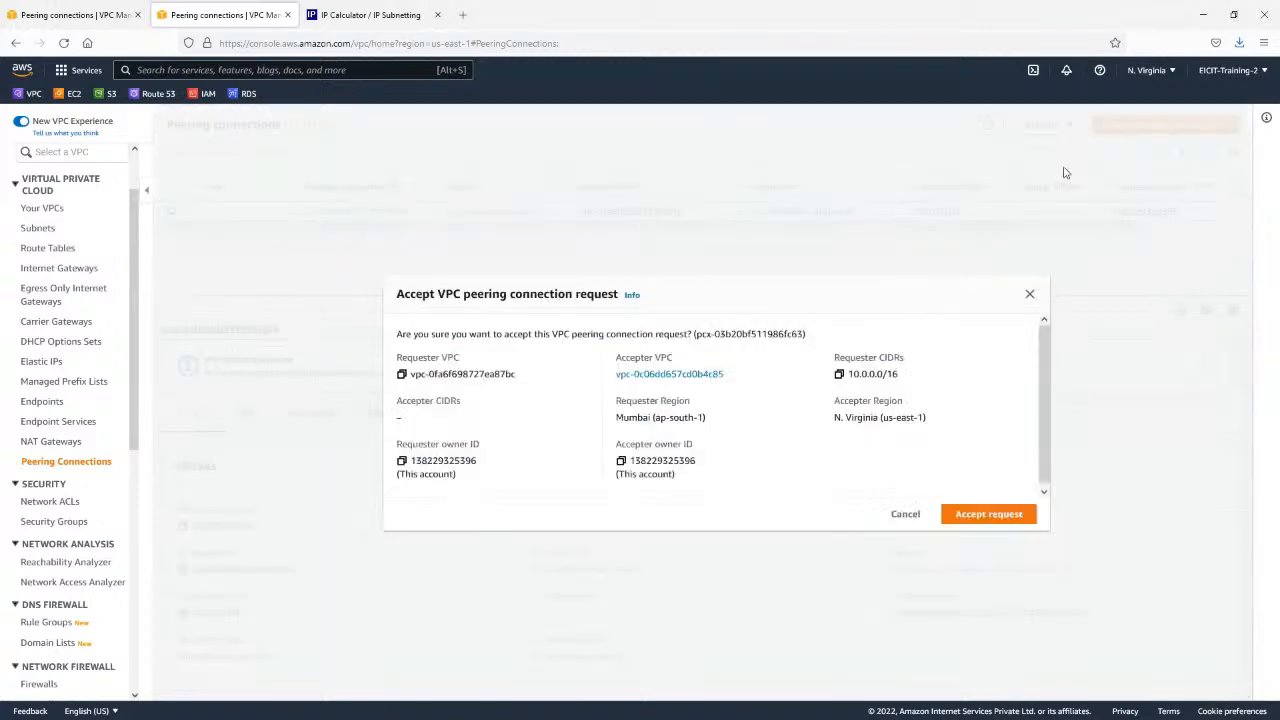
click(996, 516)
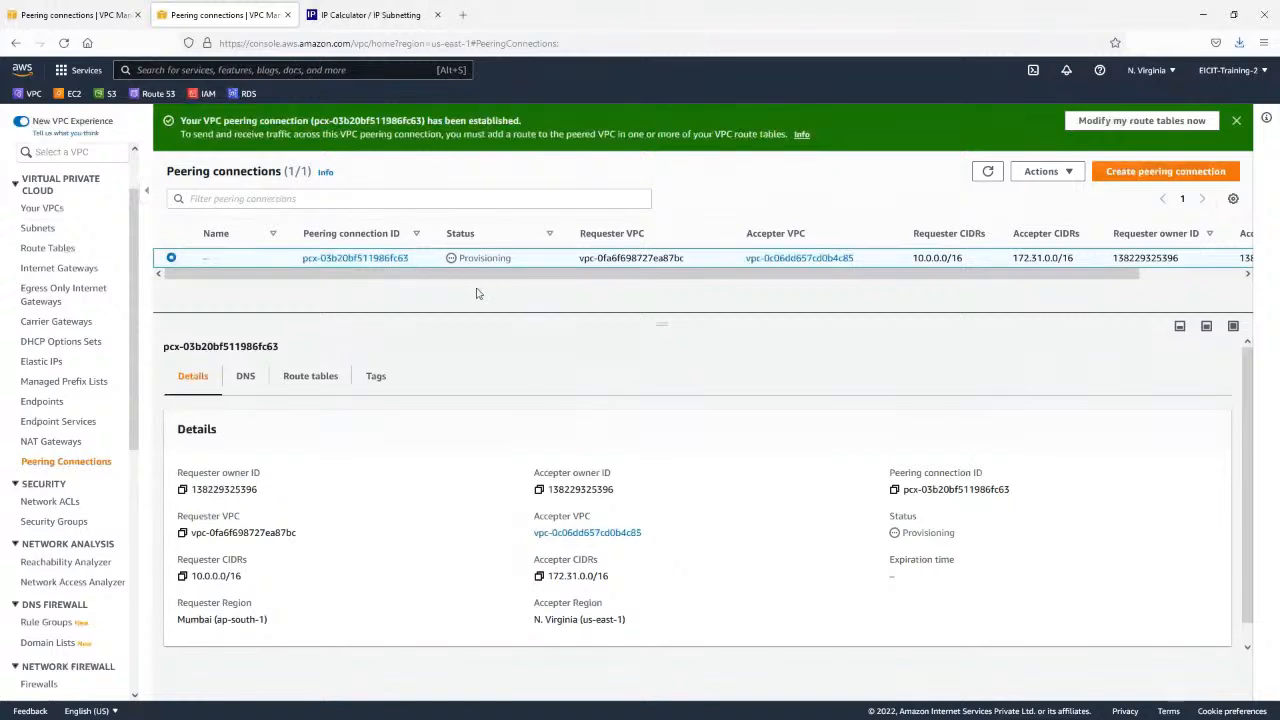
Refresh the N. Virginia peering connections list and check the status of the accepted connection.
click(987, 171)
click(988, 172)
double_click(479, 258)
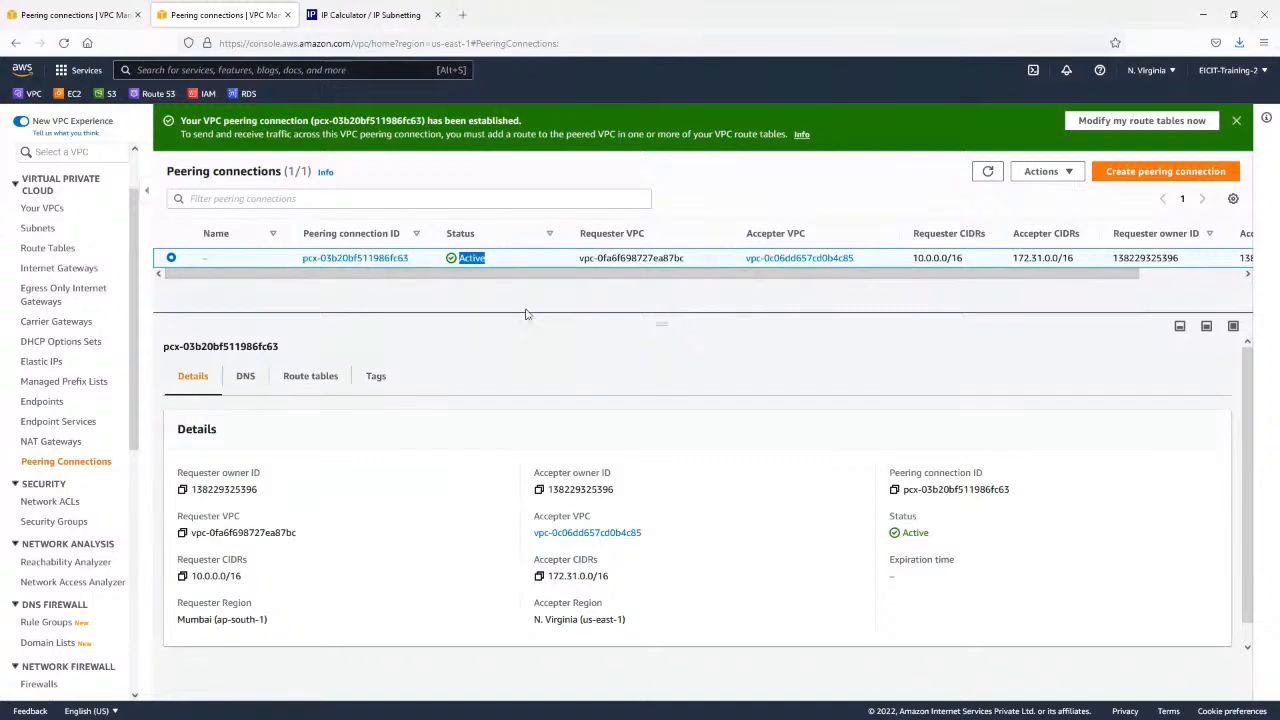
key(alt+Tab)
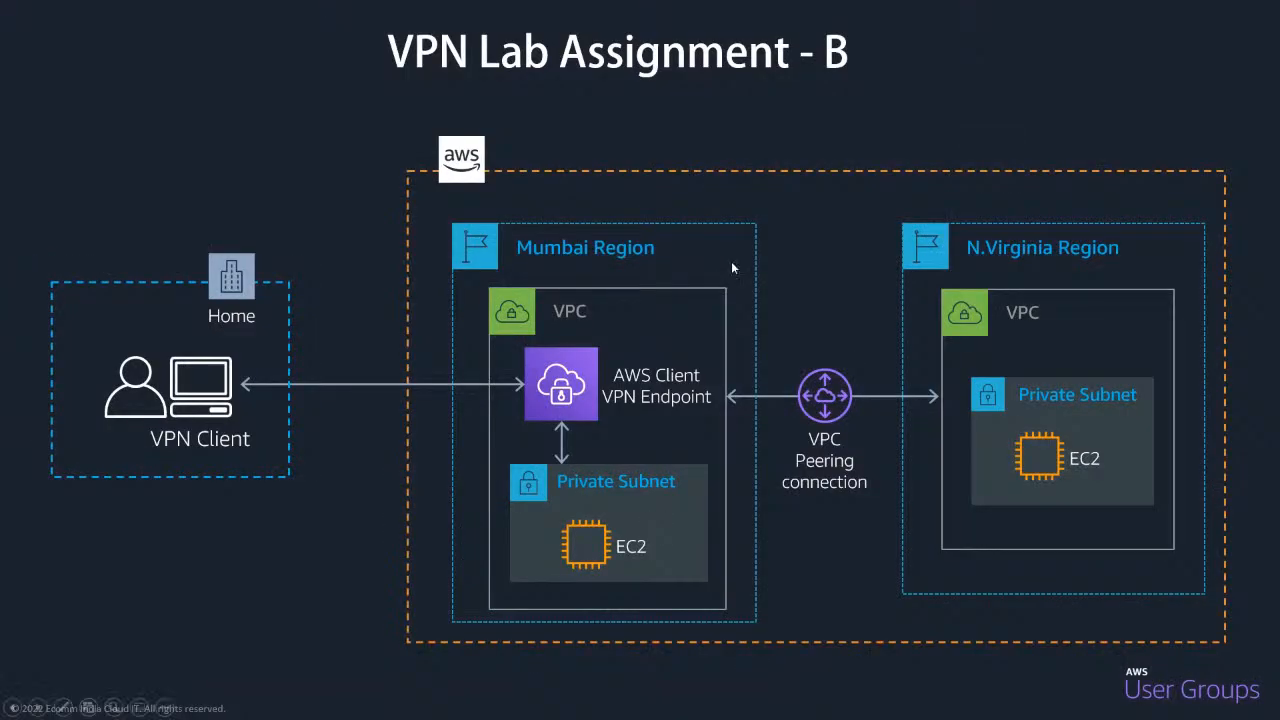
key(Left)
key(Left)
key(Left)
key(Left)
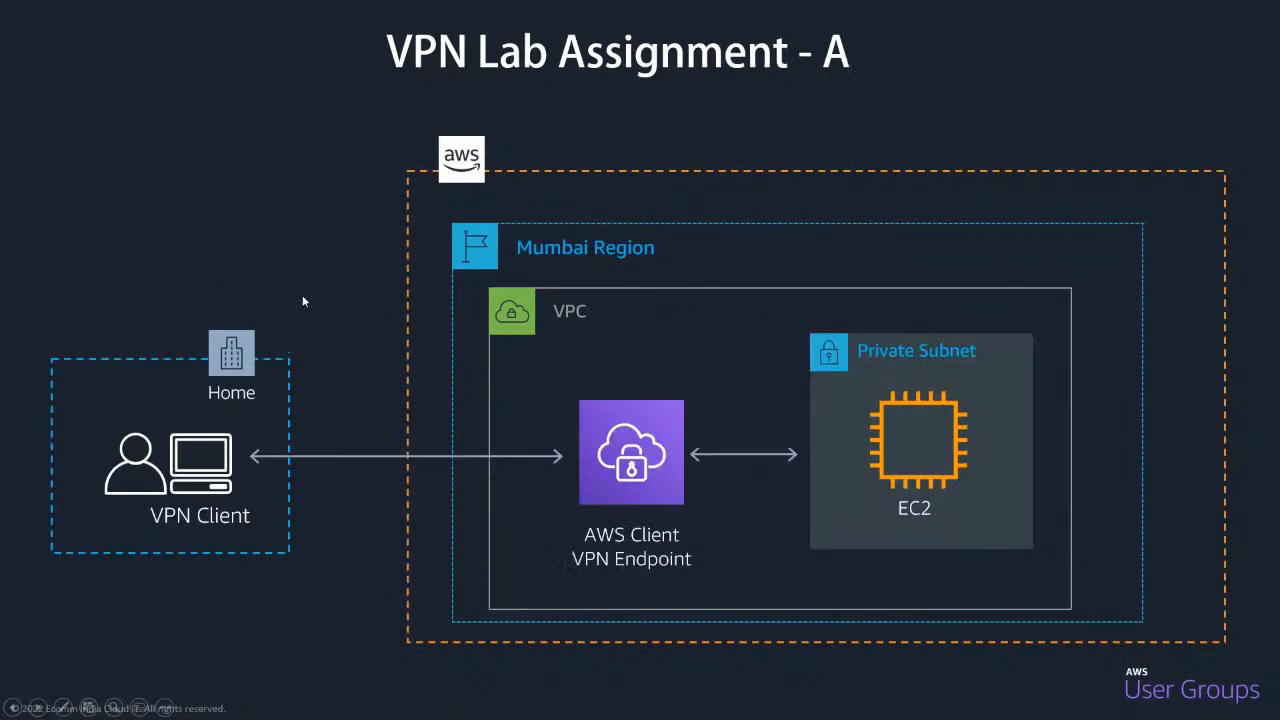
key(Left)
key(Left)
key(Left)
key(Left)
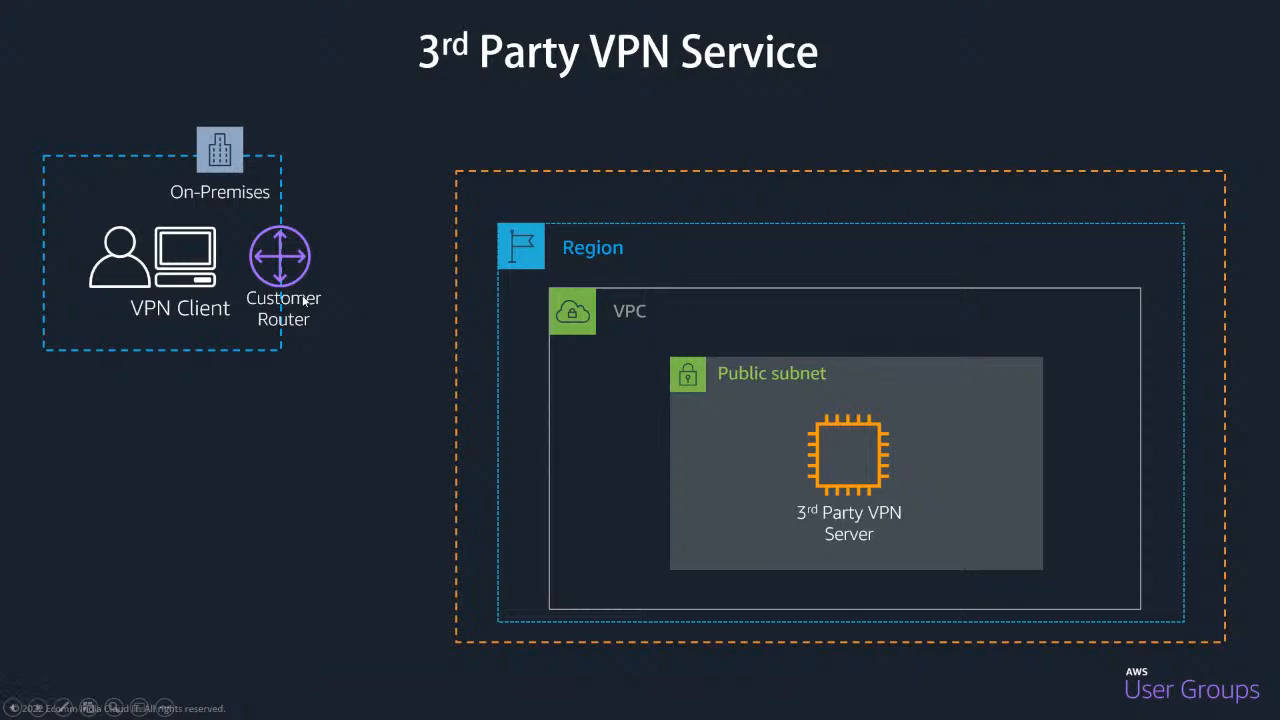
key(Left)
key(Left)
key(Left)
key(Left)
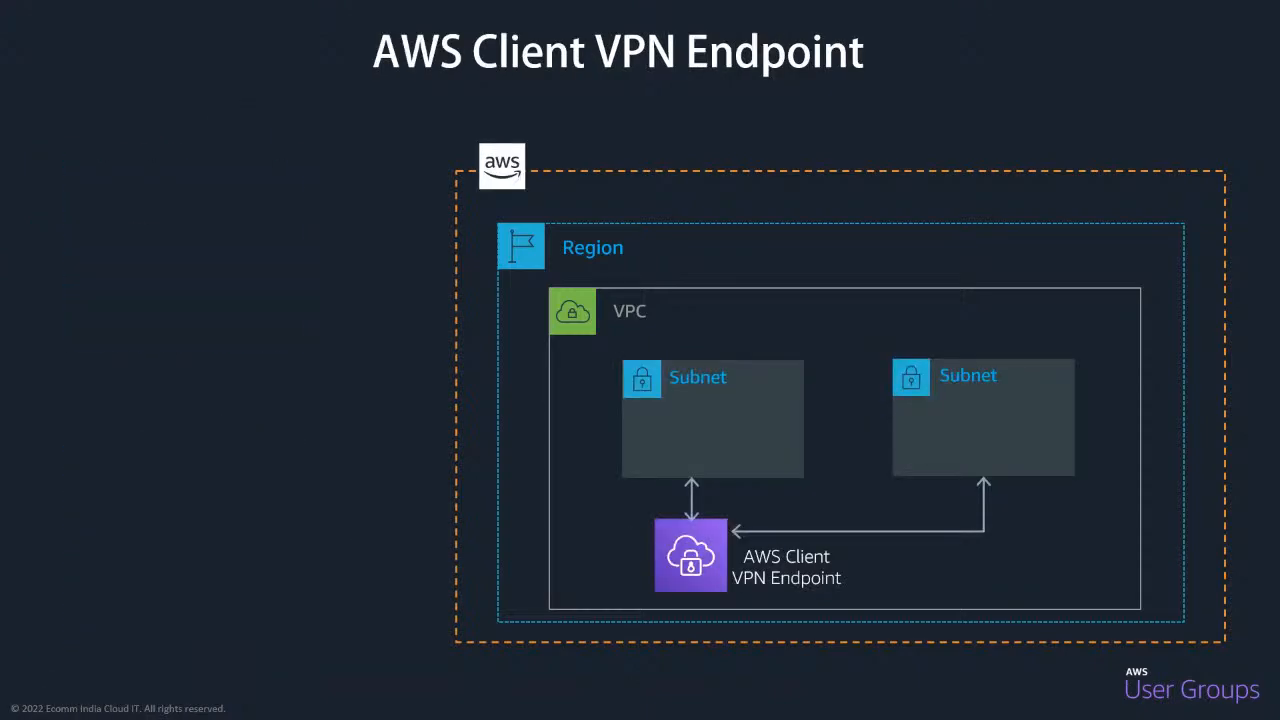
key(Left)
key(Left)
key(Left)
key(Left)
key(Left)
key(Left)
key(Left)
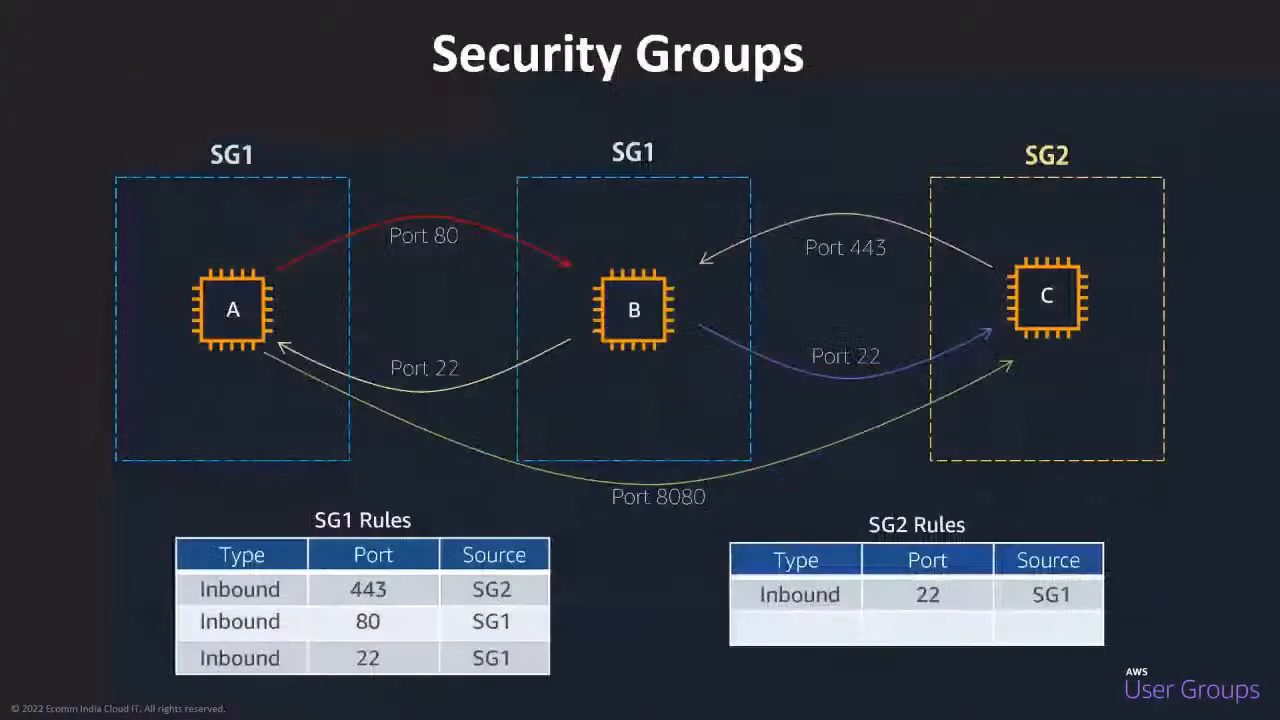
key(Left)
key(Left)
key(Left)
key(Left)
key(Left)
key(Left)
key(Left)
key(Left)
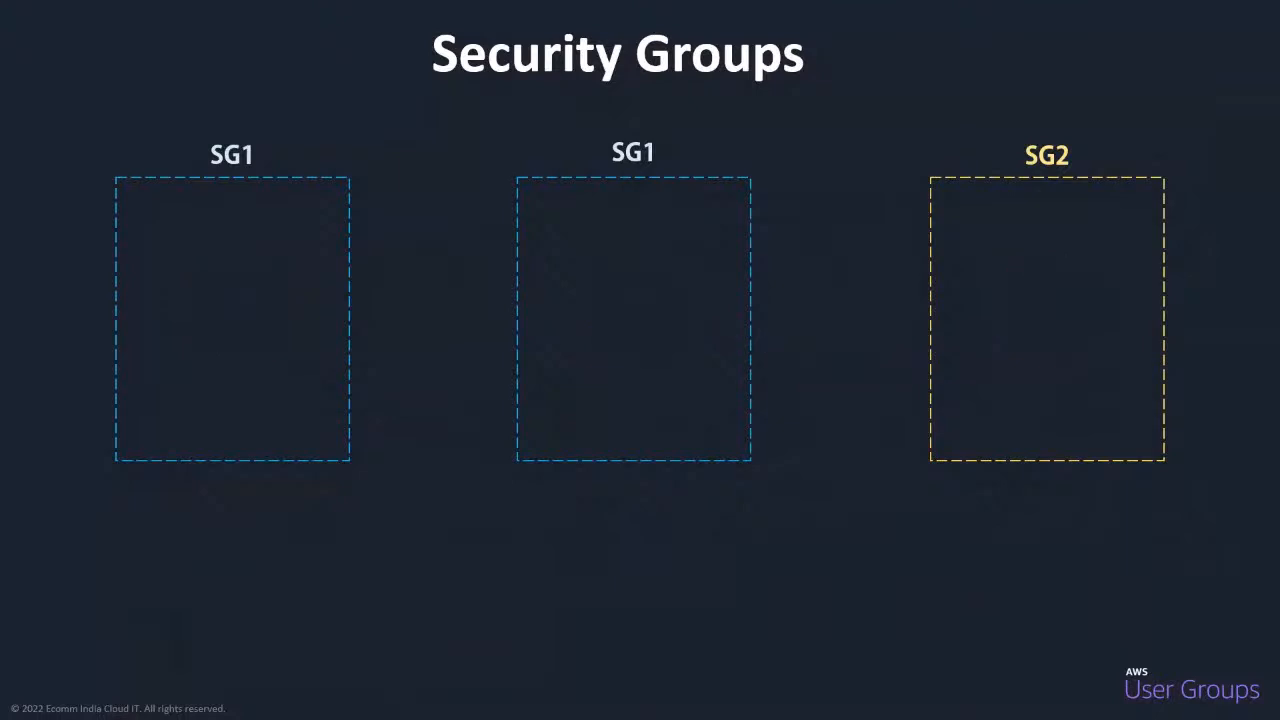
key(Left)
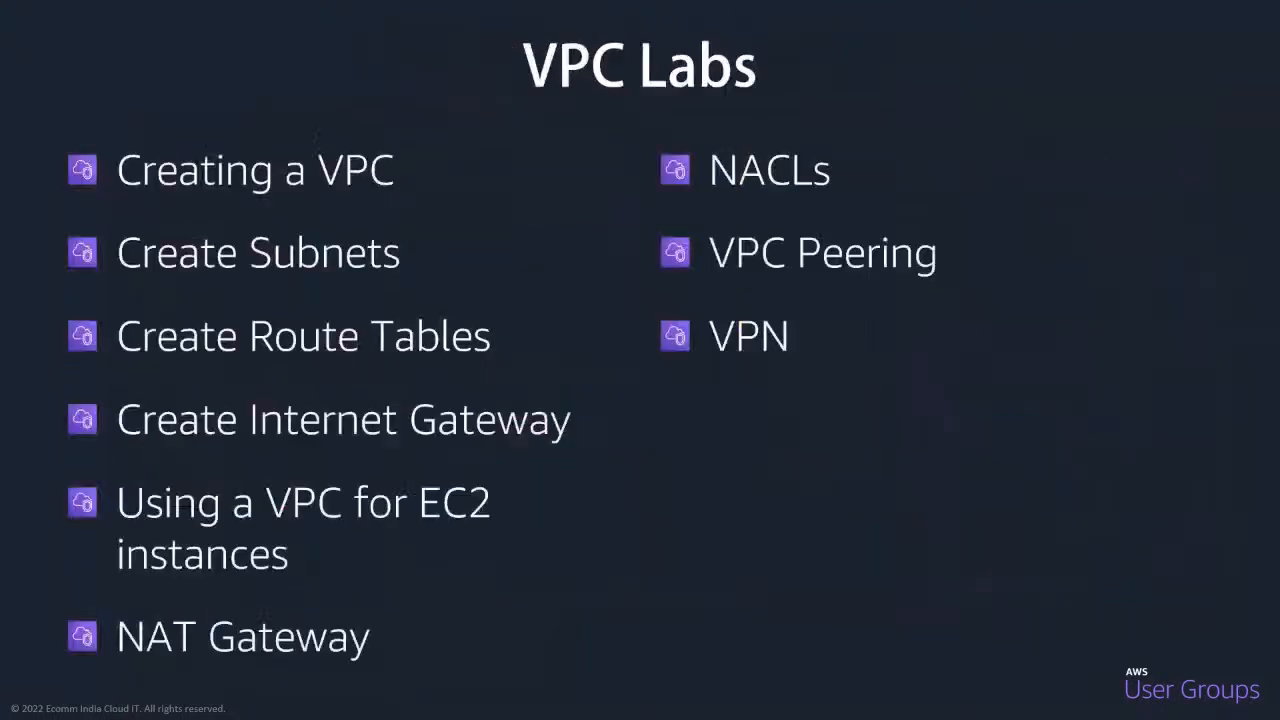
key(Left)
key(Left)
key(Left)
key(Left)
key(Left)
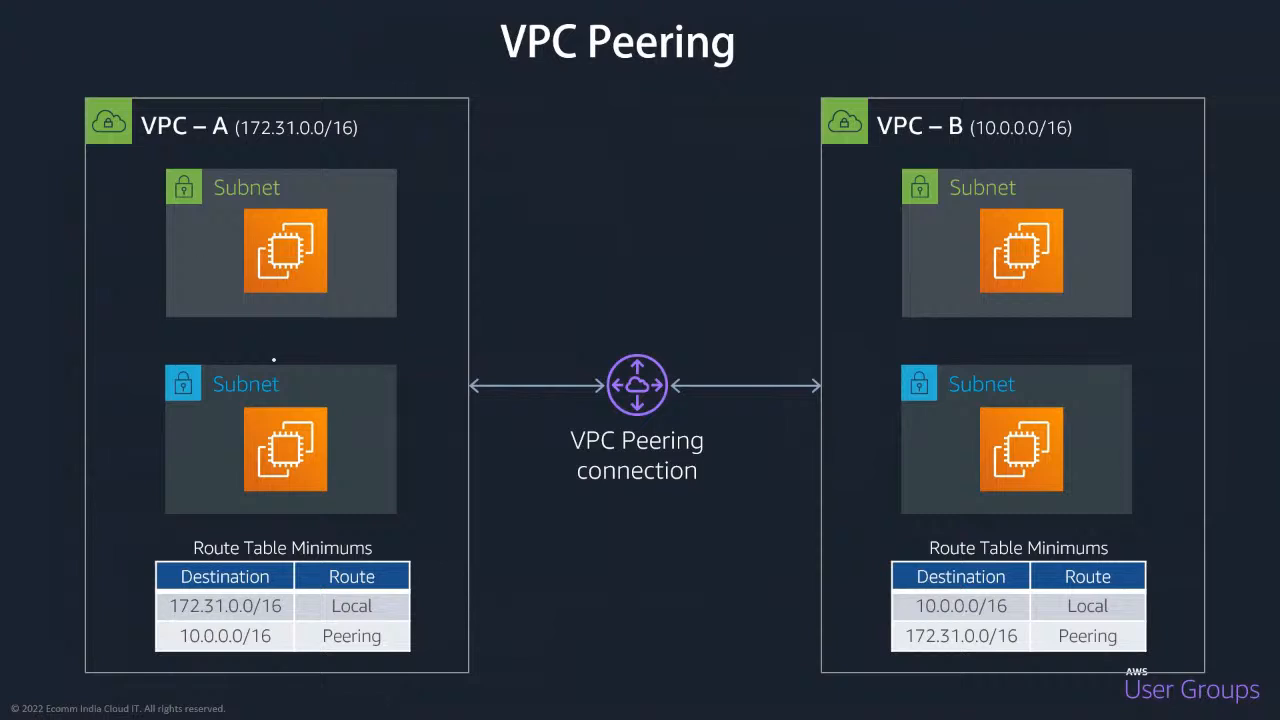
mouse_move(411, 545)
mouse_down()
mouse_move(146, 630)
mouse_move(389, 566)
mouse_up()
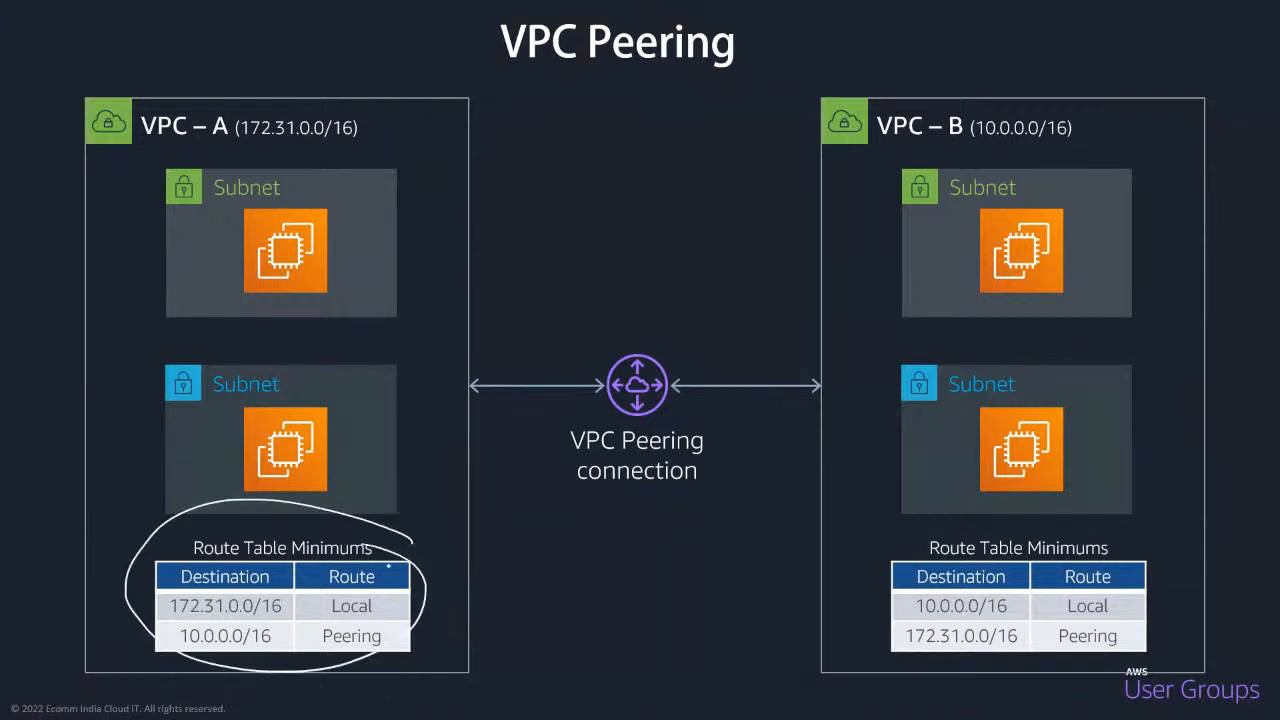
mouse_move(1131, 562)
mouse_down()
mouse_move(860, 597)
mouse_move(1160, 580)
mouse_move(1080, 525)
mouse_up()
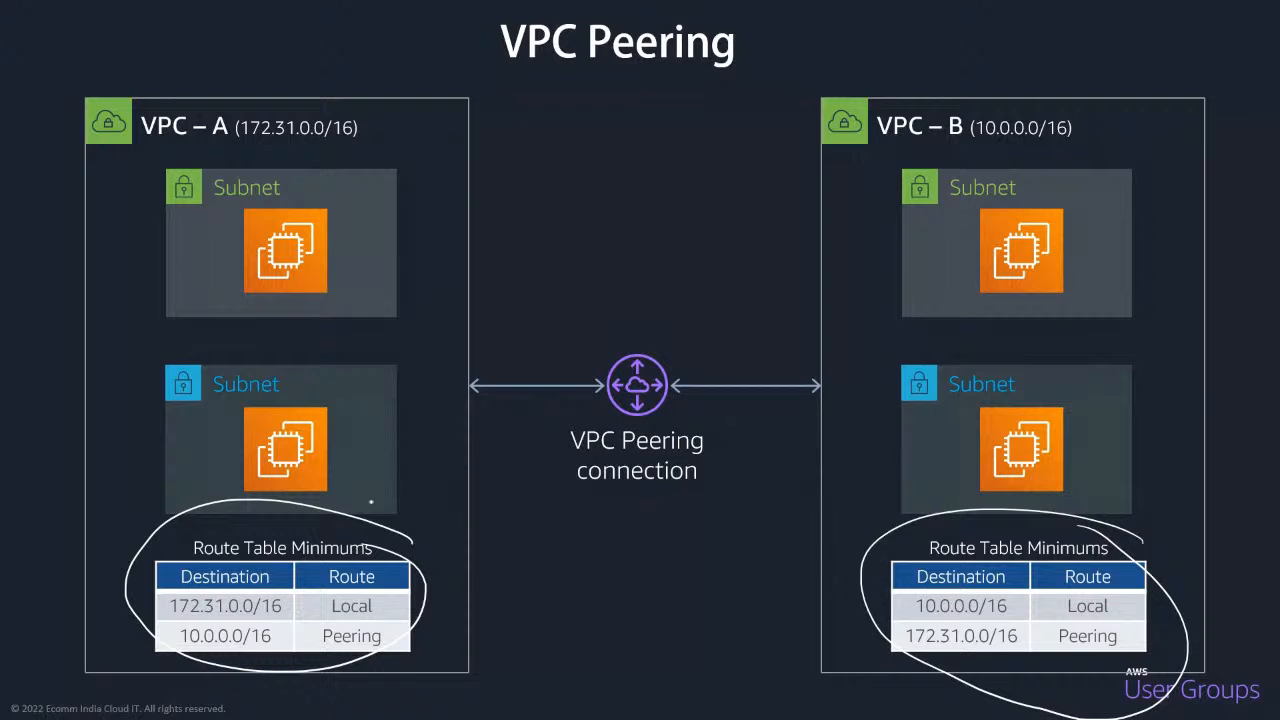
mouse_move(408, 495)
mouse_down()
mouse_move(605, 414)
mouse_move(600, 424)
mouse_up()
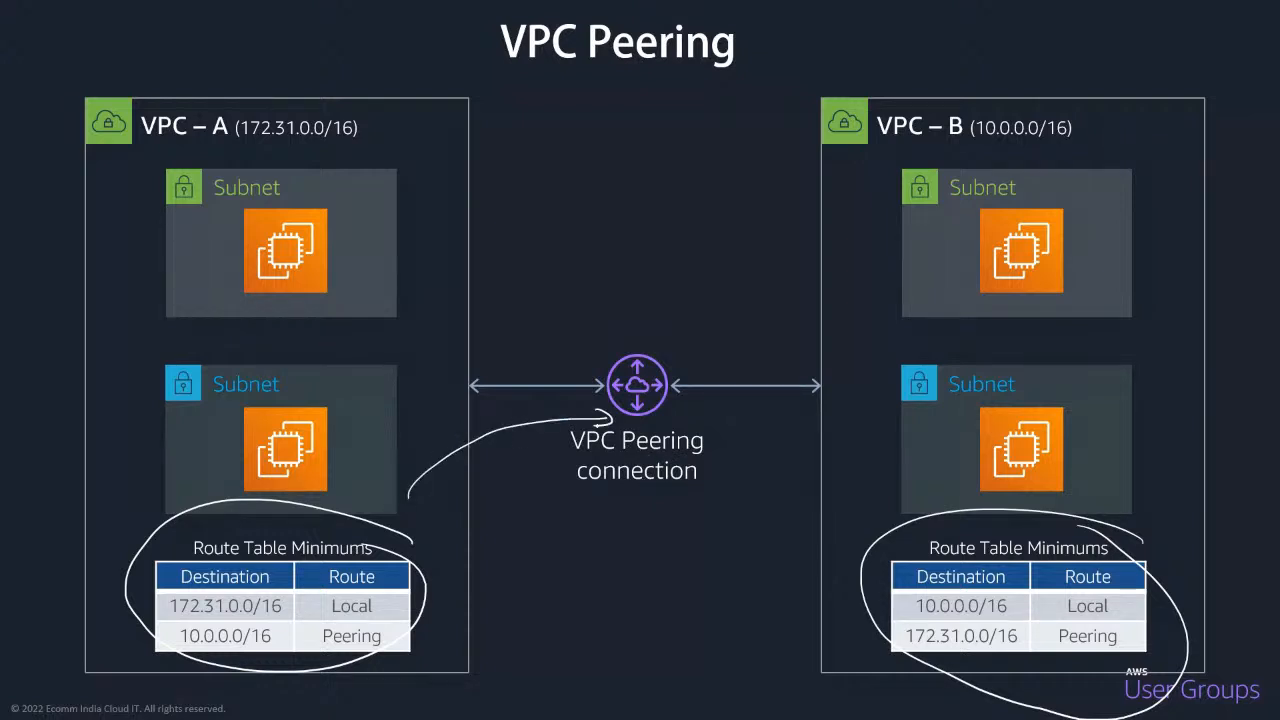
Switch back to the browser and refresh the status of Labs-peer in the Mumbai peering connections list.
key(alt+Tab)
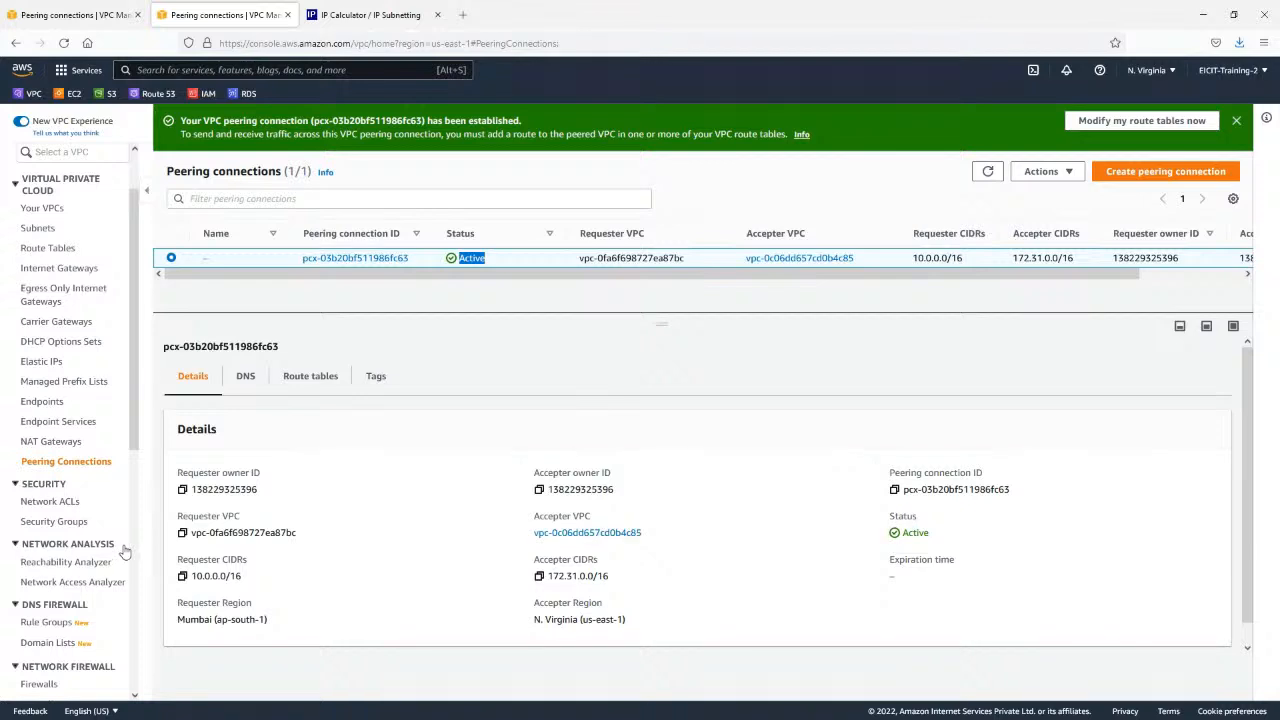
click(117, 5)
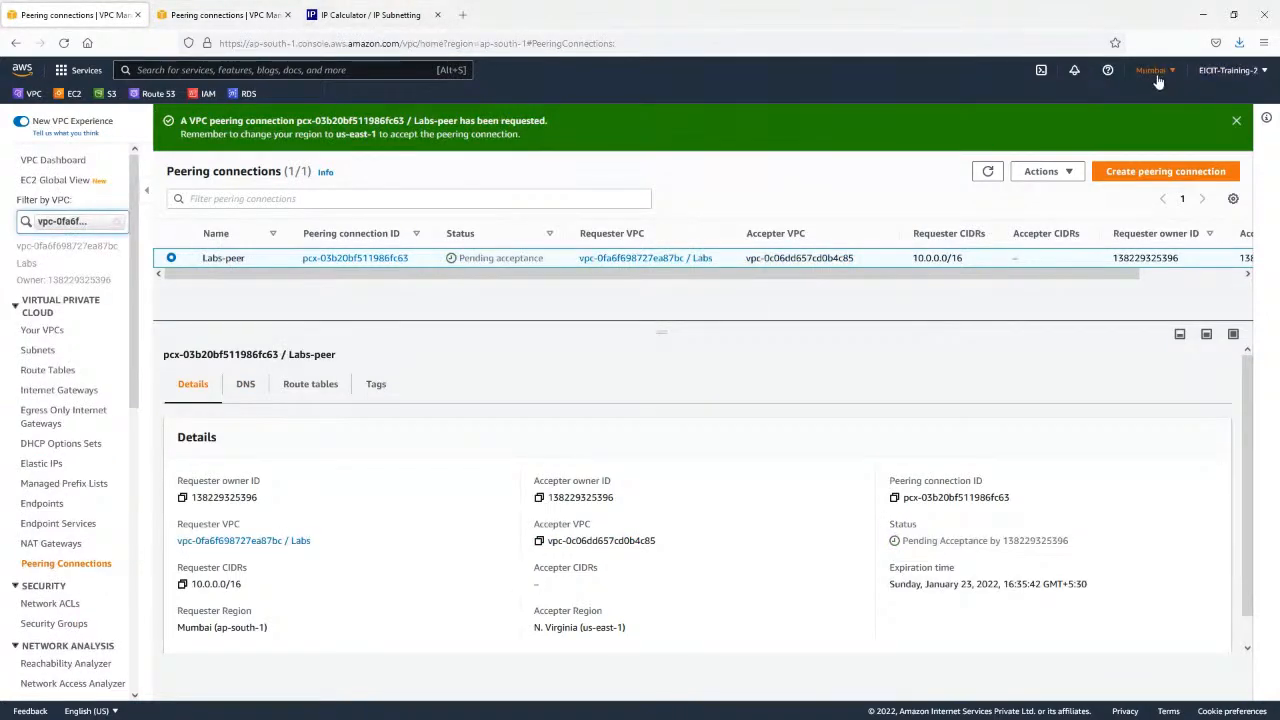
click(988, 171)
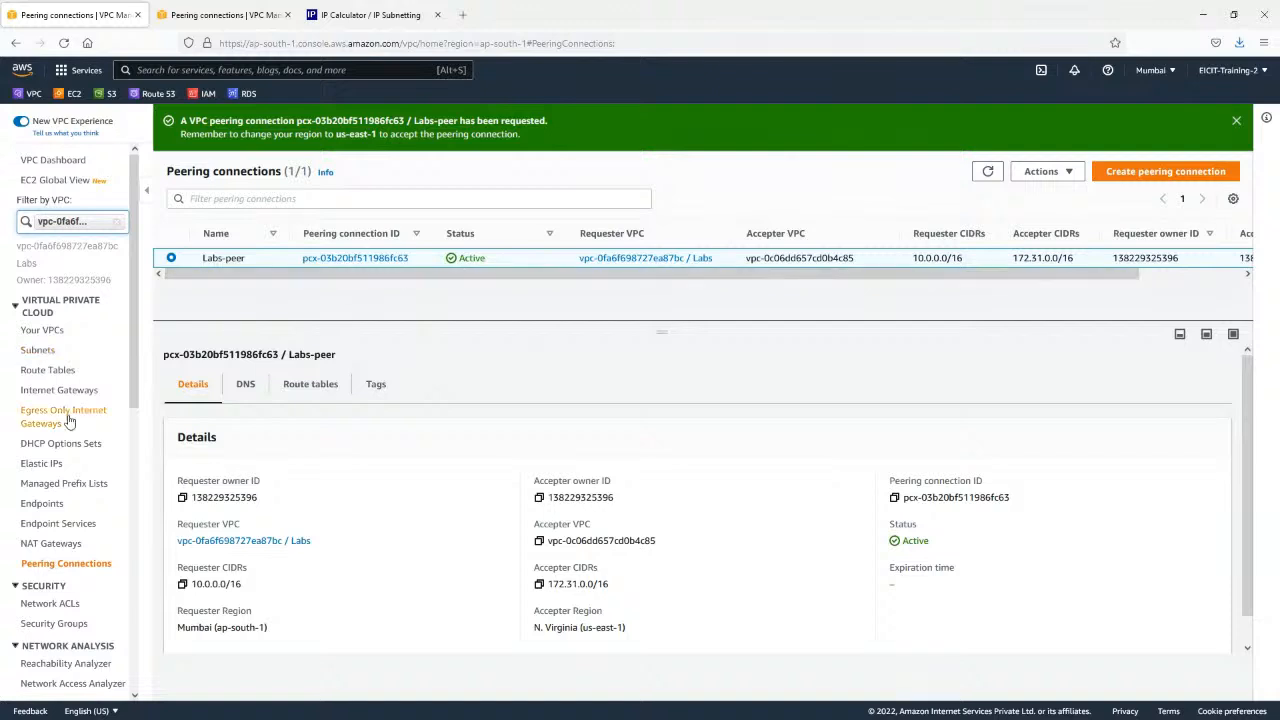
Open the routes of the private-RT route table in the Mumbai Labs VPC.
click(42, 330)
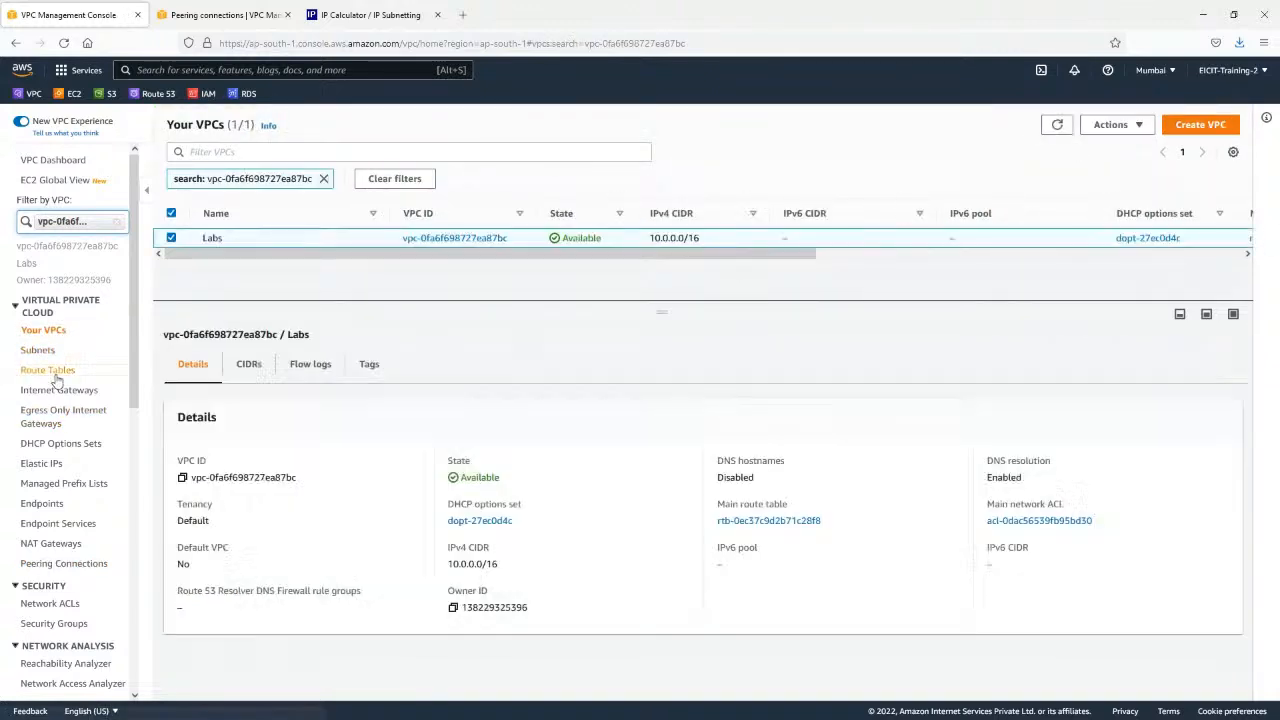
click(46, 370)
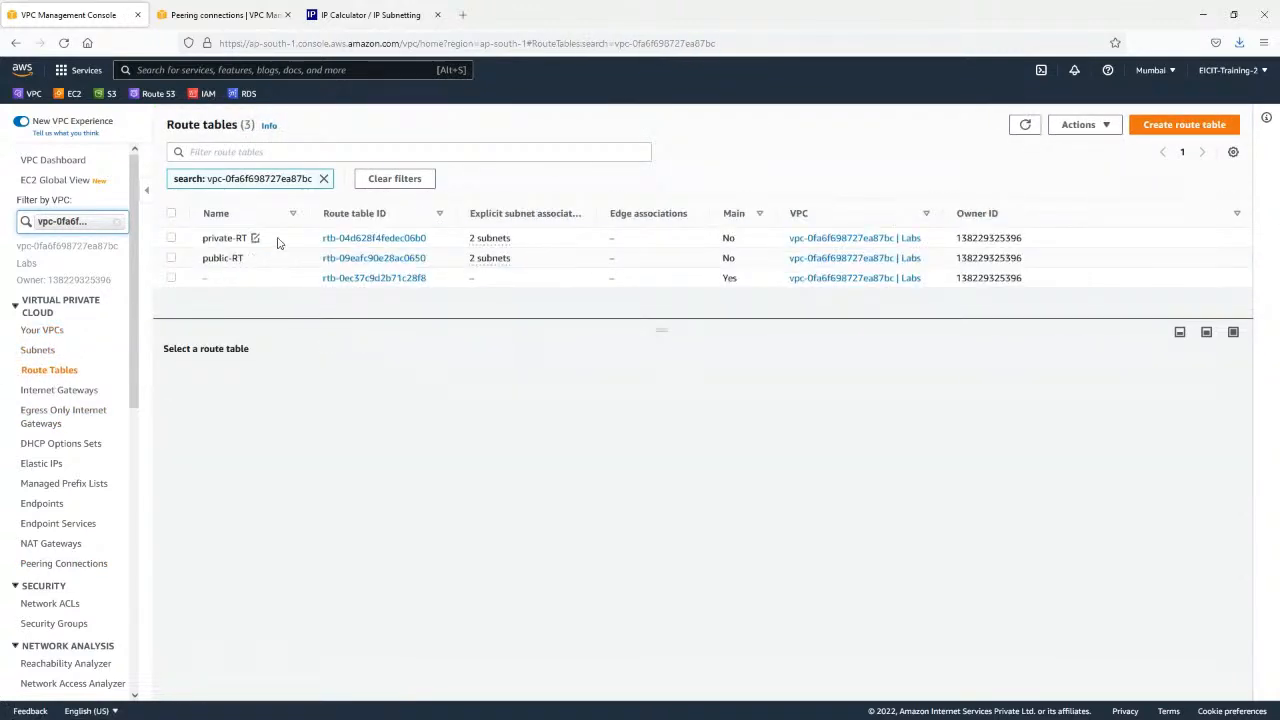
click(282, 241)
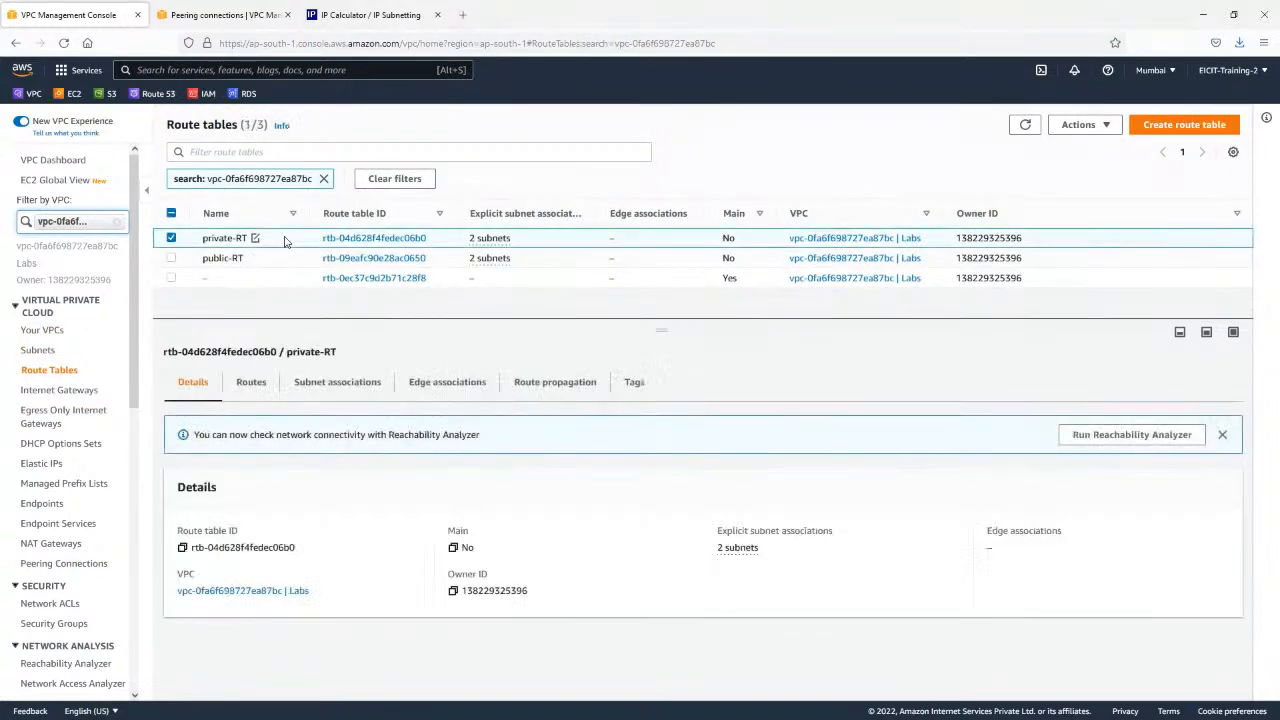
click(251, 382)
drag(178, 536, 274, 546)
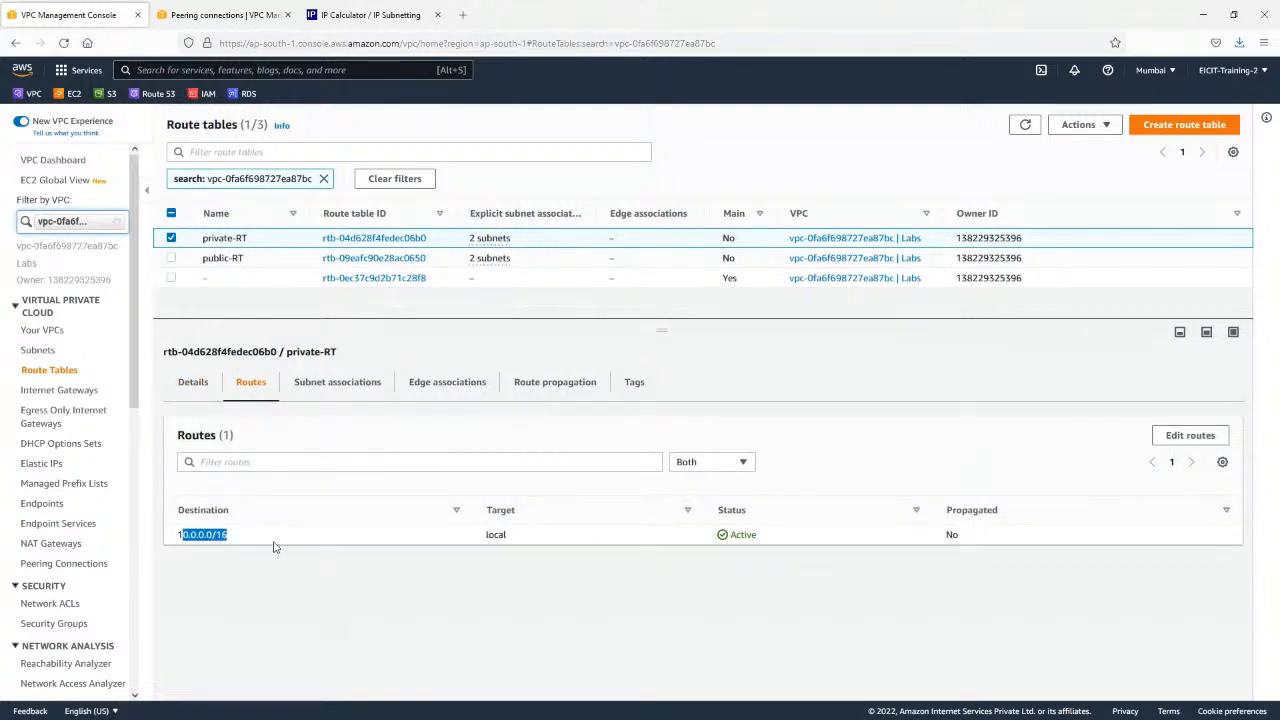
click(277, 542)
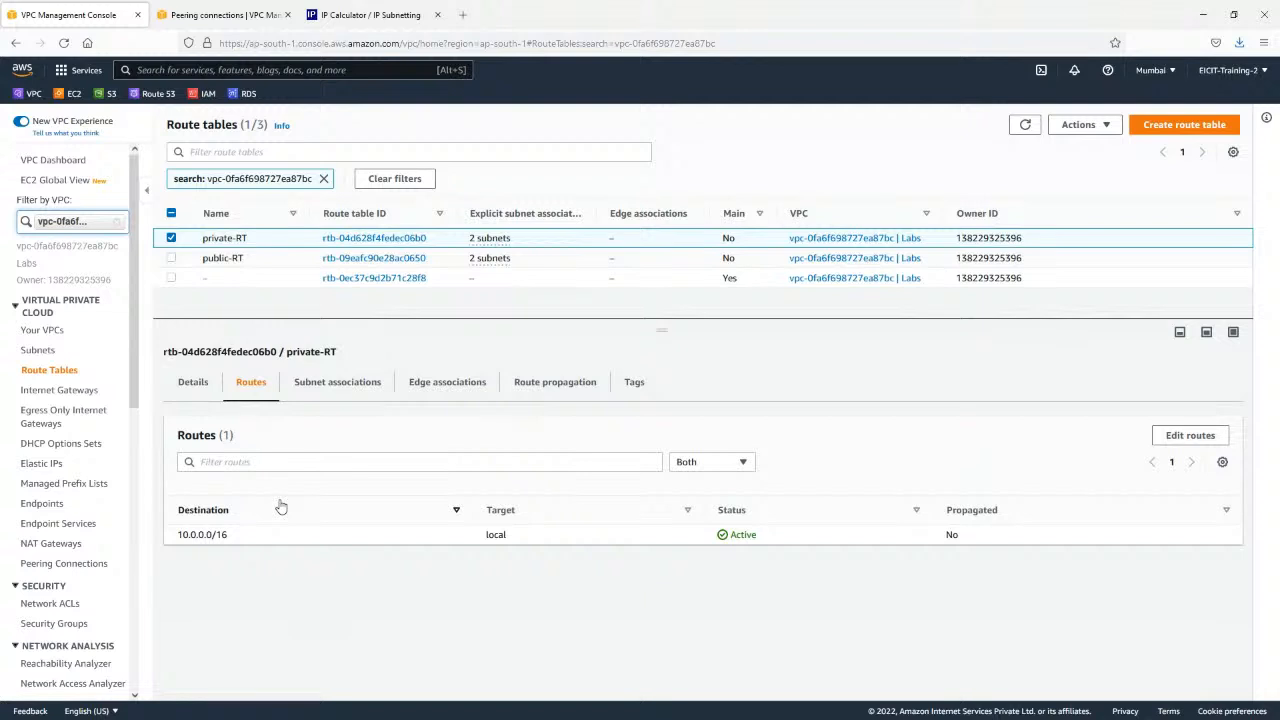
Edit the routes of private-RT and add a route with destination 172.31.0.0/16, checking the accepter CIDR in the N. Virginia peering details.
click(1180, 438)
click(100, 285)
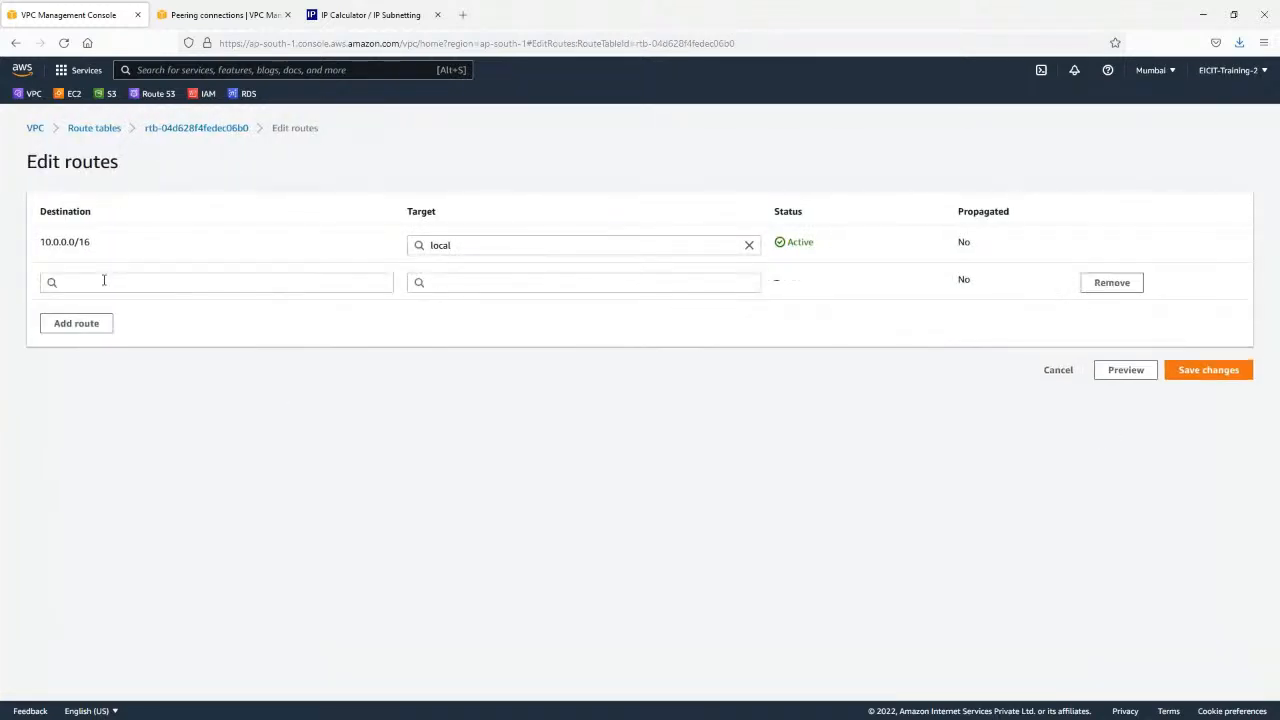
click(103, 280)
text(17)
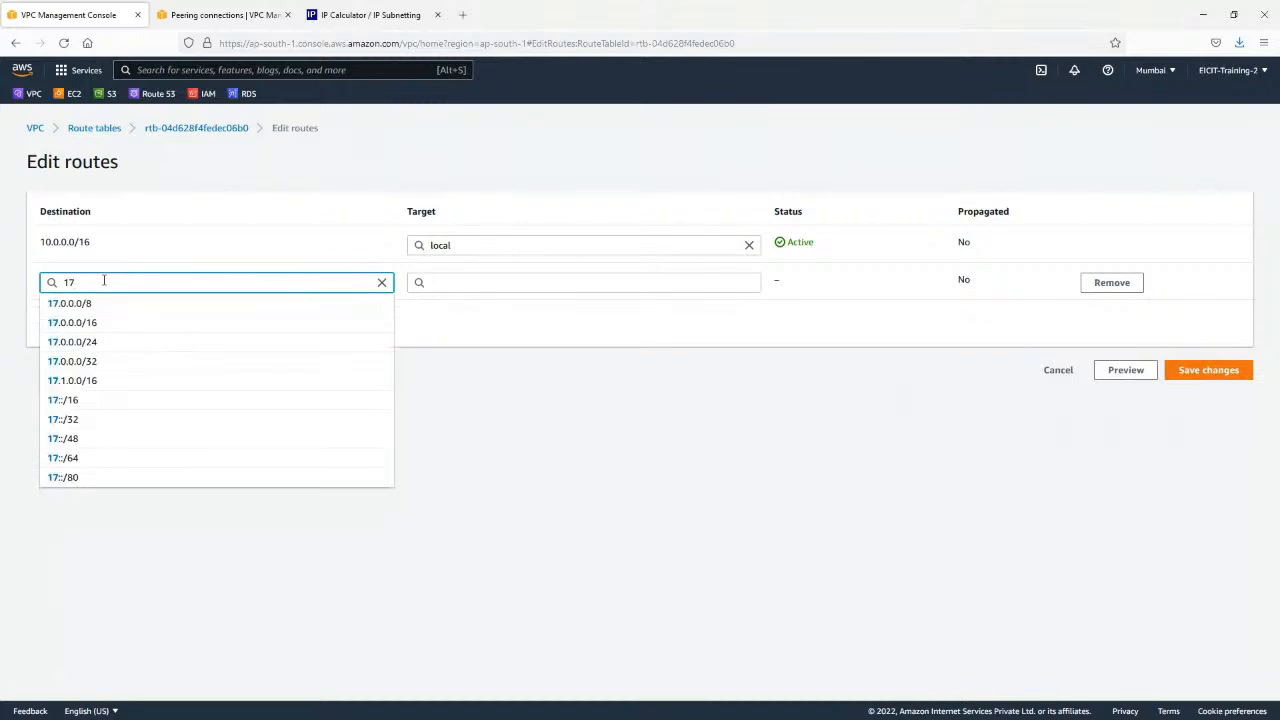
text(2.31)
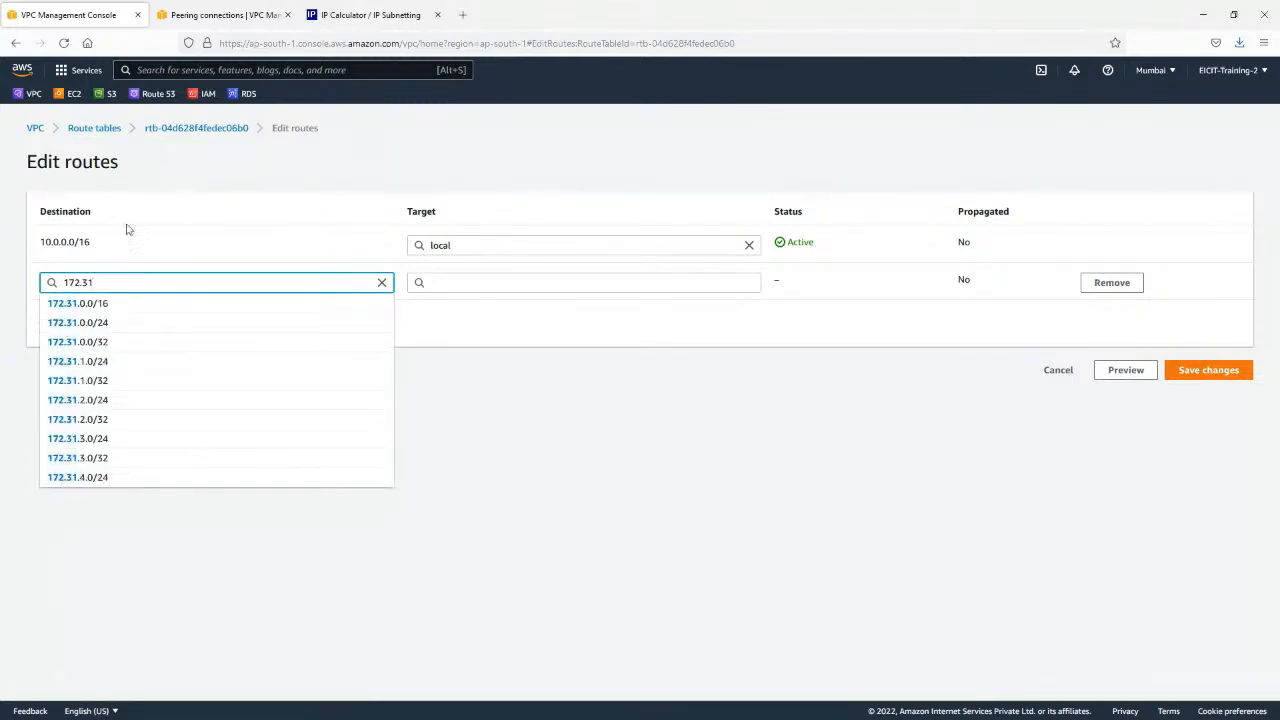
click(195, 14)
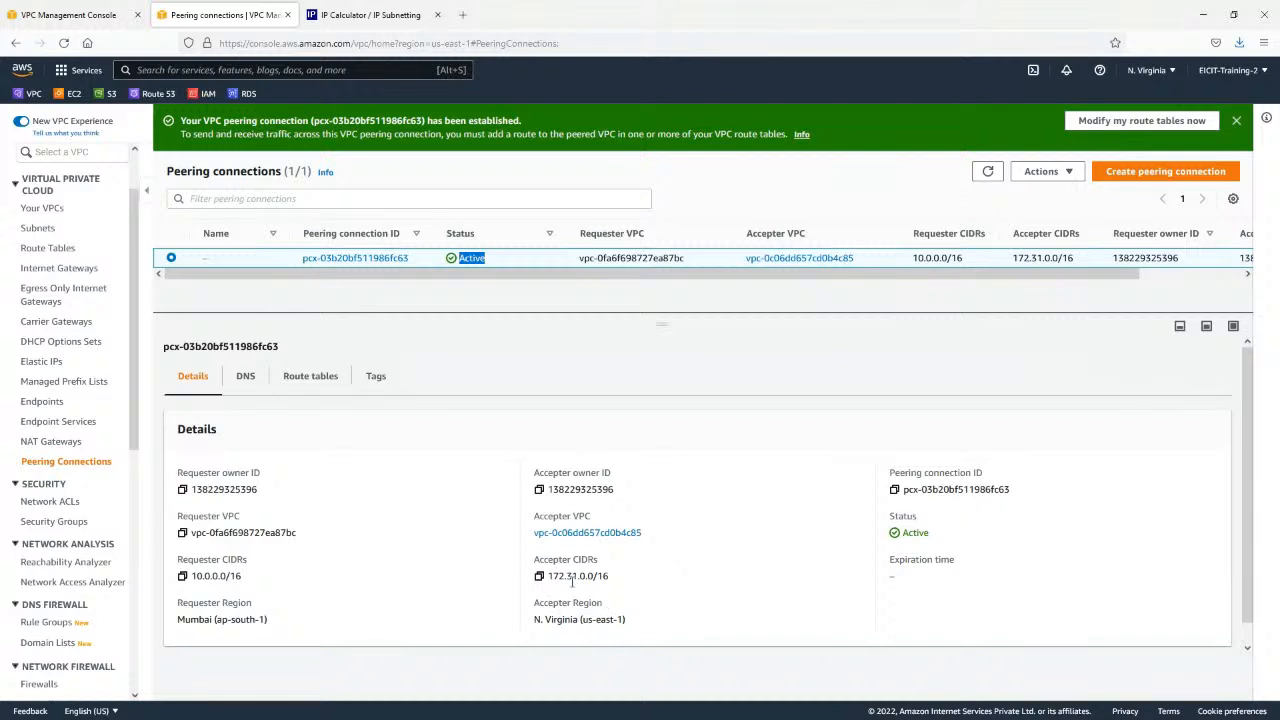
click(70, 14)
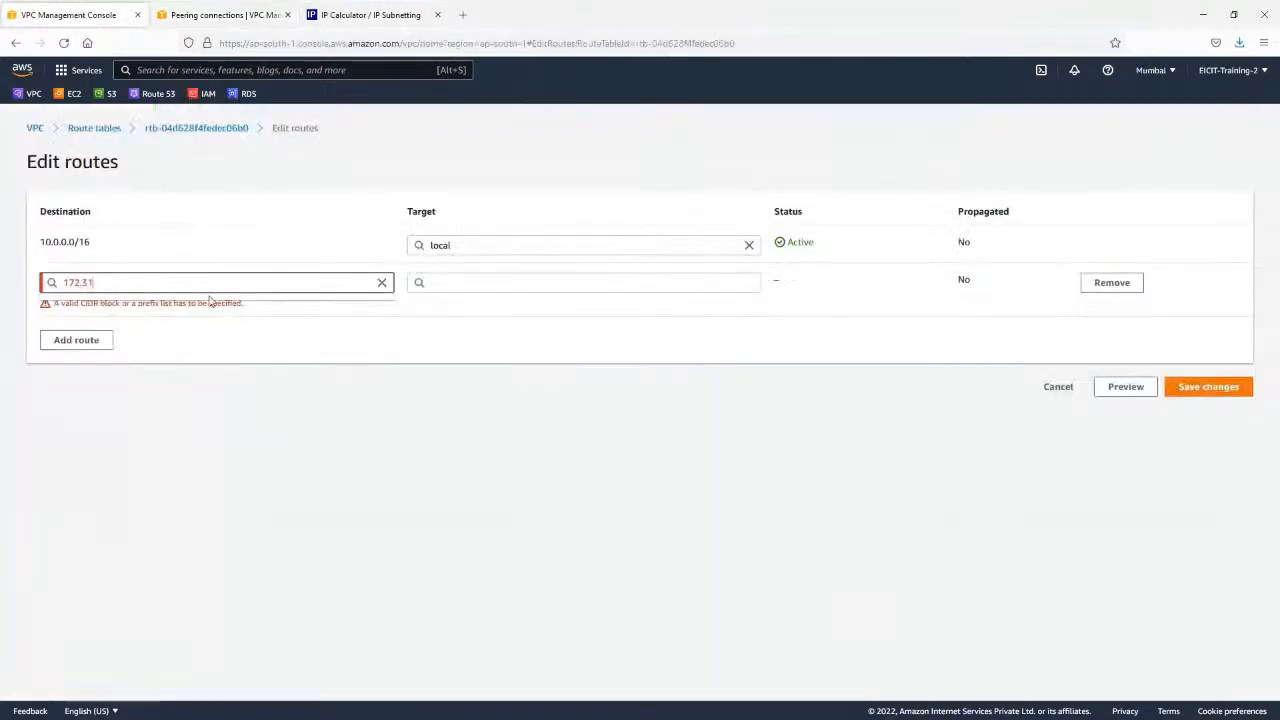
text(.0.0)
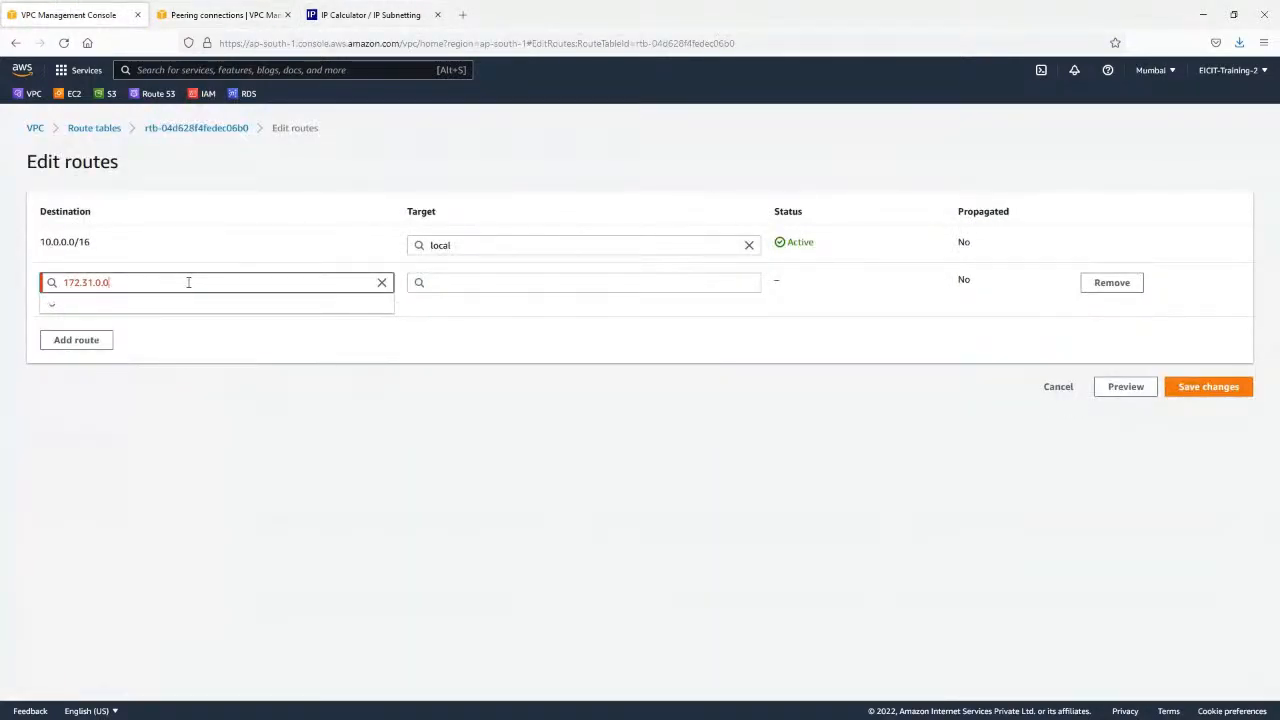
text(/16)
Target the 172.31.0.0/16 route at peering connection pcx-03b20bf511986fc63 (Labs-peer), save the routes and review the new entry.
click(573, 282)
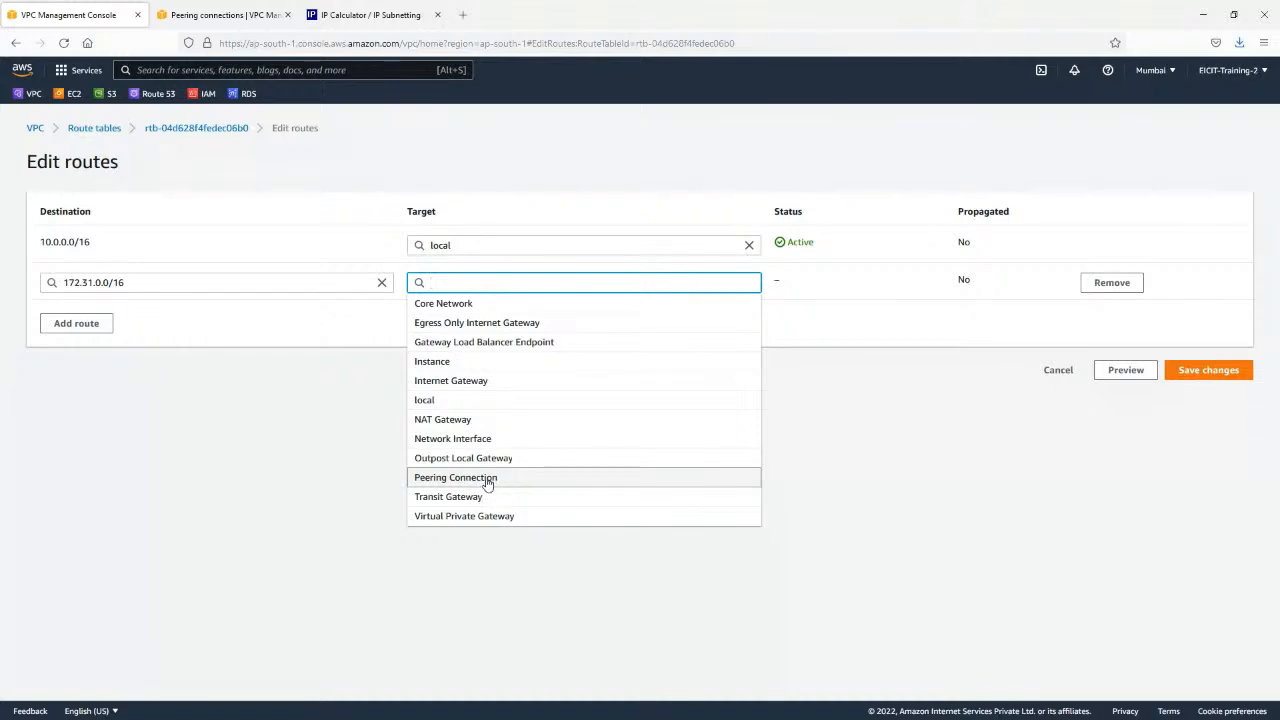
click(517, 482)
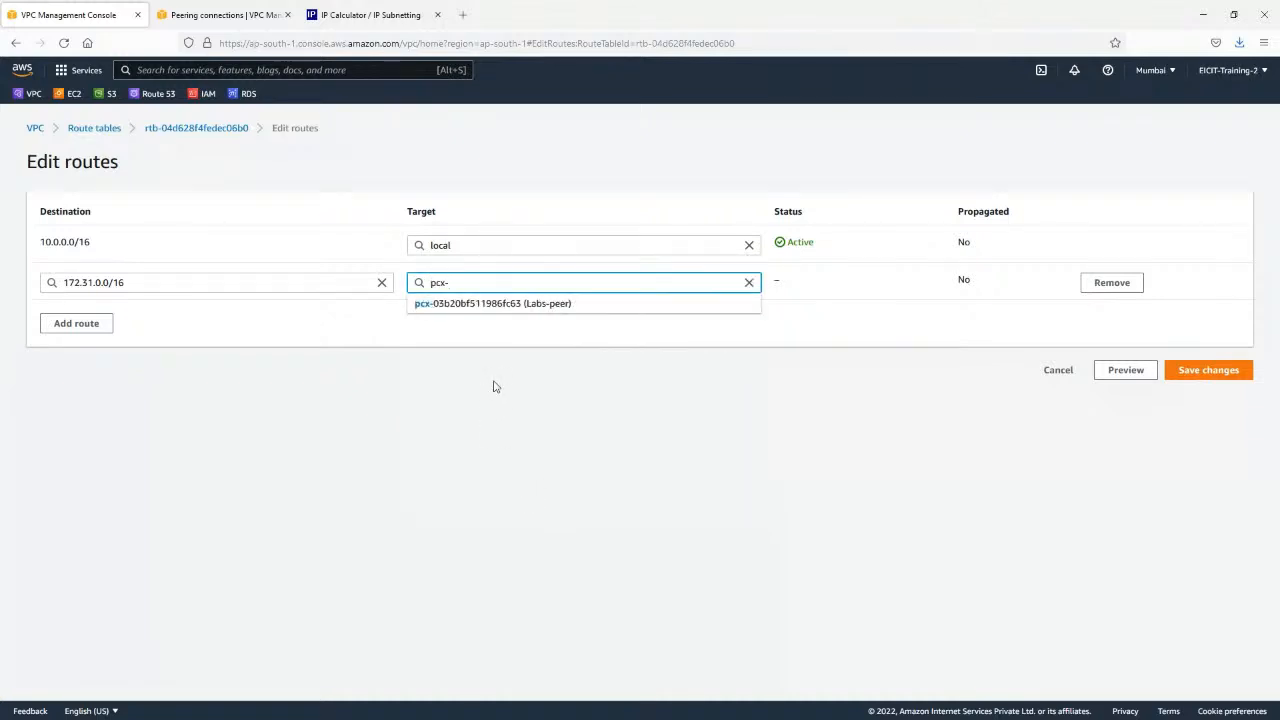
click(507, 303)
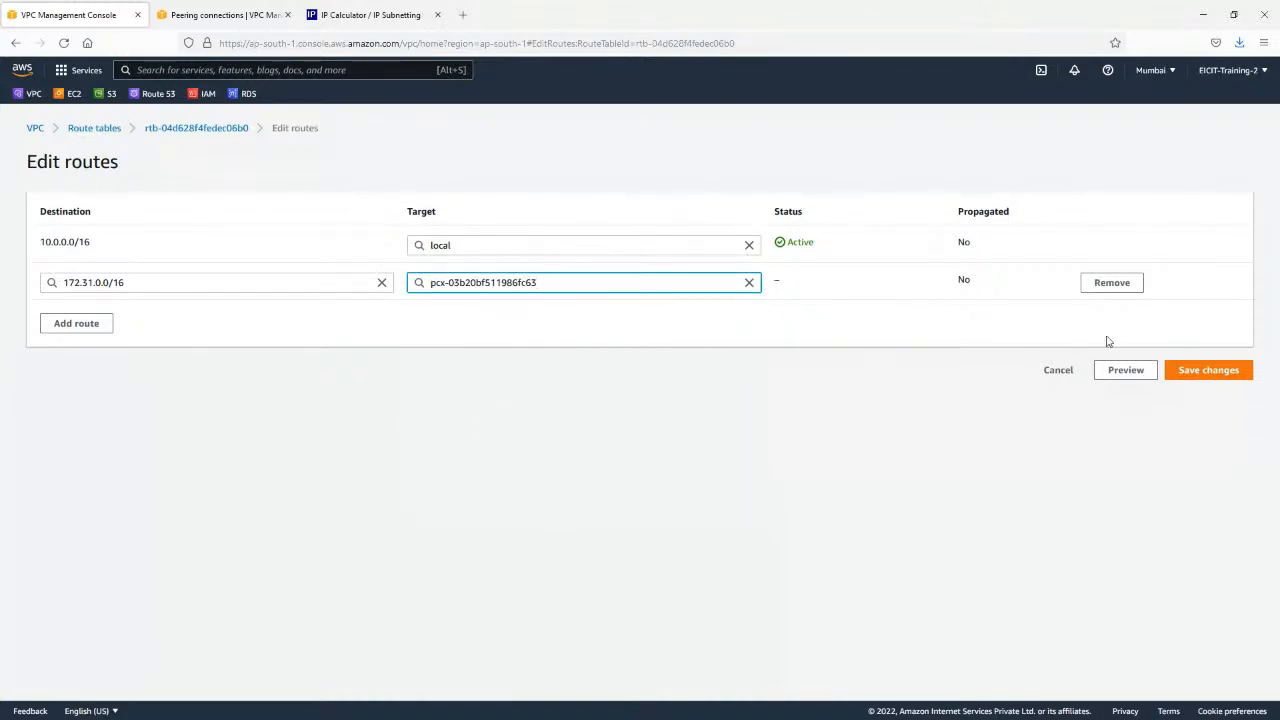
click(1215, 370)
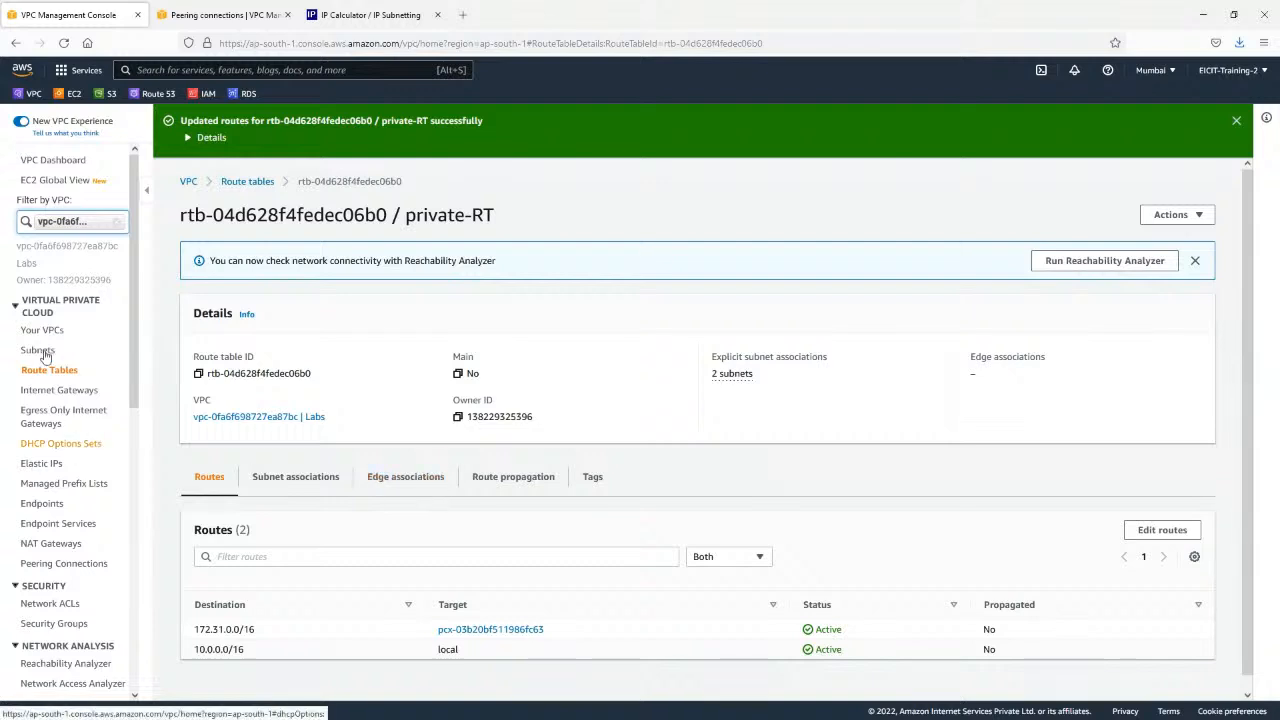
scroll(223, 543, down, 1)
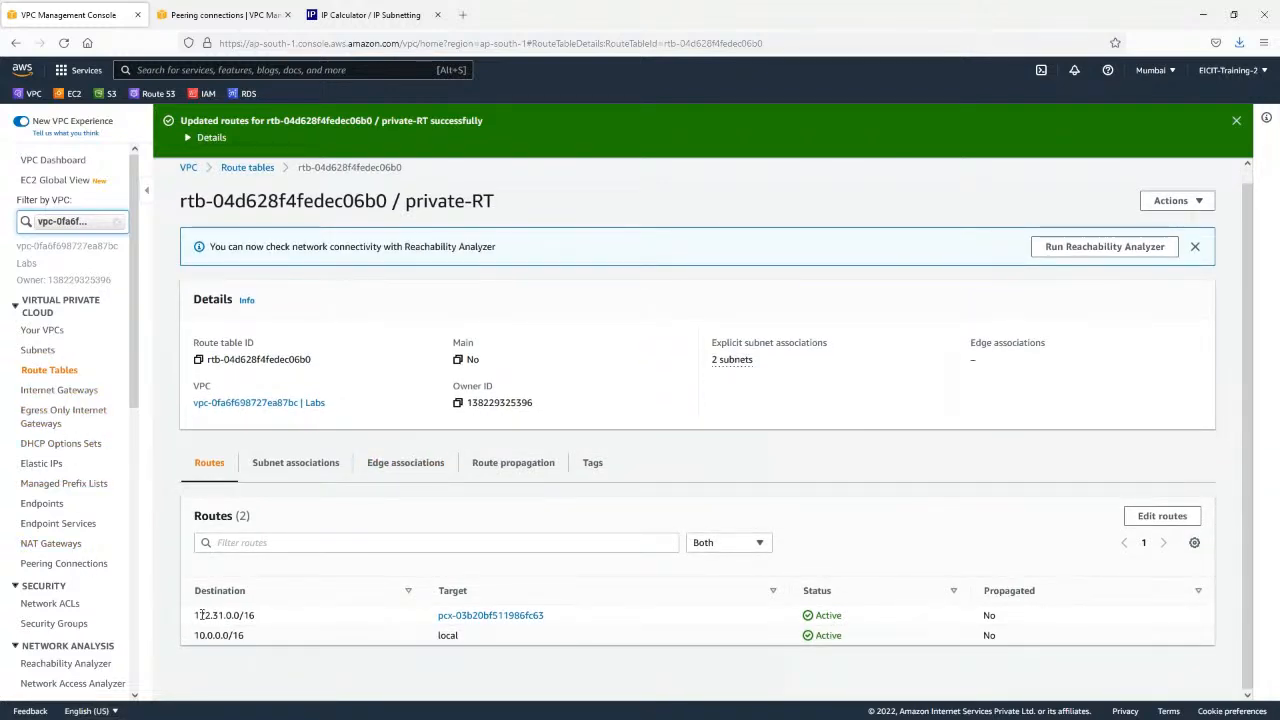
drag(195, 615, 288, 623)
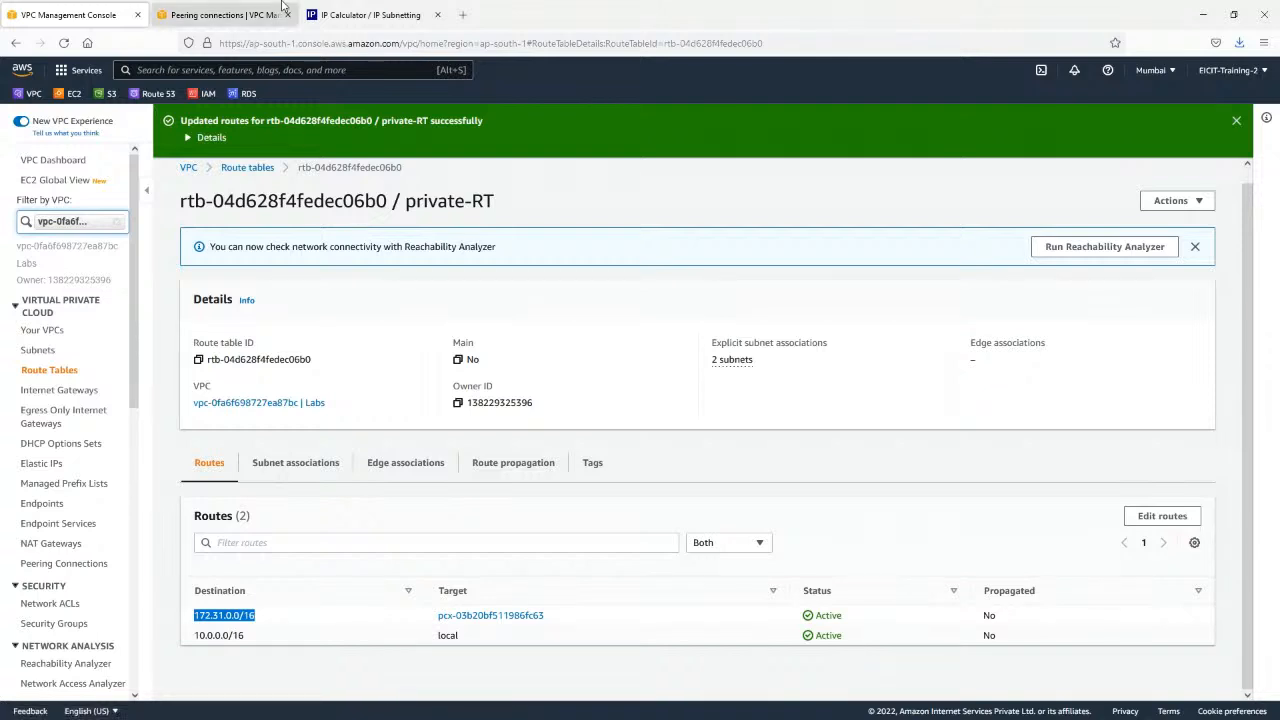
Open the routes of the main route table belonging to vpc-0c06dd657cd0b4c85 in the N. Virginia console.
click(234, 10)
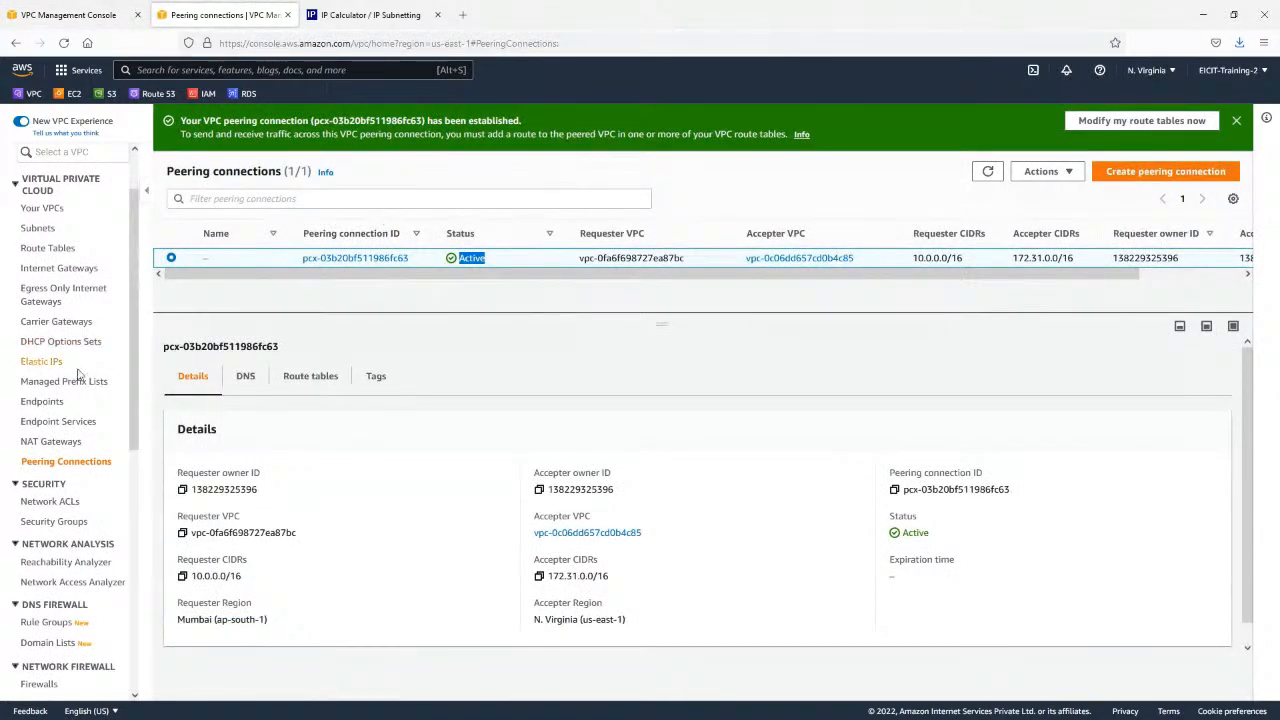
click(49, 249)
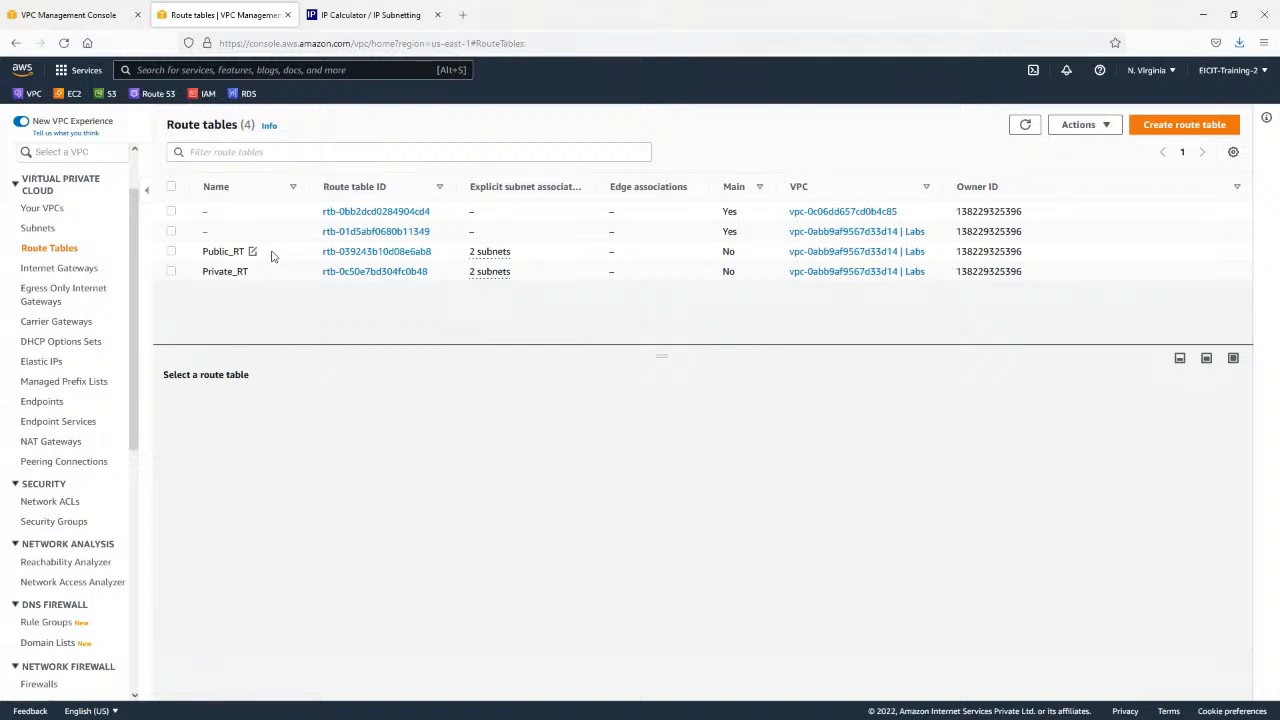
click(448, 236)
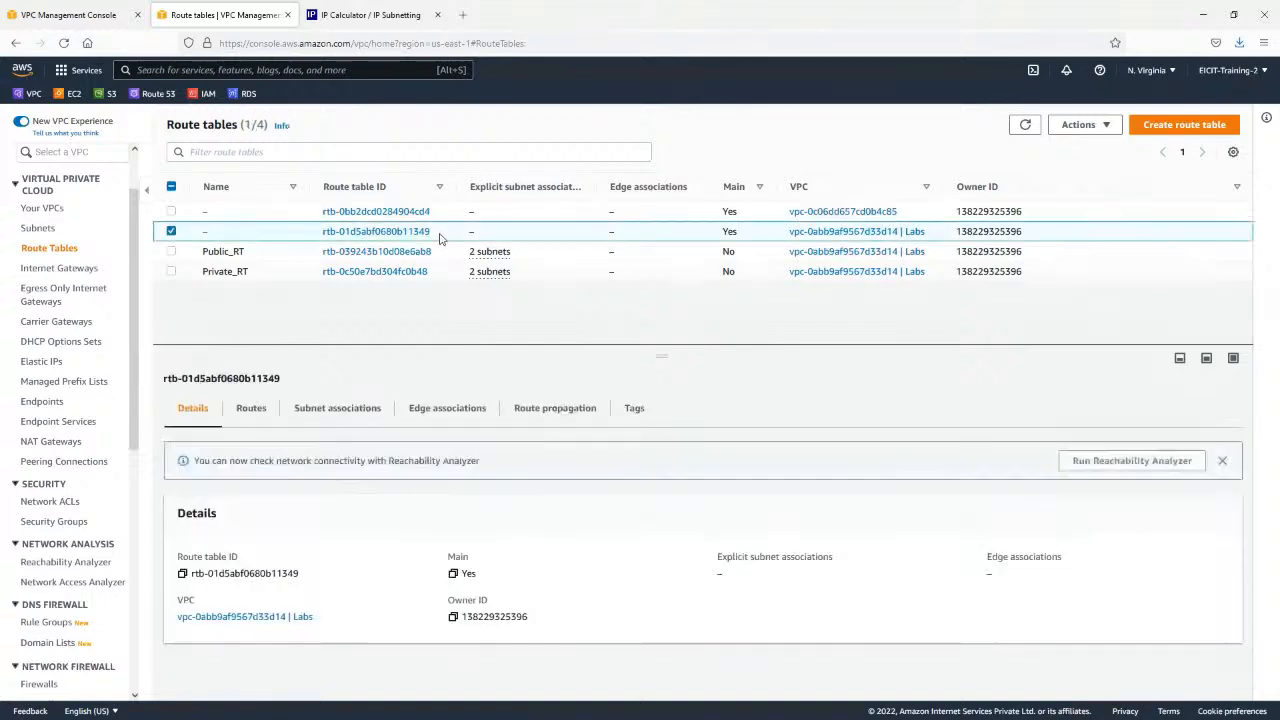
click(771, 216)
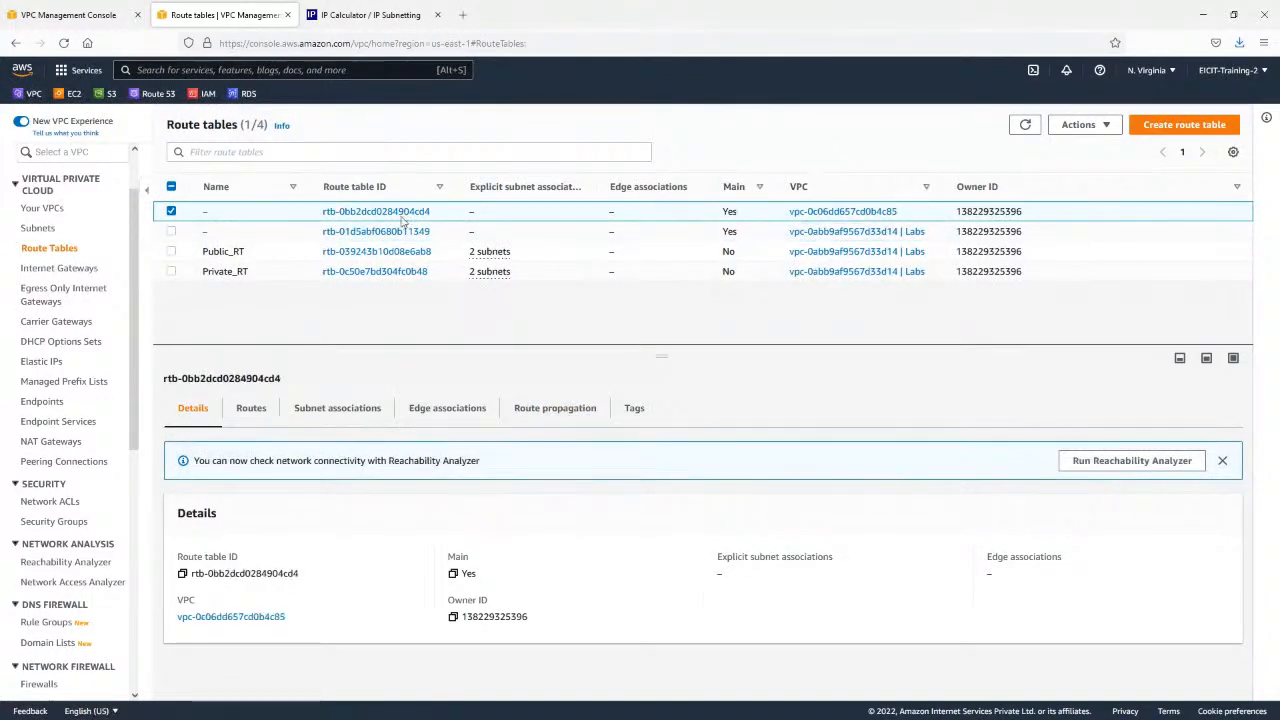
click(251, 408)
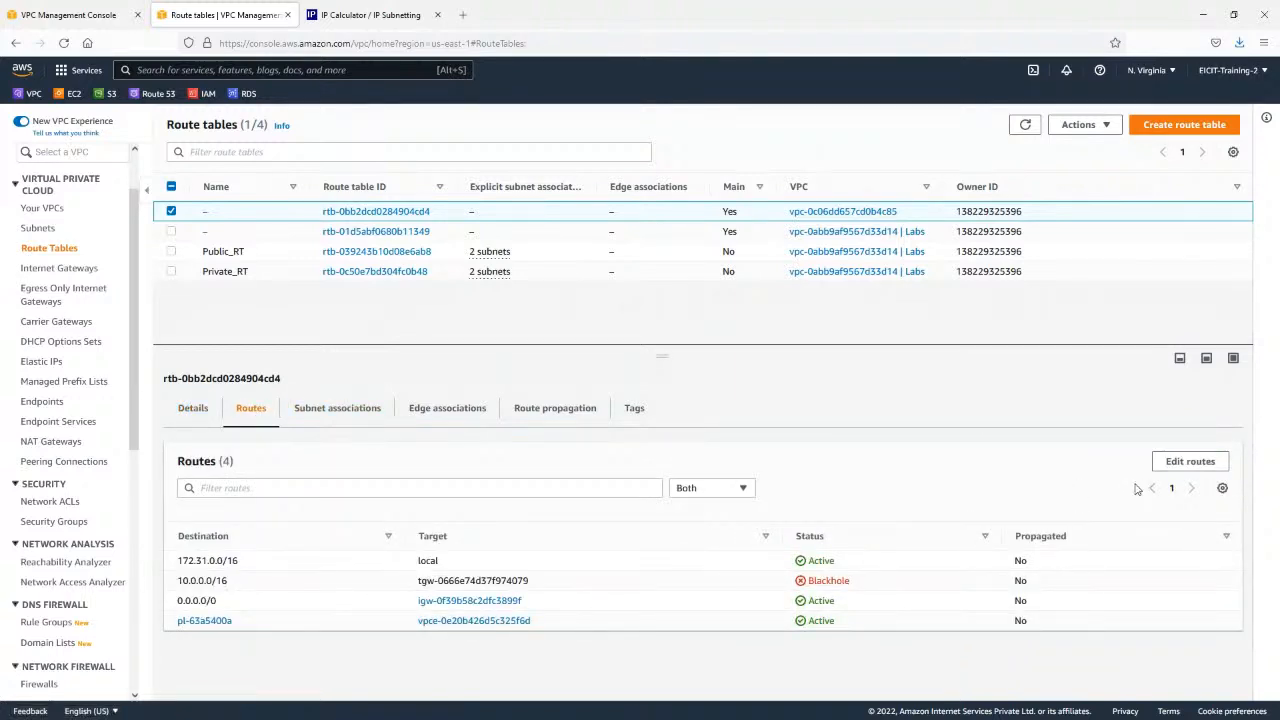
Edit the main route table's routes and remove the blackhole 10.0.0.0/16 route to the transit gateway.
click(1192, 461)
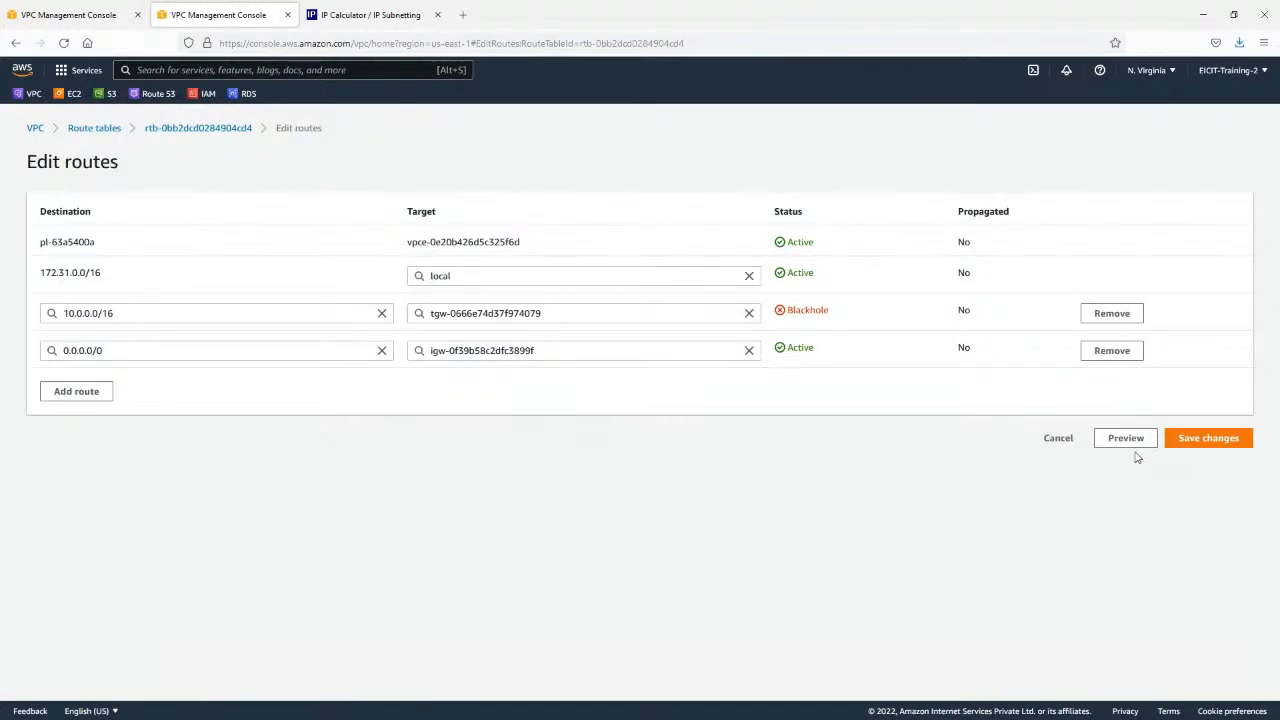
double_click(821, 314)
double_click(822, 311)
click(1108, 318)
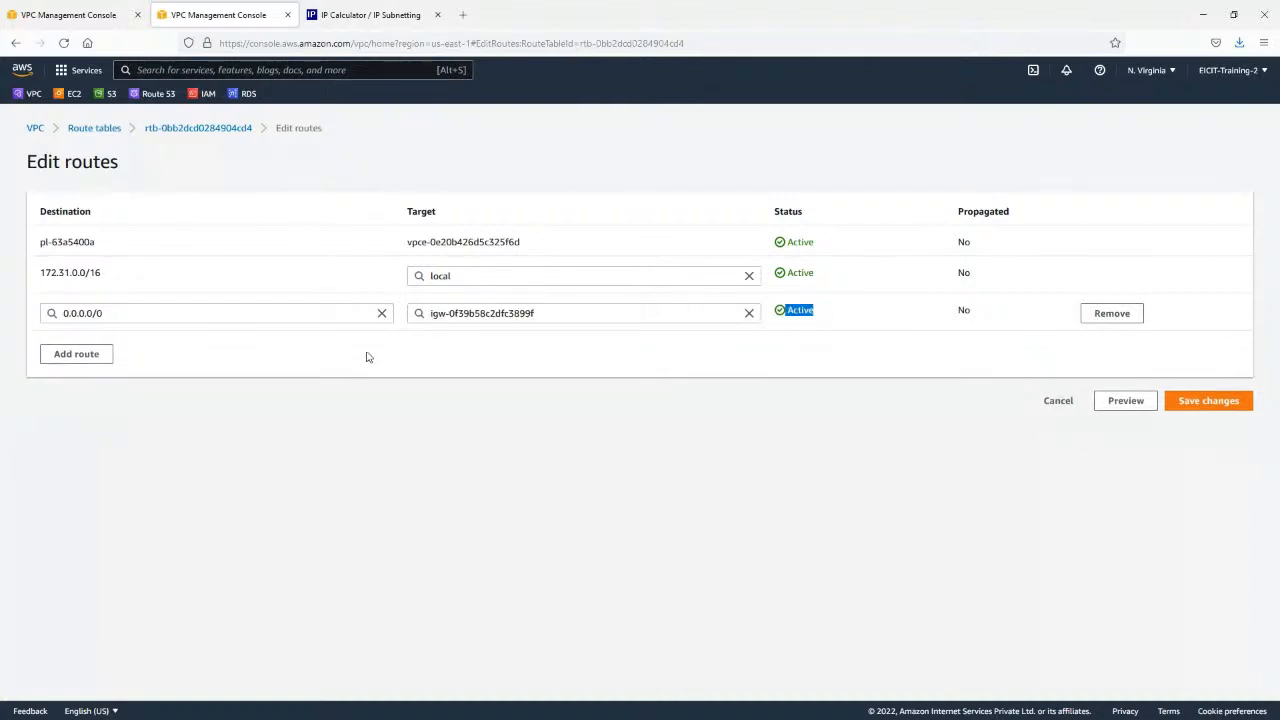
click(366, 356)
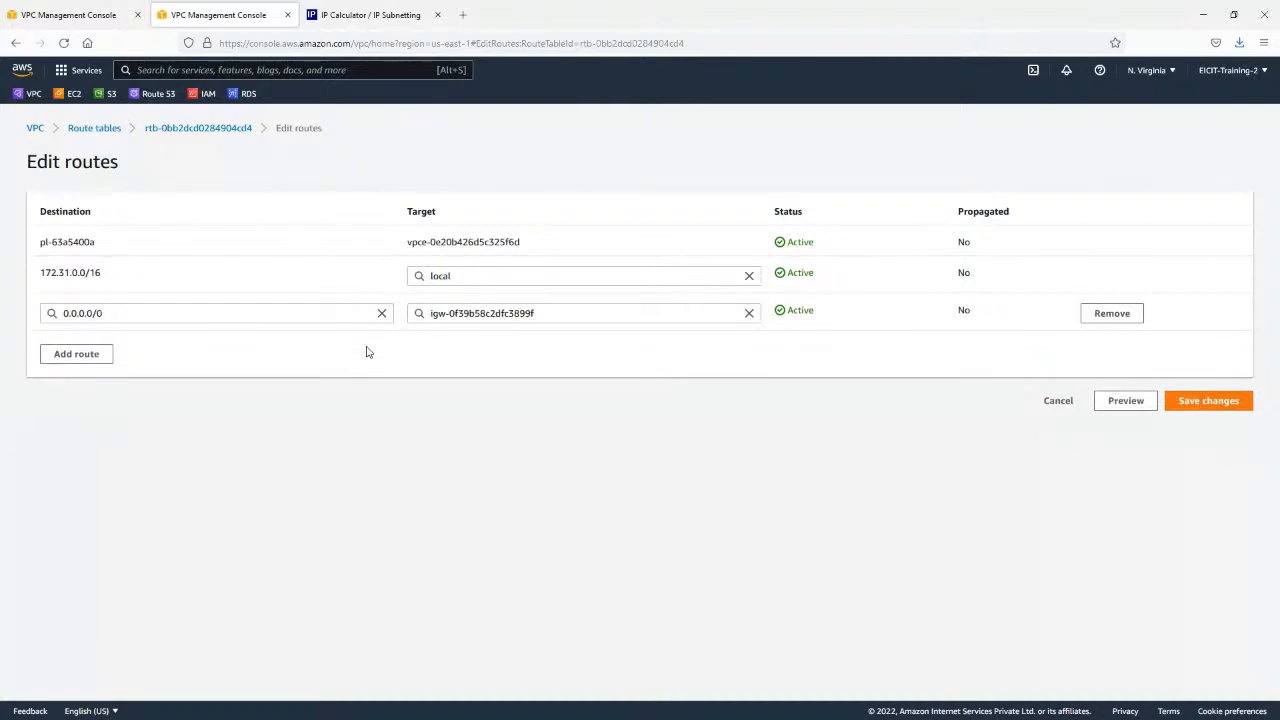
Add a new route with destination 10.0.0.0/16 to the N. Virginia main route table.
click(72, 357)
click(116, 345)
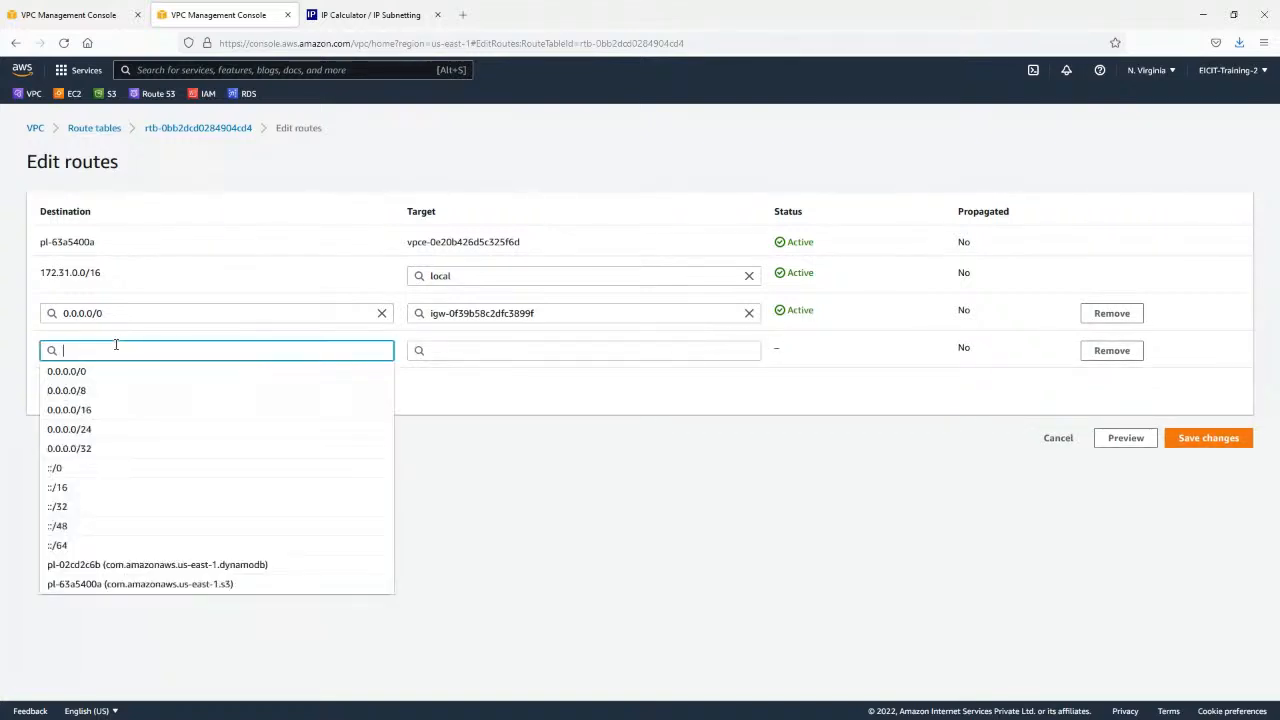
text(10.0)
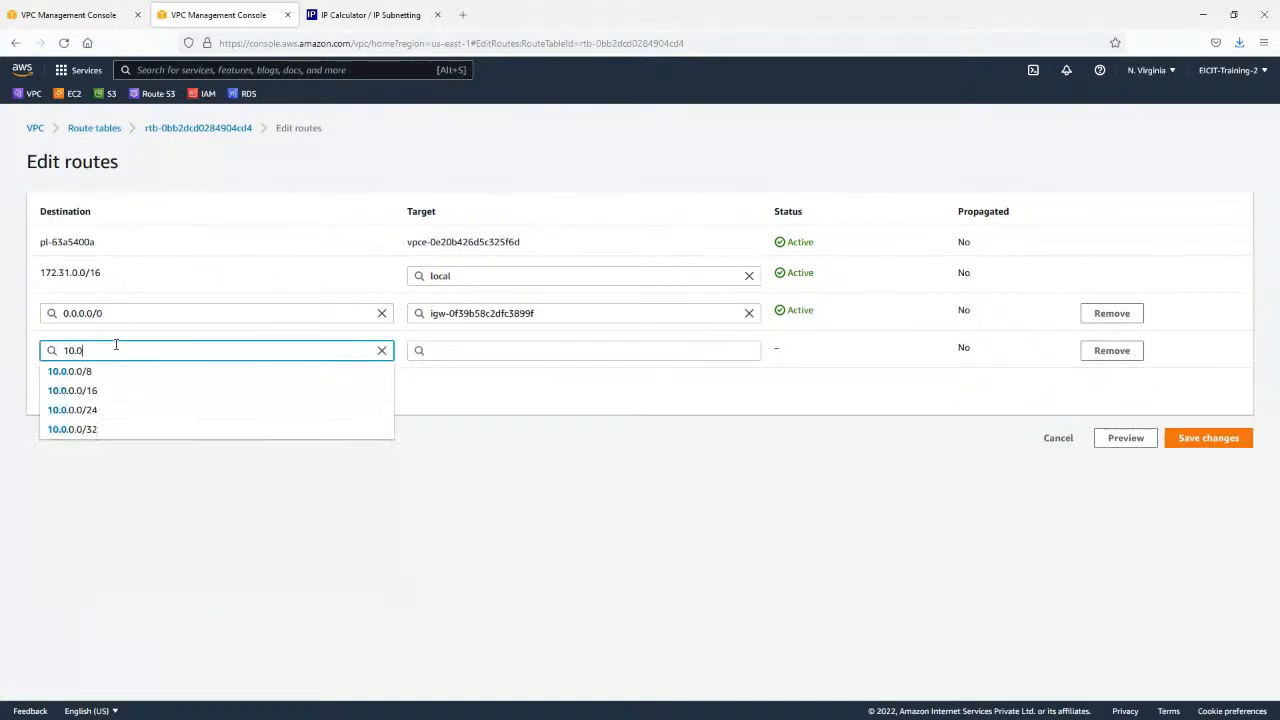
text(.0.0/16)
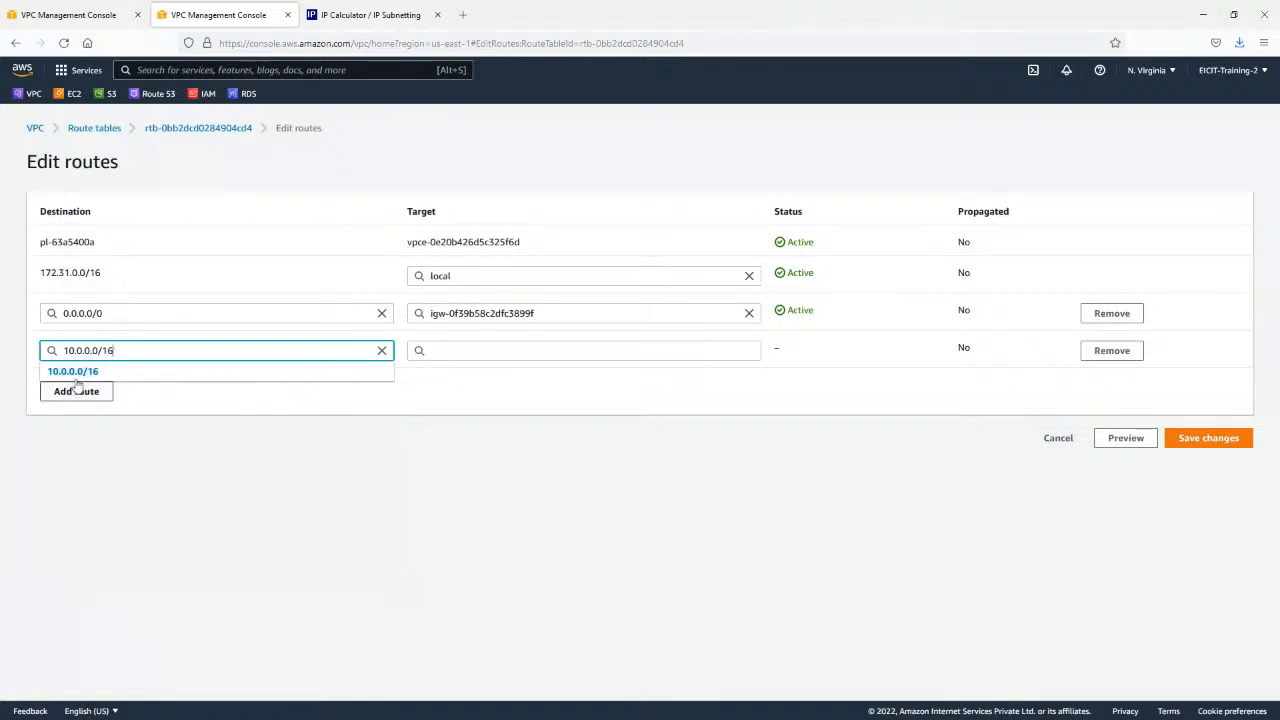
click(78, 372)
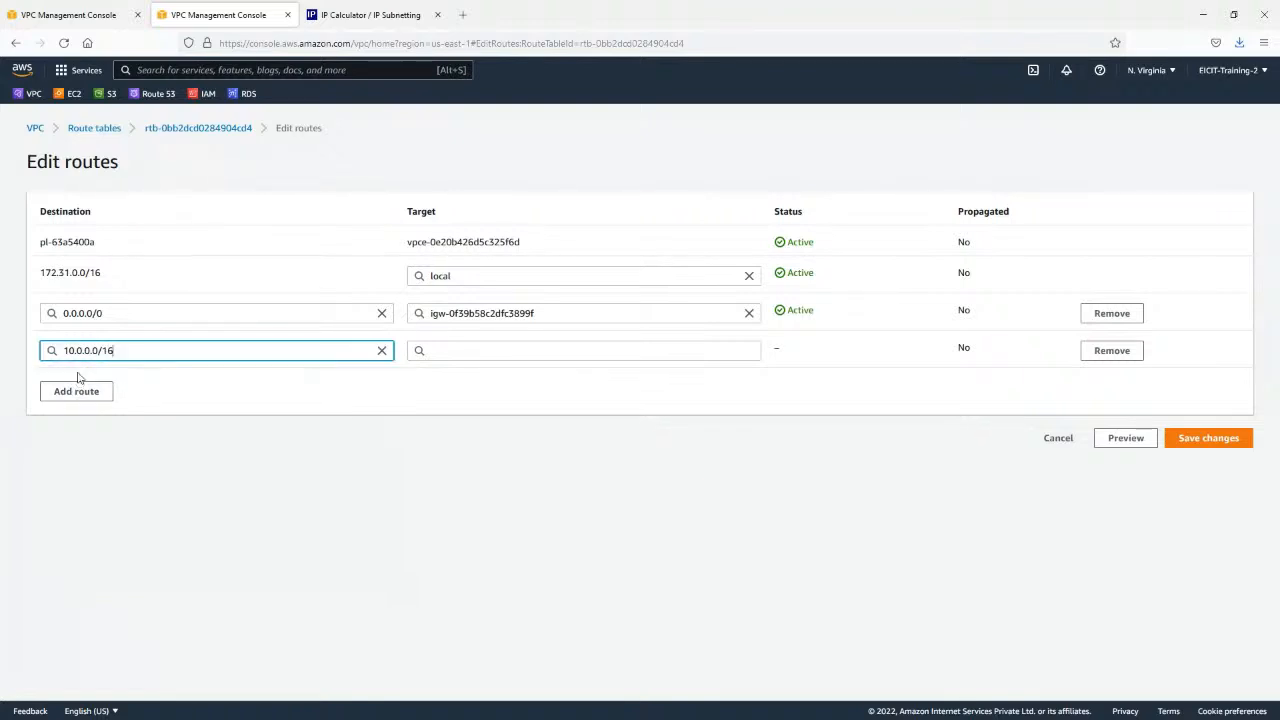
Target the 10.0.0.0/16 route at peering connection pcx-03b20bf511986fc63, save the routes and review the updated list.
click(468, 345)
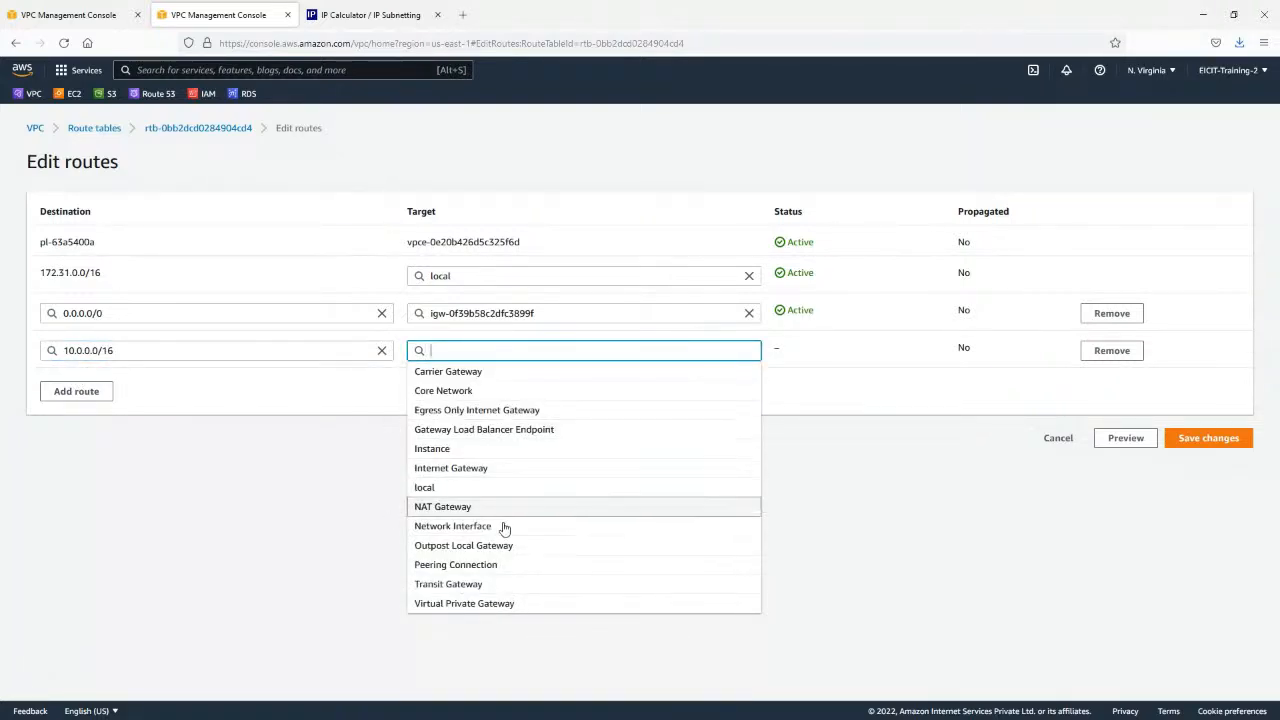
click(483, 568)
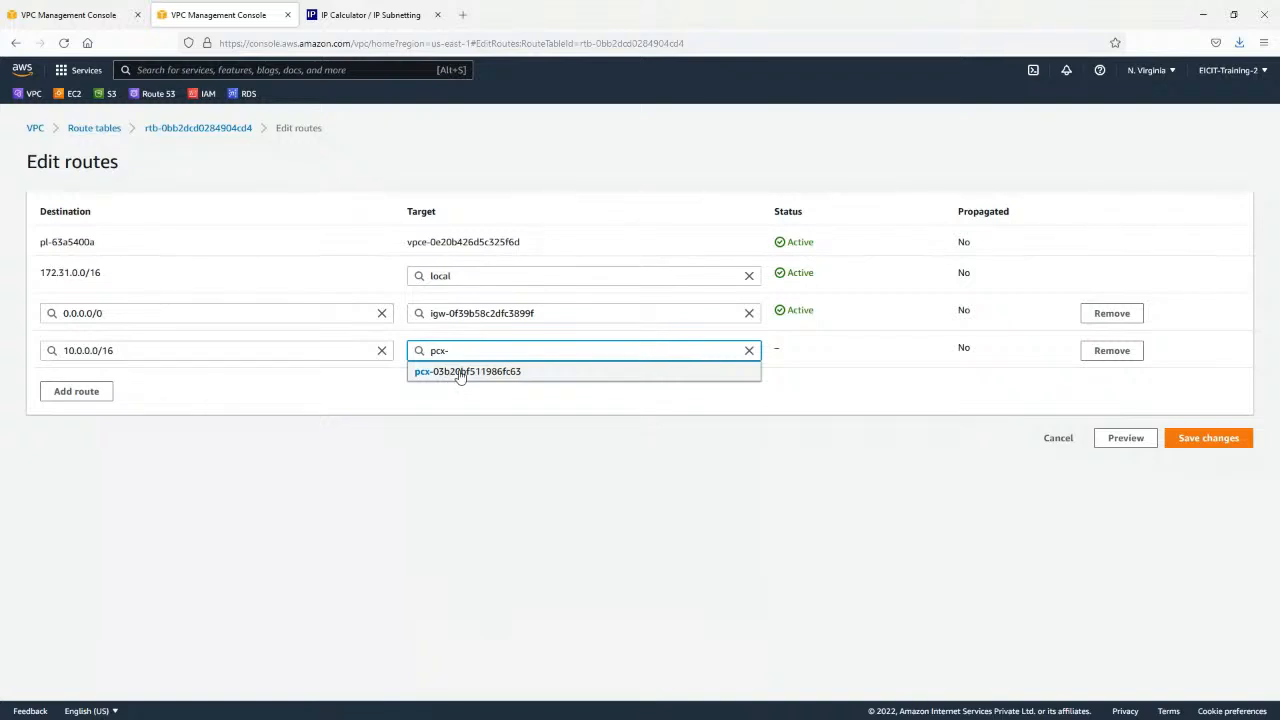
click(458, 372)
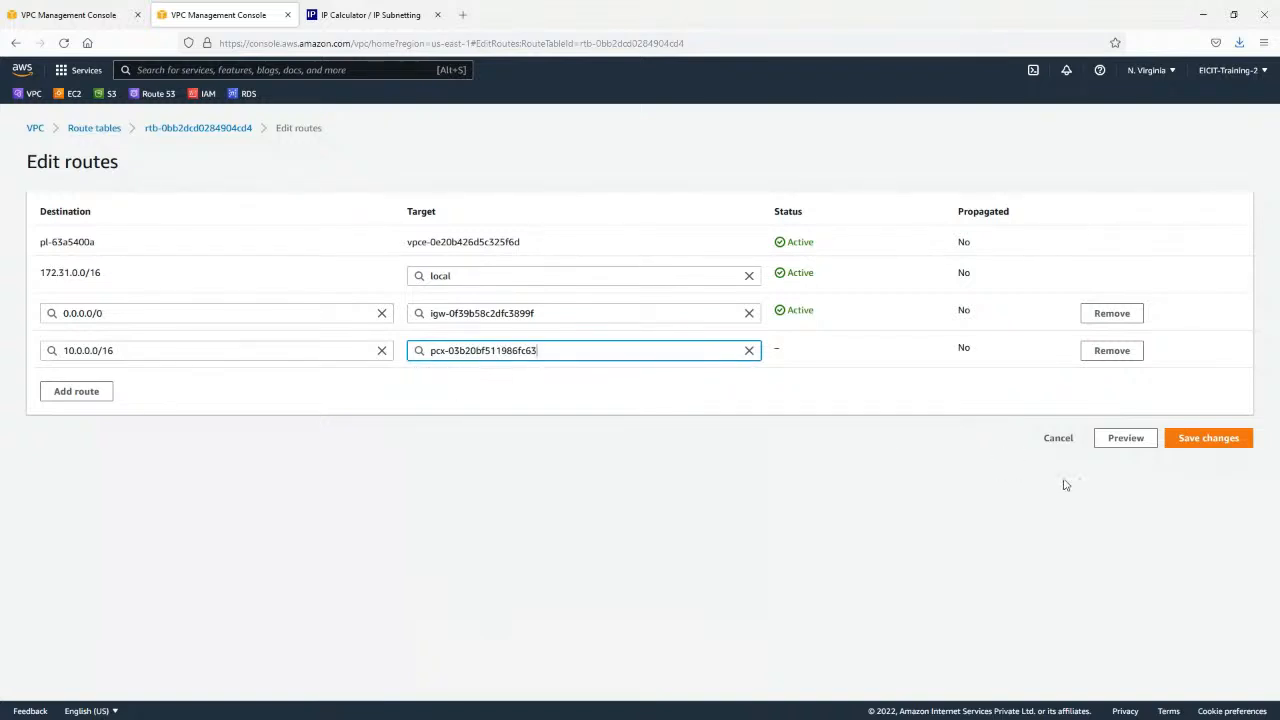
click(1222, 440)
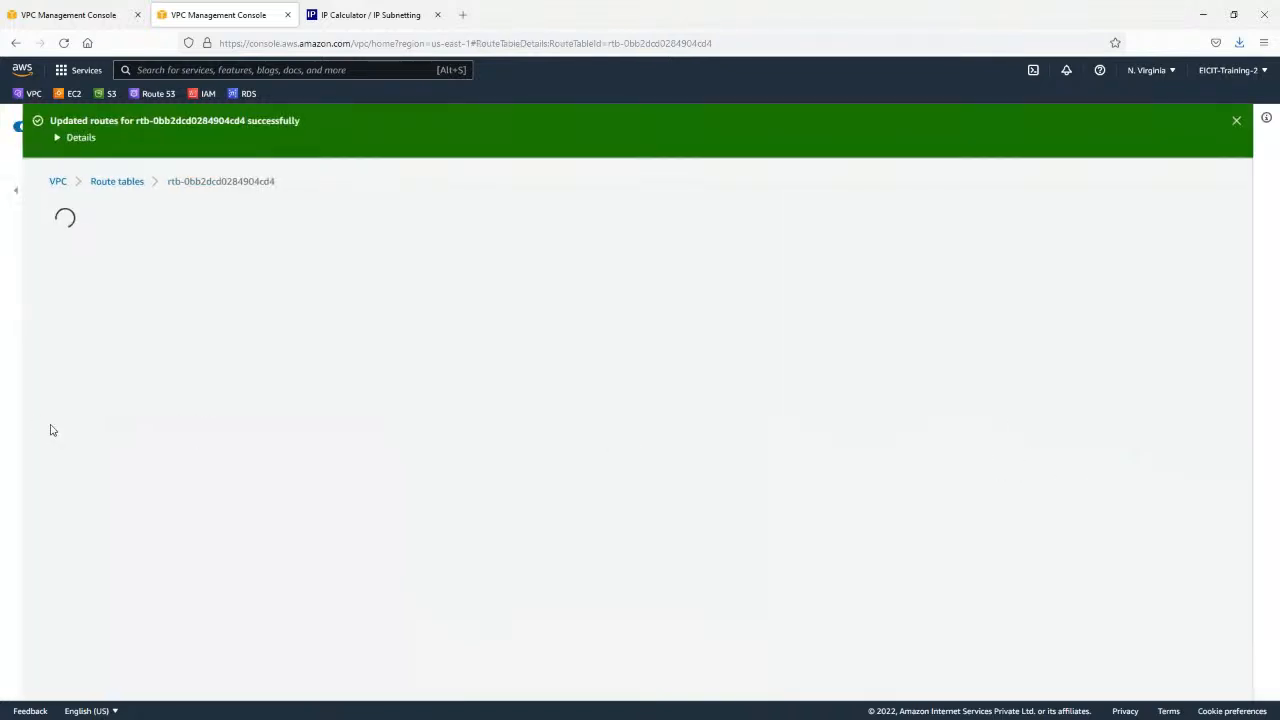
scroll(323, 302, down, 1)
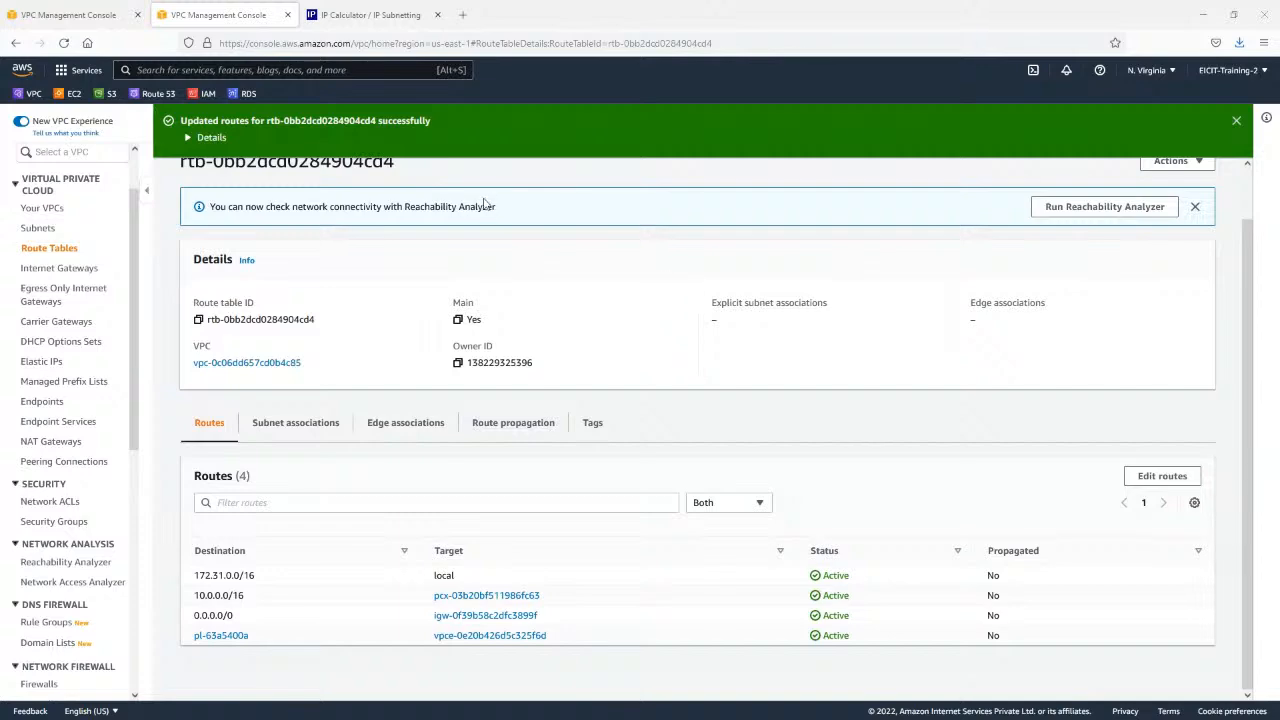
Minimize the browser to return to the VPC Peering slide show and erase all ink annotations on the slide.
click(1204, 15)
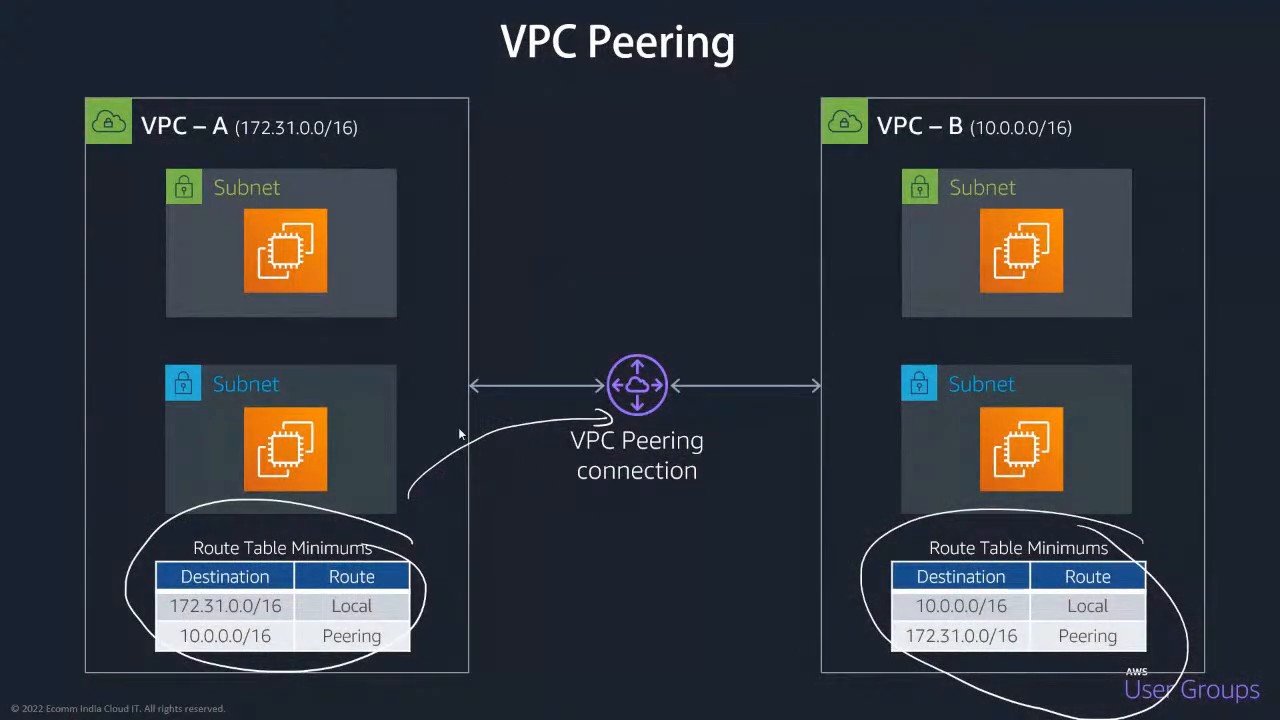
key(e)
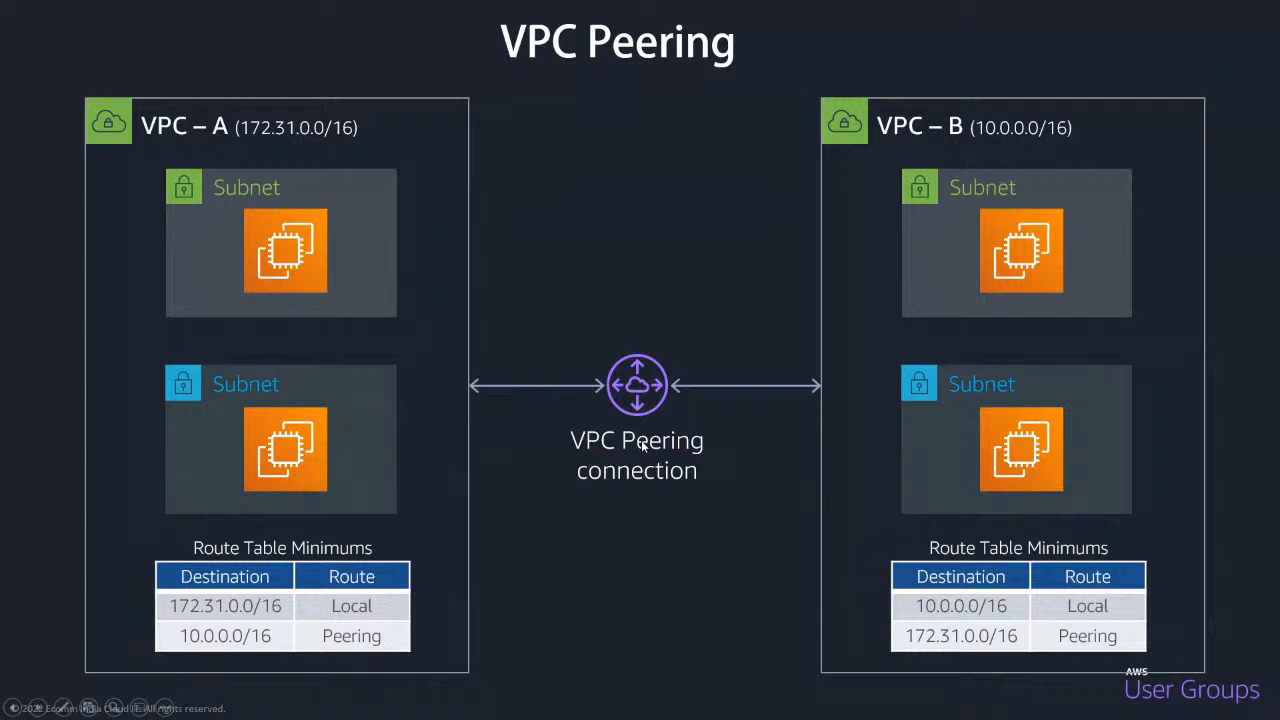
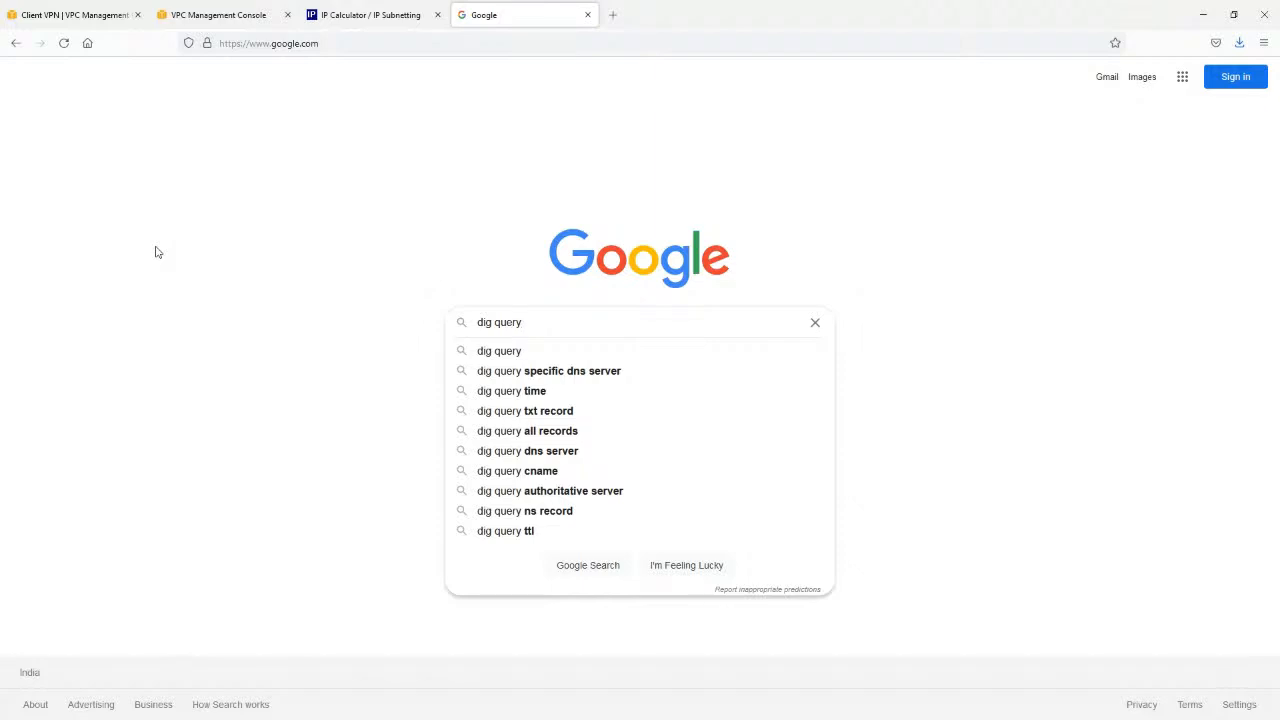
Search Google for "dig query" and open the Google Apps Toolbox Dig (DNS lookup) result in a new tab.
key(Down)
key(Return)
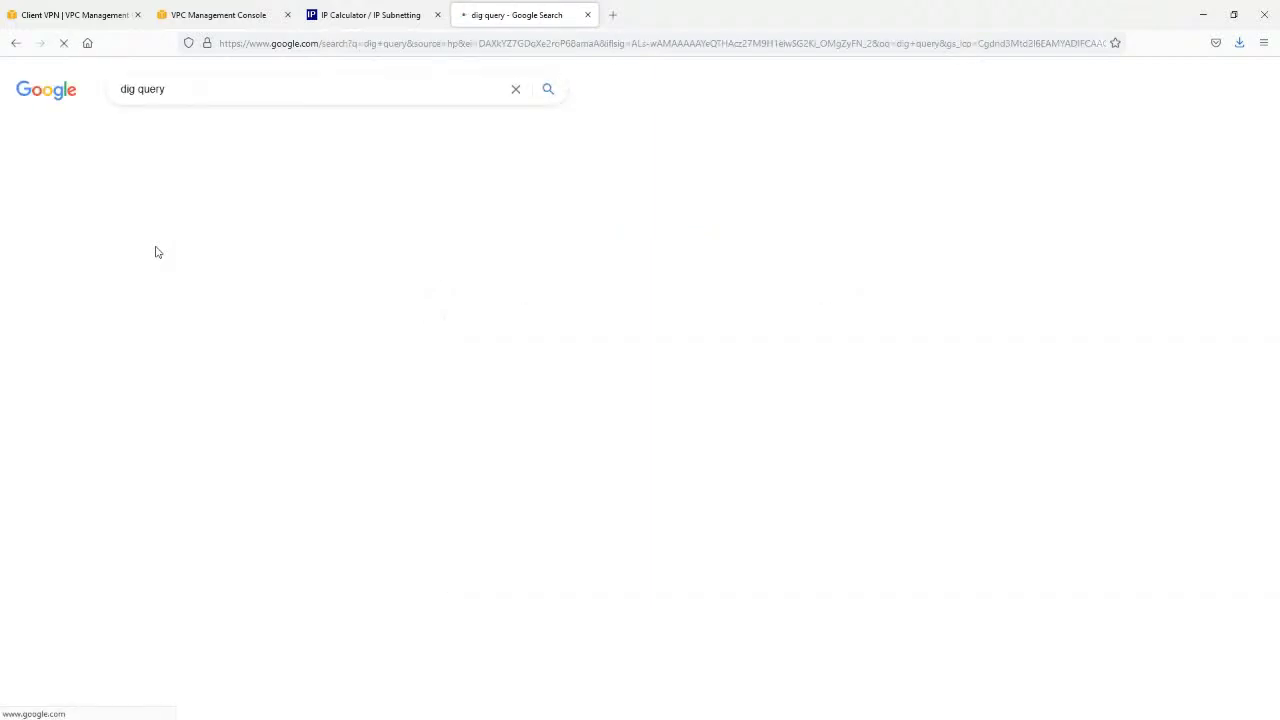
scroll(66, 434, down, 3)
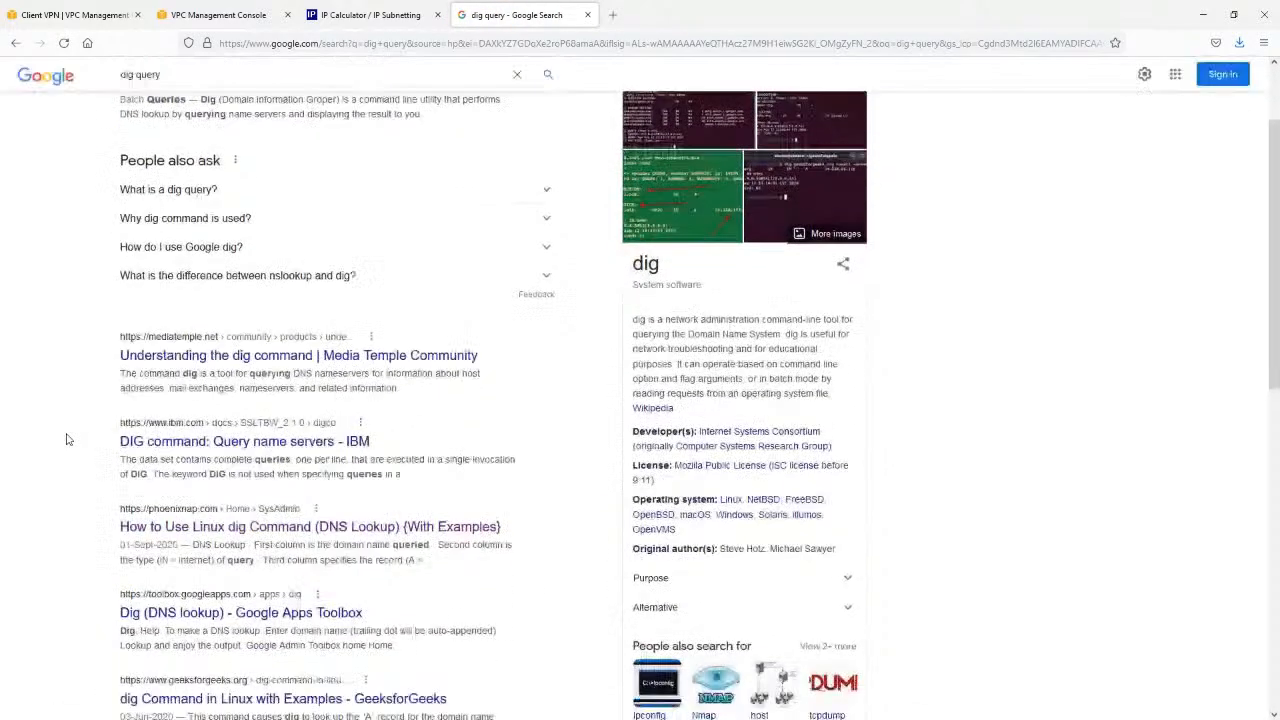
scroll(67, 438, down, 4)
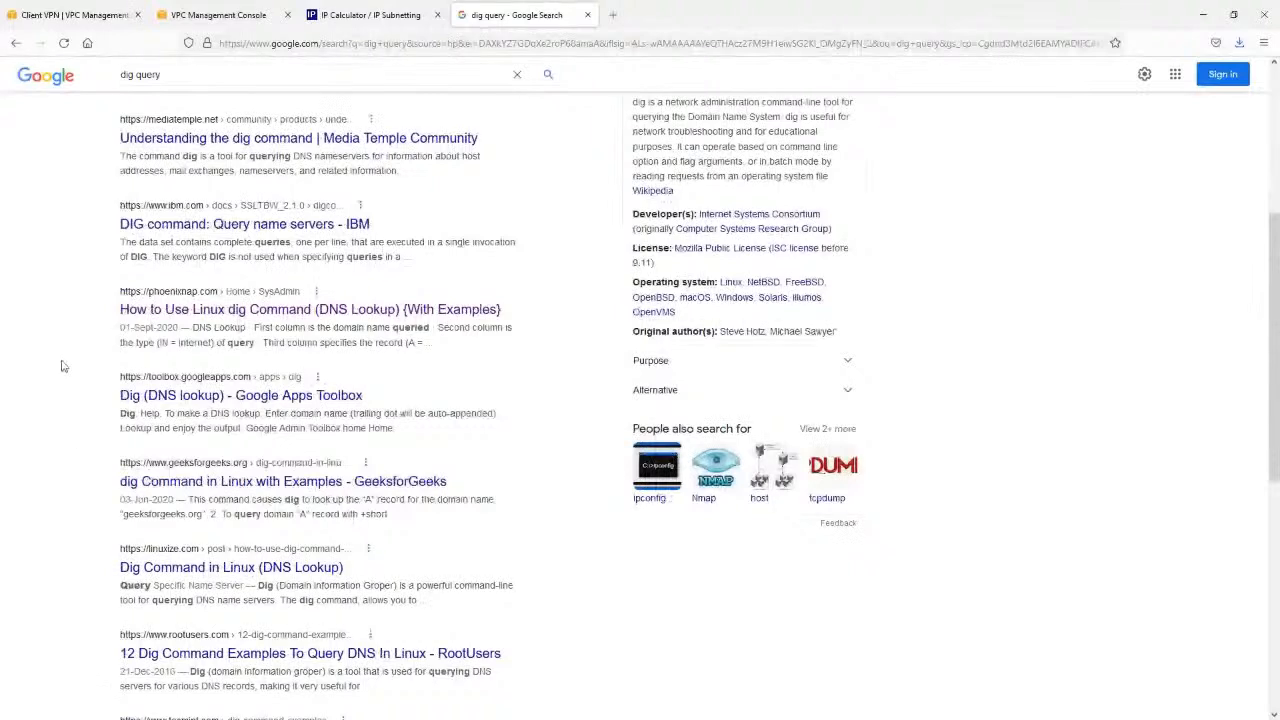
right_click(178, 401)
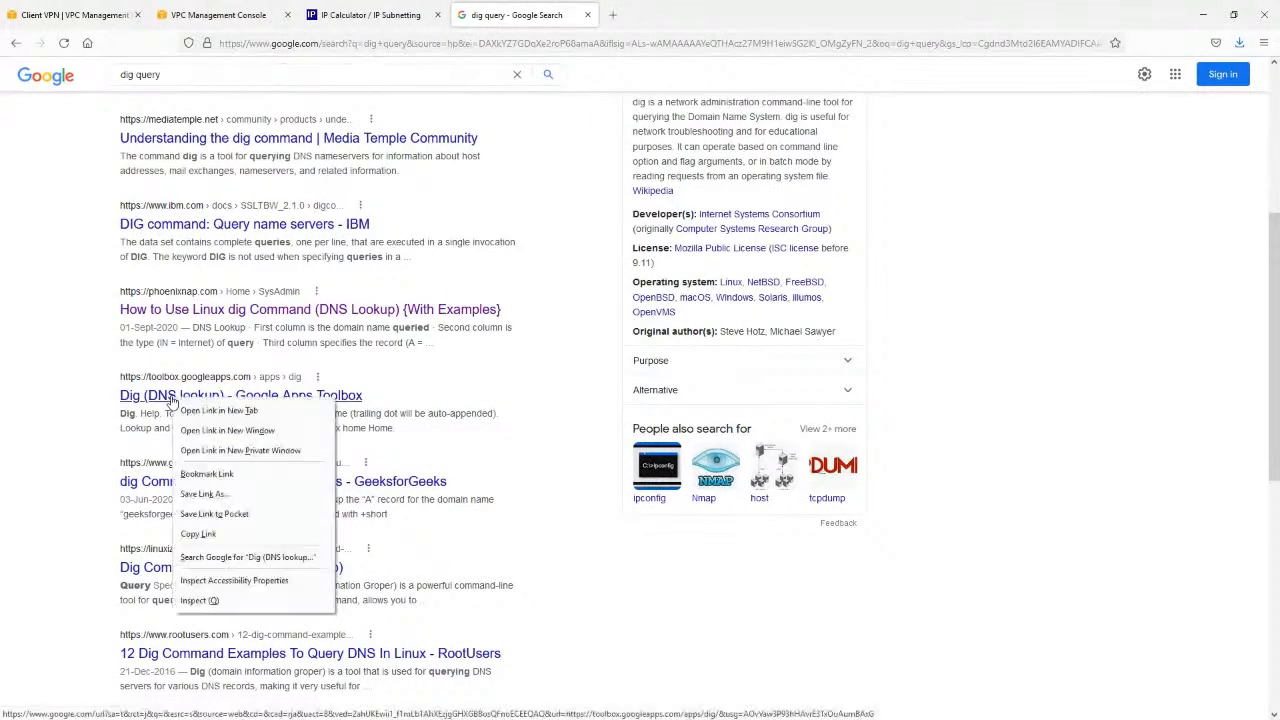
click(210, 410)
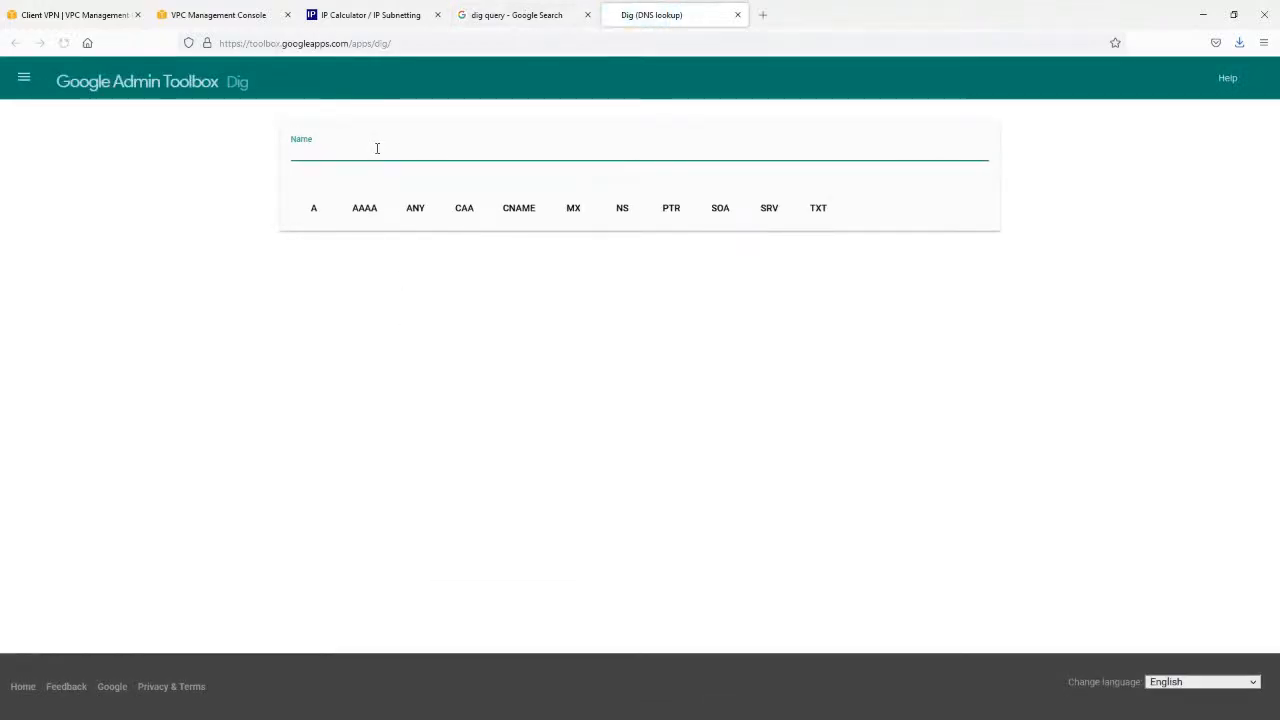
Return to the Google results, search for "dns query flow" and look through the results.
click(475, 15)
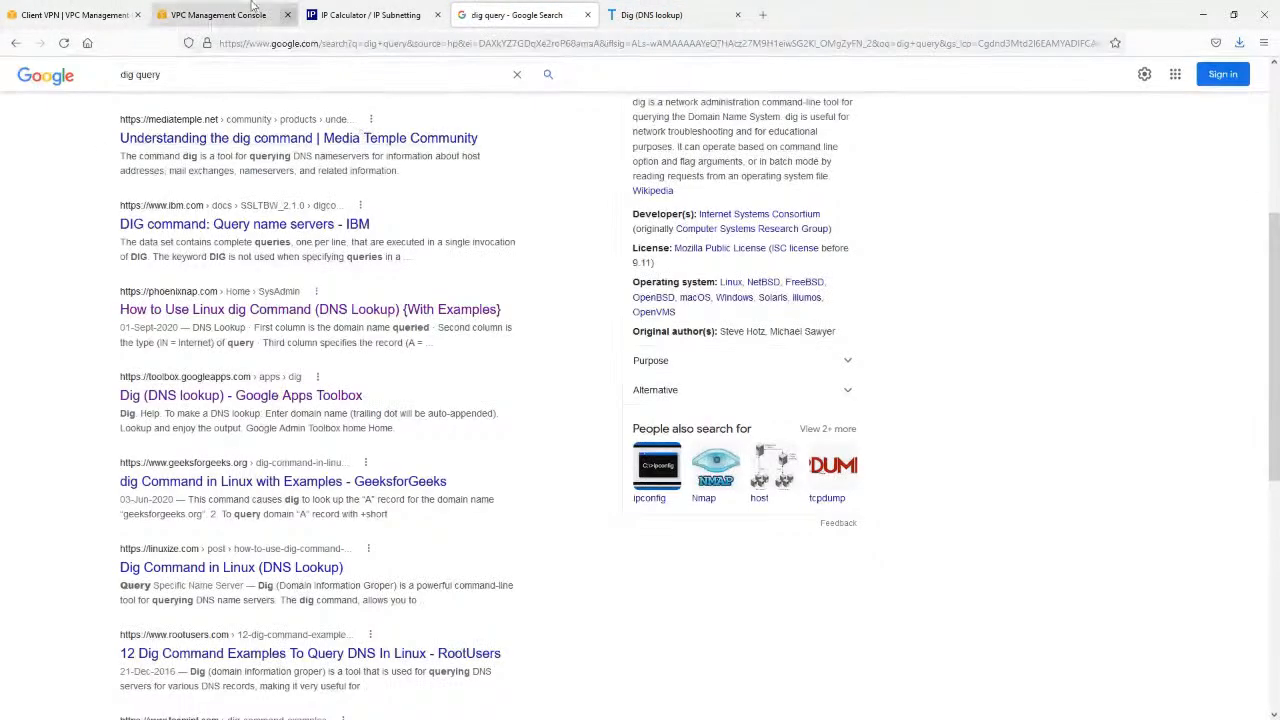
triple_click(125, 75)
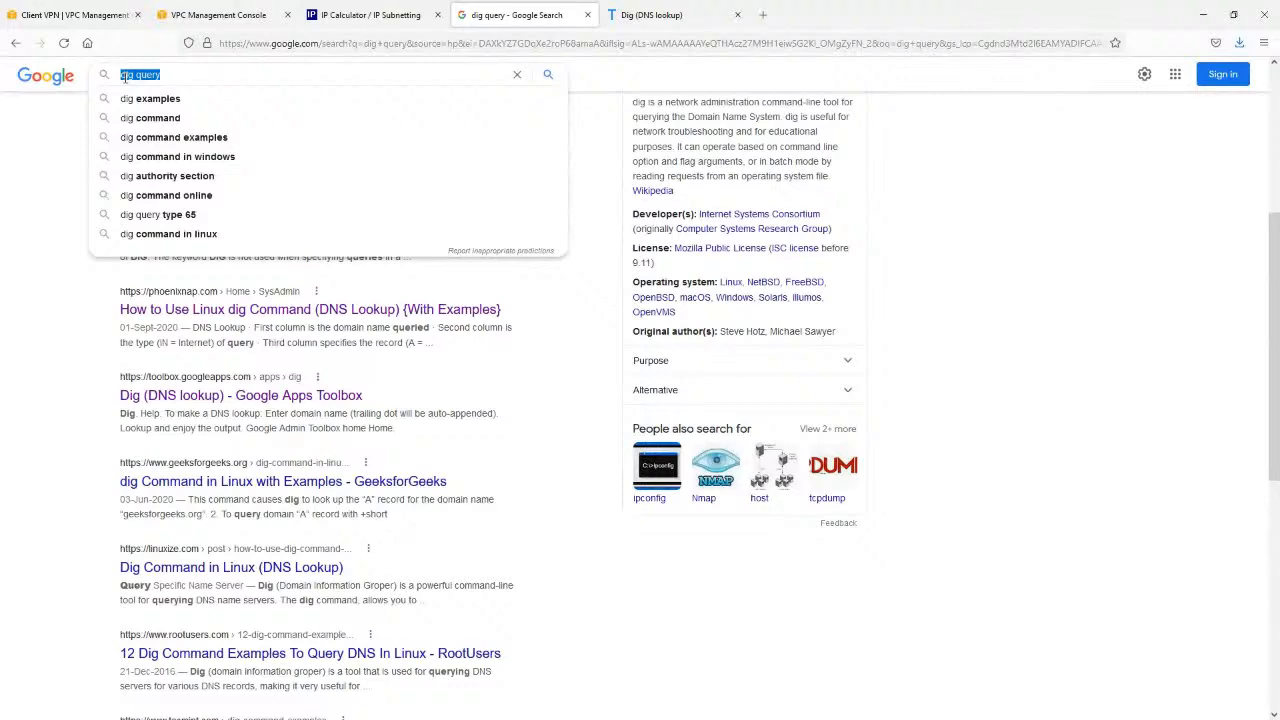
text(dns query f)
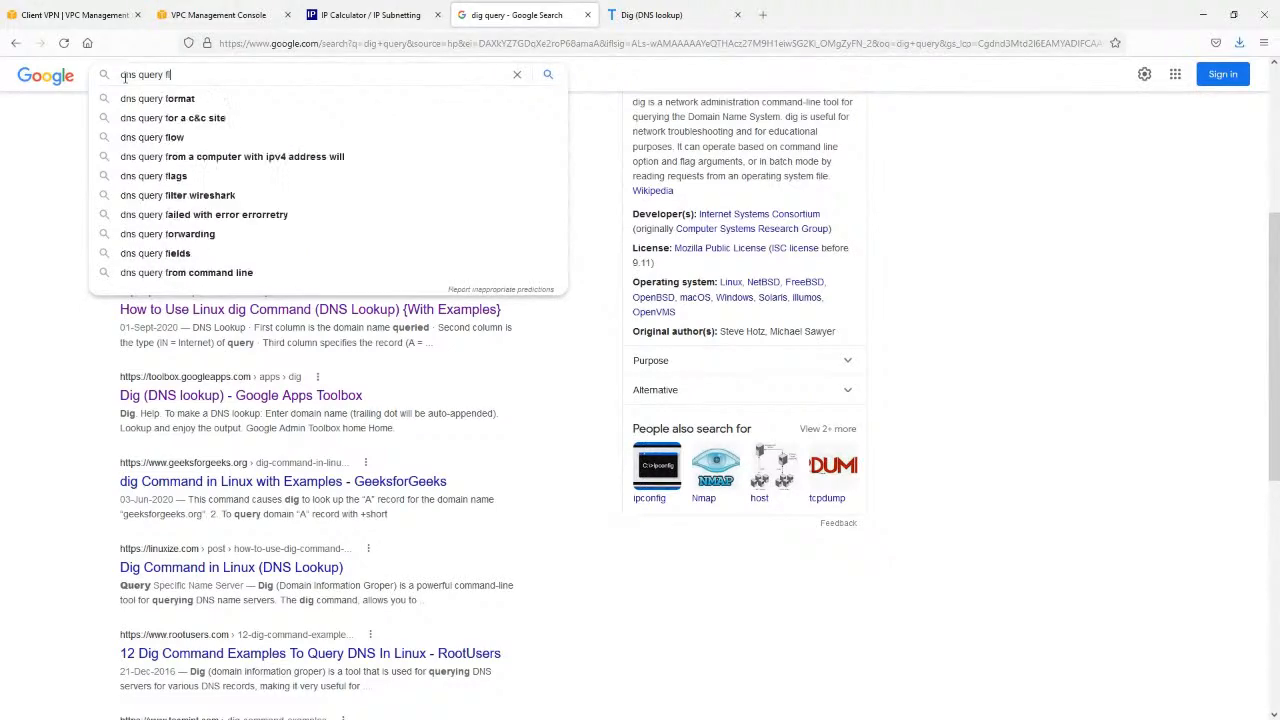
text(low)
key(Return)
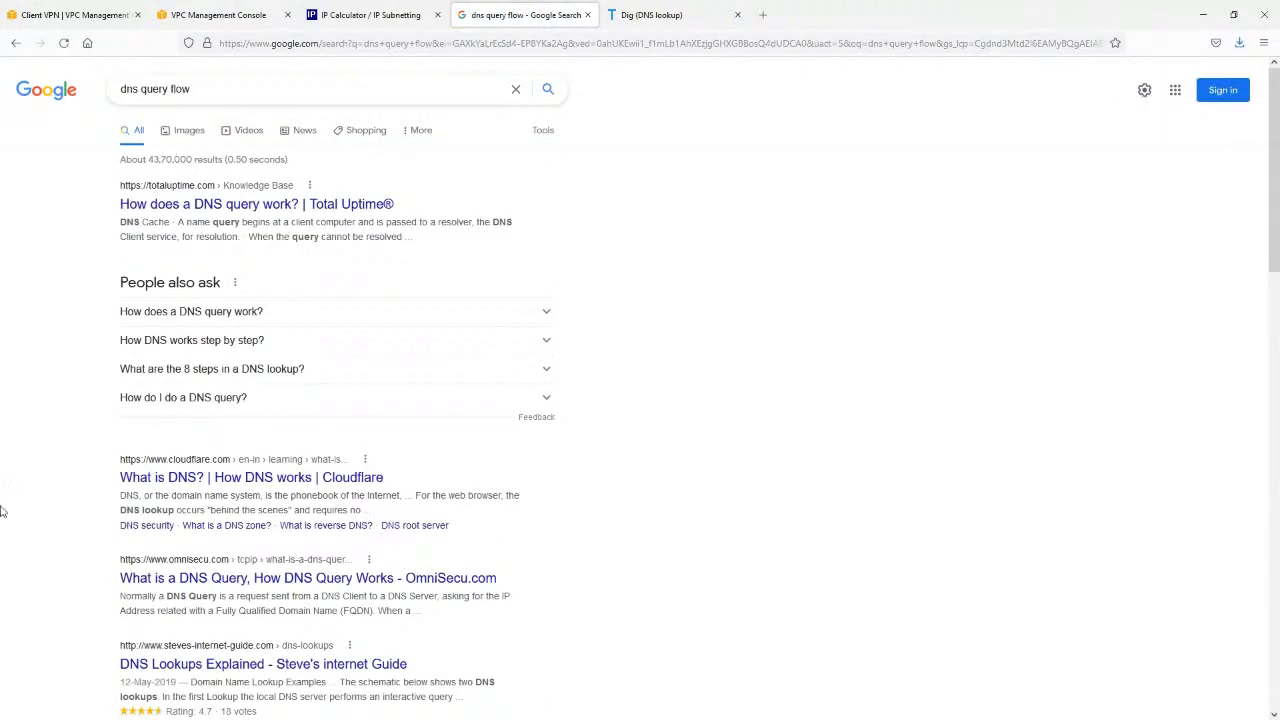
scroll(54, 414, down, 8)
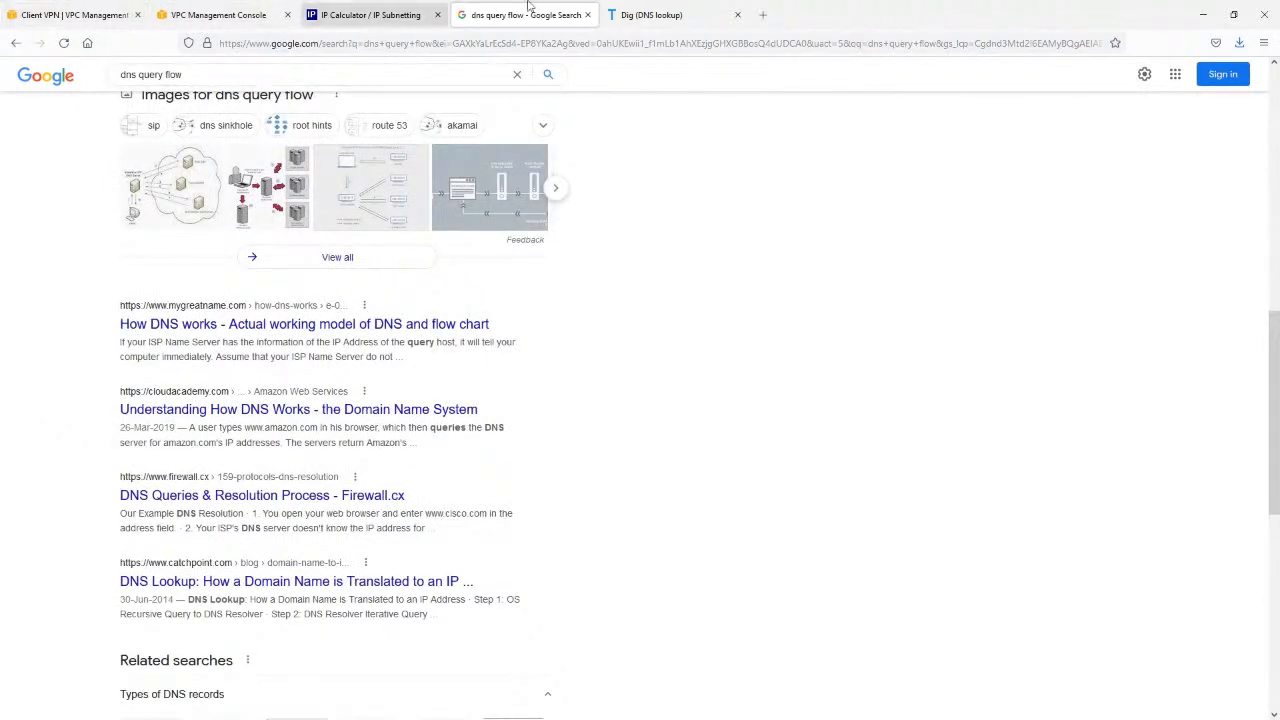
Return to the Mumbai Client VPN endpoints and refresh the list to check the state of Primary VPN.
click(350, 14)
click(75, 14)
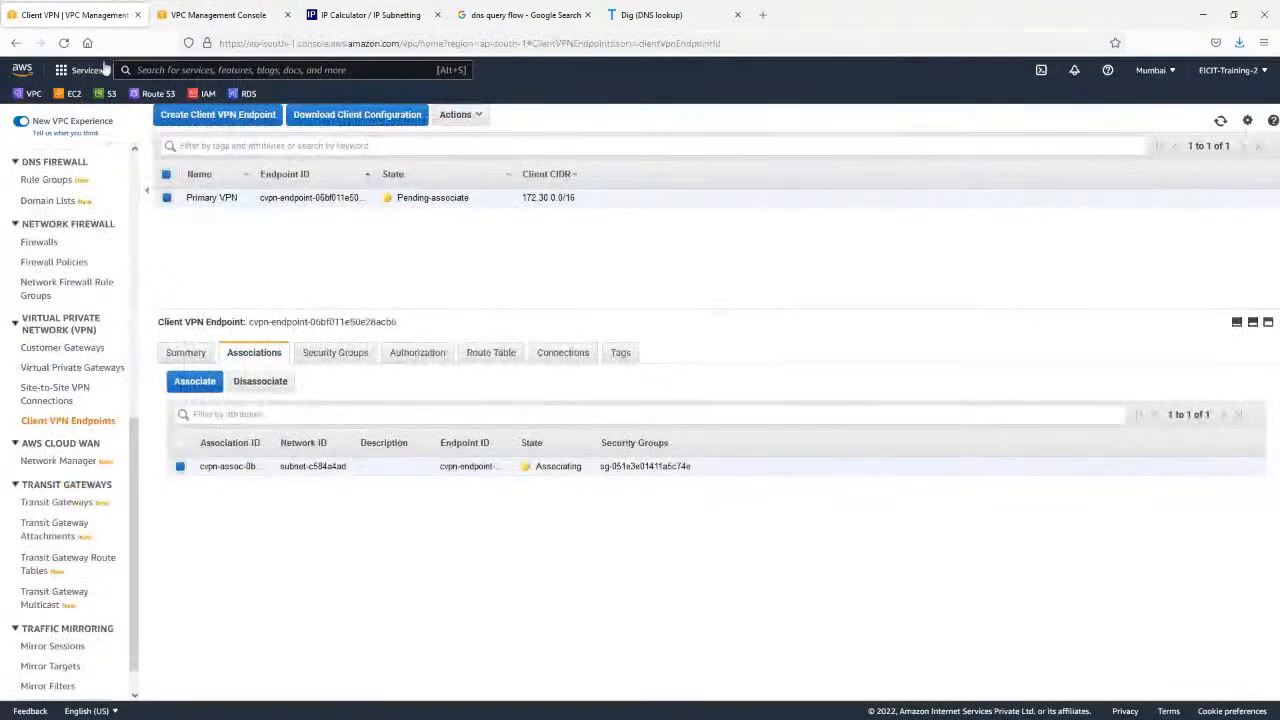
click(1220, 120)
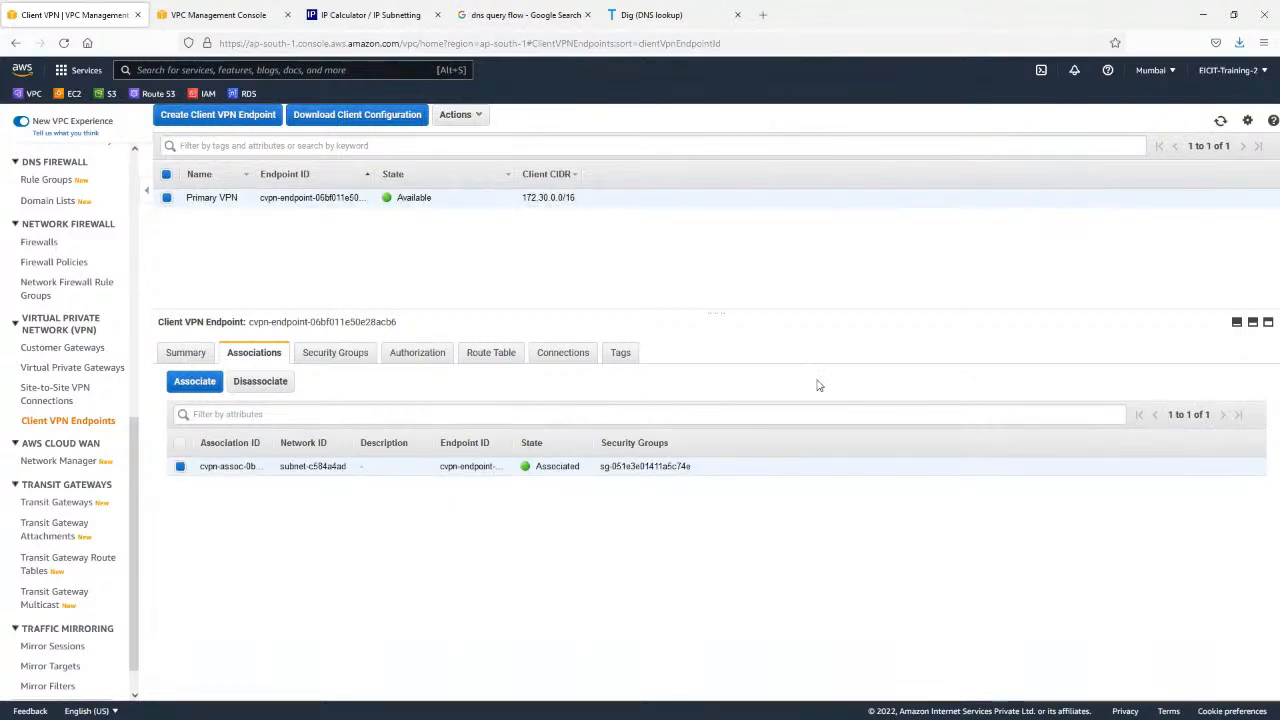
double_click(403, 199)
Switch to OpenVPN Connect, try to connect the Mumbai_Primary profile, then disconnect it.
key(alt+Tab)
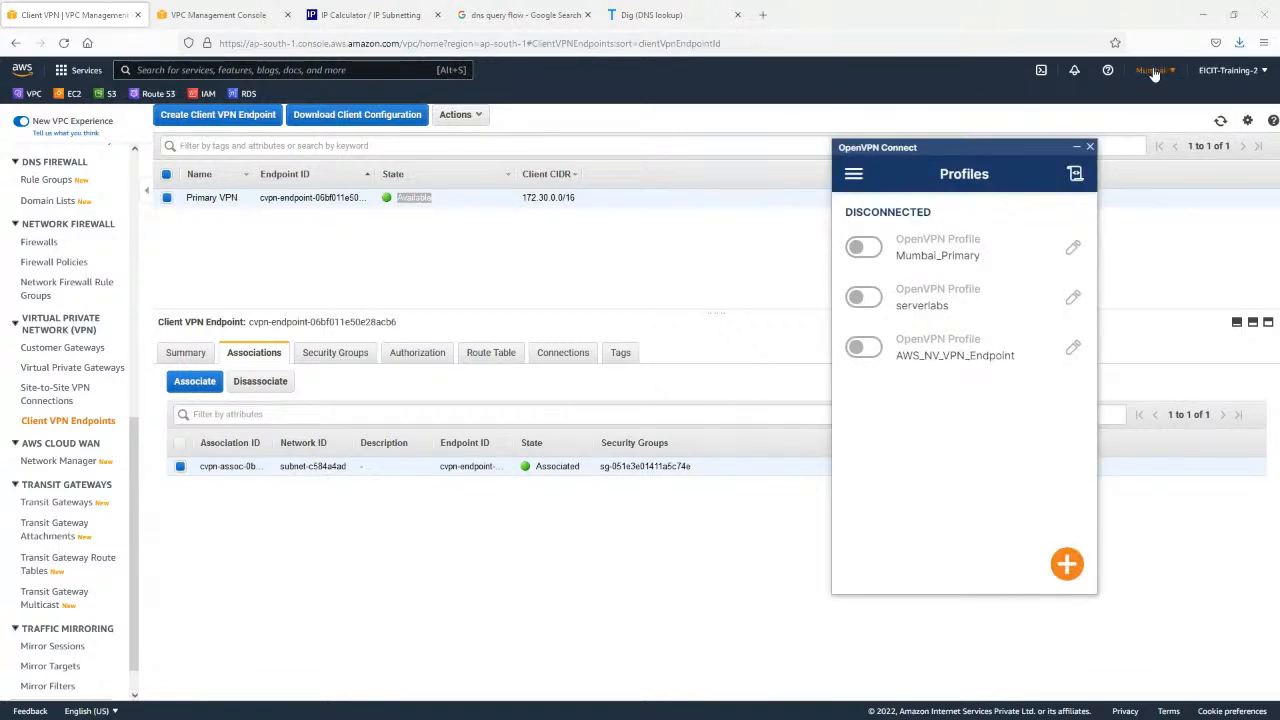
click(864, 249)
drag(933, 151, 847, 171)
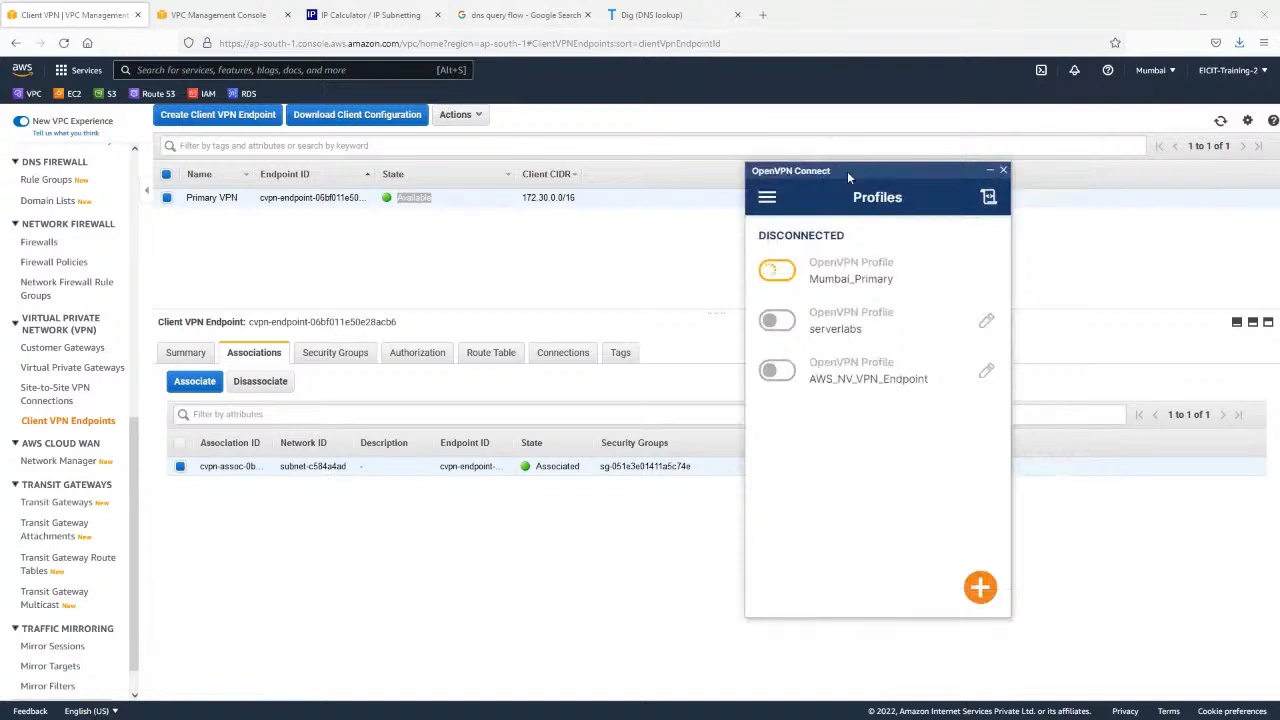
click(775, 271)
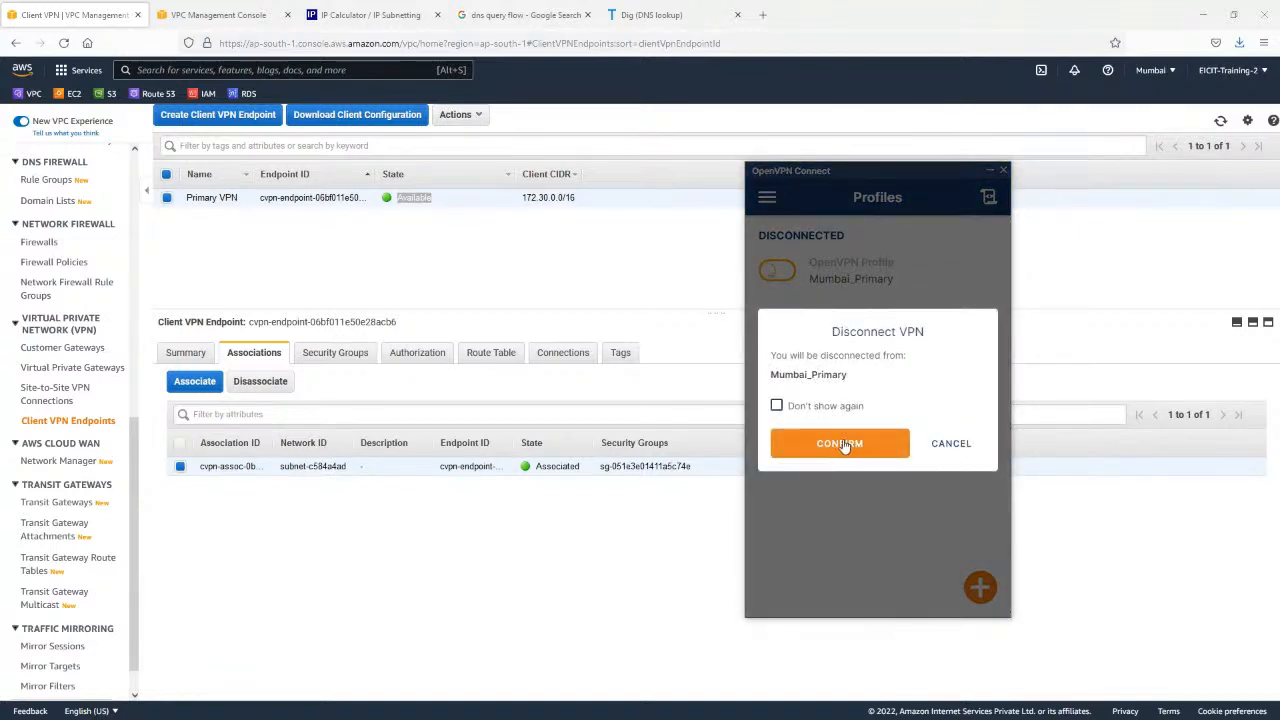
click(840, 443)
Try to connect the AWS_NV_VPN_Endpoint and serverlabs profiles, cancel both attempts and leave OpenVPN Connect.
click(779, 372)
click(781, 373)
click(840, 443)
click(777, 322)
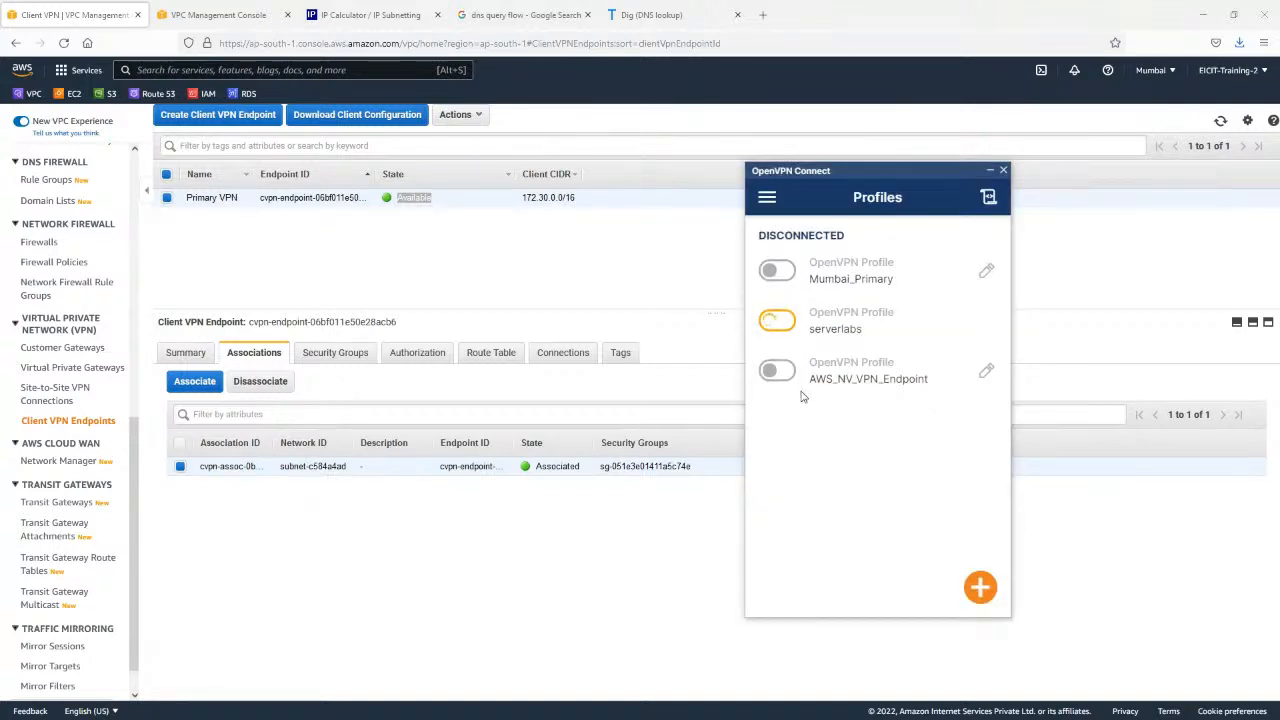
click(773, 325)
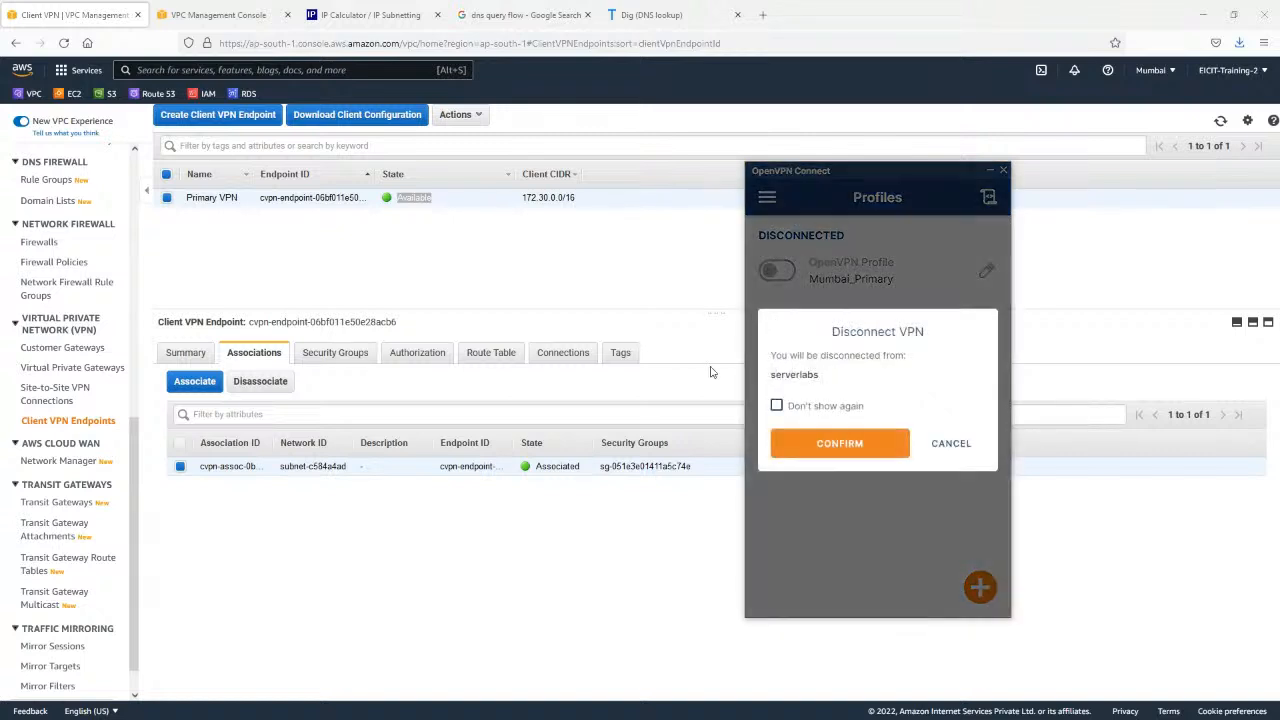
click(843, 443)
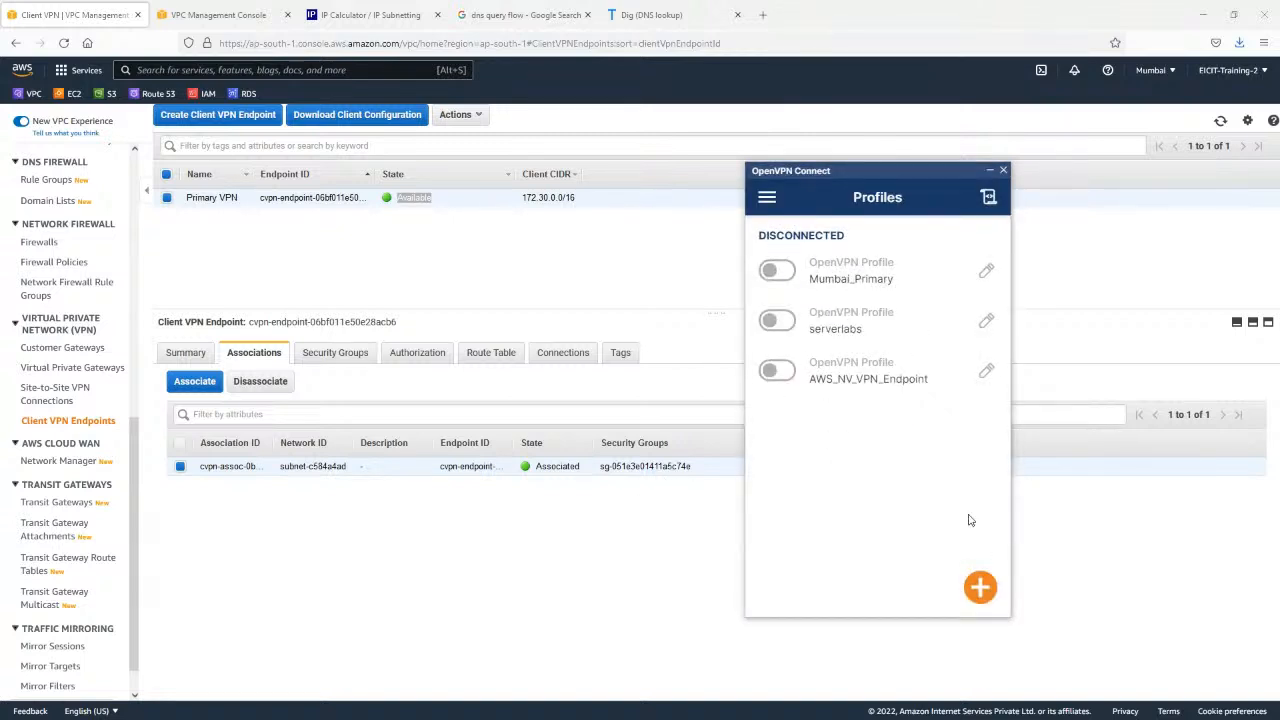
click(1103, 543)
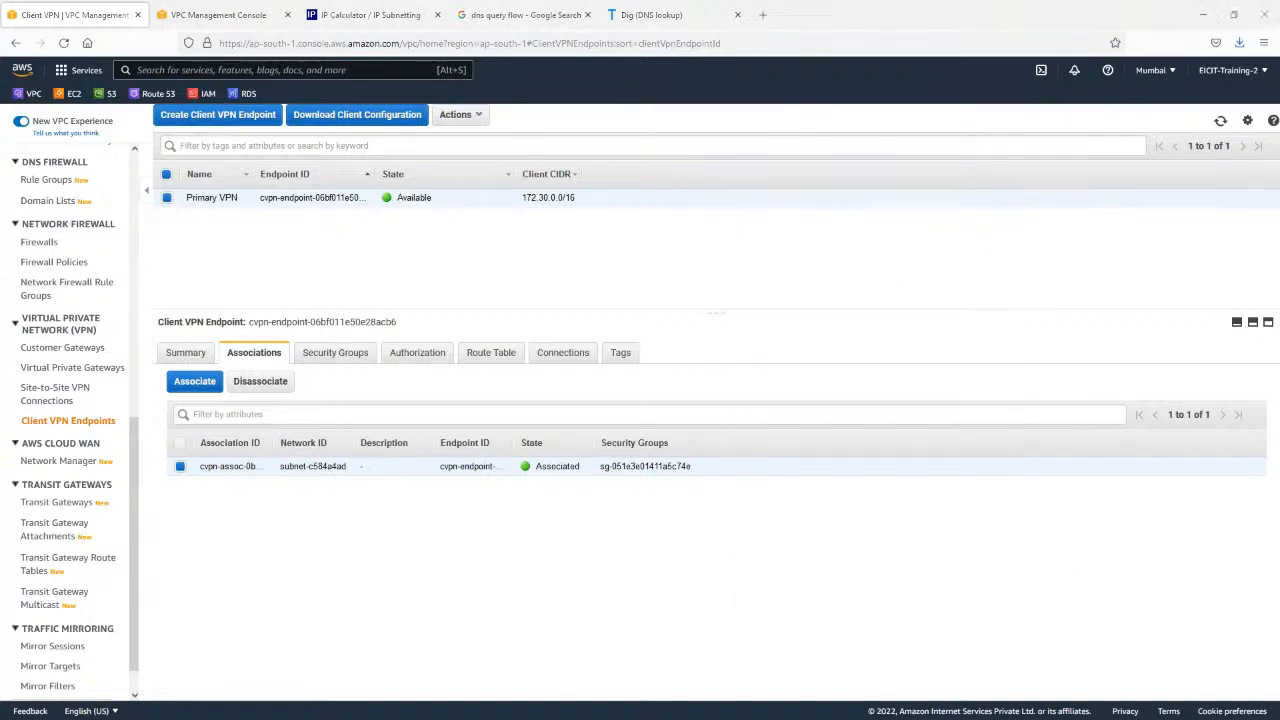
Try to connect the AWS VPN Endpoint profile in AWS VPN Client, then close the client.
click(604, 262)
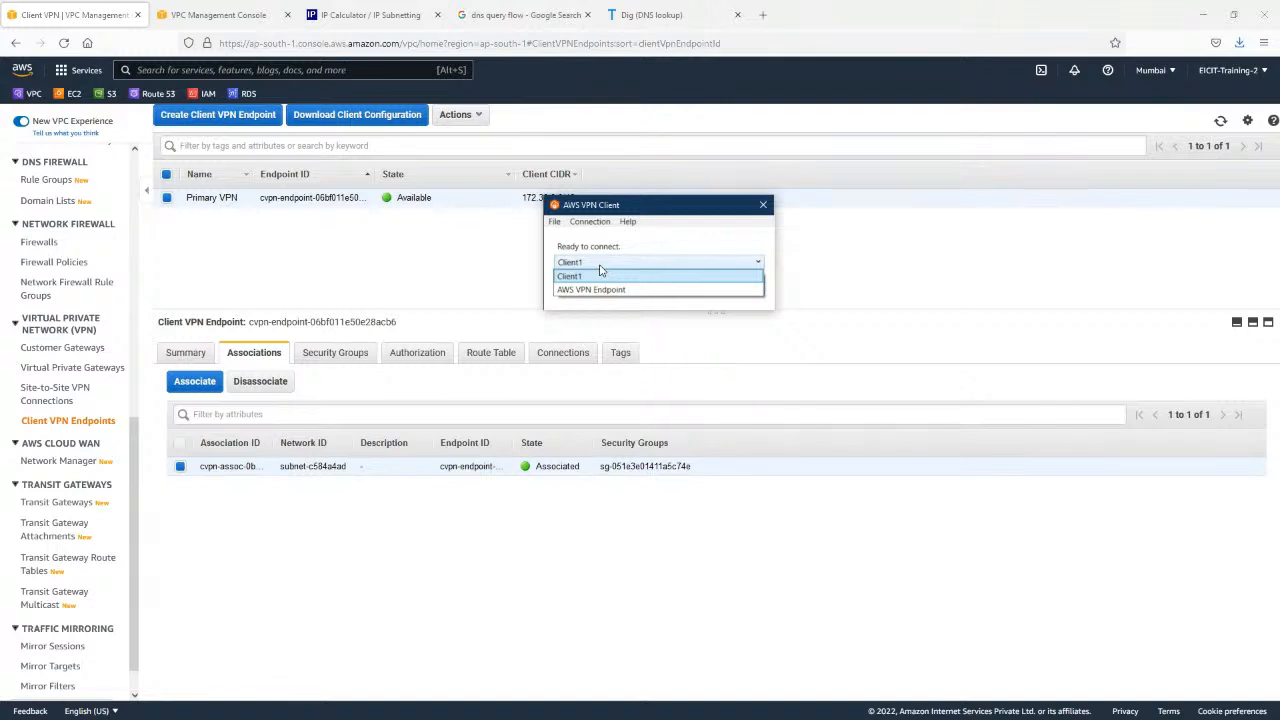
click(602, 289)
click(738, 287)
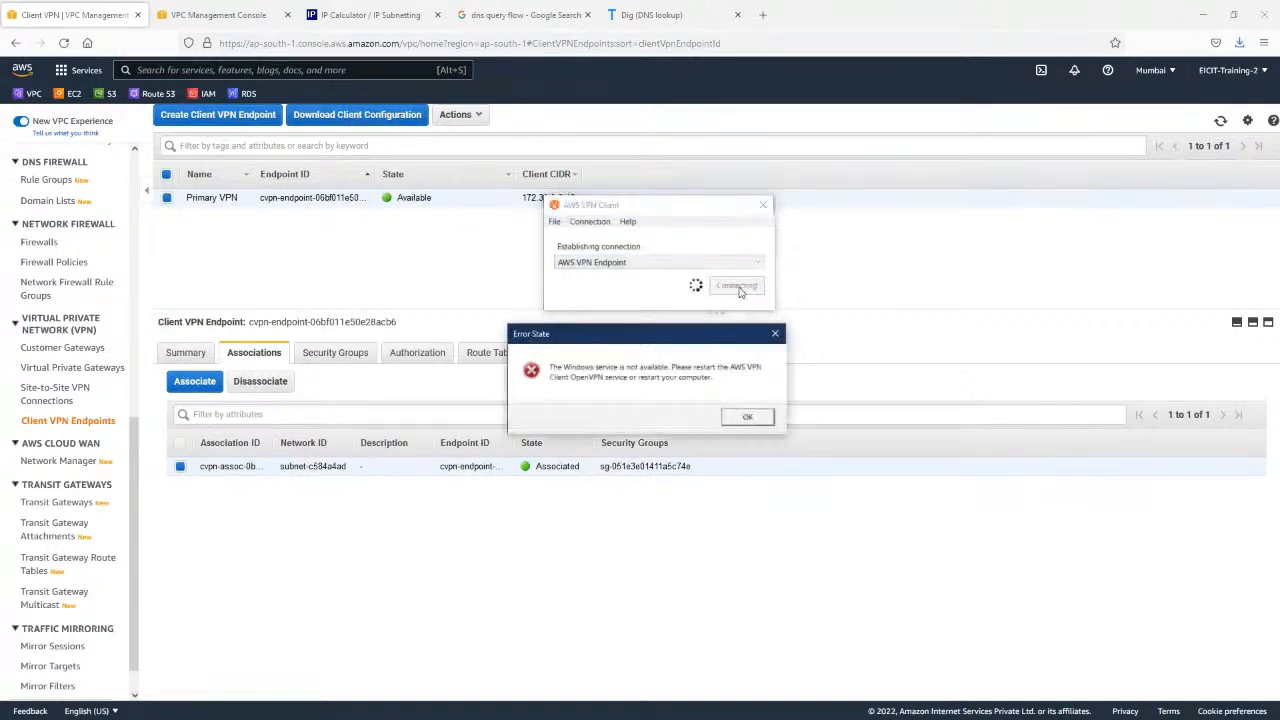
click(748, 415)
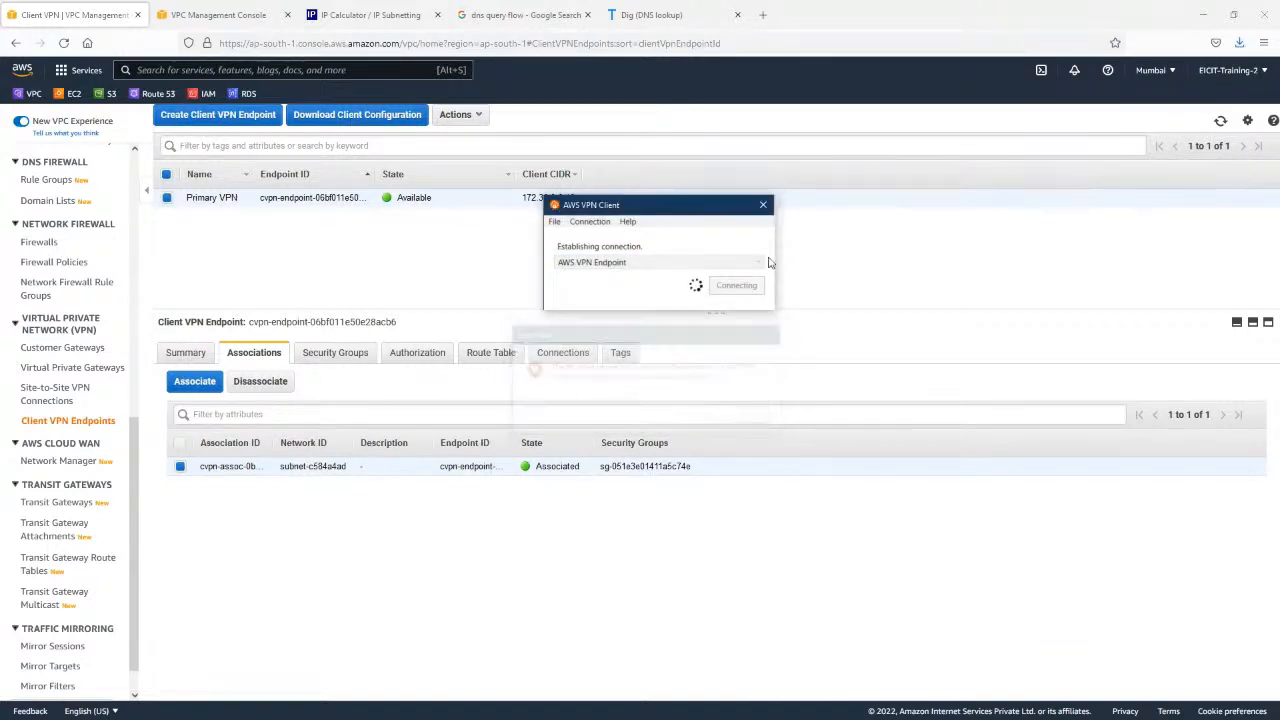
click(763, 205)
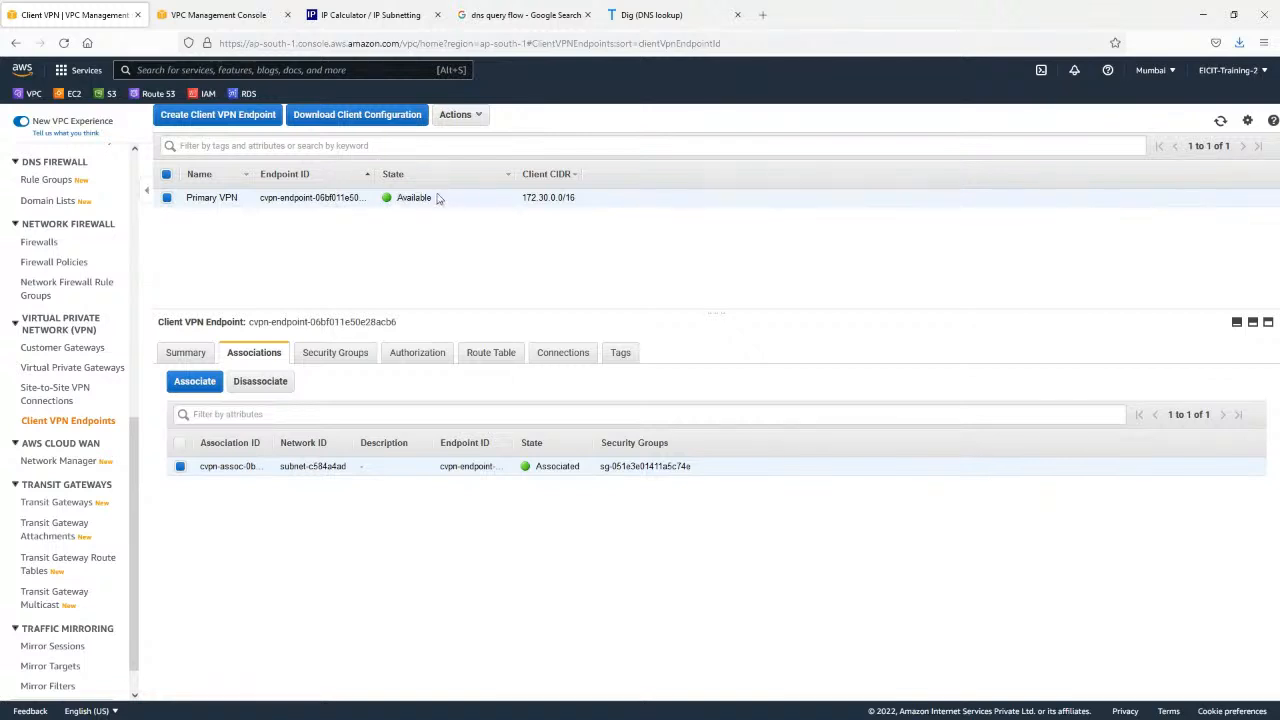
Disassociate the target network from the Primary VPN client endpoint.
click(479, 116)
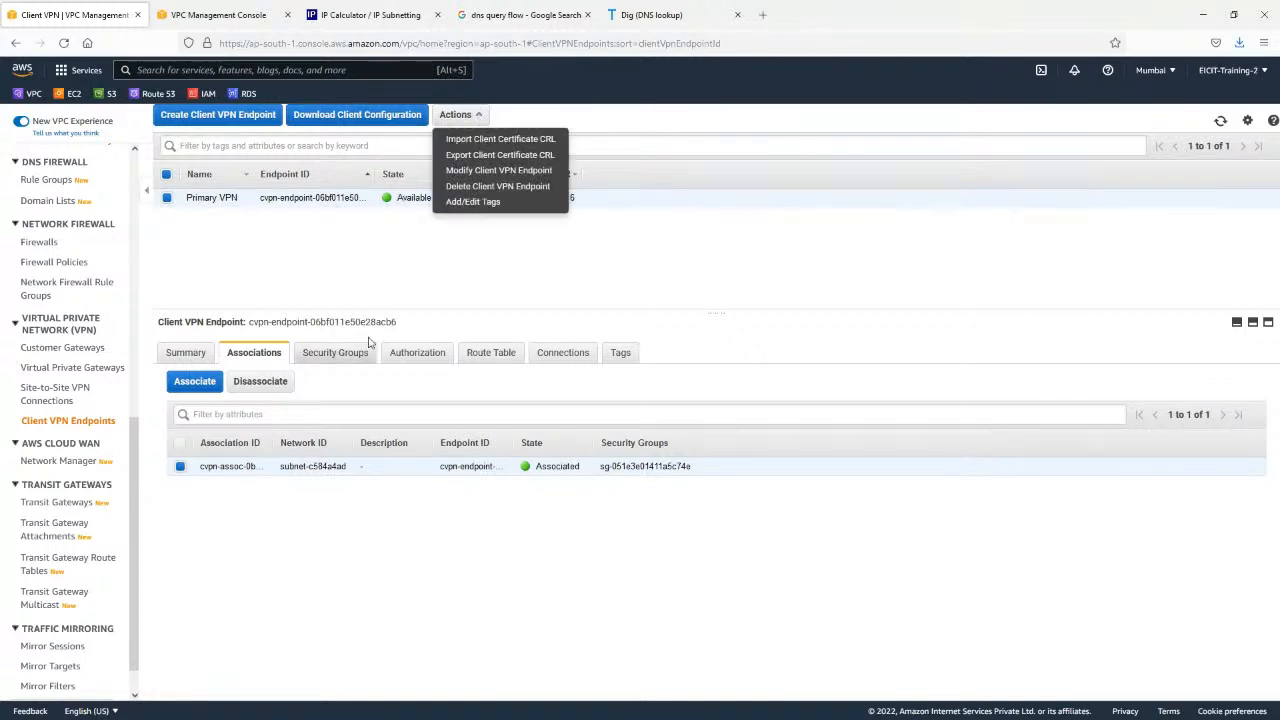
click(354, 292)
click(257, 386)
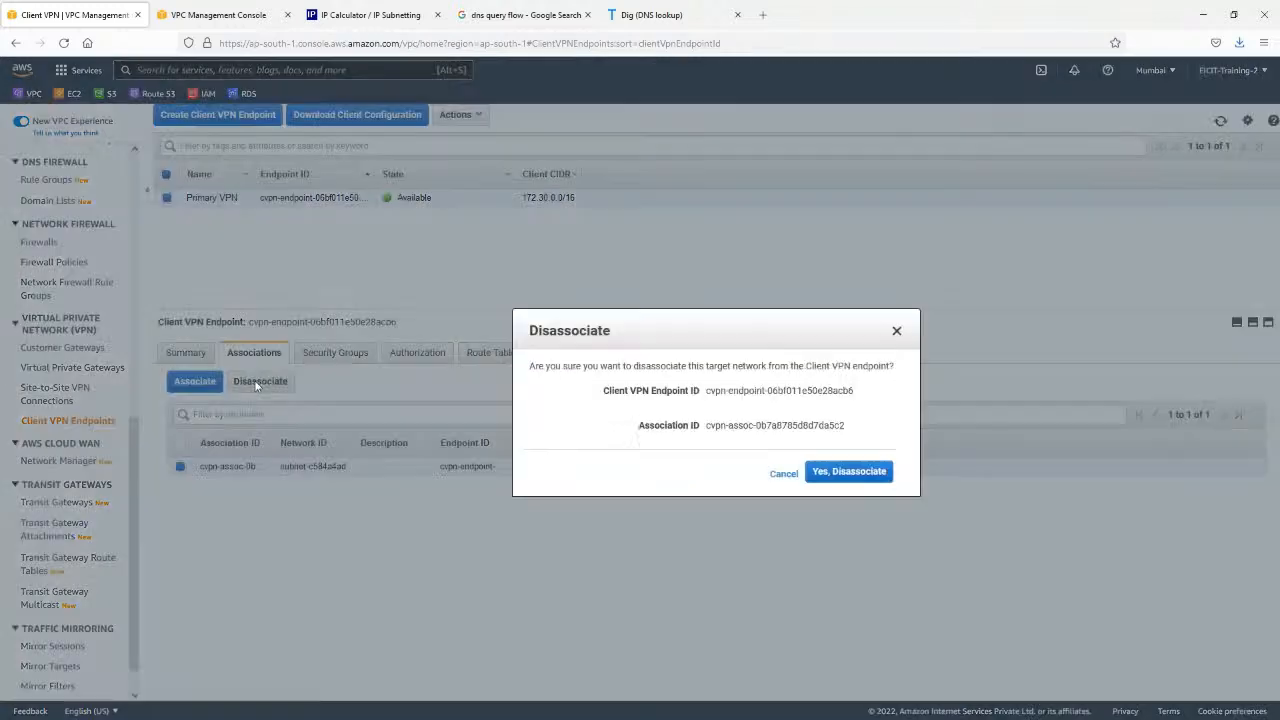
click(830, 472)
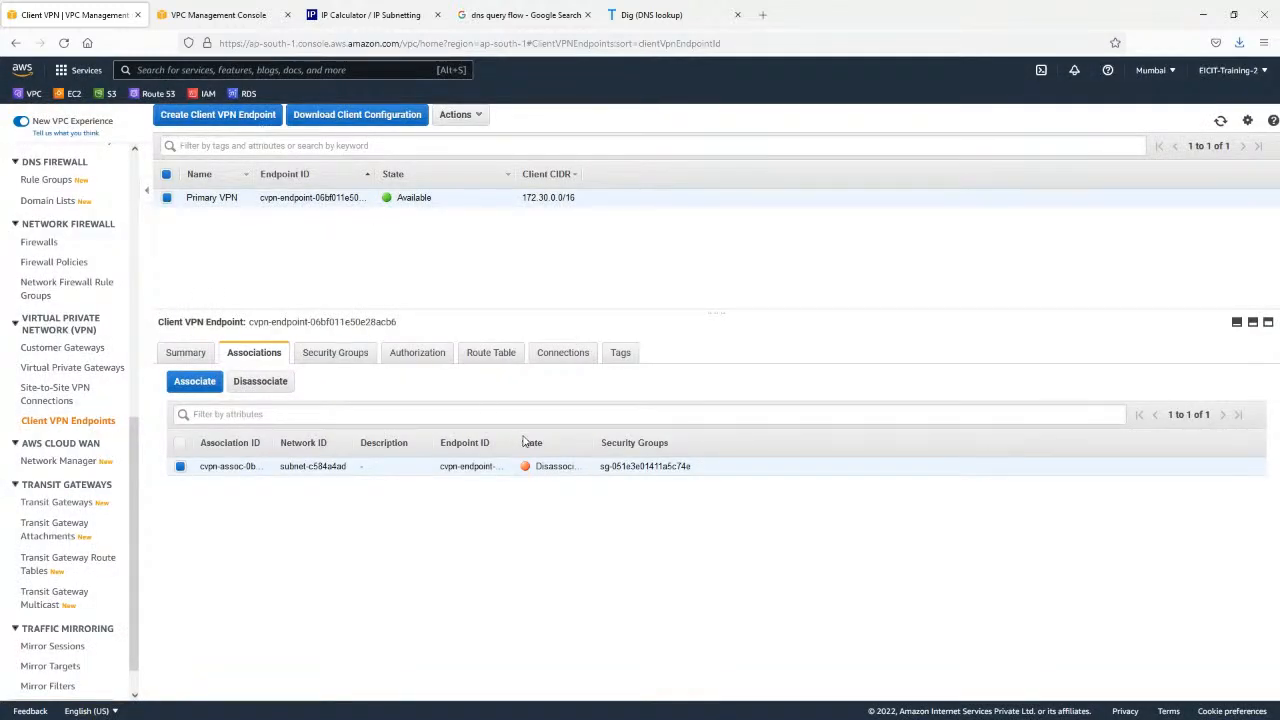
Open the Route 53 hosted zones in the second console tab and close the IP Calculator and Google search tabs.
click(230, 12)
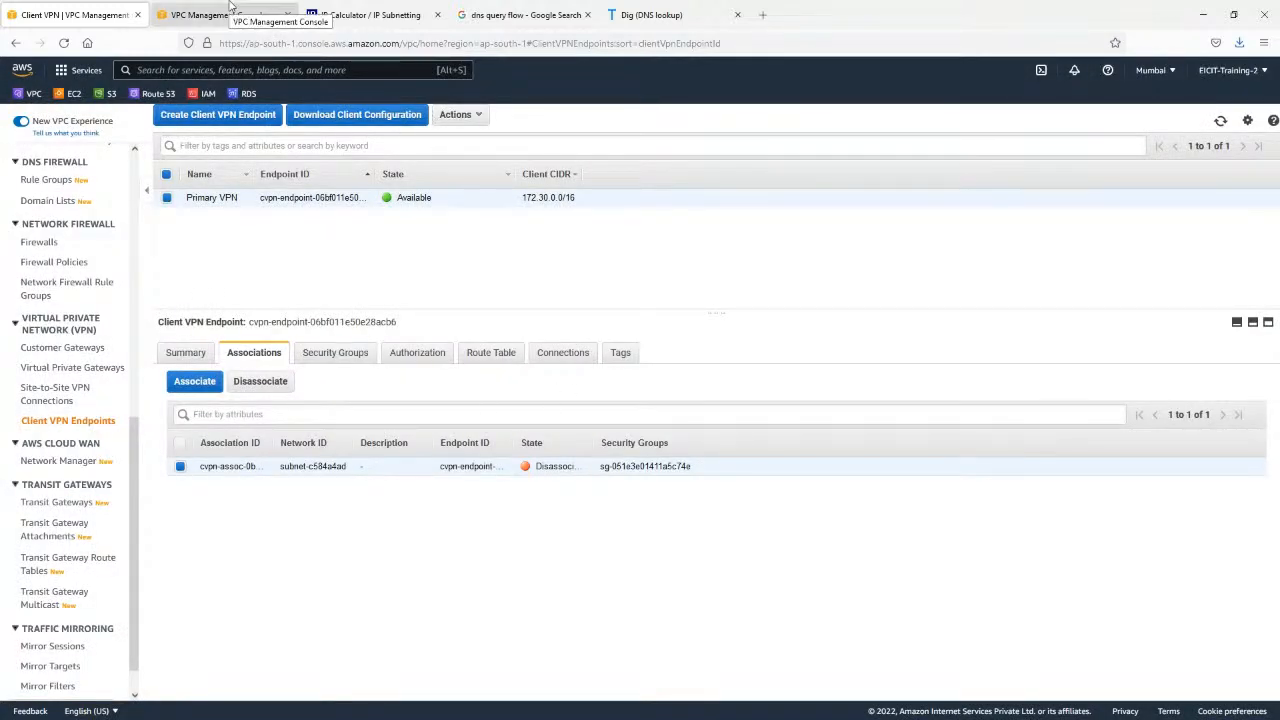
click(161, 97)
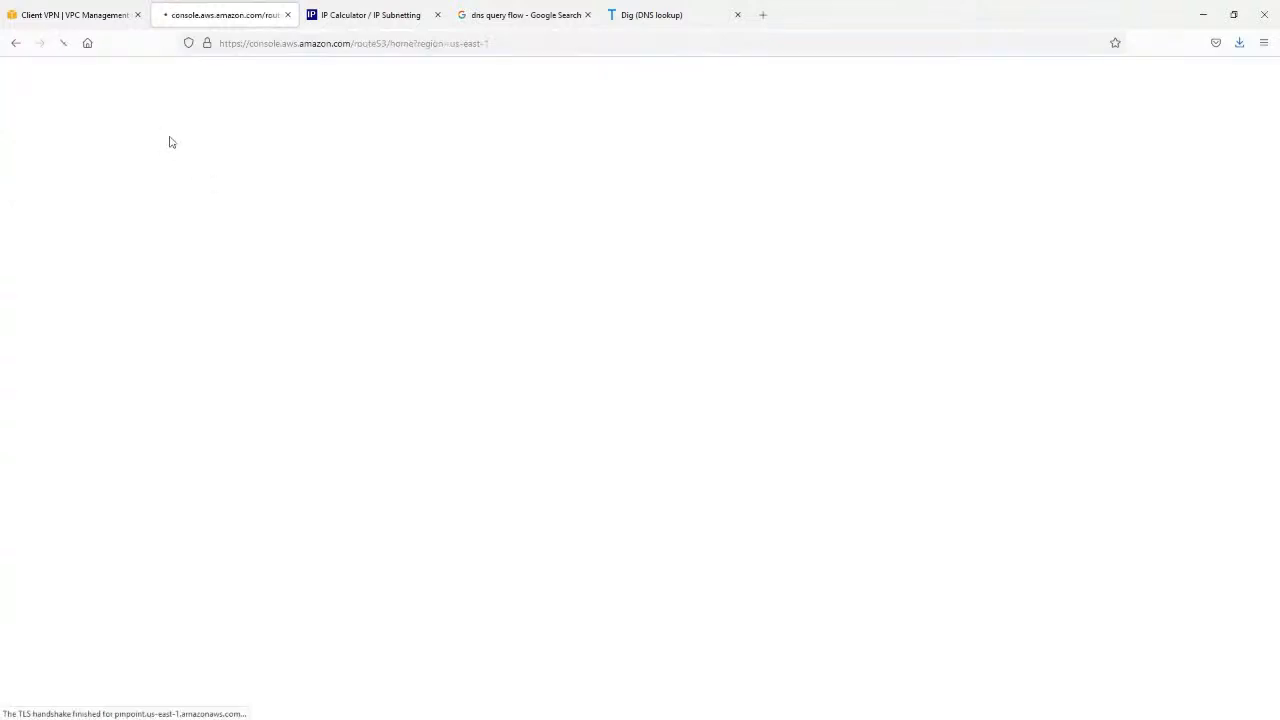
click(436, 17)
click(436, 17)
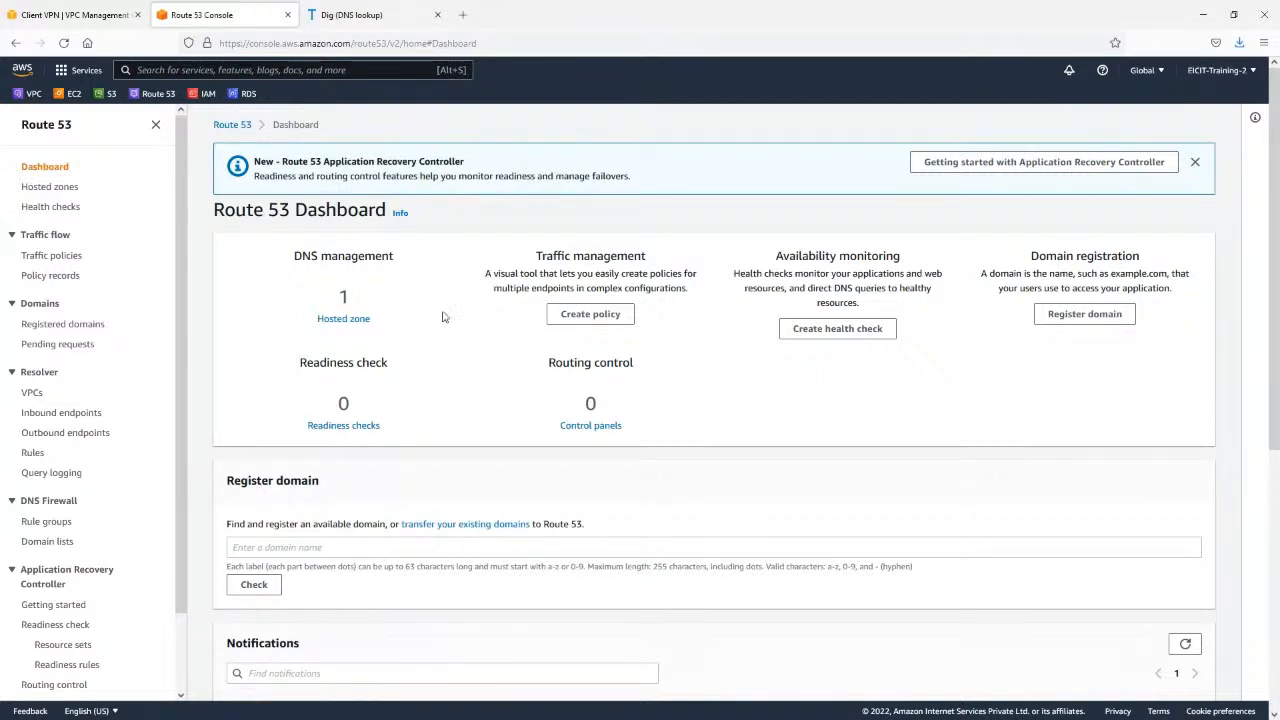
click(336, 325)
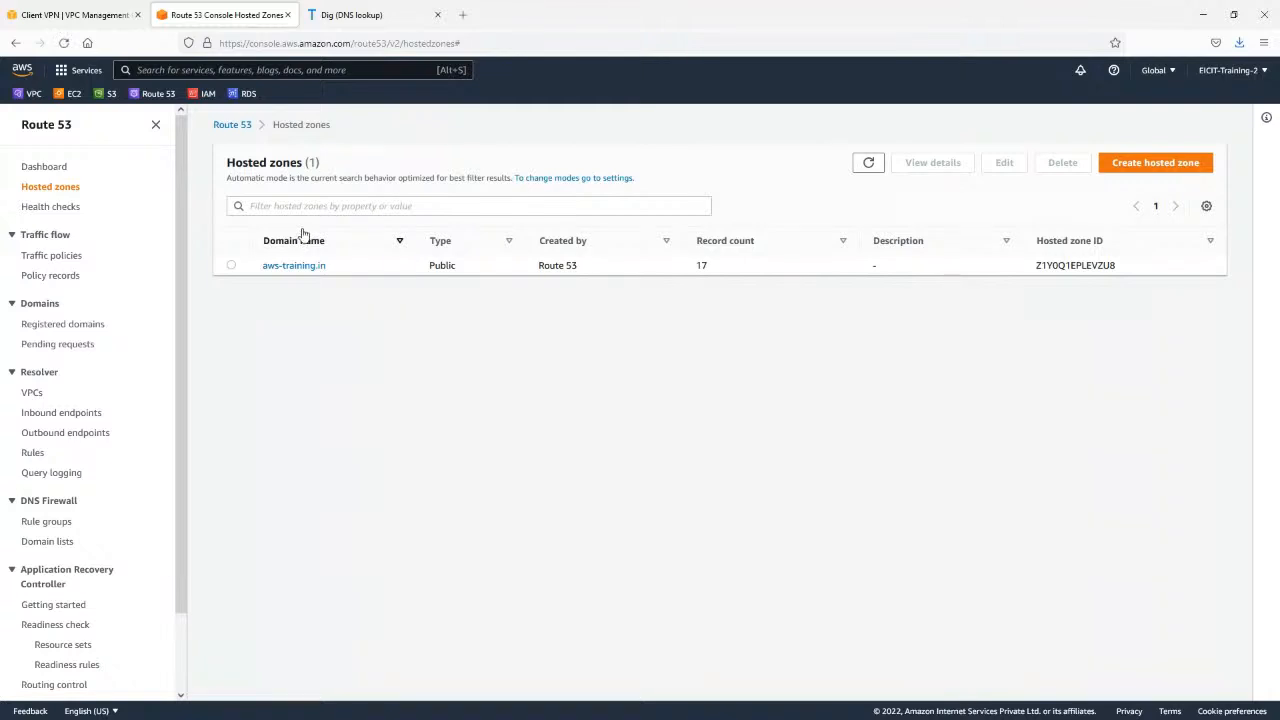
Review the settings for creating a hosted zone, cancel the form, and open the aws-training.in zone's records.
click(1138, 166)
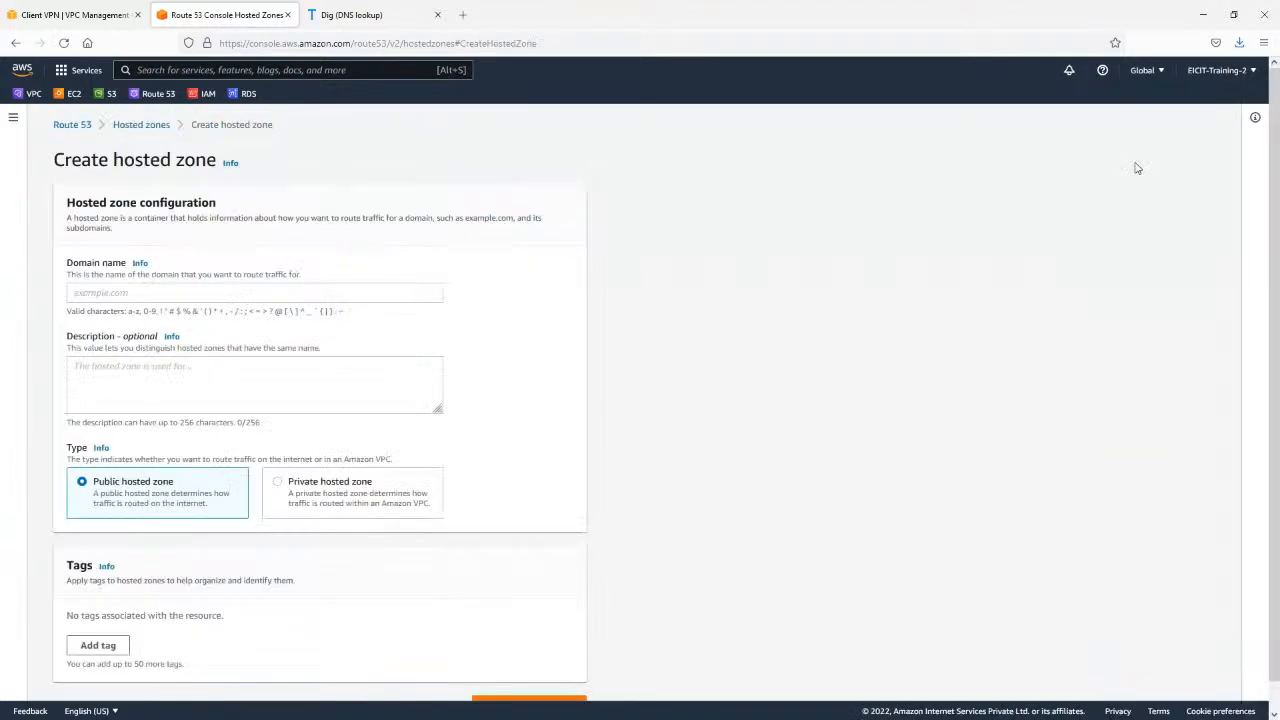
click(163, 294)
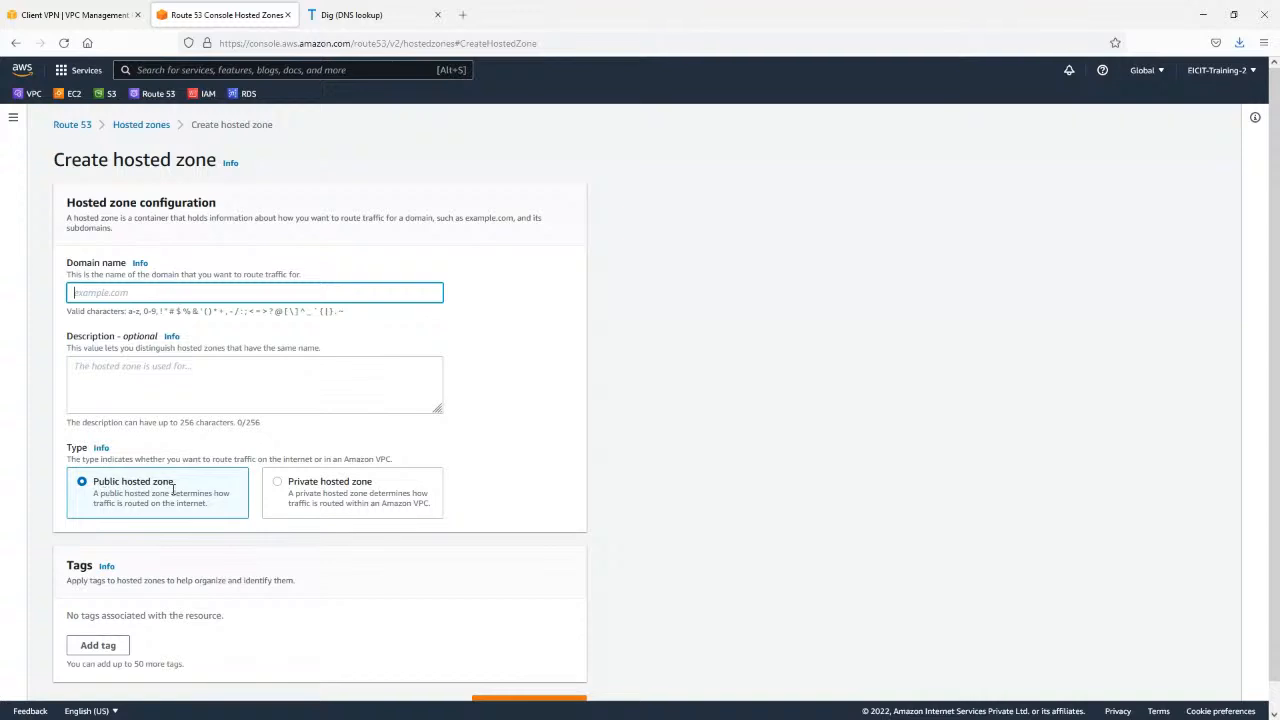
scroll(167, 489, down, 1)
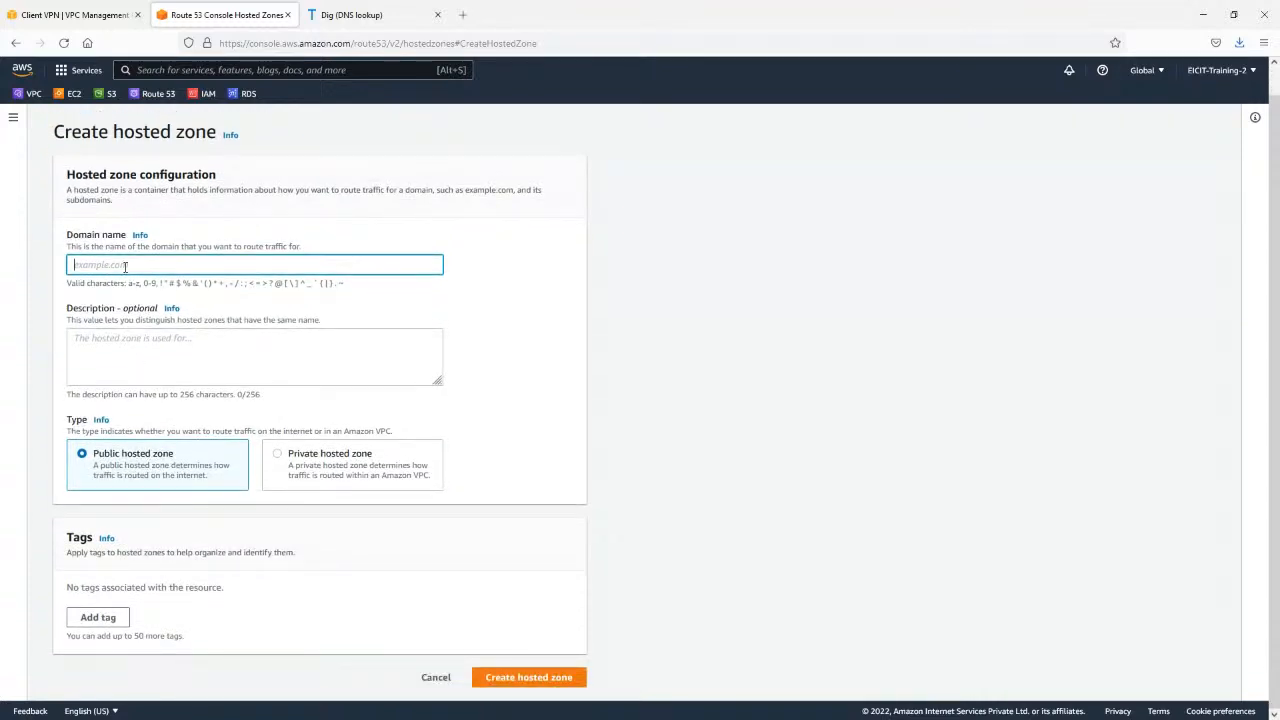
click(430, 680)
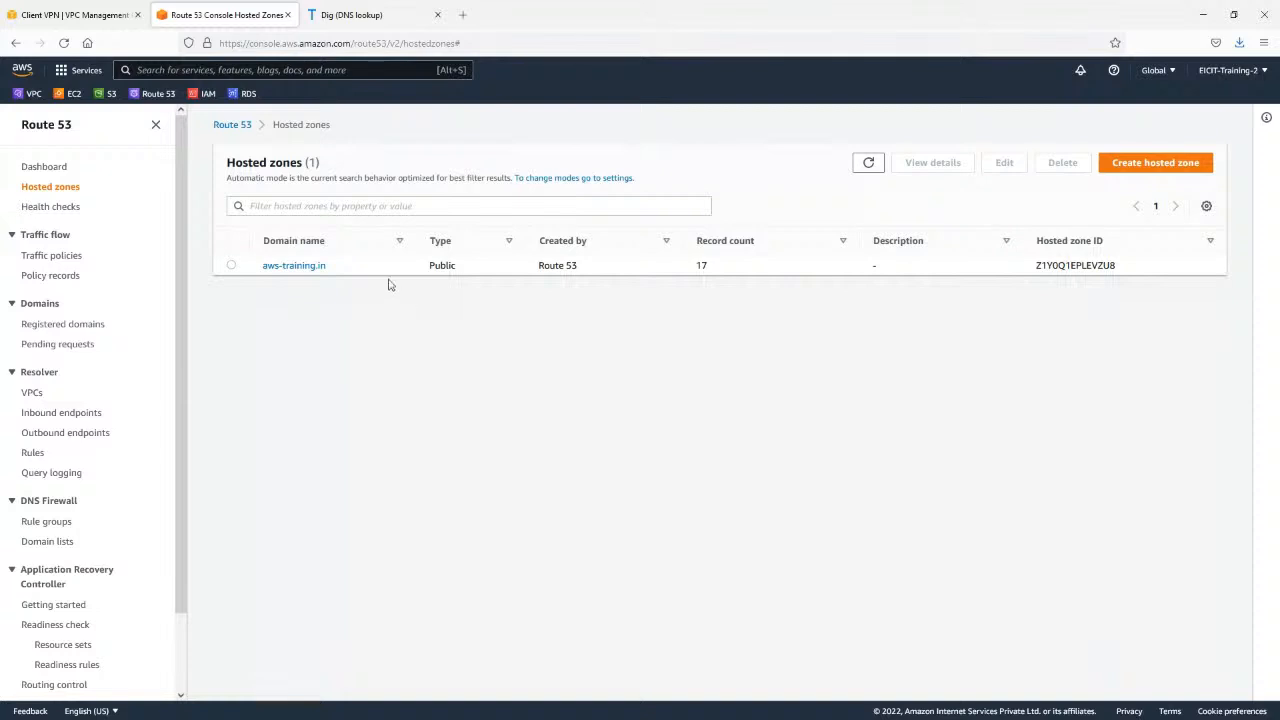
click(308, 268)
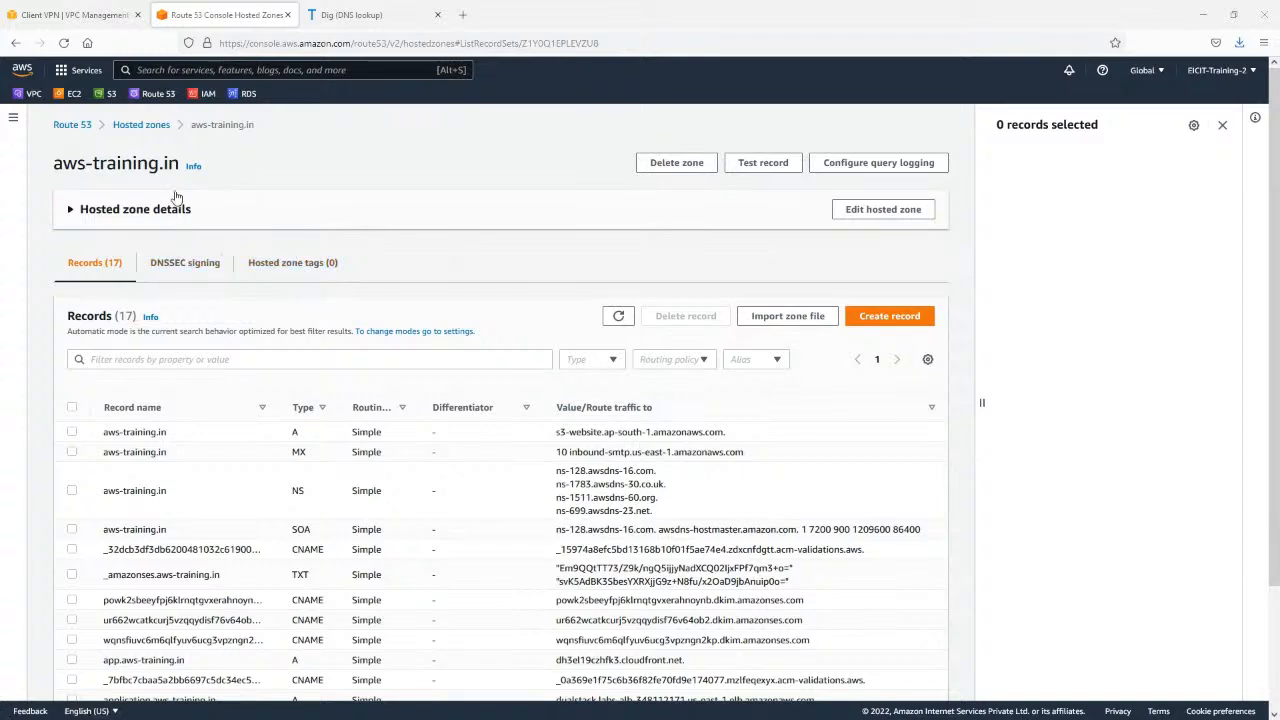
Examine the NS and SOA records of the aws-training.in hosted zone, including the NS record's name server values.
scroll(425, 318, down, 3)
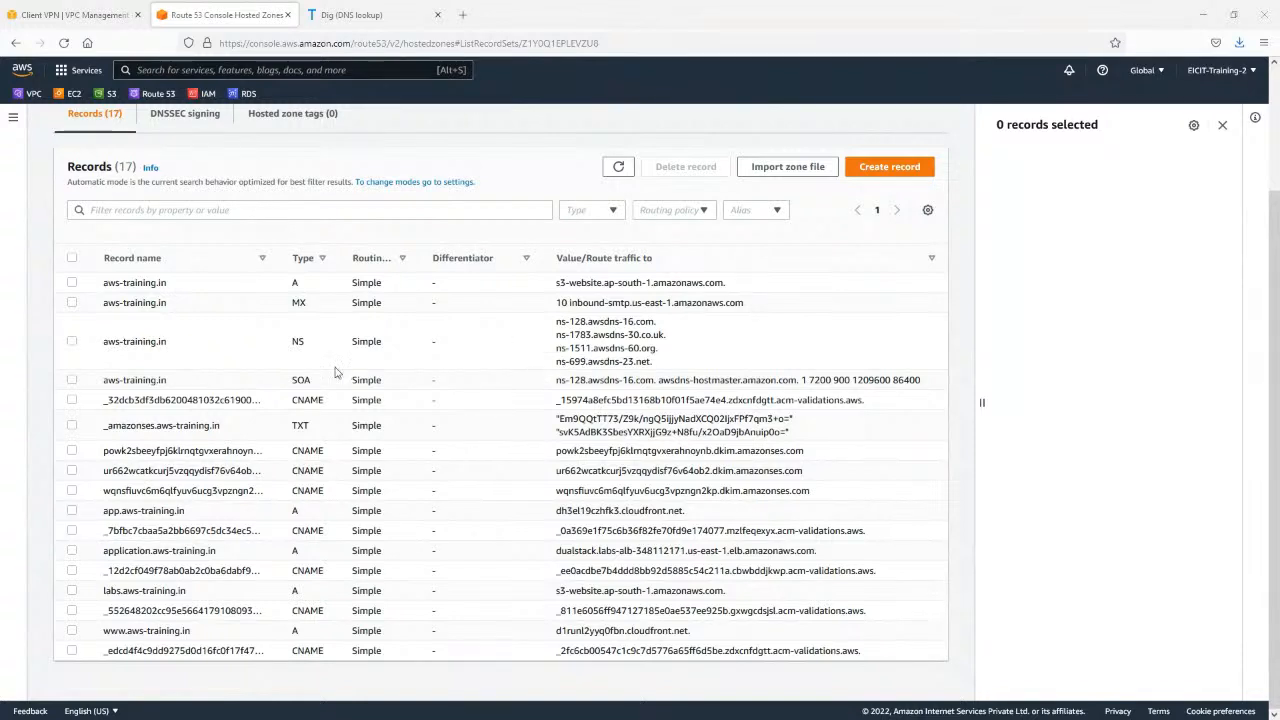
drag(116, 338, 940, 388)
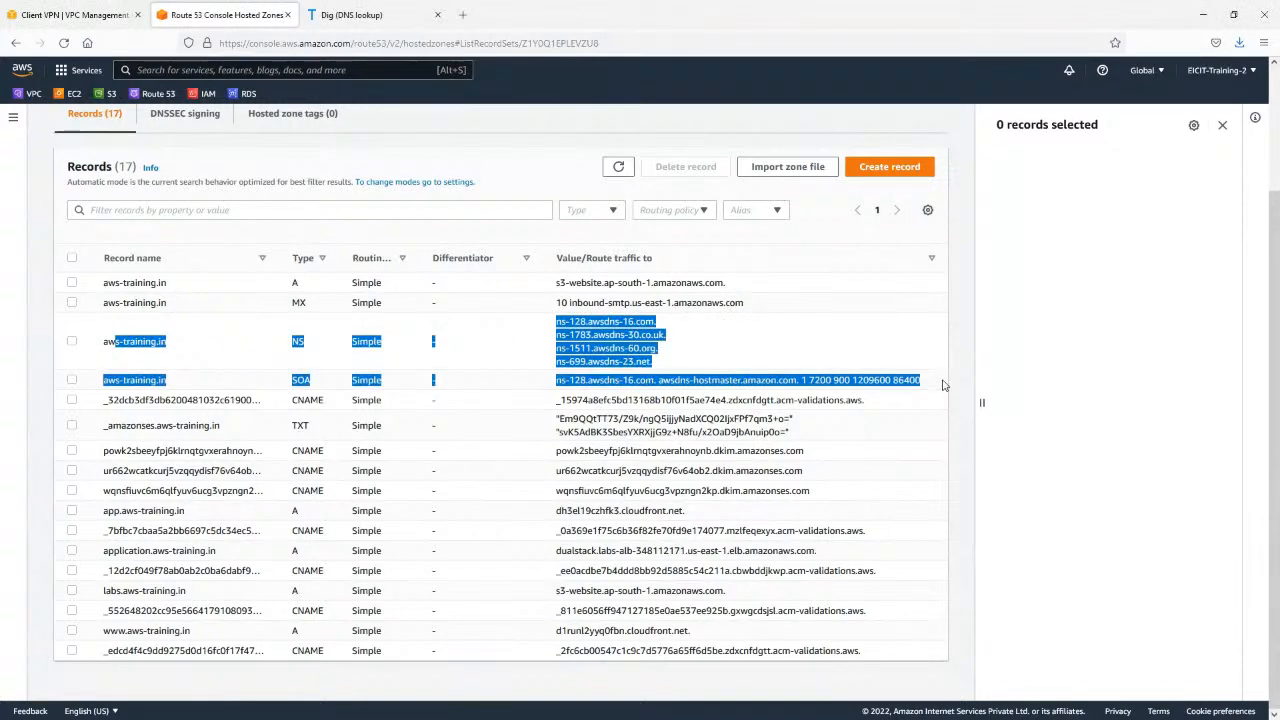
click(300, 354)
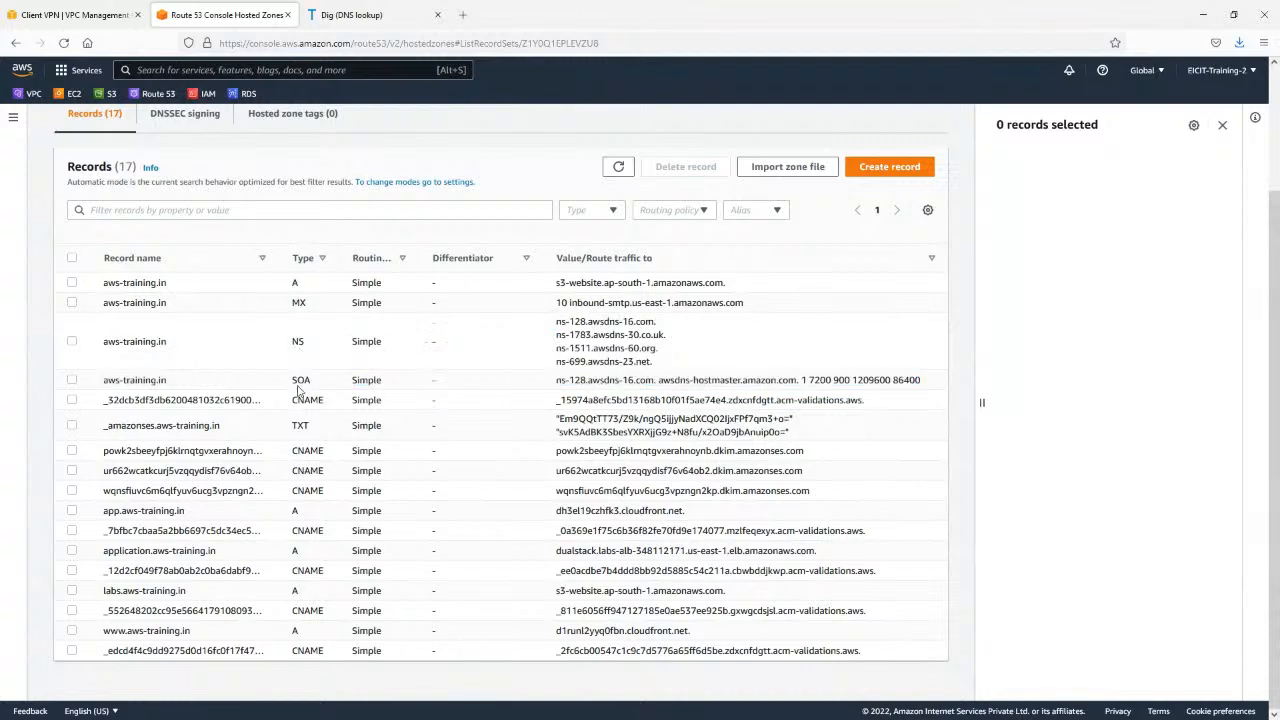
double_click(298, 381)
drag(272, 336, 330, 333)
drag(178, 345, 101, 345)
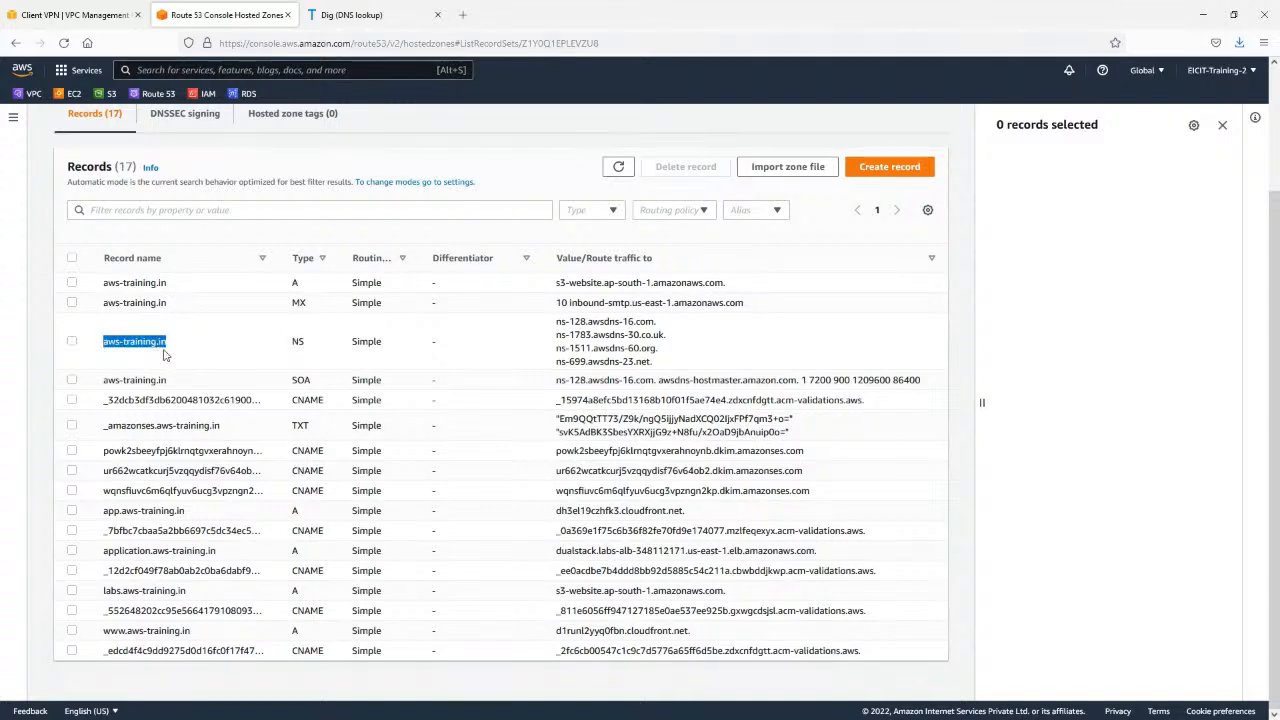
drag(288, 345, 310, 342)
drag(553, 320, 680, 364)
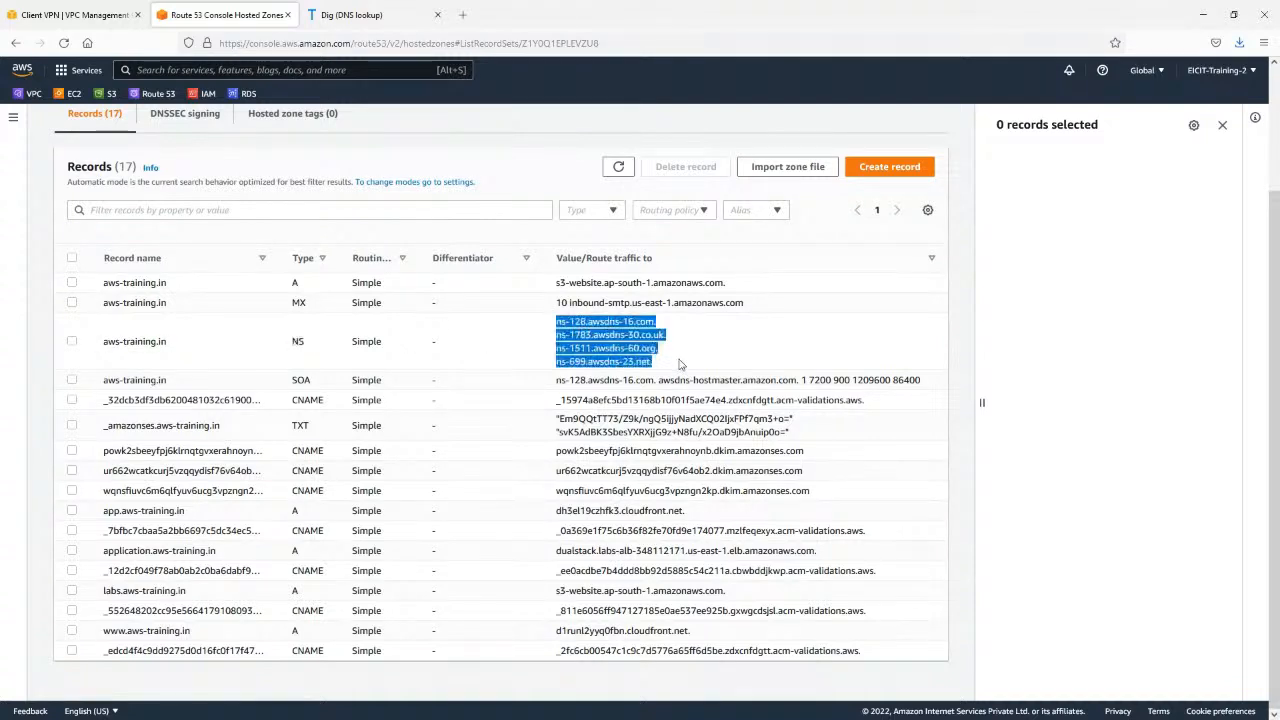
click(665, 369)
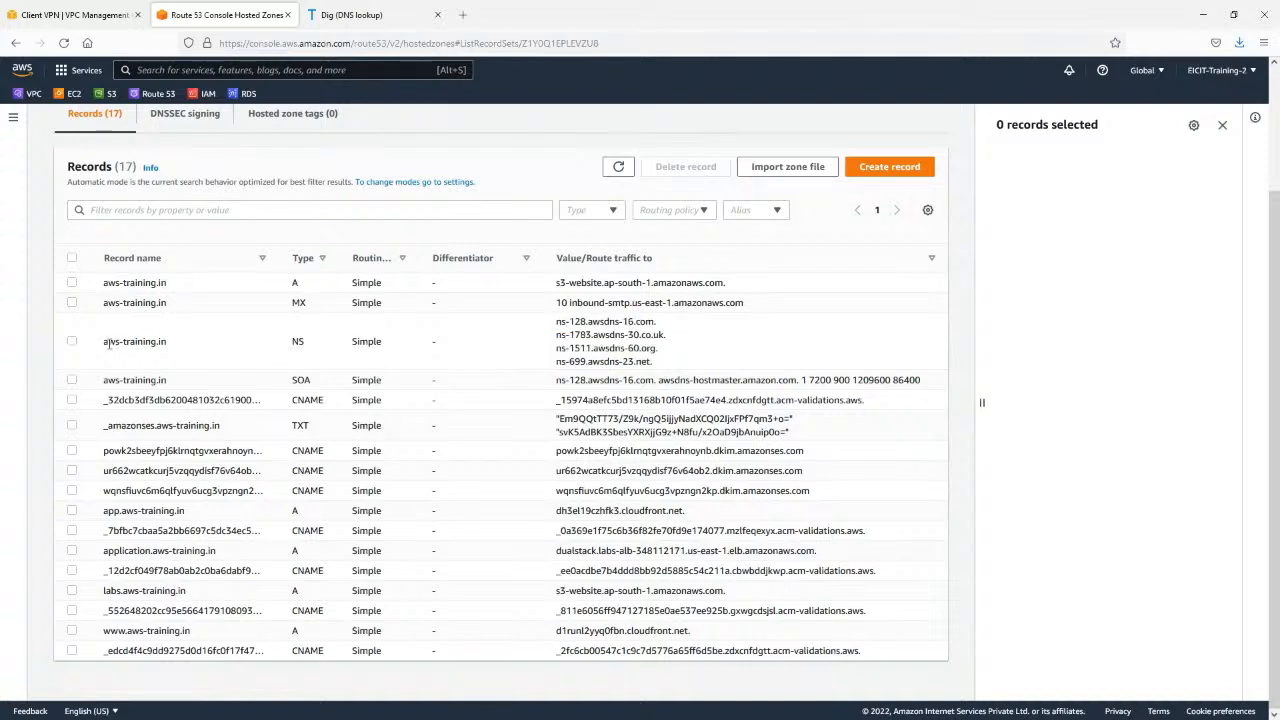
Compare the NS record's four name servers with the target values of the zone's other records.
drag(652, 361, 548, 325)
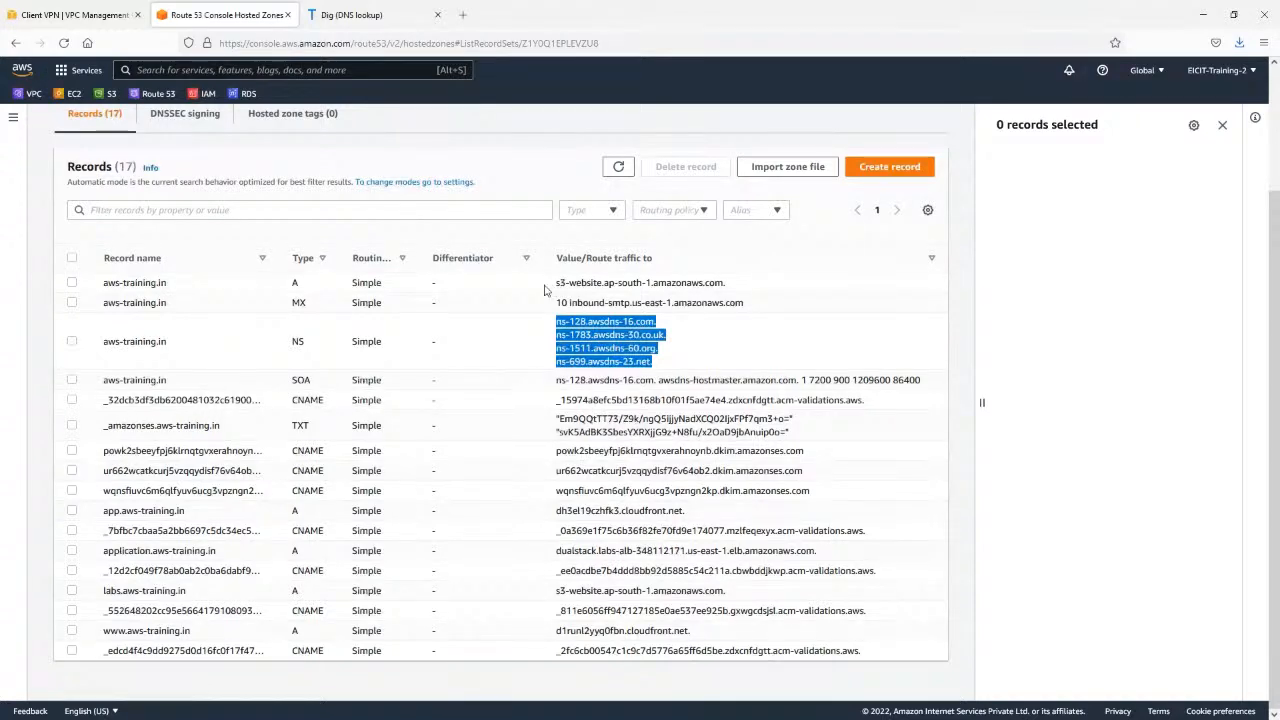
drag(547, 294, 549, 311)
drag(549, 400, 862, 612)
drag(604, 630, 723, 651)
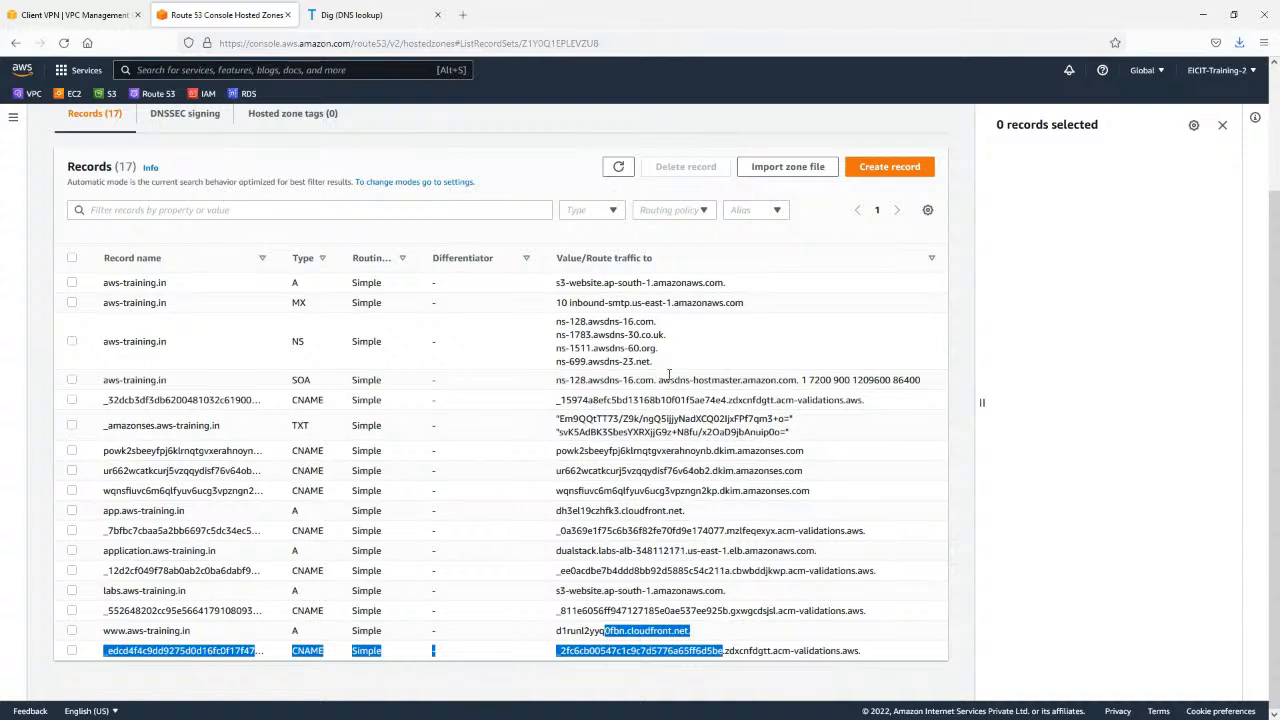
drag(663, 366, 552, 318)
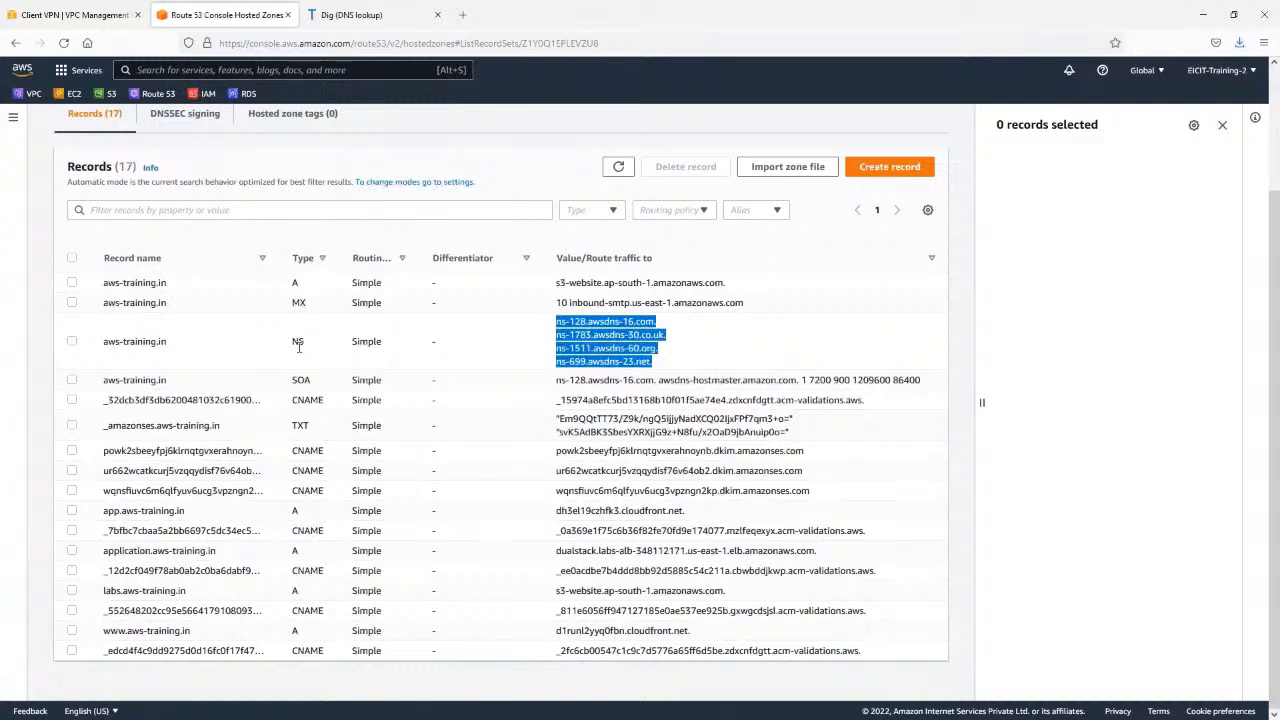
drag(556, 324, 663, 370)
click(662, 371)
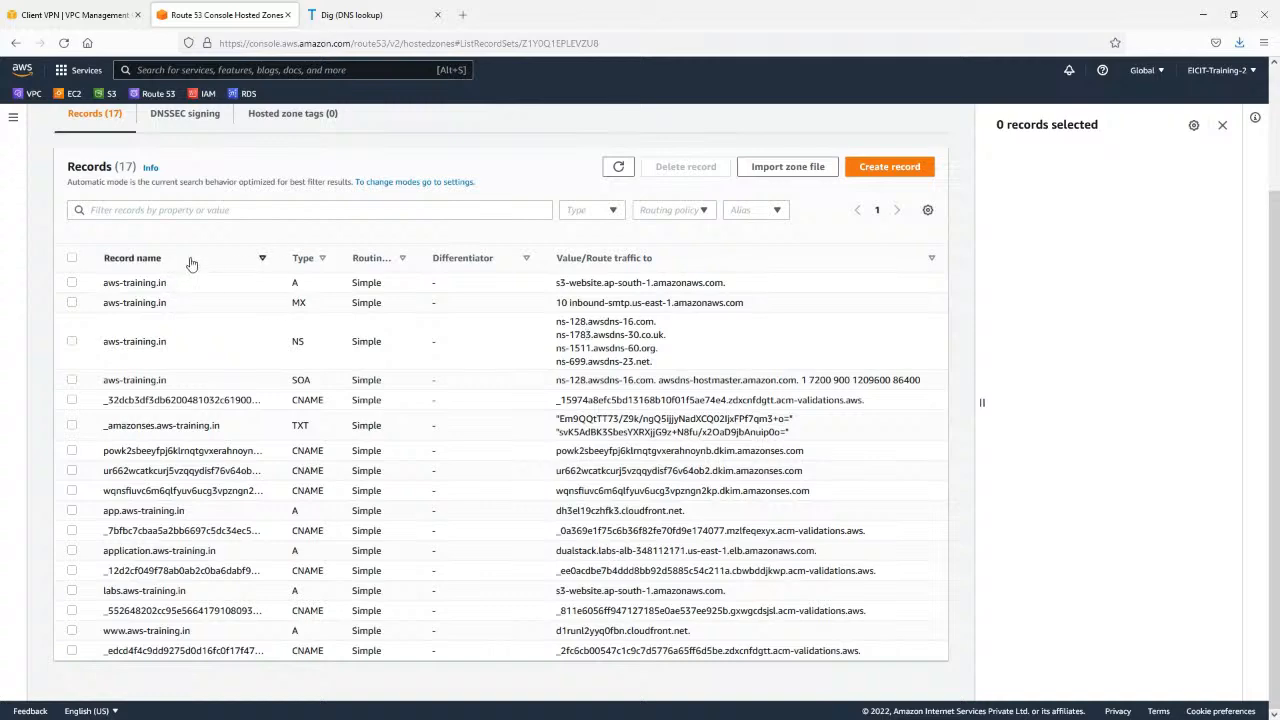
Open the EC2 instances page in a new browser tab and dismiss the welcome message.
scroll(180, 295, up, 3)
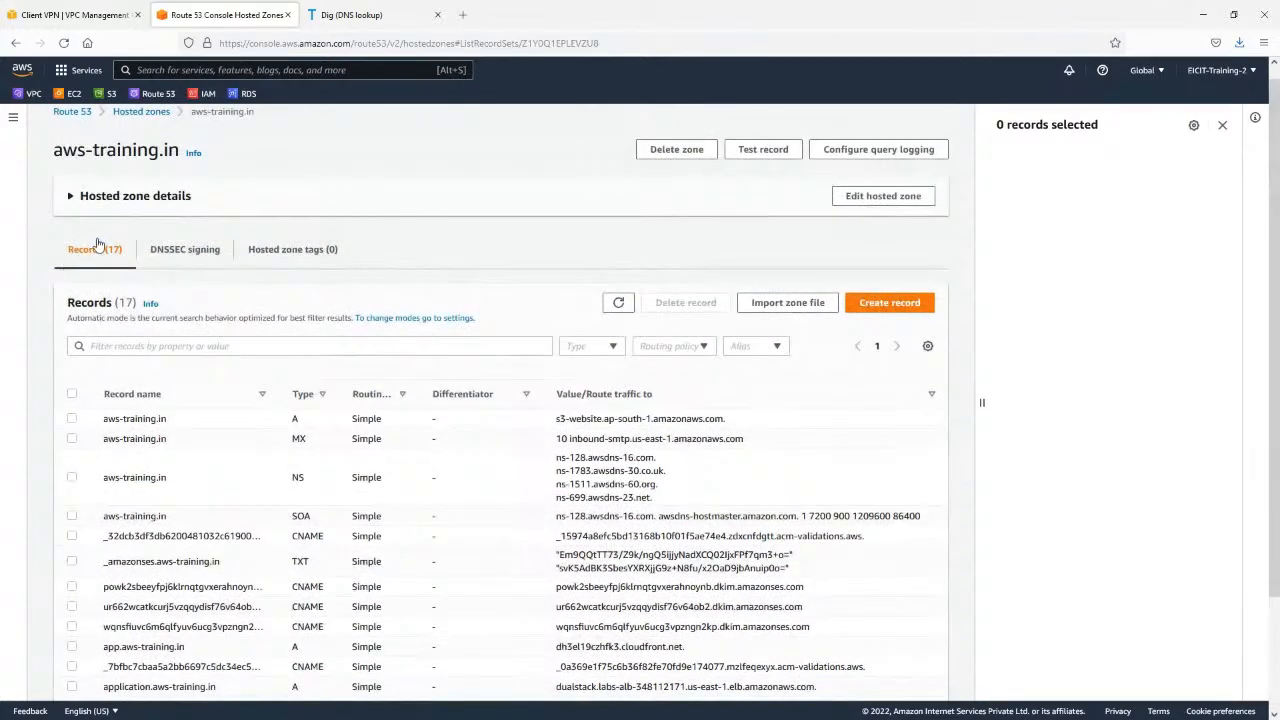
right_click(72, 93)
click(110, 105)
click(234, 13)
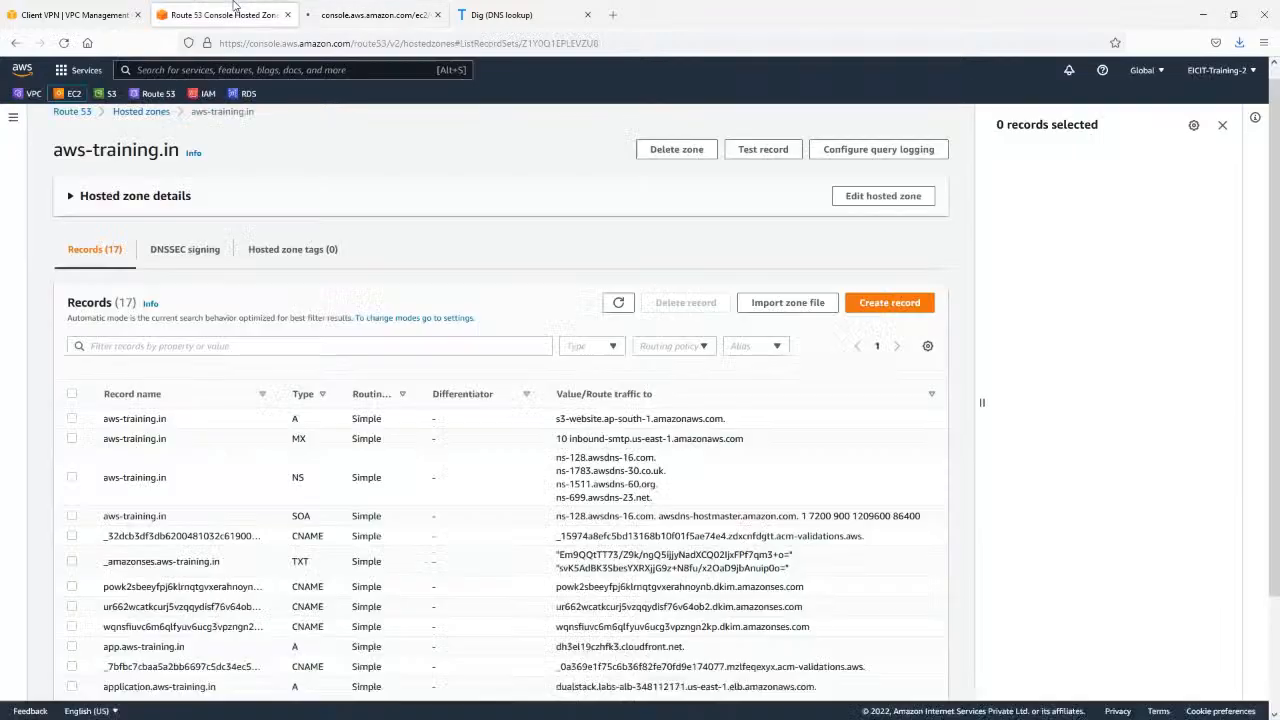
click(330, 14)
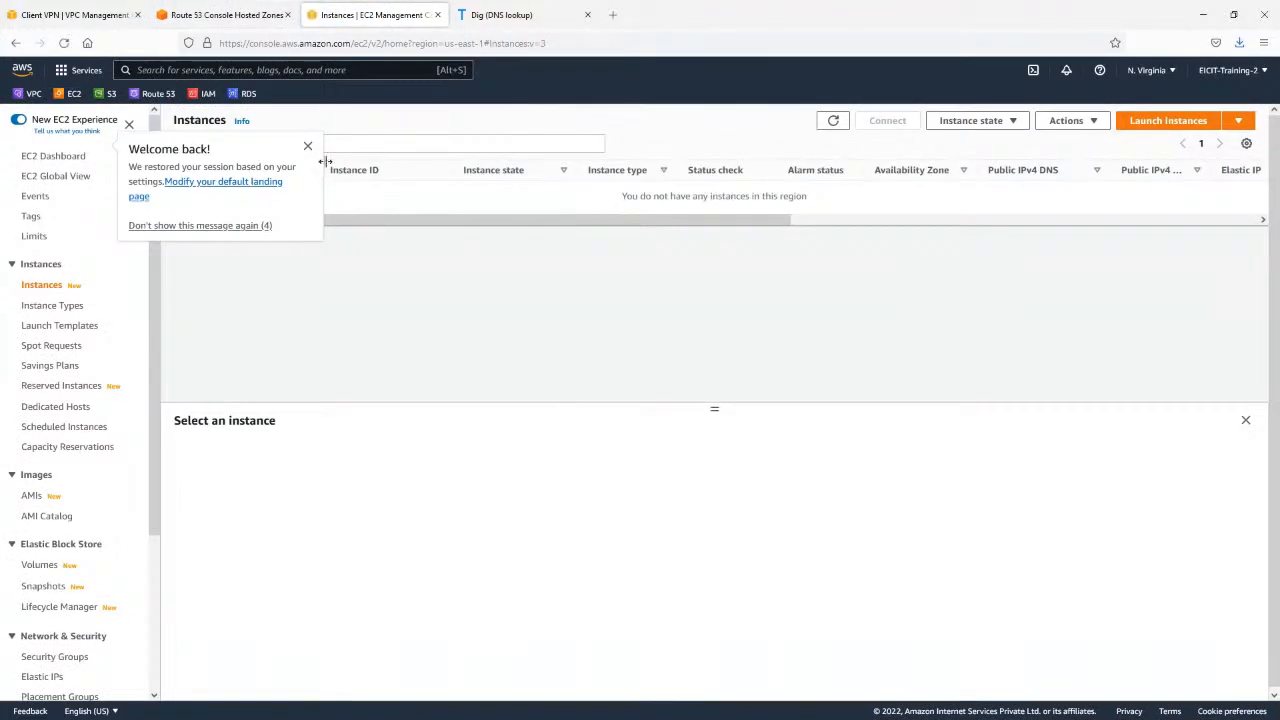
click(307, 147)
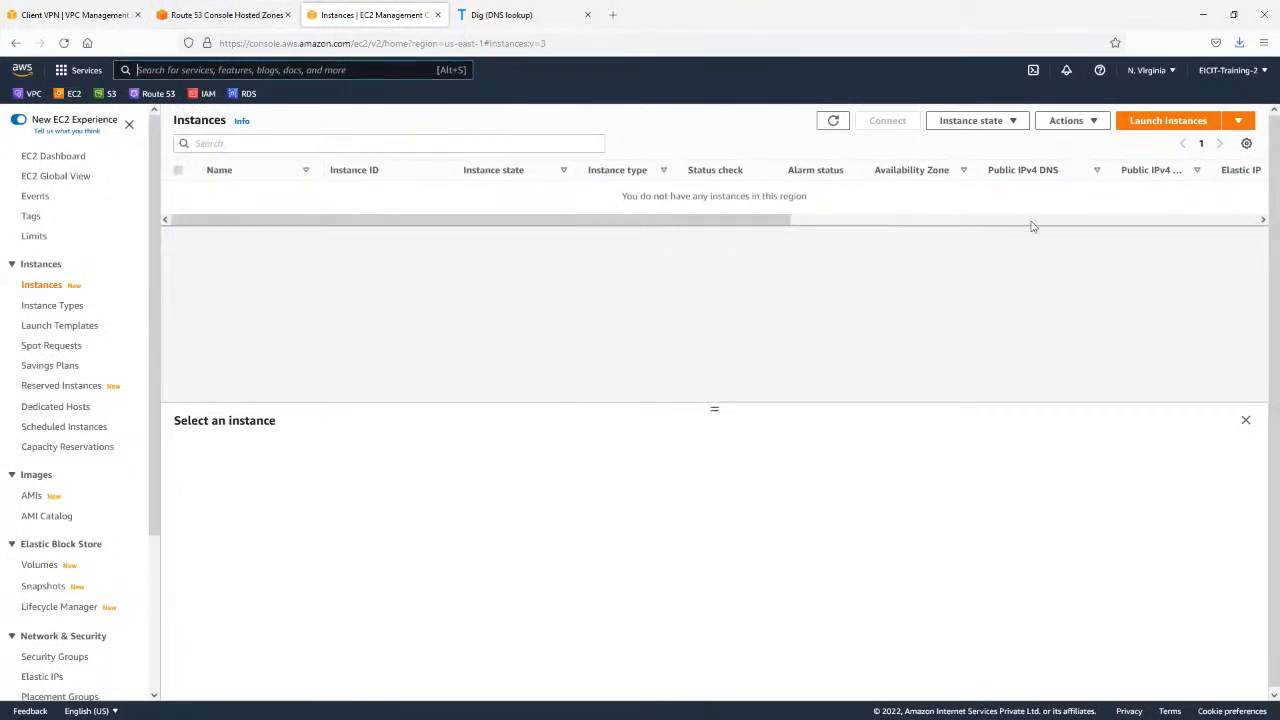
Start launching an instance with Amazon Linux 2 AMI (HVM) - Kernel 5.10, 64-bit (x86), and the t2.micro type.
click(1166, 121)
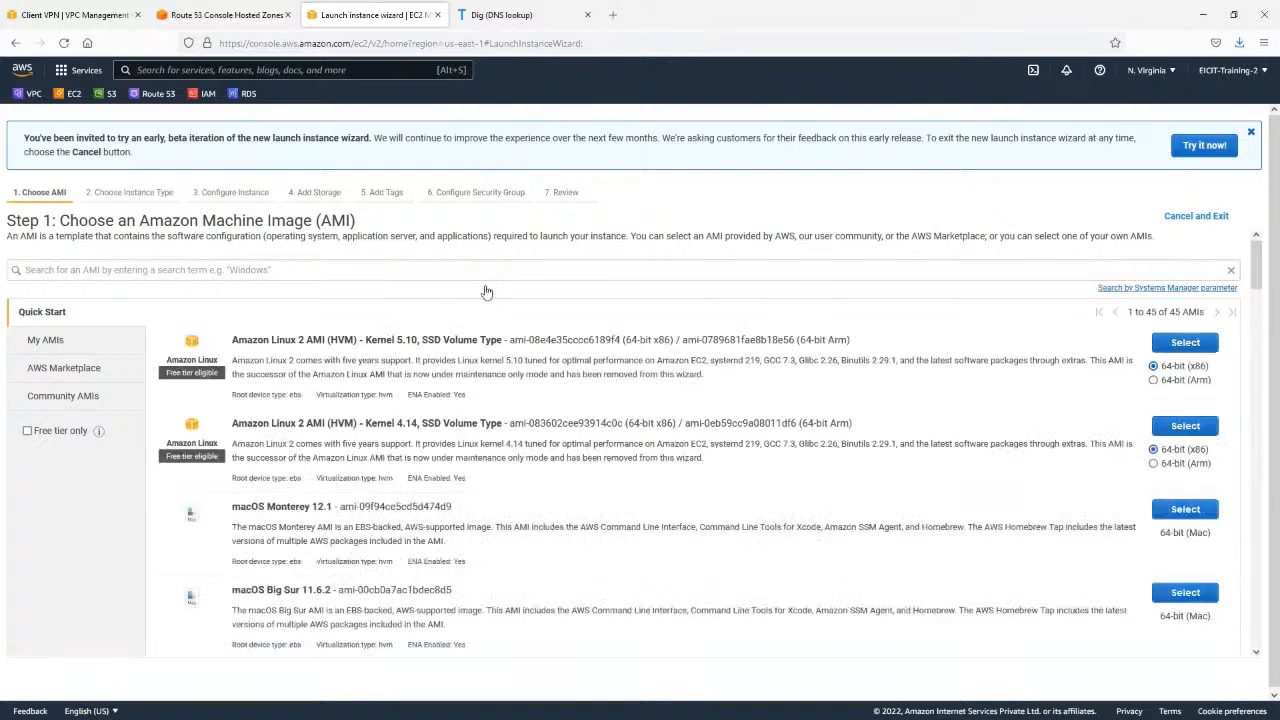
click(1176, 340)
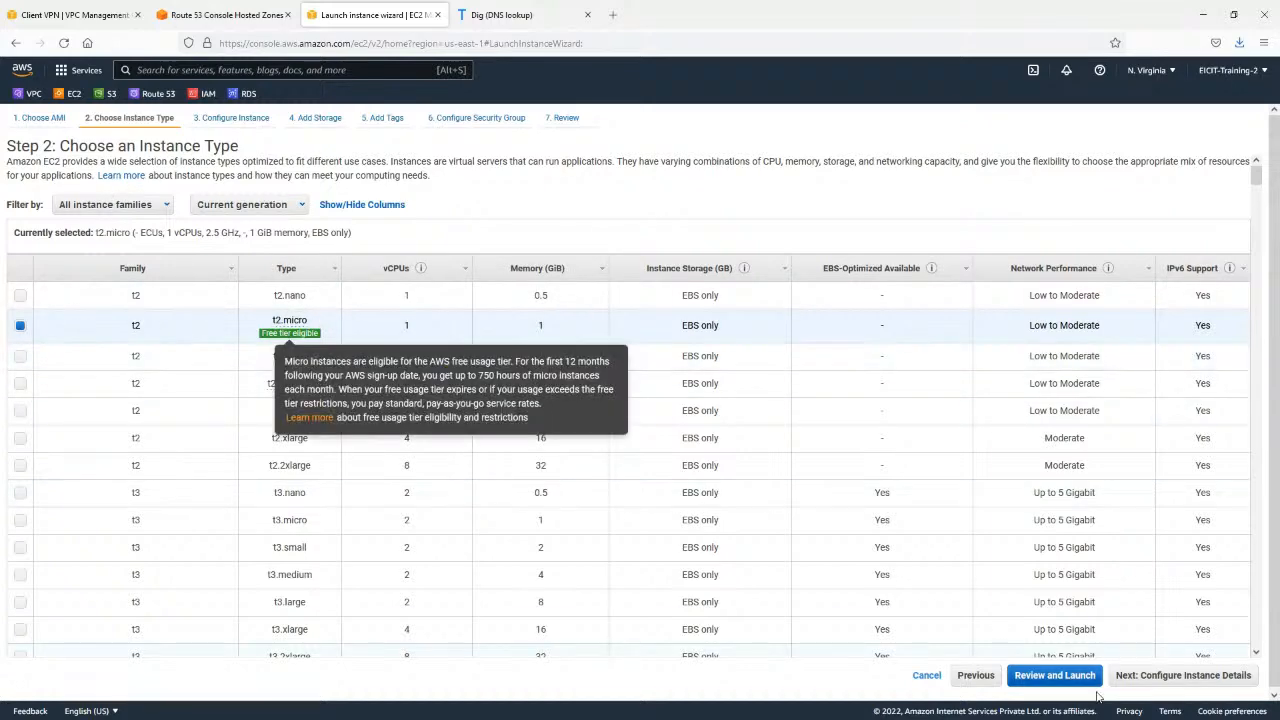
click(1180, 675)
Paste the user data script that installs and starts httpd and unzips editorial.zip into /var/www/html, keeping the default VPC.
scroll(395, 398, down, 5)
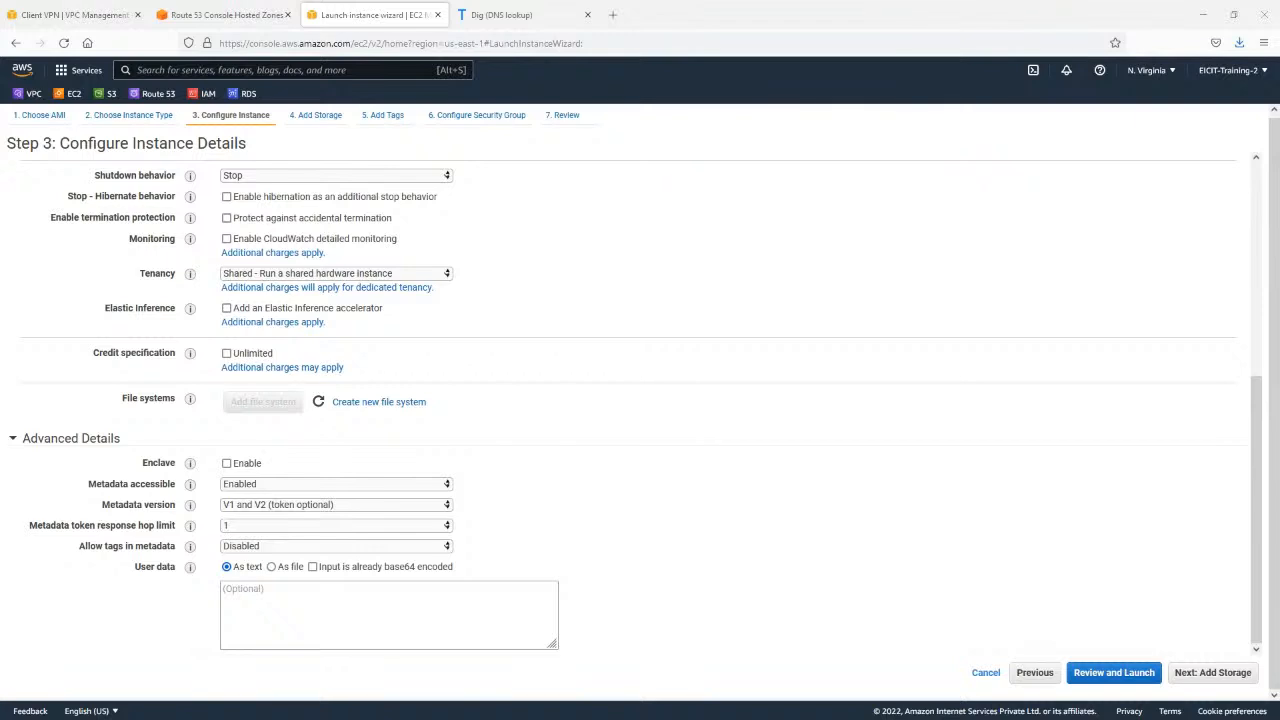
click(323, 606)
text(#!/bin/bash yum update -y yum install -y httpd systemctl start httpd systemctl enable httpd cd /var/www/html wget https://dzzged4dxpbtq.cloudfront.net/default_home_pages/editorial.zip unzip editorial.zip)
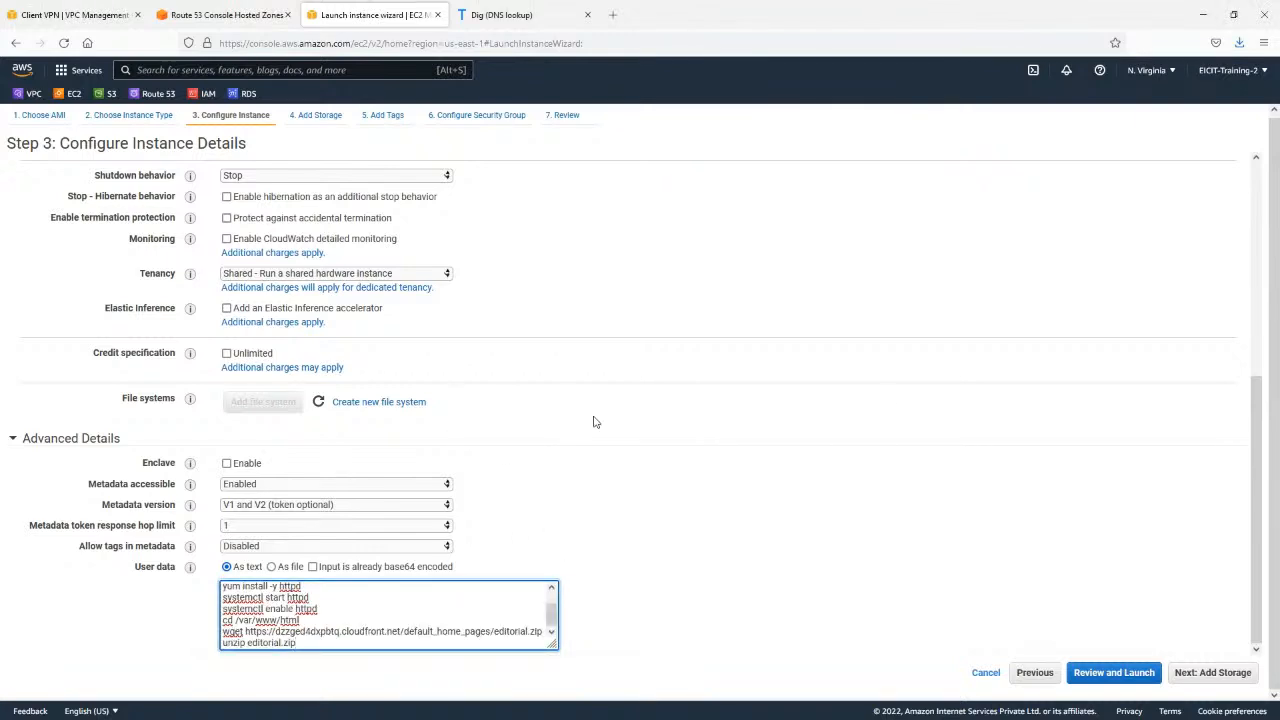
scroll(593, 421, up, 5)
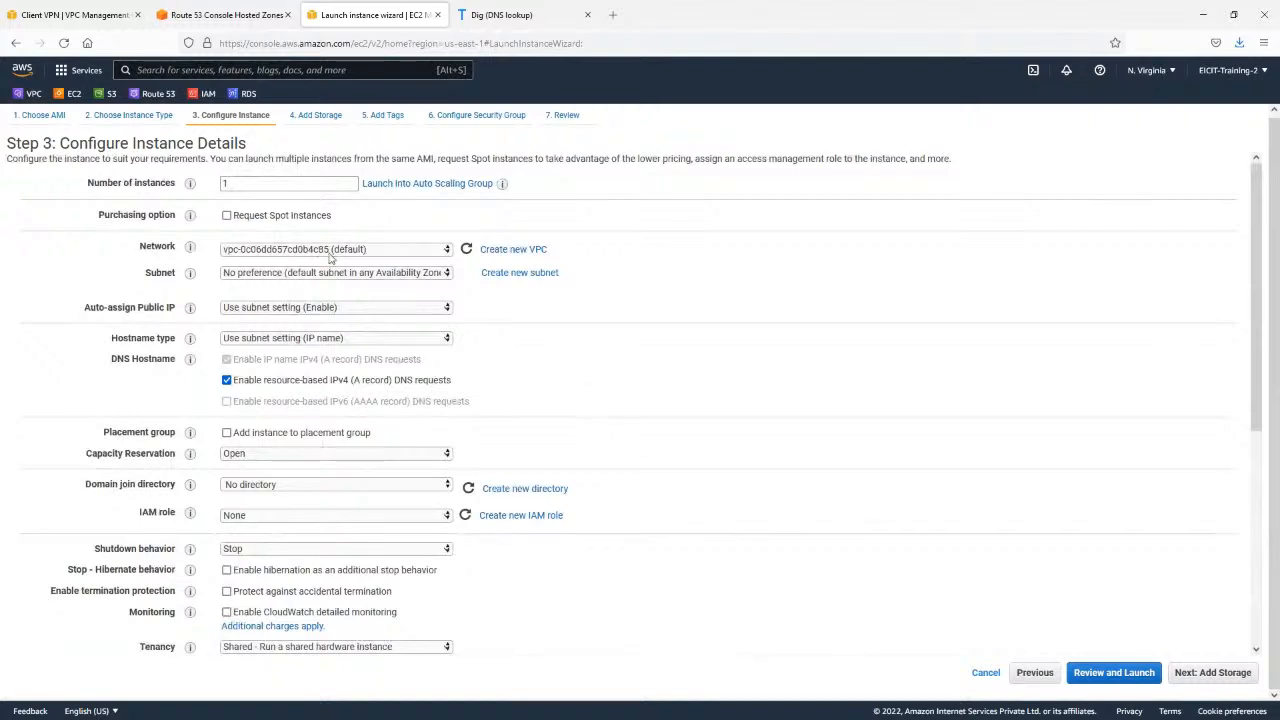
scroll(1204, 638, down, 3)
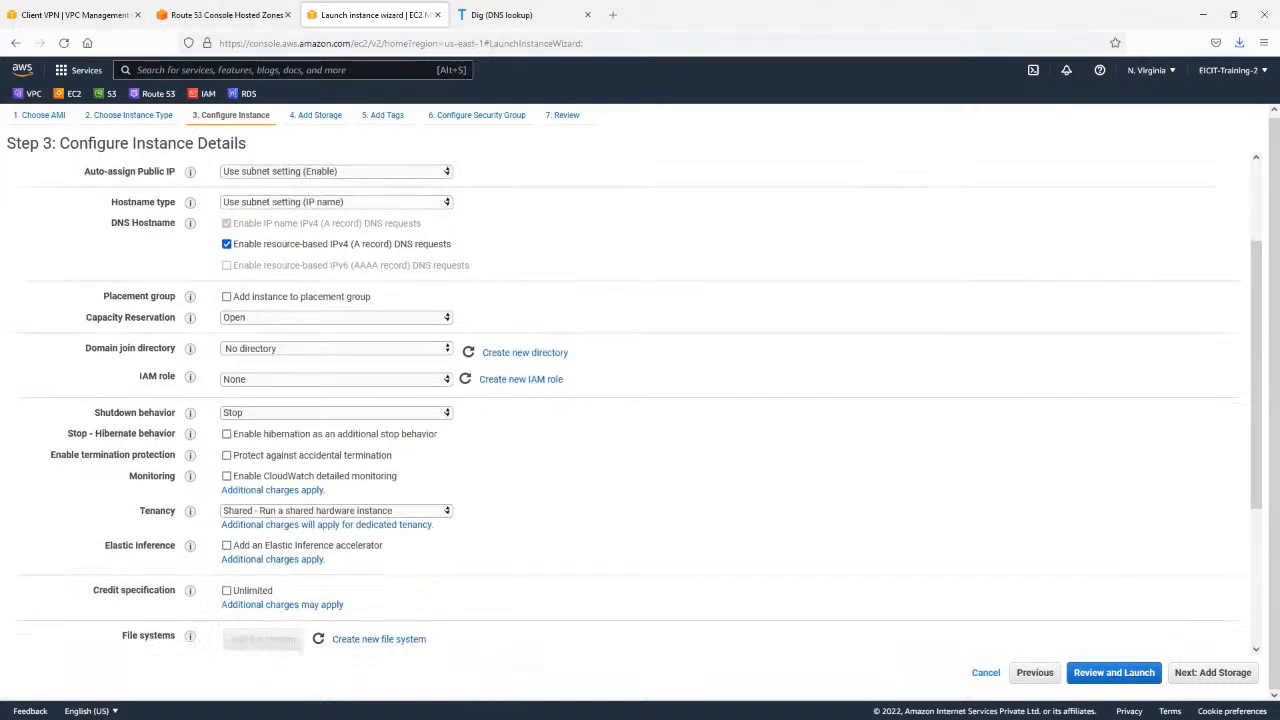
Keep the default 8 GiB gp2 root volume and set the instance's Name tag to Editorial.
click(1218, 673)
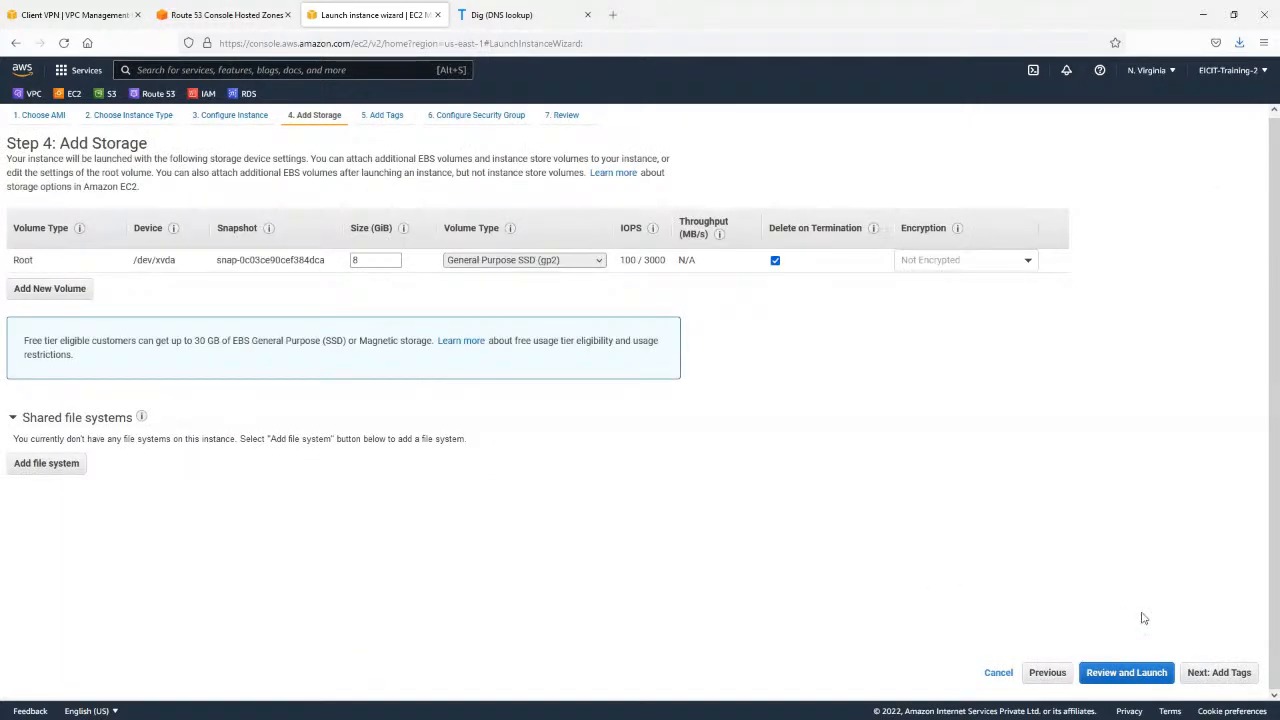
click(1222, 673)
click(506, 288)
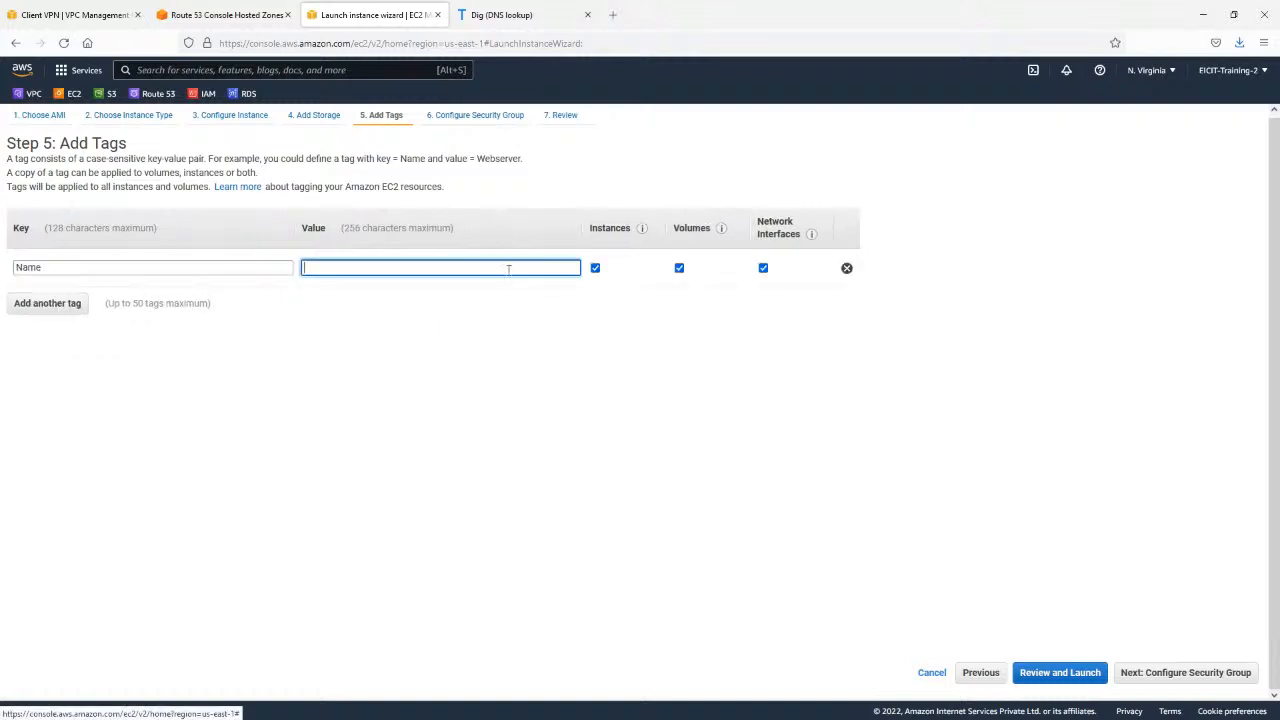
text(Editorial)
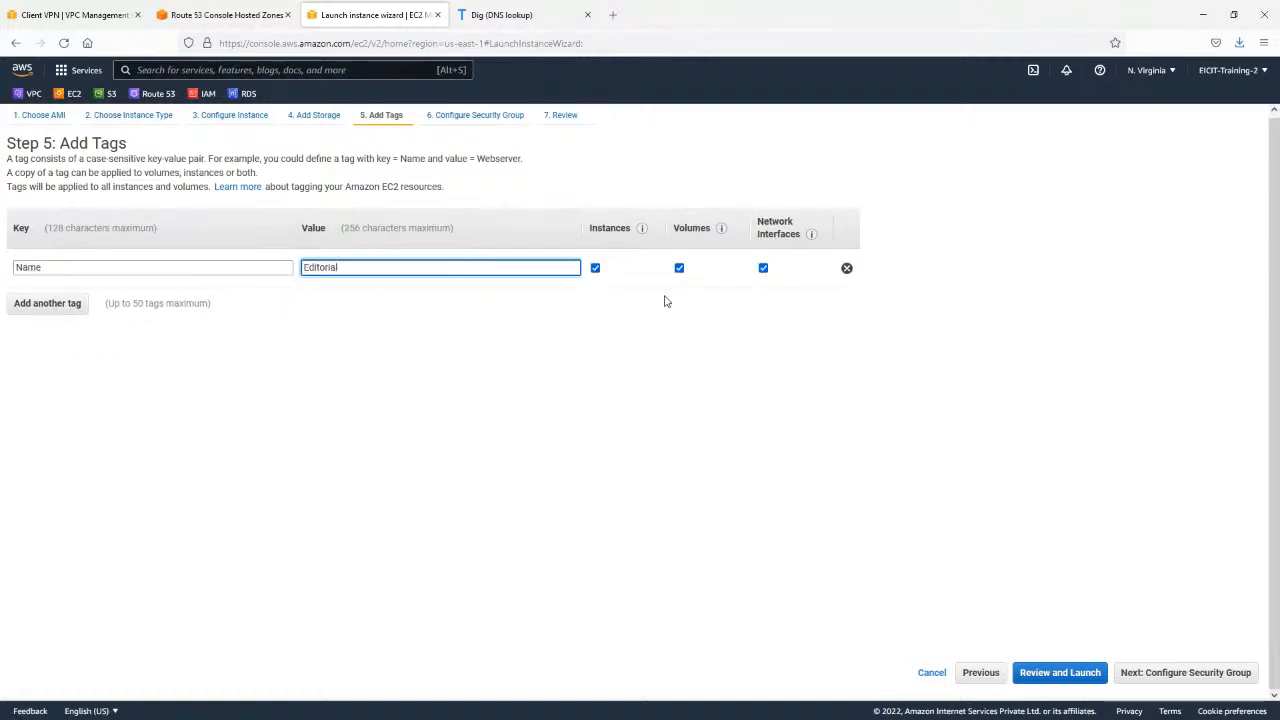
Assign the existing Labs_EC2_SG security group to the instance and proceed to the launch review.
click(1136, 672)
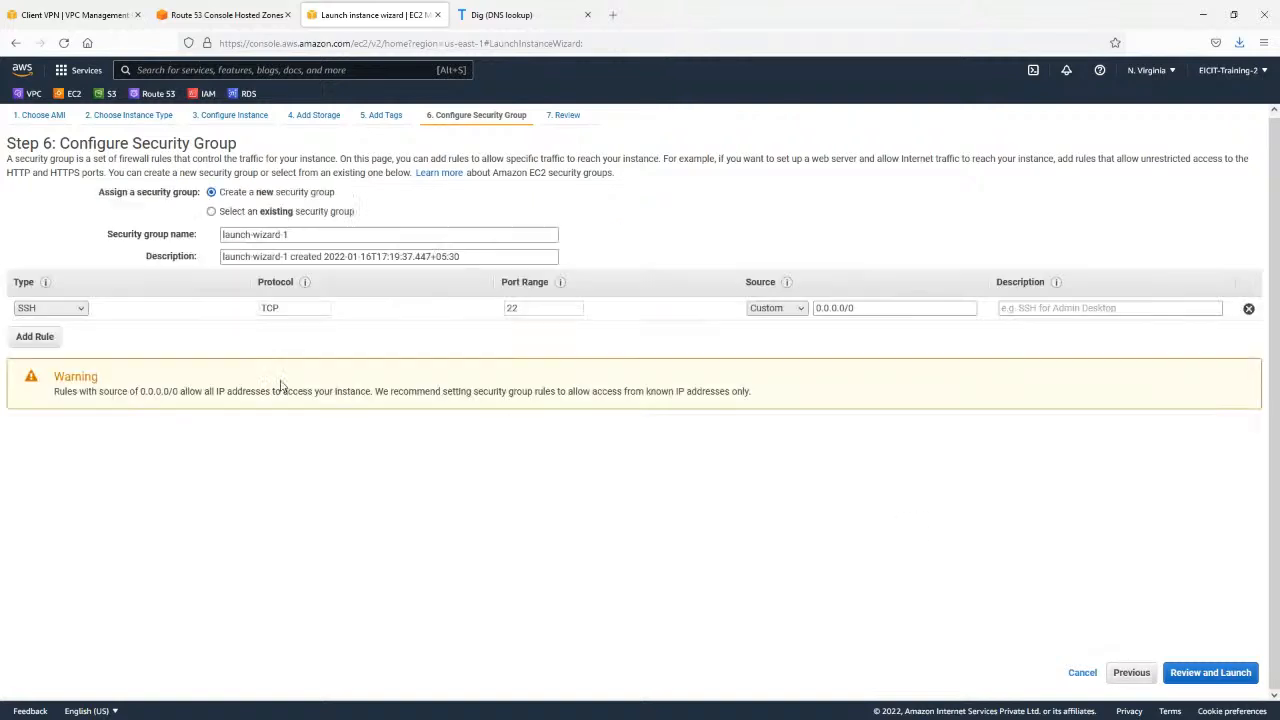
click(272, 212)
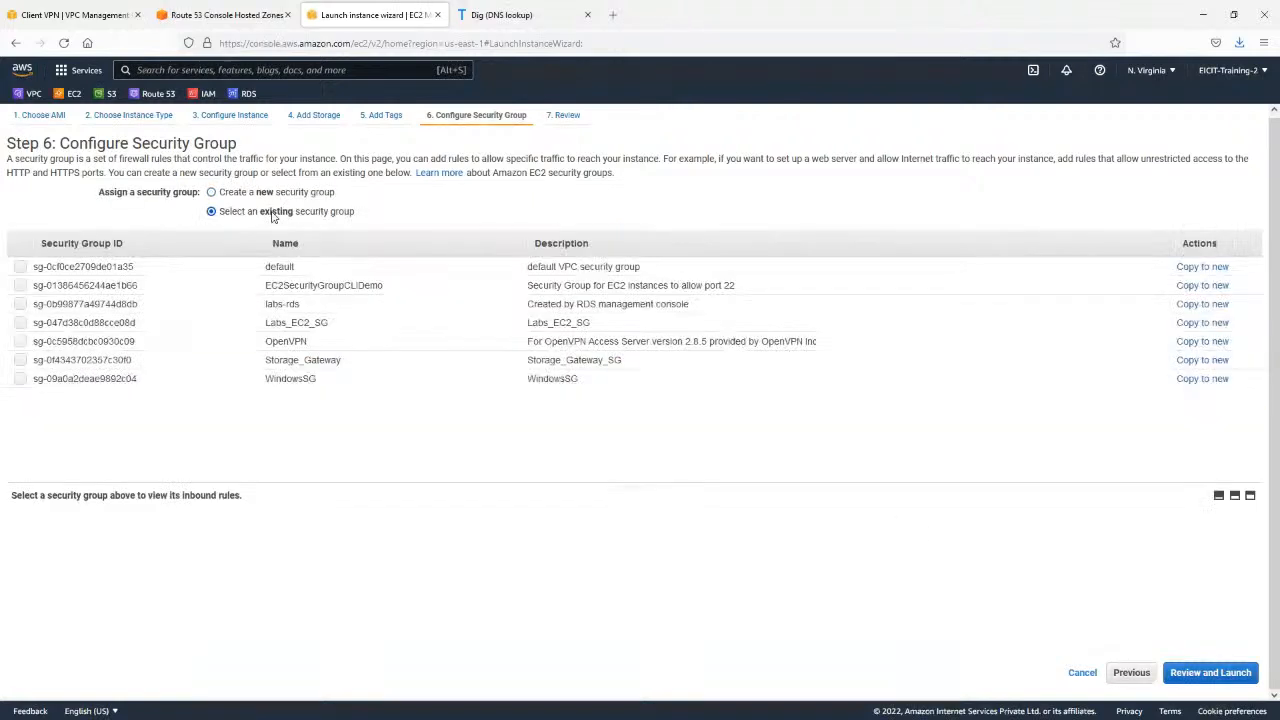
click(292, 323)
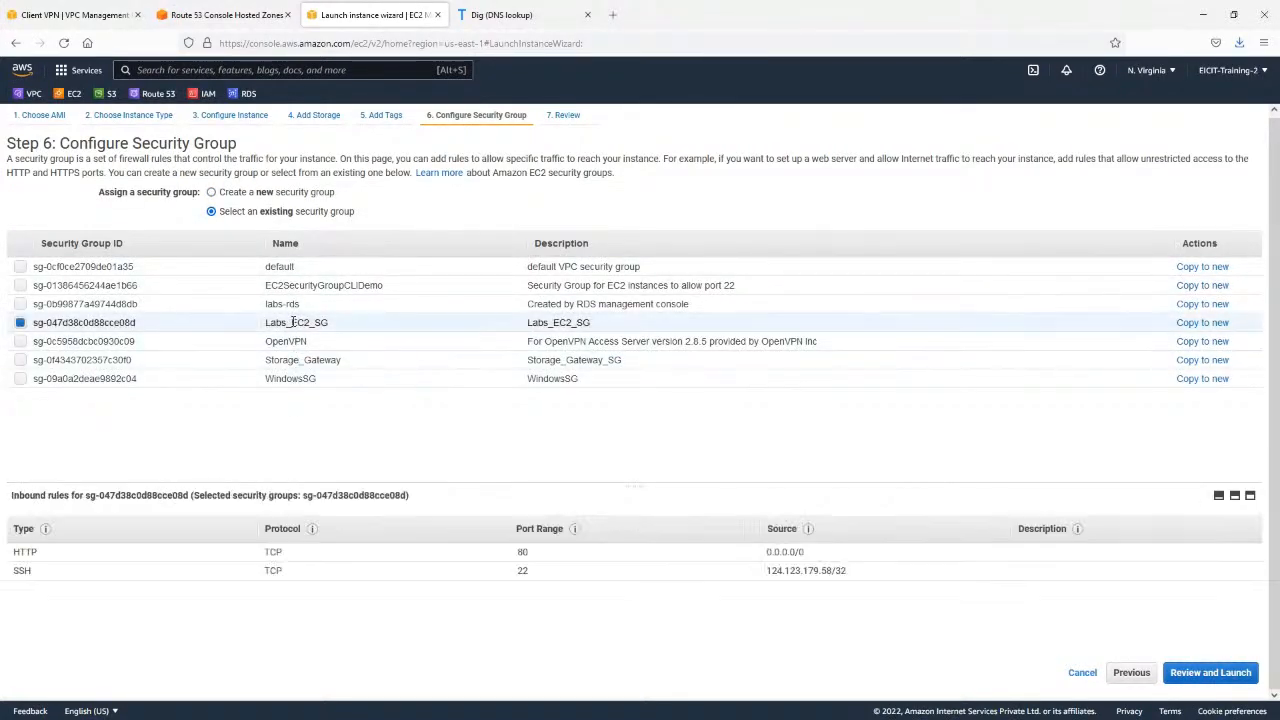
click(1192, 676)
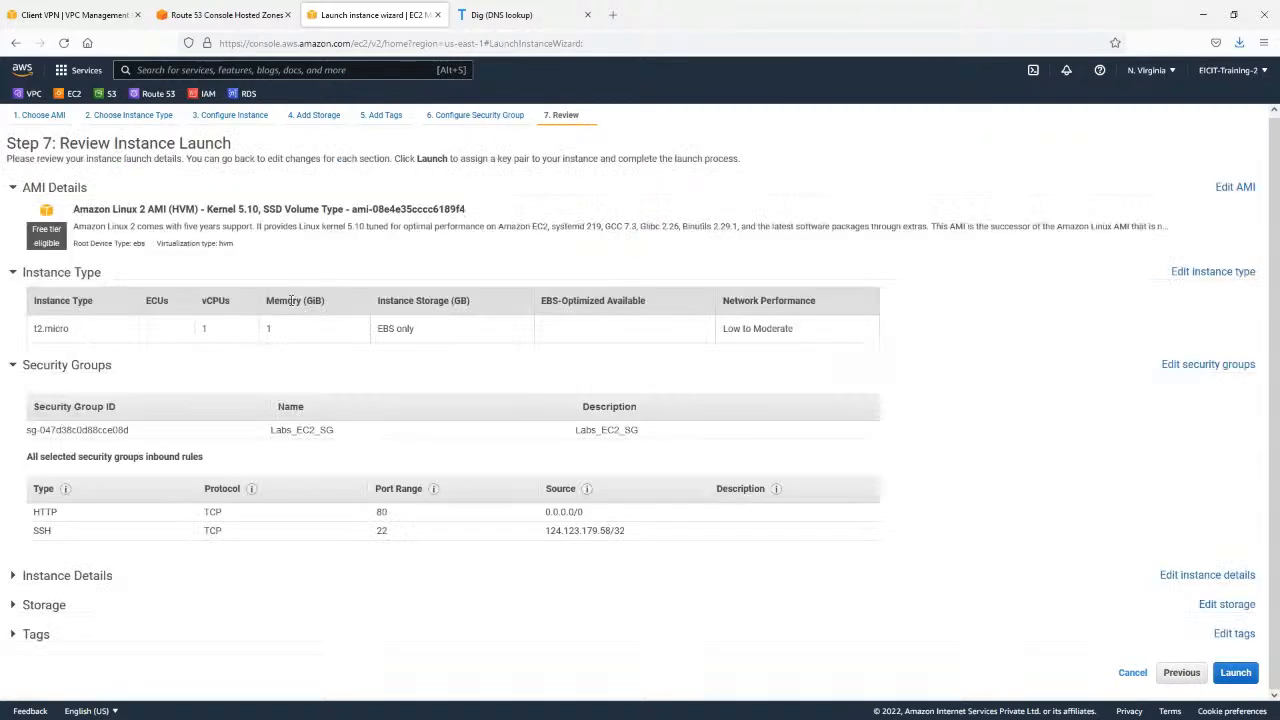
Launch the instance with the existing key pair Aug_2021, acknowledging access to its private key file.
click(1235, 673)
click(502, 447)
click(502, 466)
click(502, 447)
click(471, 483)
click(480, 470)
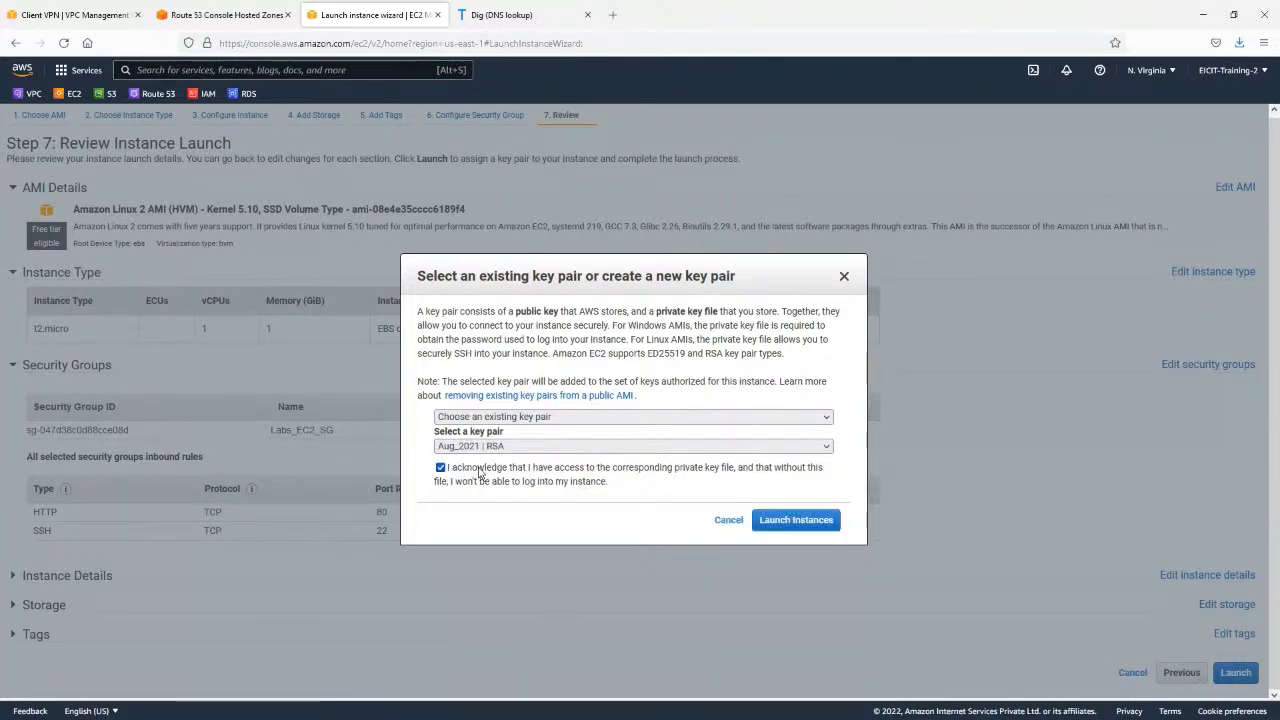
click(700, 447)
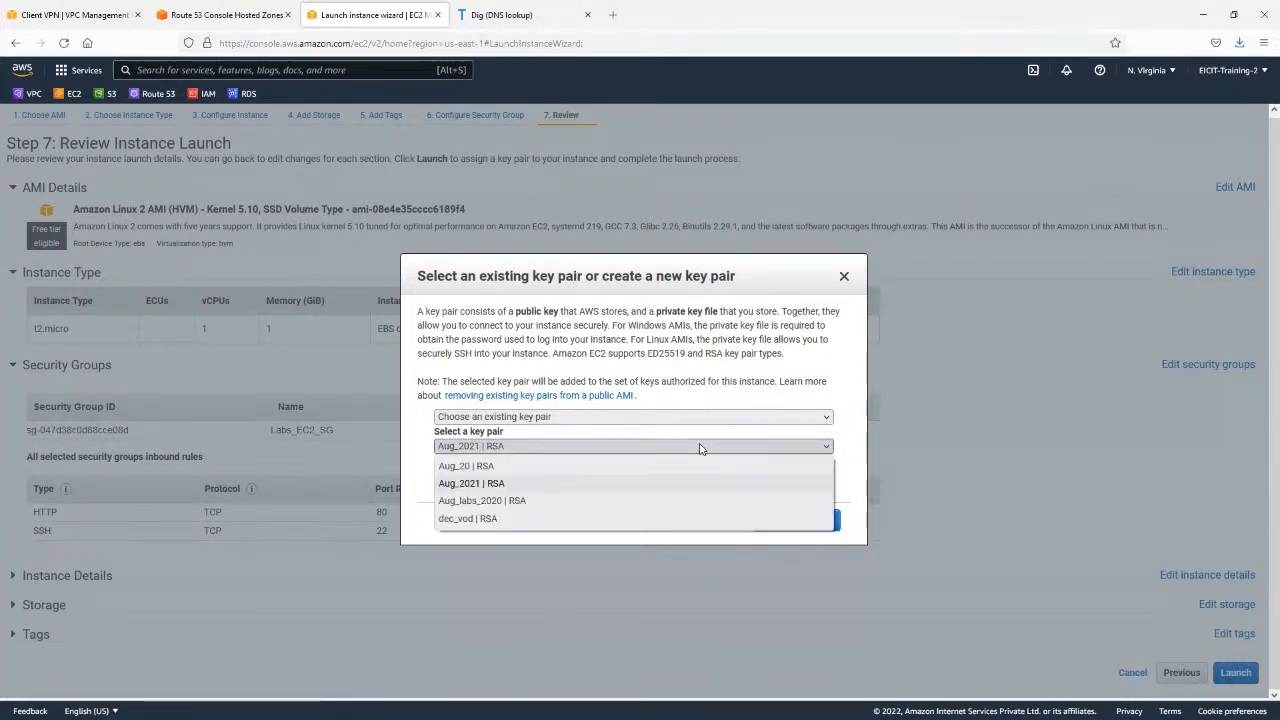
click(700, 447)
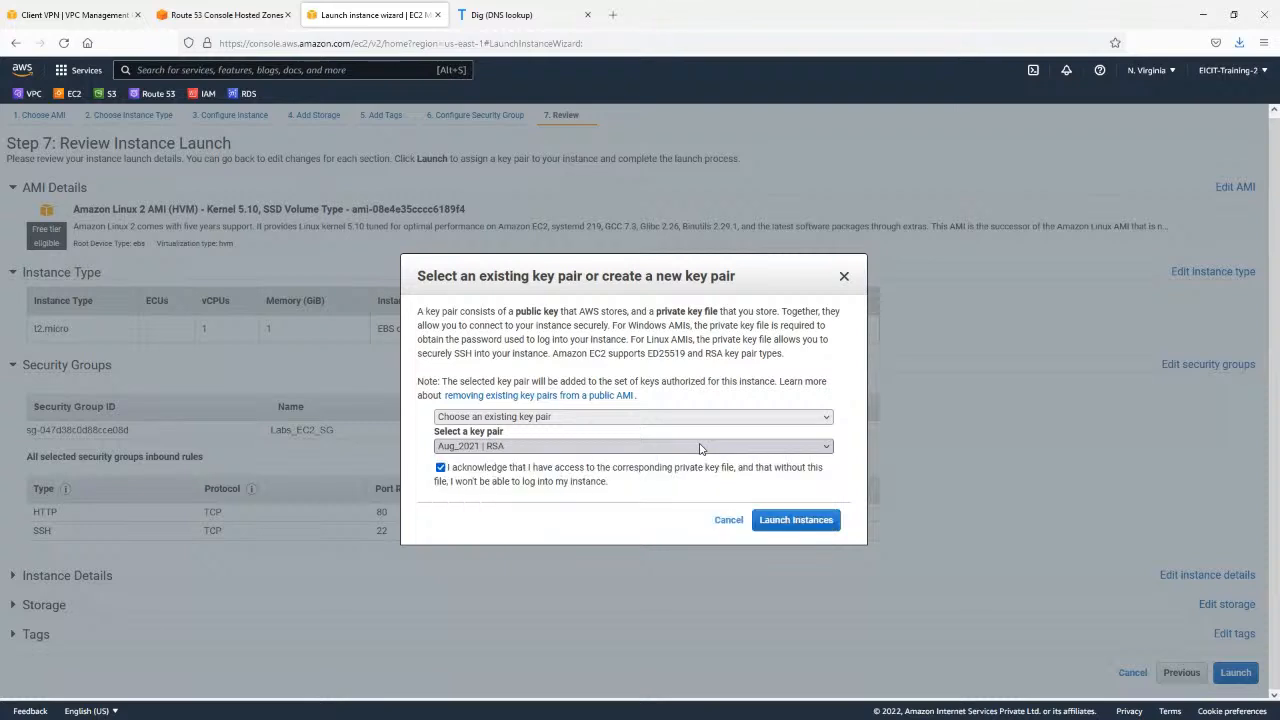
click(782, 515)
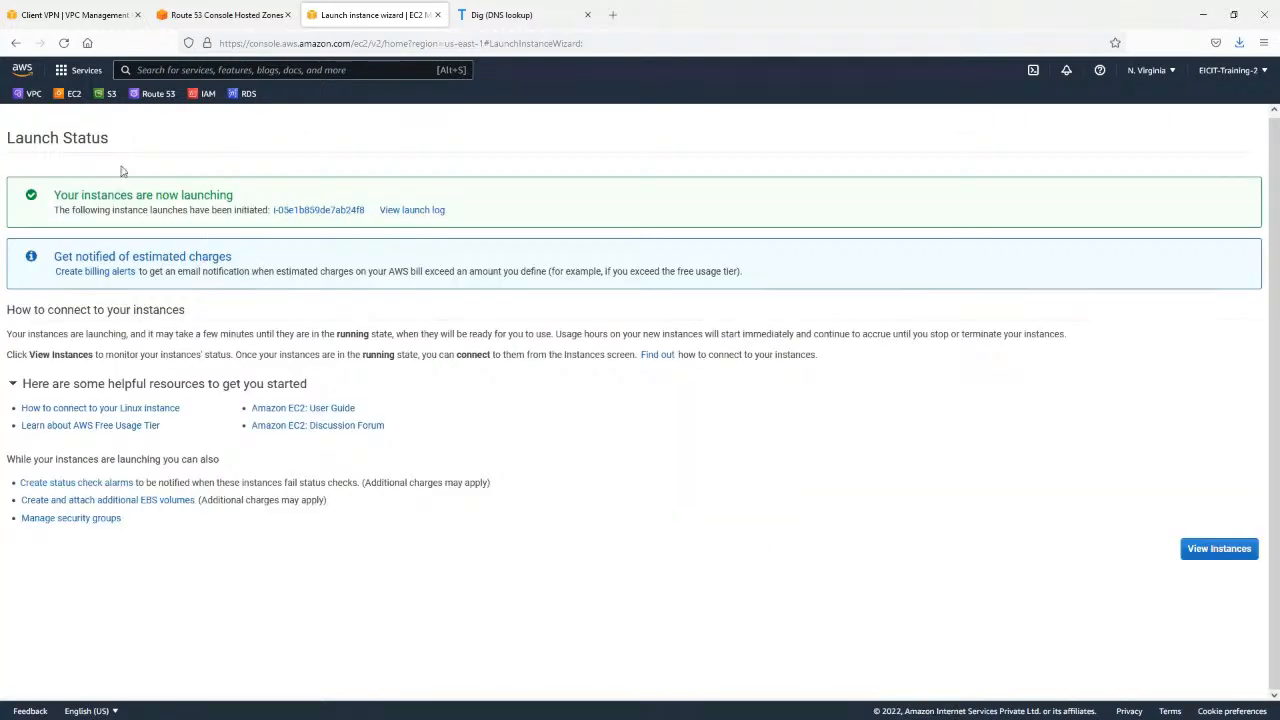
Start launching another instance with the same configuration as the Editorial instance.
click(1238, 549)
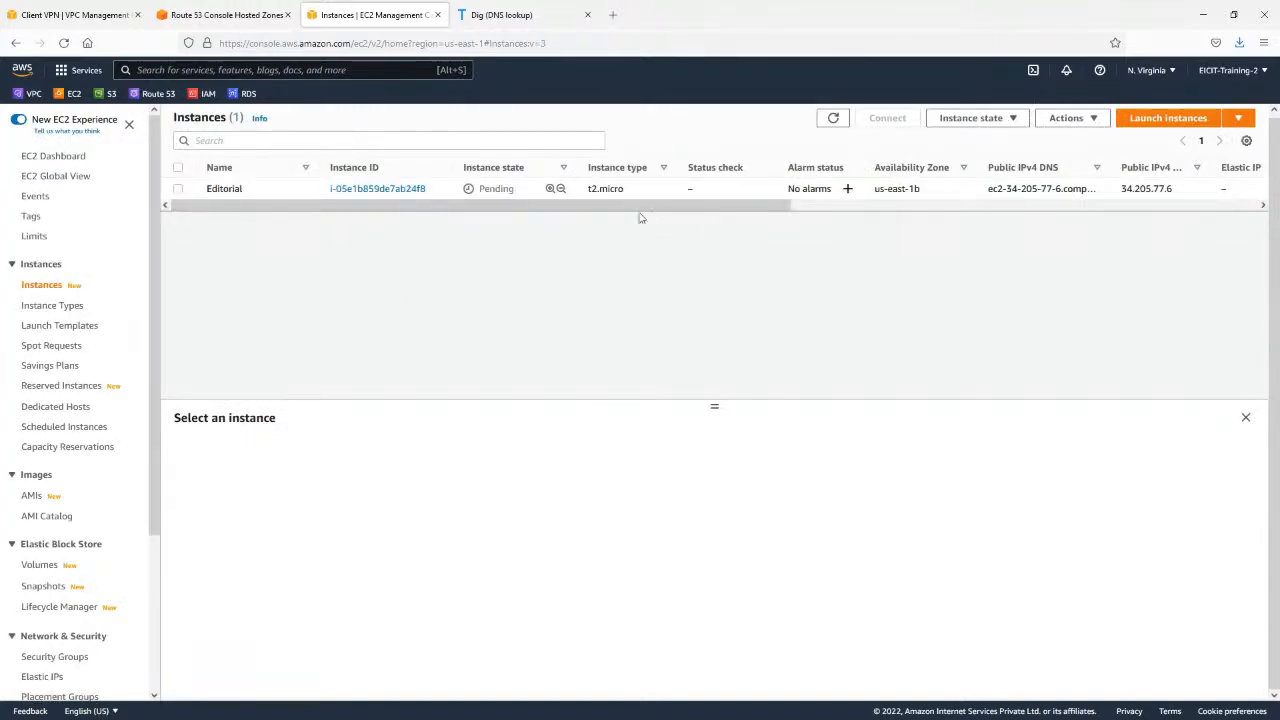
click(295, 196)
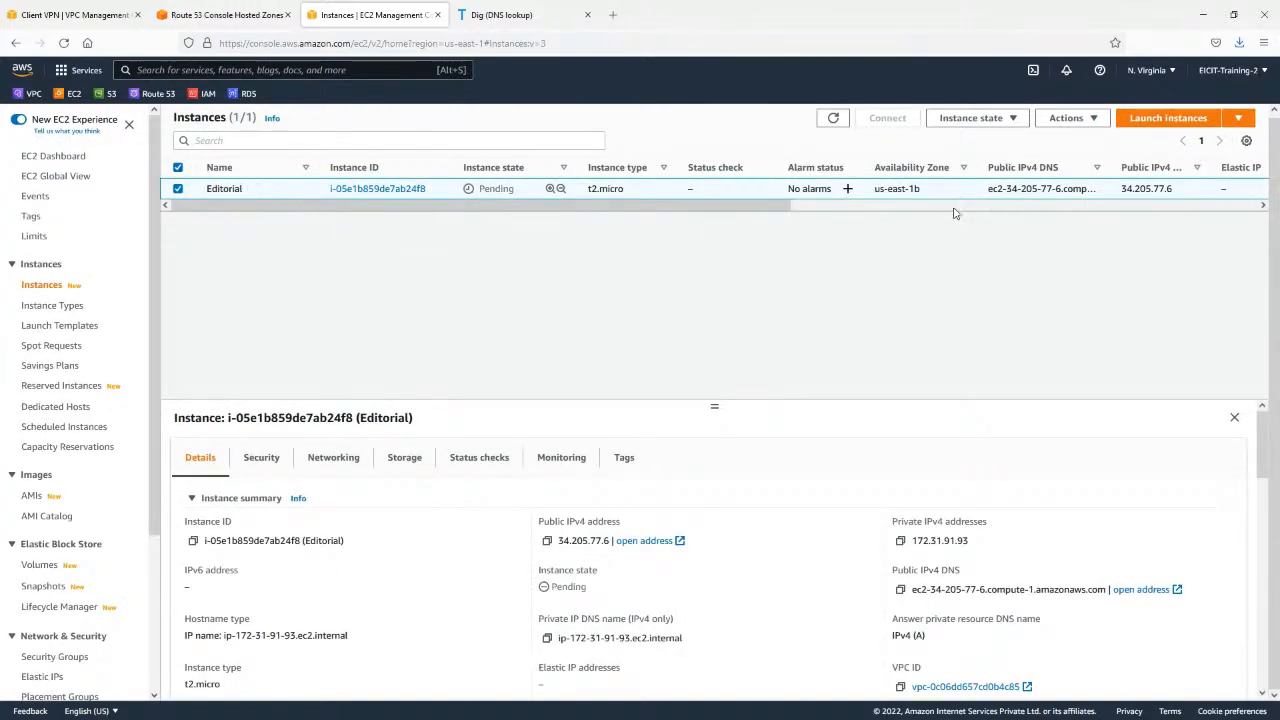
click(1075, 119)
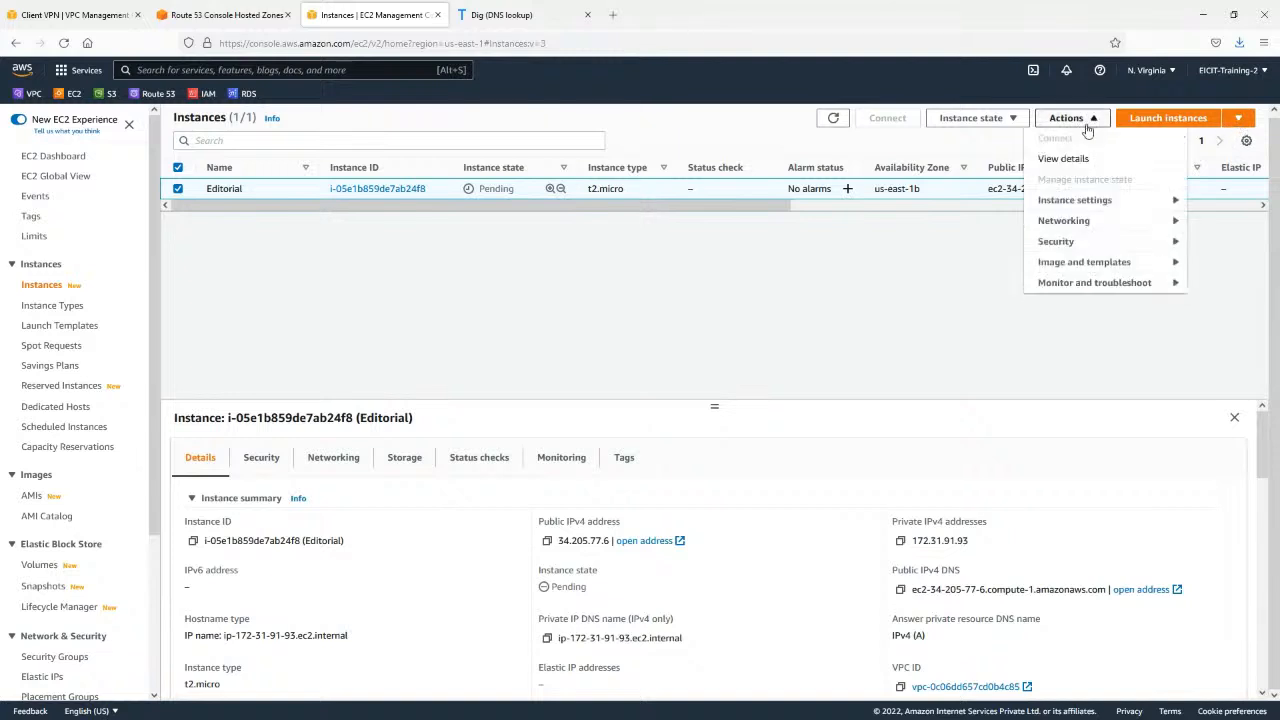
click(1090, 262)
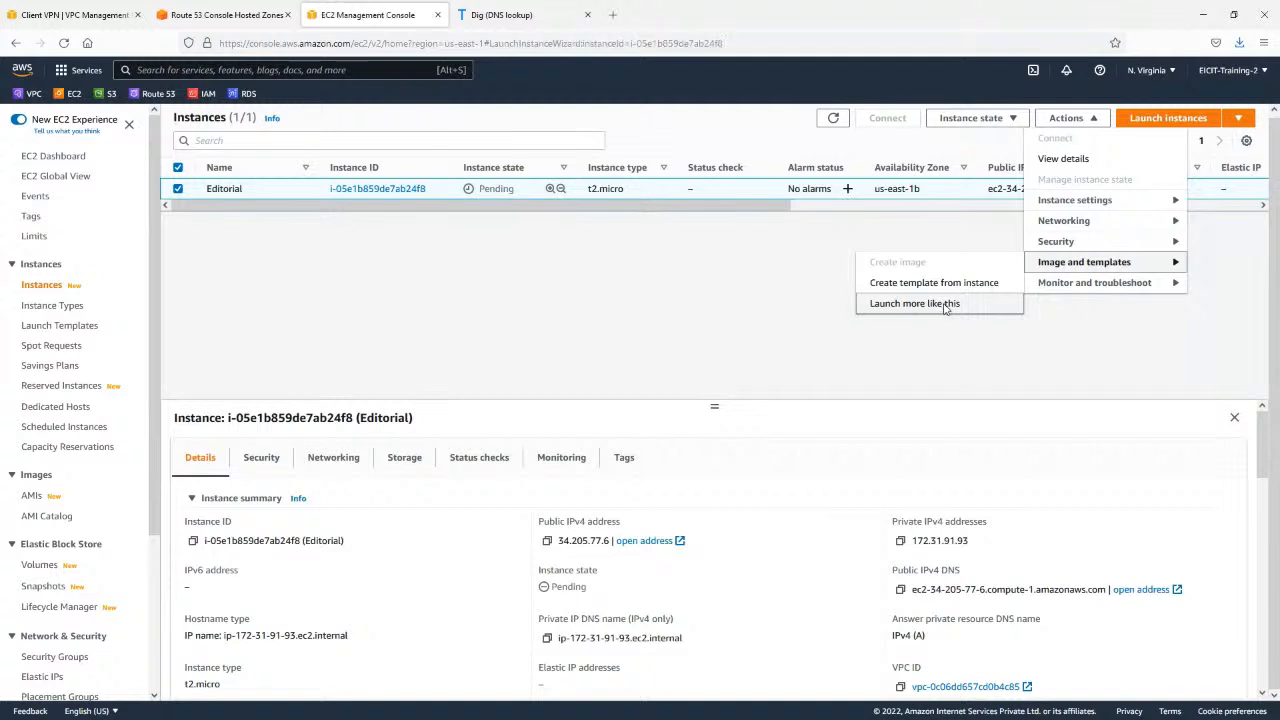
click(944, 306)
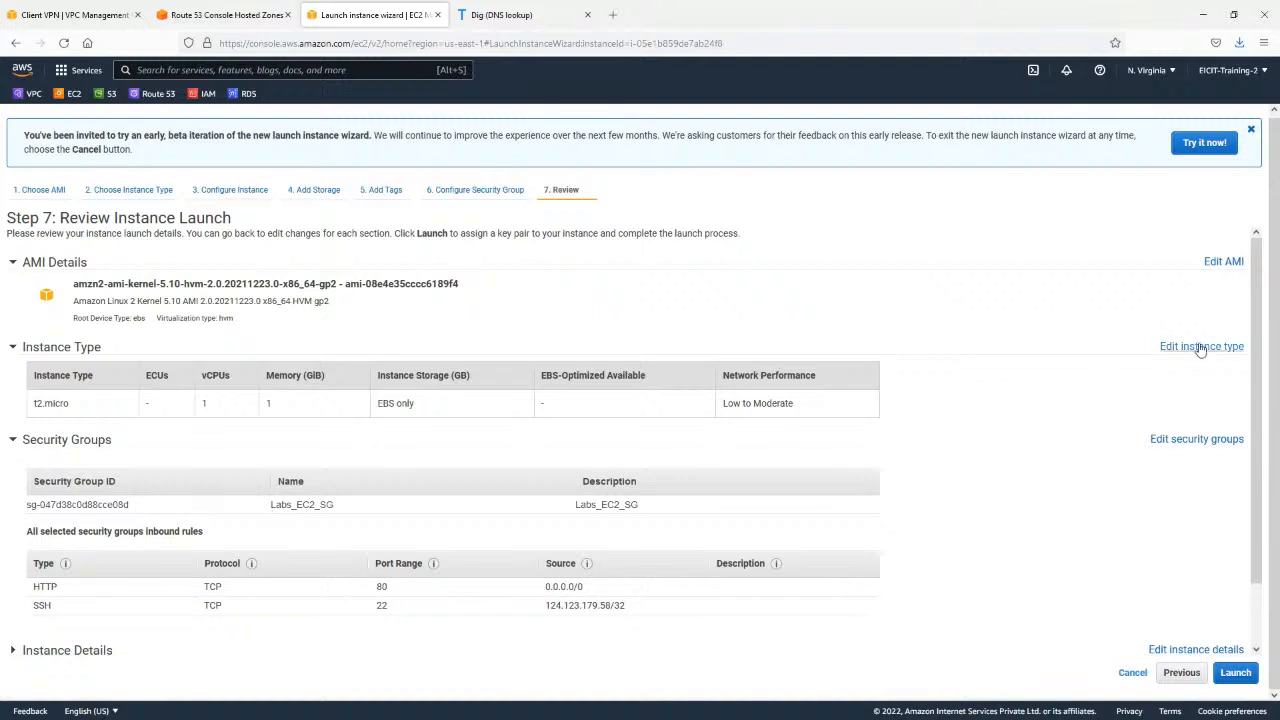
Keep the t2.micro type and replace the user data with the script that downloads and unzips forty.zip into /var/www/html.
click(1201, 346)
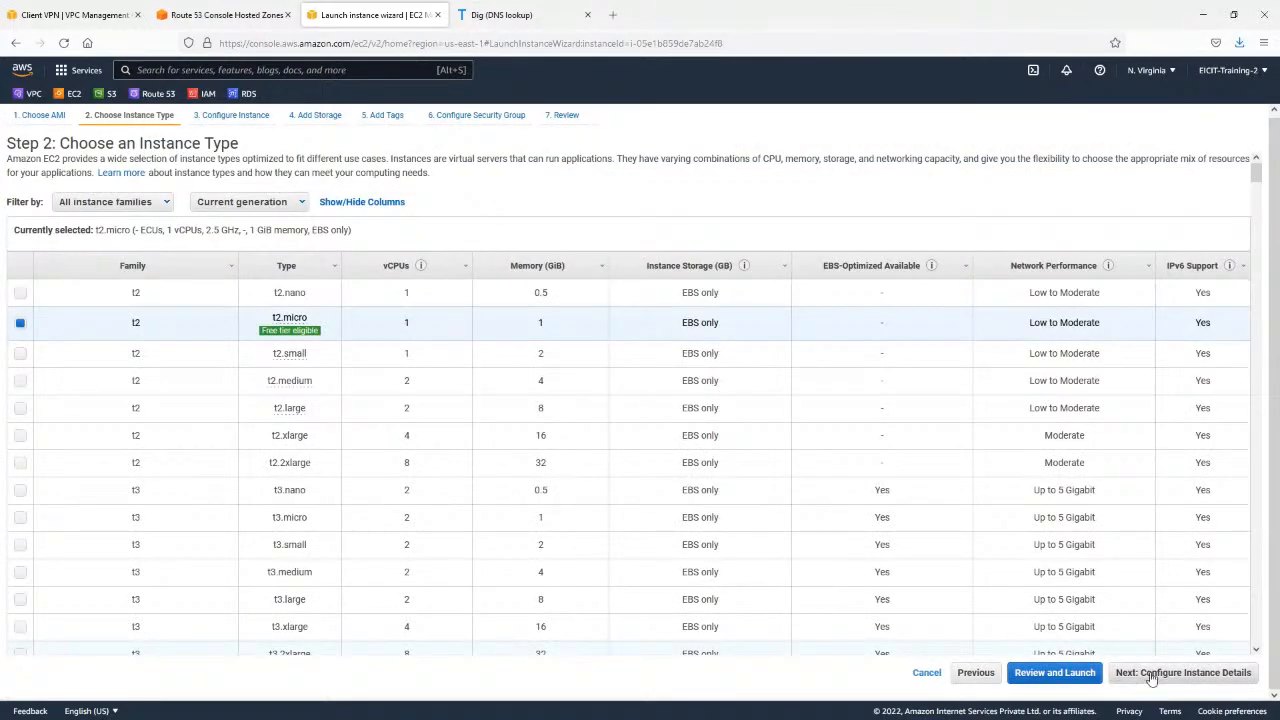
click(1212, 677)
scroll(345, 470, down, 10)
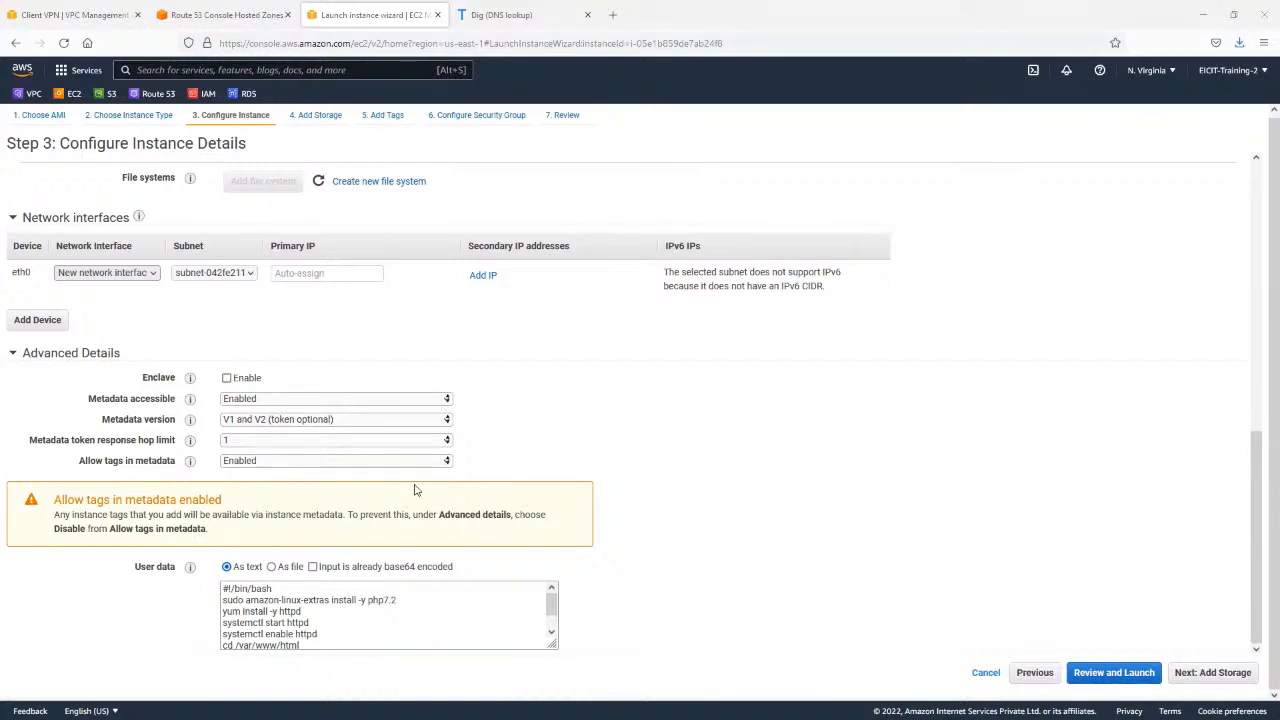
click(397, 625)
key(ctrl+a)
text(#!/bin/bash sudo amazon-linux-extras install -y php7.2 yum install -y httpd systemctl start httpd systemctl enable httpd cd /var/www/html wget https://dzzged4dxpbtq.cloudfront.net/default_home_pages/forty.zip unzip forty.zip)
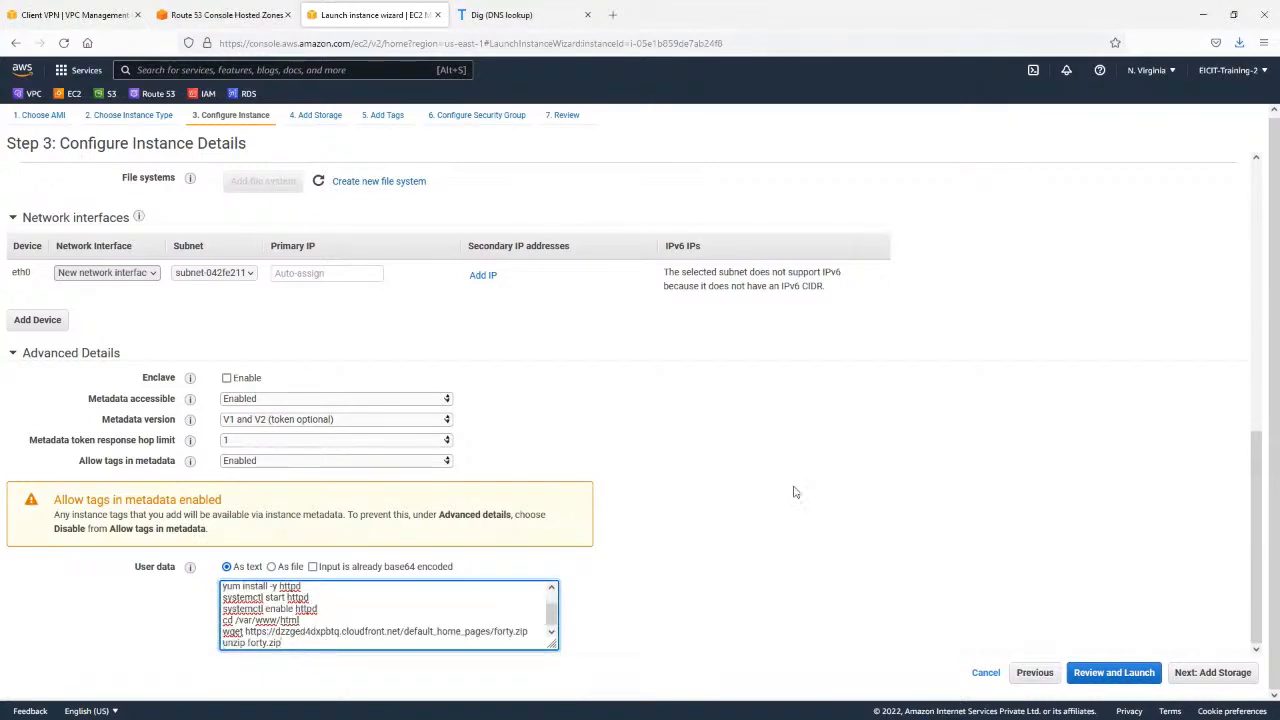
Keep the 8 GiB gp2 root volume and set the new instance's Name tag to Forty.
click(1222, 674)
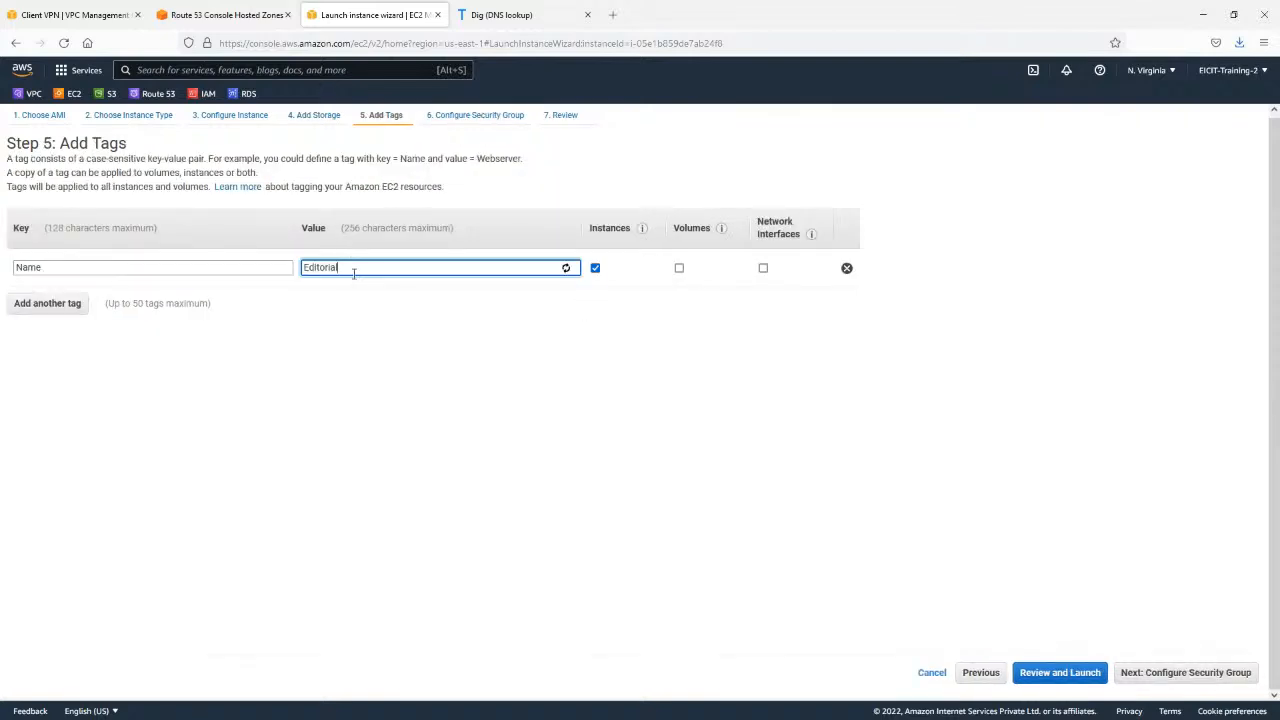
key(ctrl+a)
text(For)
click(682, 279)
click(763, 268)
click(680, 269)
click(1200, 676)
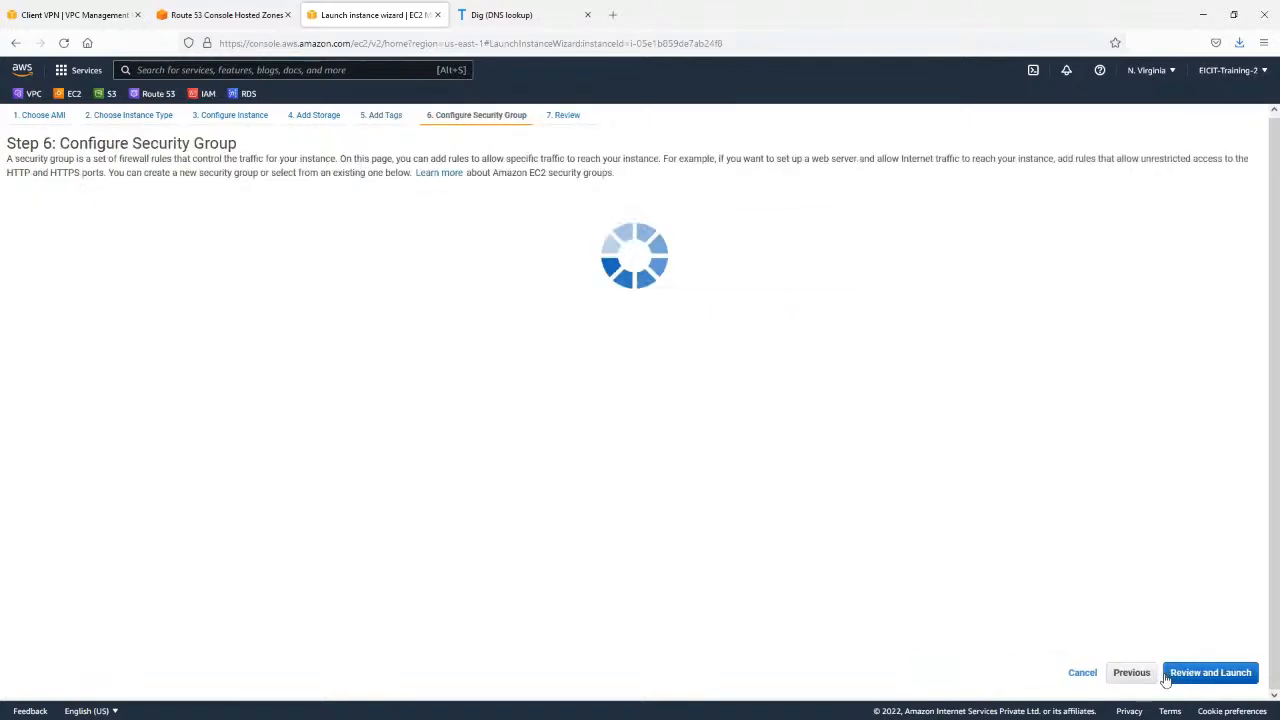
Launch the Forty instance with the Labs_EC2_SG security group and the Aug_2021 key pair, acknowledging access to the private key file.
click(1234, 673)
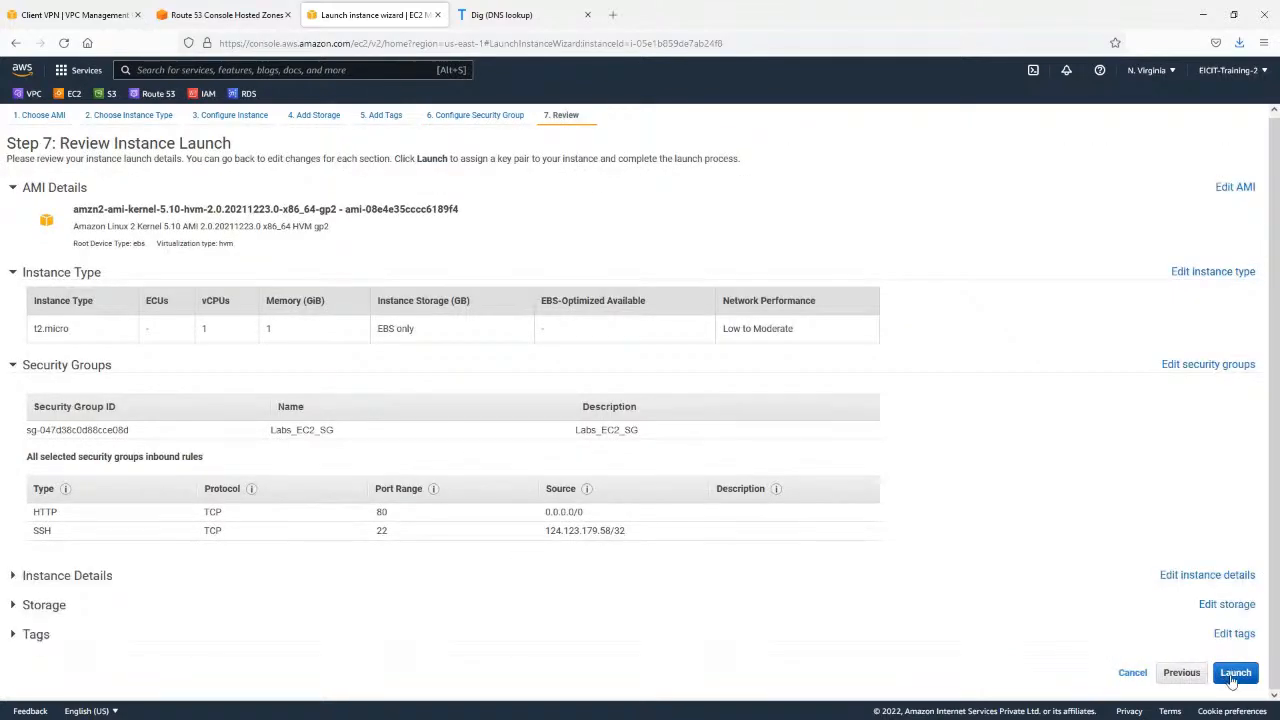
click(1232, 678)
click(527, 476)
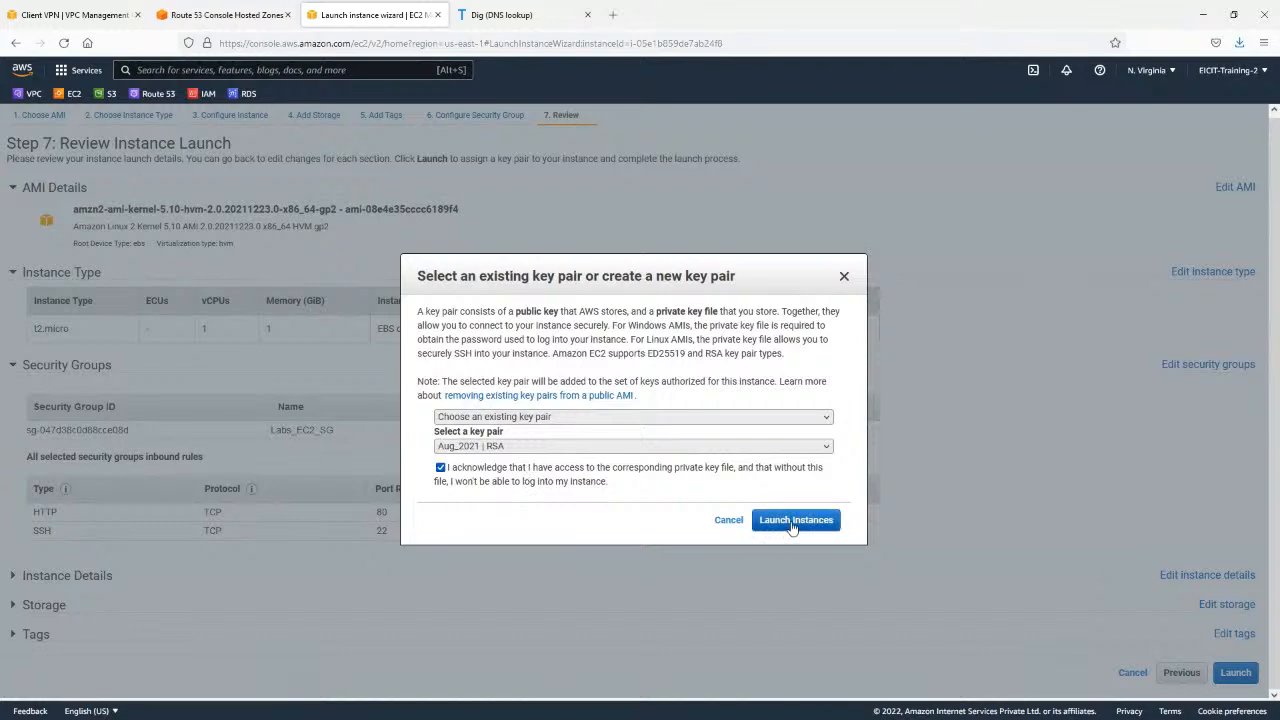
click(796, 520)
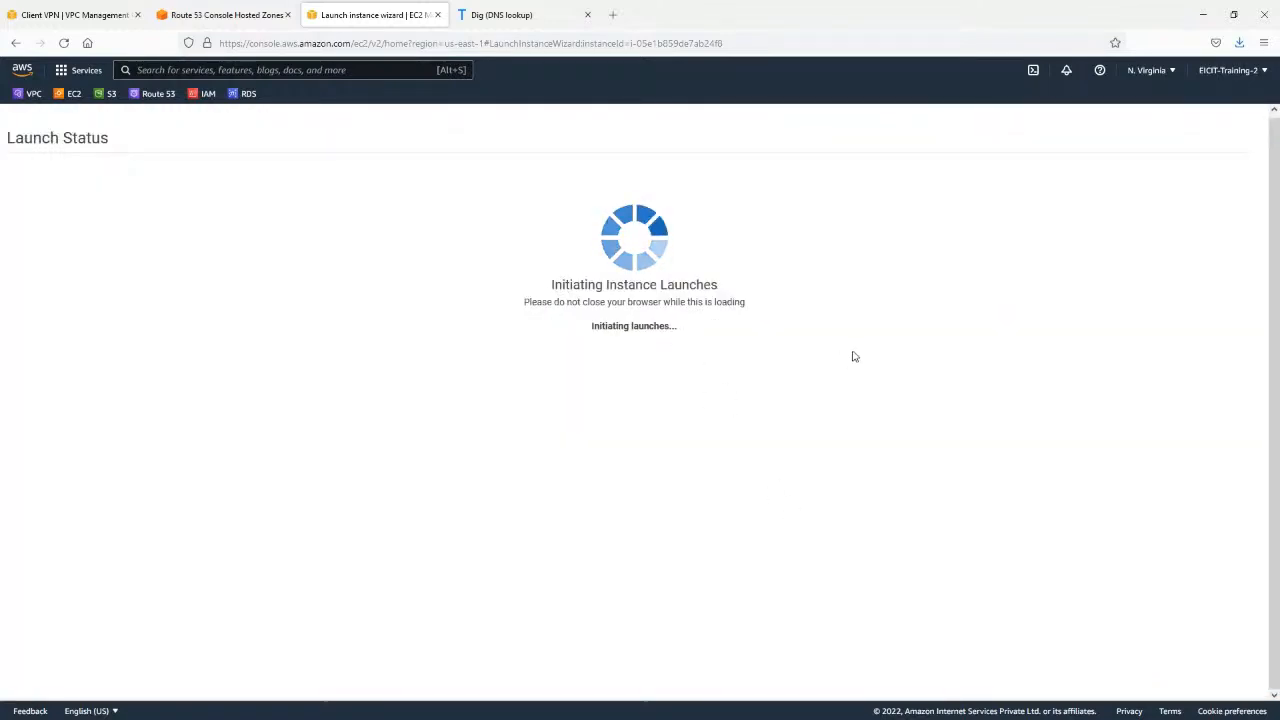
Return to the instances list and start launching one more instance based on Editorial.
click(1235, 556)
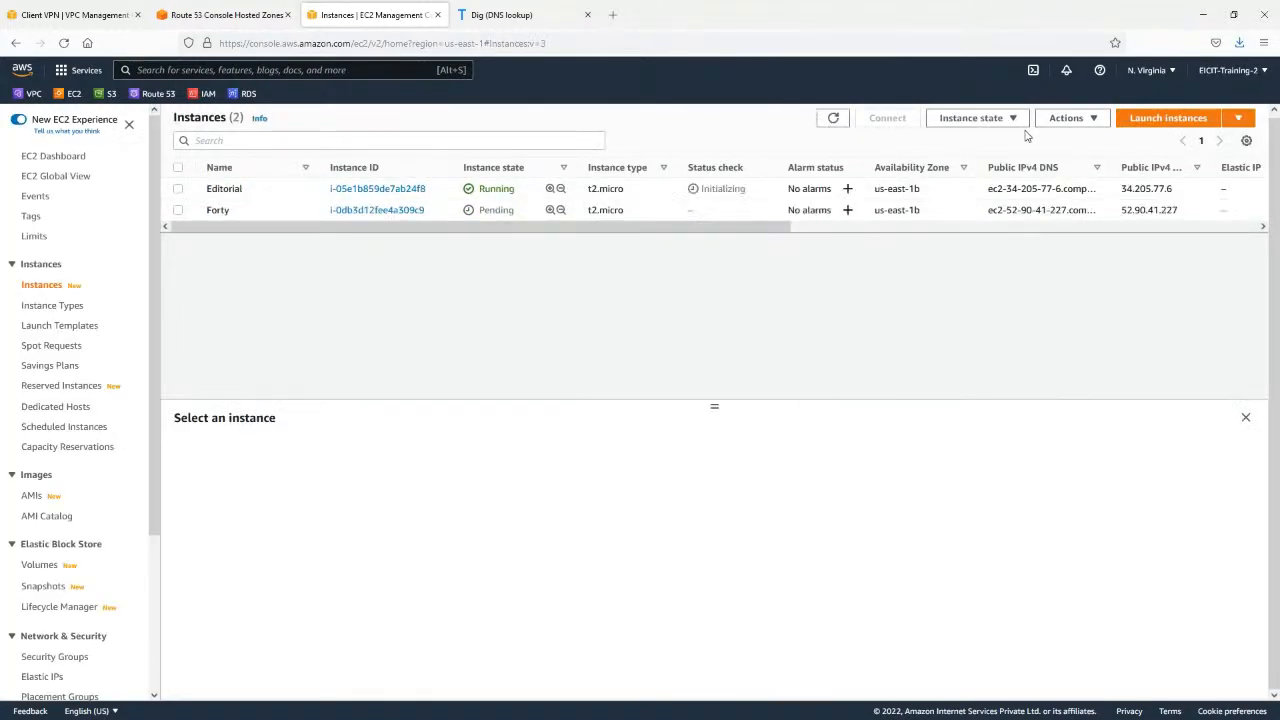
click(1088, 118)
click(863, 193)
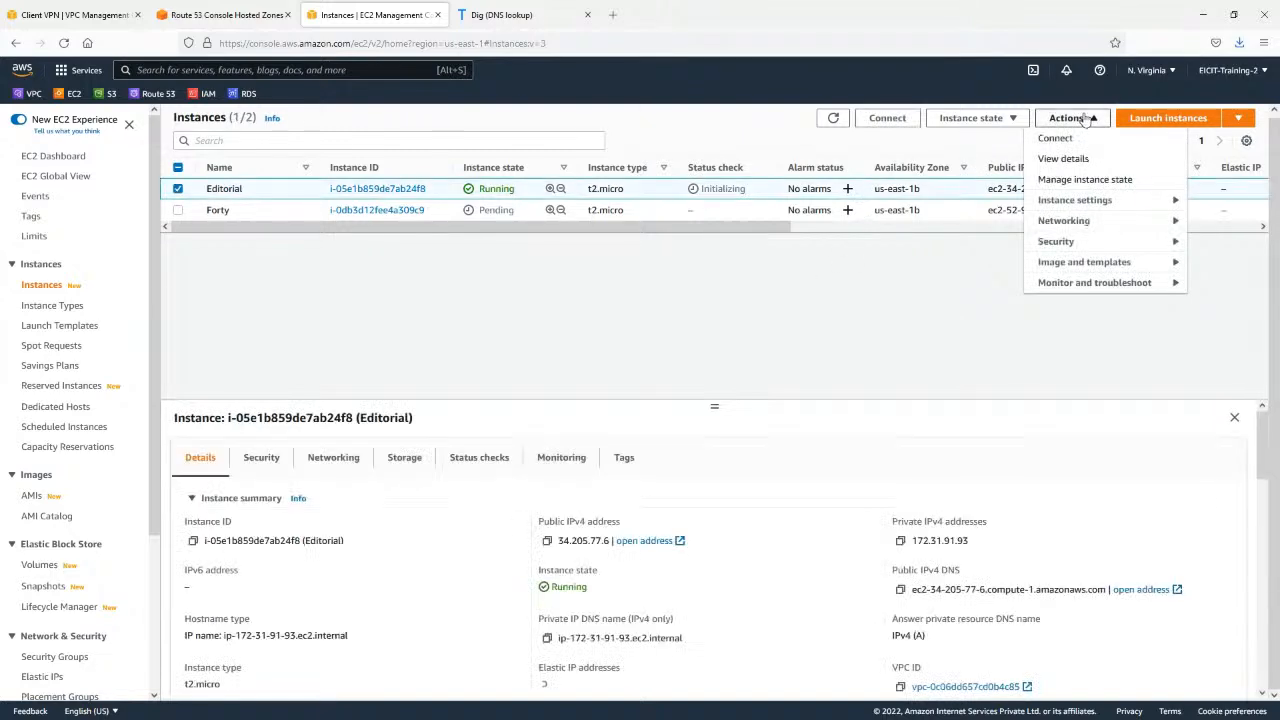
click(1082, 119)
click(1082, 119)
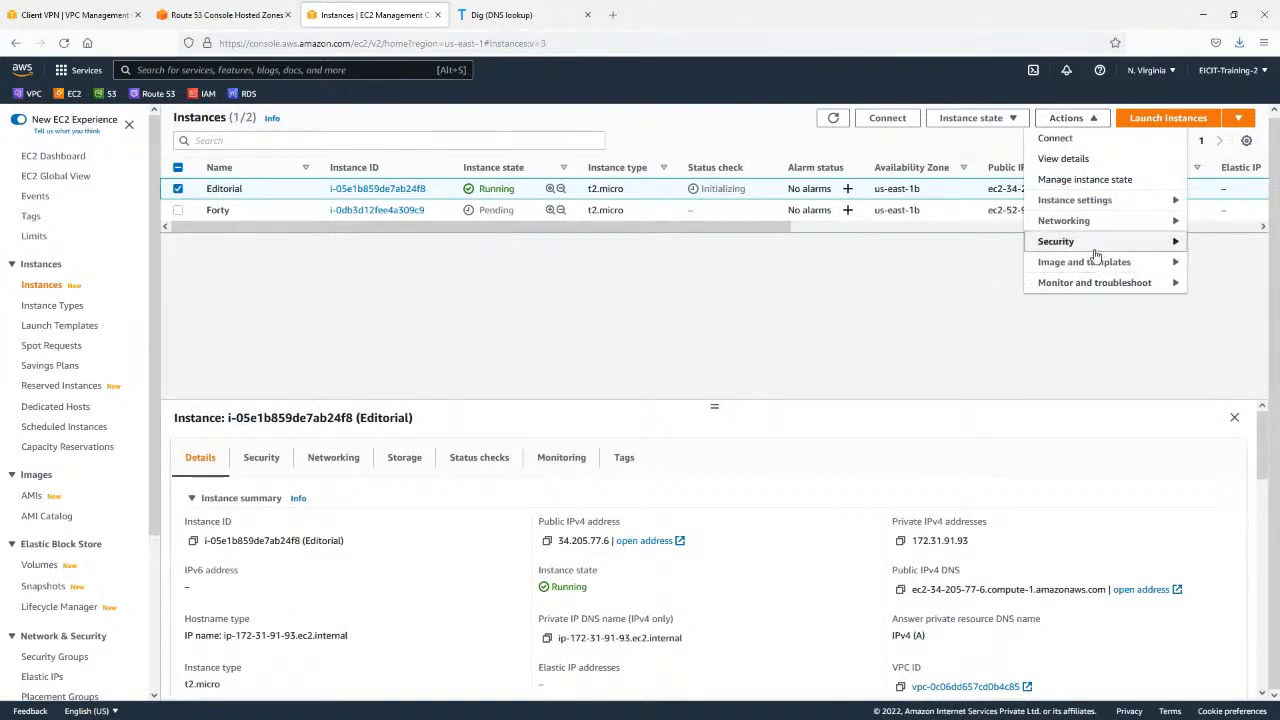
mouse_move(1100, 262)
click(967, 301)
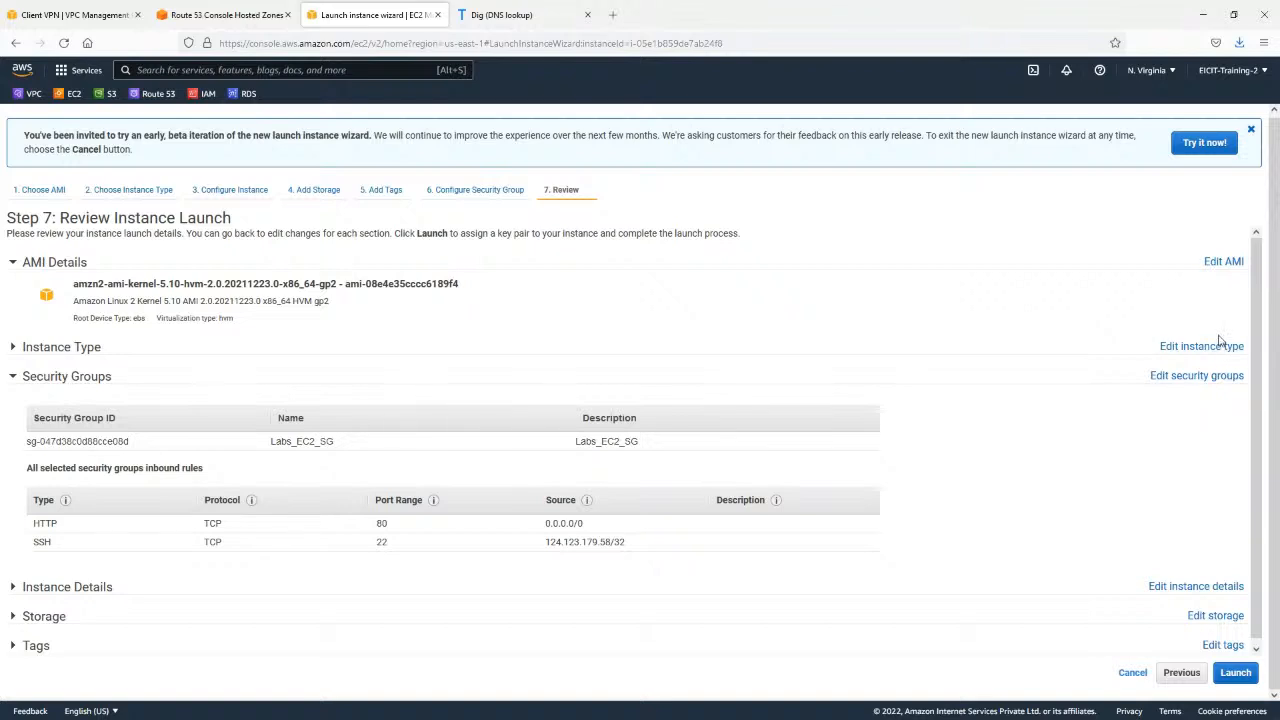
Keep the t2.micro type and replace the user data with the script that downloads and unzips massively.zip into /var/www/html.
click(1208, 349)
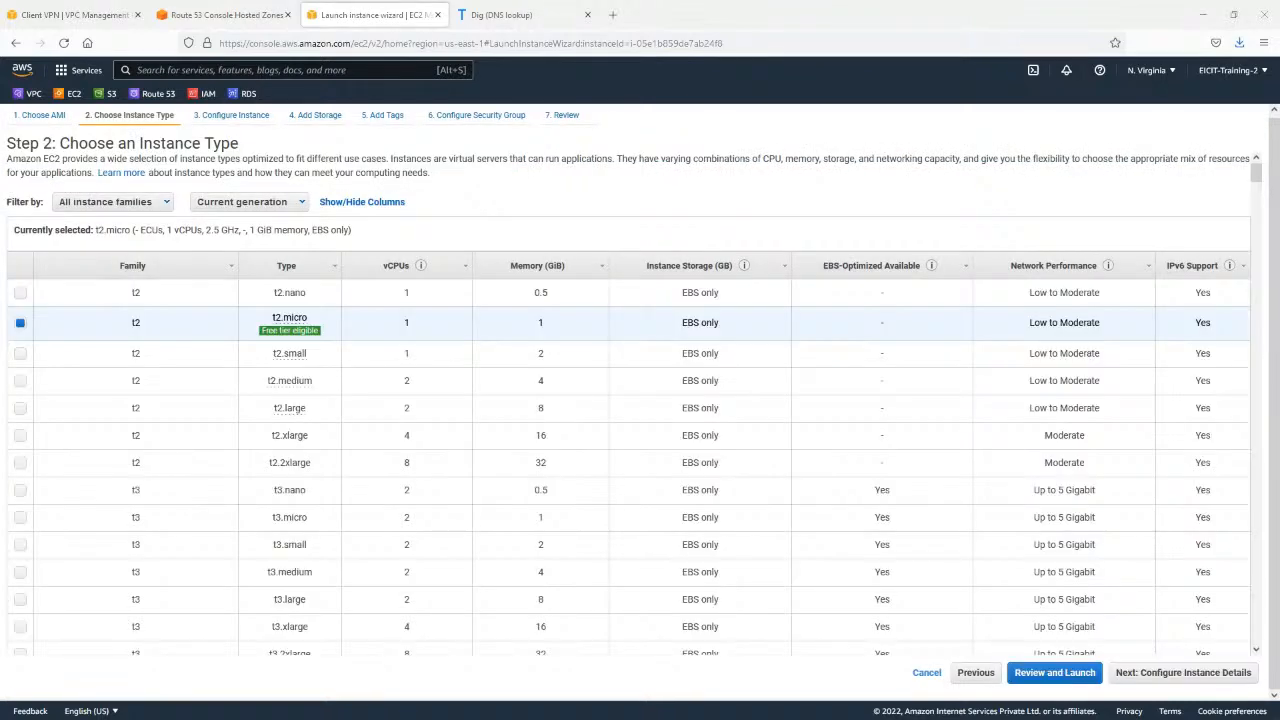
click(1140, 673)
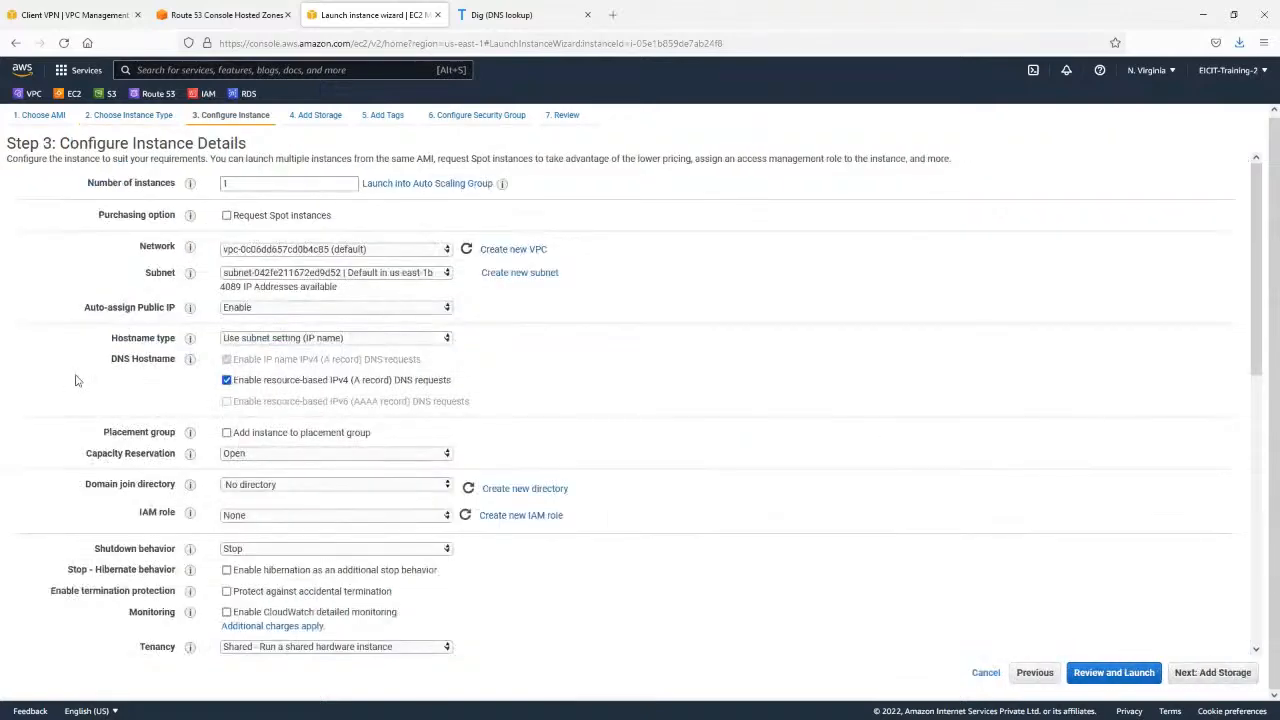
scroll(551, 557, down, 6)
click(411, 584)
key(ctrl+a)
key(ctrl+v)
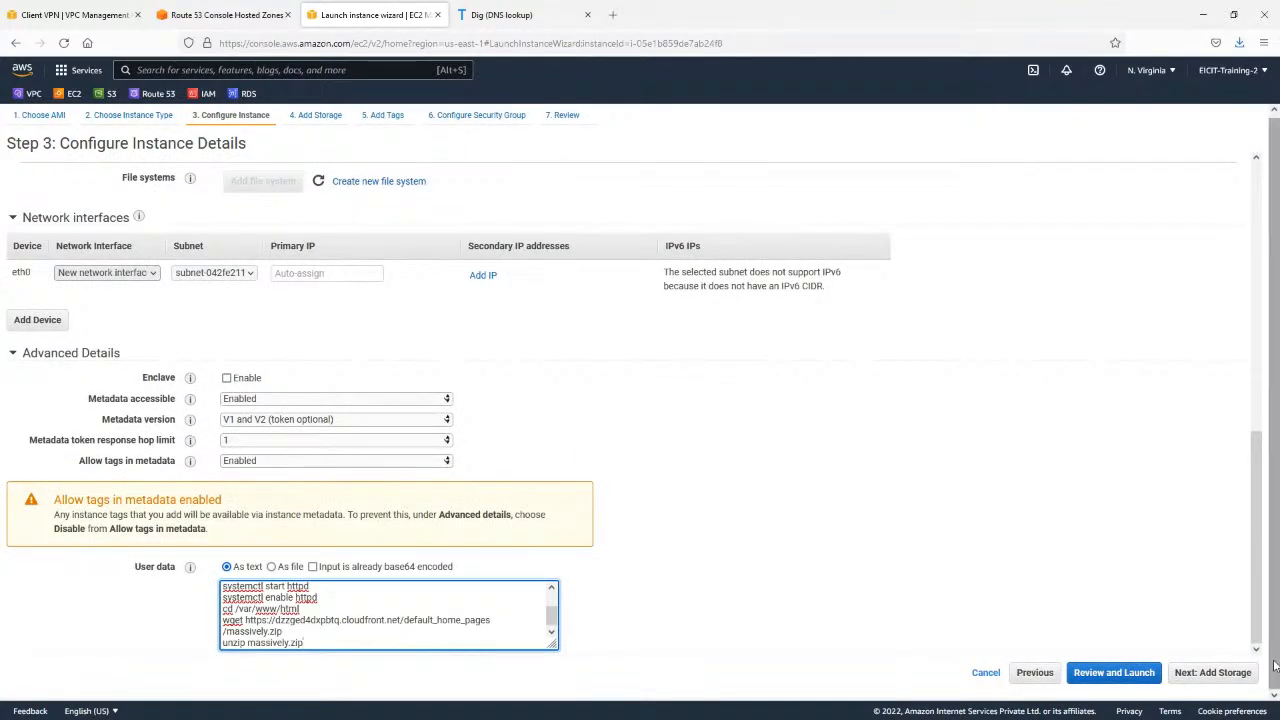
Keep the 8 GiB gp2 root volume and set the third instance's Name tag to Massively.
click(1212, 678)
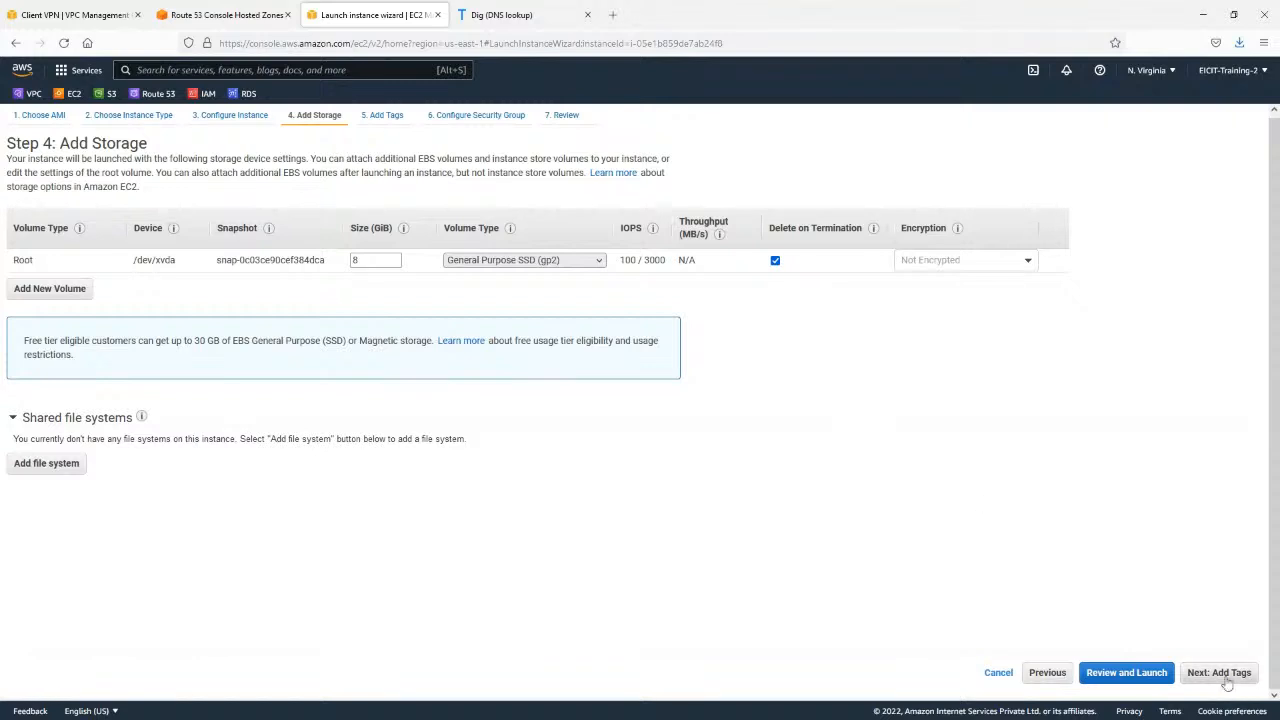
click(1219, 673)
double_click(499, 269)
text(Massively)
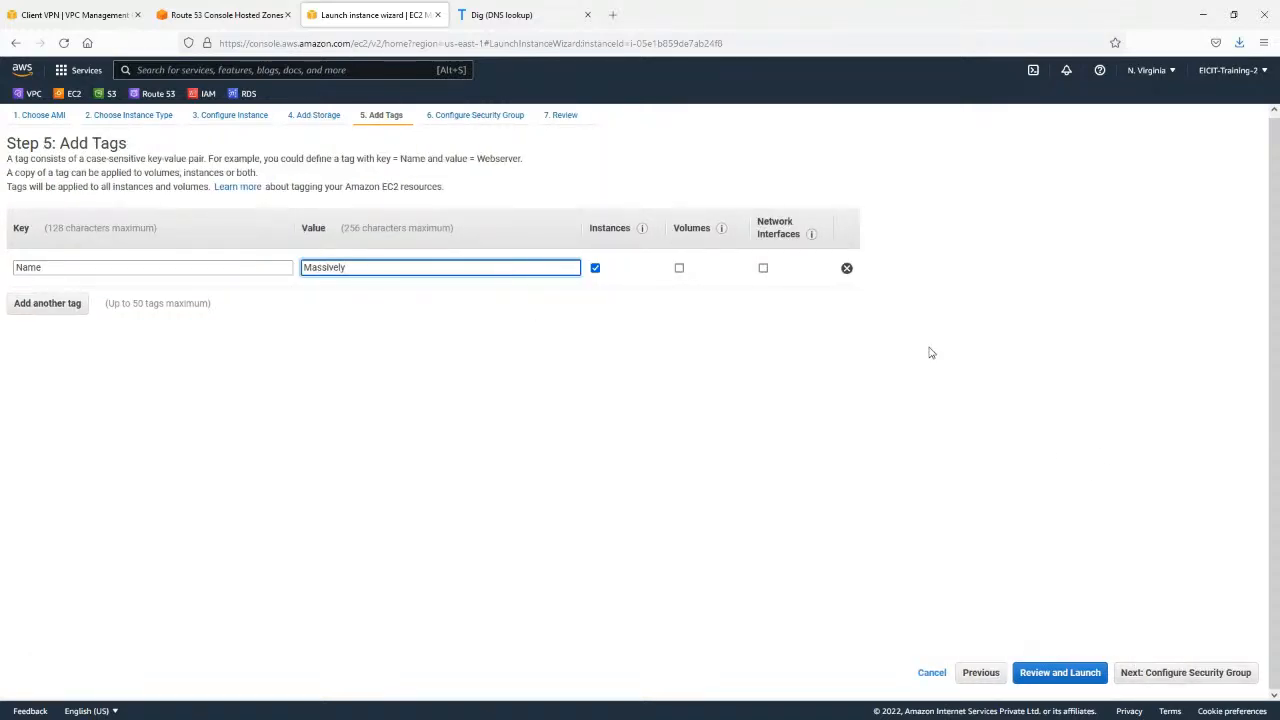
click(1162, 677)
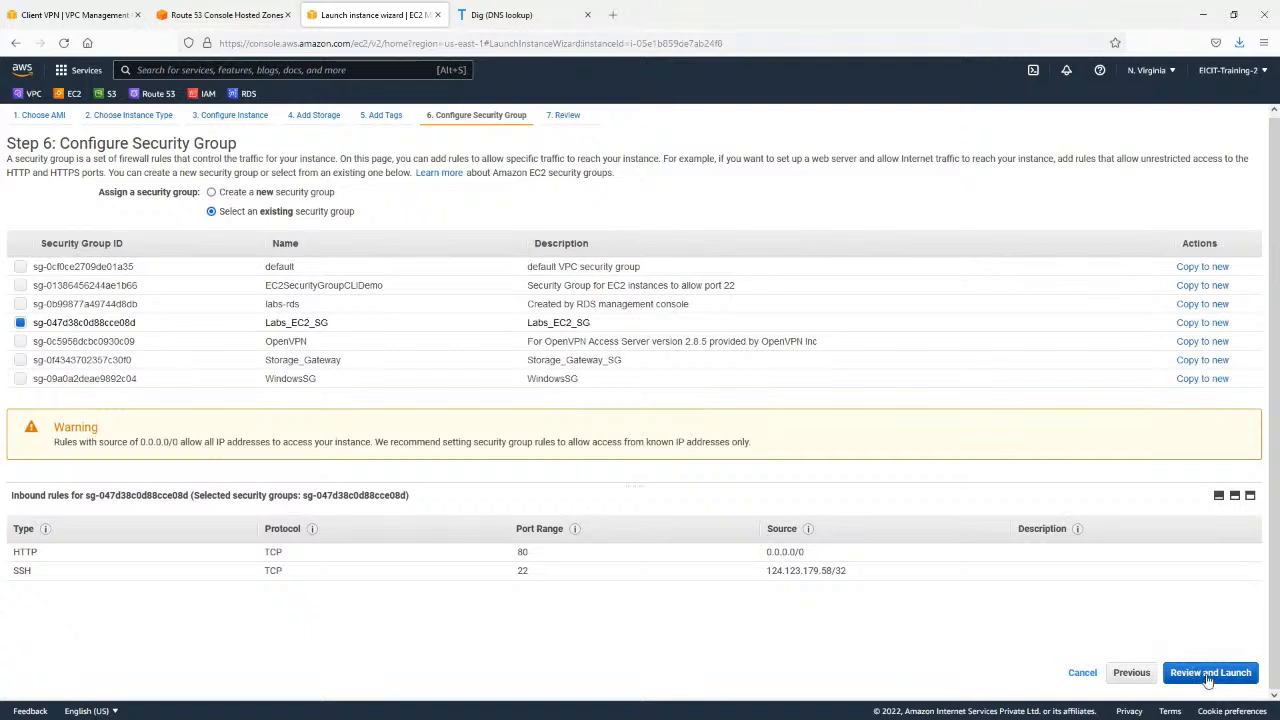
Launch the Massively instance with the Labs_EC2_SG security group and the Aug_2021 key pair, acknowledging access to the private key file.
click(1209, 673)
click(1234, 673)
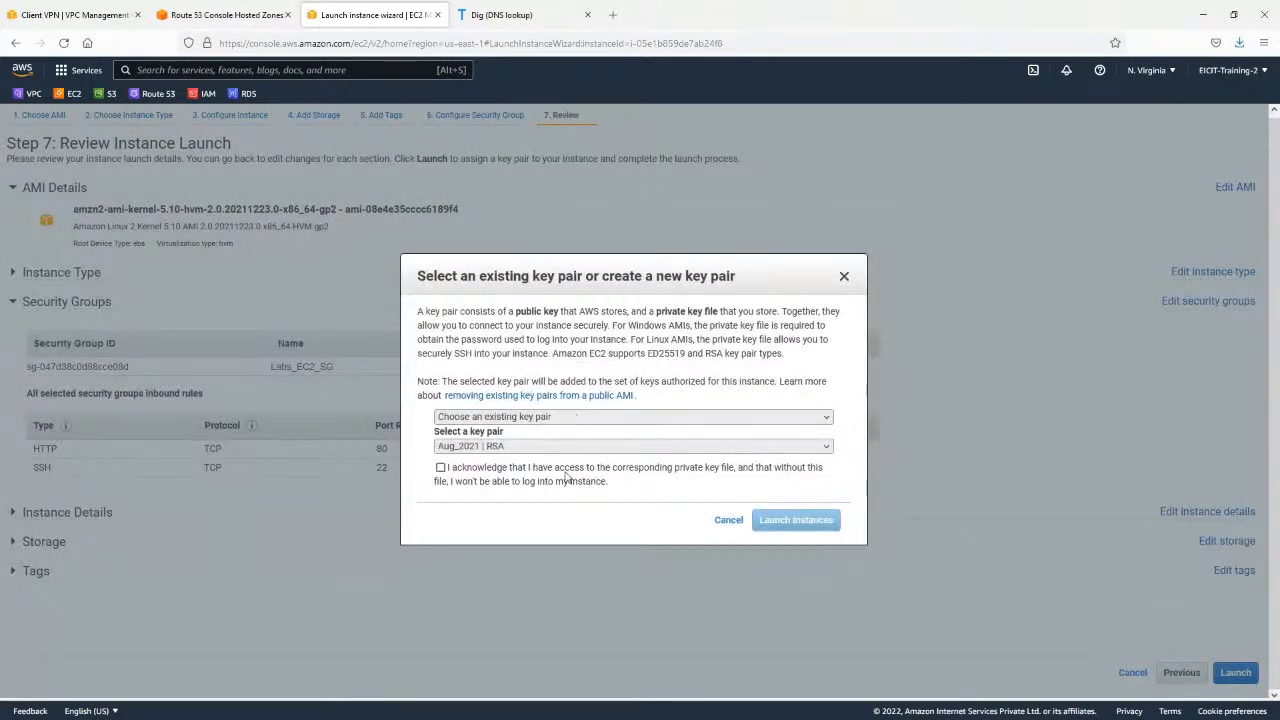
click(566, 475)
click(790, 520)
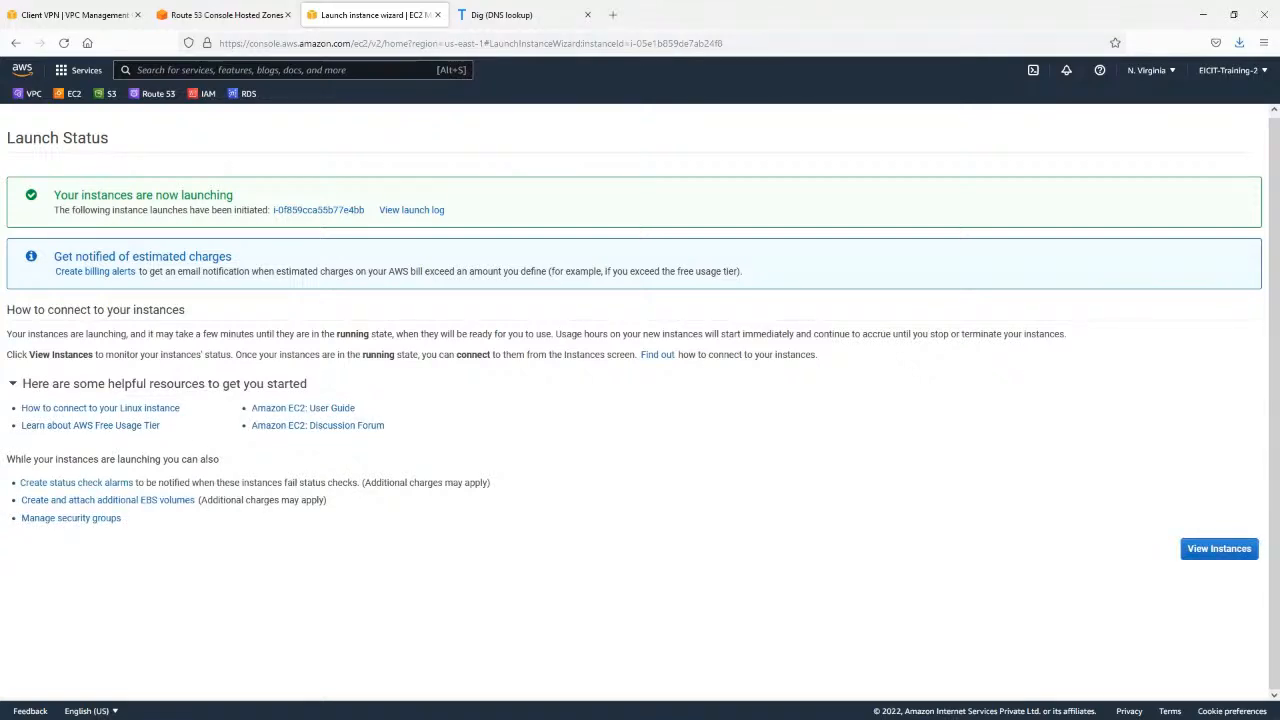
Show the Editorial instance's details from the instances list and copy its public IPv4 address.
click(1212, 551)
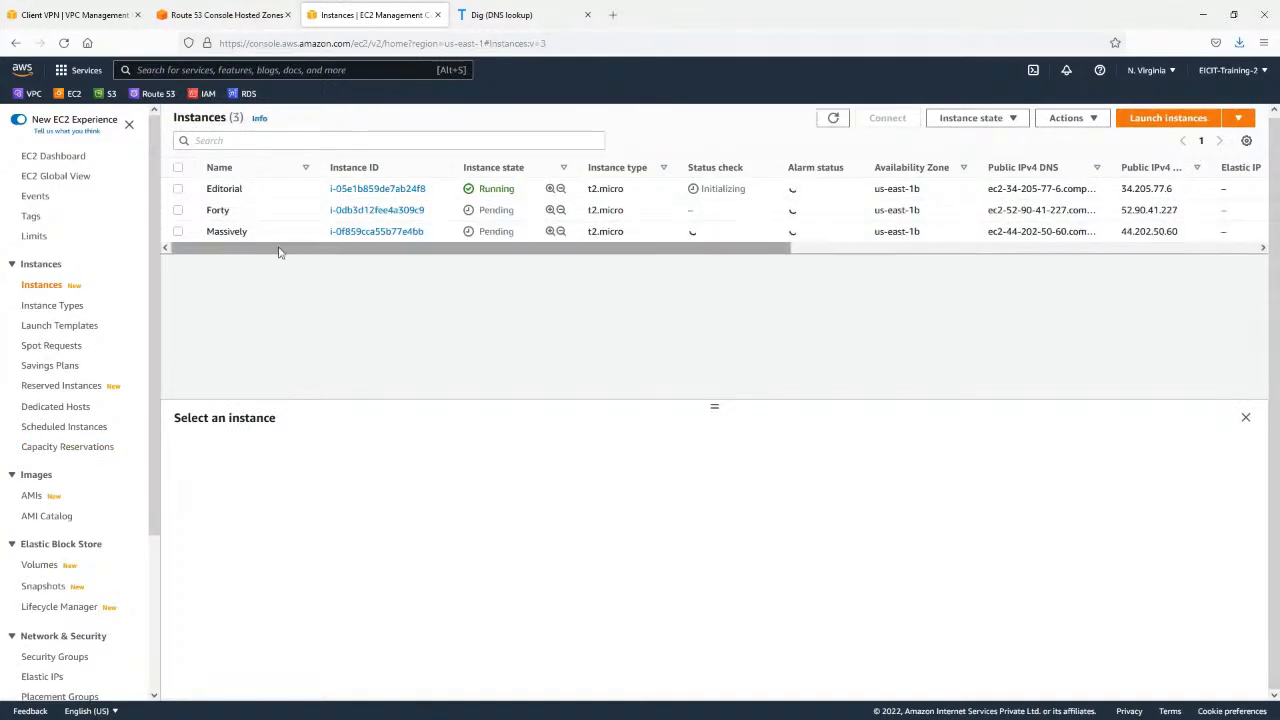
click(524, 195)
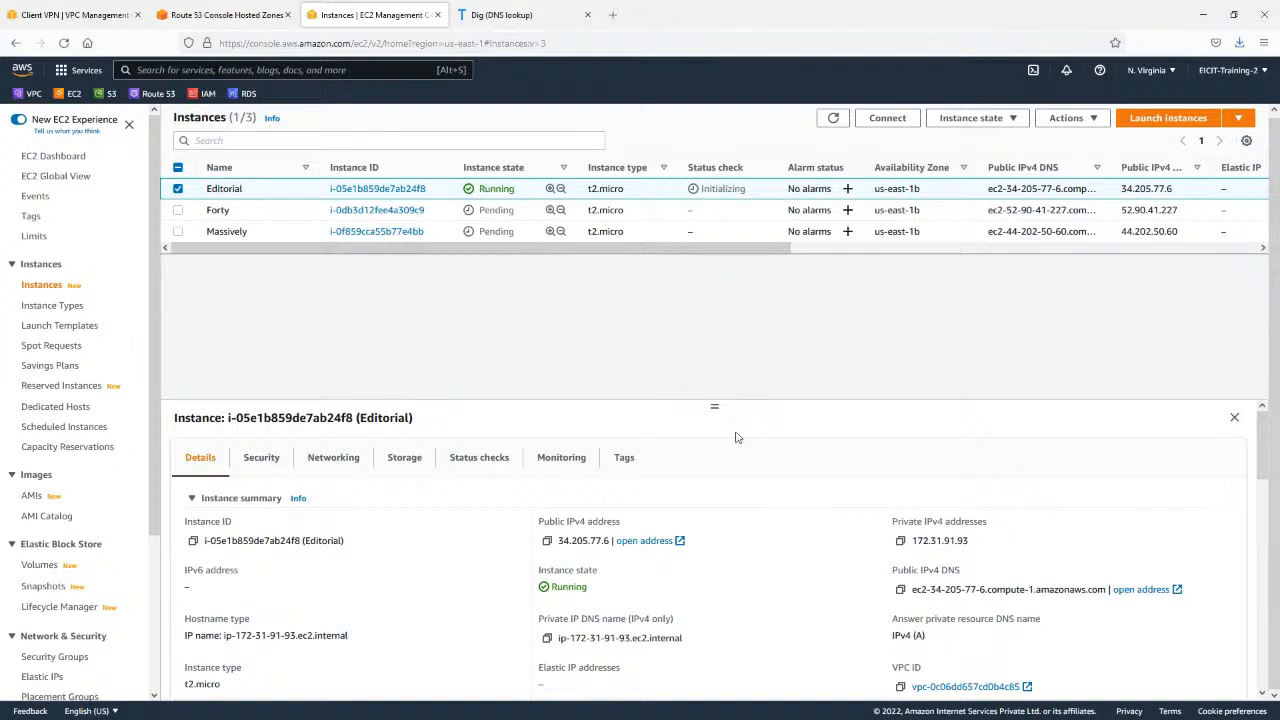
drag(712, 408, 712, 341)
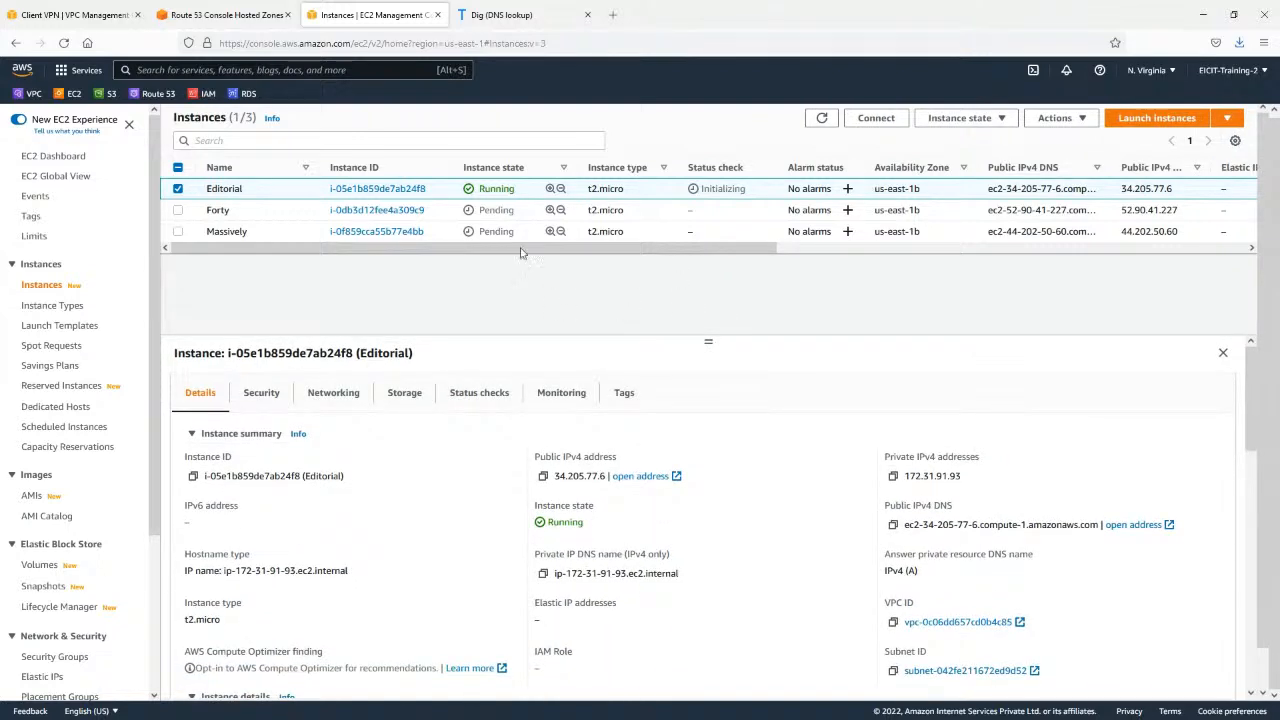
click(543, 476)
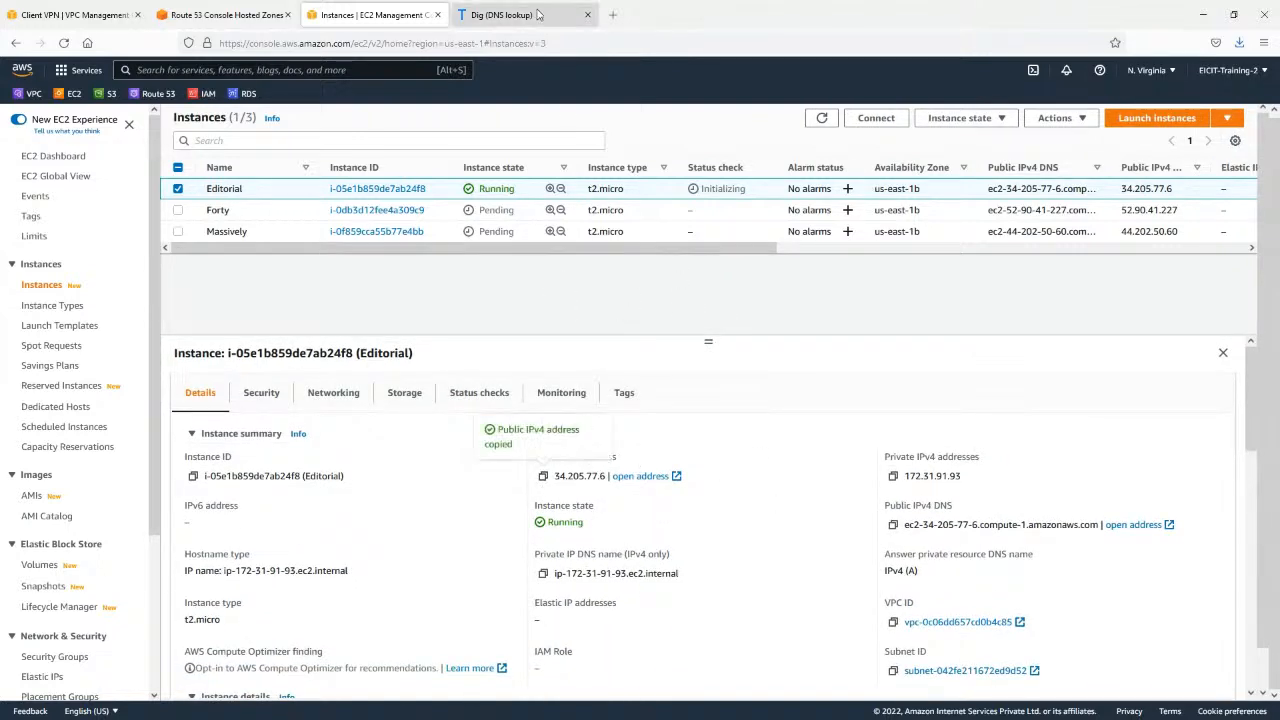
Close the Dig DNS lookup page and open the Editorial server's copied address, 34.205.77.6, in the browser.
click(613, 15)
click(588, 15)
click(568, 42)
key(ctrl+v)
click(570, 73)
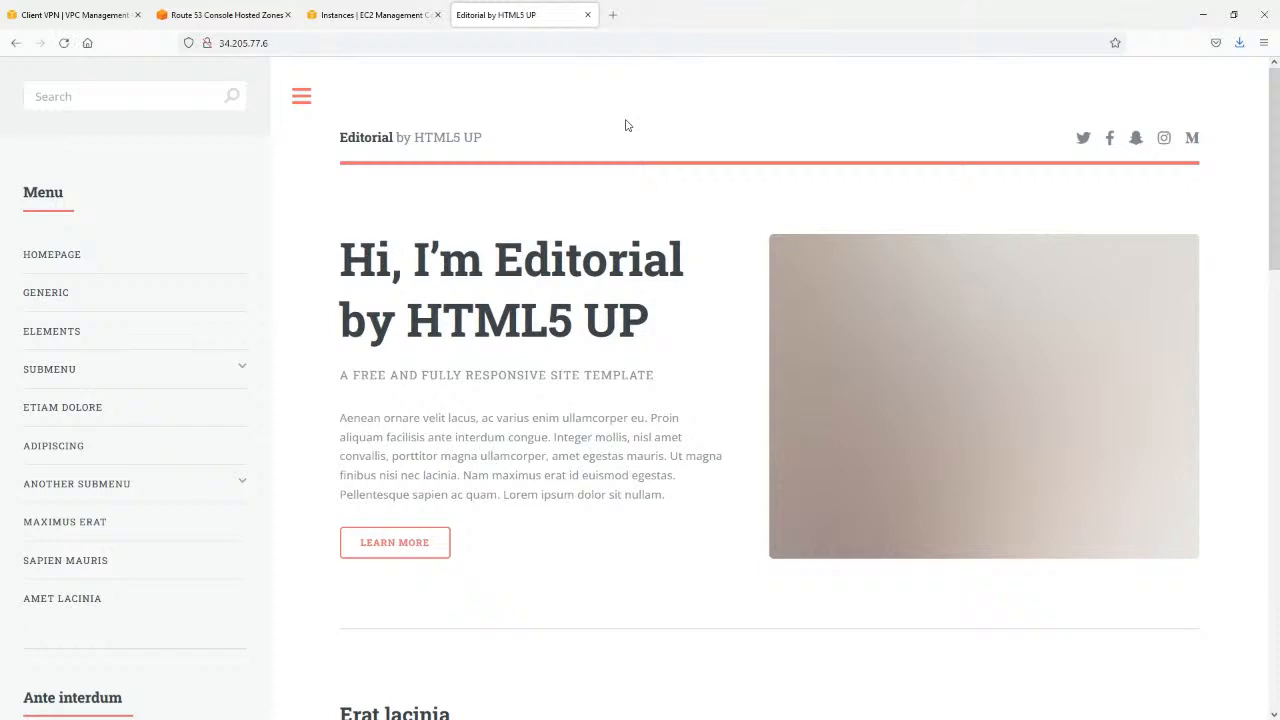
Check the Editorial instance's state in the console and compare its public address with the one its website is using.
click(410, 6)
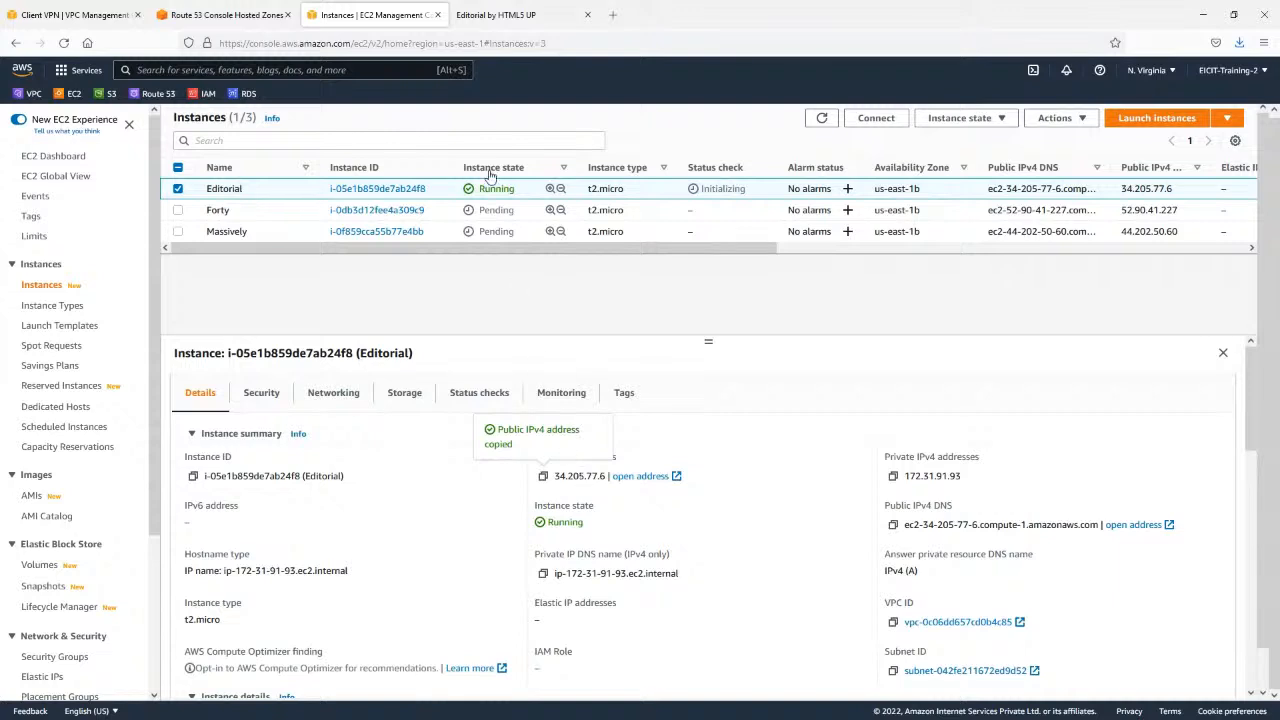
click(508, 12)
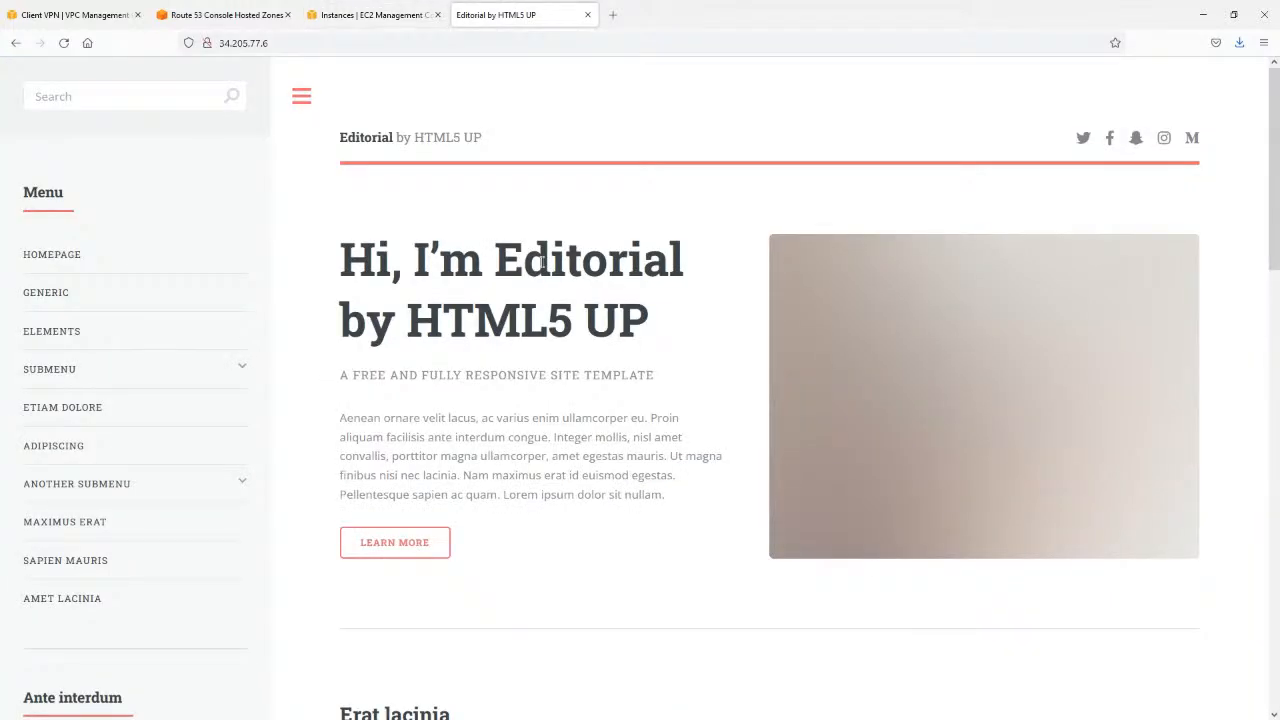
click(286, 41)
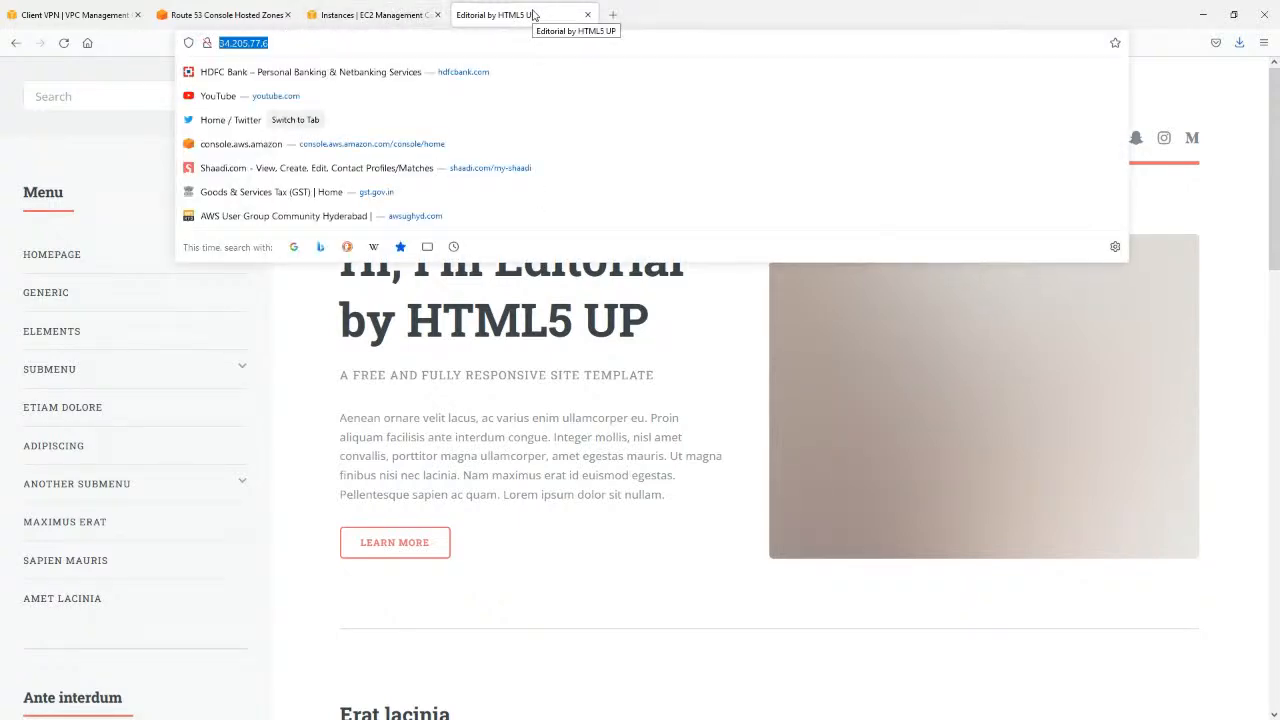
click(643, 367)
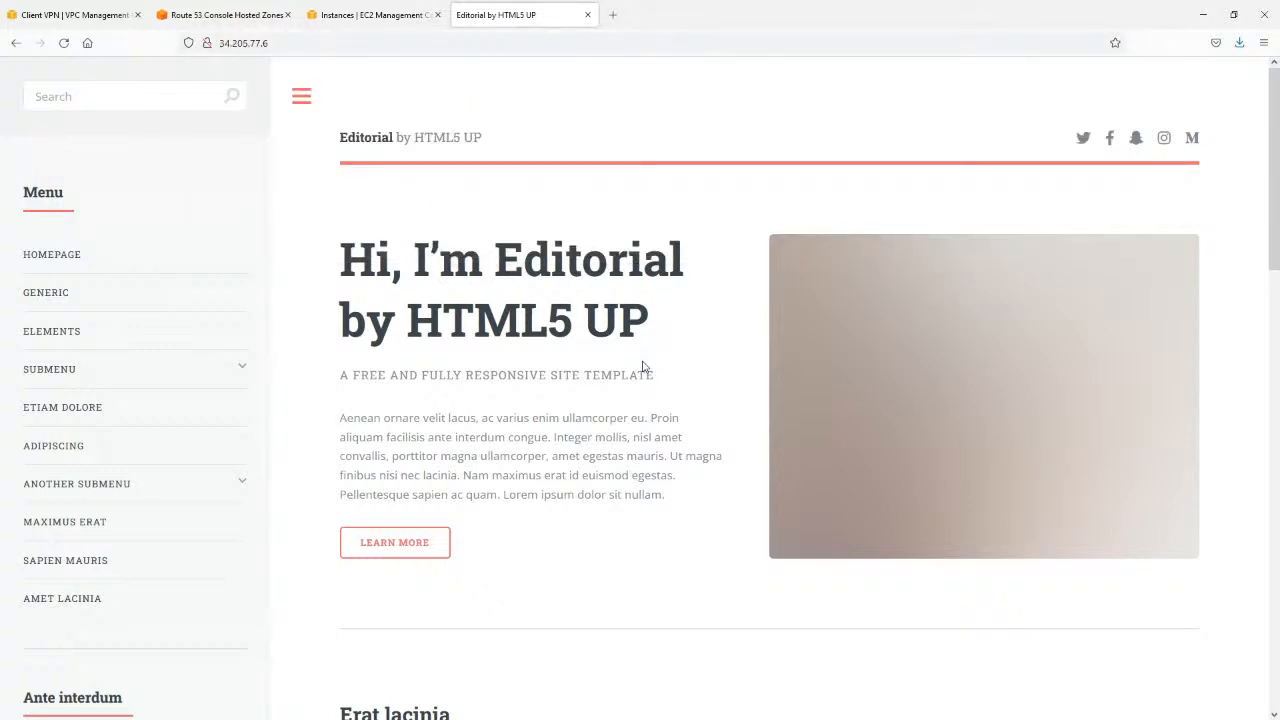
Start a new record in the aws-training.in hosted zone with simple routing and a TTL of 60 seconds.
click(298, 44)
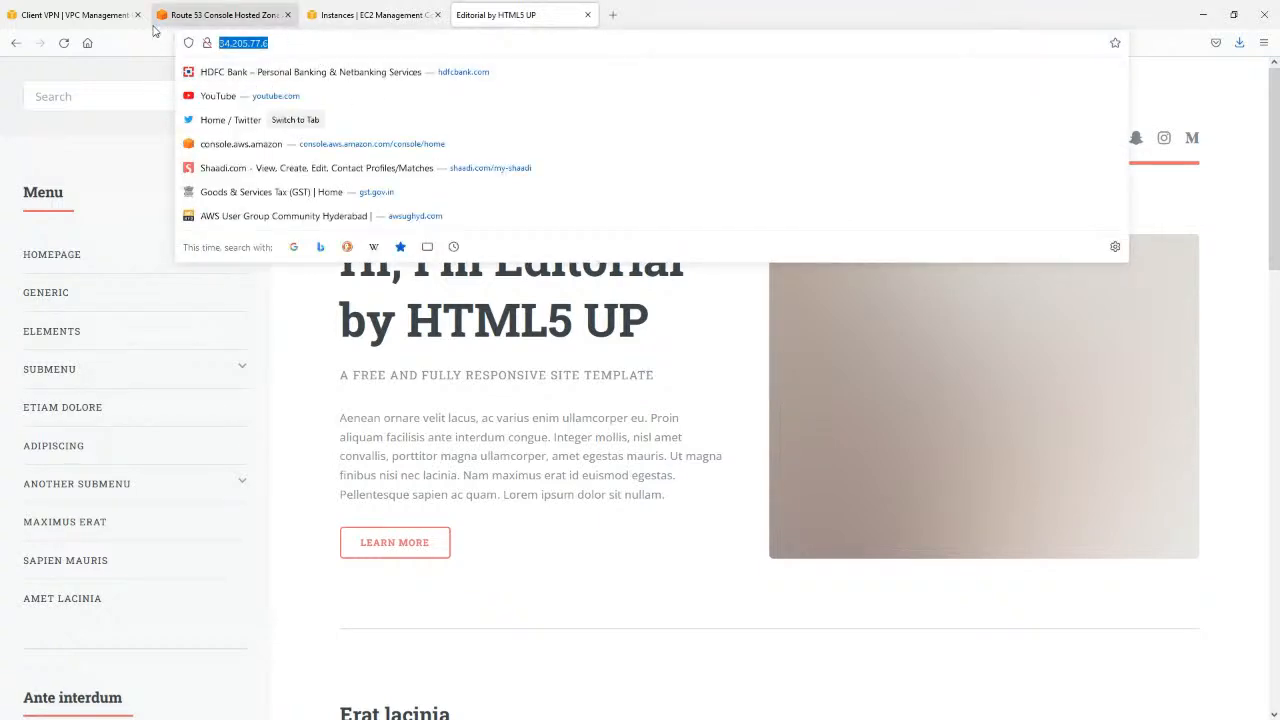
click(370, 15)
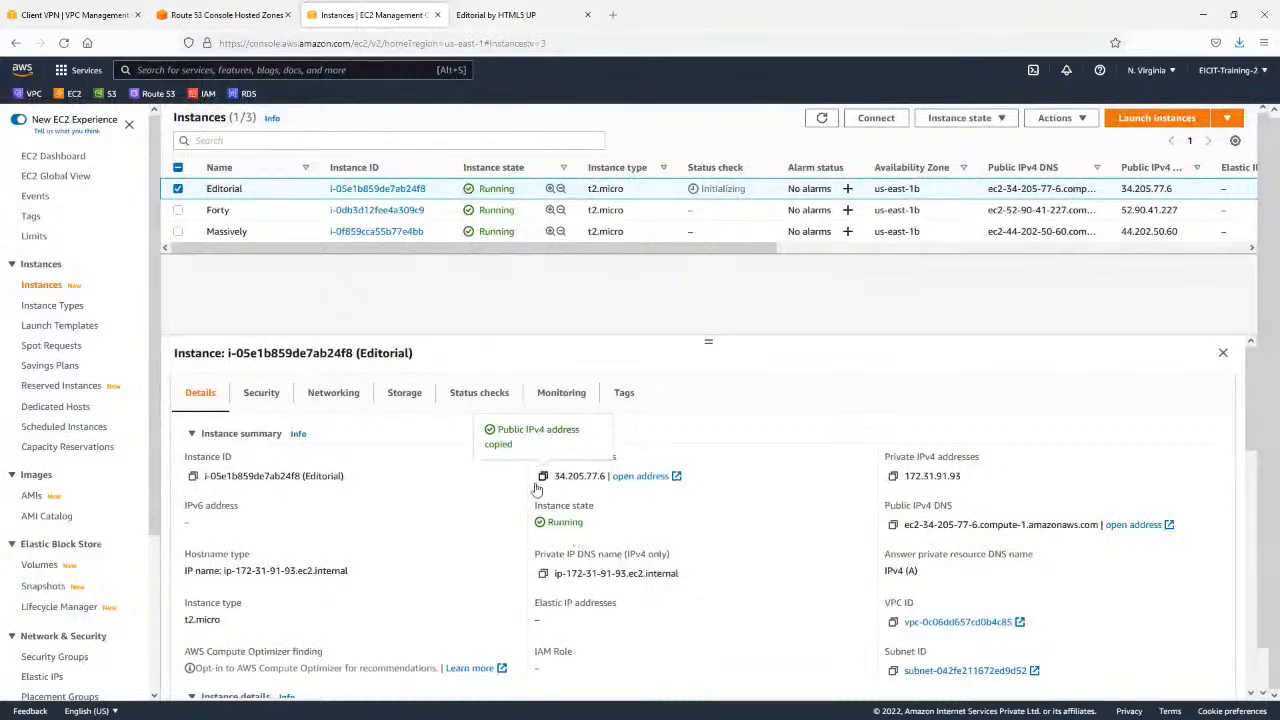
click(90, 14)
click(225, 15)
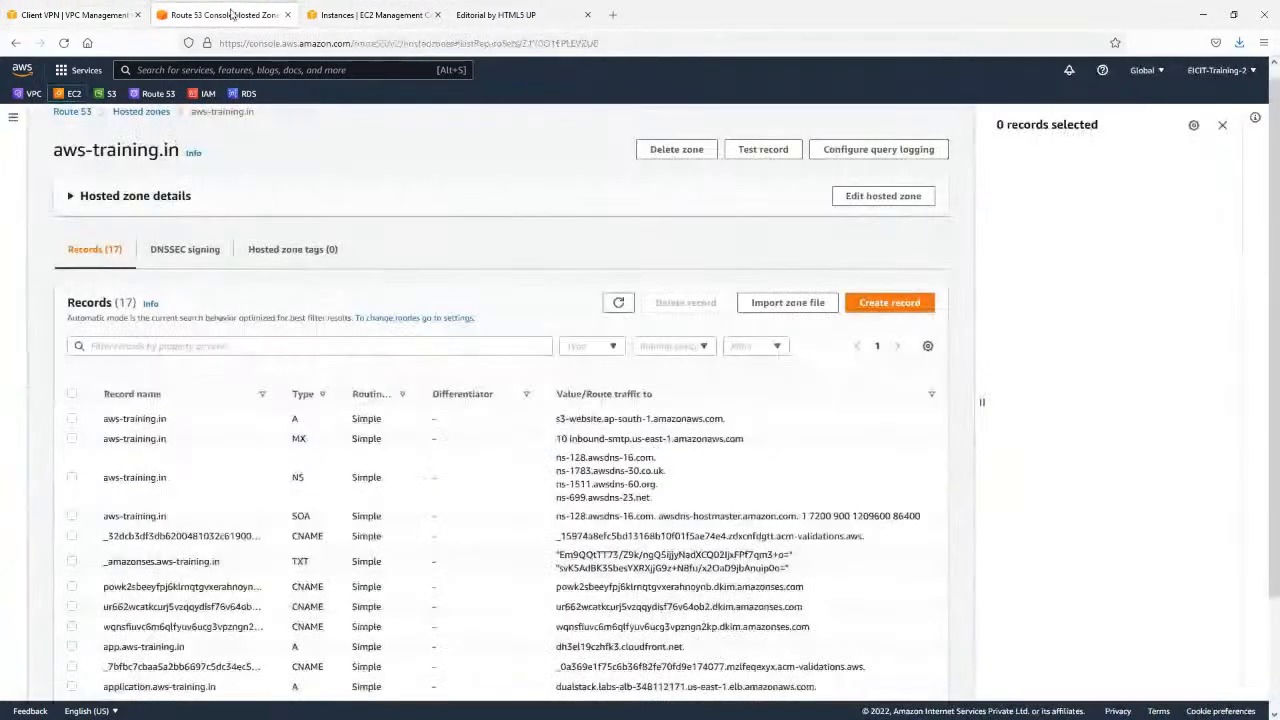
scroll(406, 306, down, 1)
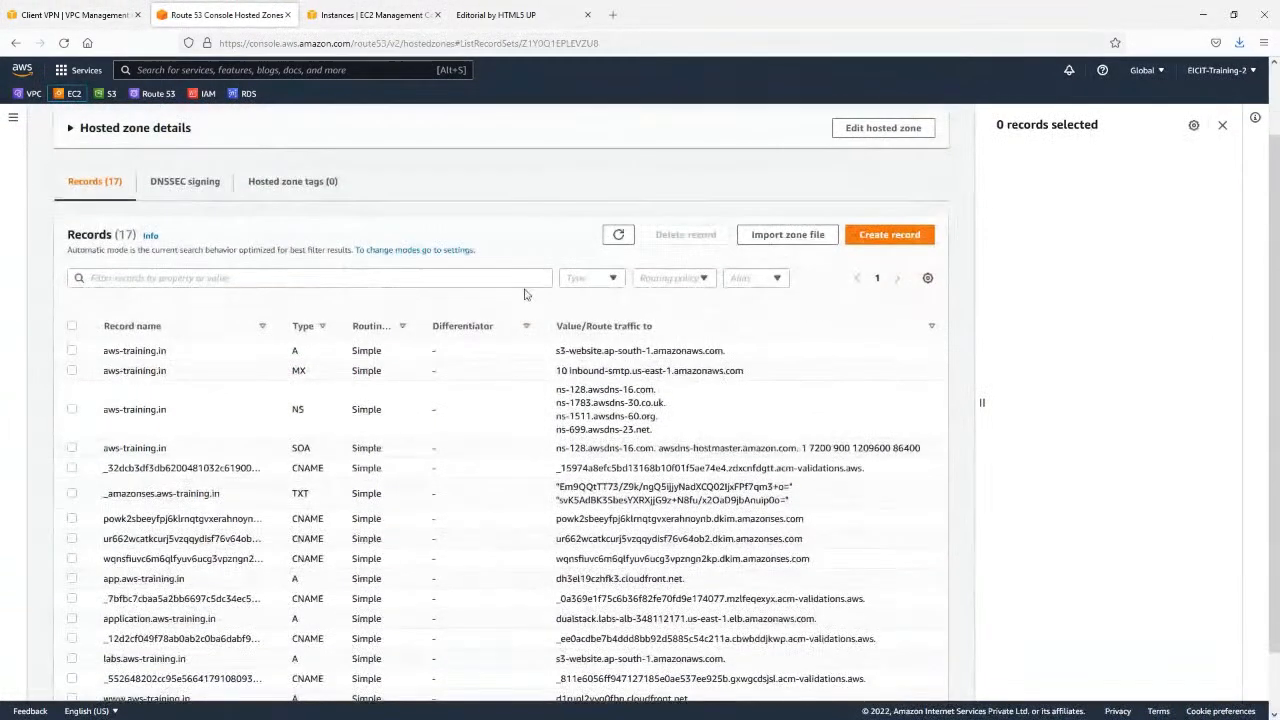
click(886, 238)
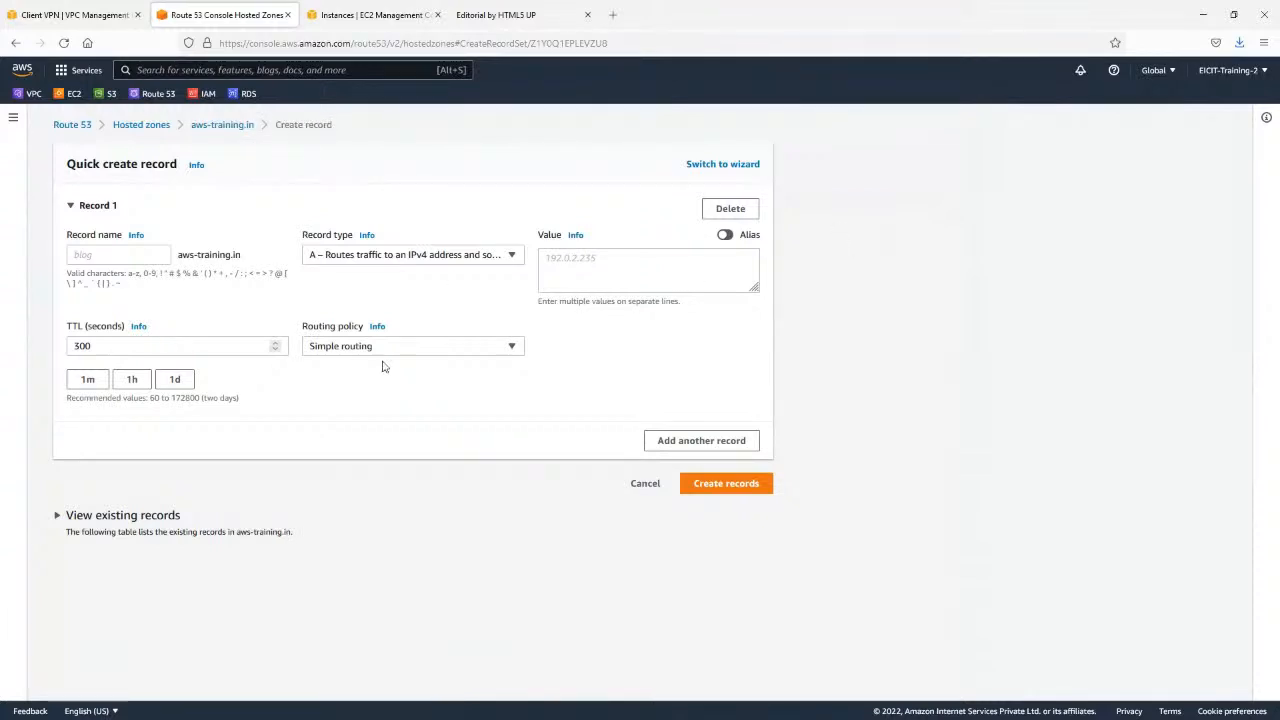
click(489, 346)
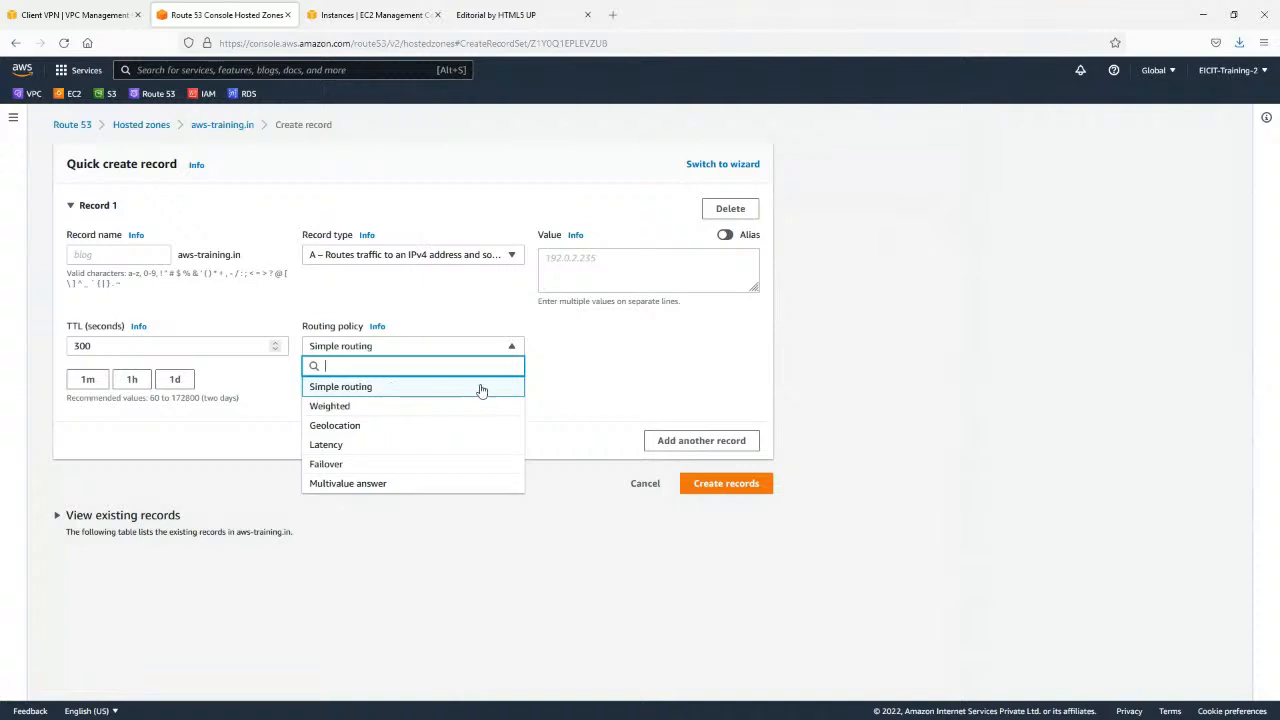
click(363, 392)
click(163, 345)
click(89, 380)
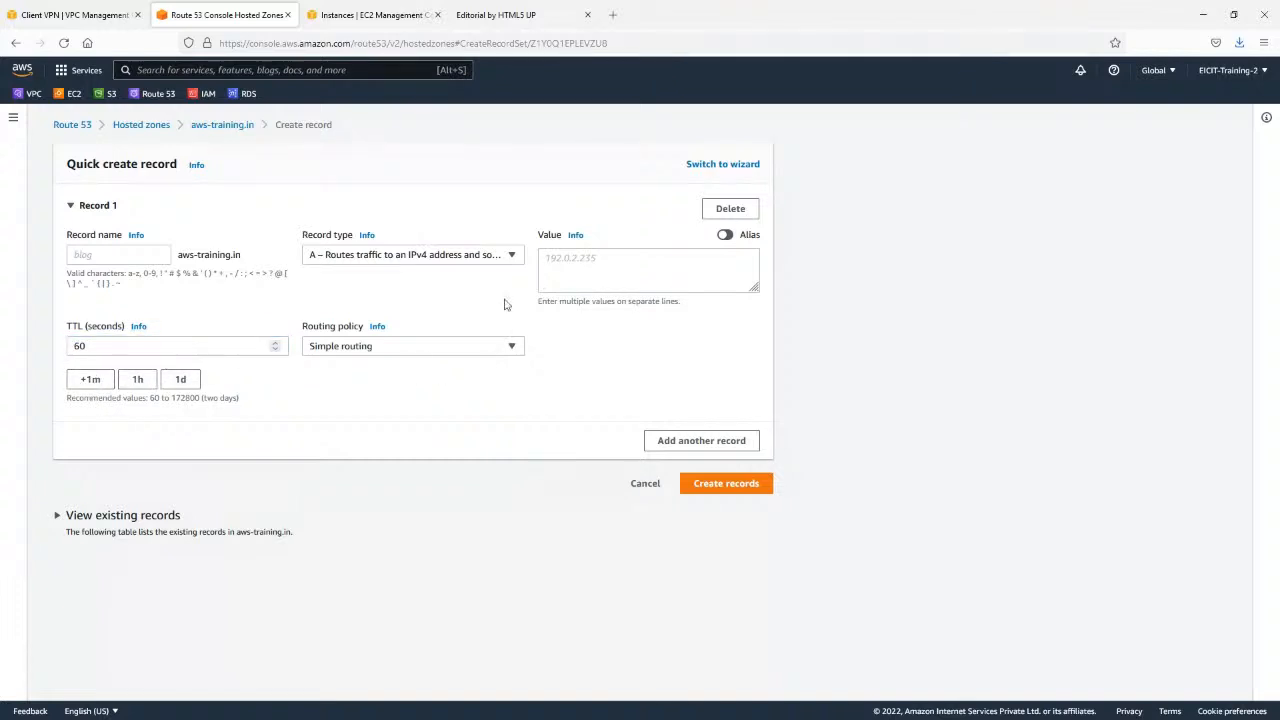
Name the A record site, point it to the Editorial server's address 34.205.77.6, and create it.
click(127, 255)
text(site)
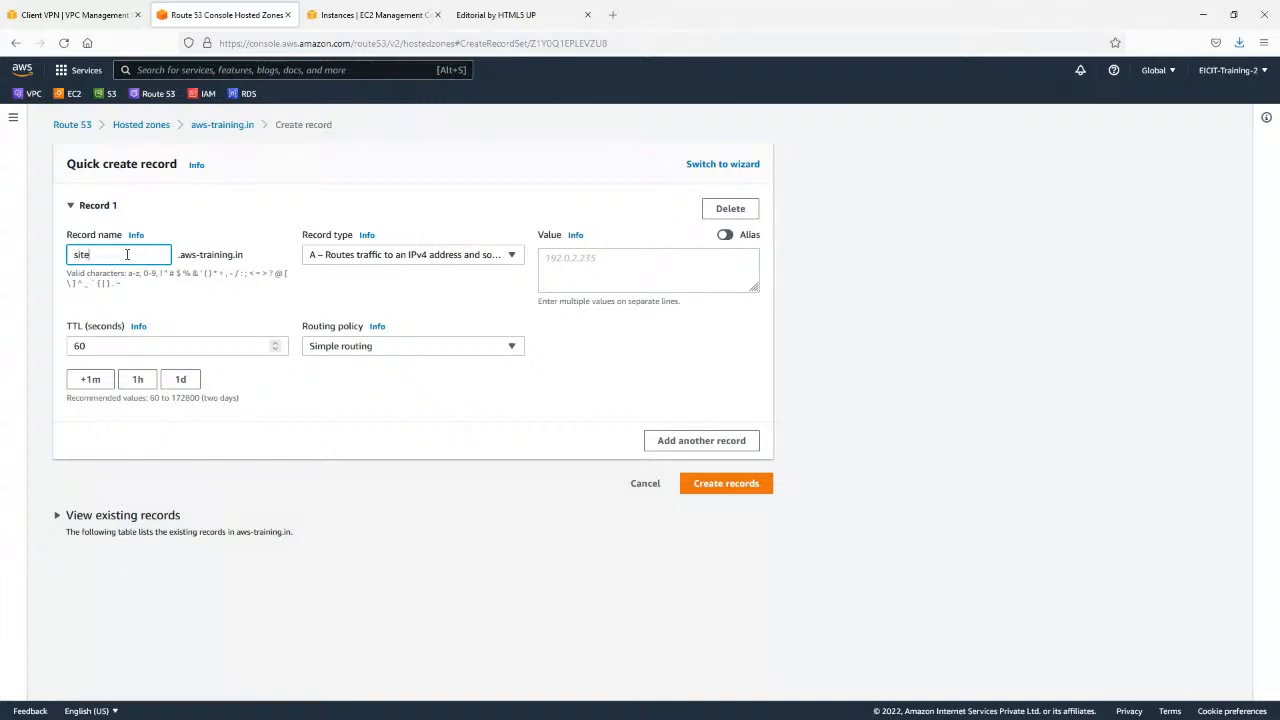
click(597, 270)
key(ctrl+v)
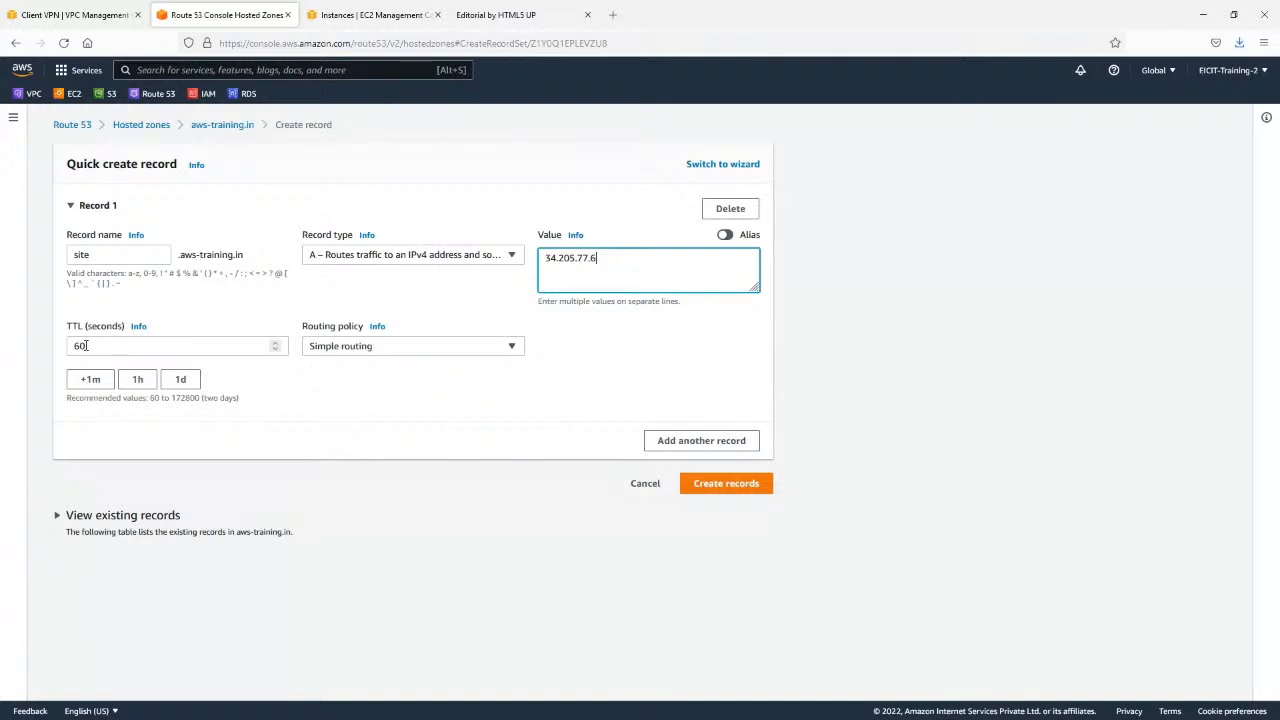
click(720, 484)
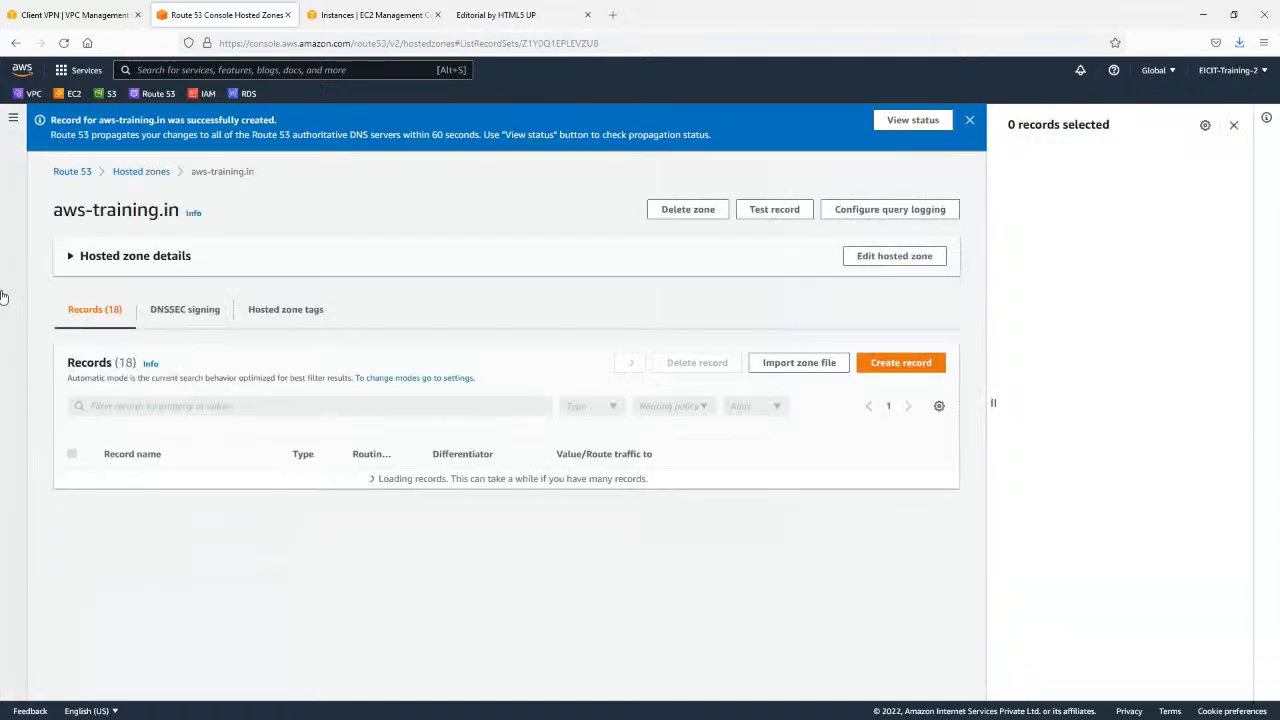
Find the site.aws-training.in record in the hosted zone's record list and review its type, routing and value.
scroll(345, 332, down, 3)
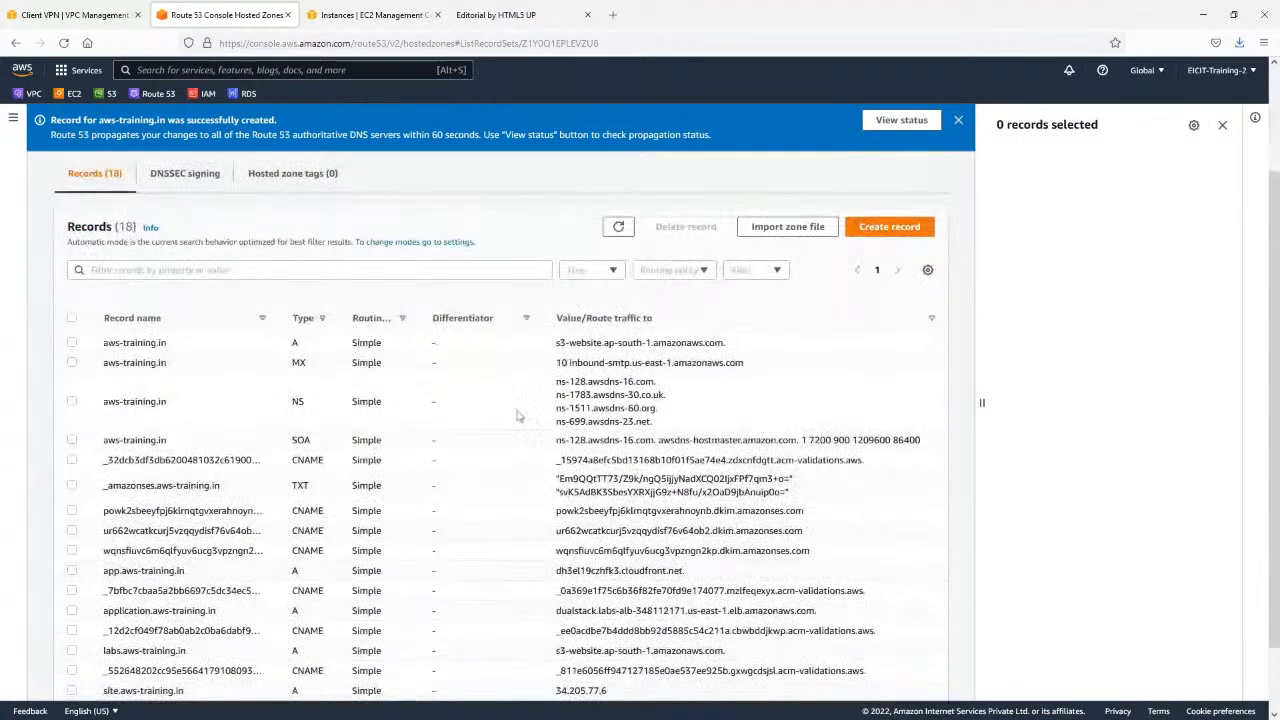
scroll(94, 306, down, 2)
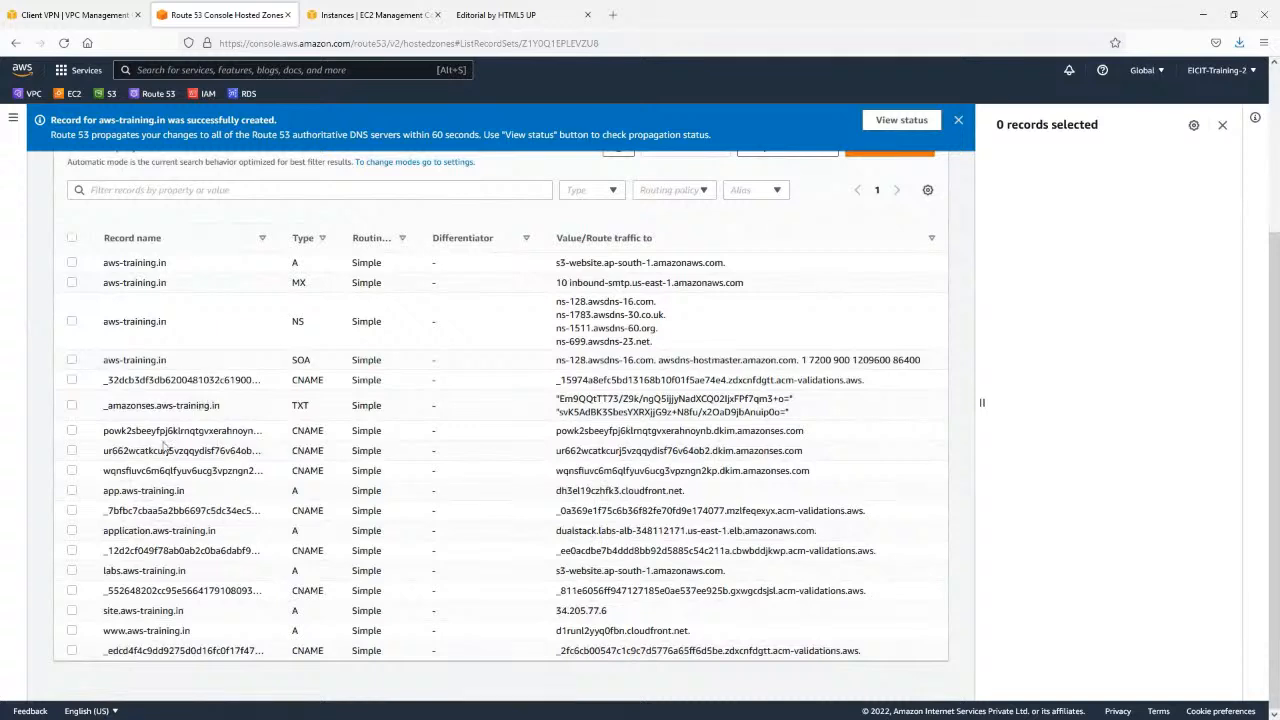
drag(101, 608, 626, 614)
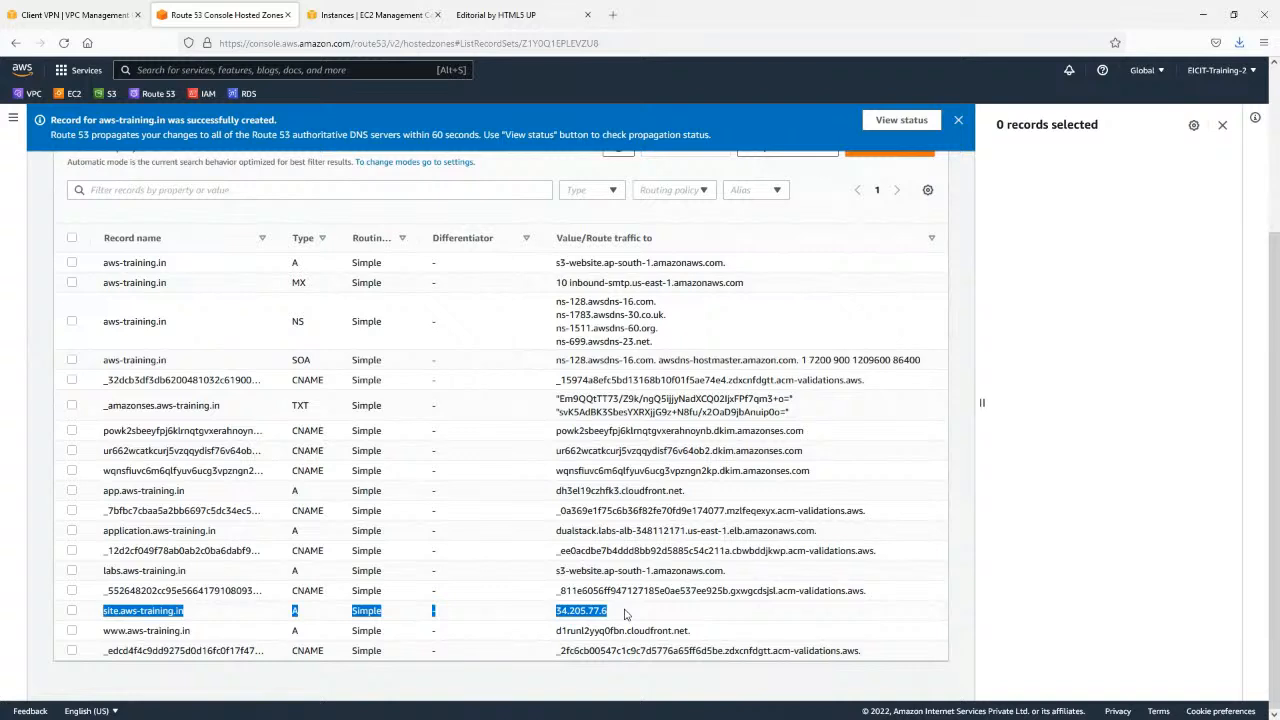
click(626, 614)
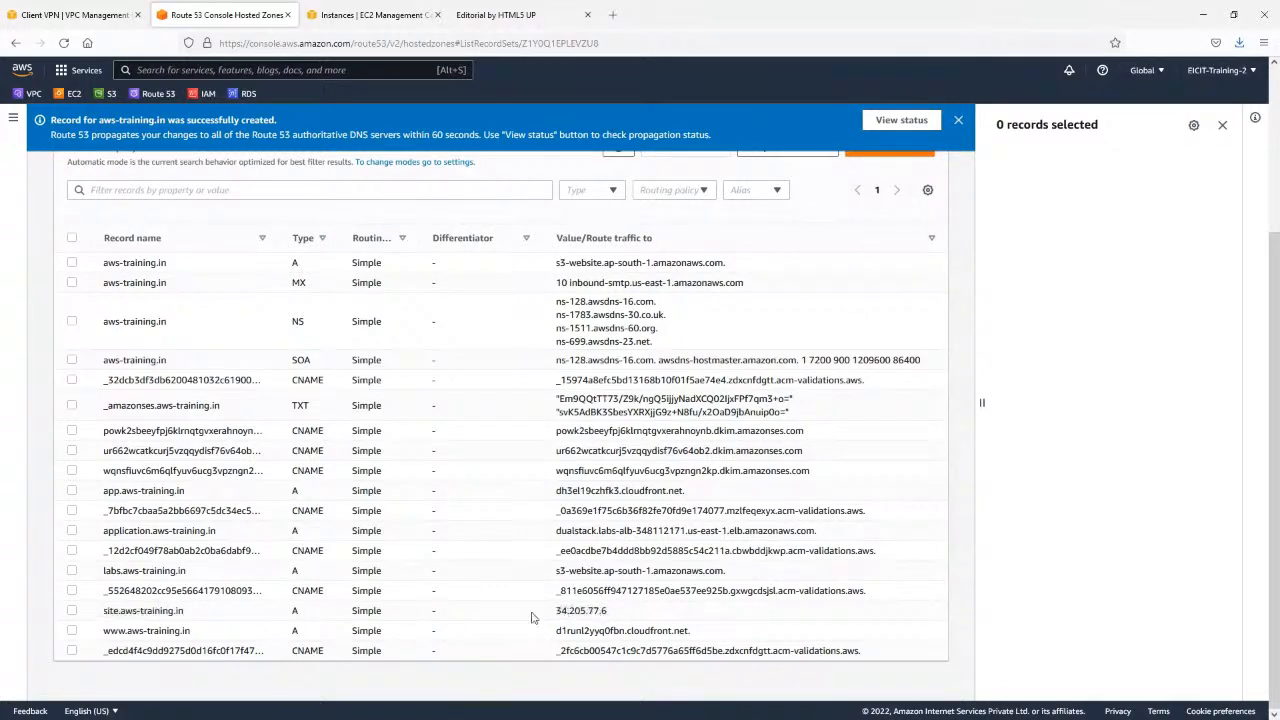
Copy the record name site.aws-training.in and open it in a new browser tab to test the DNS record.
drag(186, 611, 102, 611)
key(ctrl+c)
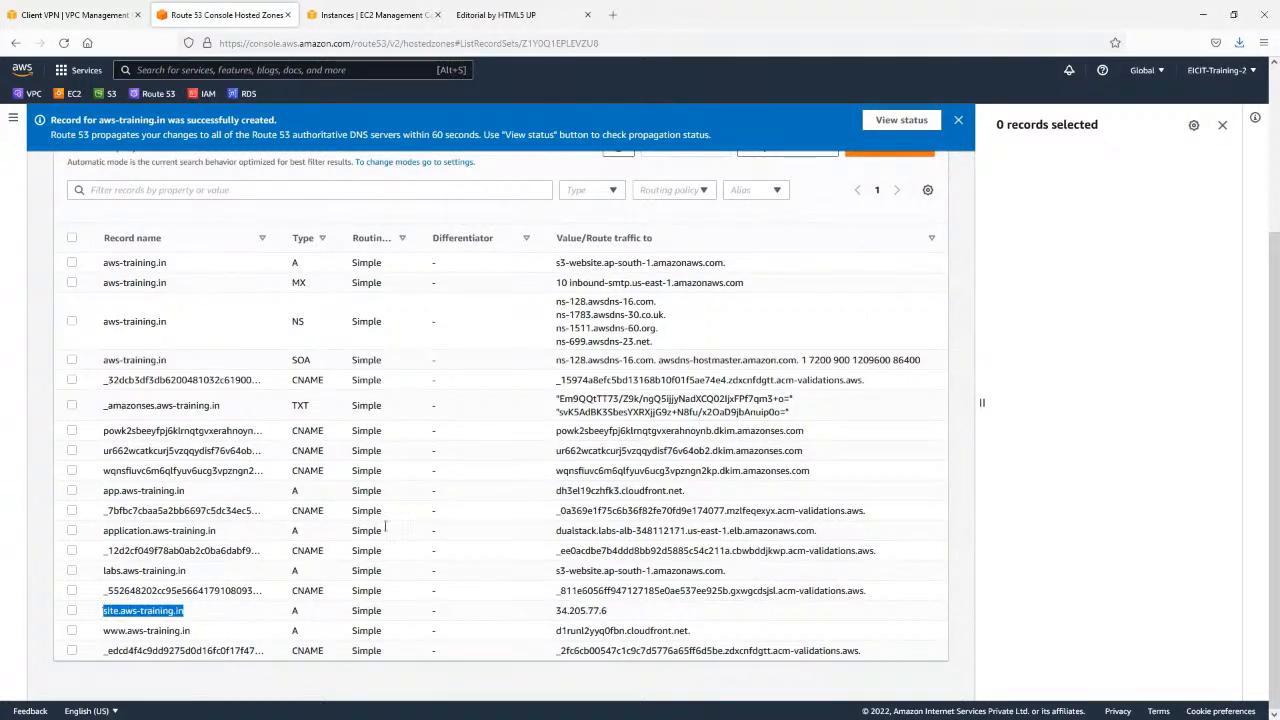
click(612, 14)
key(ctrl+v)
key(Return)
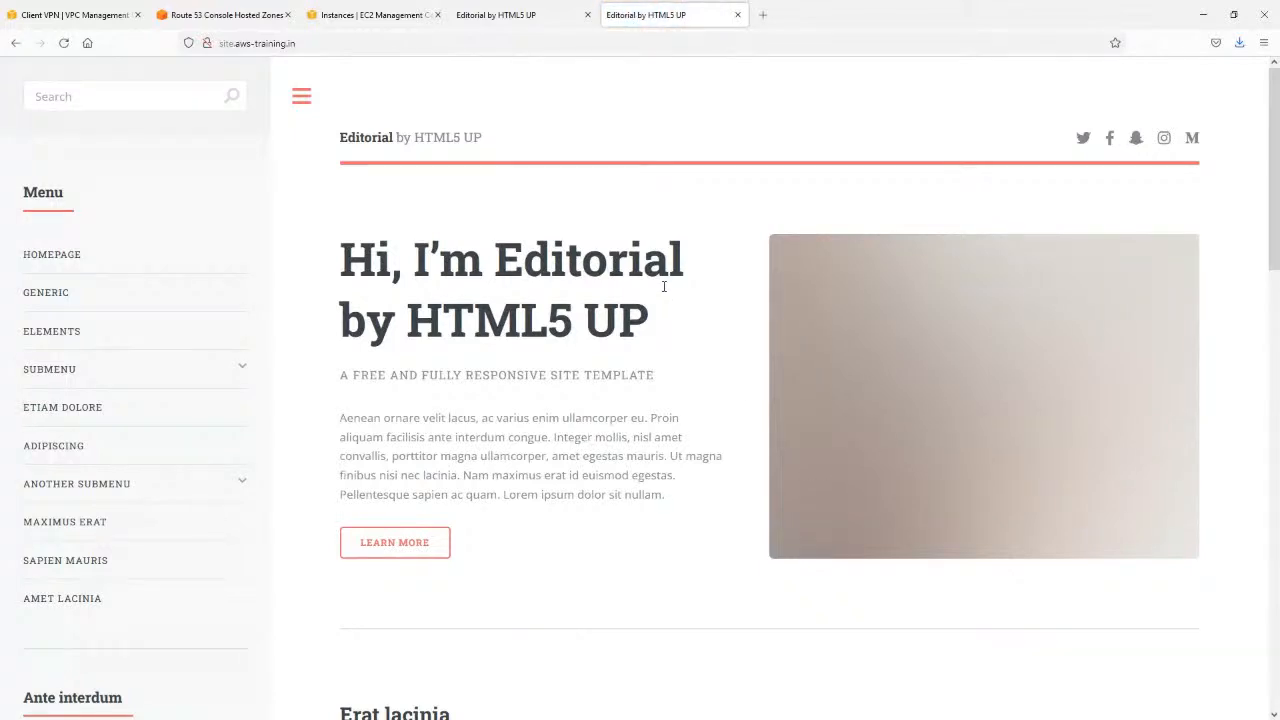
click(326, 43)
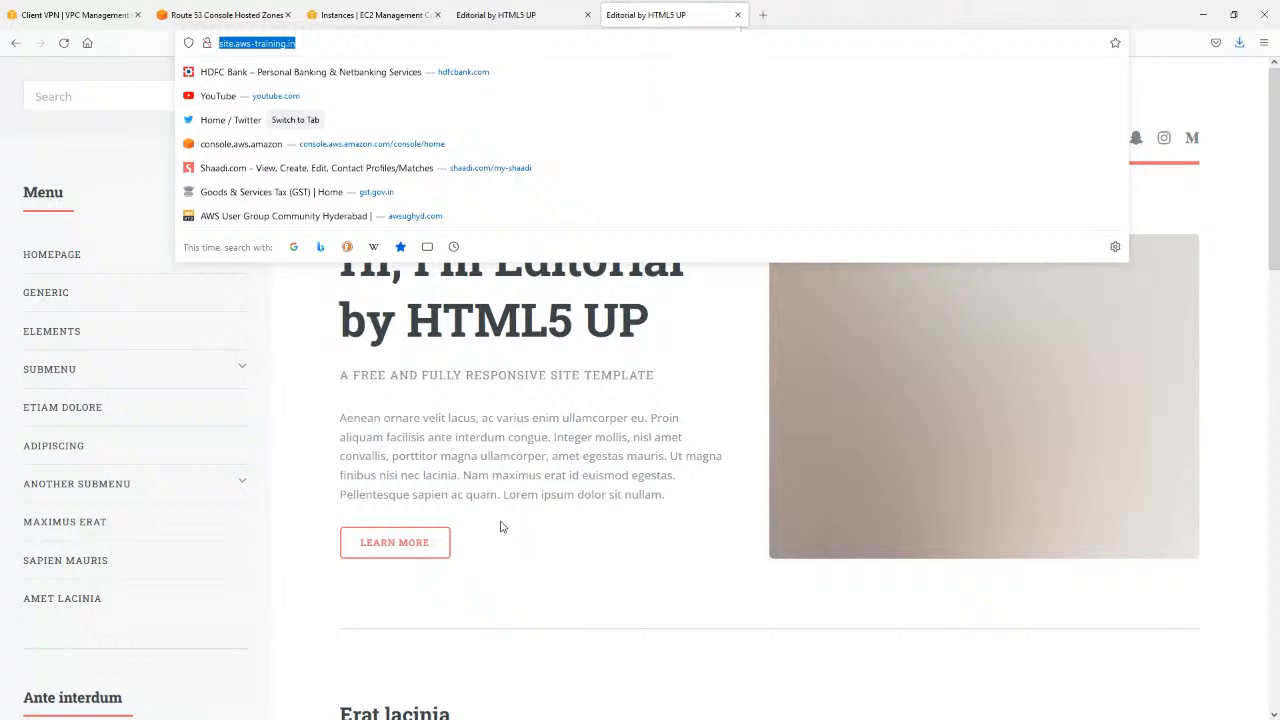
click(670, 405)
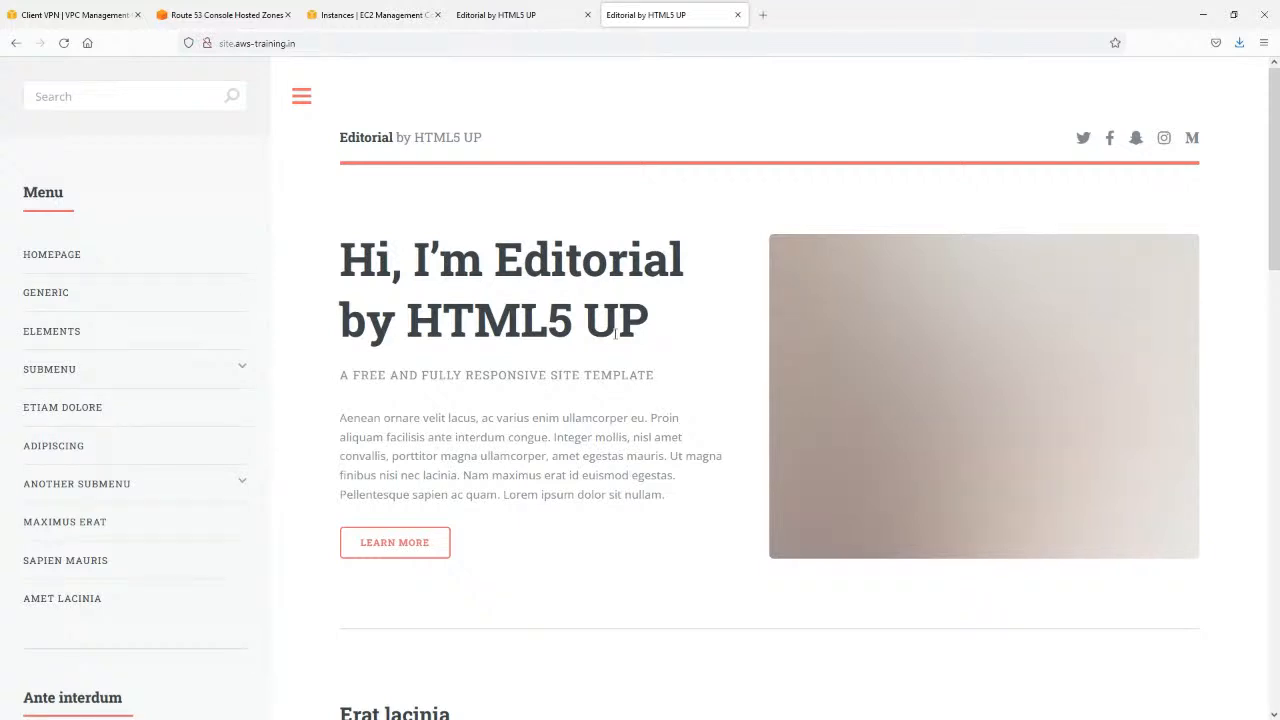
Start another record in the aws-training.in hosted zone with the Weighted routing policy and name it w1.
click(331, 6)
click(225, 14)
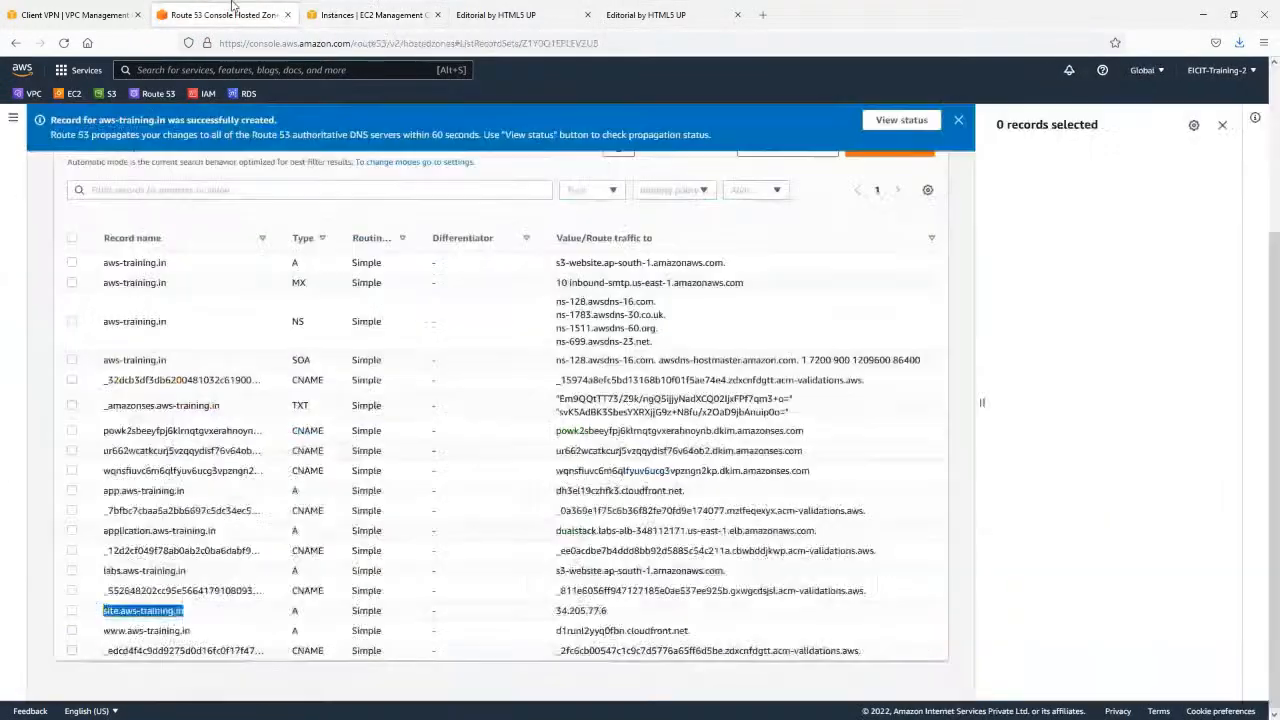
scroll(631, 268, up, 3)
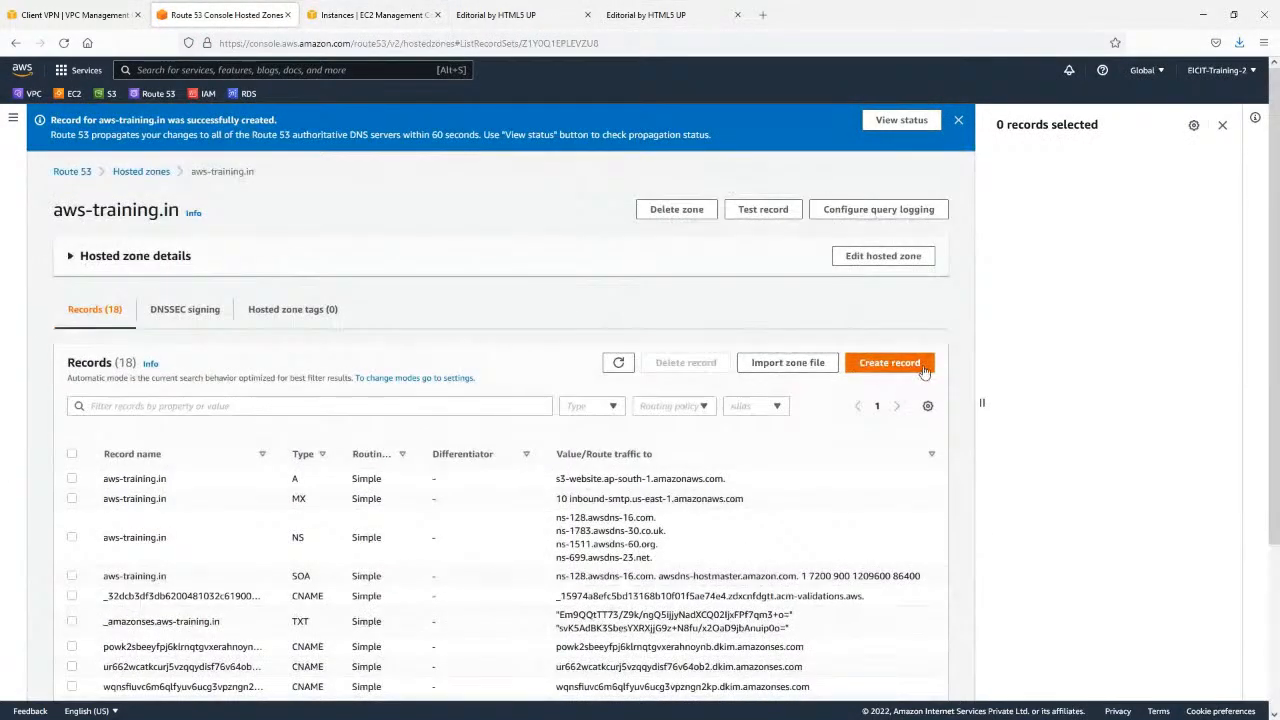
click(889, 362)
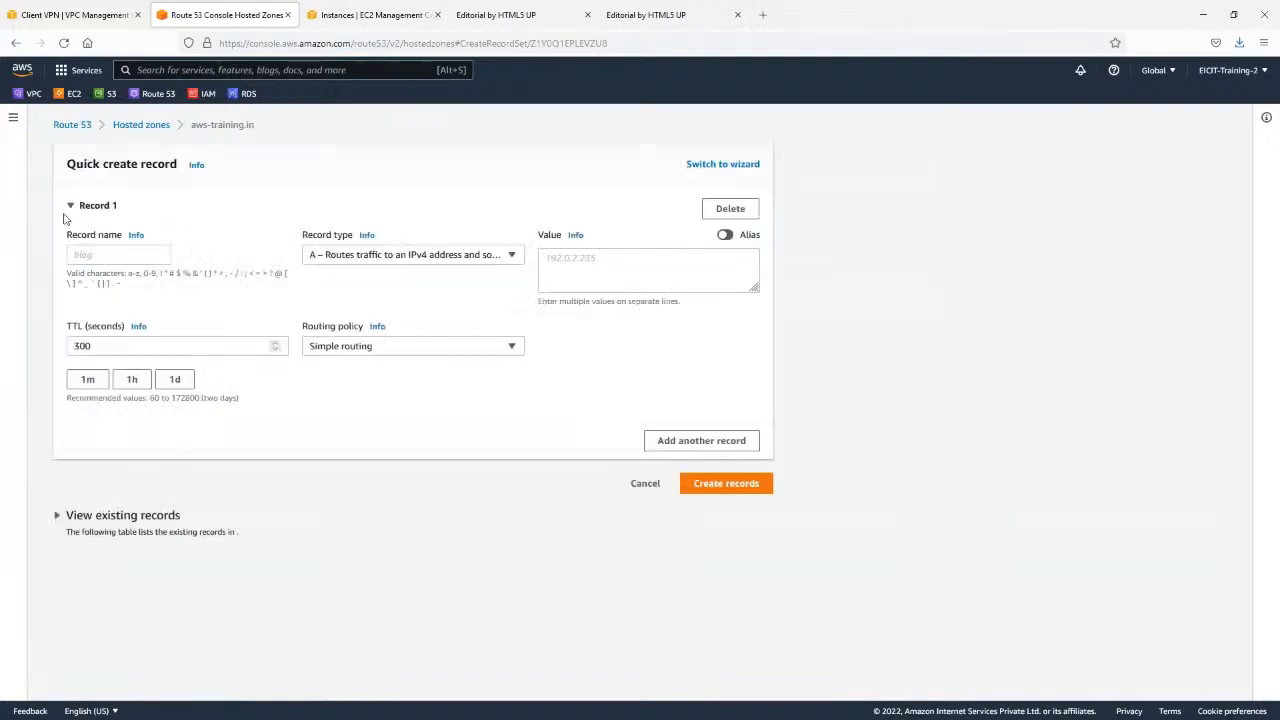
click(426, 350)
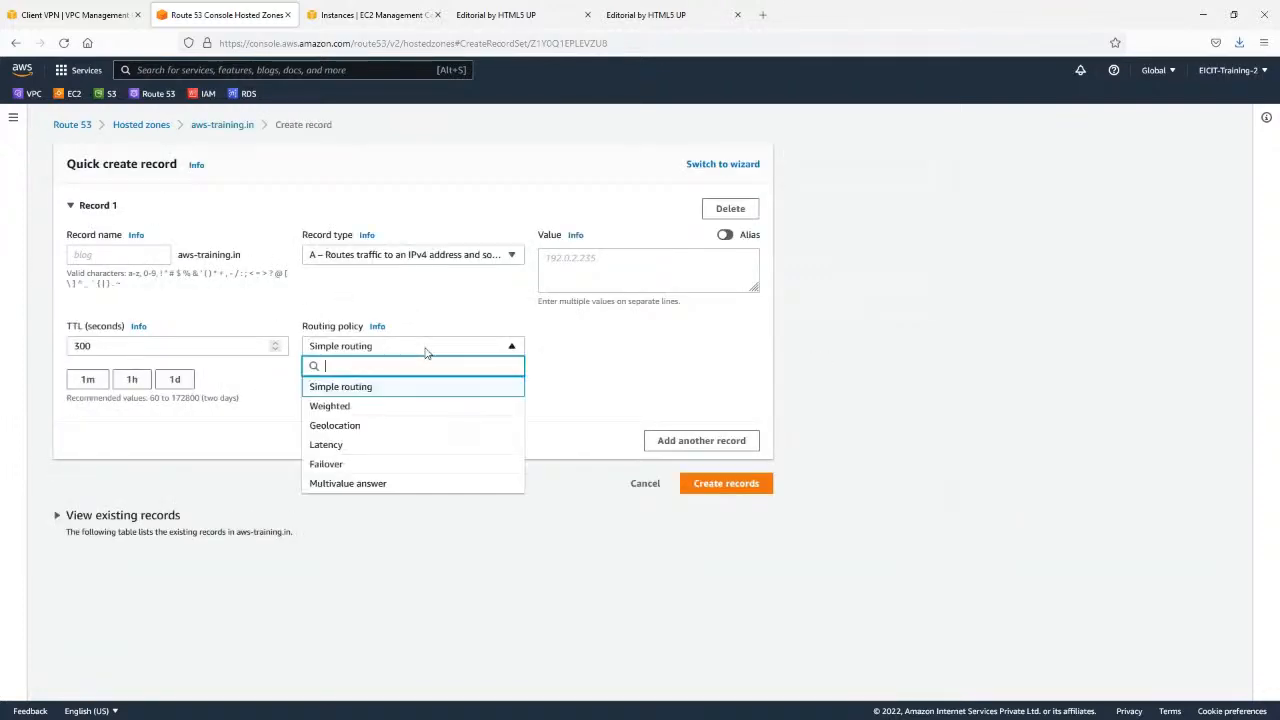
click(371, 412)
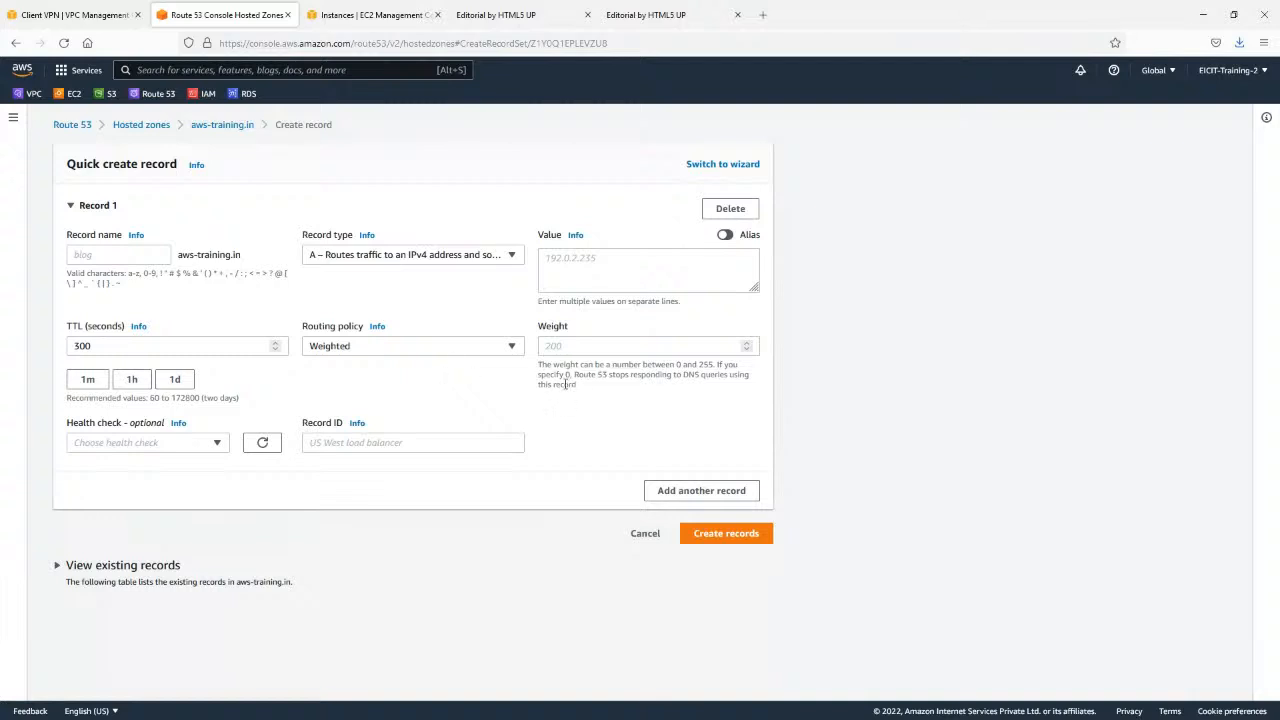
click(148, 250)
text(w1)
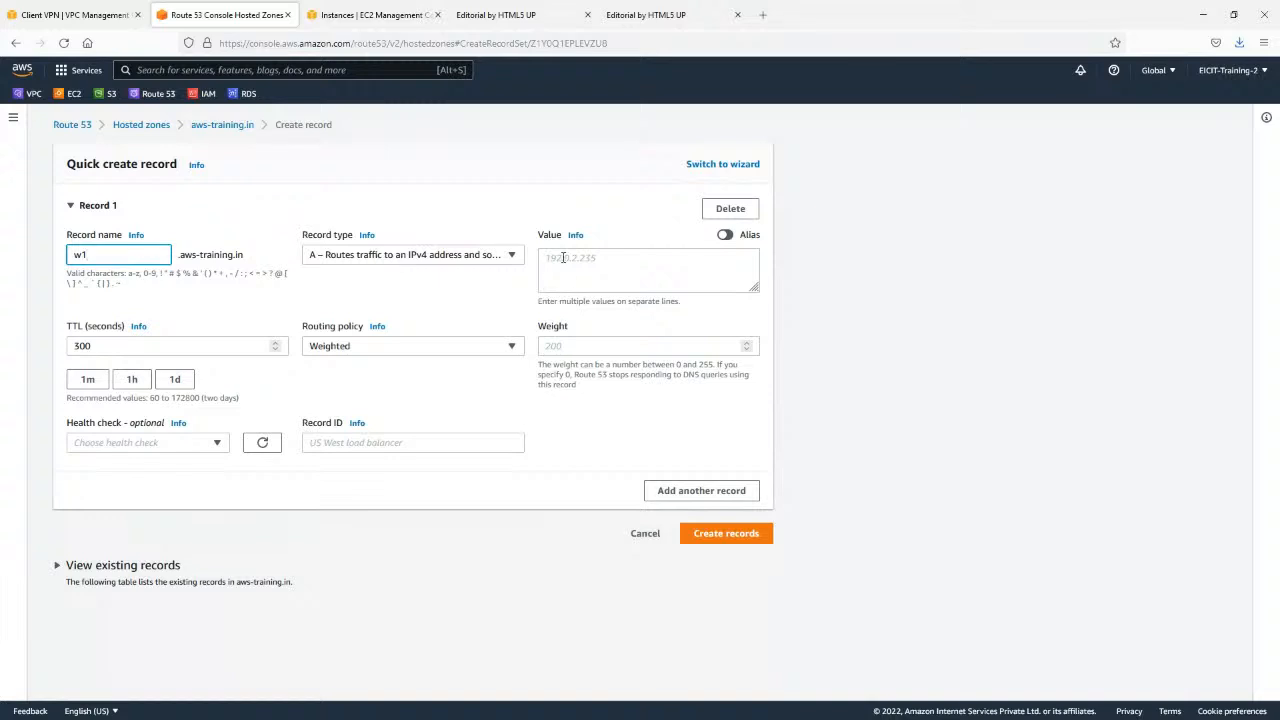
Copy the Forty instance's public IPv4 address, 52.90.41.227, and open its website in a new tab.
click(340, 14)
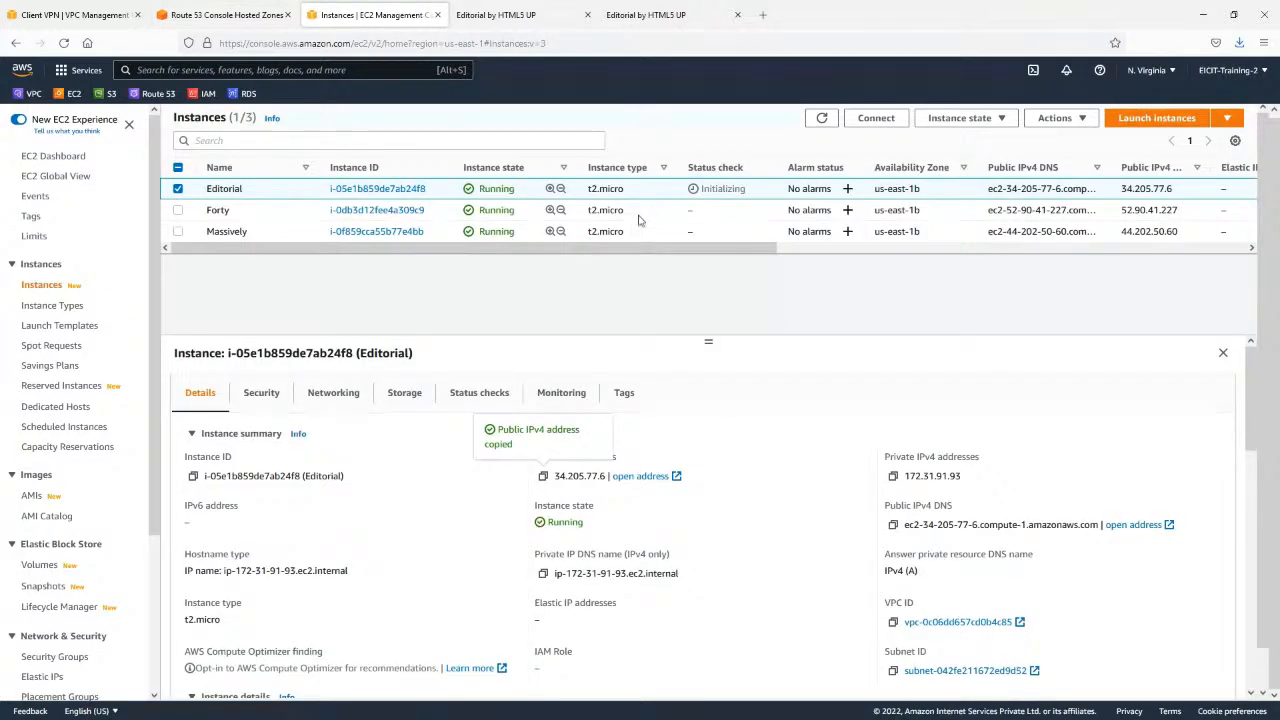
click(640, 215)
click(543, 476)
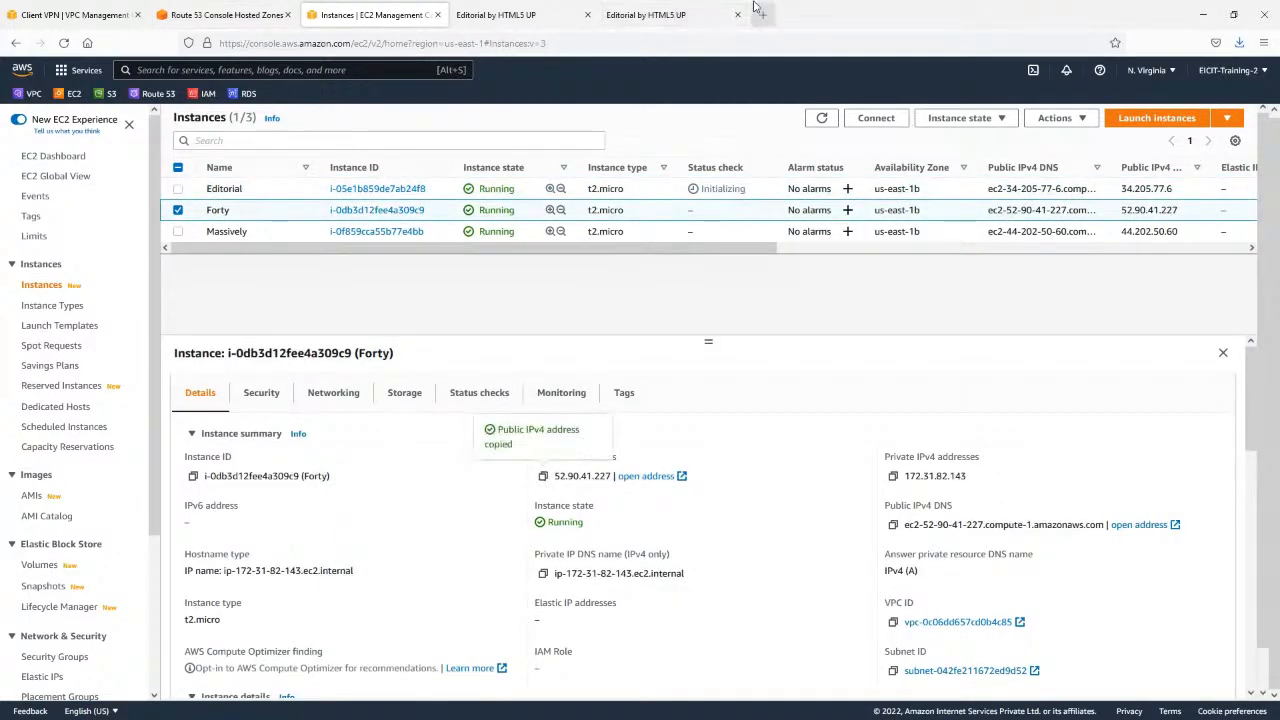
key(ctrl+t)
key(ctrl+v)
key(Return)
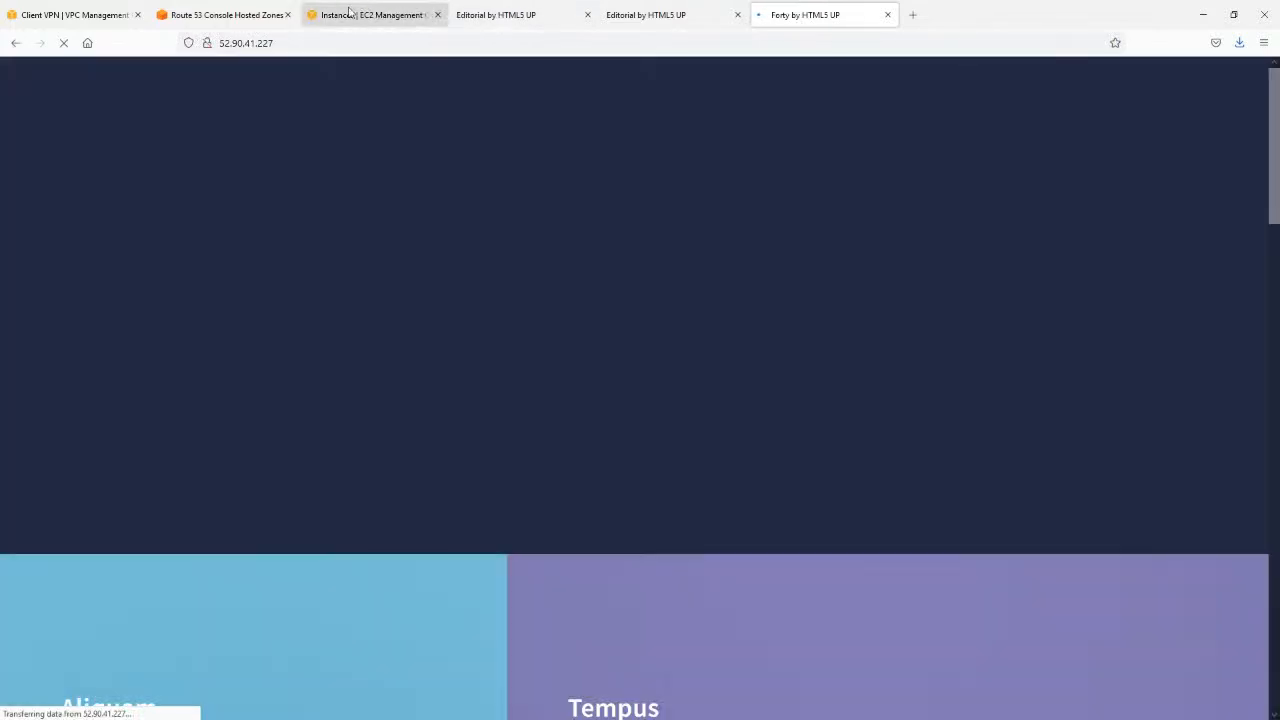
Copy the Massively instance's public IPv4 address, 44.202.50.60, open it in a new tab, and check the Forty website.
click(345, 14)
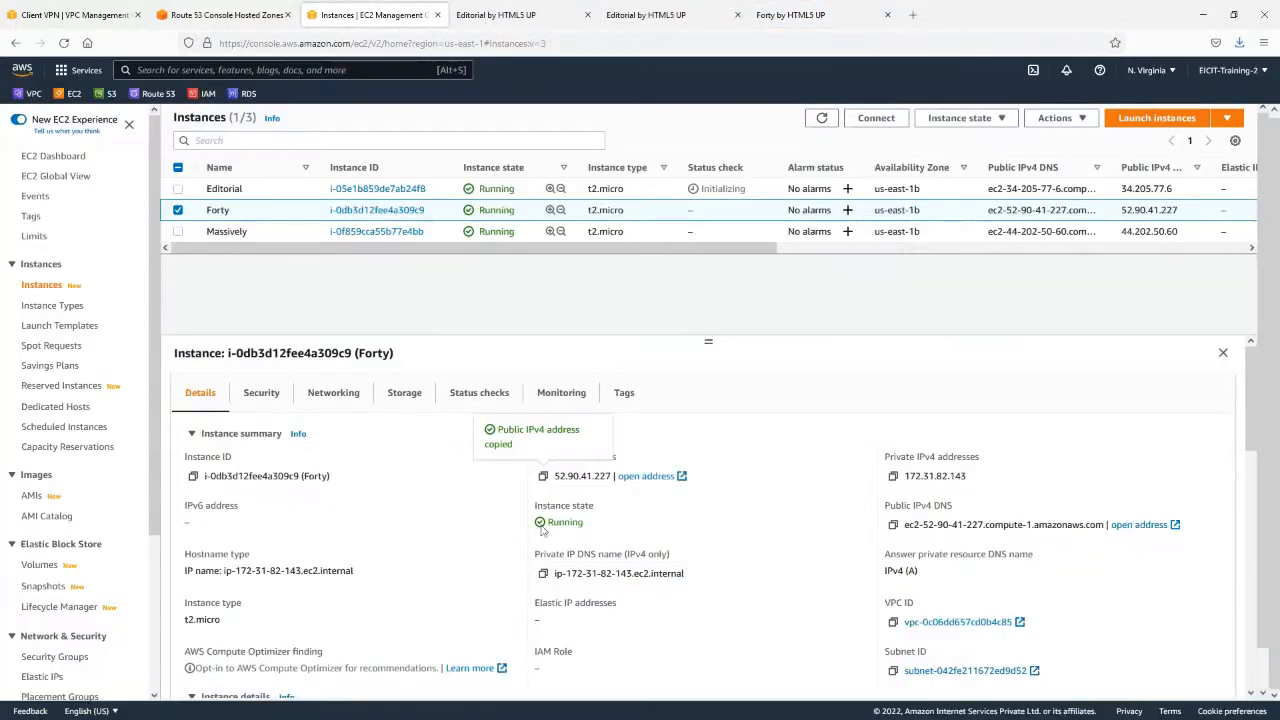
click(530, 231)
click(543, 477)
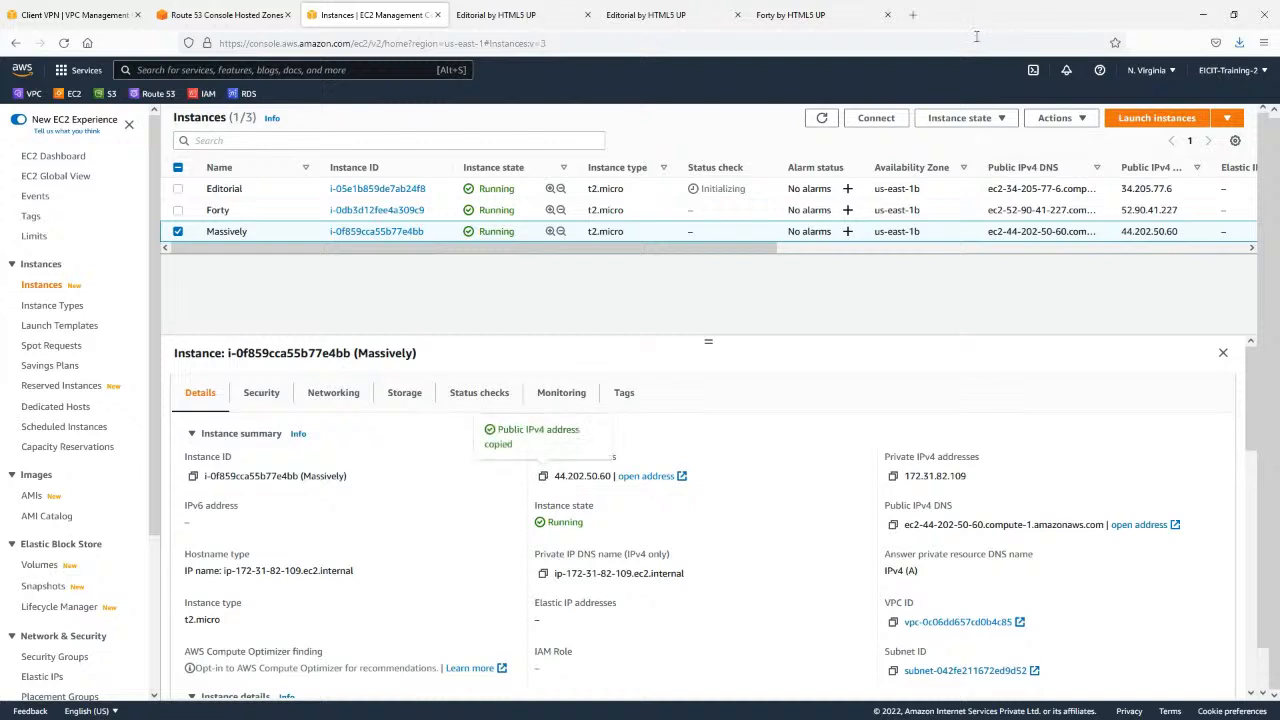
click(912, 14)
key(ctrl+v)
key(Return)
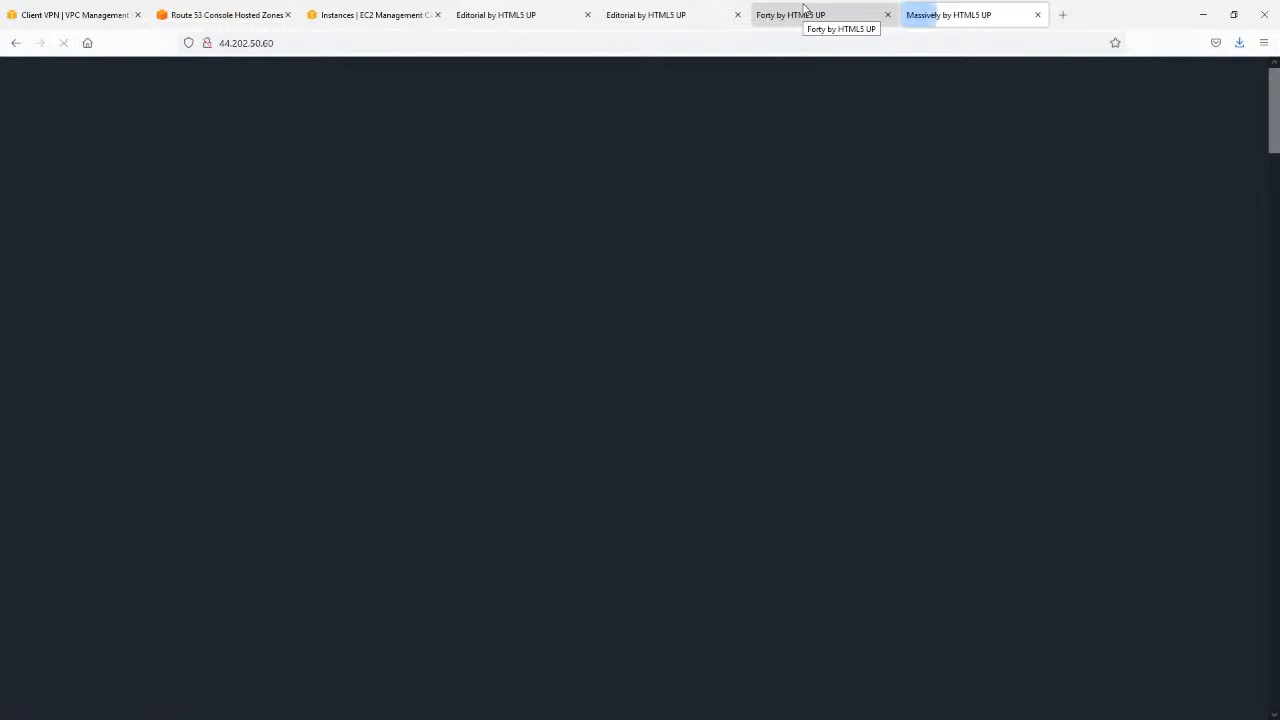
click(804, 12)
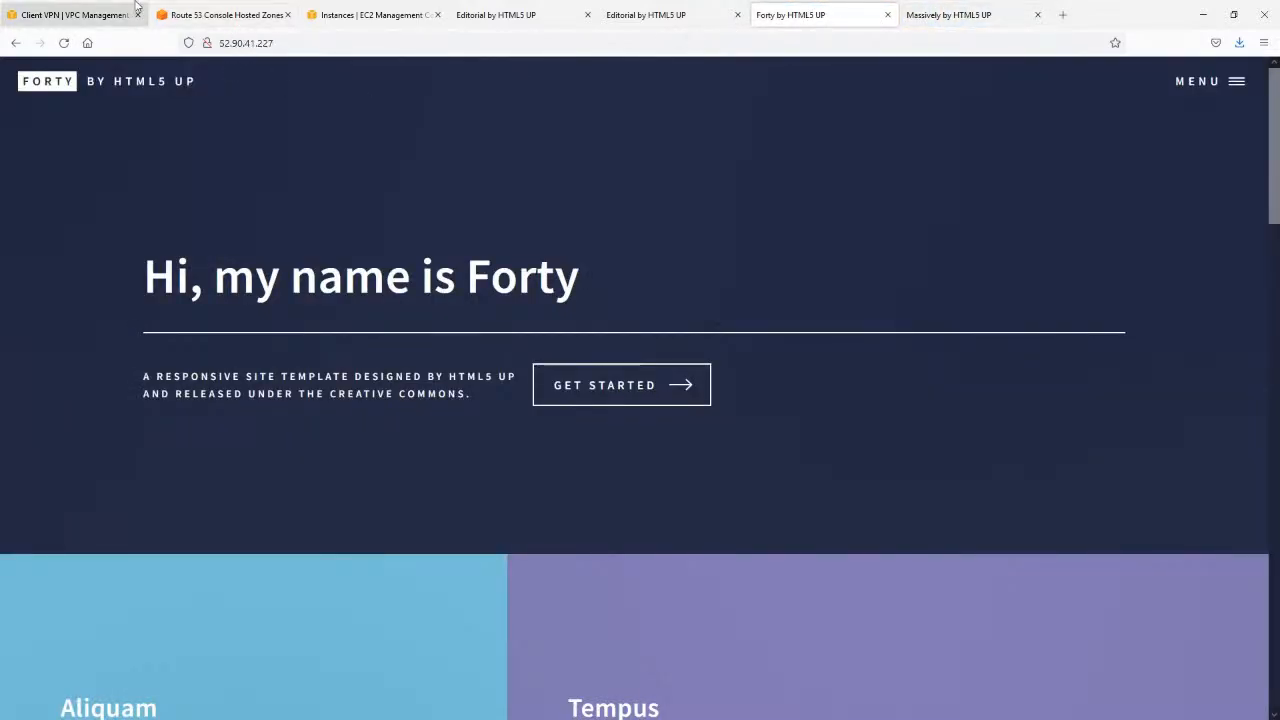
Give the weighted w1 record the Massively server's address, 44.202.50.60, and a weight of 127.
click(57, 5)
click(262, 8)
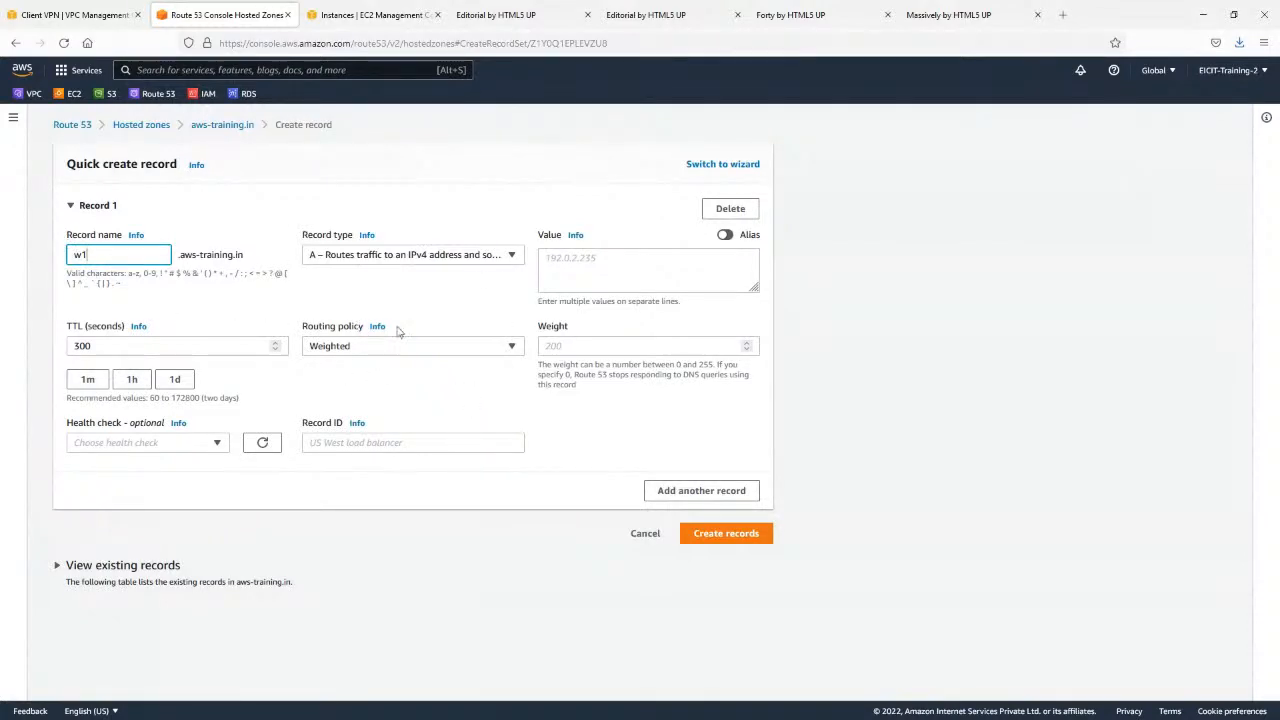
click(655, 257)
key(ctrl+v)
click(667, 345)
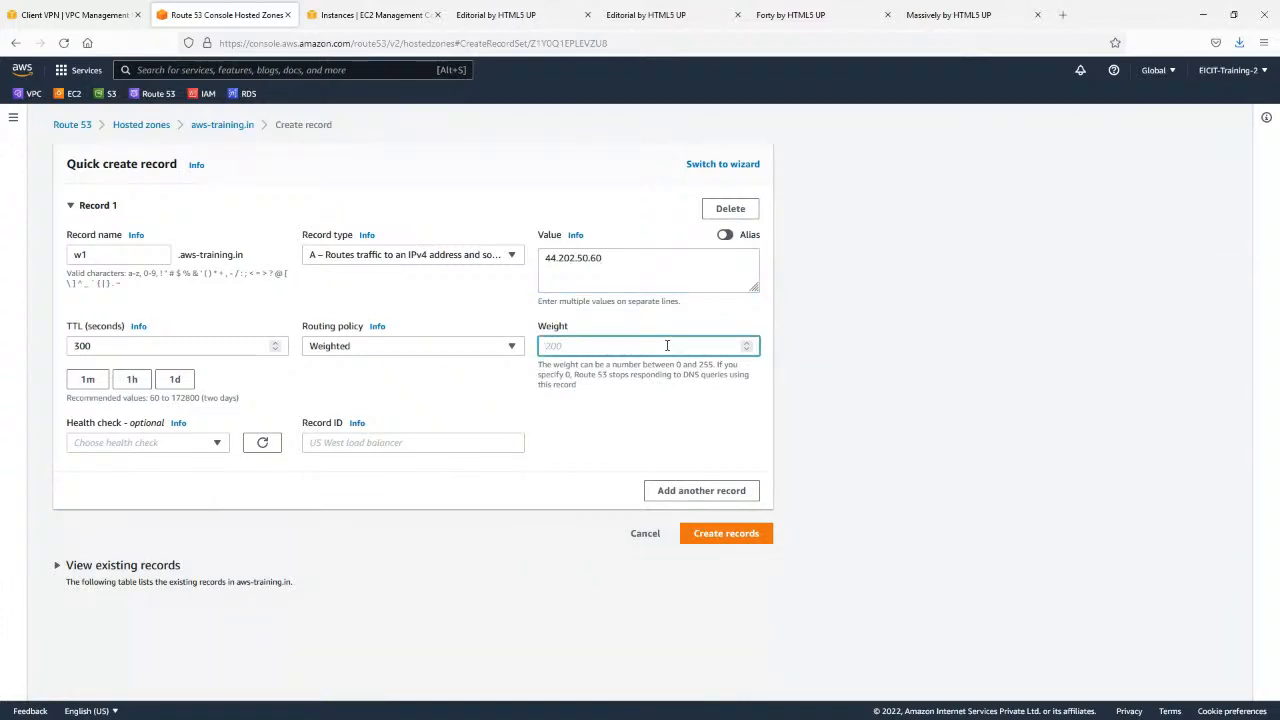
text(127)
Add a second record to the record creation form and name it w1 as well.
click(711, 493)
scroll(226, 500, down, 2)
click(126, 398)
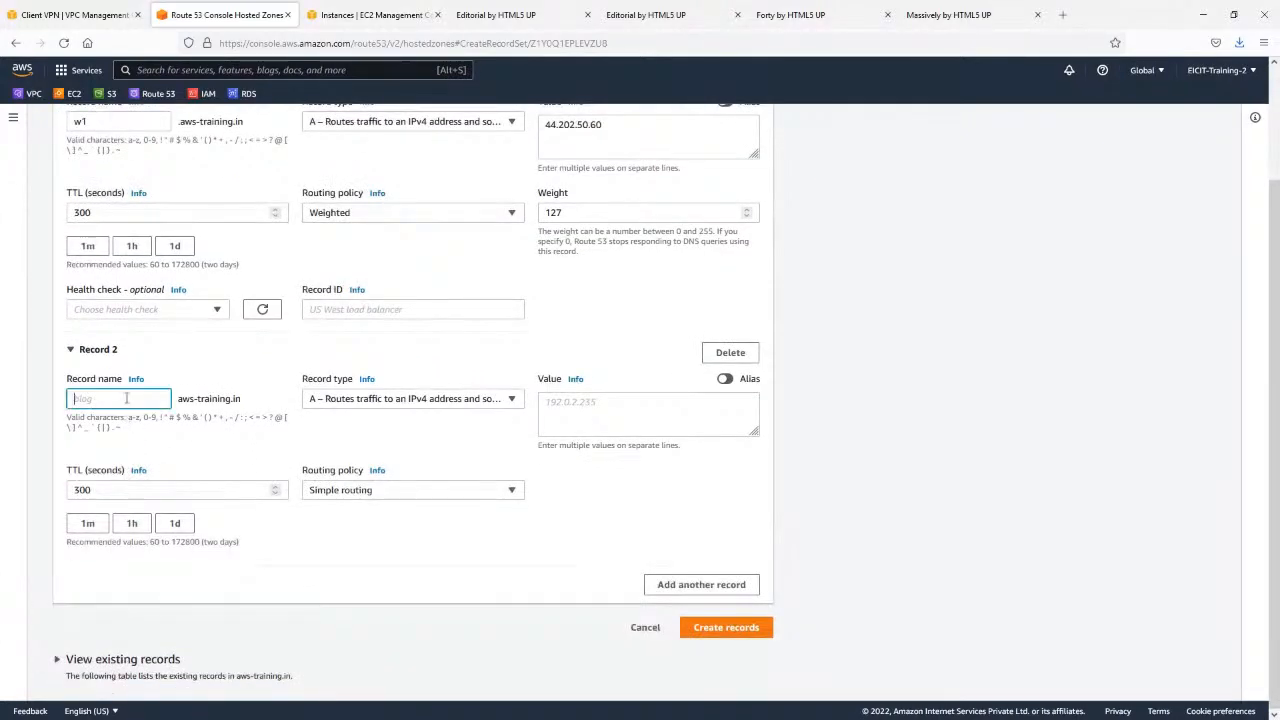
text(w1)
scroll(329, 387, up, 1)
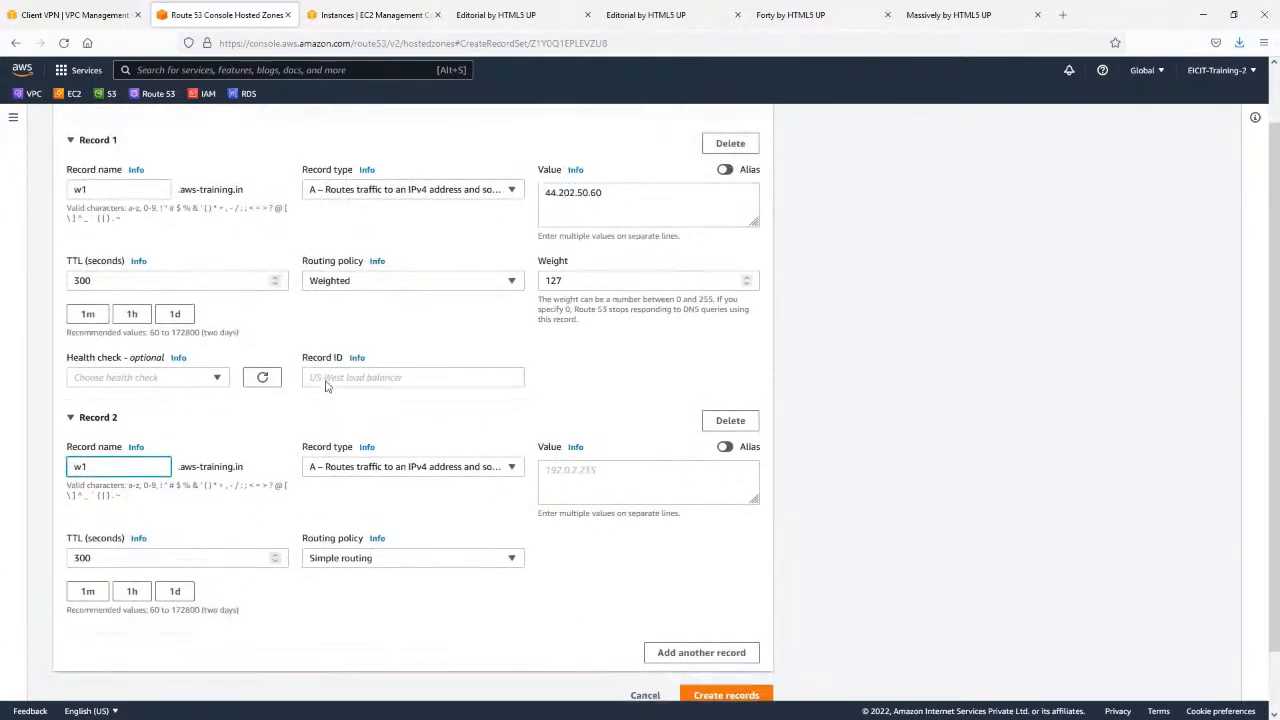
Copy the Forty instance's public IPv4 address and enter it, 52.90.41.227, as the second w1 record's value.
click(110, 189)
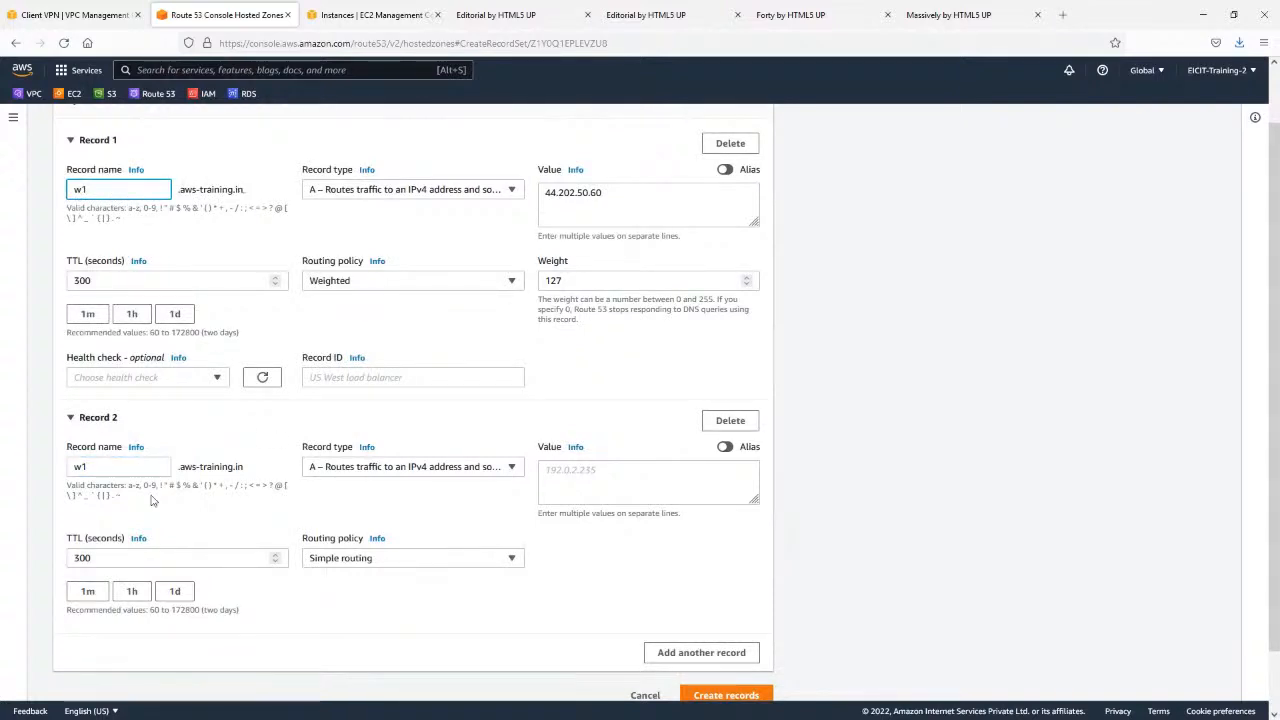
click(124, 466)
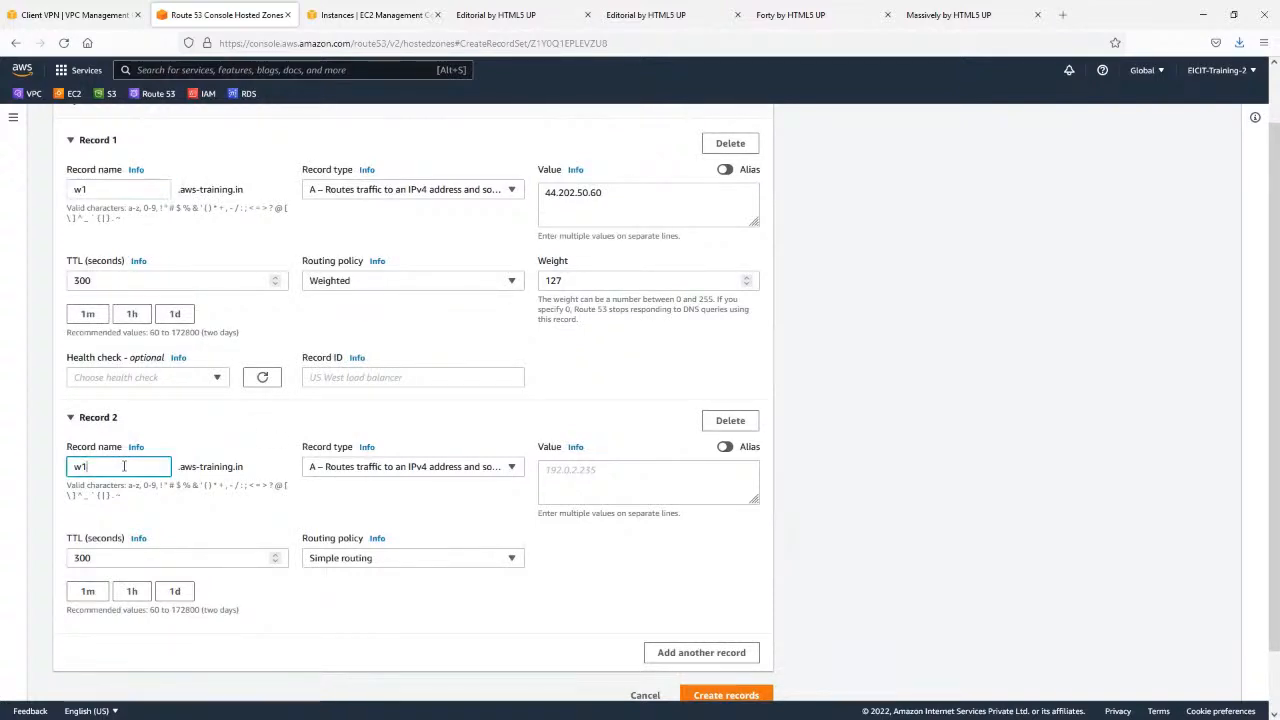
click(340, 12)
click(628, 212)
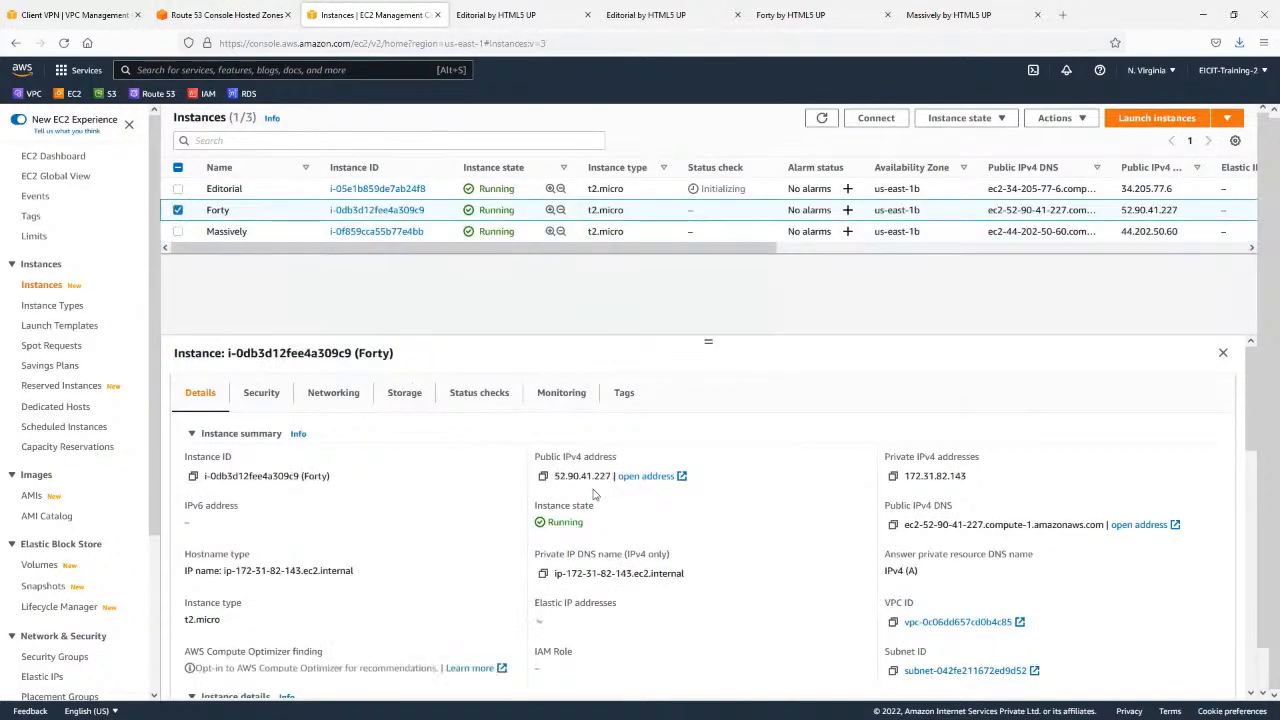
click(543, 476)
click(225, 14)
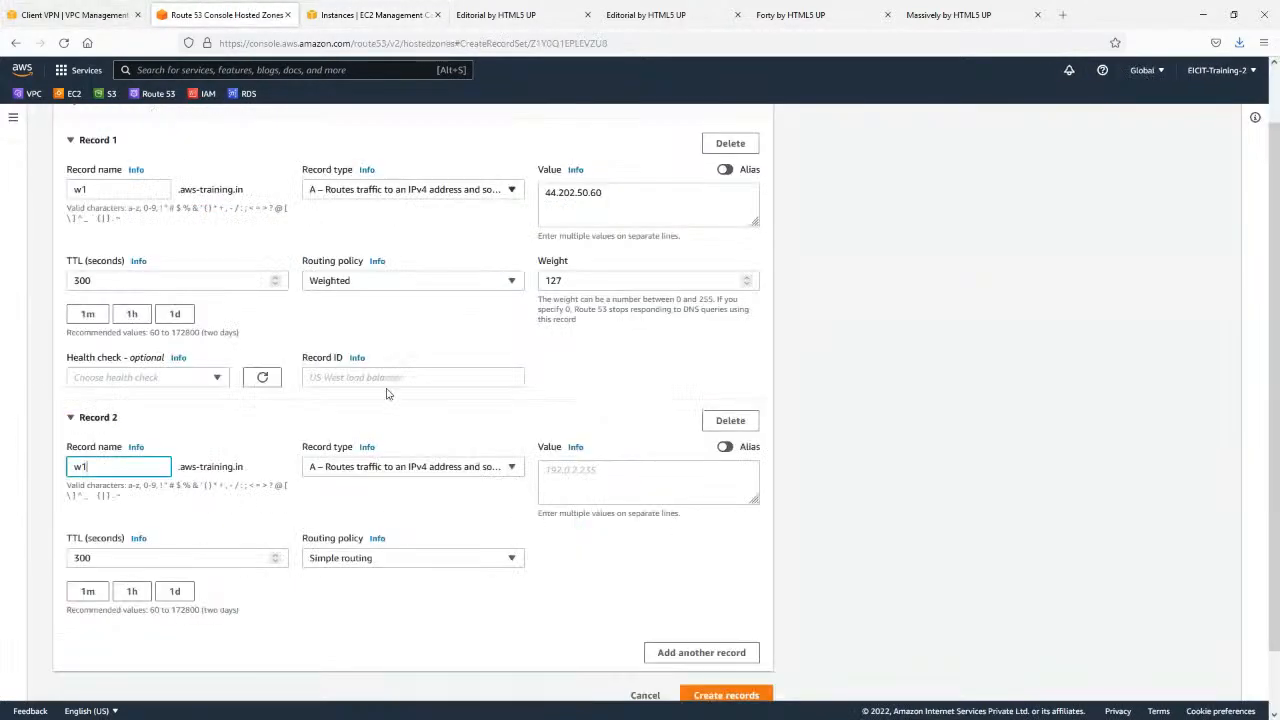
click(622, 492)
key(ctrl+v)
Compare the two records' addresses, and set the second w1 record to Weighted routing with a weight of 127.
scroll(653, 467, up, 2)
triple_click(612, 260)
triple_click(629, 536)
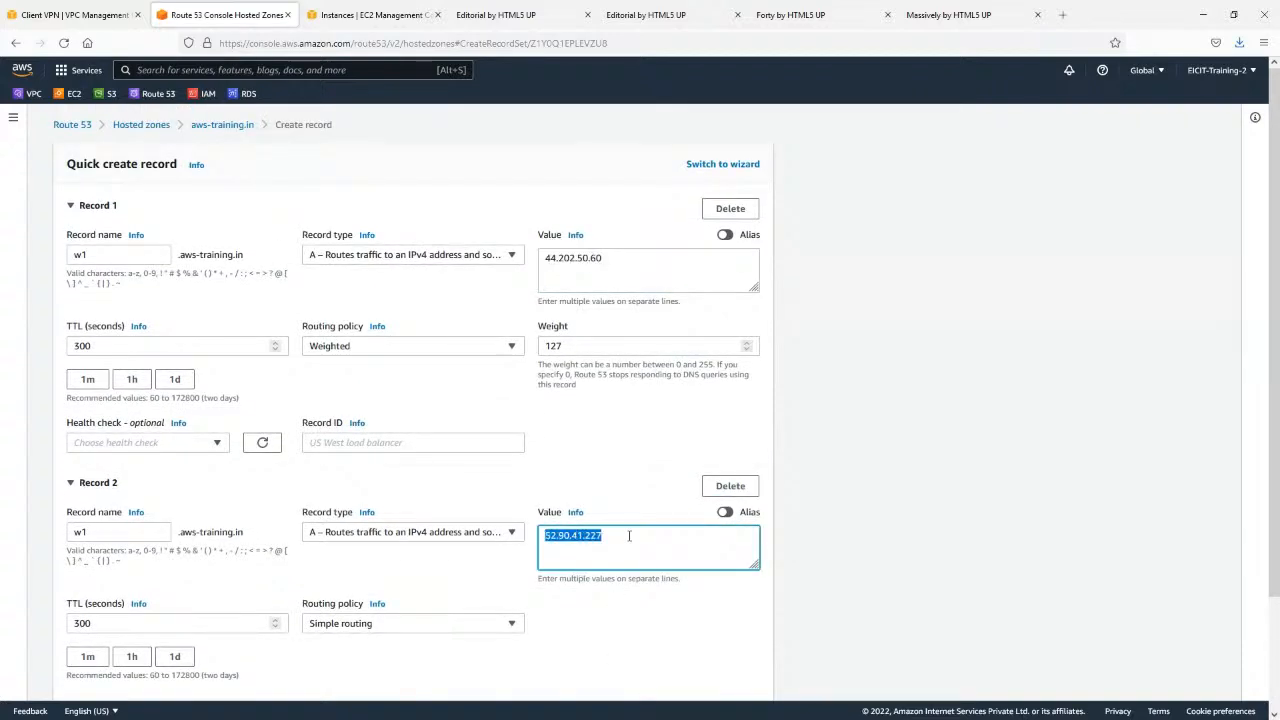
triple_click(630, 264)
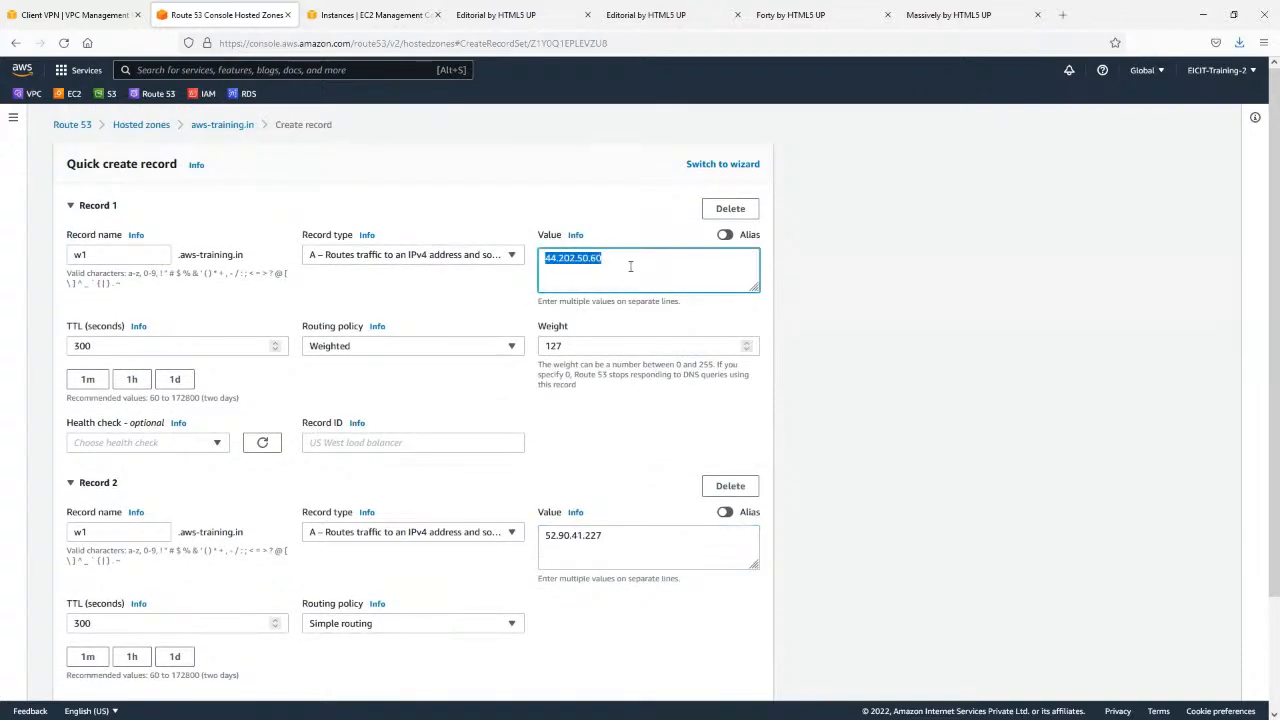
triple_click(614, 536)
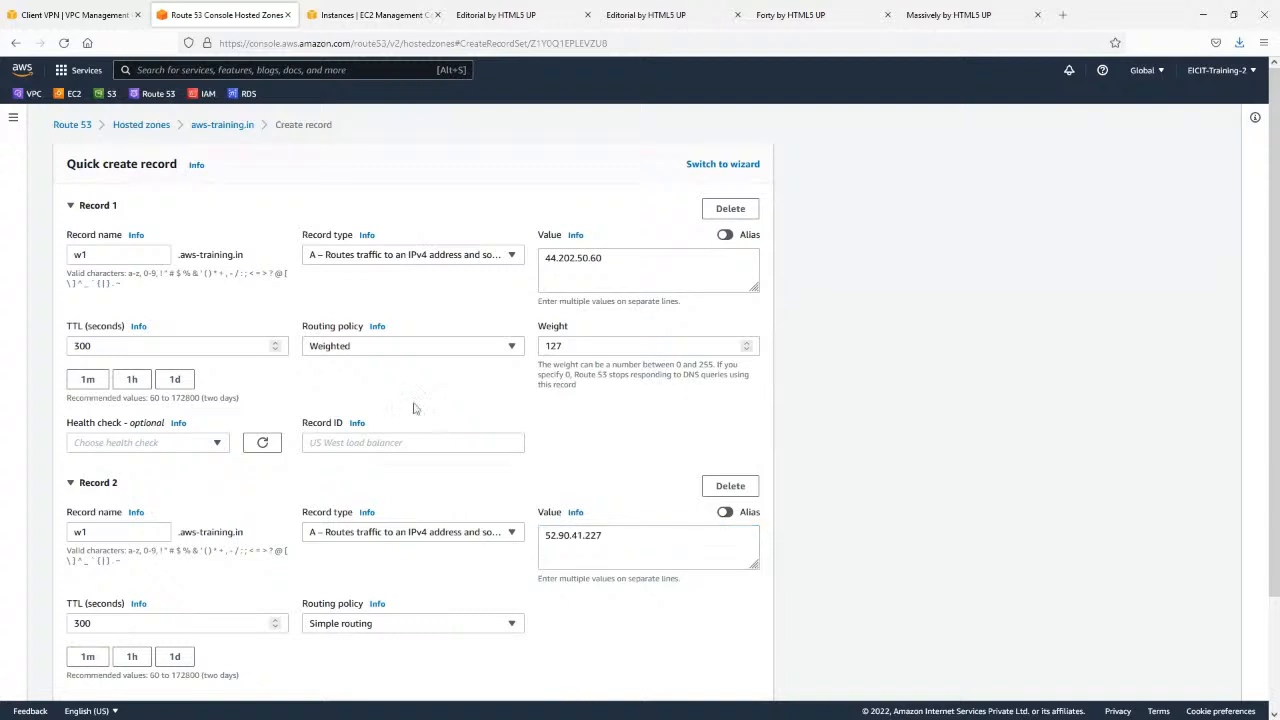
click(420, 626)
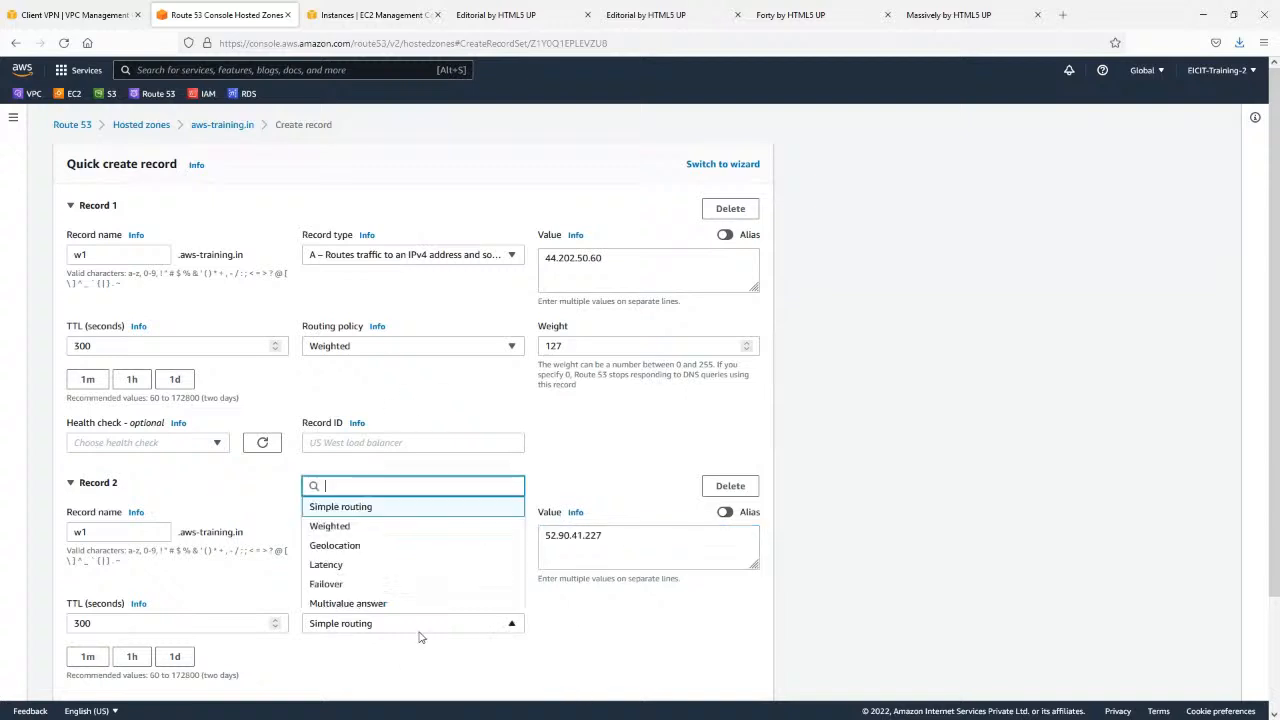
click(372, 526)
click(598, 624)
text(12)
click(862, 552)
scroll(791, 383, down, 2)
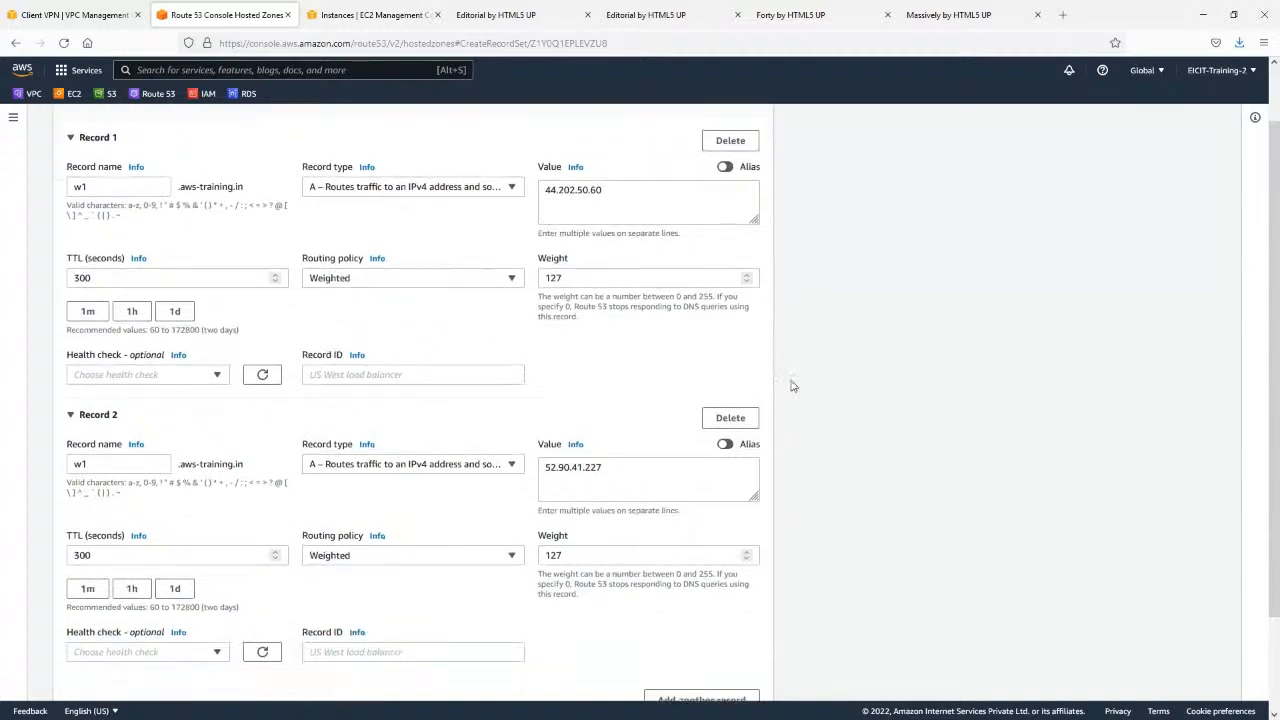
Set the TTL of both w1 records to 60 seconds and try to create the records.
click(136, 187)
click(152, 463)
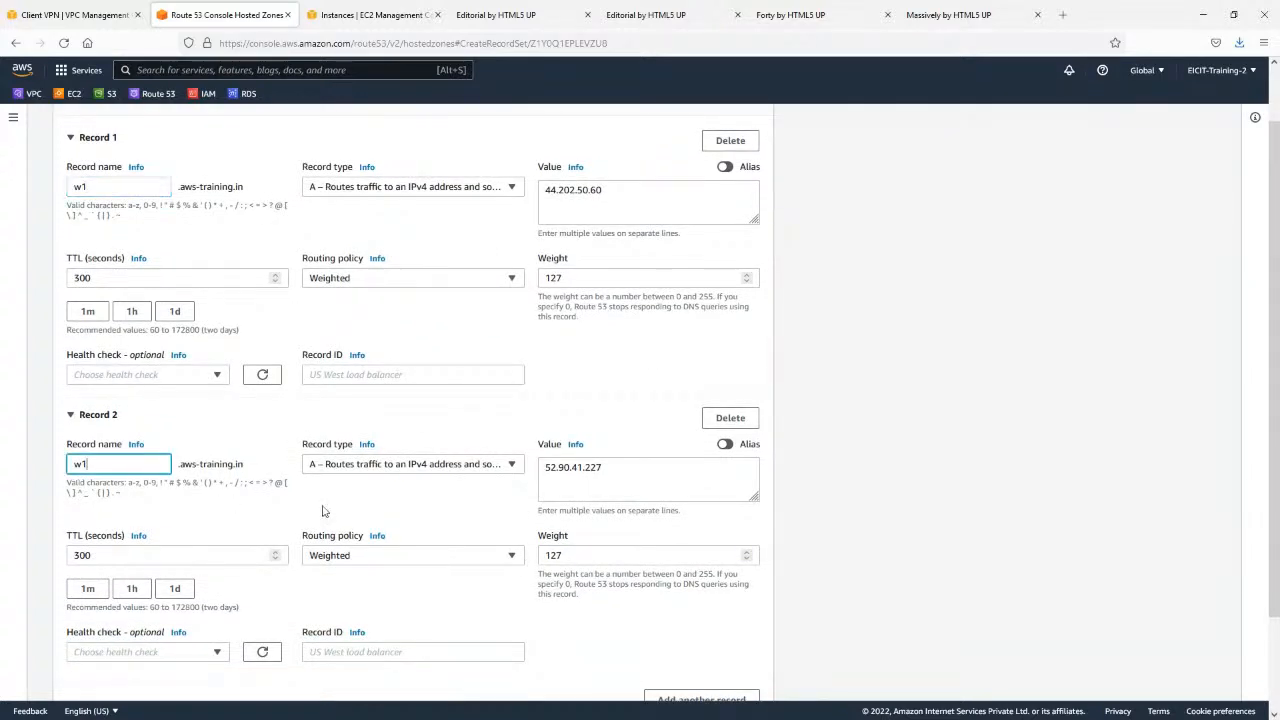
click(915, 408)
scroll(928, 391, down, 3)
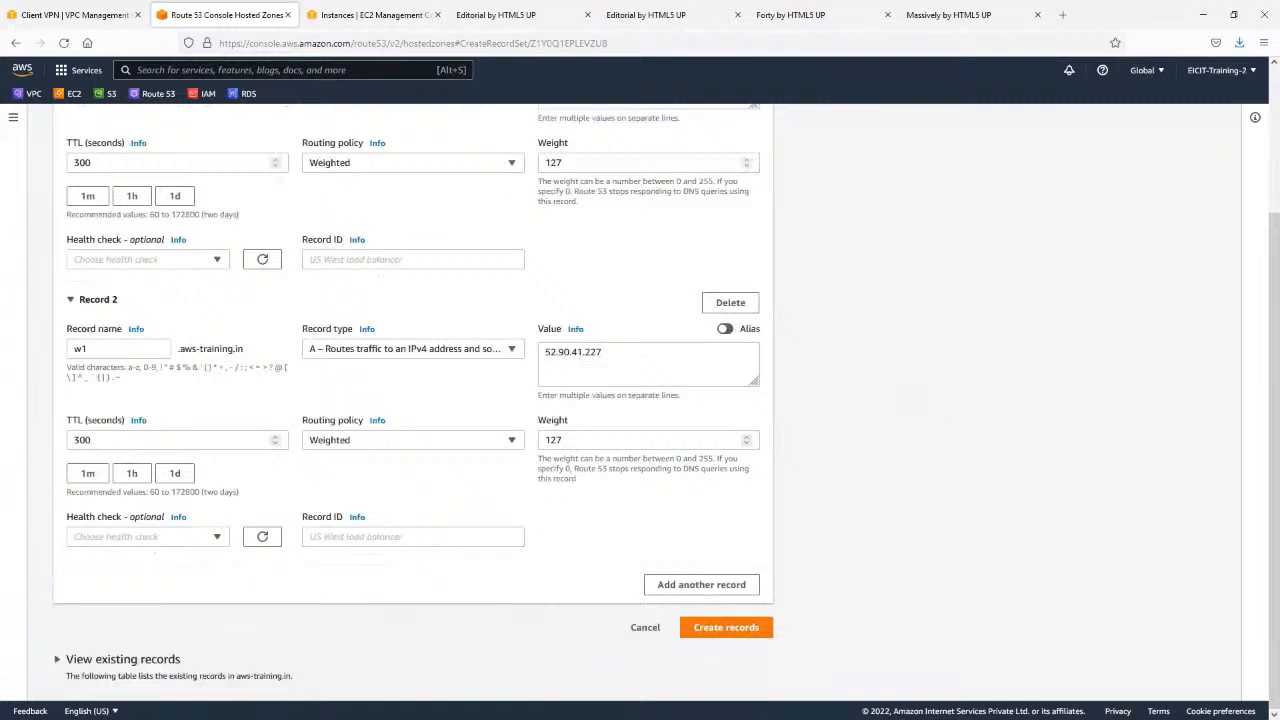
click(86, 474)
scroll(86, 478, up, 3)
click(86, 336)
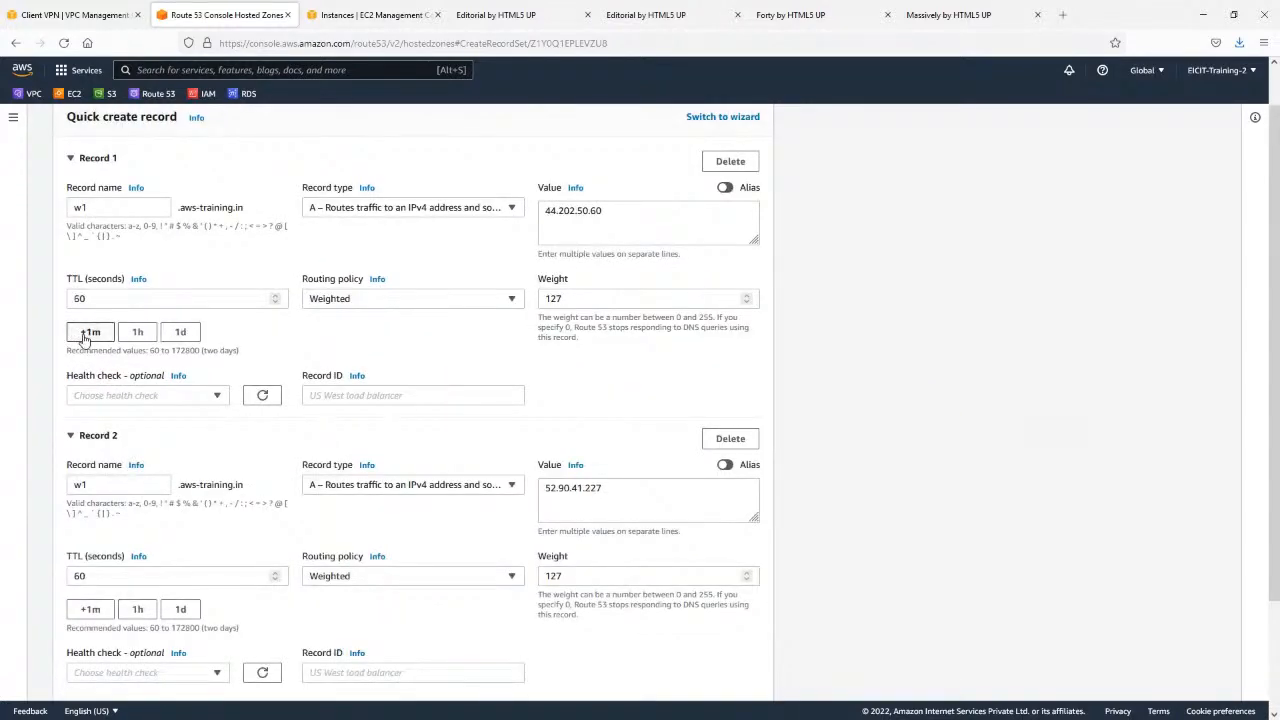
scroll(846, 403, down, 3)
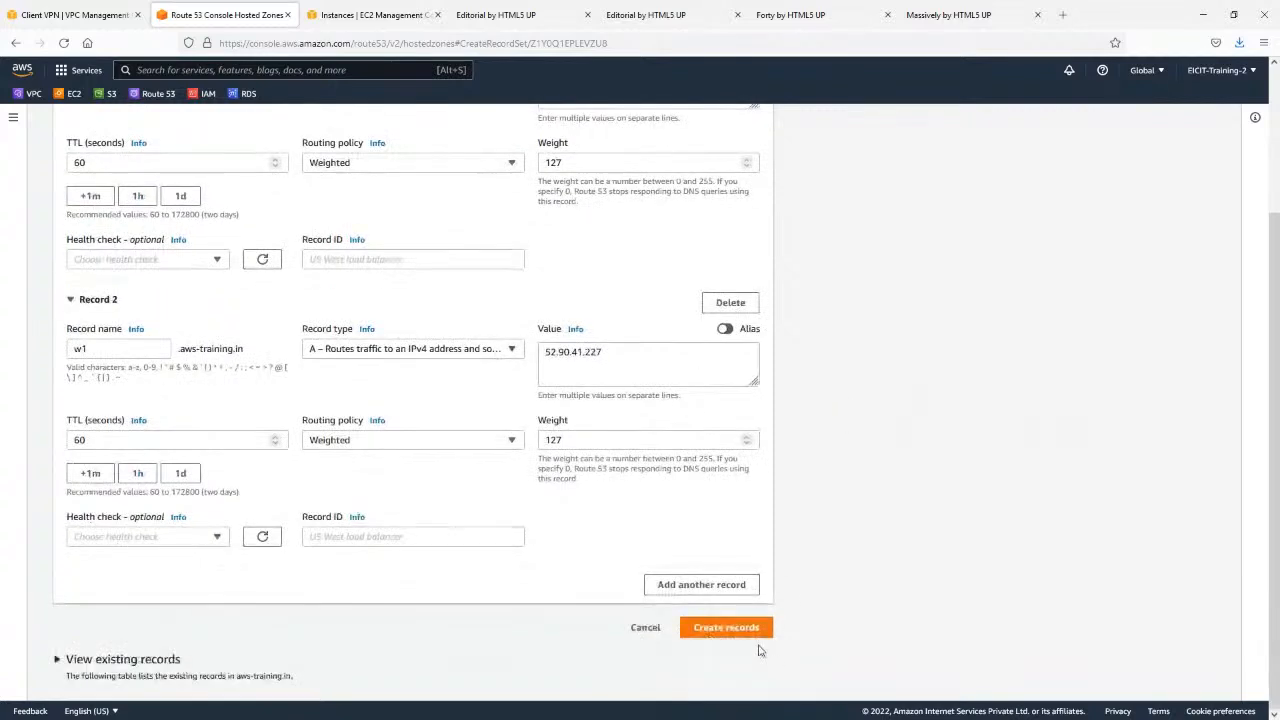
click(745, 630)
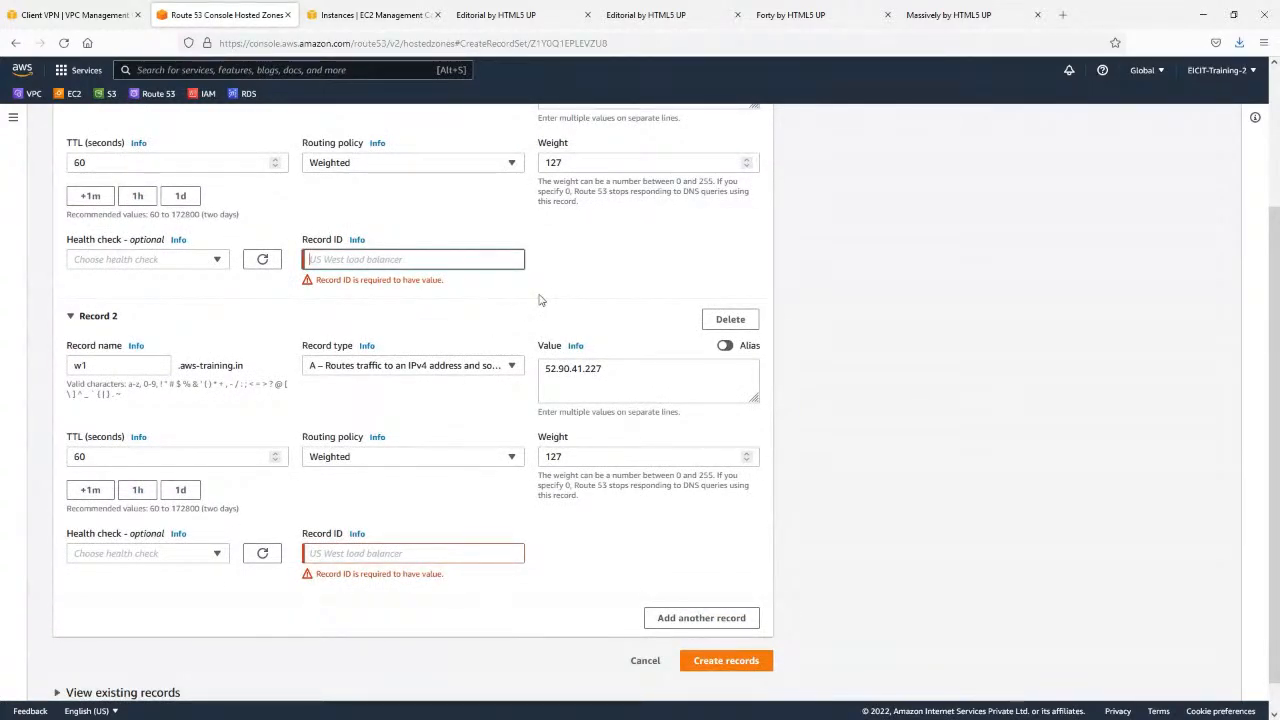
Enter Massively as the first record's ID and Forty as the second's, and create both weighted records.
scroll(538, 299, up, 1)
click(790, 15)
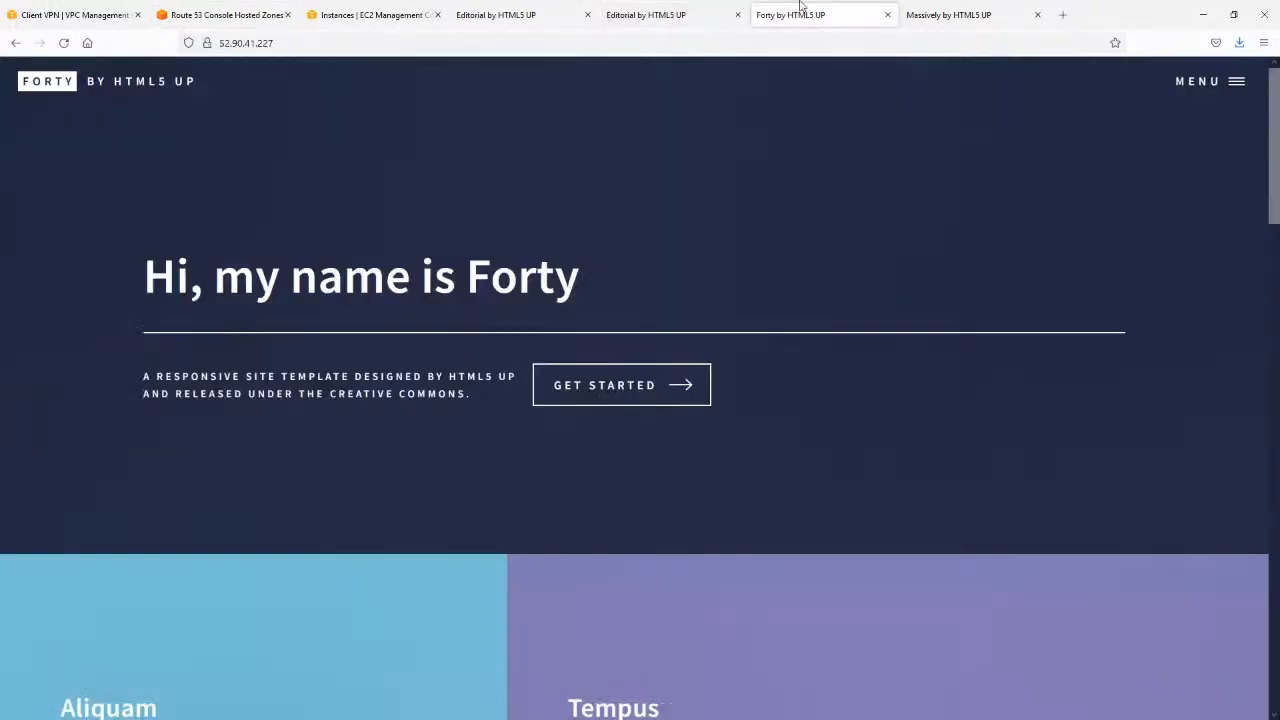
click(255, 8)
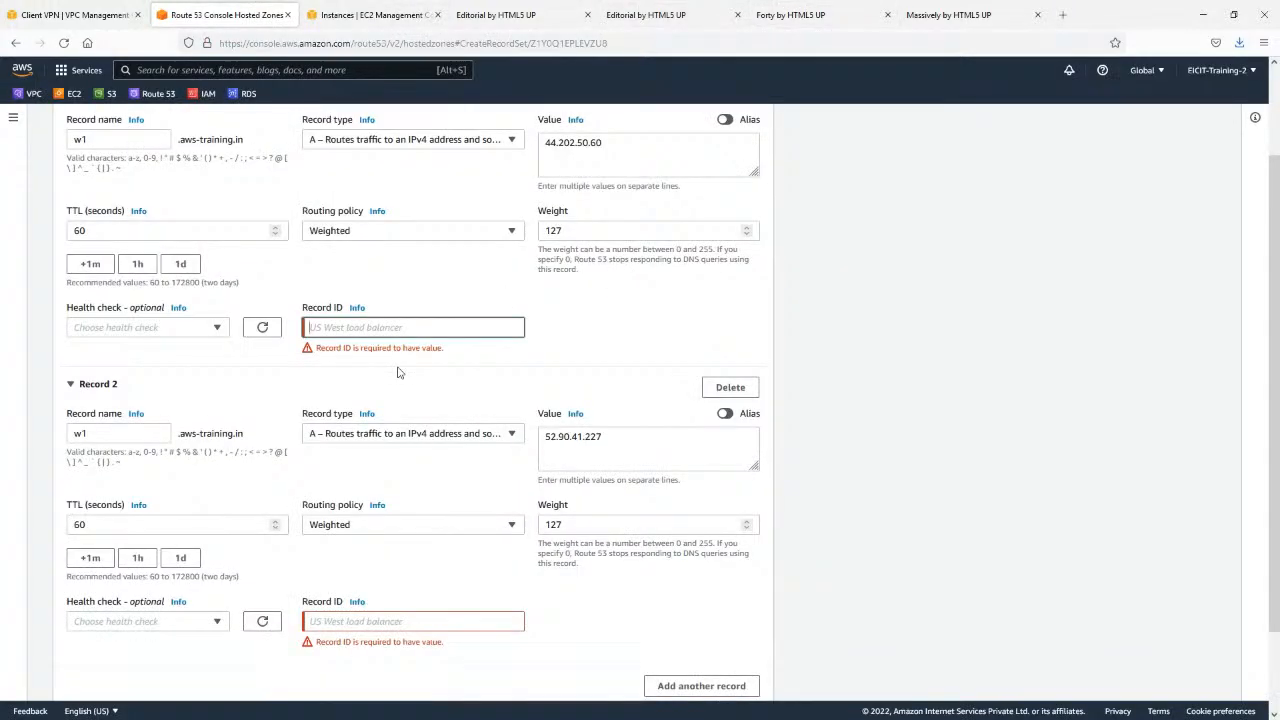
text(Massively)
click(355, 606)
text(Forty)
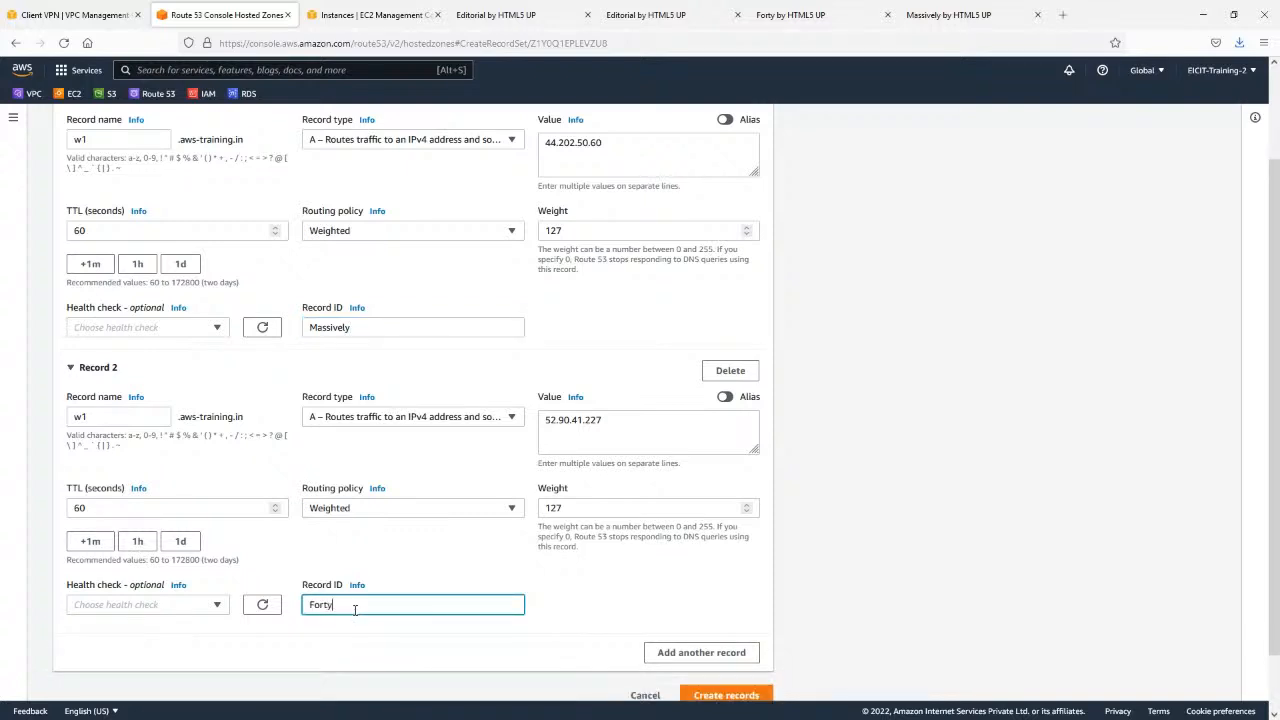
click(595, 595)
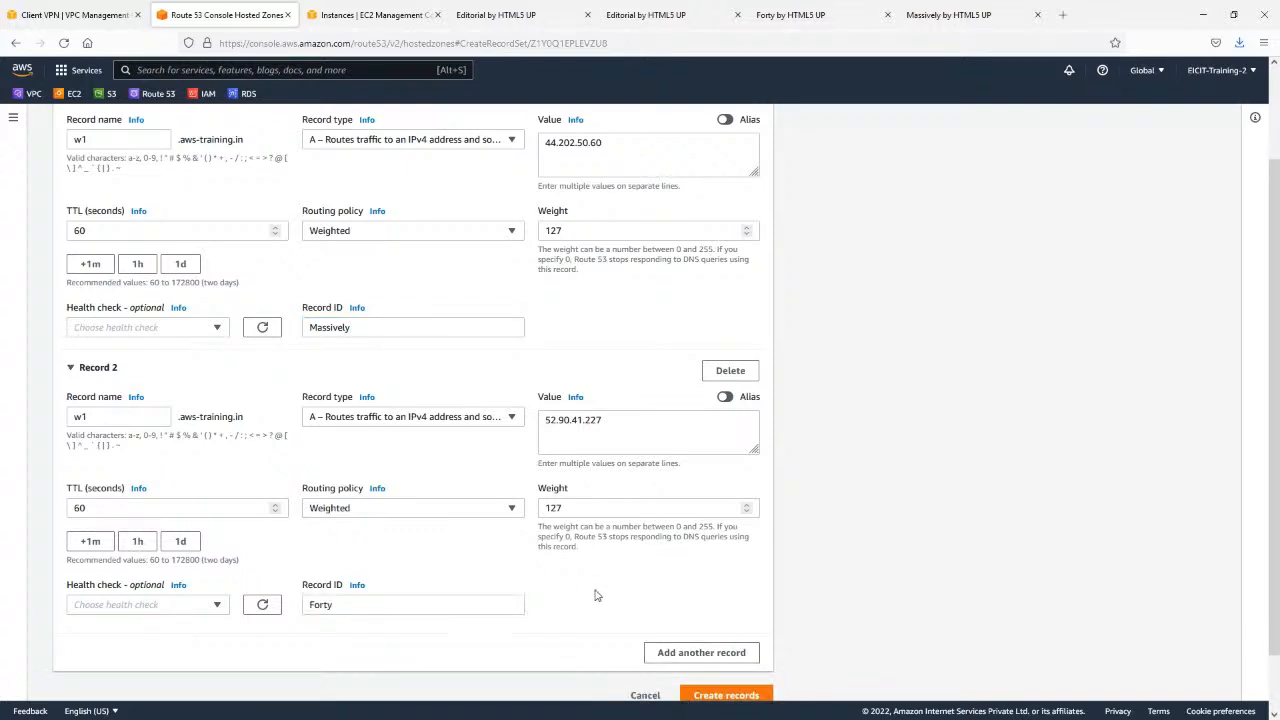
scroll(700, 660, down, 2)
click(735, 630)
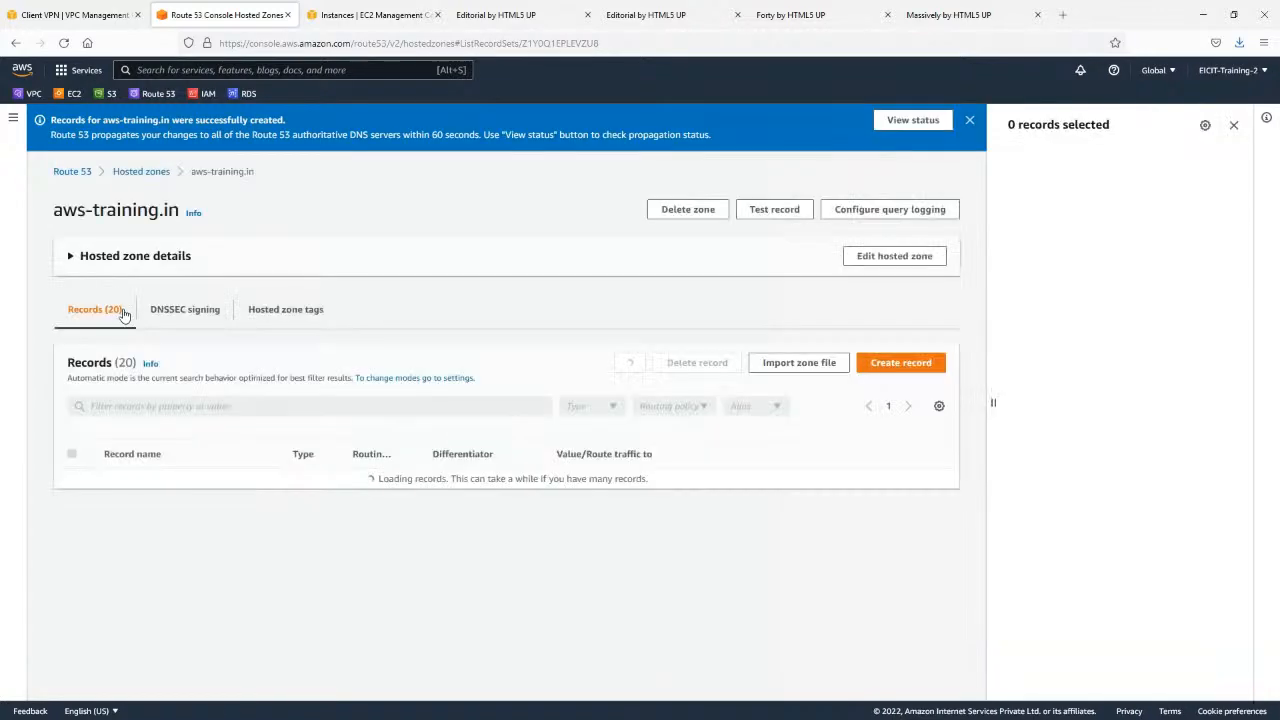
Check the two weighted w1 entries in the records list, copy the name w1.aws-training.in and open it in a new browser tab.
scroll(180, 300, down, 5)
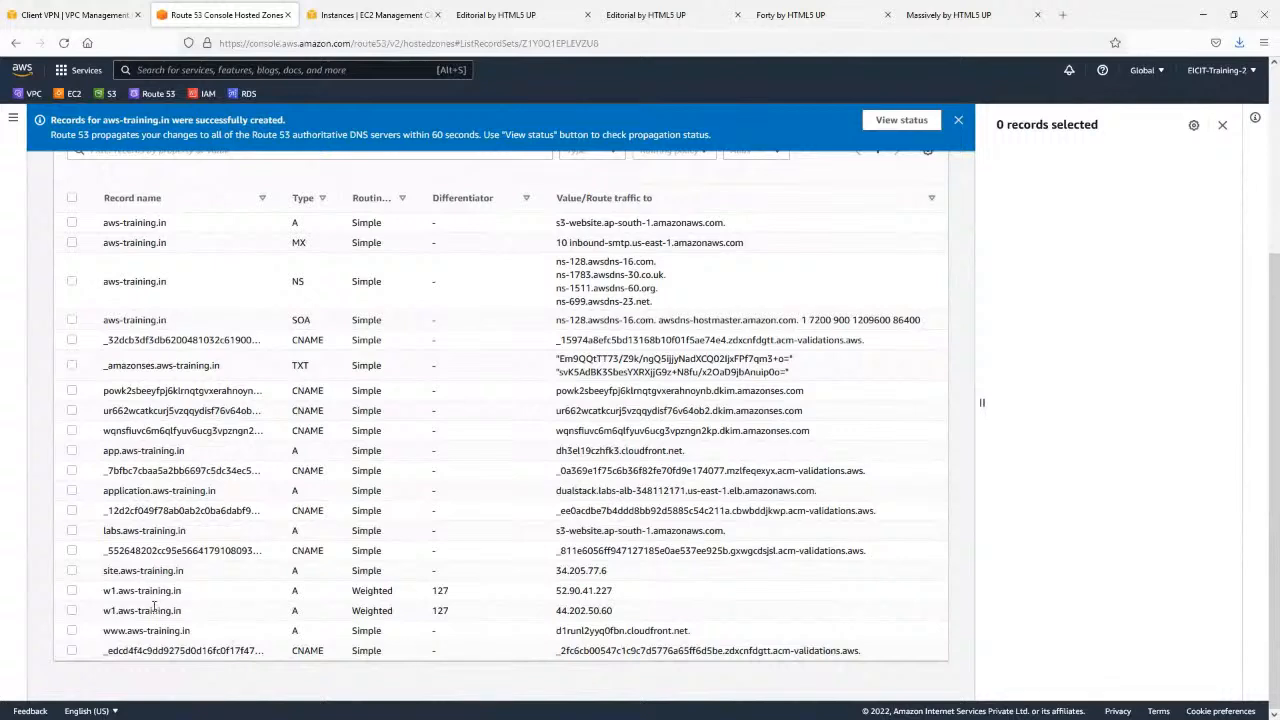
drag(104, 590, 652, 620)
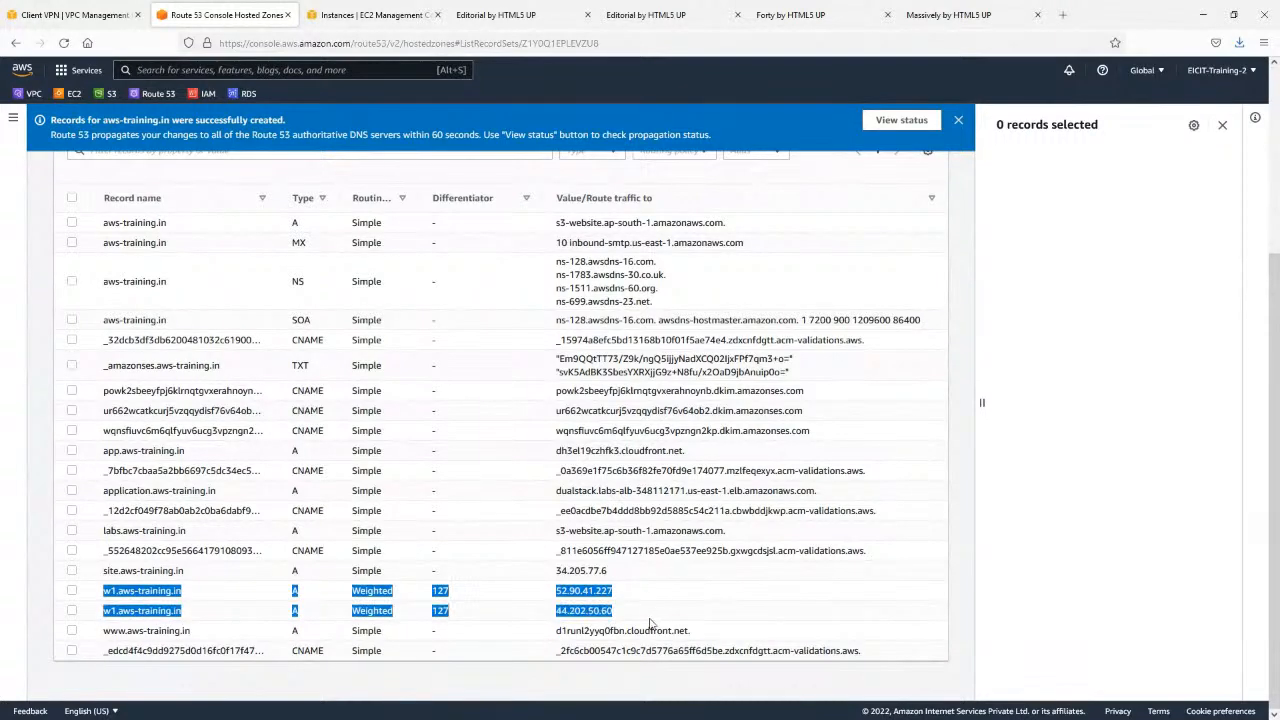
click(373, 621)
drag(104, 590, 118, 591)
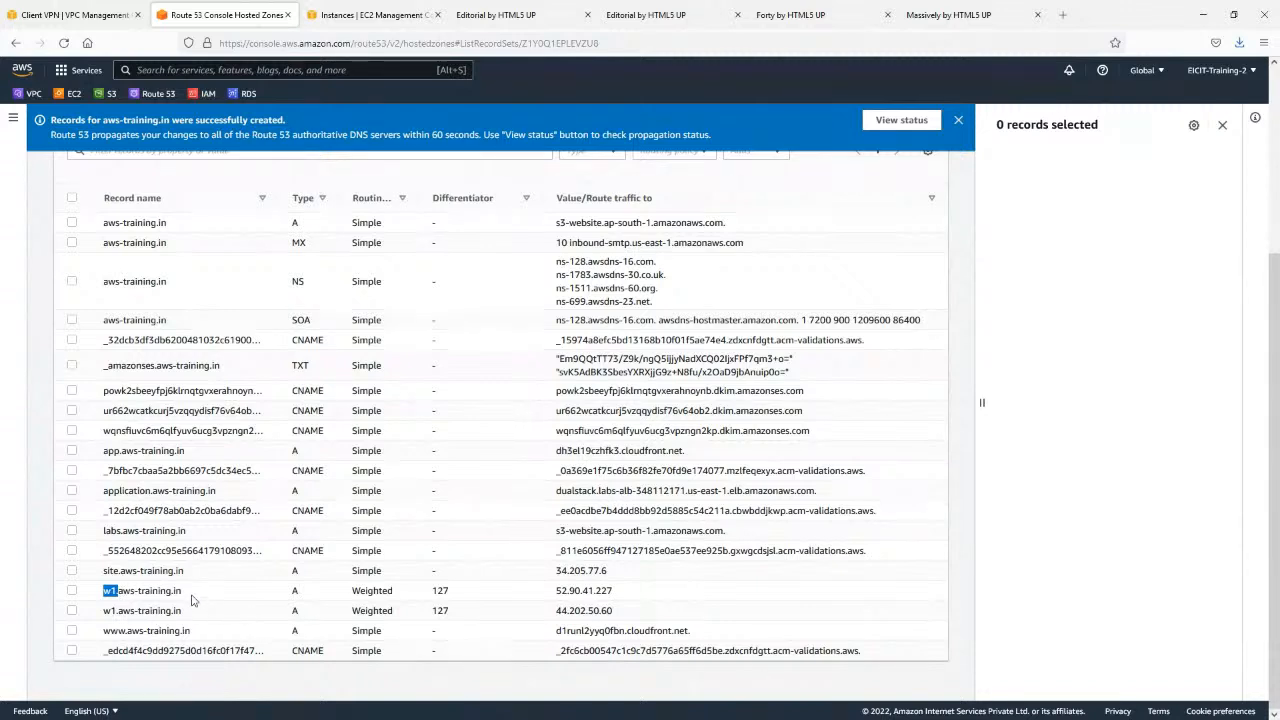
drag(185, 594, 101, 603)
key(ctrl+c)
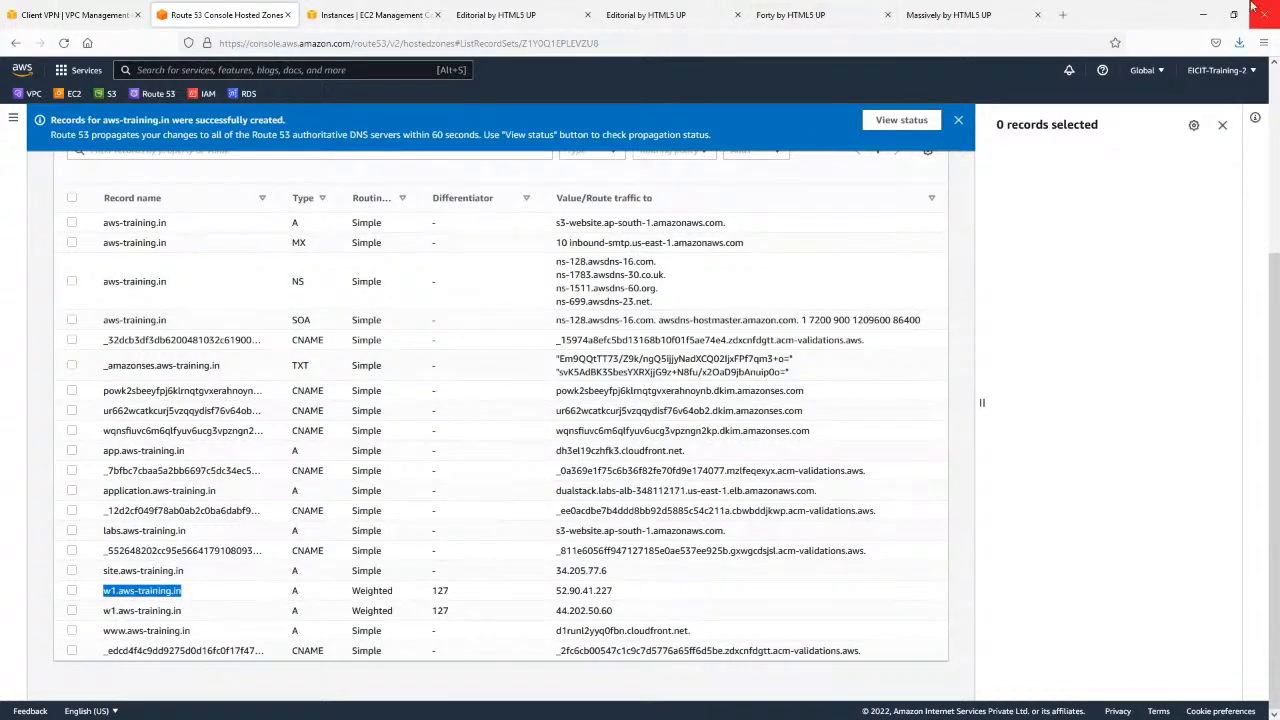
click(1062, 14)
key(ctrl+v)
key(Return)
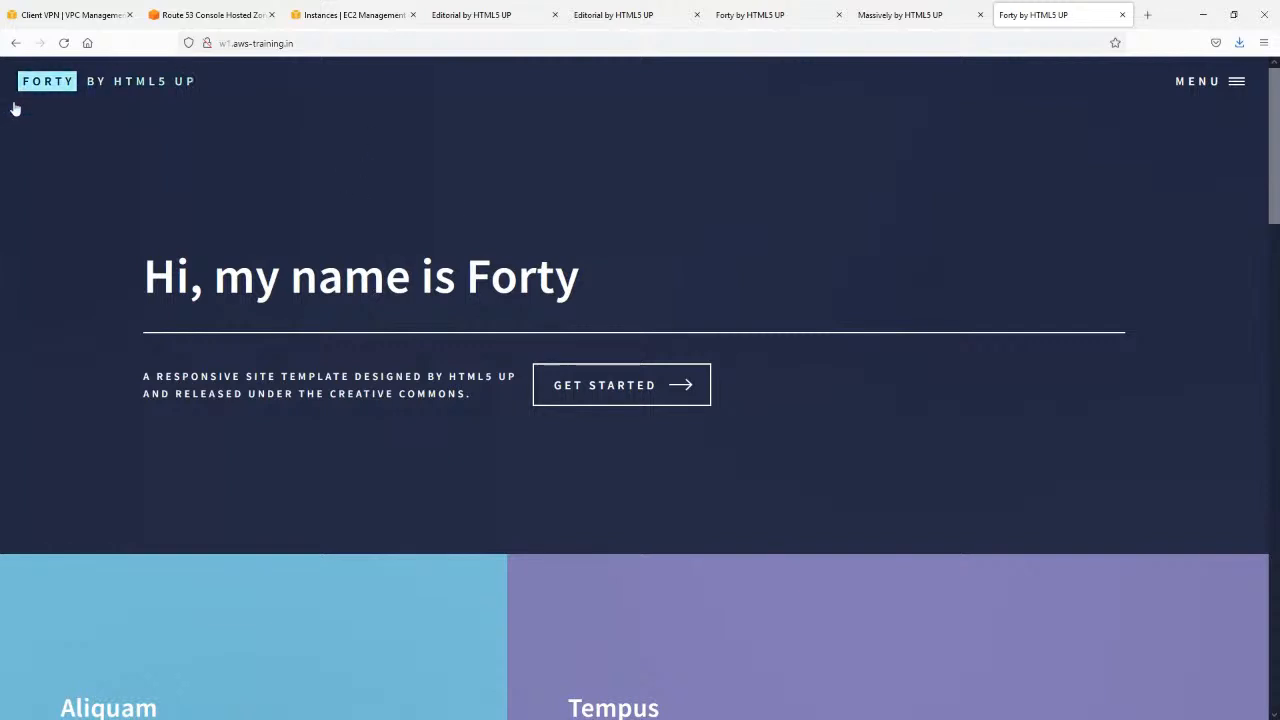
Reload w1.aws-training.in several times to check which server's site is served.
click(63, 44)
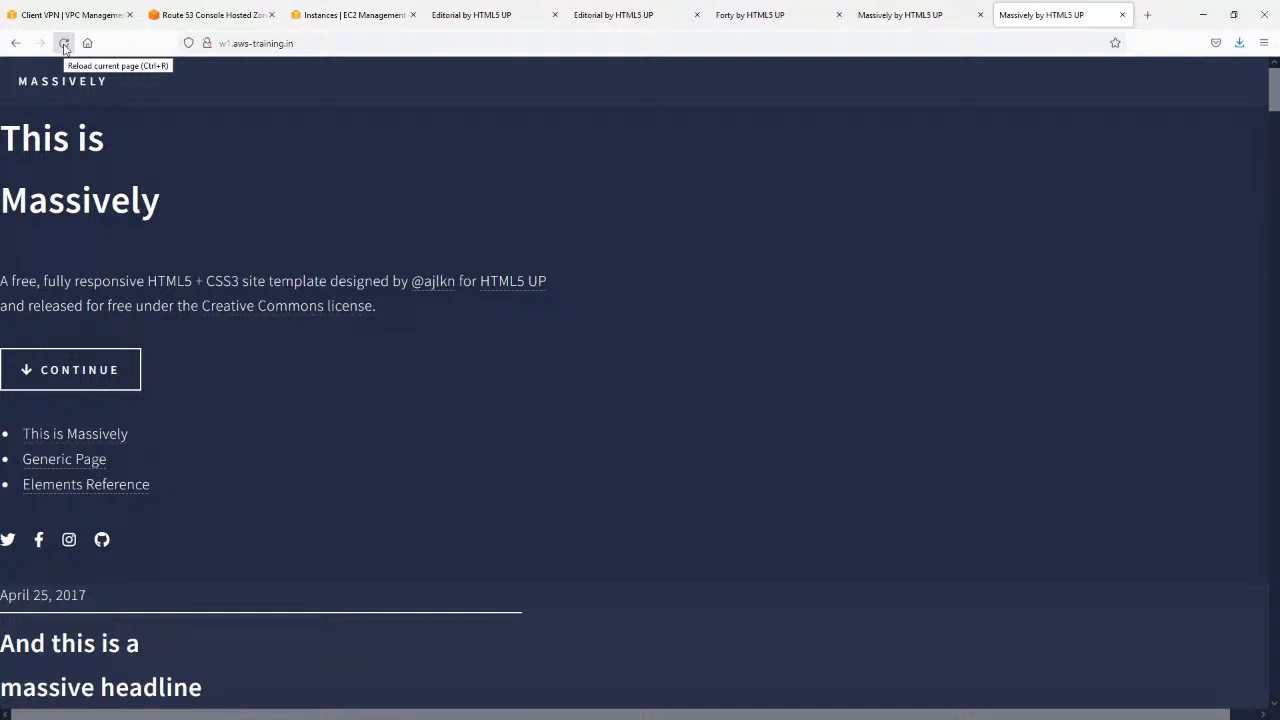
click(63, 44)
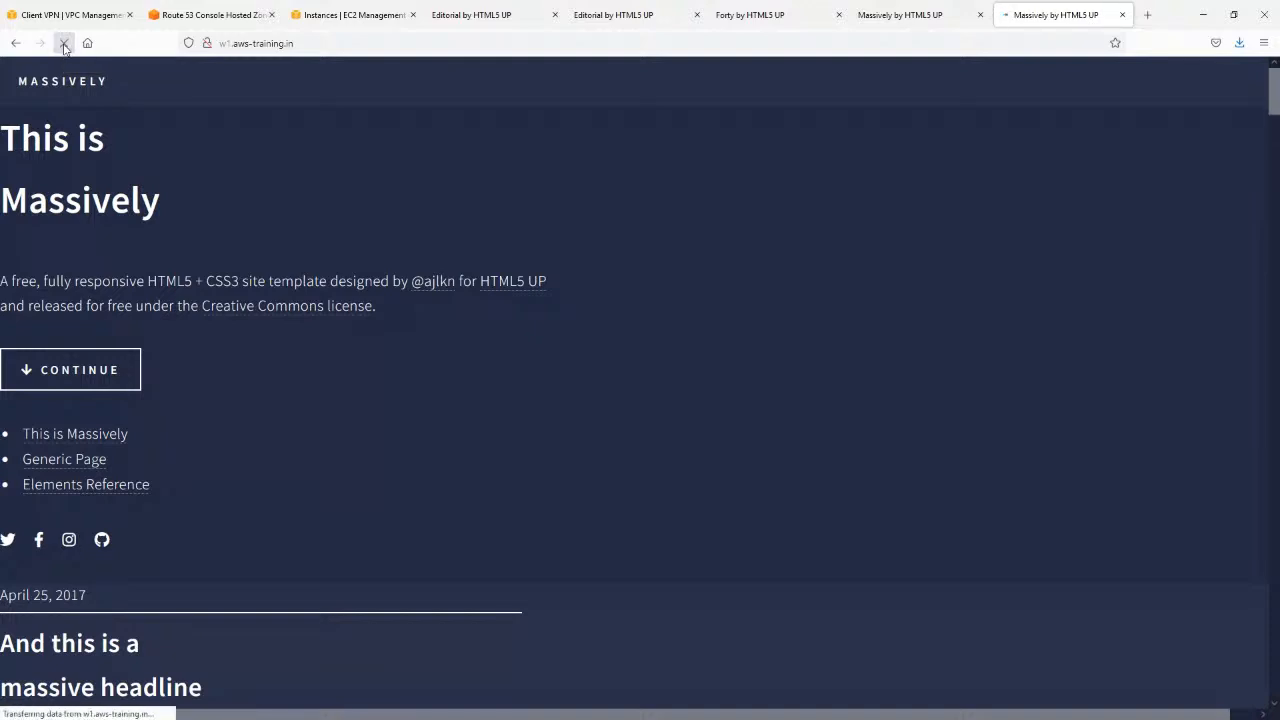
key(F5)
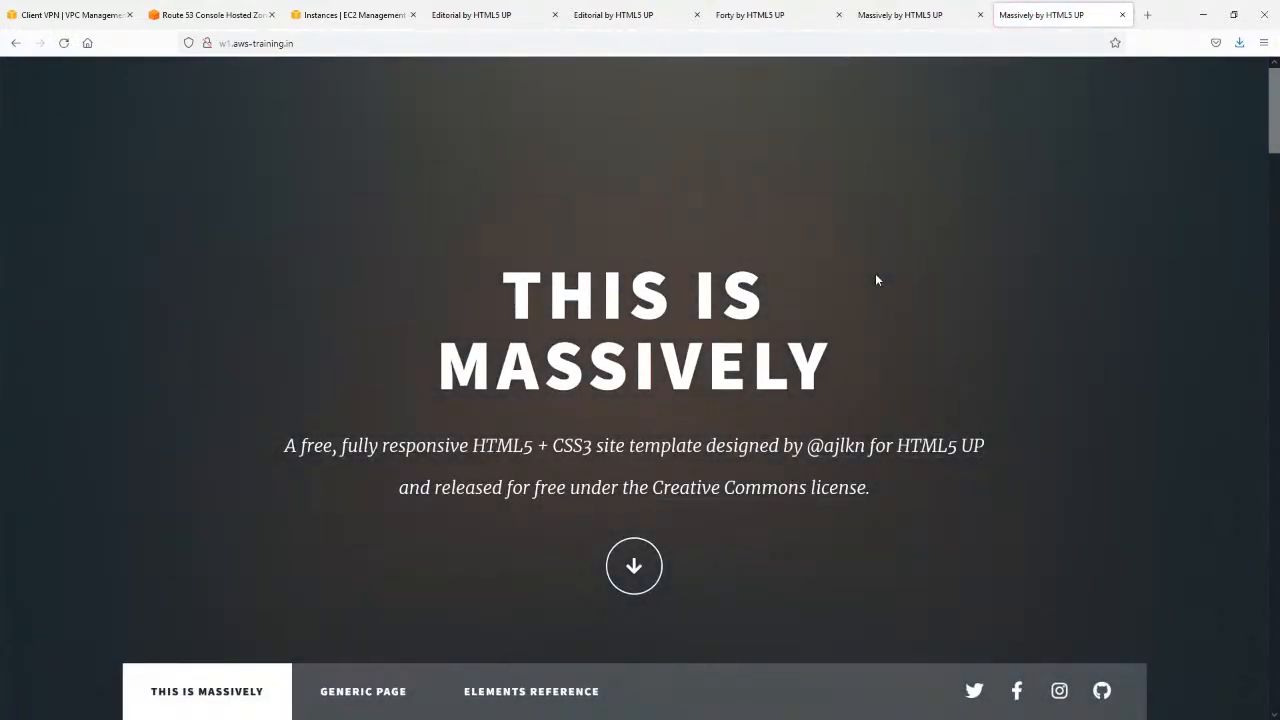
Start a new record in the aws-training.in hosted zone and set its routing policy to Geolocation.
click(70, 14)
click(205, 14)
scroll(457, 455, up, 3)
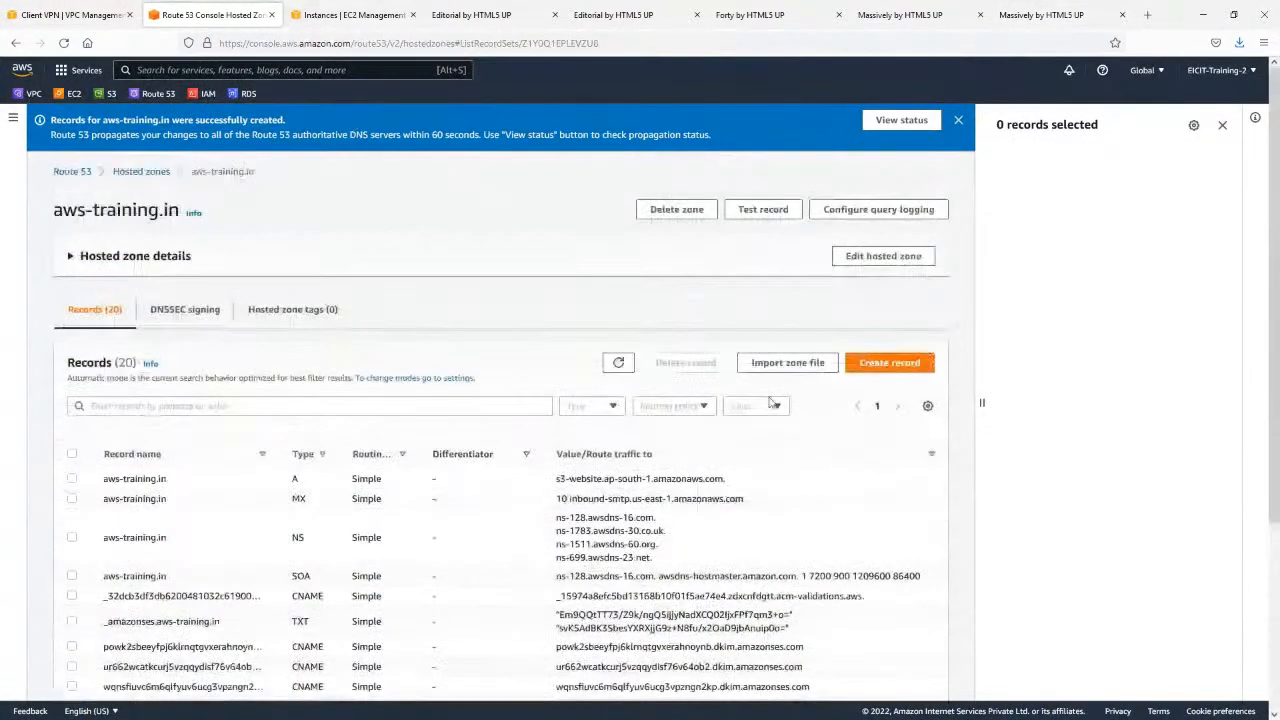
click(885, 364)
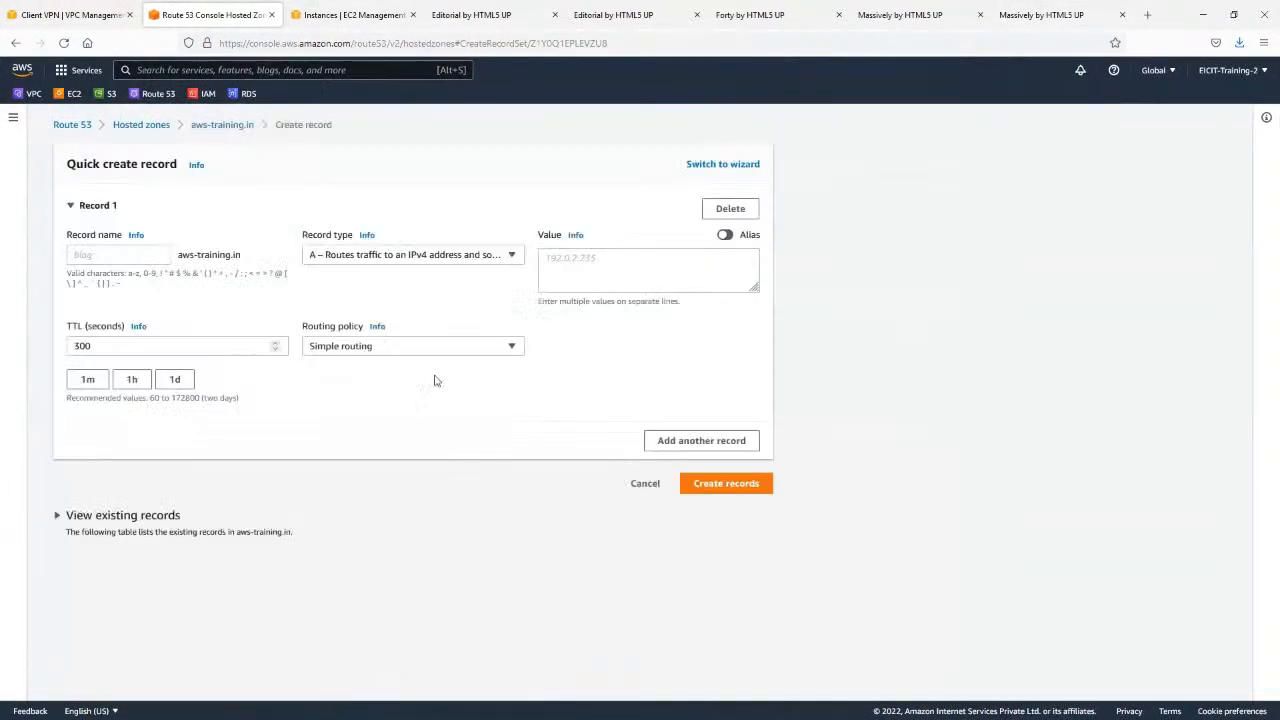
click(486, 350)
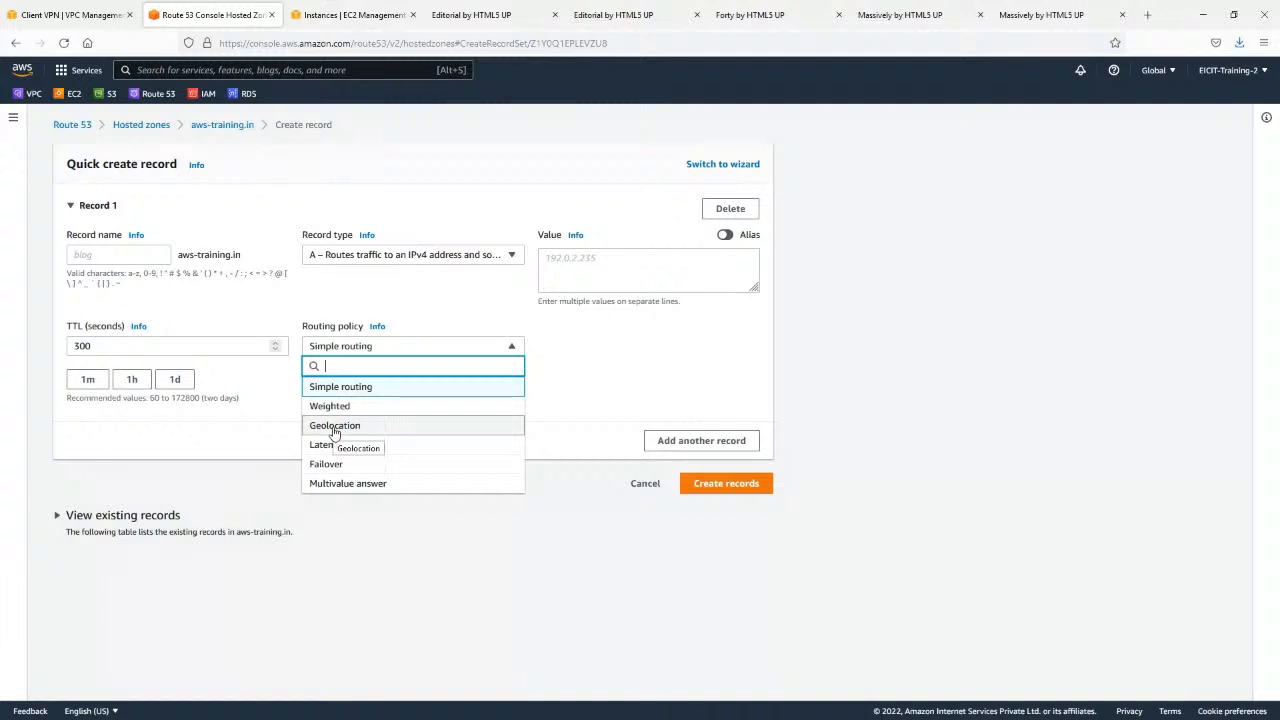
click(334, 430)
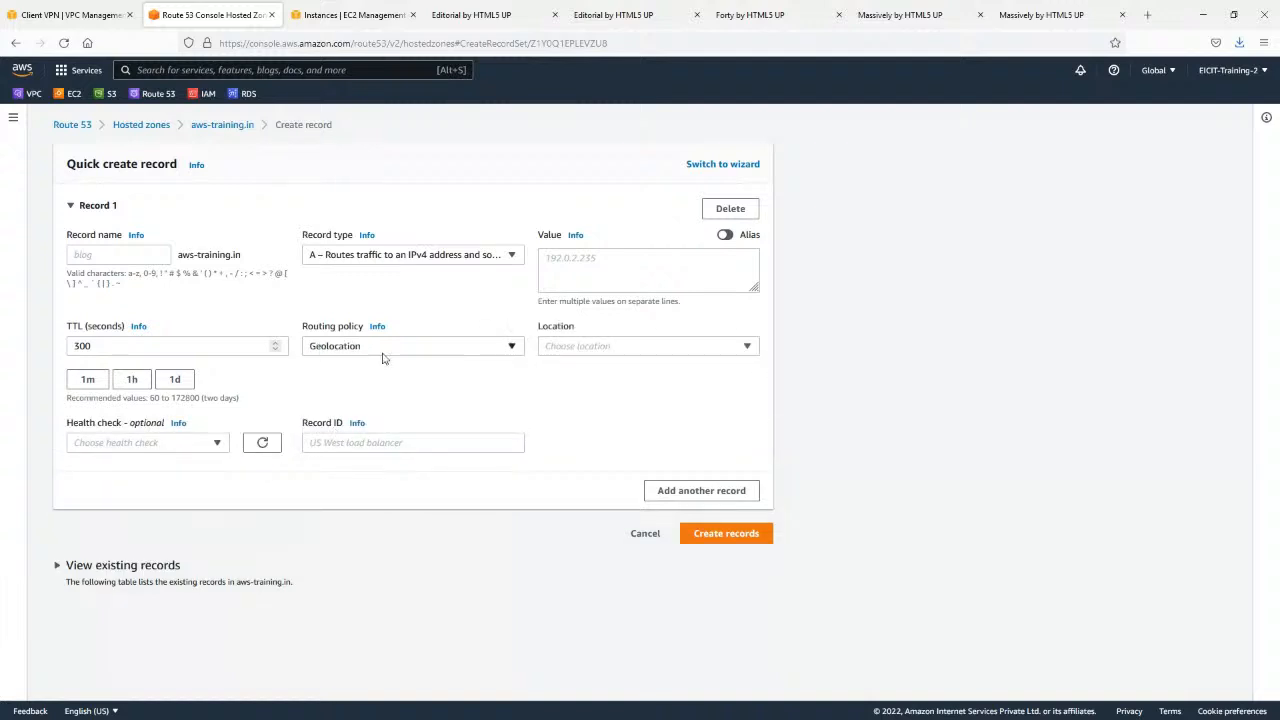
Look through the available geolocation locations and set the record's location to India.
click(620, 343)
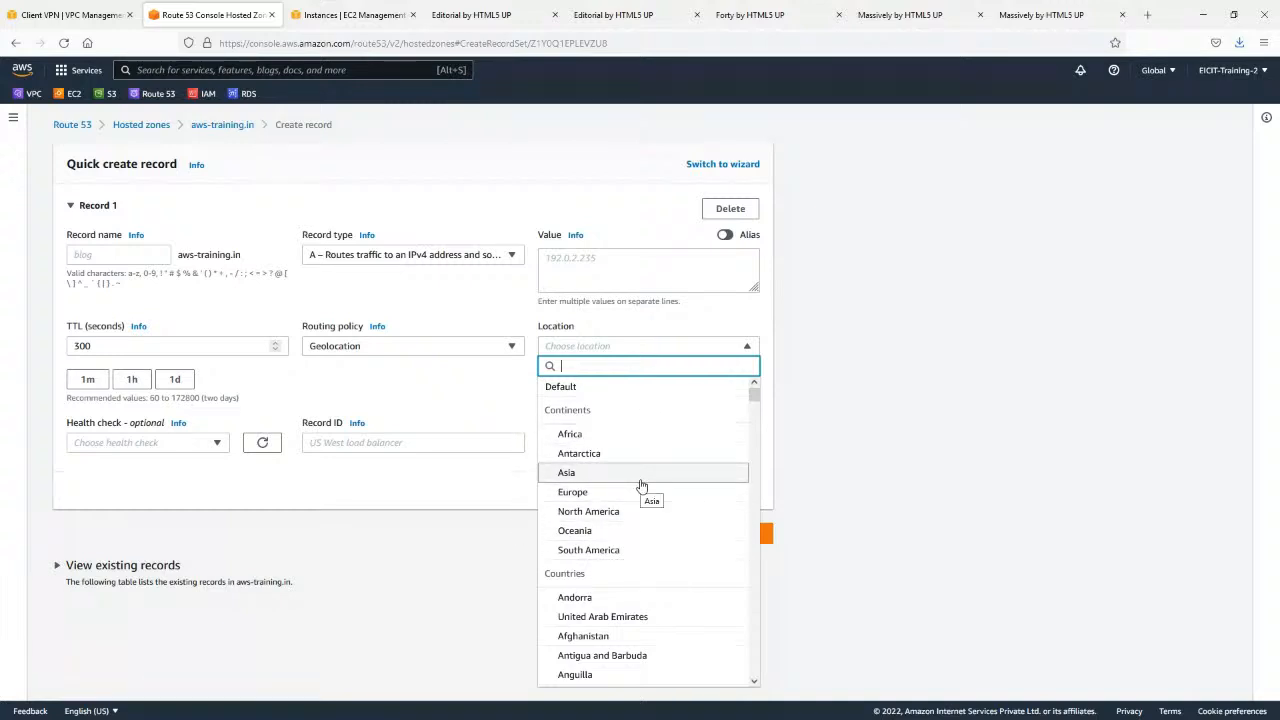
scroll(641, 485, down, 3)
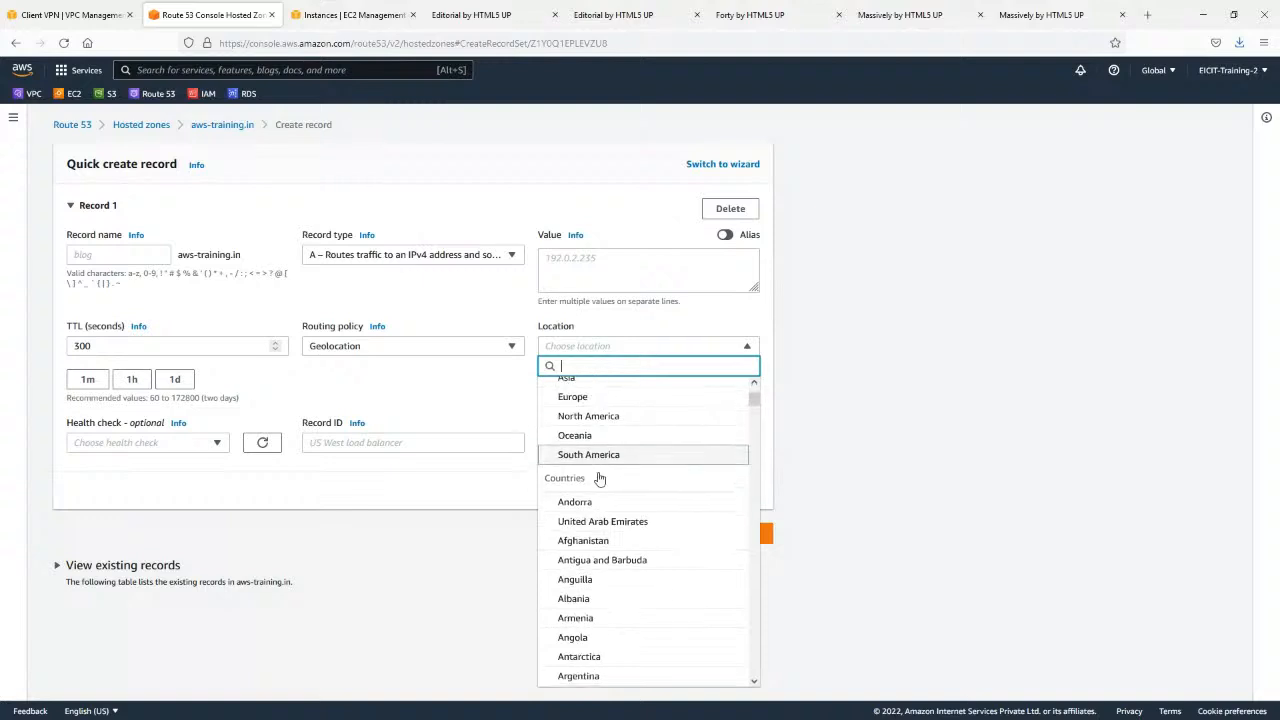
scroll(637, 520, down, 5)
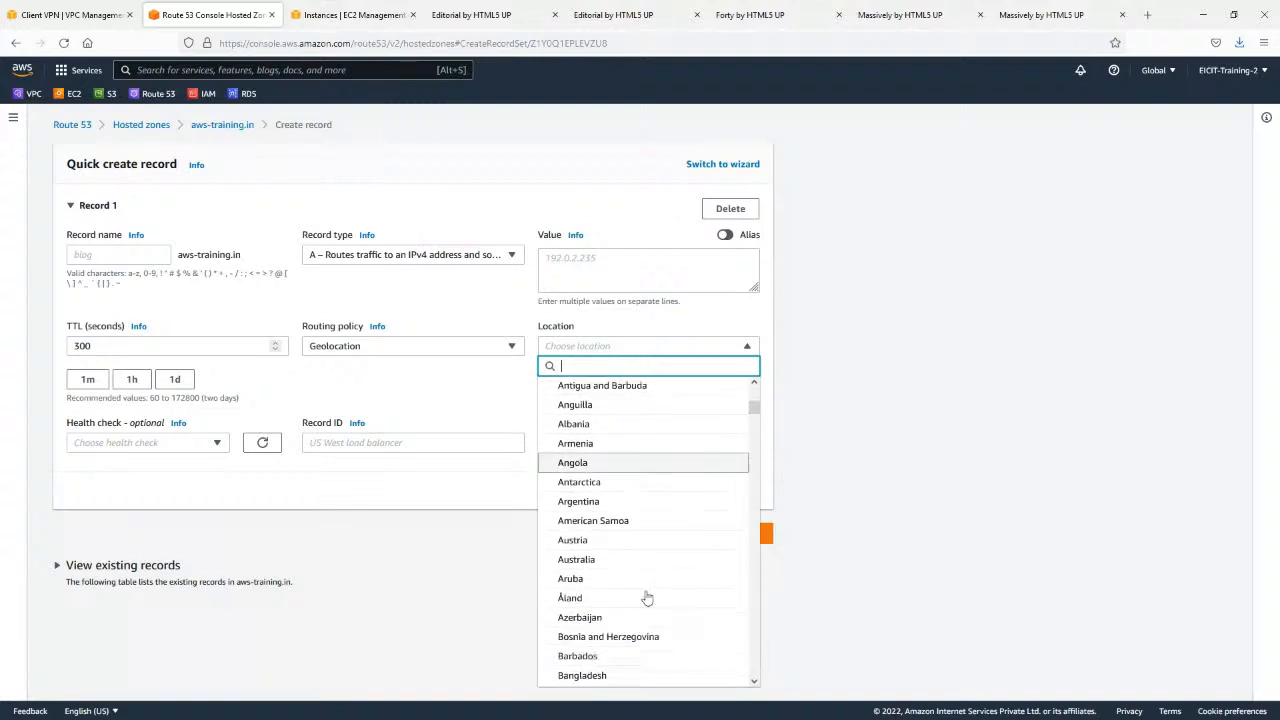
text(ind)
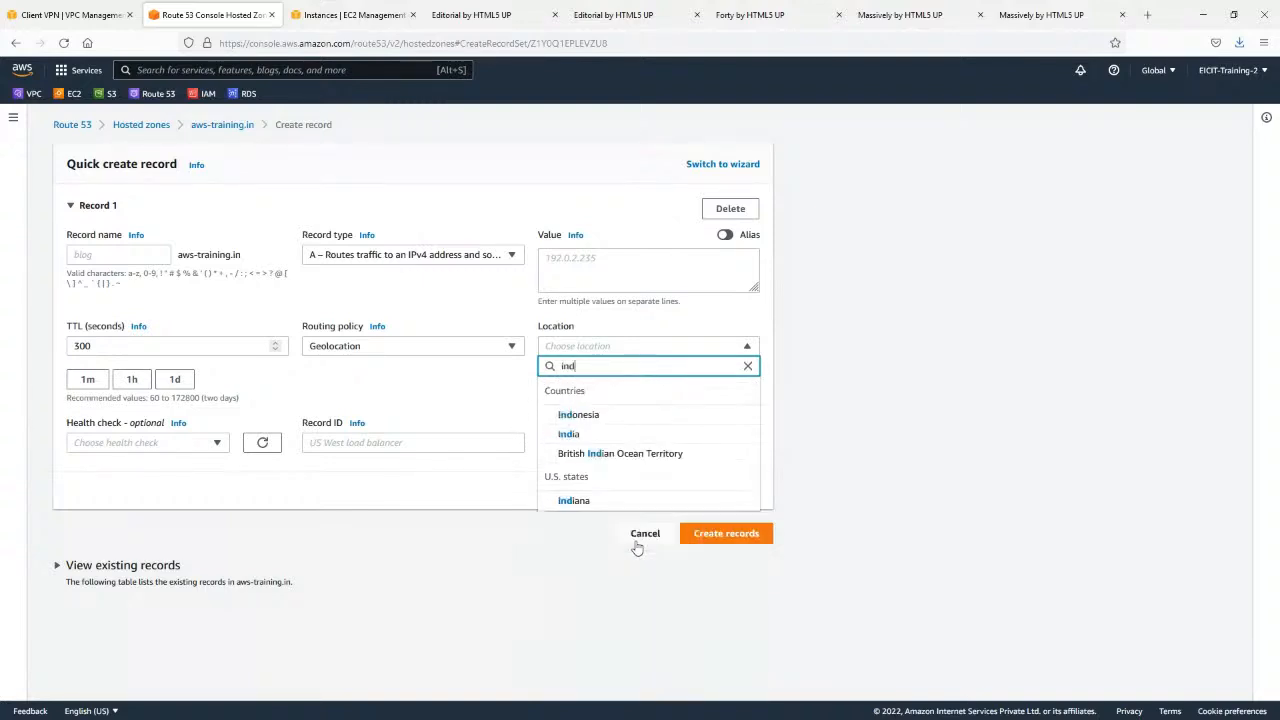
click(592, 435)
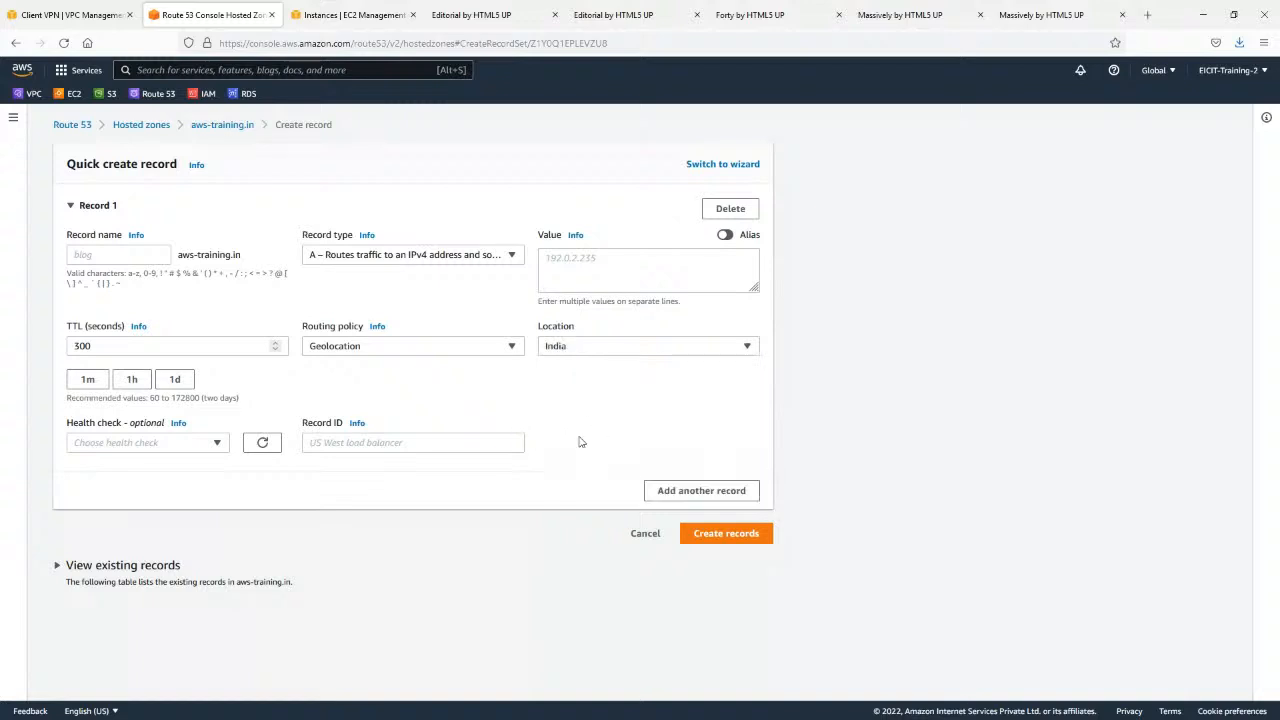
Copy the Editorial server's IP address from its browser tab and enter 34.205.77.6 as the record's value.
click(594, 270)
text(url.aws-training.in)
key(ctrl+a)
key(BackSpace)
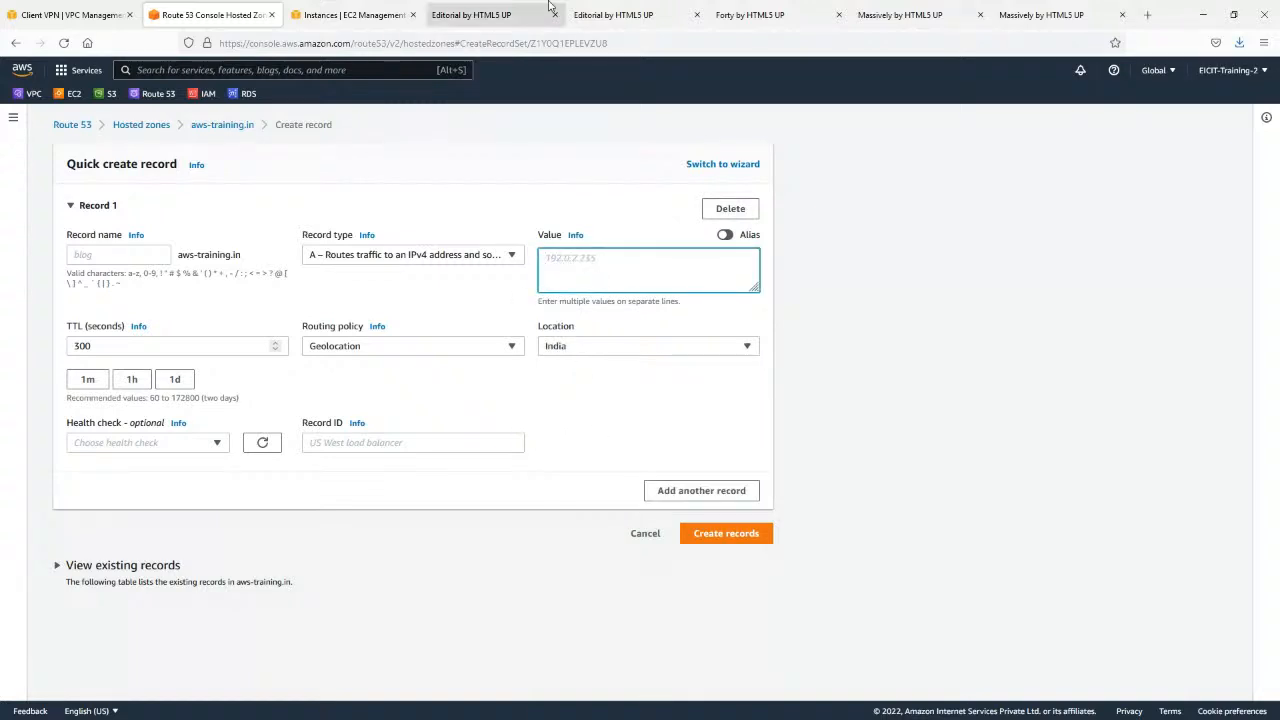
click(548, 8)
click(231, 40)
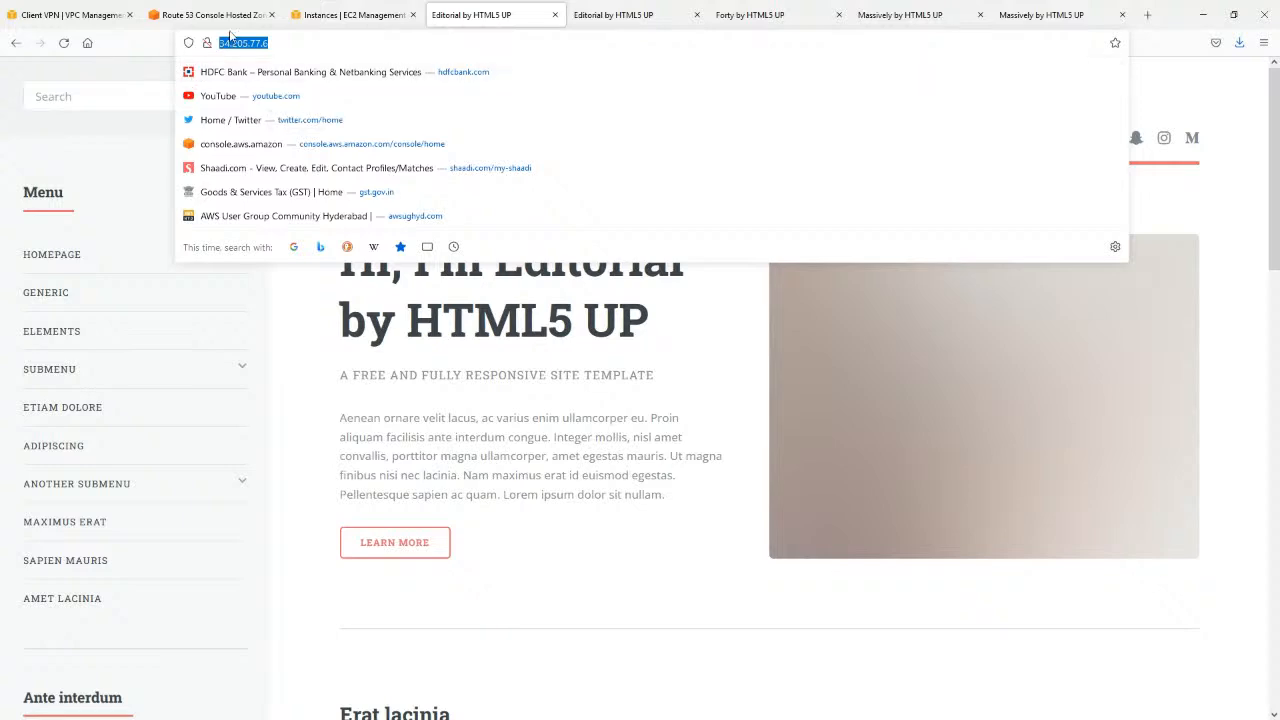
click(65, 14)
click(210, 14)
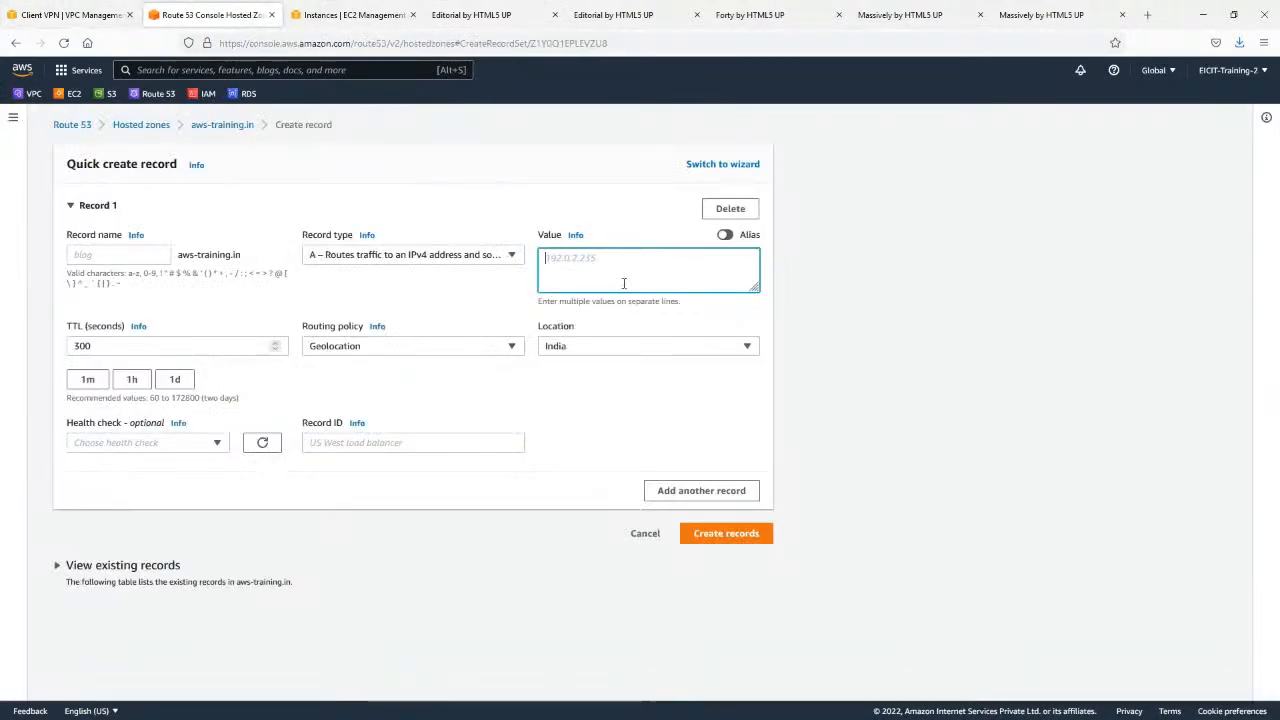
text(http://34.205.77.6/)
key(BackSpace)
key(Delete)
key(Delete)
key(Delete)
key(Delete)
key(Delete)
key(Delete)
key(Delete)
key(Delete)
text(3)
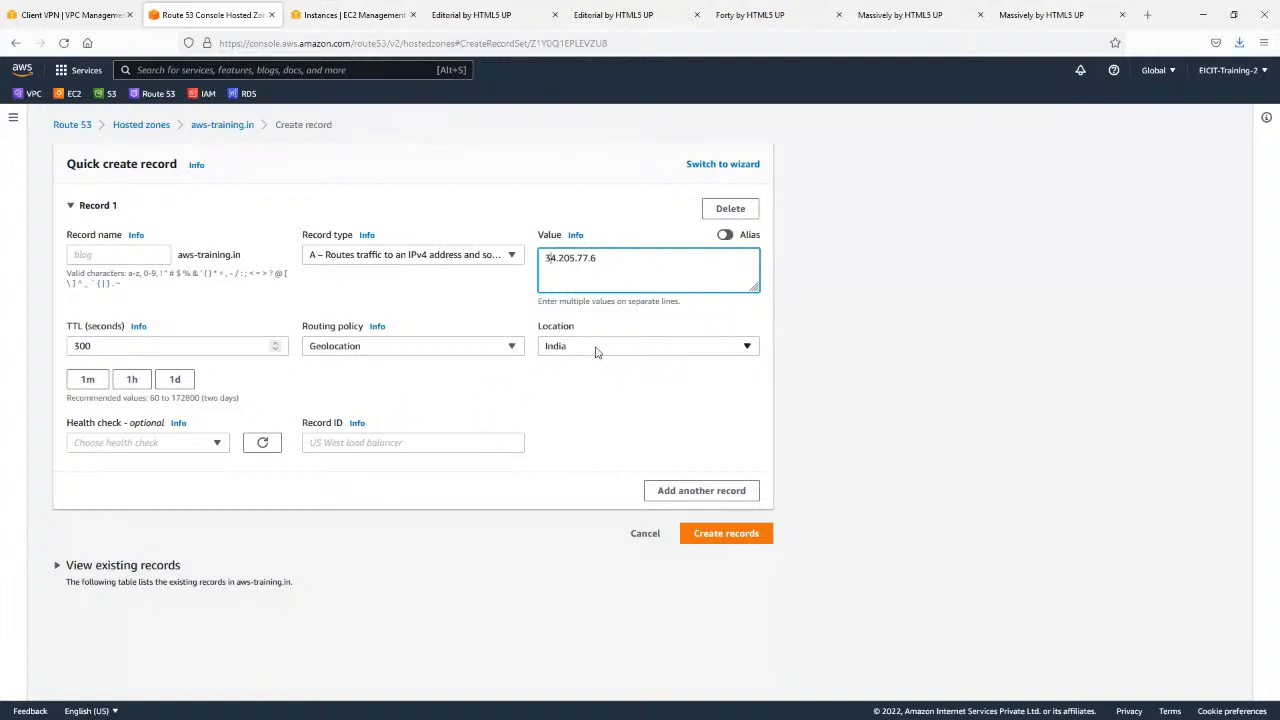
Examine the countries and U.S. states offered as locations for geolocation routing, leaving India selected.
triple_click(613, 254)
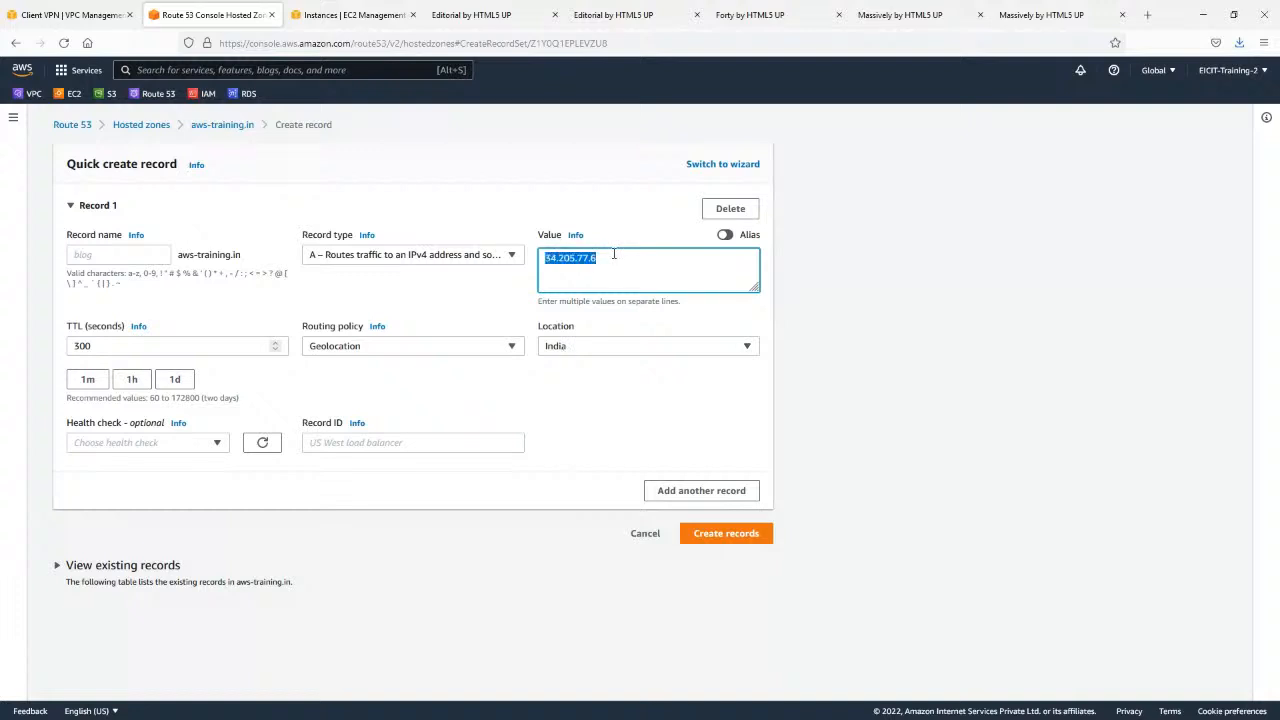
click(642, 349)
scroll(651, 450, down, 5)
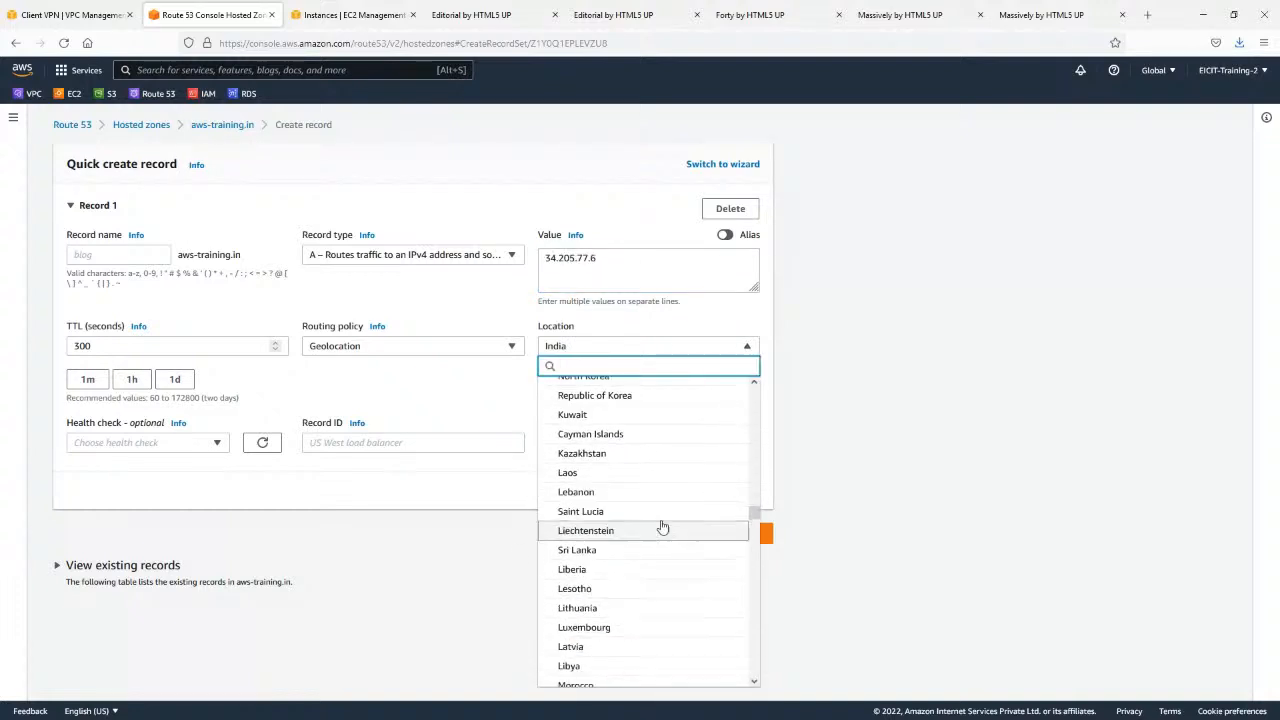
scroll(660, 470, down, 1)
scroll(670, 465, down, 3)
scroll(649, 486, down, 15)
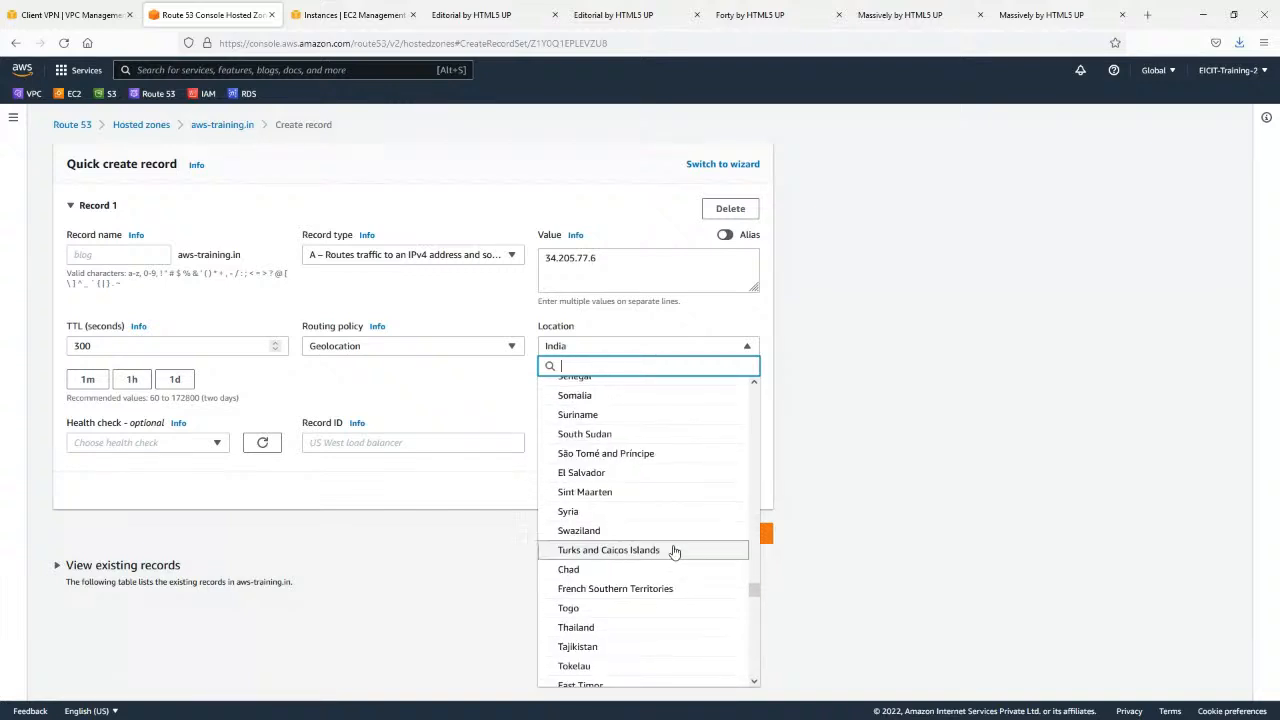
scroll(674, 545, down, 6)
scroll(677, 530, up, 4)
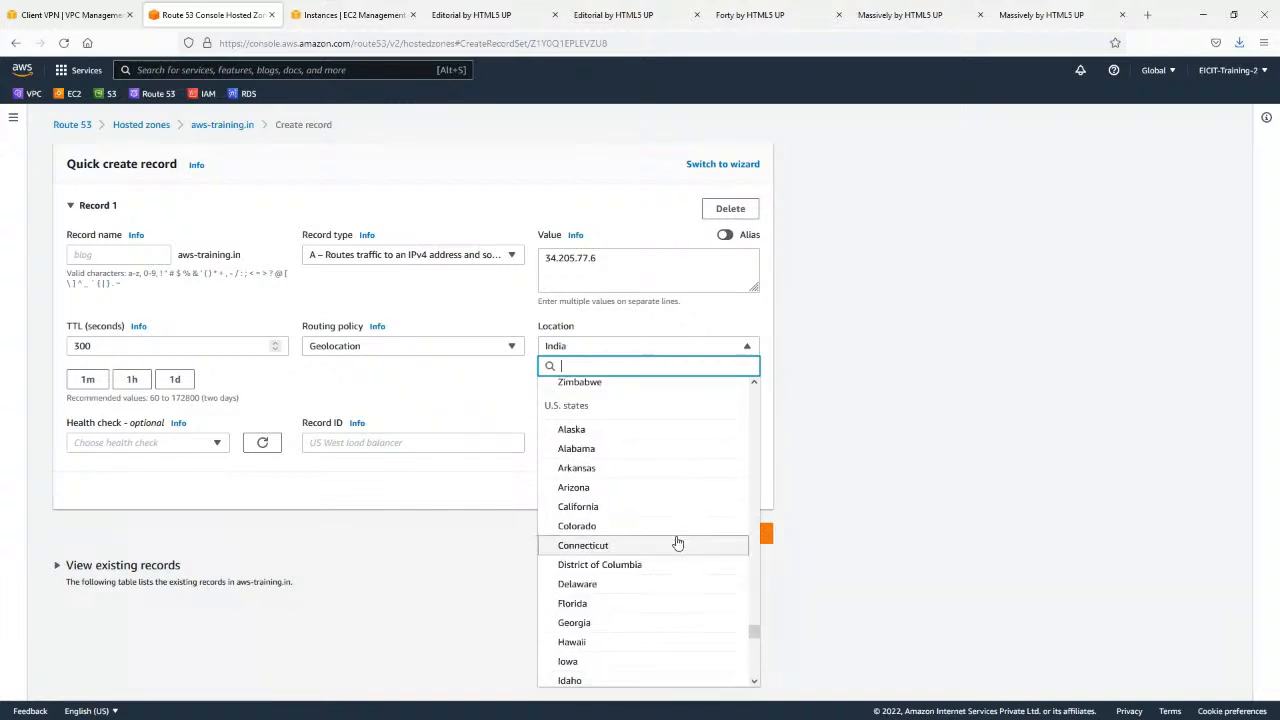
scroll(650, 490, down, 1)
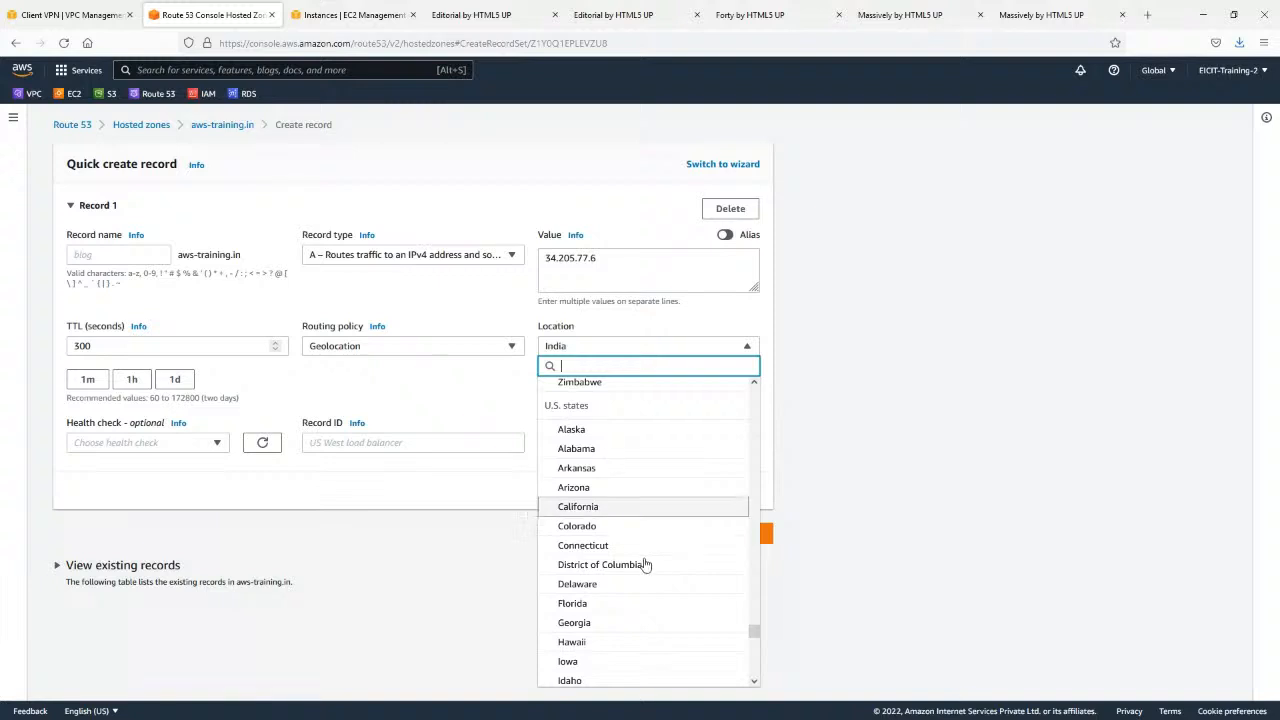
scroll(612, 585, up, 1)
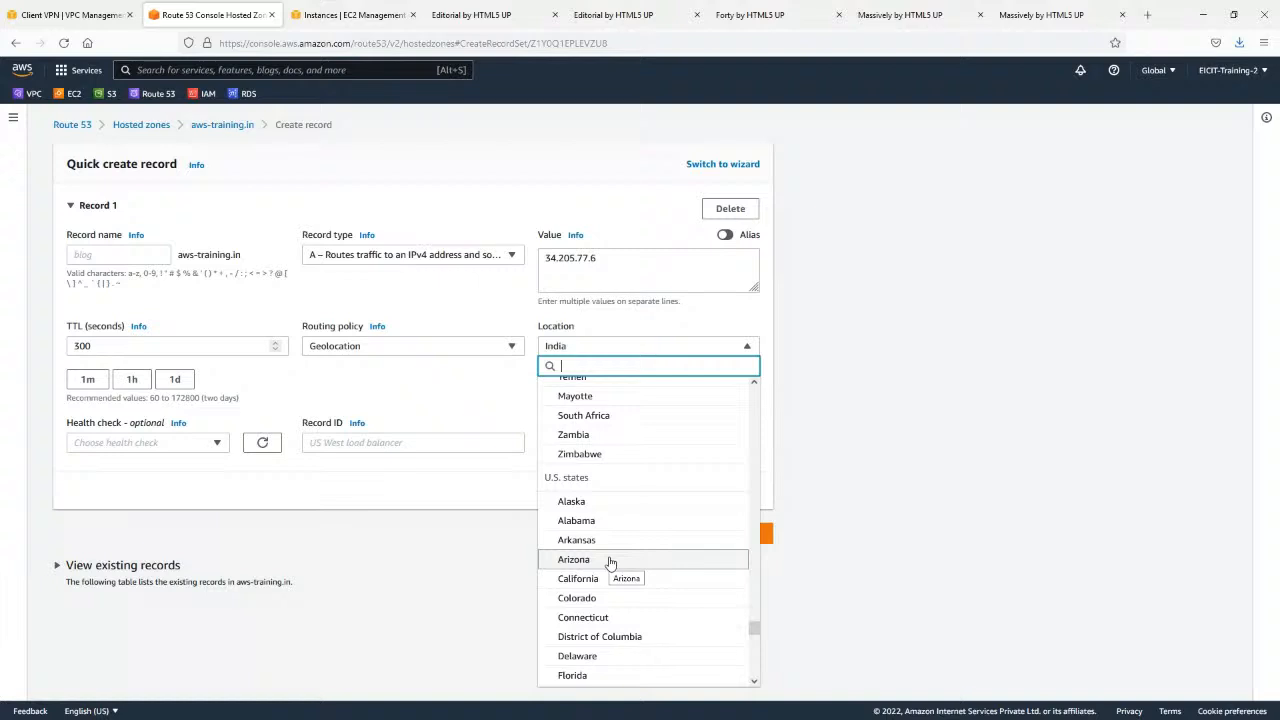
scroll(612, 562, down, 3)
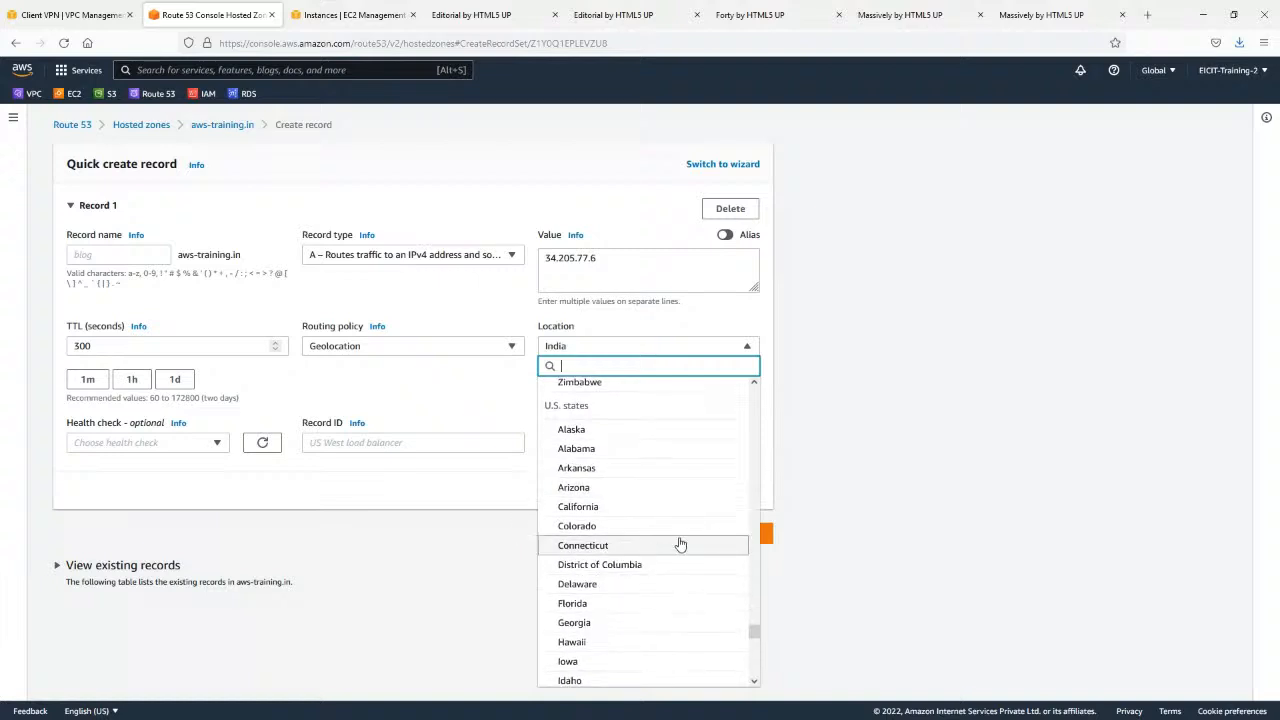
click(466, 476)
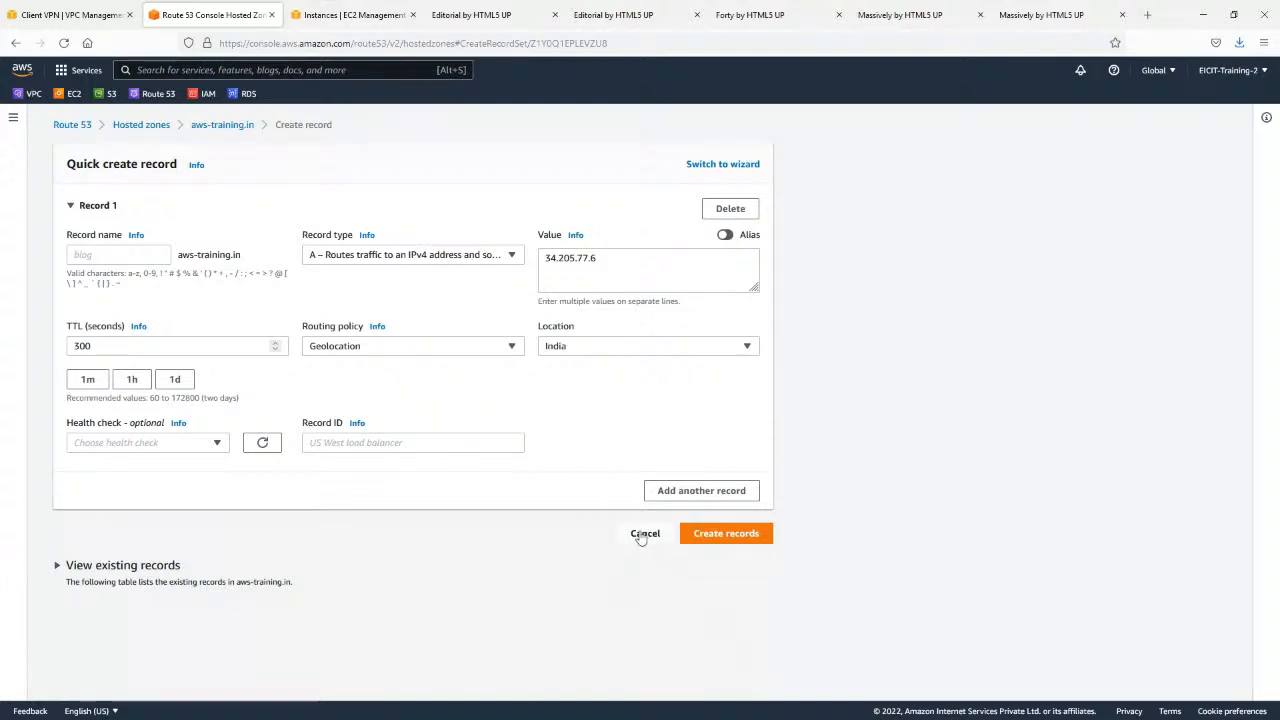
Switch the routing policy to Simple routing and make the record an alias to an Application and Classic Load Balancer.
click(408, 350)
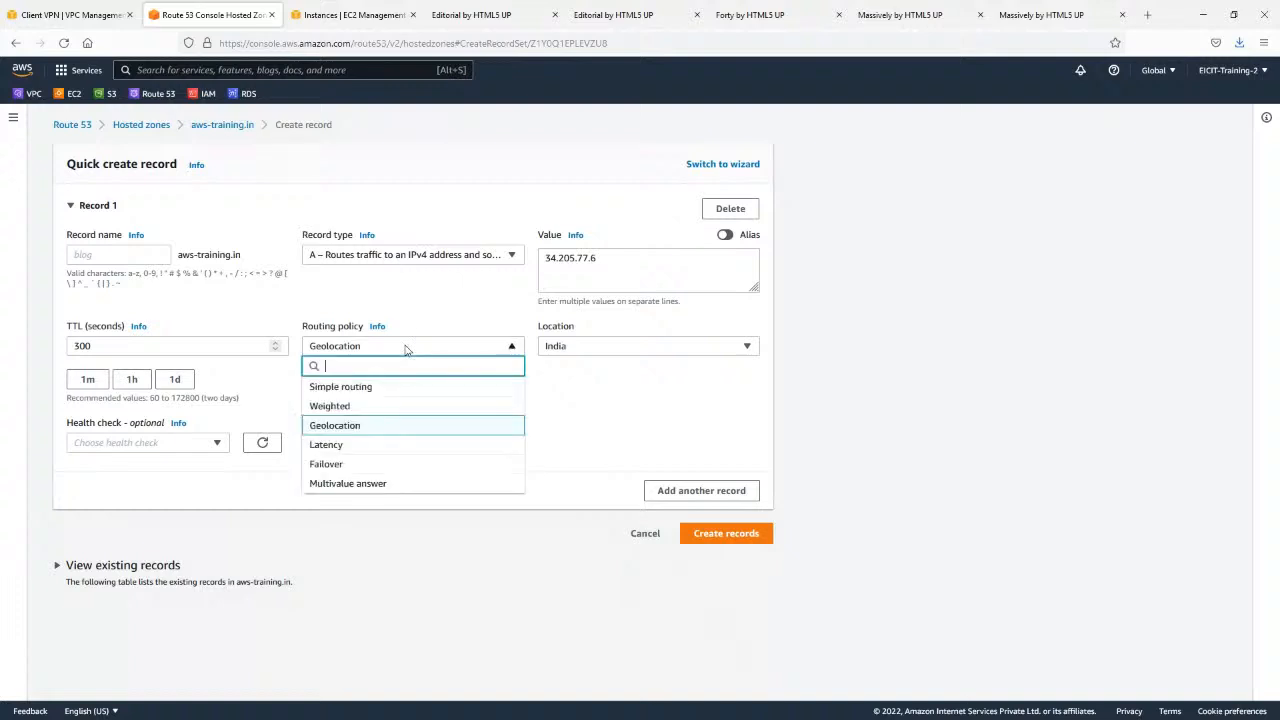
click(404, 392)
triple_click(610, 263)
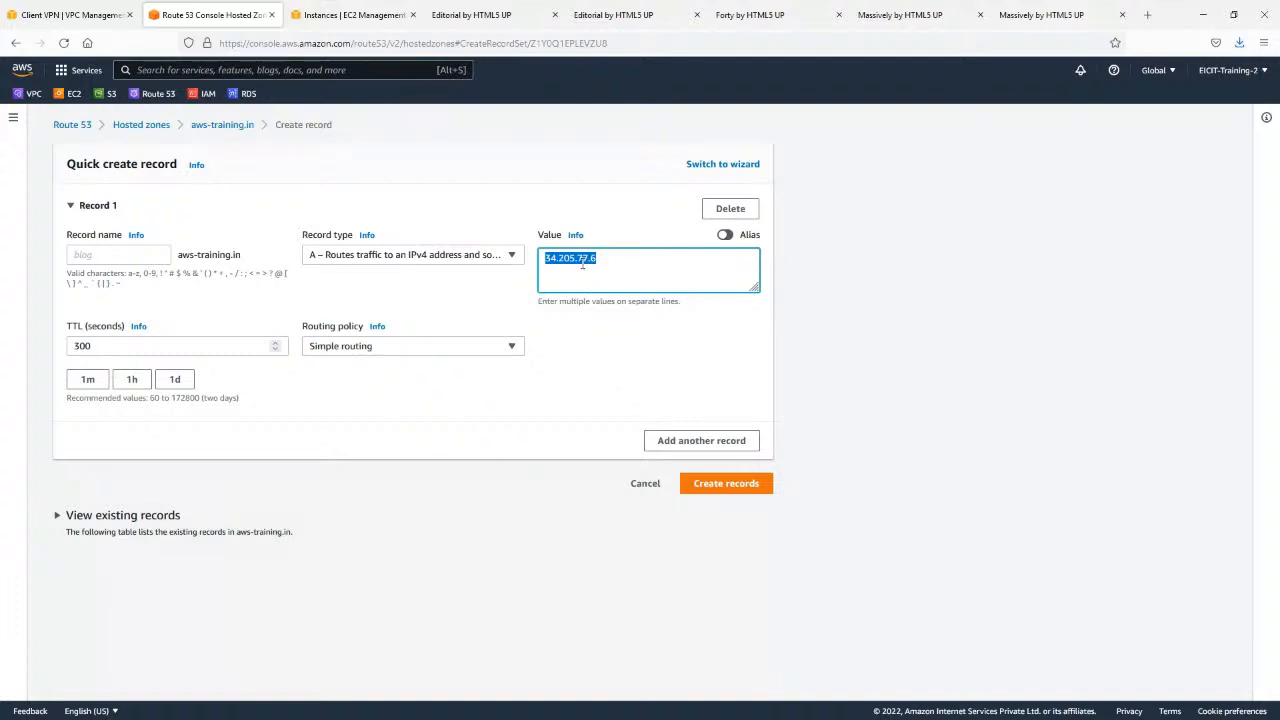
click(725, 235)
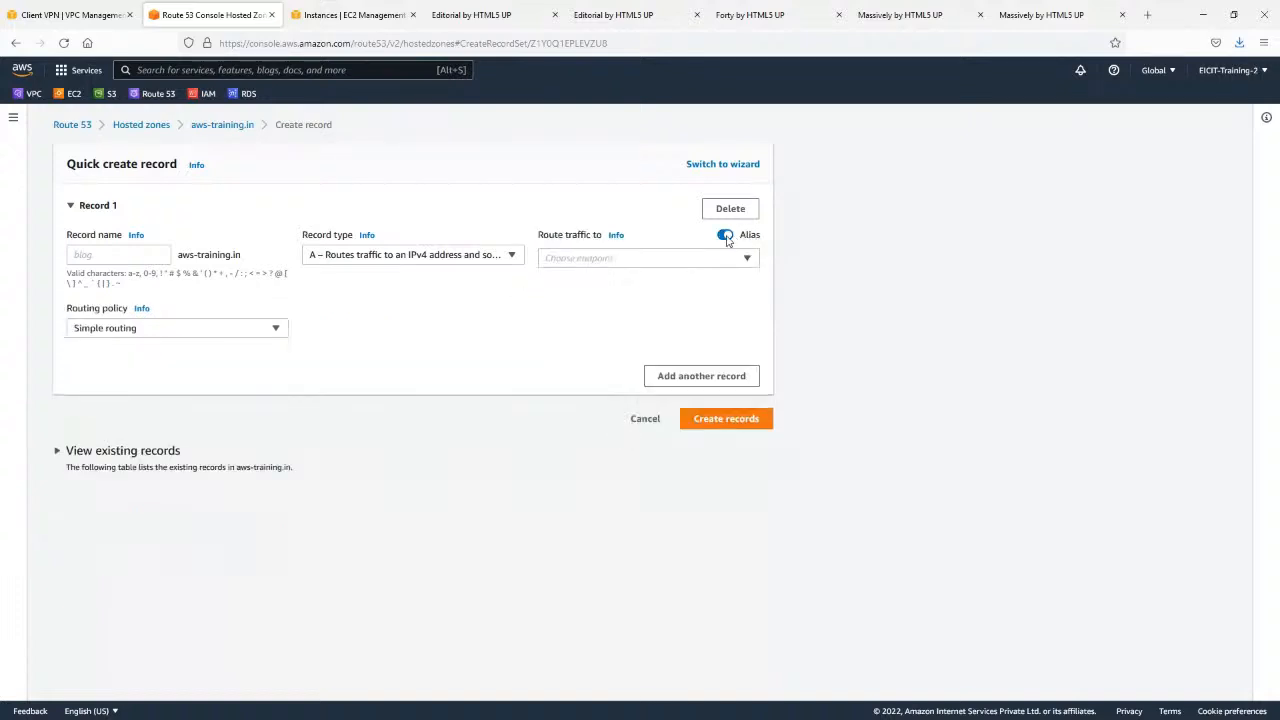
click(617, 260)
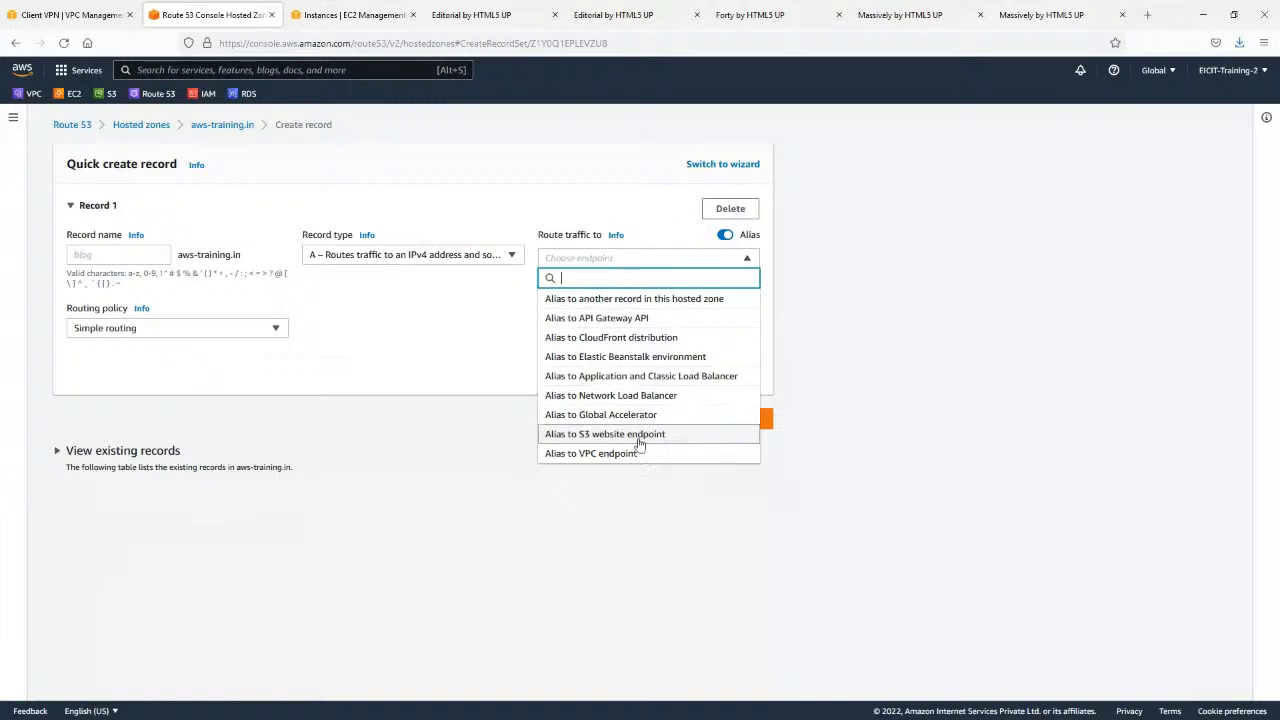
click(642, 380)
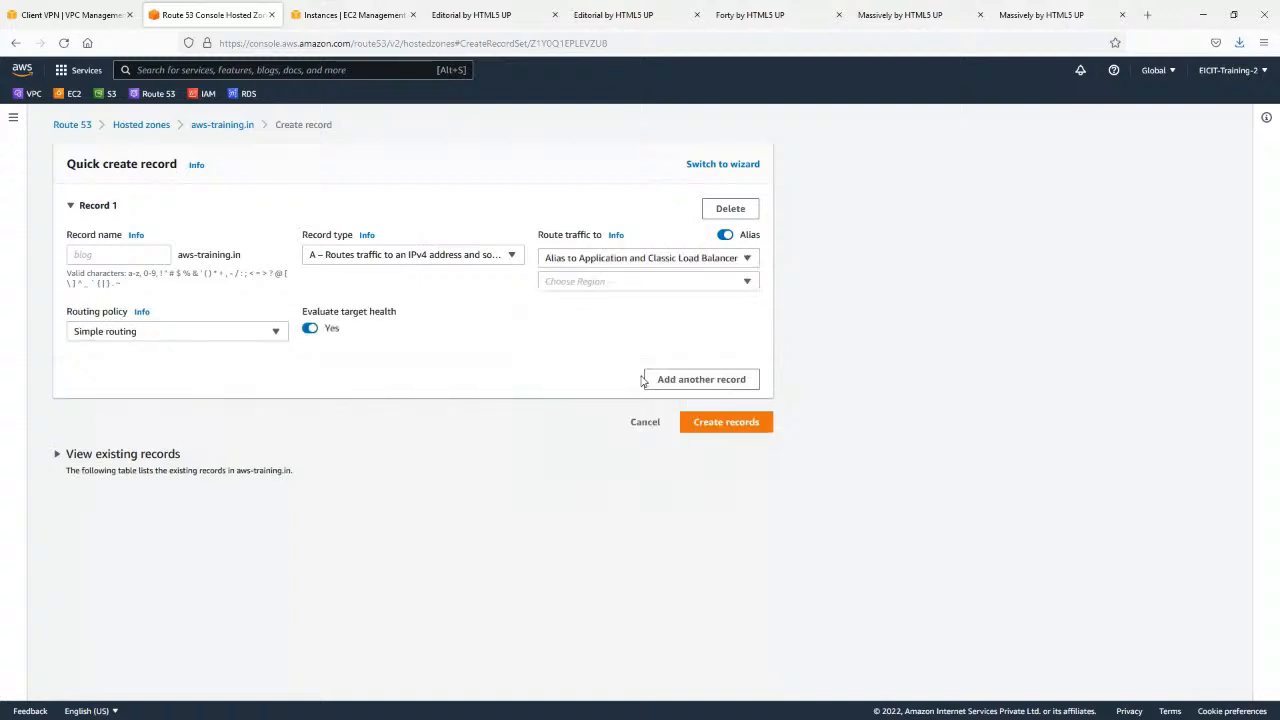
Choose the Asia Pacific (Mumbai) region for the alias, check its available load balancers and discard the record.
click(621, 284)
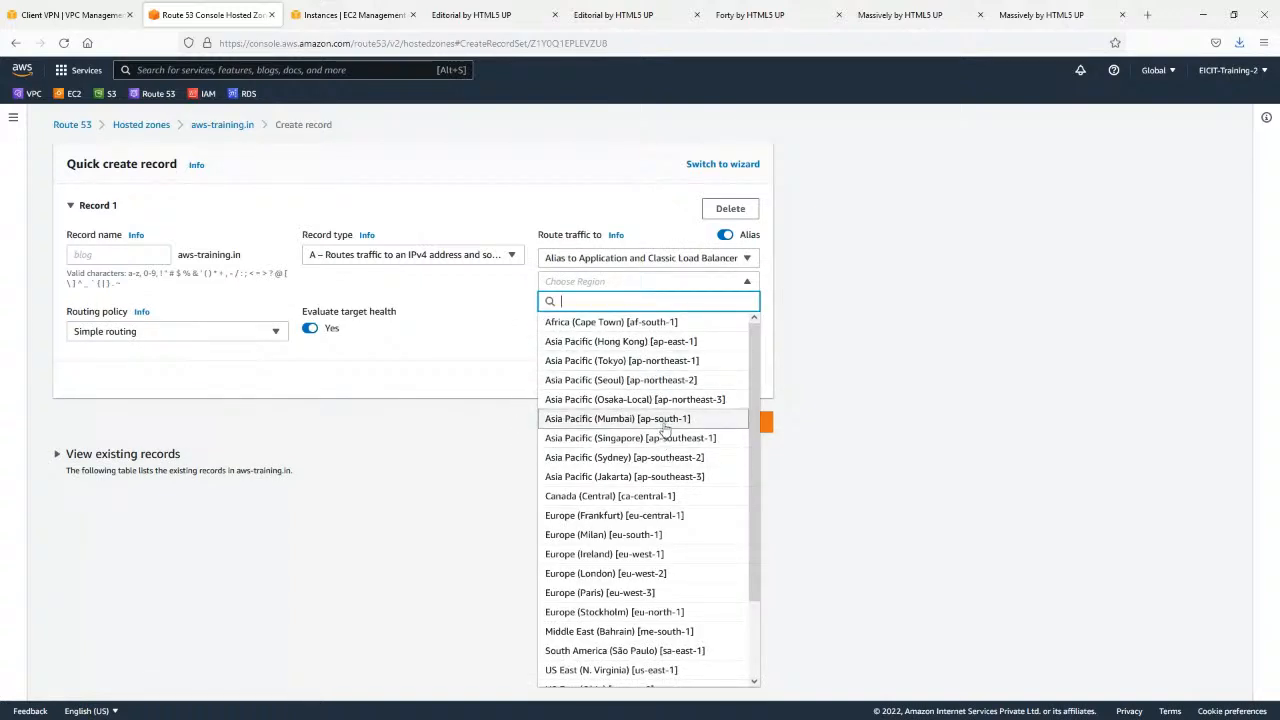
click(628, 418)
click(621, 310)
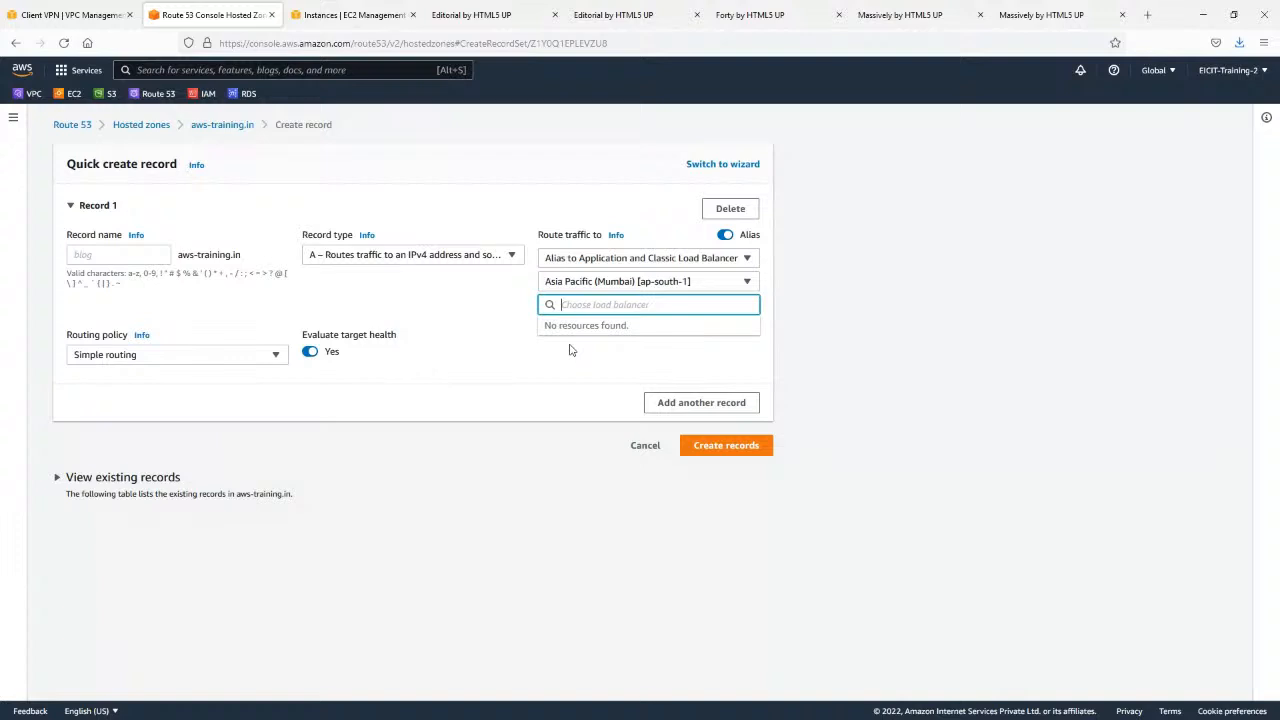
click(640, 448)
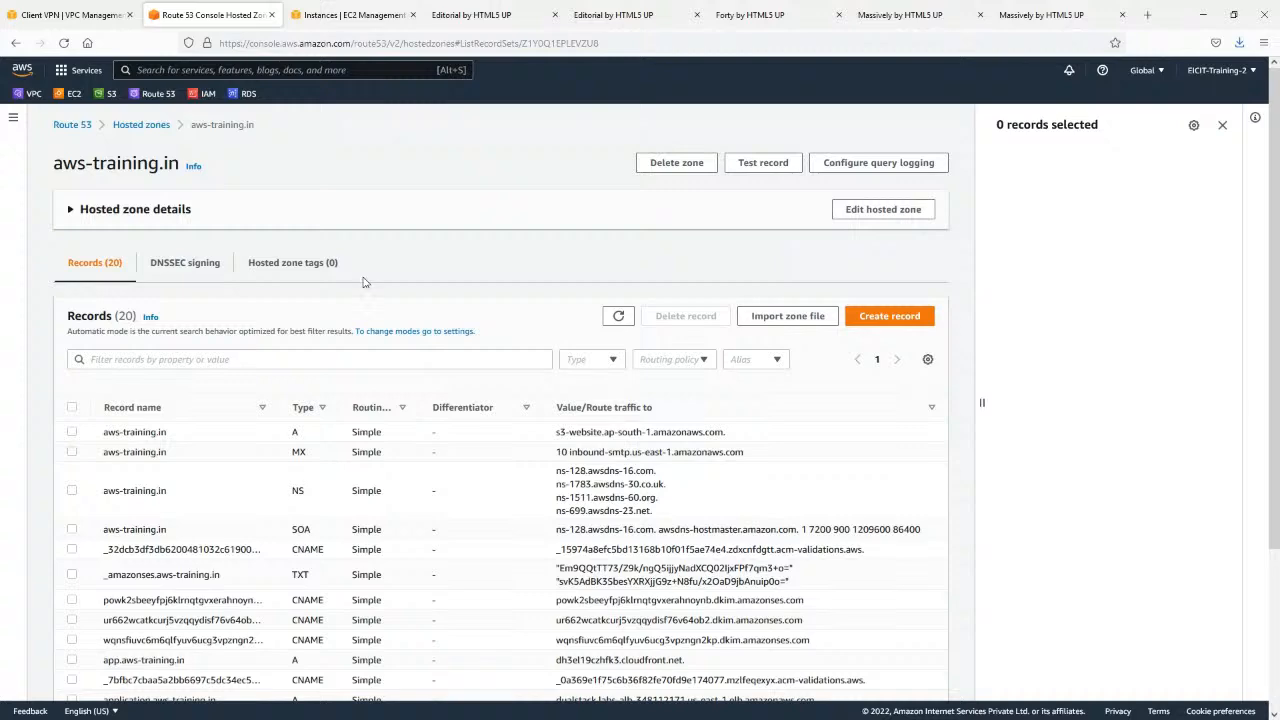
scroll(368, 276, down, 2)
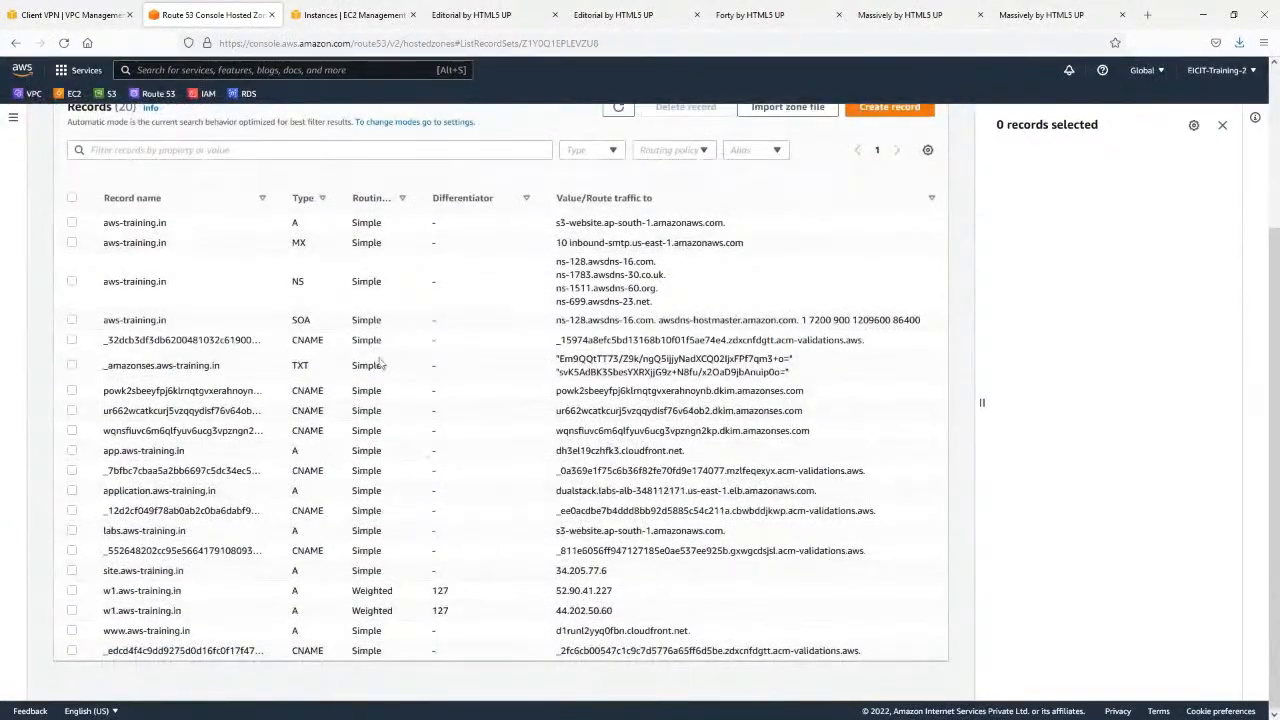
scroll(382, 438, up, 2)
right_click(107, 95)
click(135, 101)
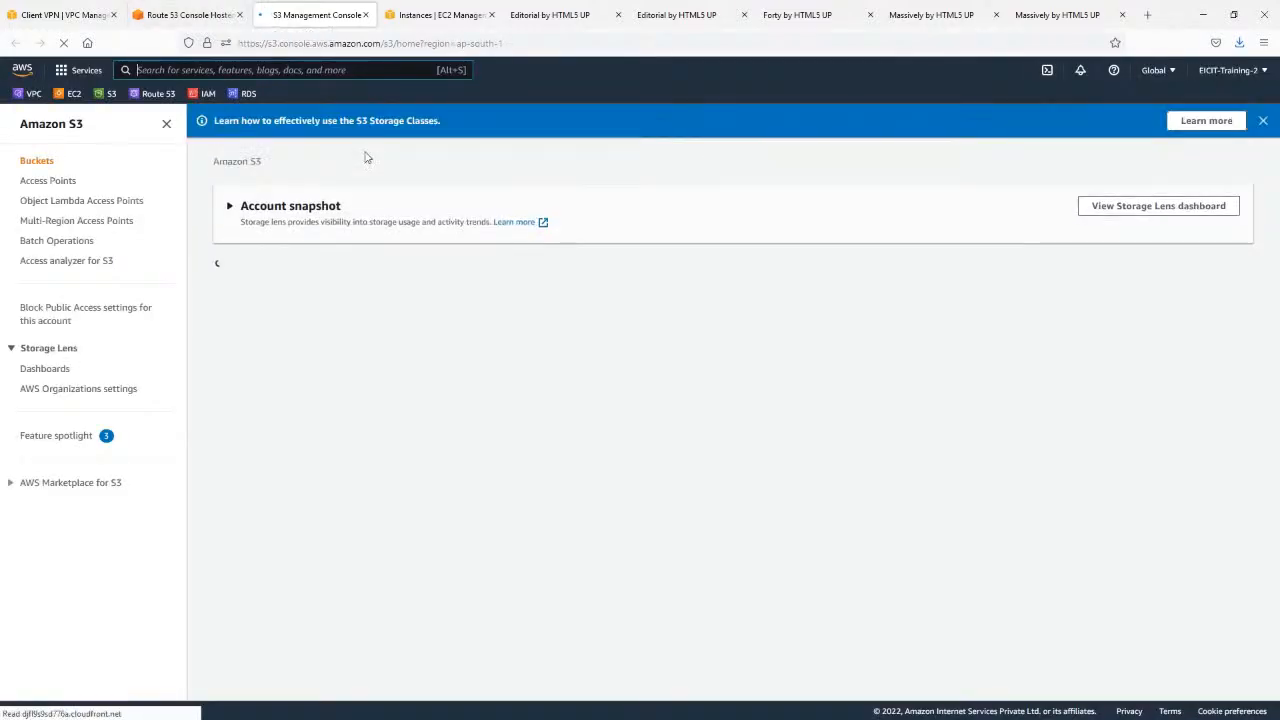
scroll(400, 335, down, 10)
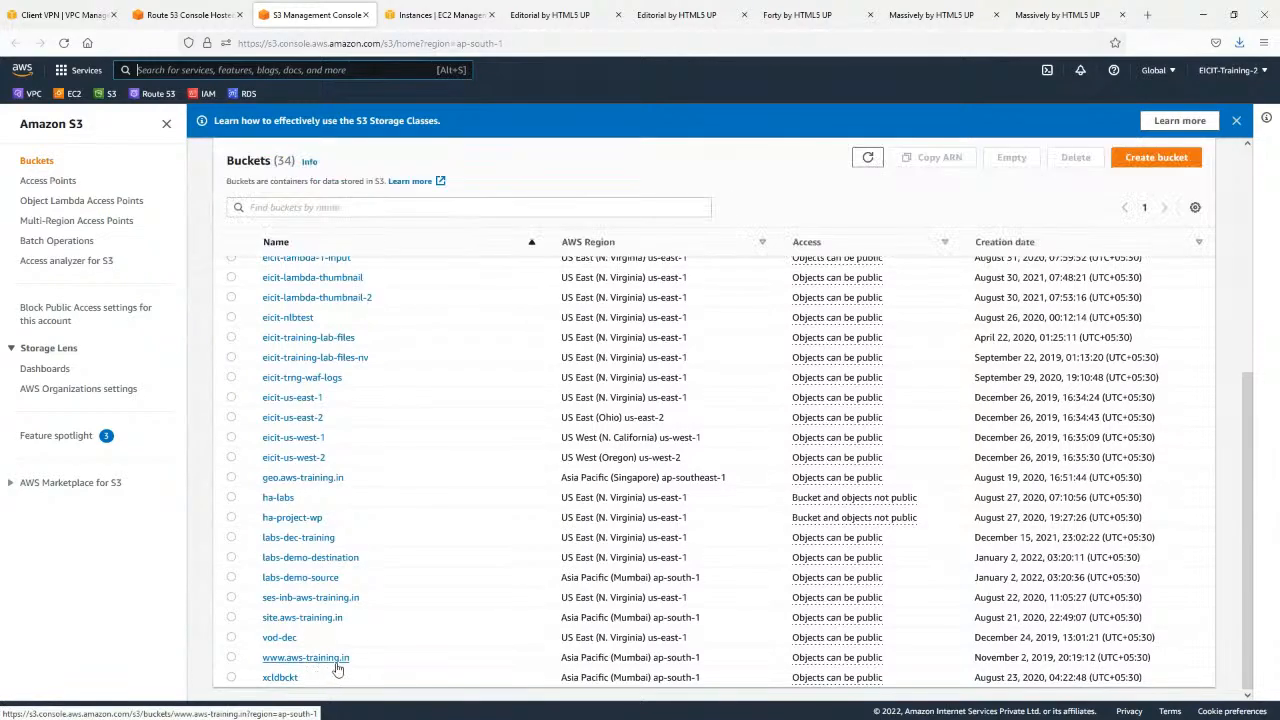
click(317, 659)
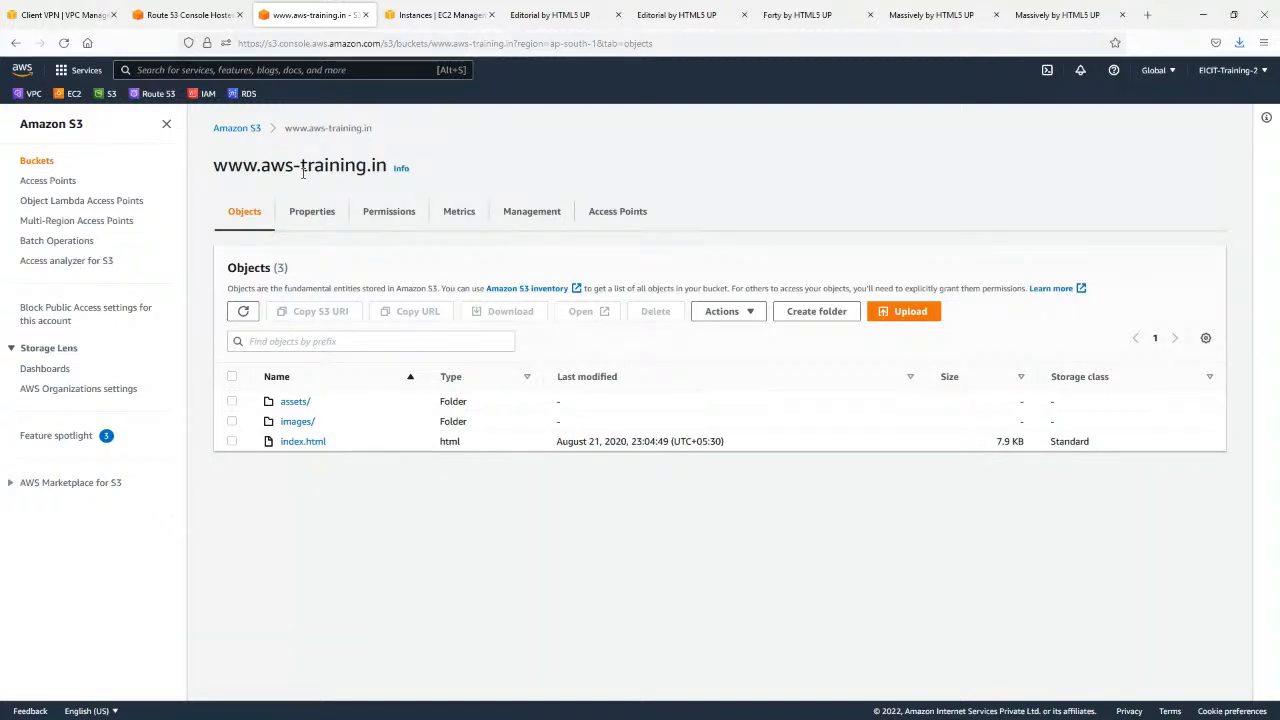
click(185, 14)
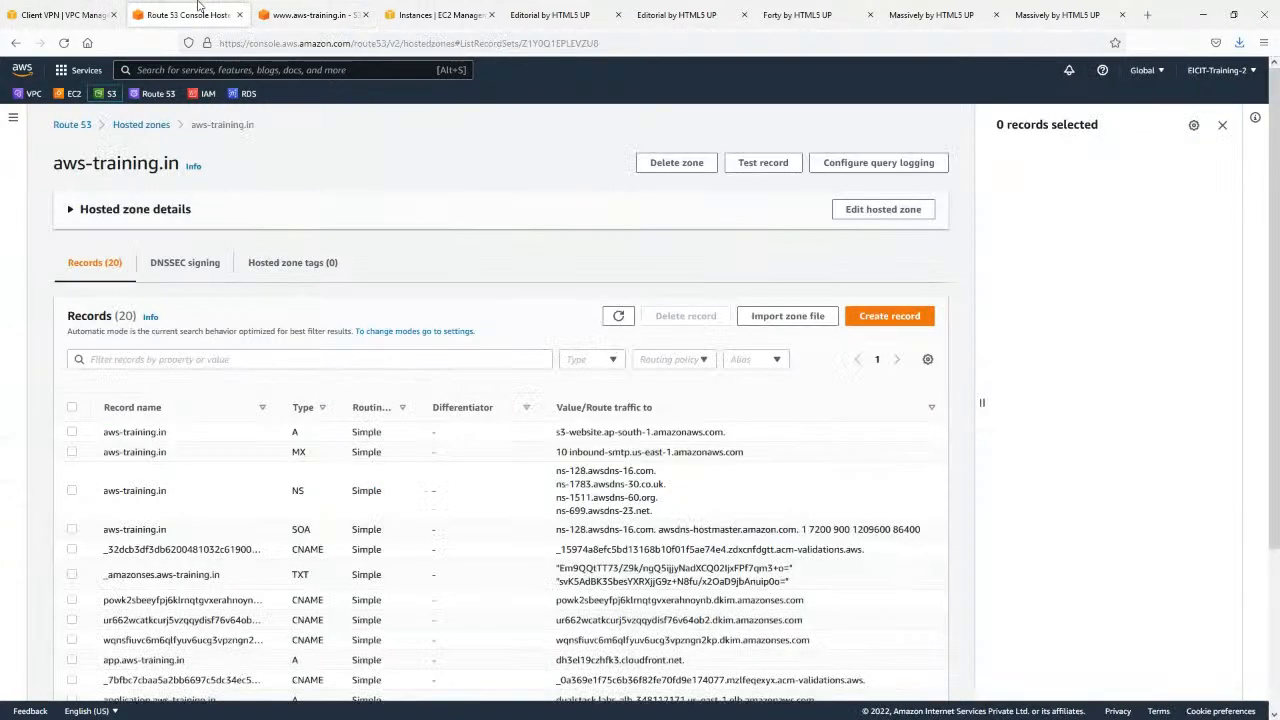
click(889, 318)
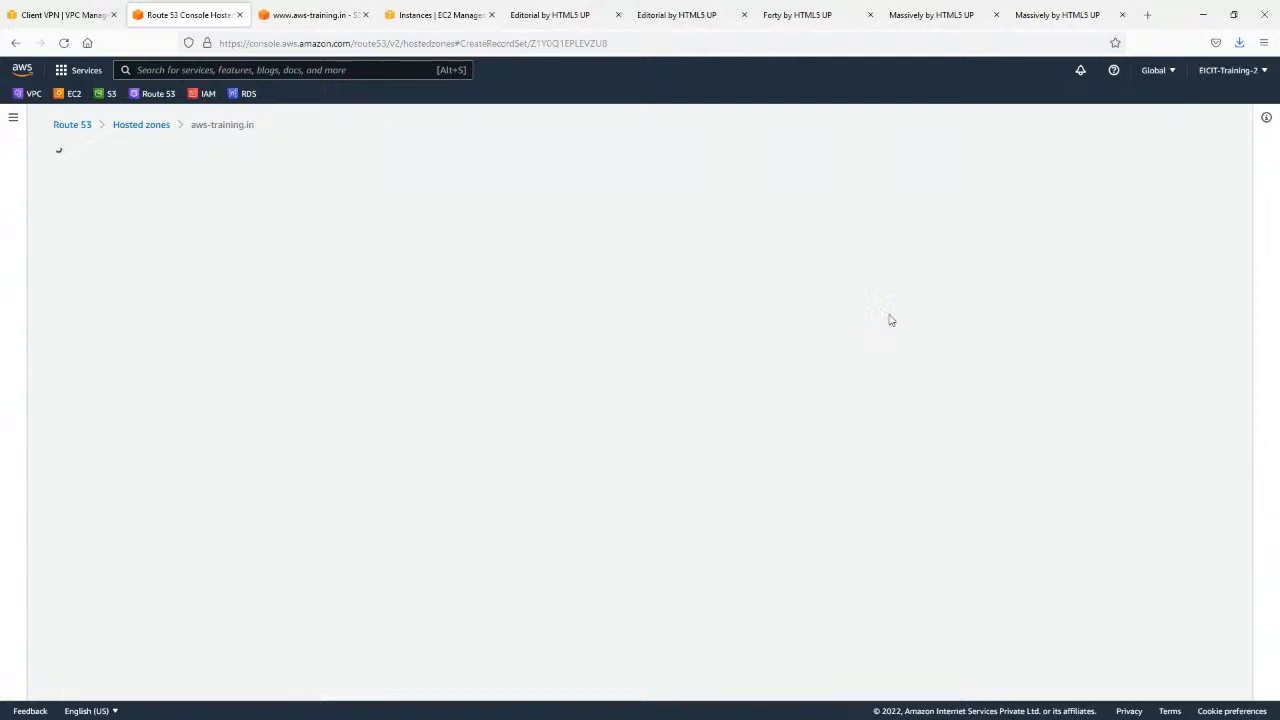
click(115, 254)
text(www)
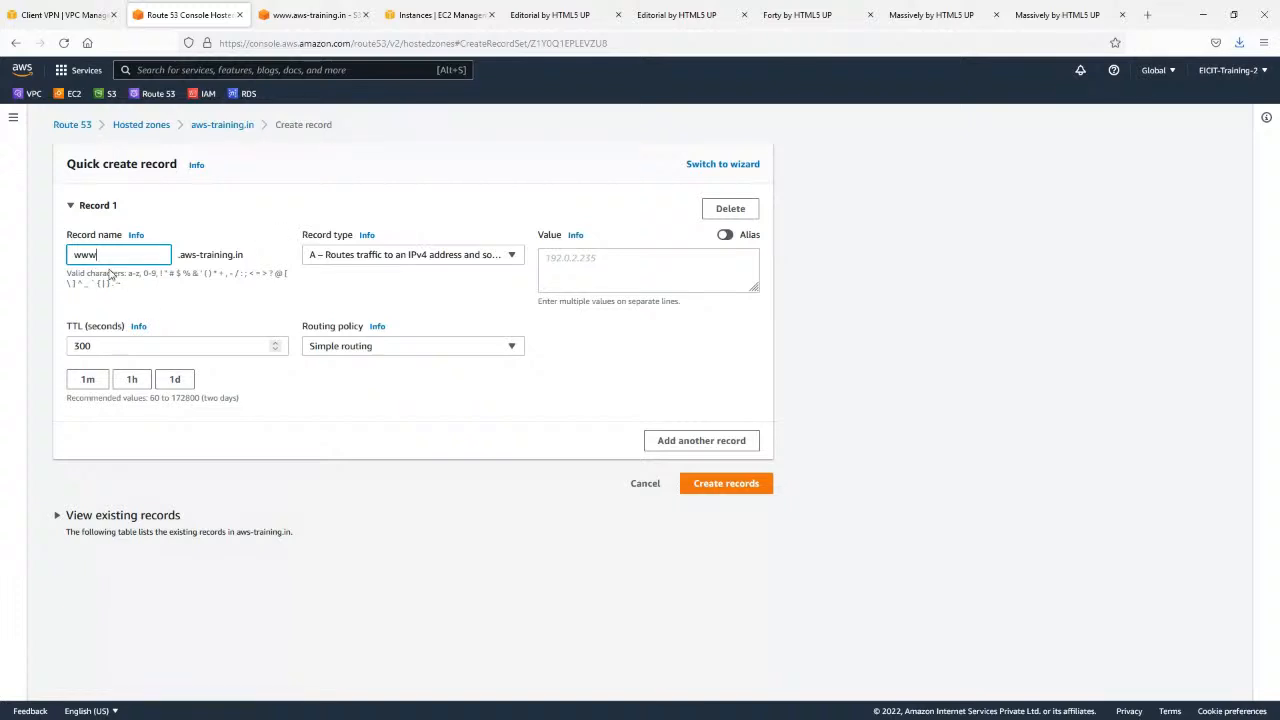
Make the www record an alias to an S3 website endpoint.
click(725, 236)
click(658, 262)
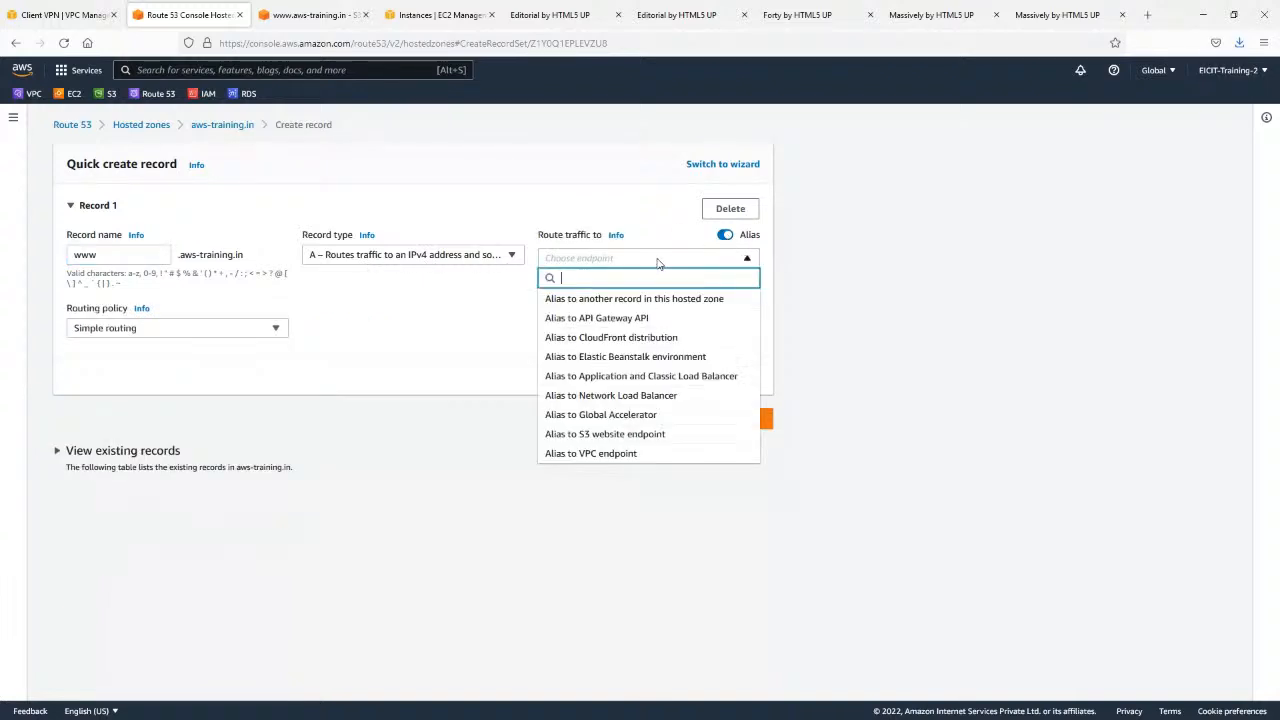
click(620, 434)
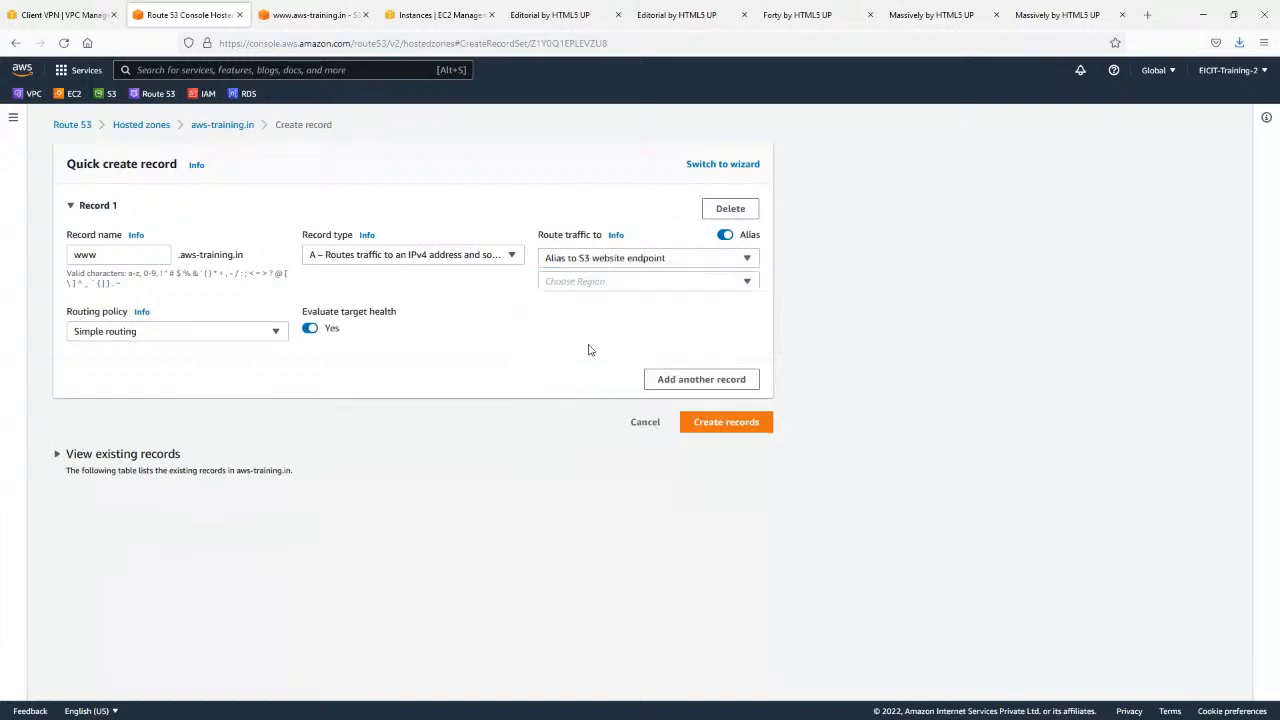
click(626, 281)
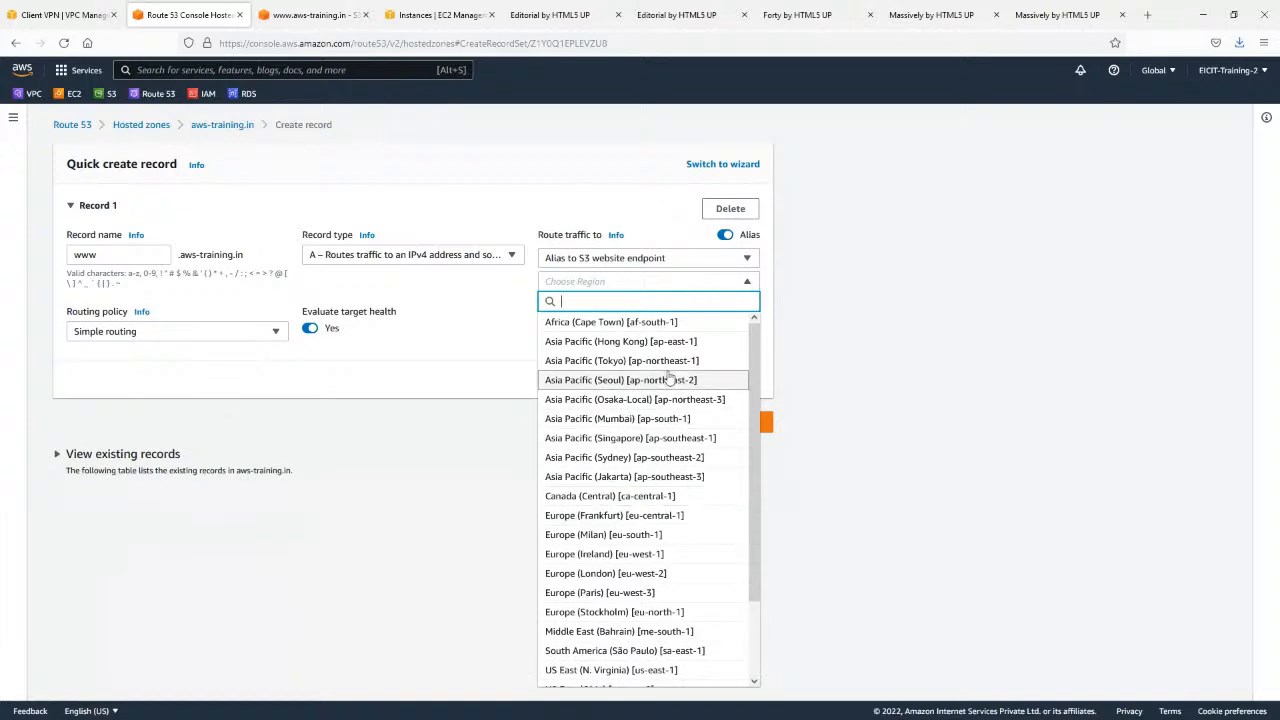
click(268, 6)
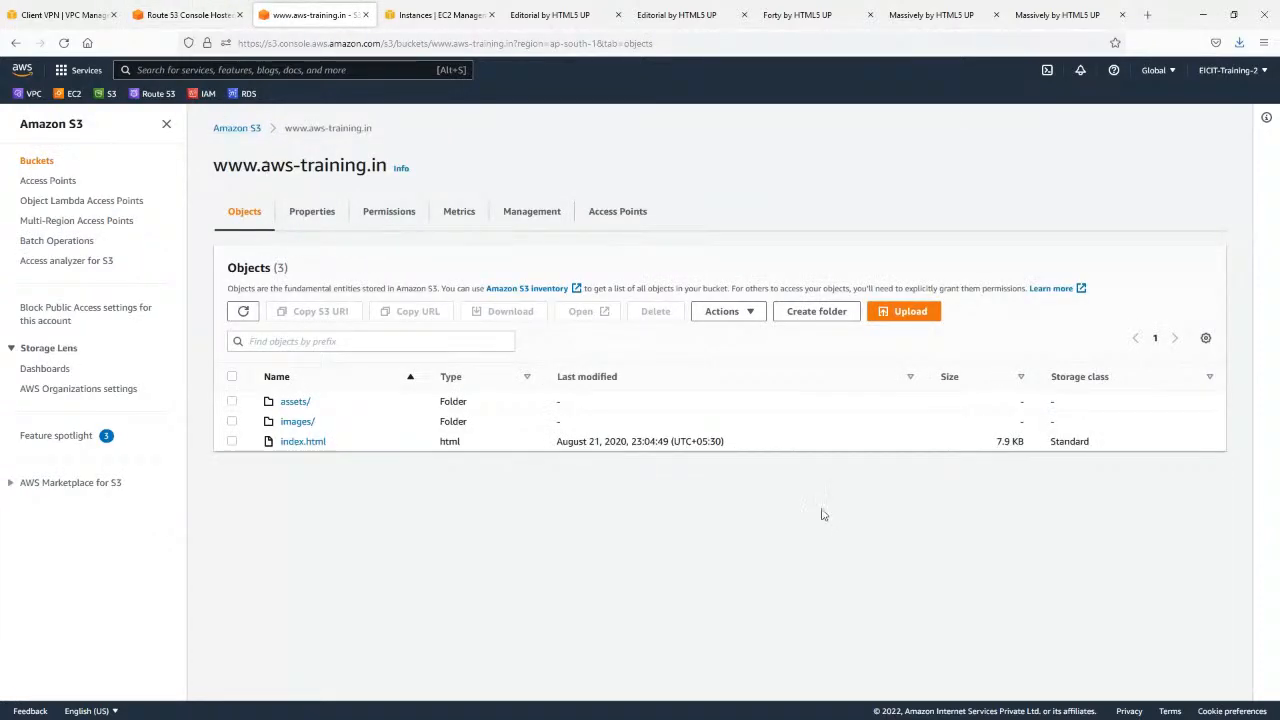
click(237, 128)
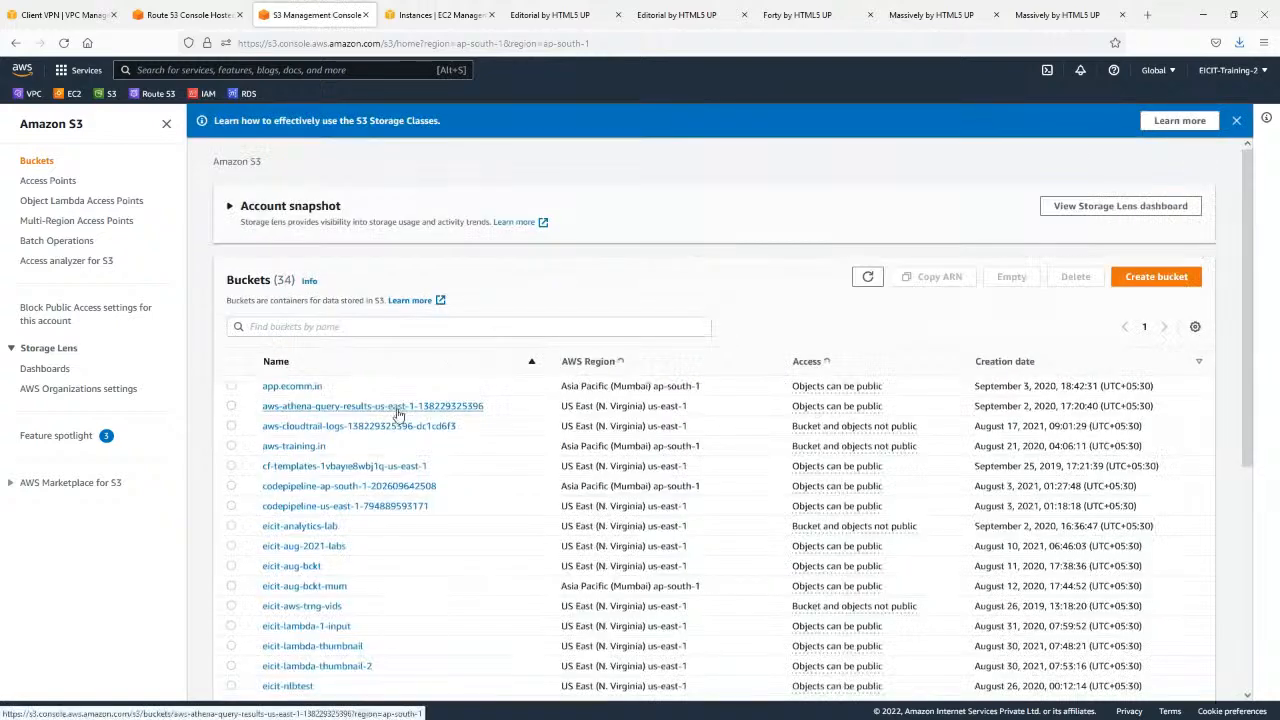
scroll(398, 415, down, 4)
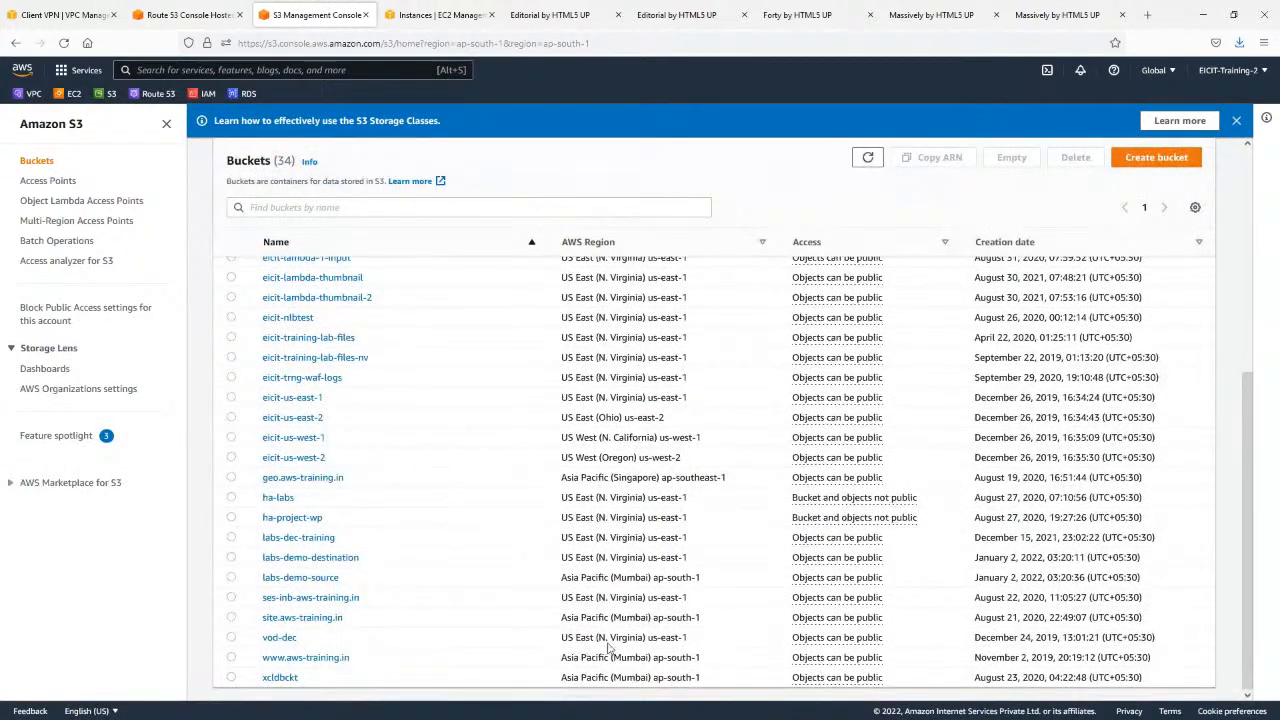
click(185, 14)
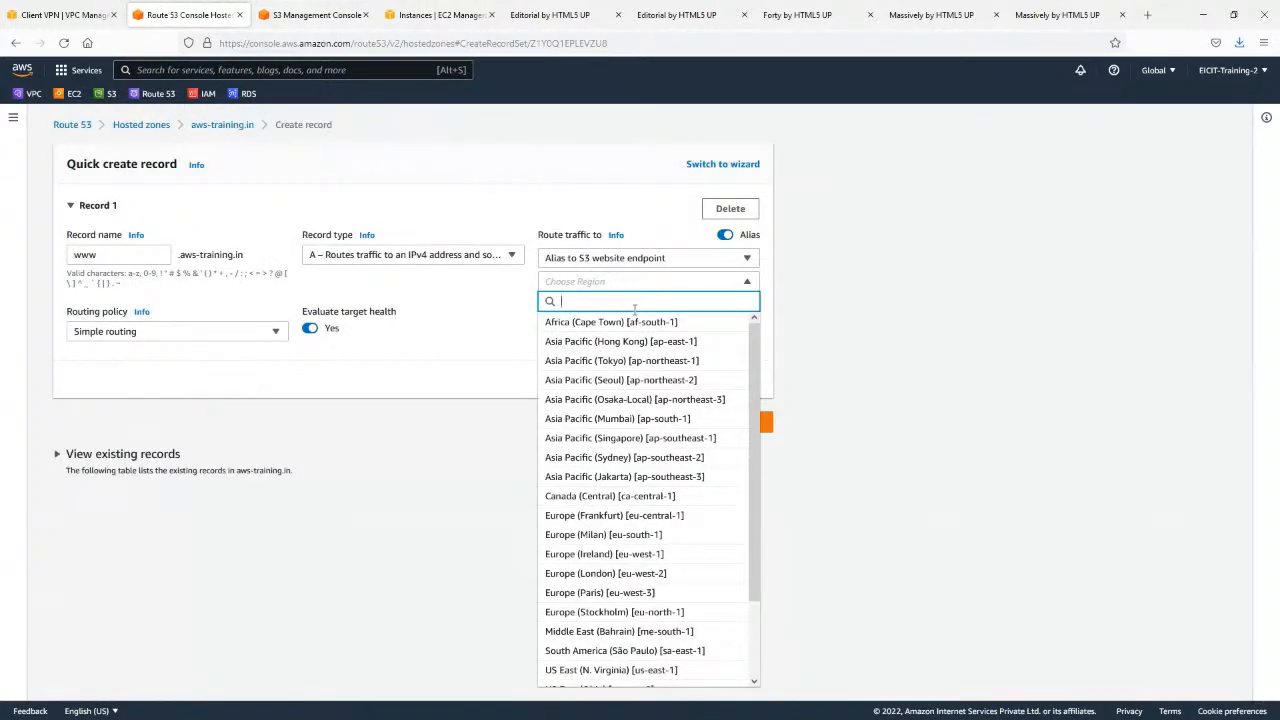
Choose the Asia Pacific (Mumbai) region for the S3 alias, check the suggested endpoints and discard the record.
text(mu)
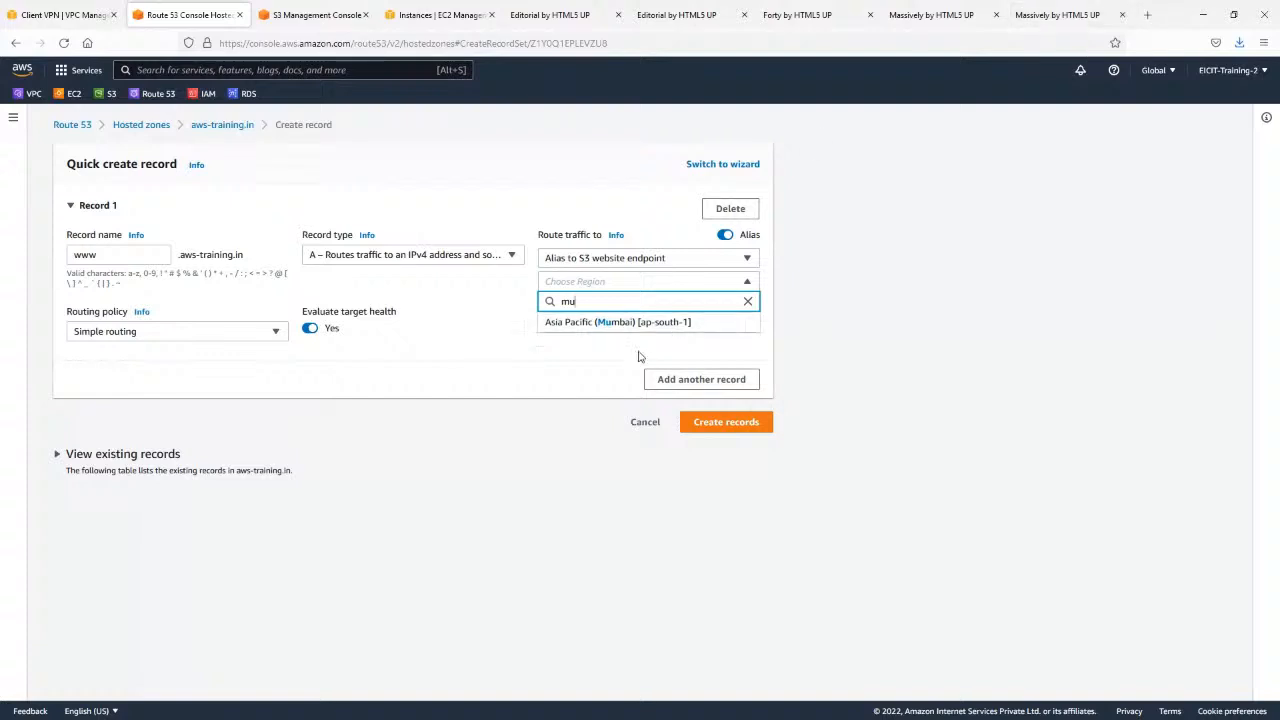
click(640, 325)
click(629, 303)
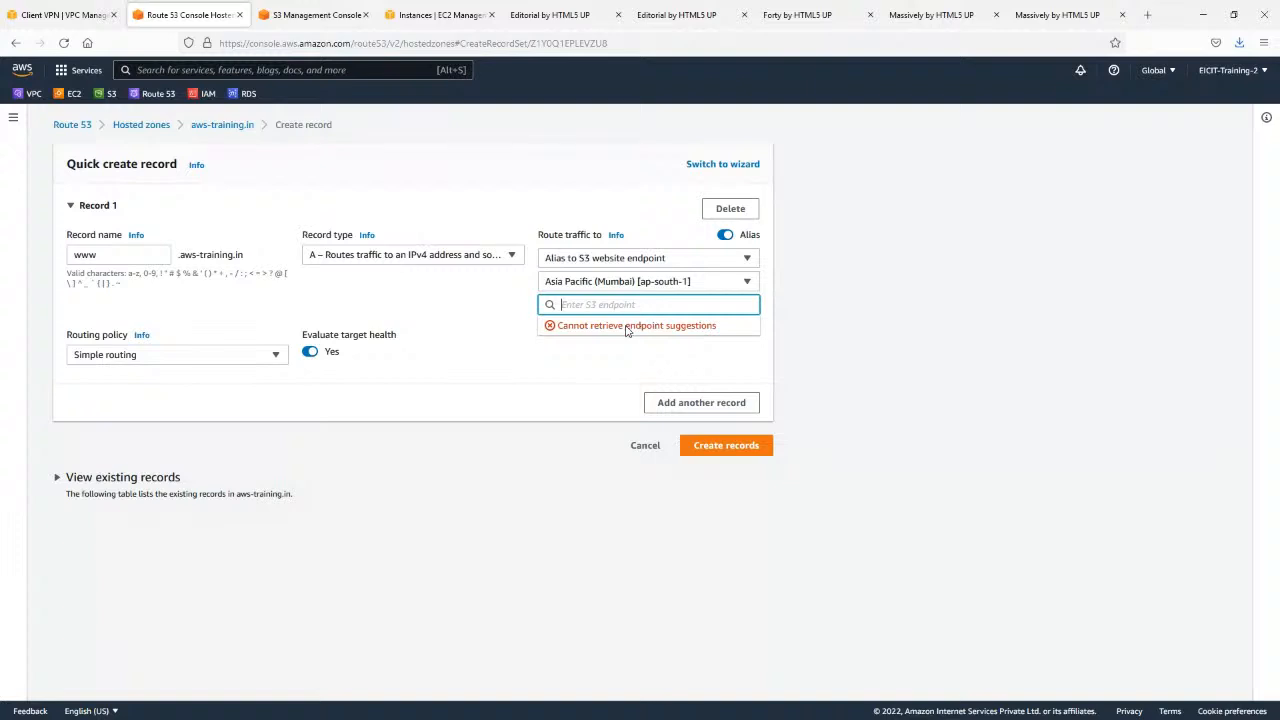
click(645, 448)
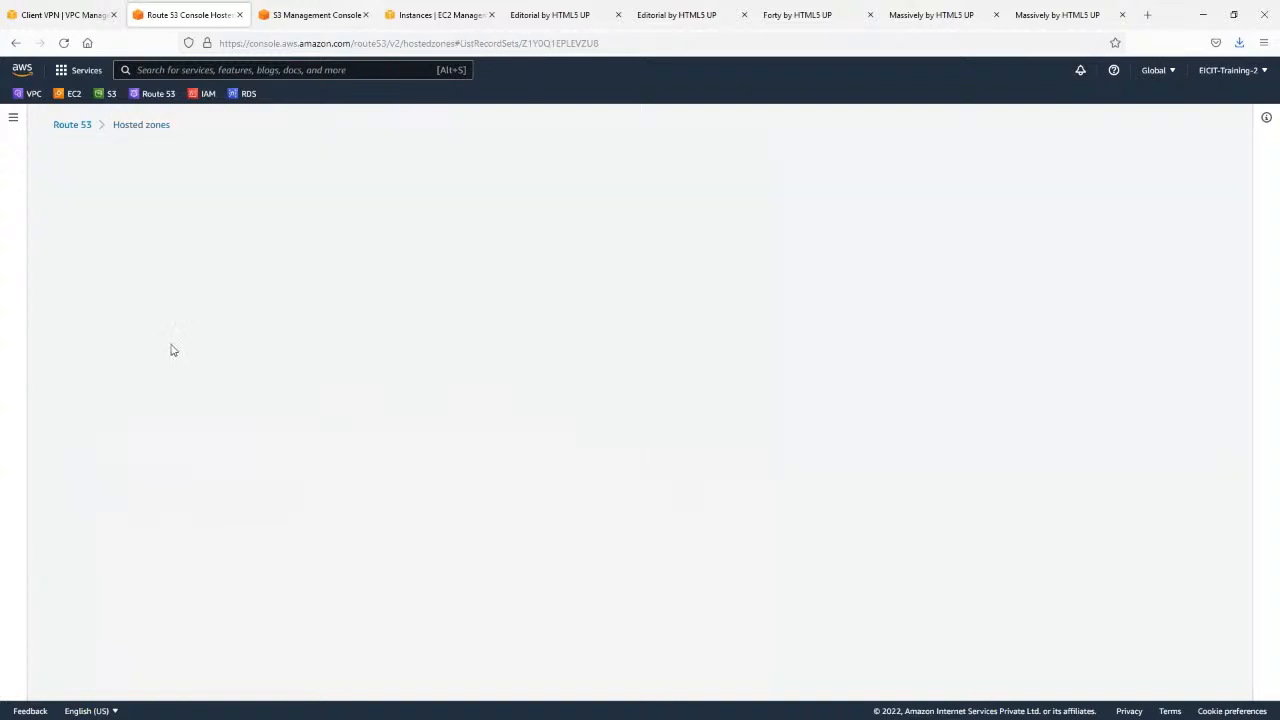
scroll(130, 424, down, 3)
drag(104, 631, 735, 628)
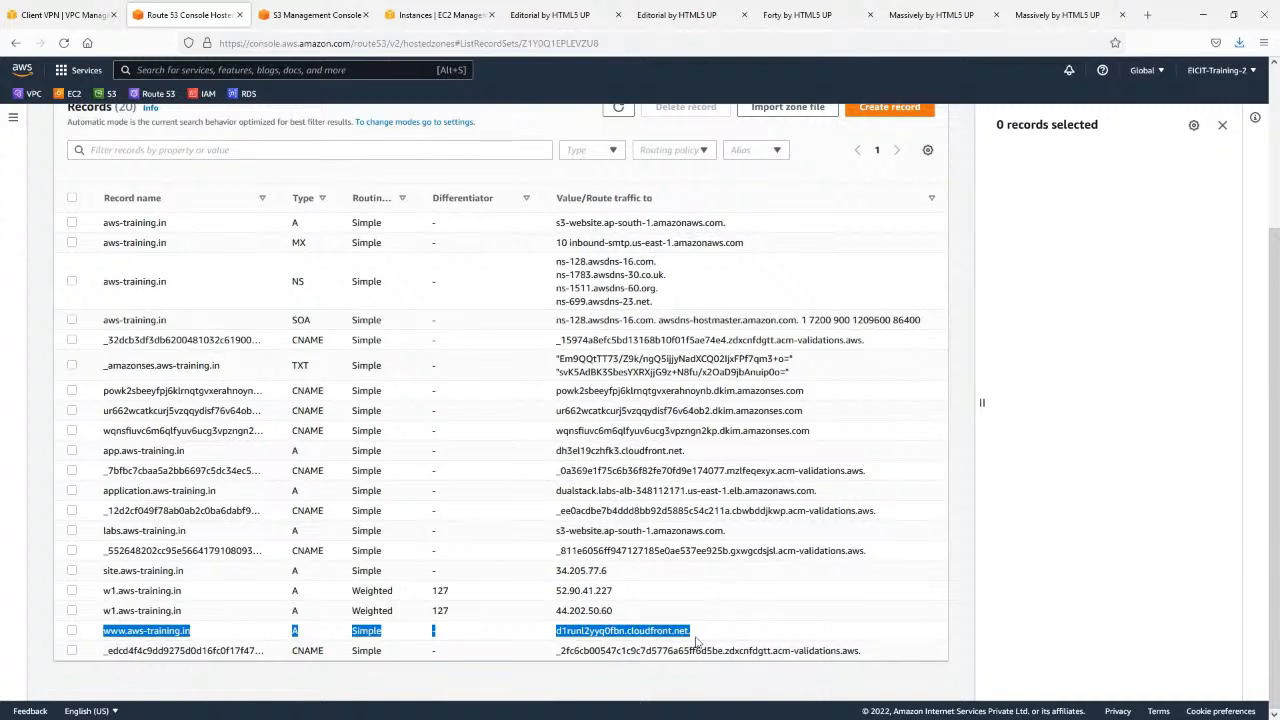
click(150, 651)
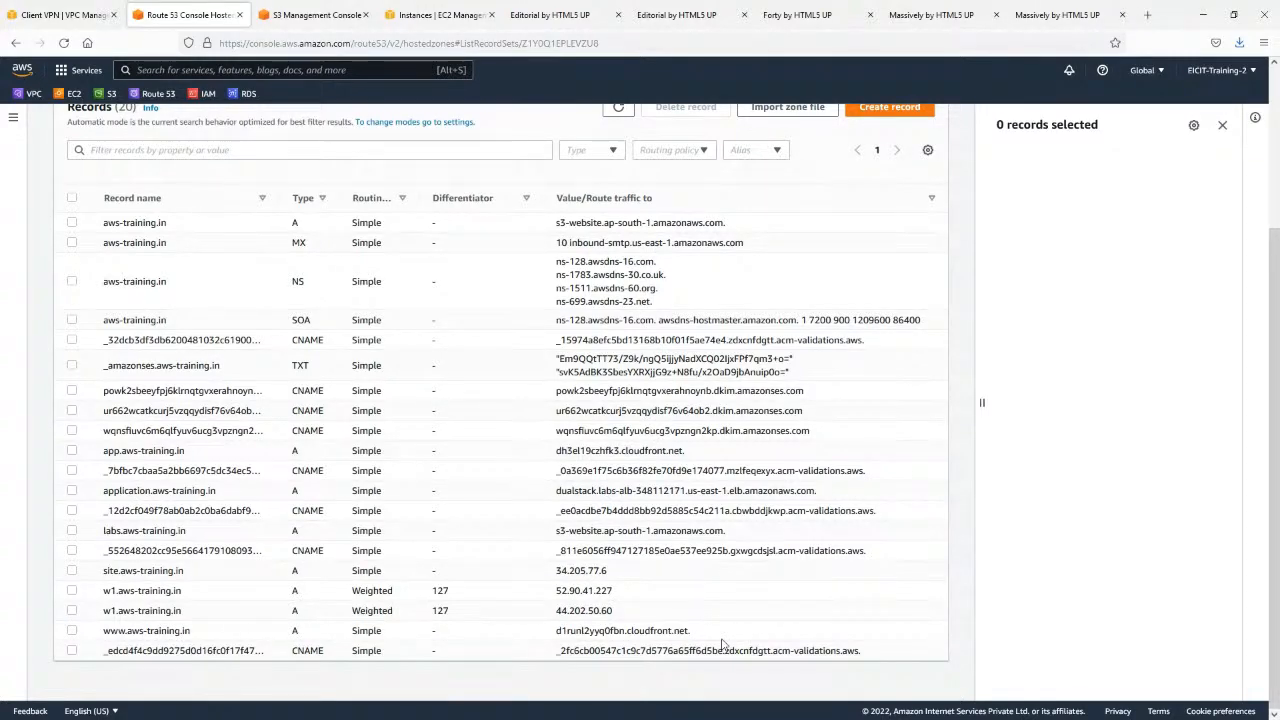
scroll(636, 407, up, 2)
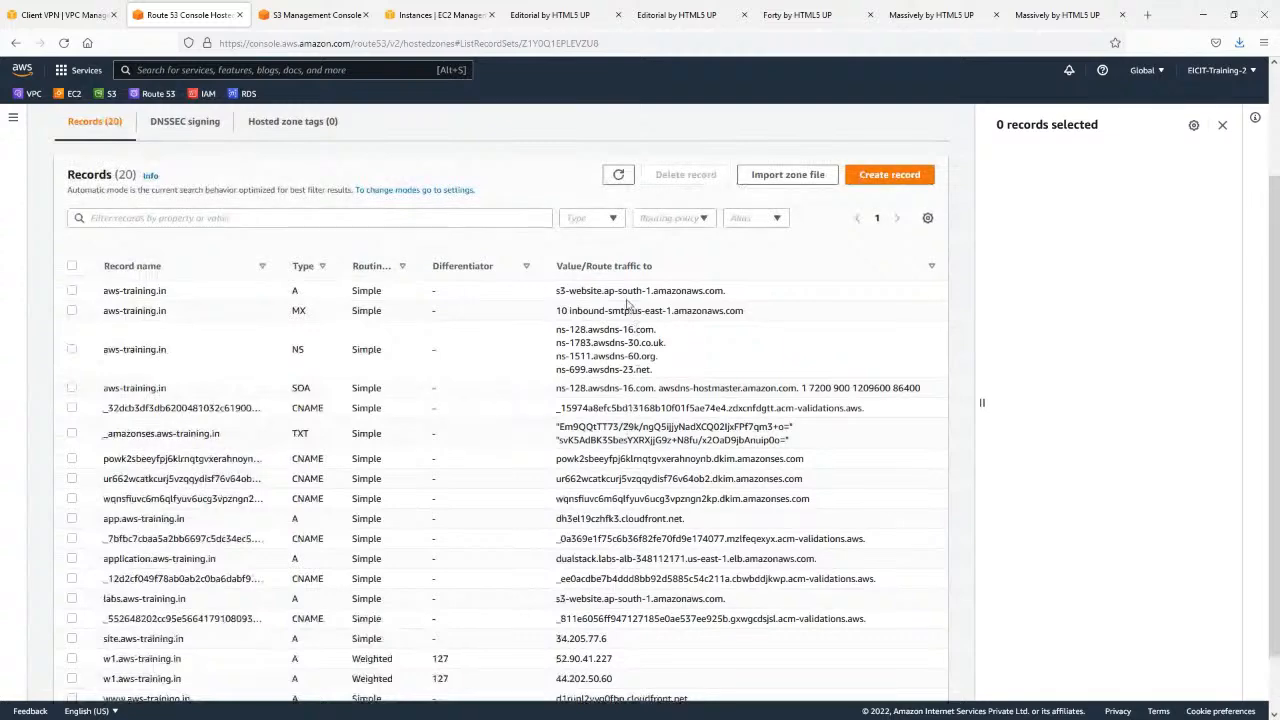
scroll(588, 328, down, 2)
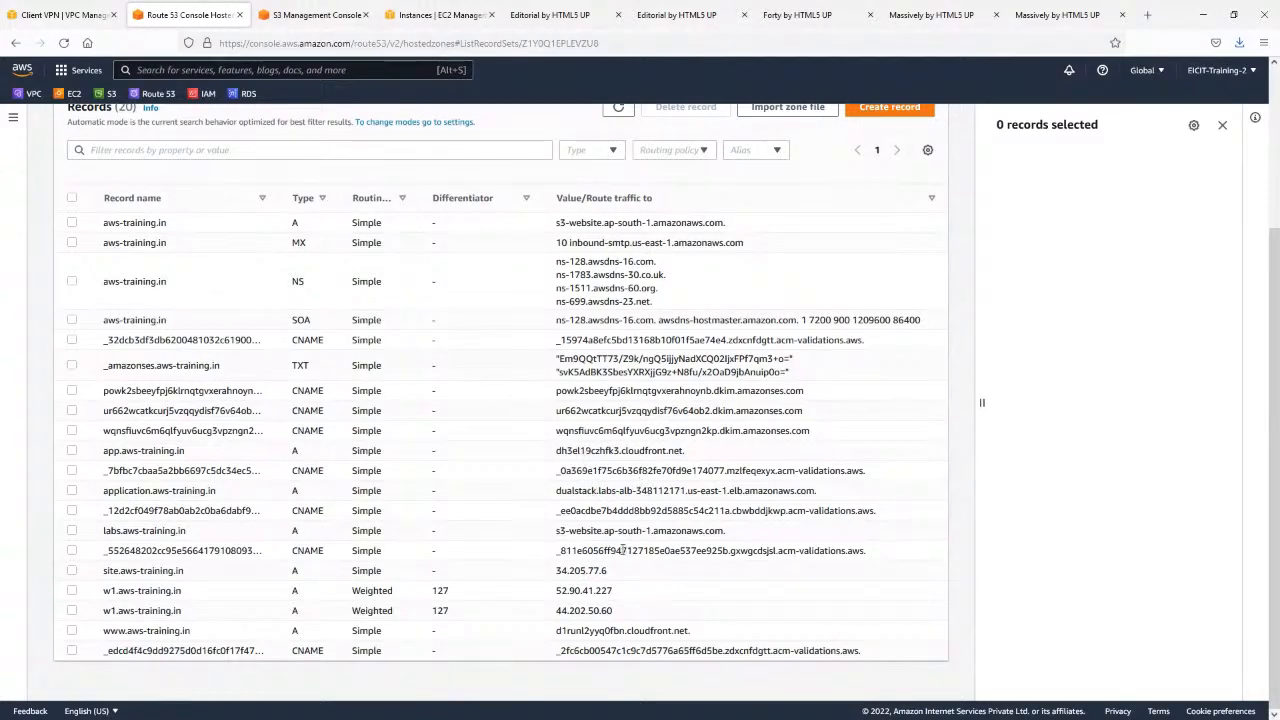
scroll(628, 530, up, 3)
Start another record named www in the aws-training.in zone.
click(903, 316)
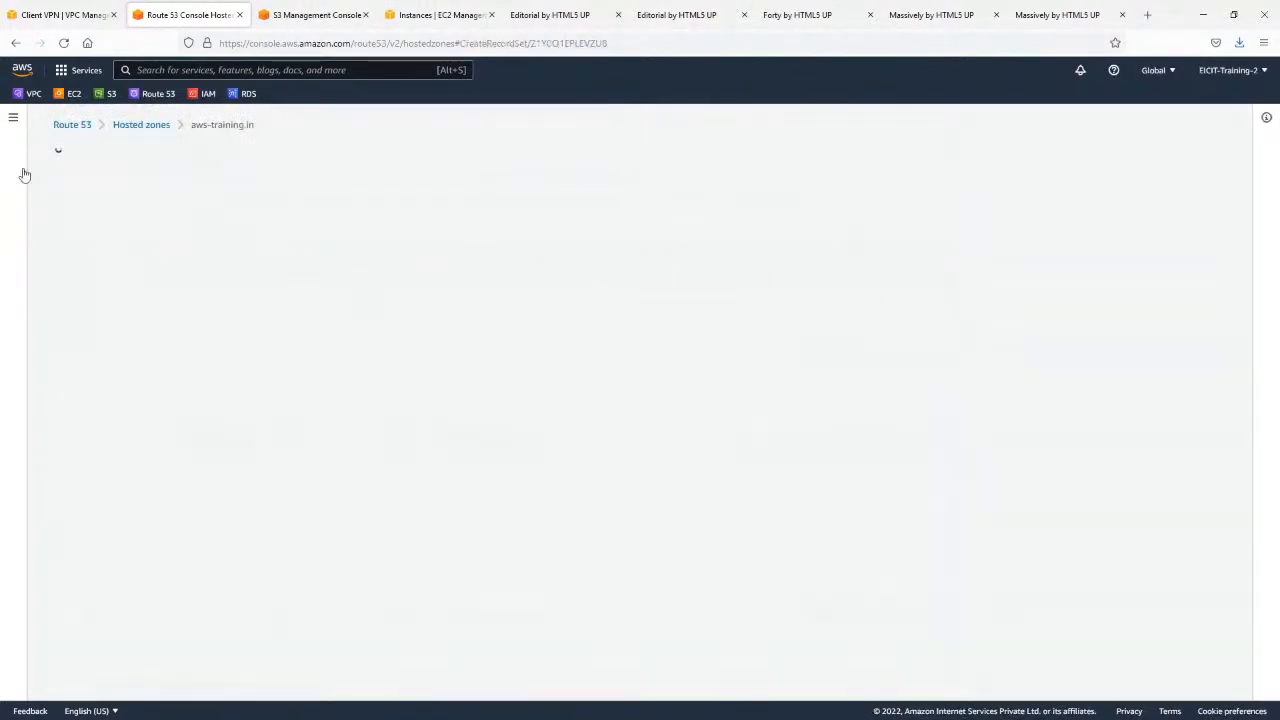
click(126, 255)
text(www)
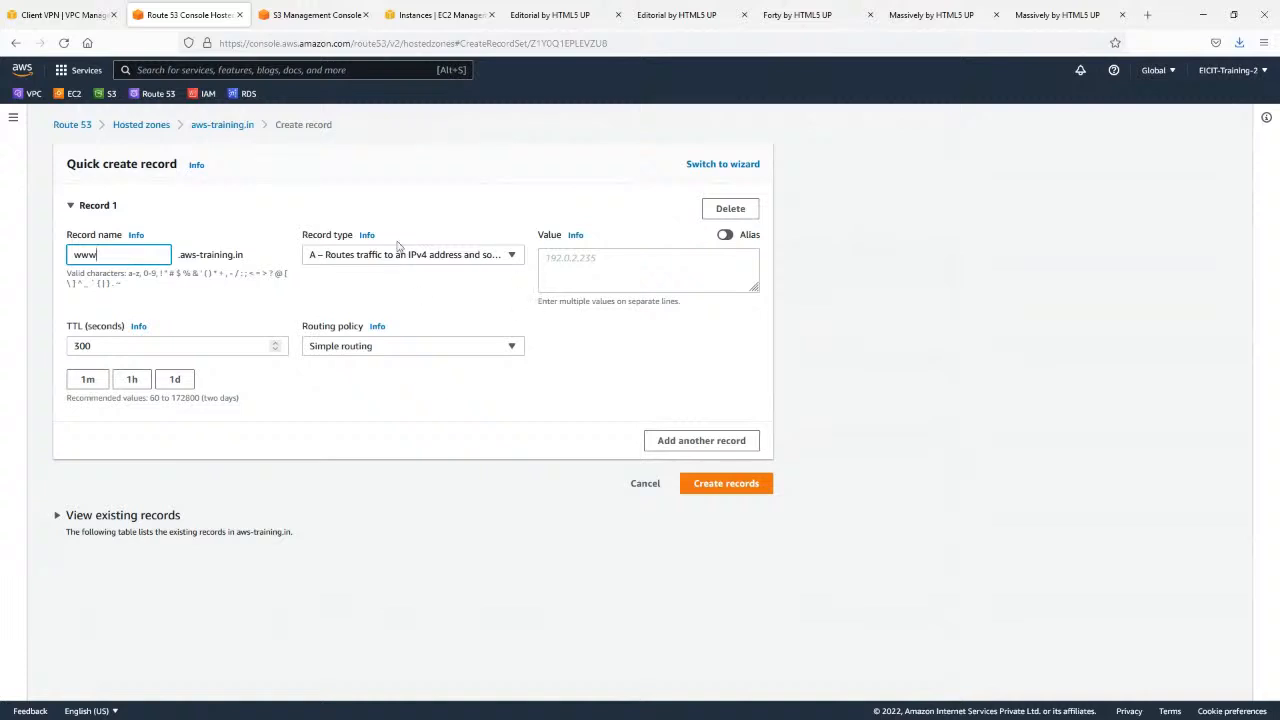
click(387, 256)
click(732, 259)
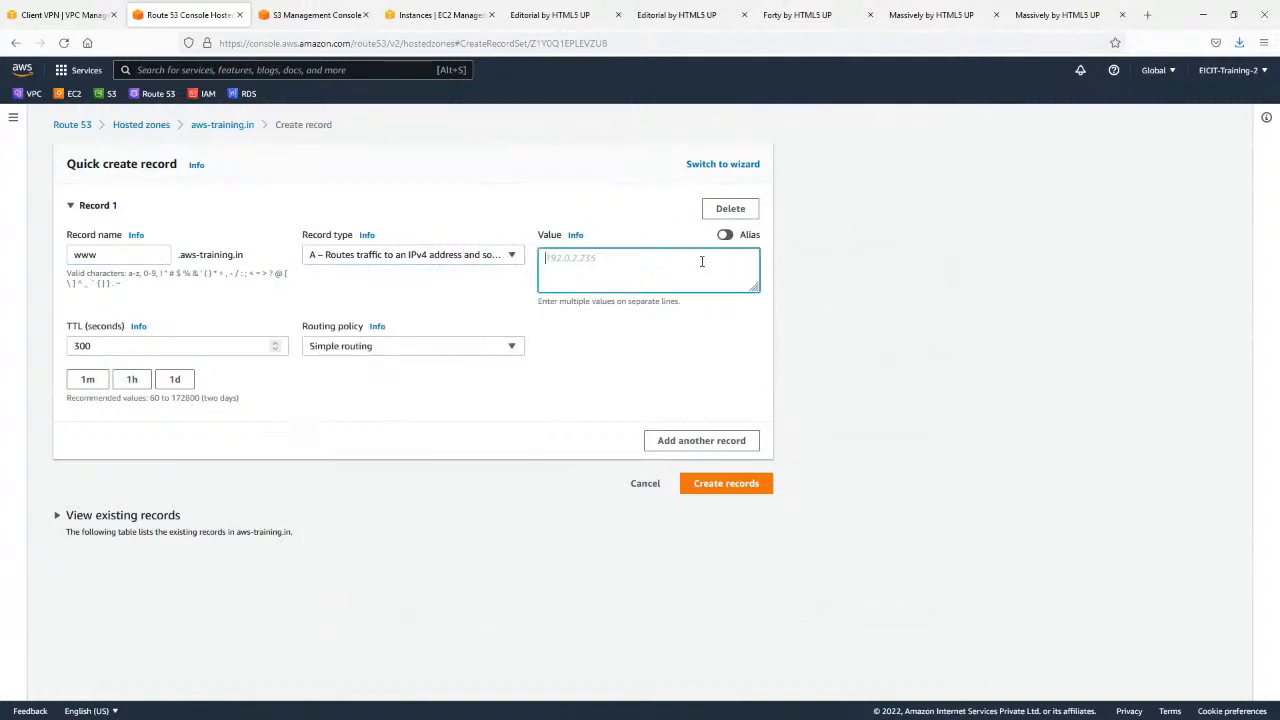
Make the record an alias to an S3 website endpoint in Asia Pacific (Mumbai) and check the suggested endpoints.
click(725, 238)
click(630, 262)
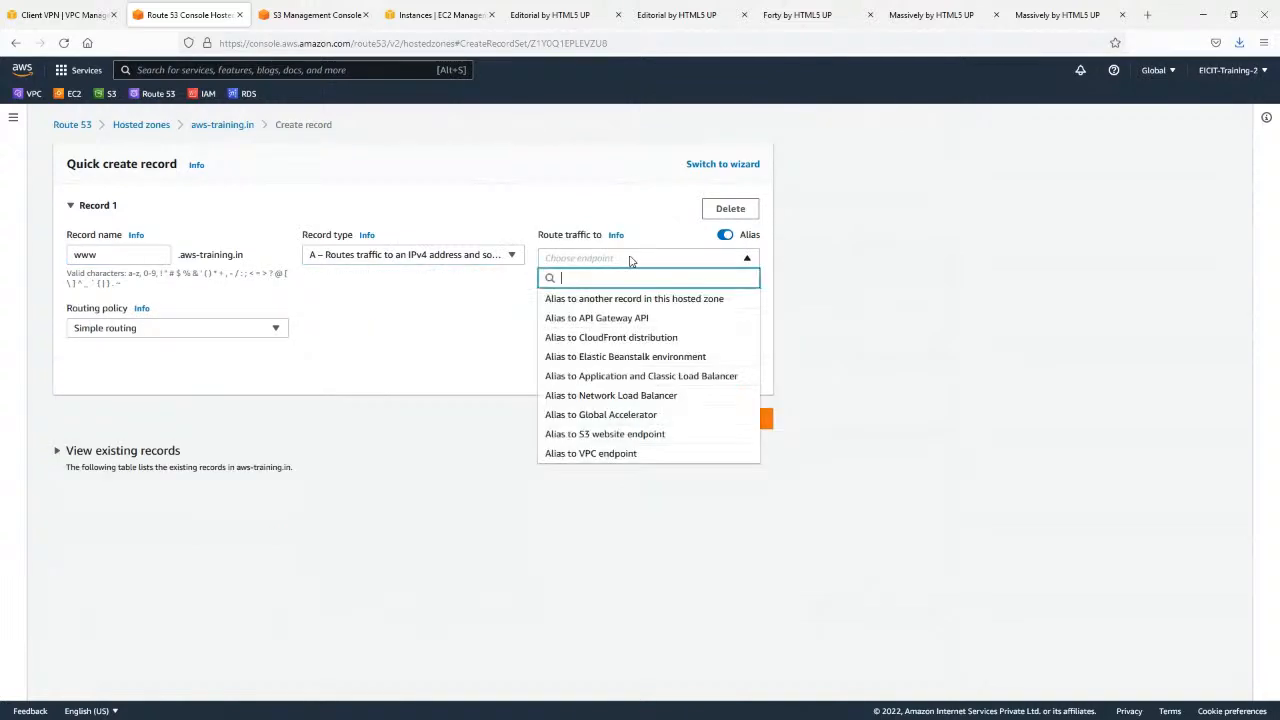
click(641, 443)
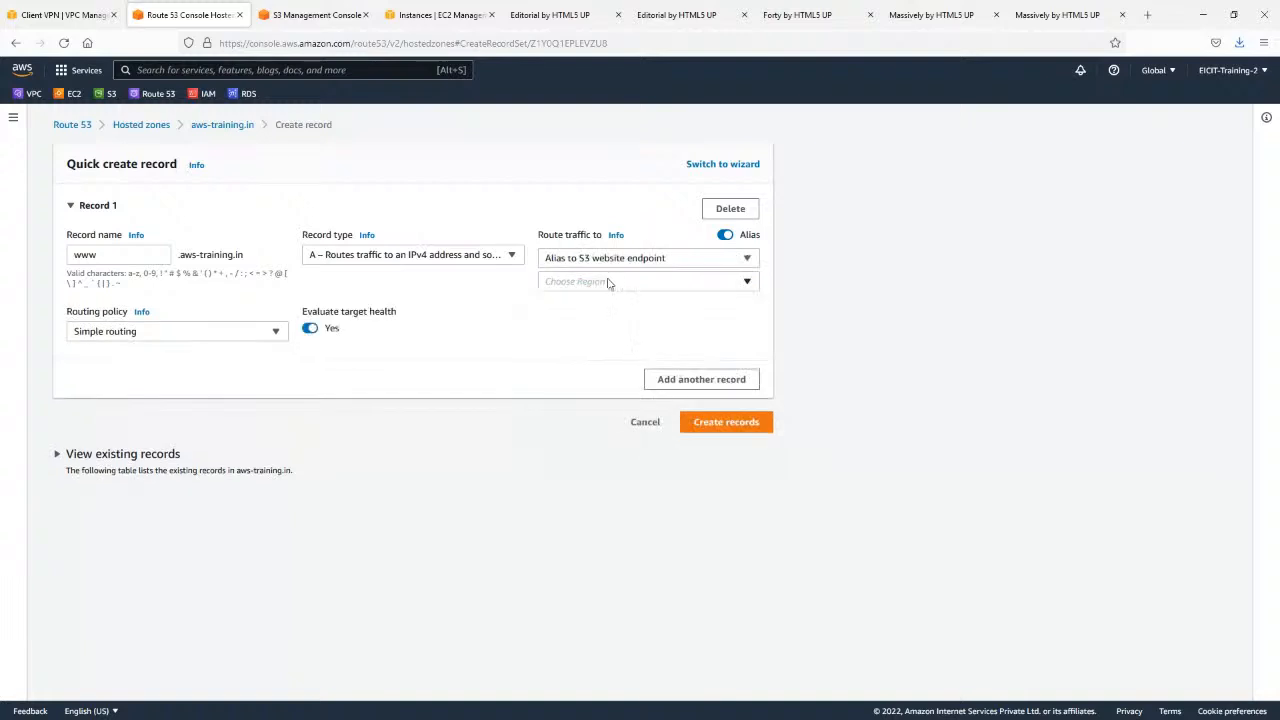
click(606, 282)
text(mum)
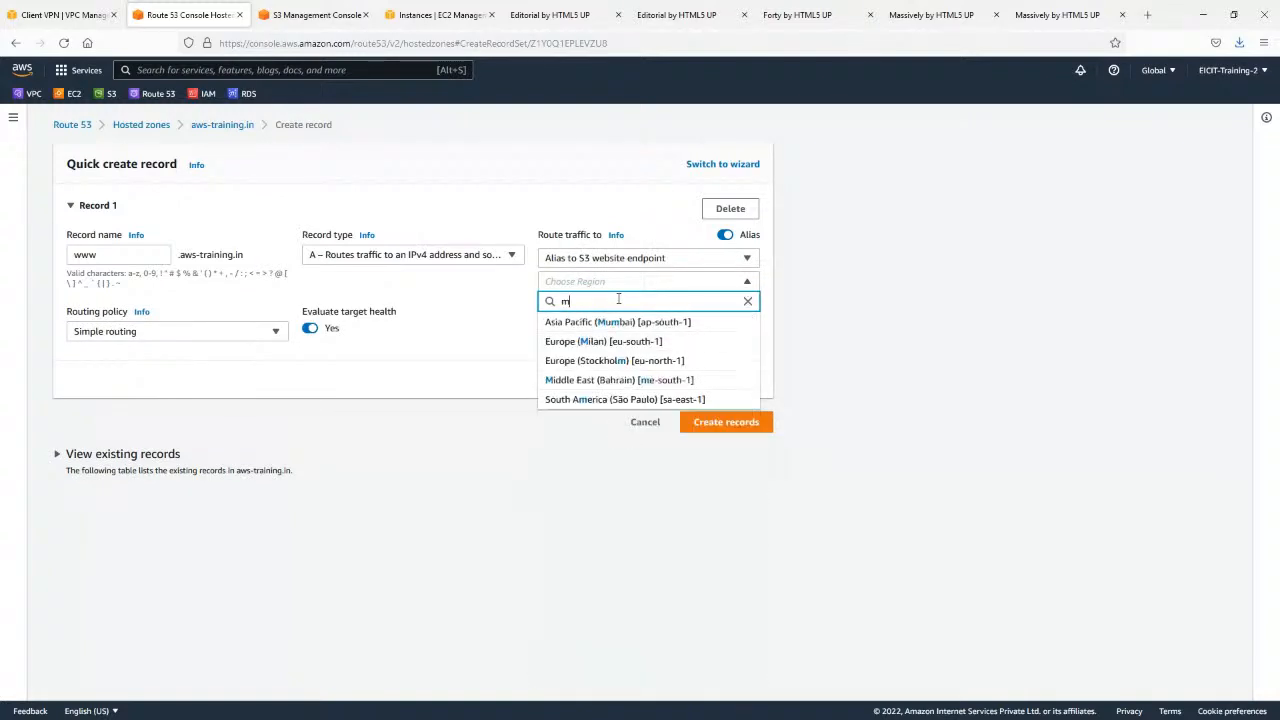
click(648, 323)
click(648, 305)
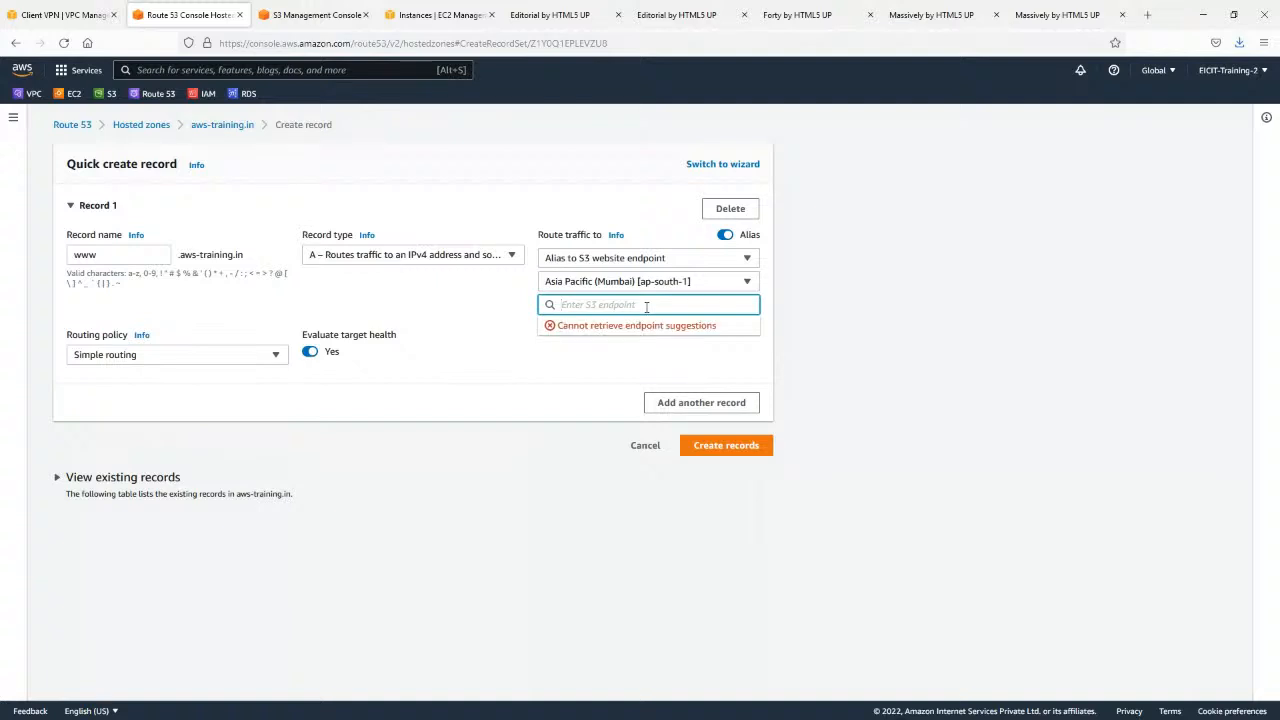
click(287, 12)
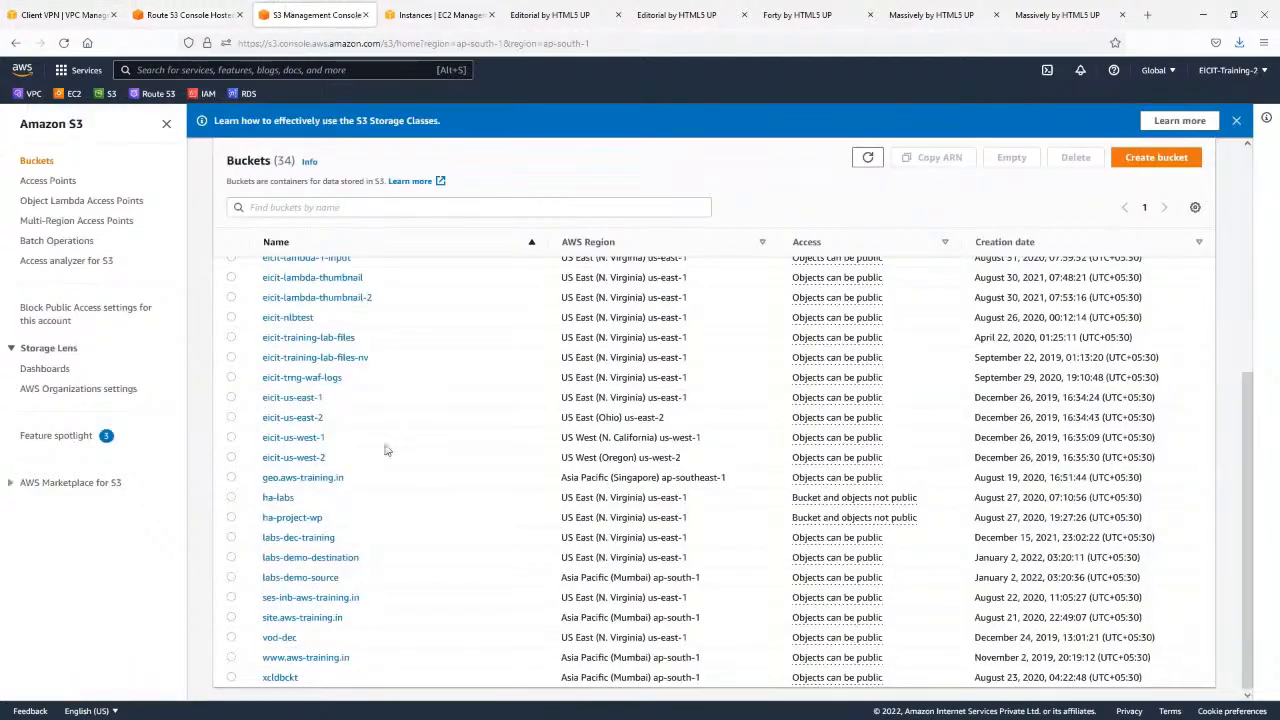
click(312, 659)
click(190, 14)
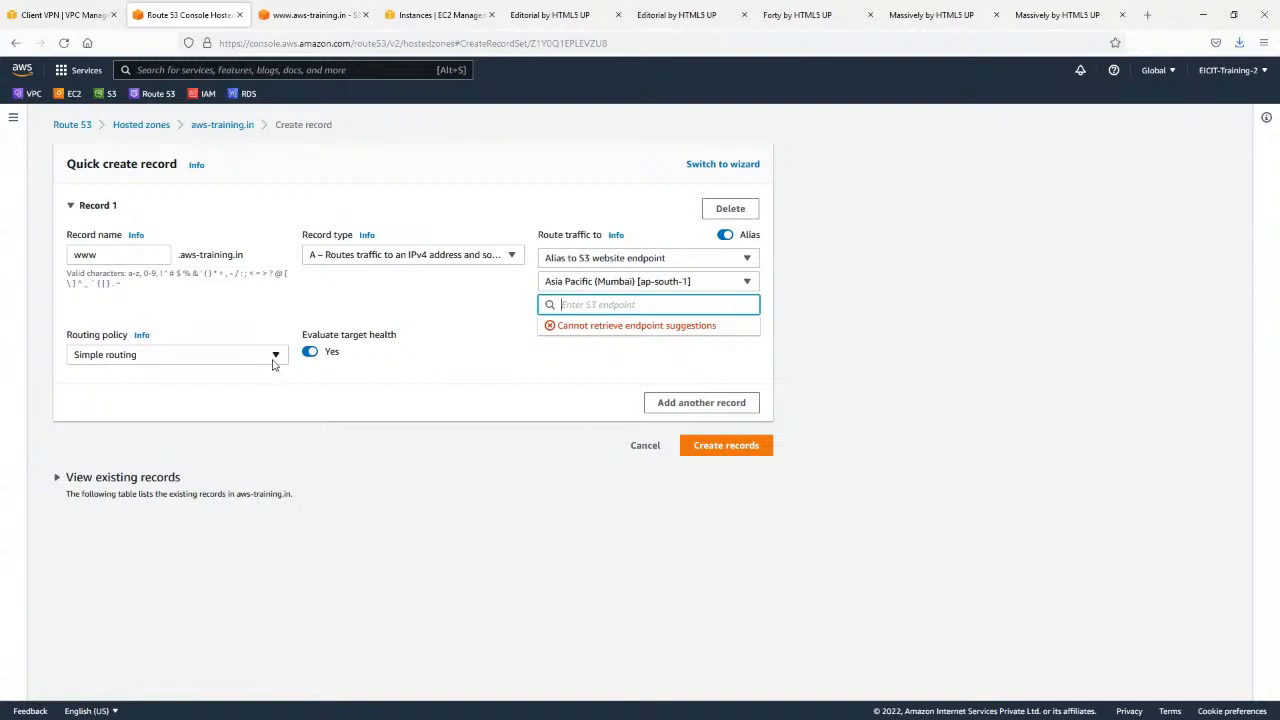
Review the alias targets and record types available for the www record and discard it.
click(631, 260)
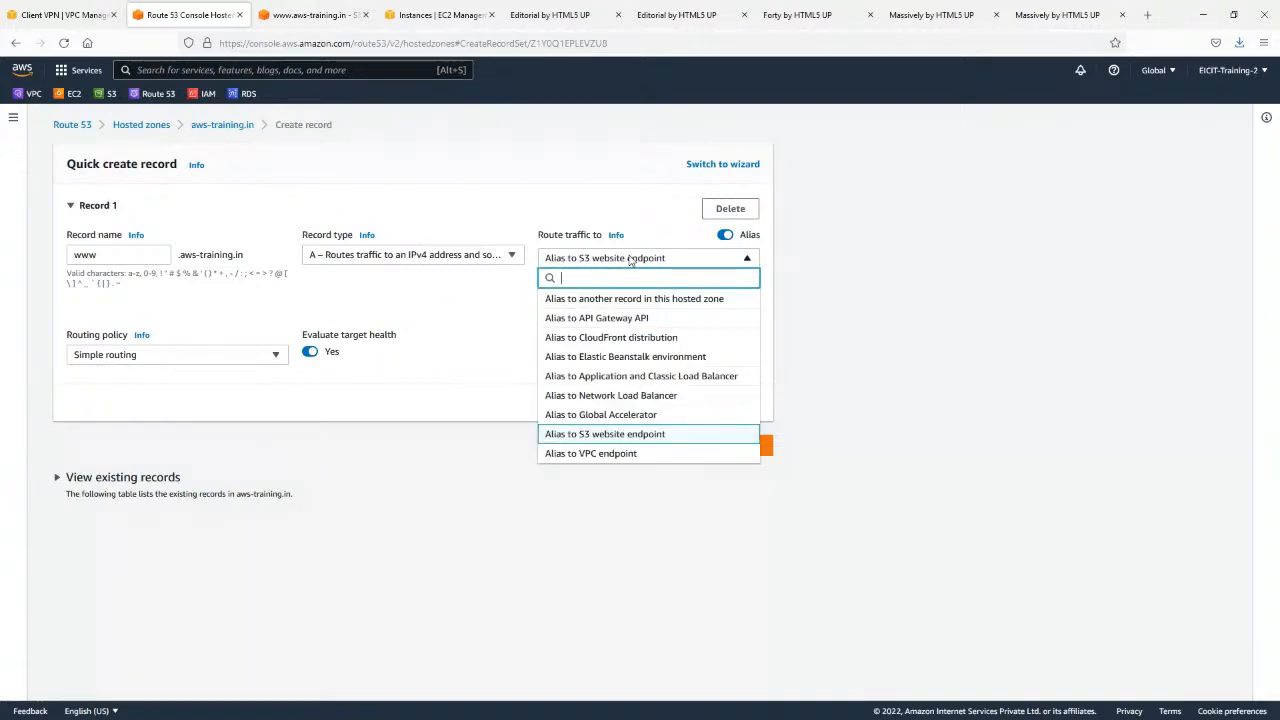
click(631, 259)
click(400, 257)
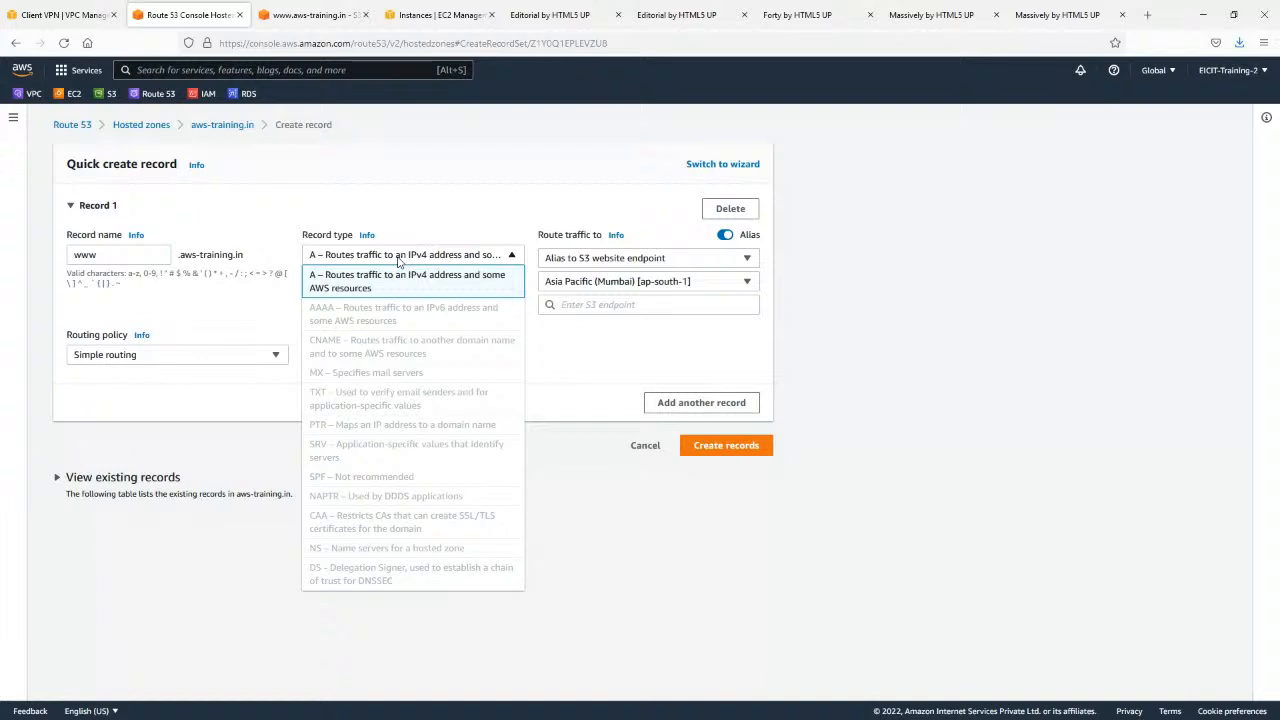
click(399, 259)
click(648, 445)
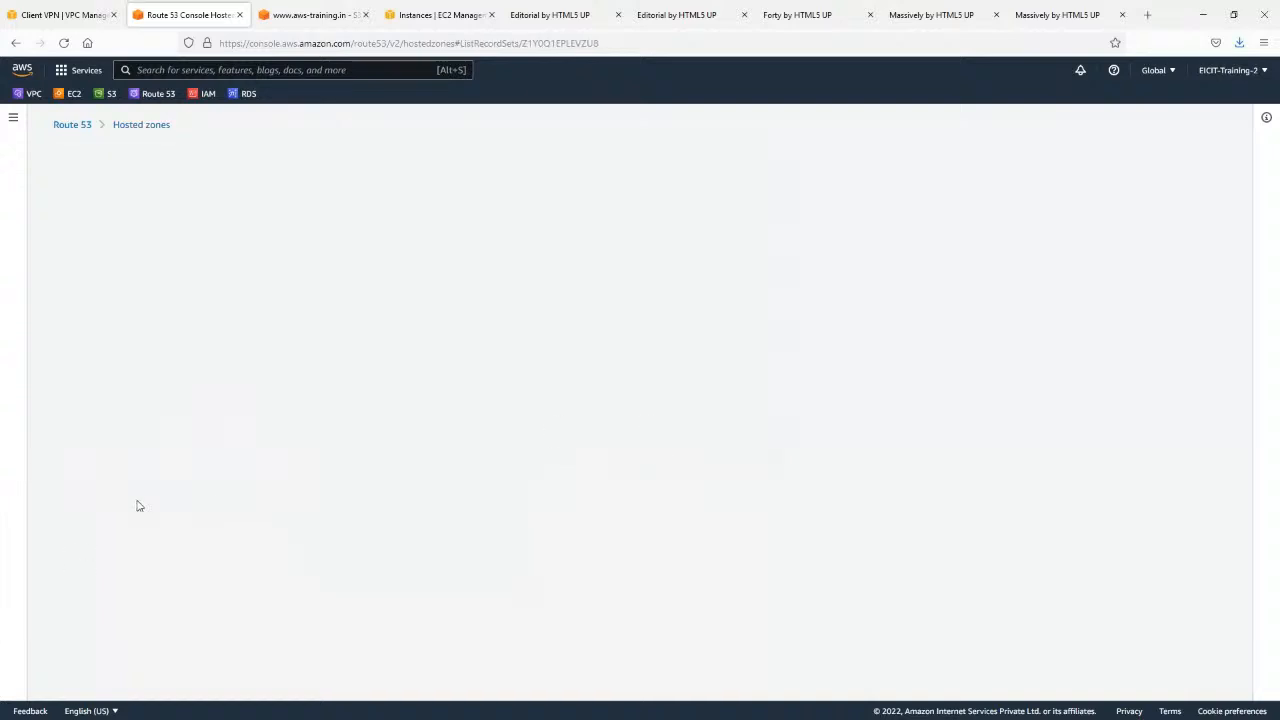
Compare the S3 website alias, the www record and the weighted w1 records by name, routing policy and target.
scroll(131, 423, down, 2)
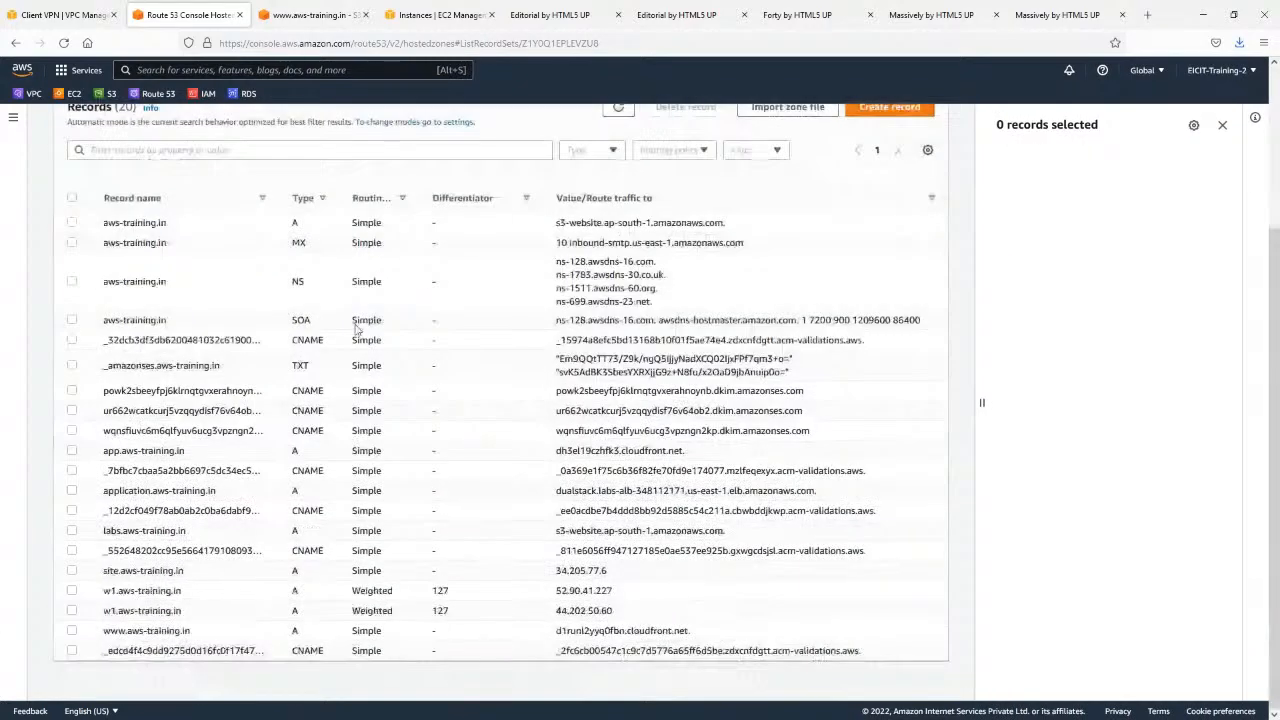
triple_click(568, 223)
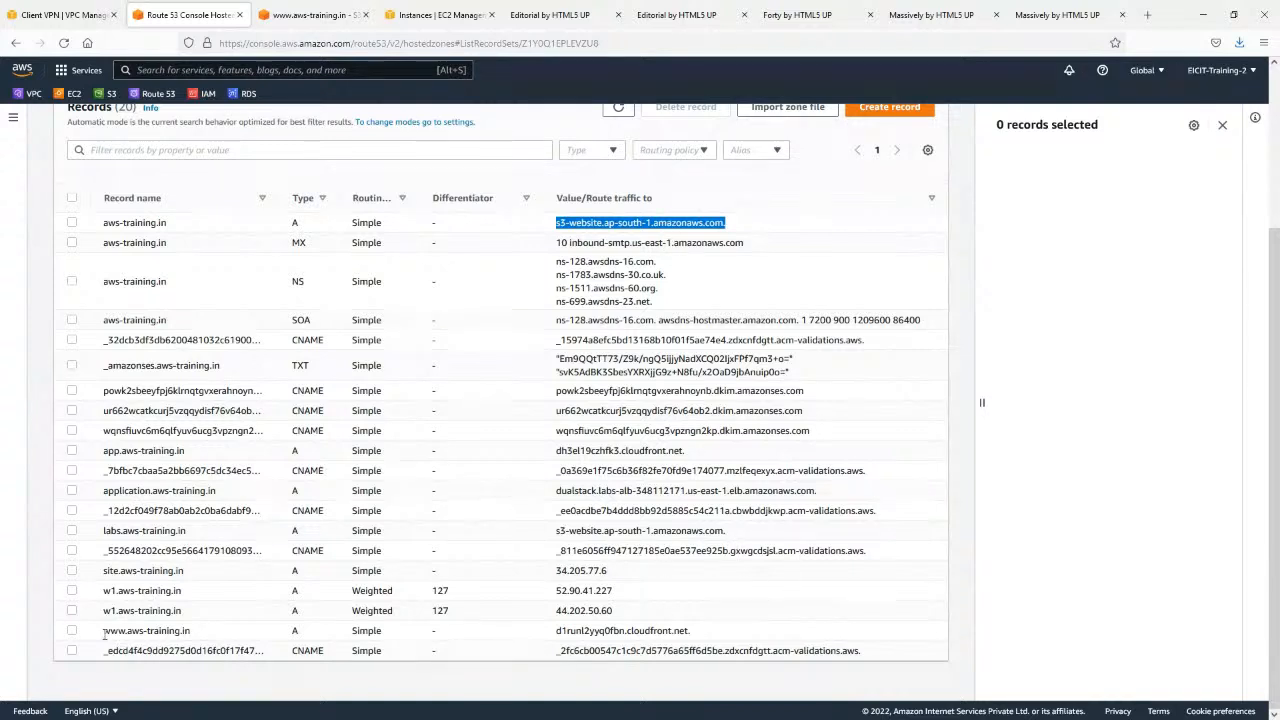
drag(101, 632, 220, 640)
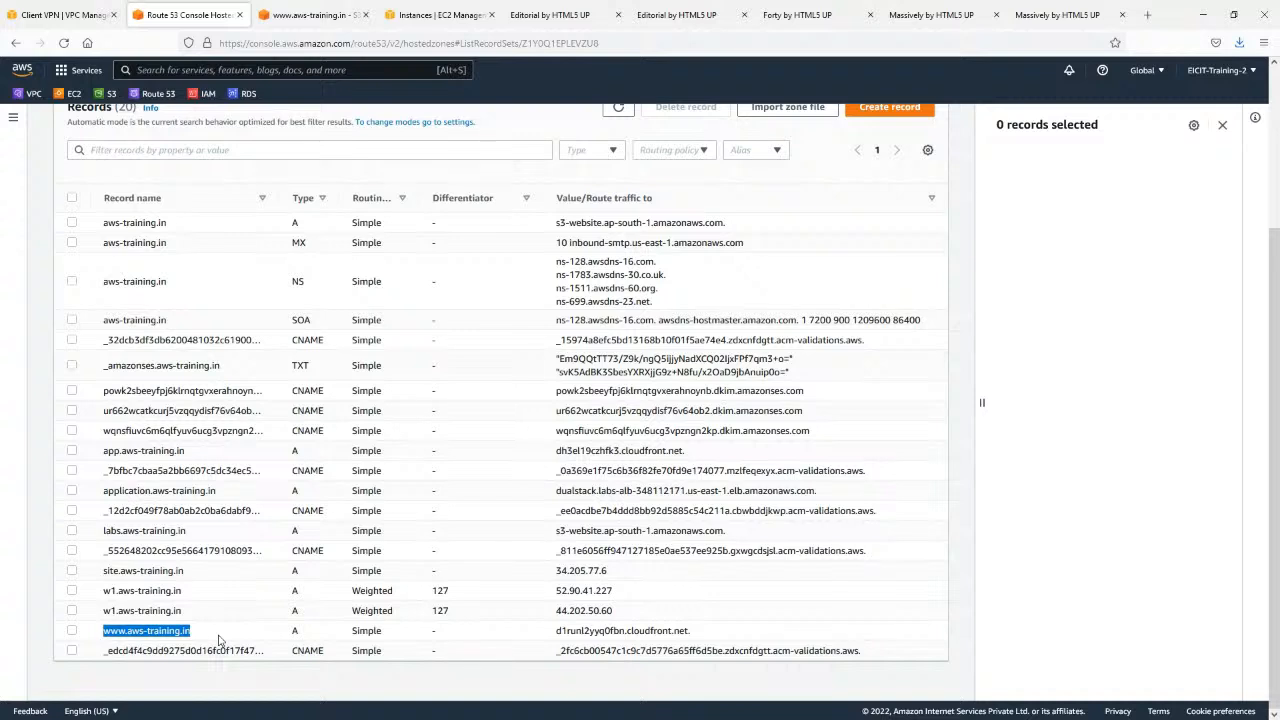
double_click(368, 630)
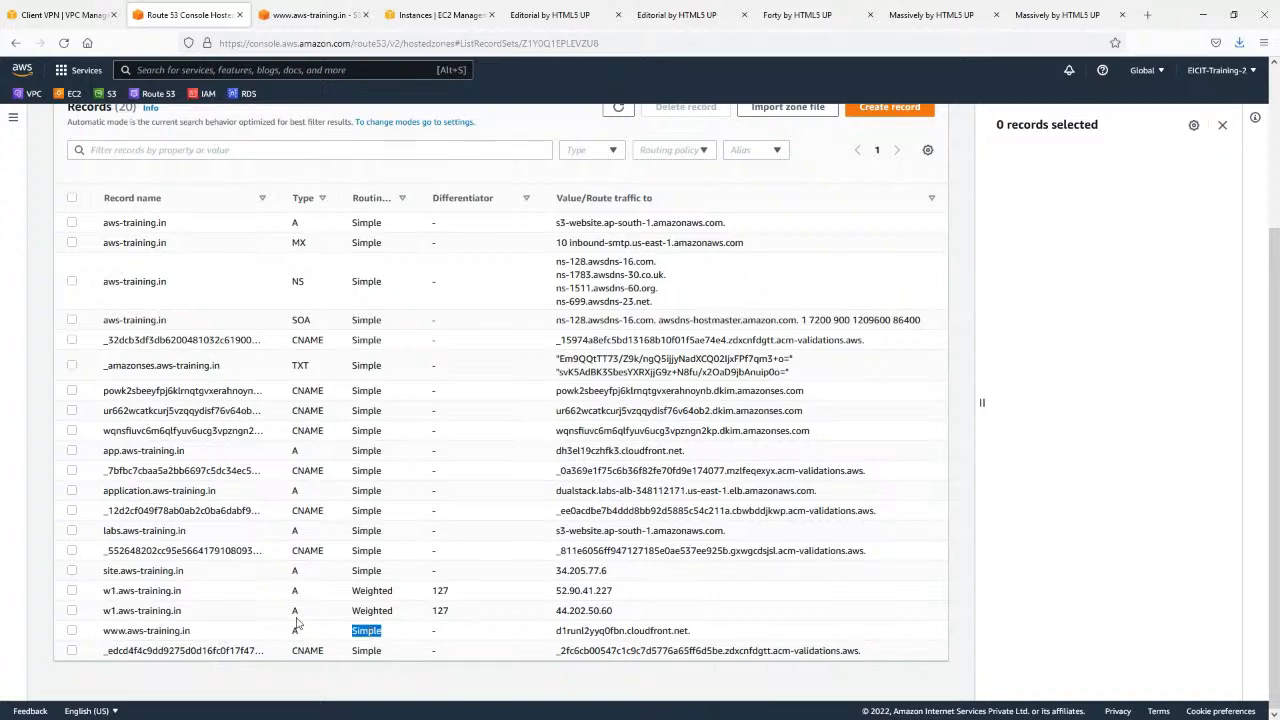
double_click(372, 610)
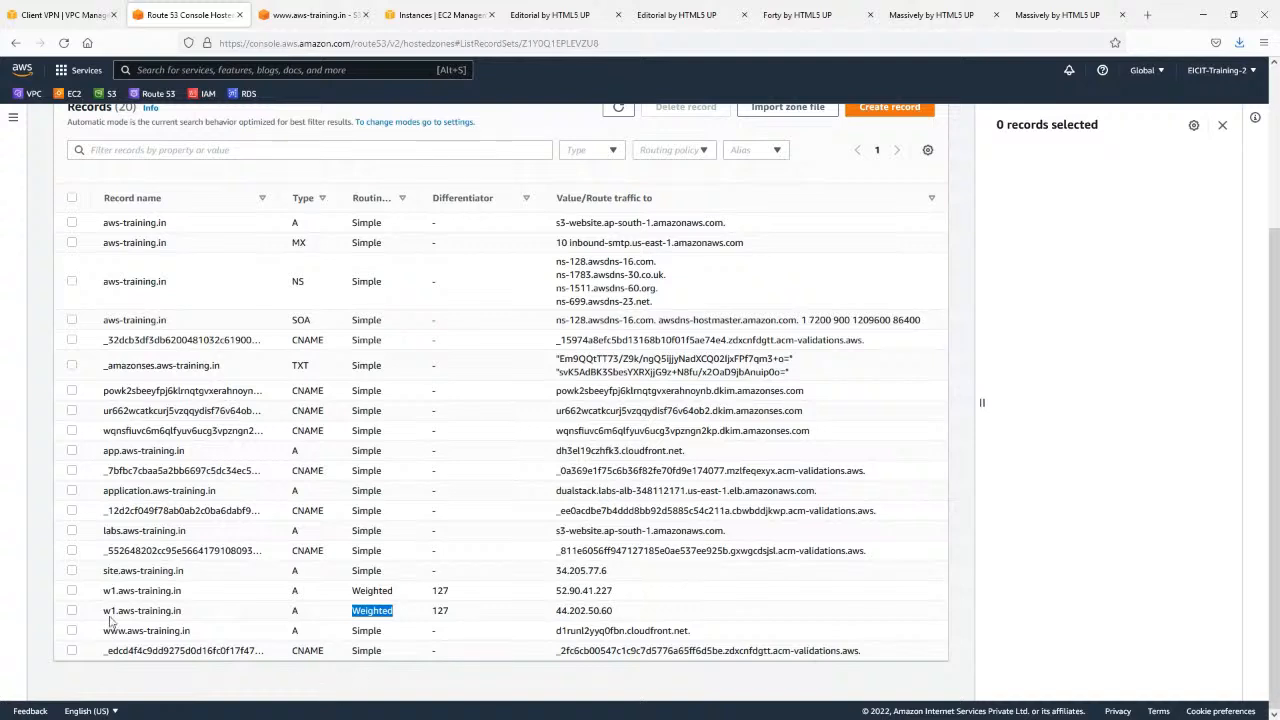
drag(110, 630, 208, 632)
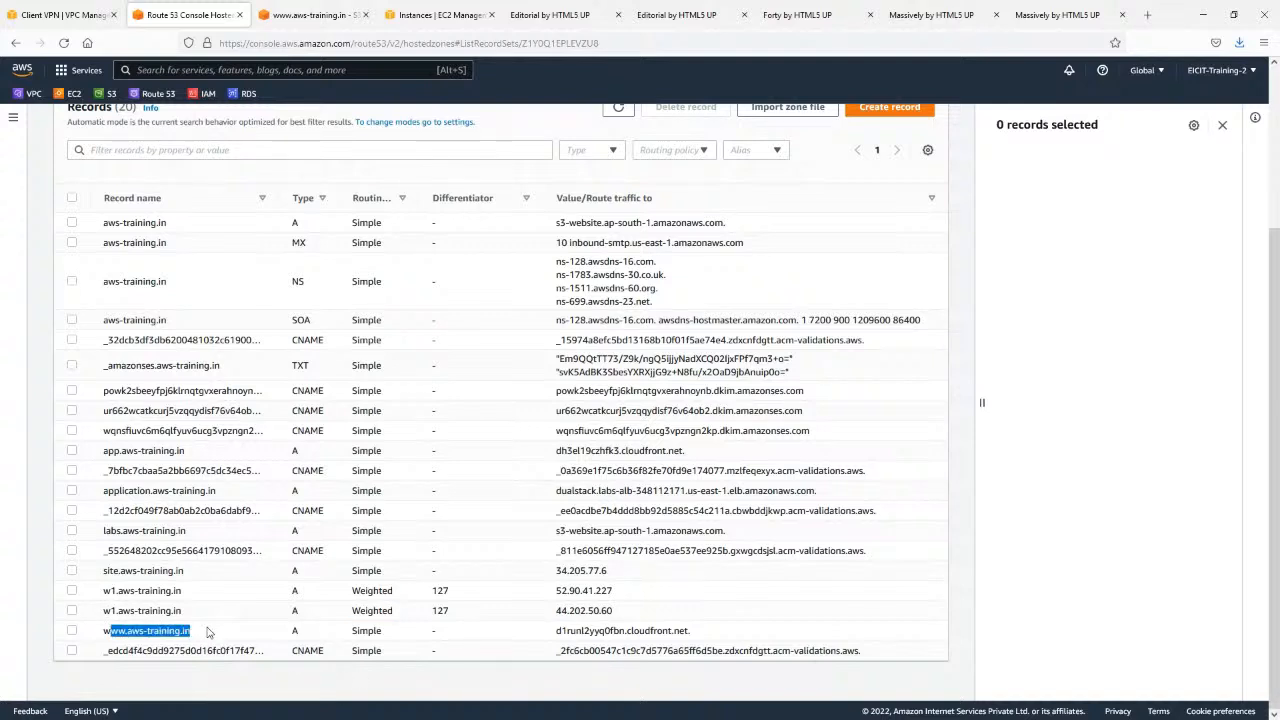
drag(392, 630, 88, 640)
scroll(240, 600, up, 2)
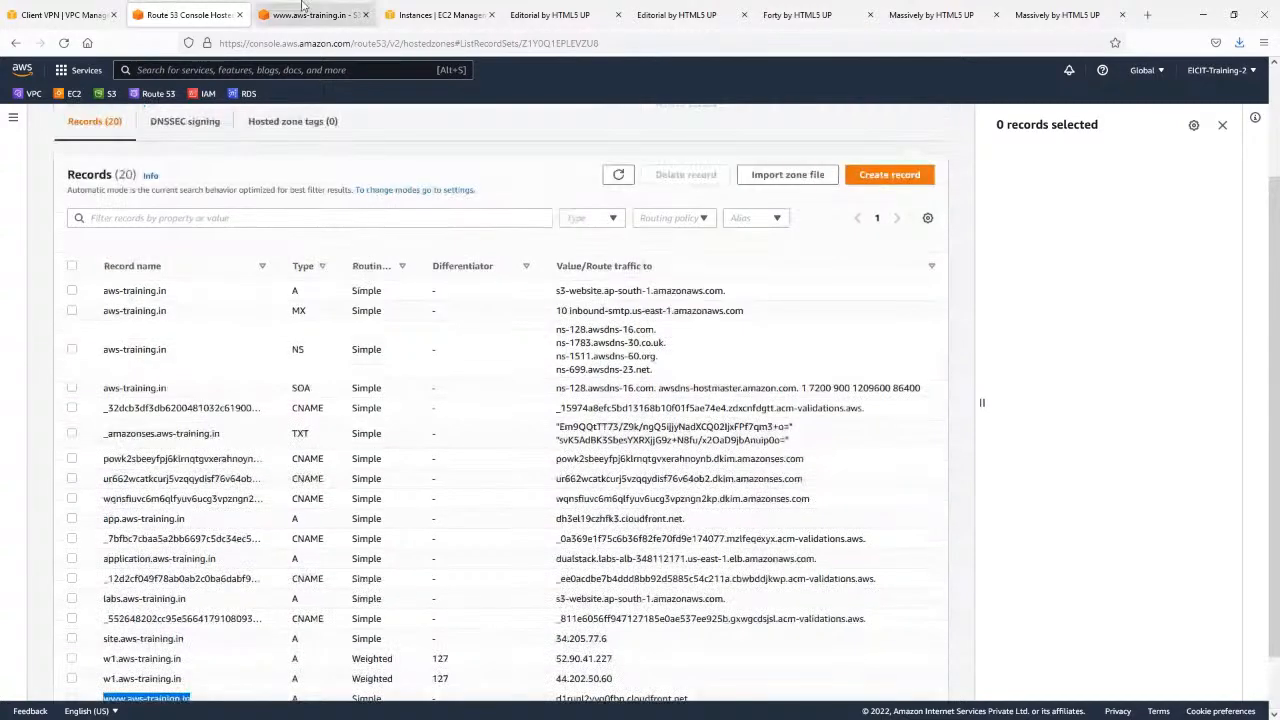
Open the site.aws-training.in bucket in the S3 console to check its contents and return to the Route 53 records.
click(310, 14)
click(15, 42)
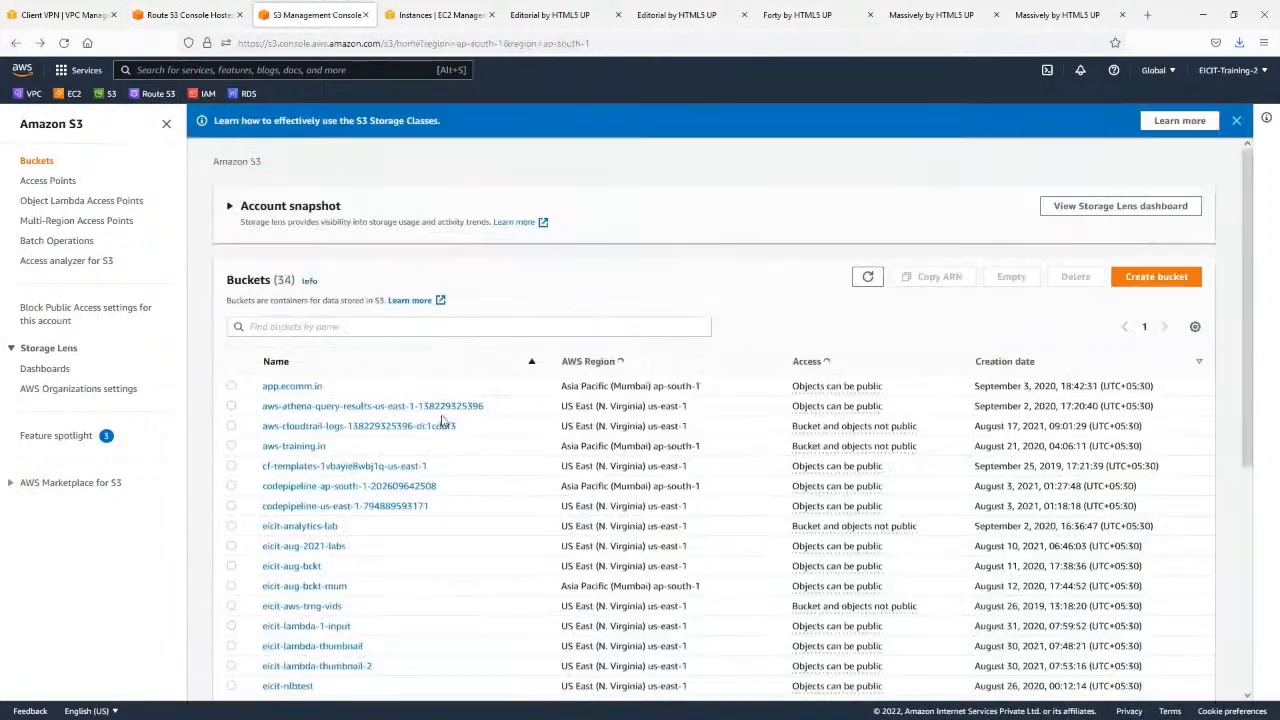
scroll(360, 580, down, 6)
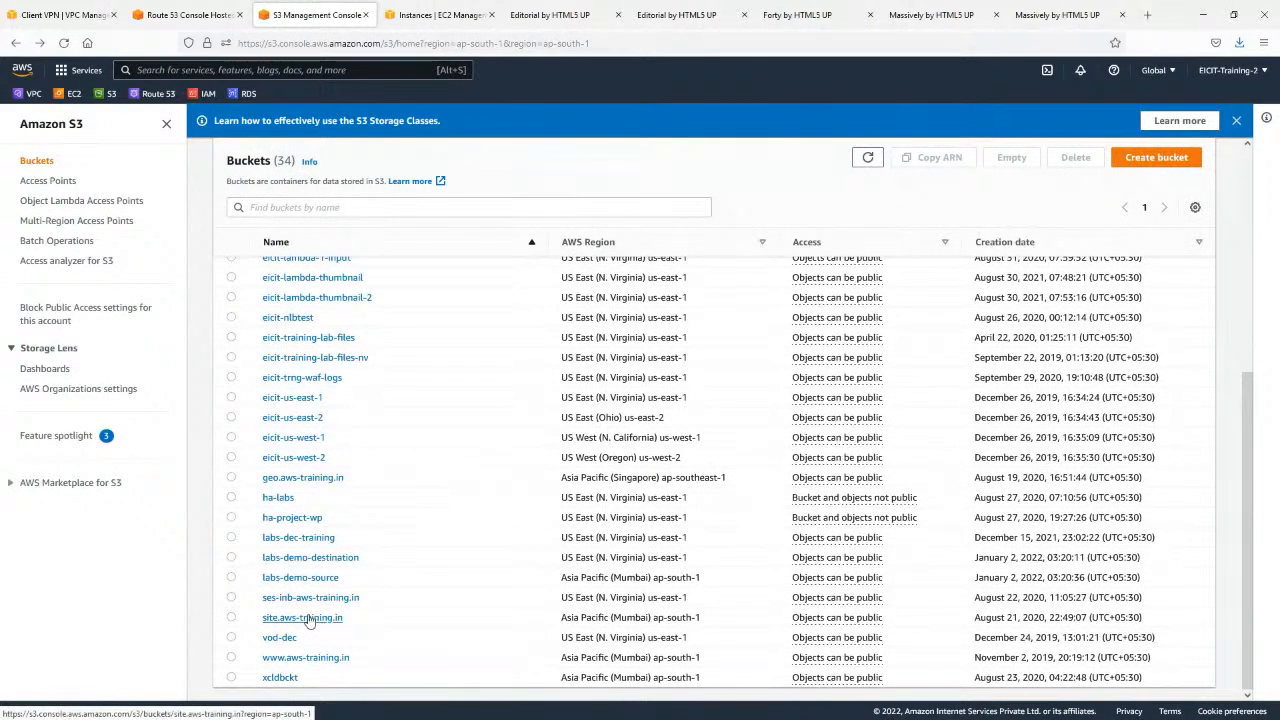
click(303, 619)
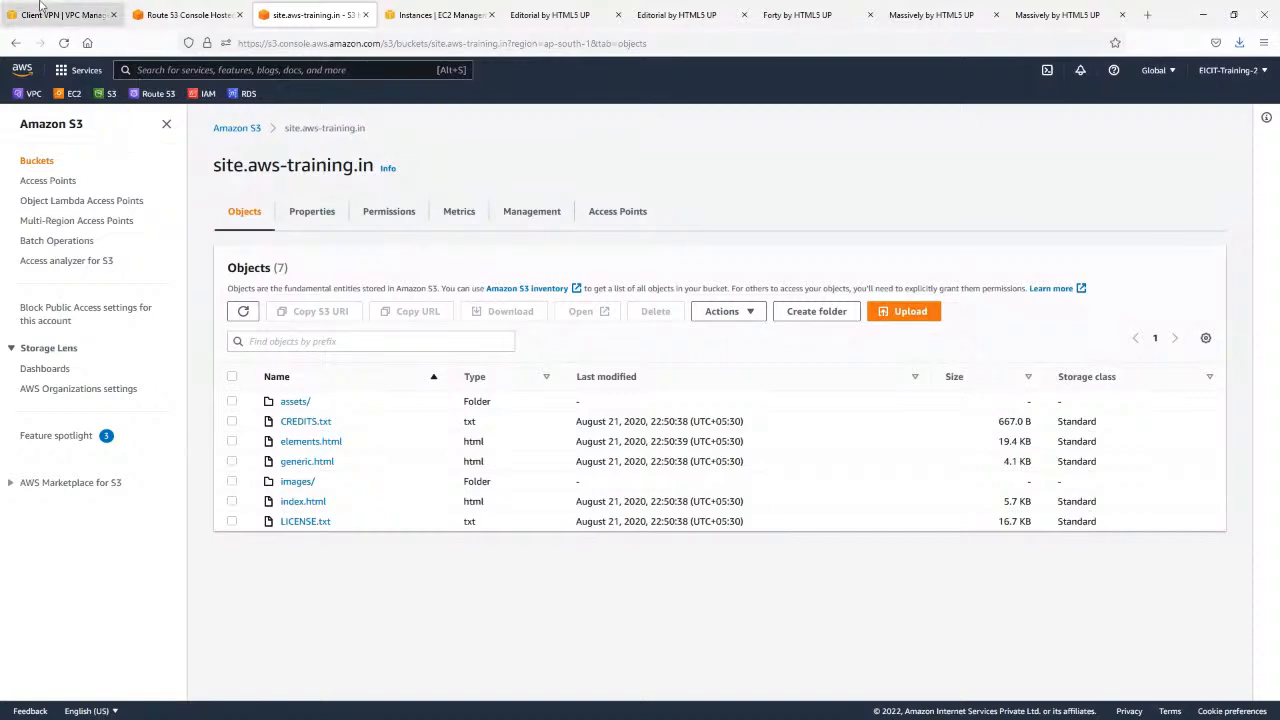
click(70, 14)
click(160, 8)
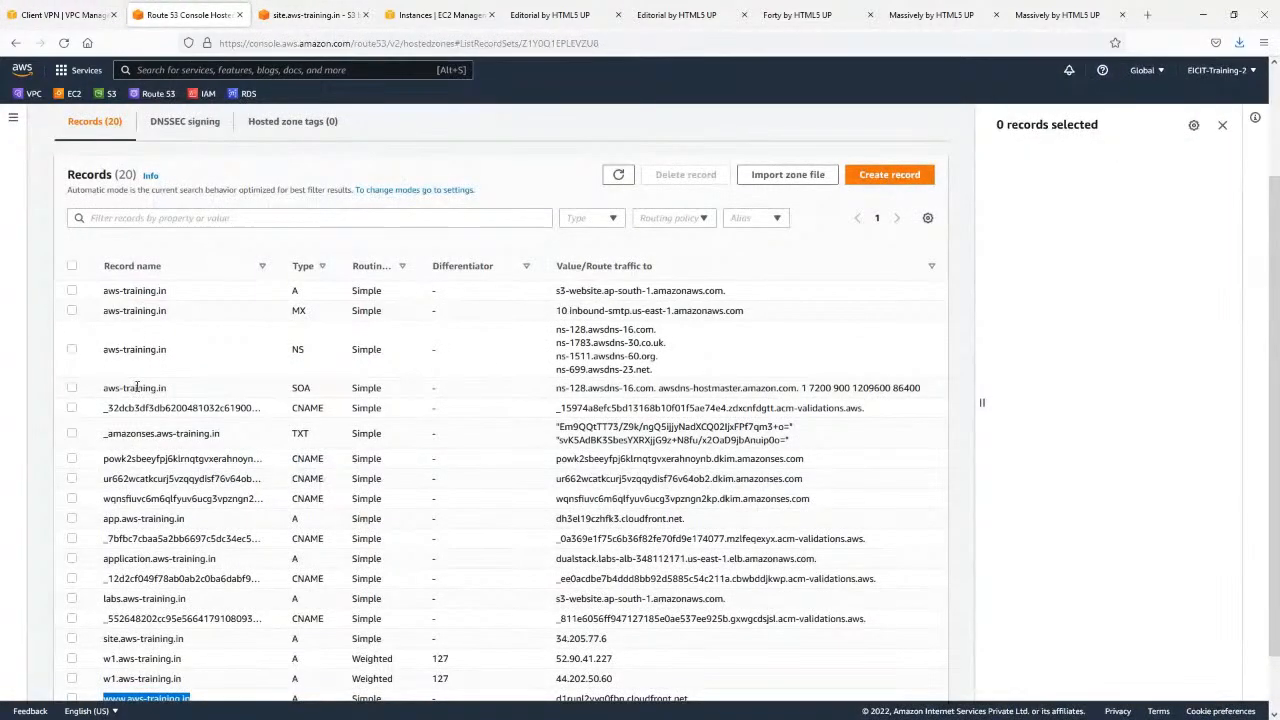
Edit the site.aws-training.in A record and make it an alias to an S3 website endpoint.
scroll(194, 606, down, 1)
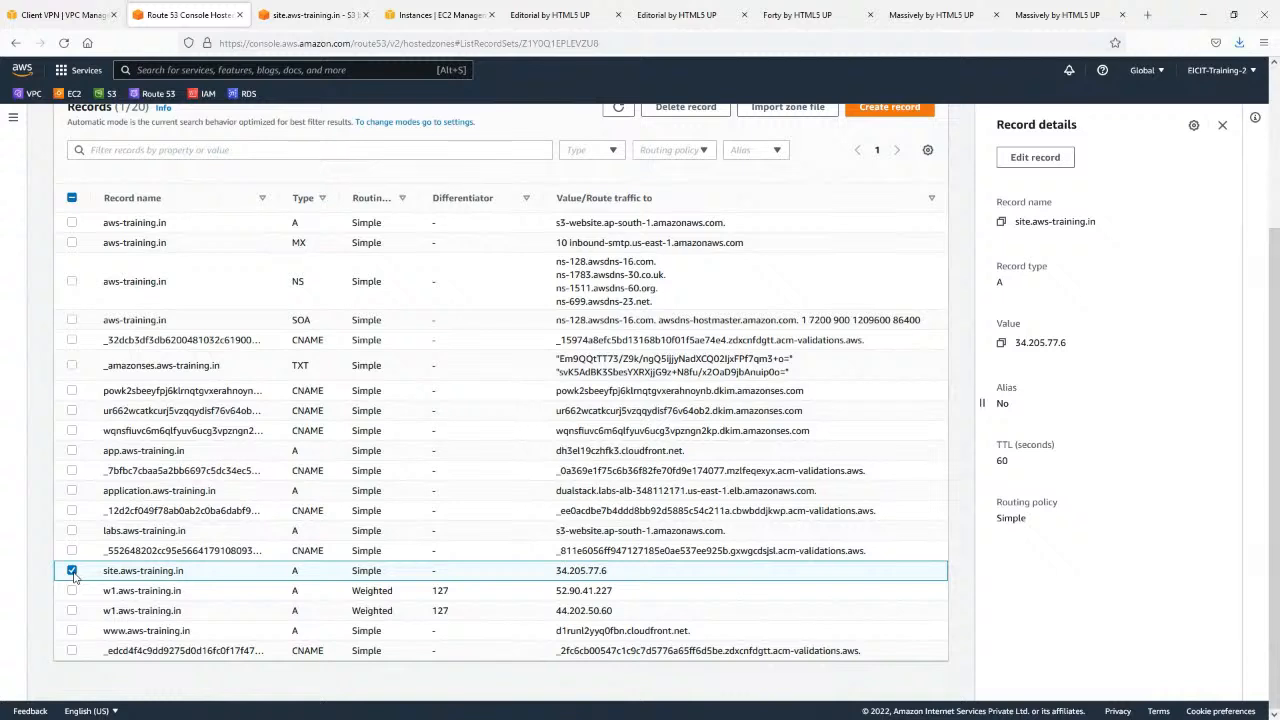
click(1050, 160)
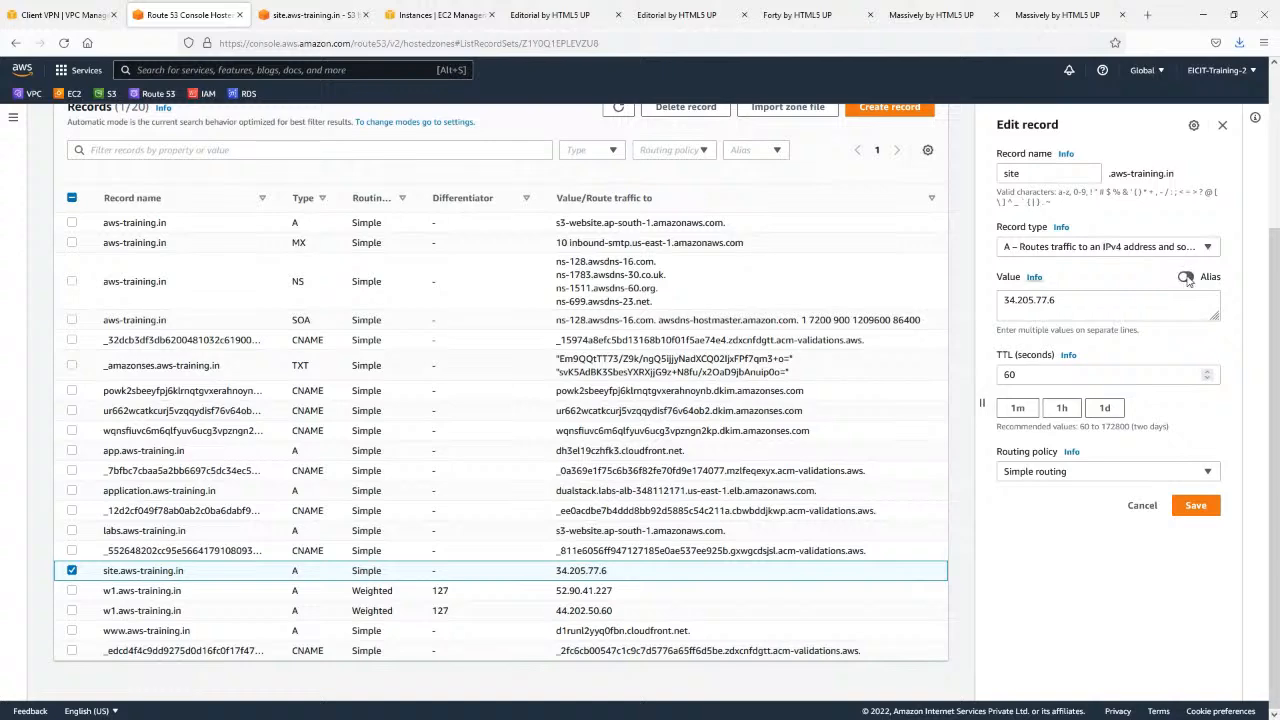
click(1186, 277)
click(1098, 301)
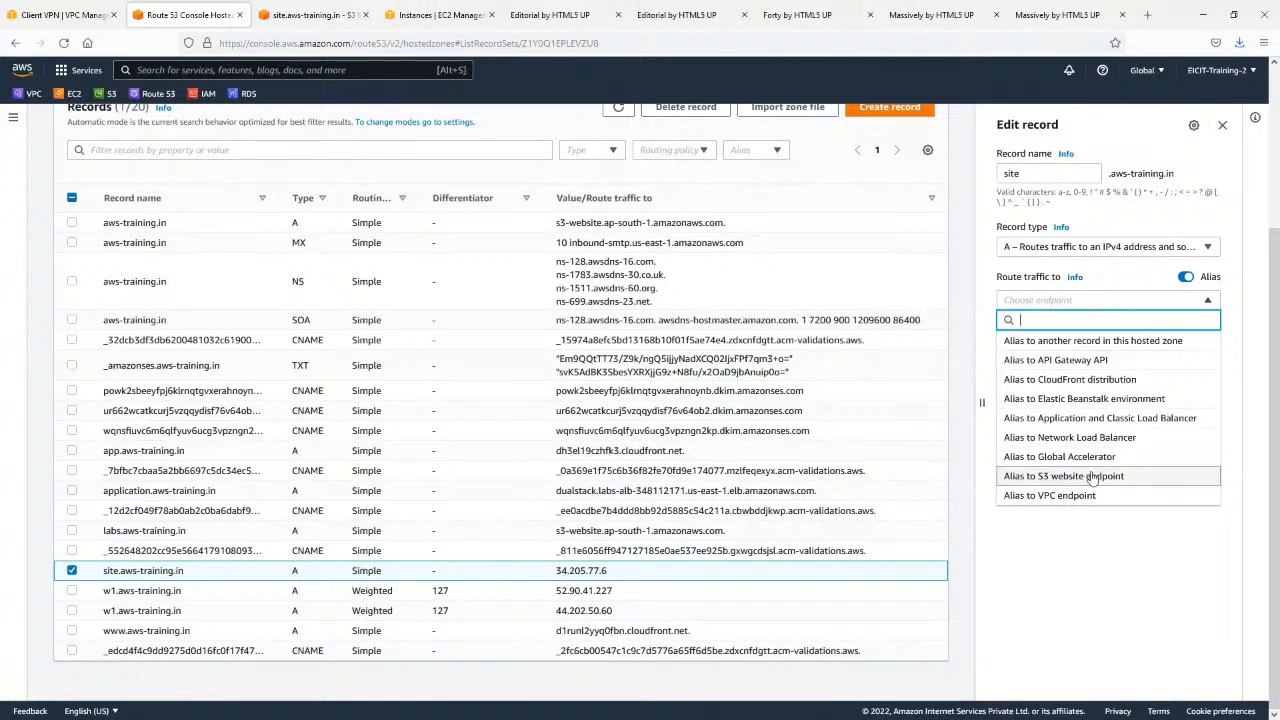
click(1092, 477)
Look up the AWS Region of the site.aws-training.in bucket in the S3 bucket list and return to the record form.
click(1068, 323)
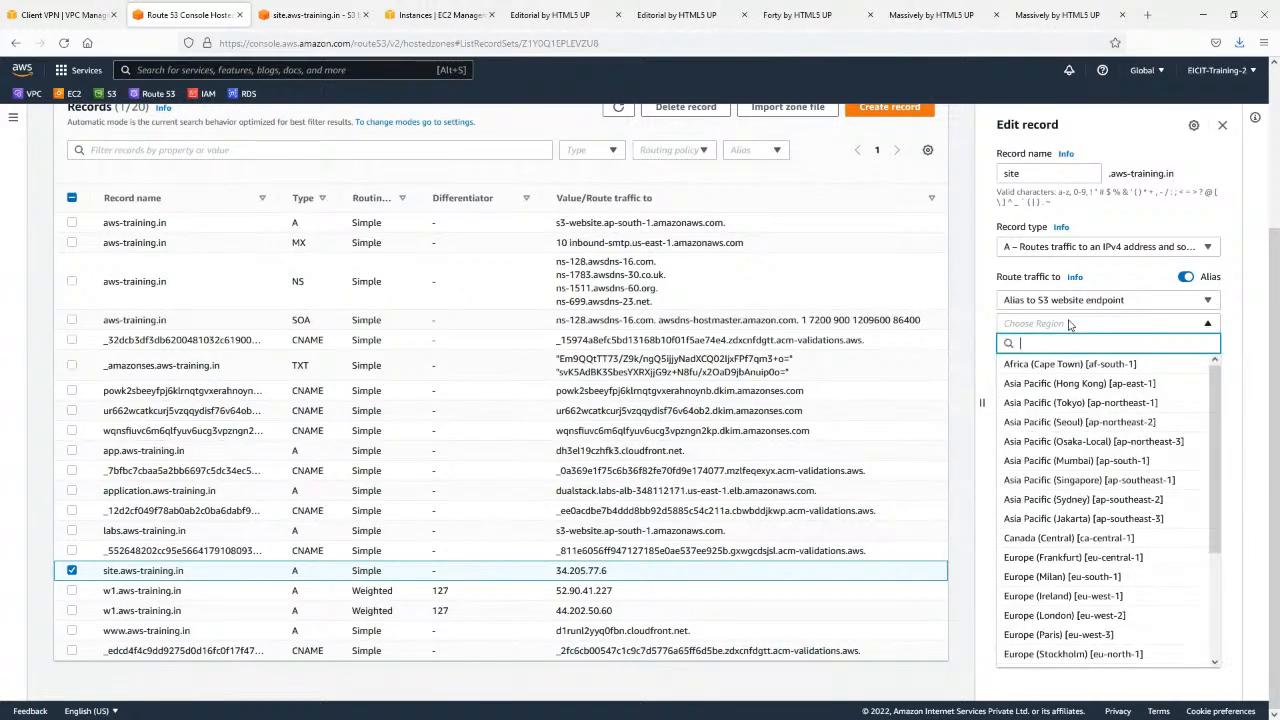
click(305, 14)
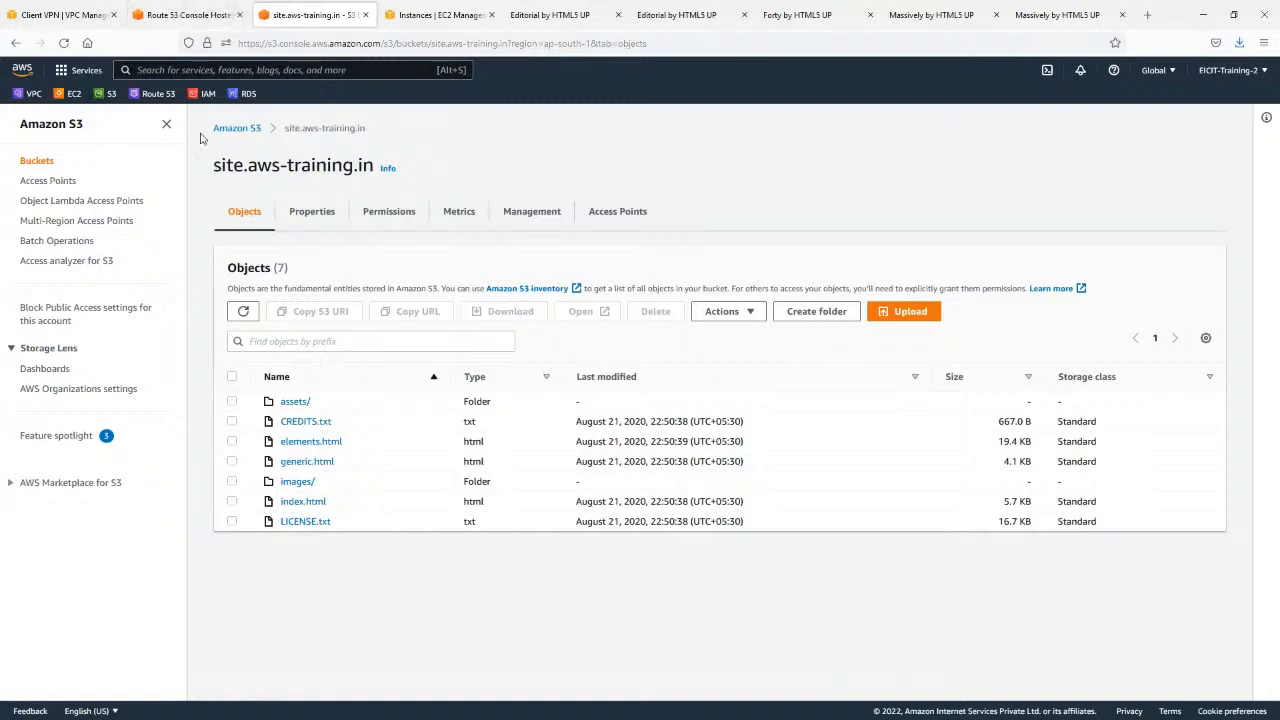
click(17, 44)
scroll(487, 498, down, 5)
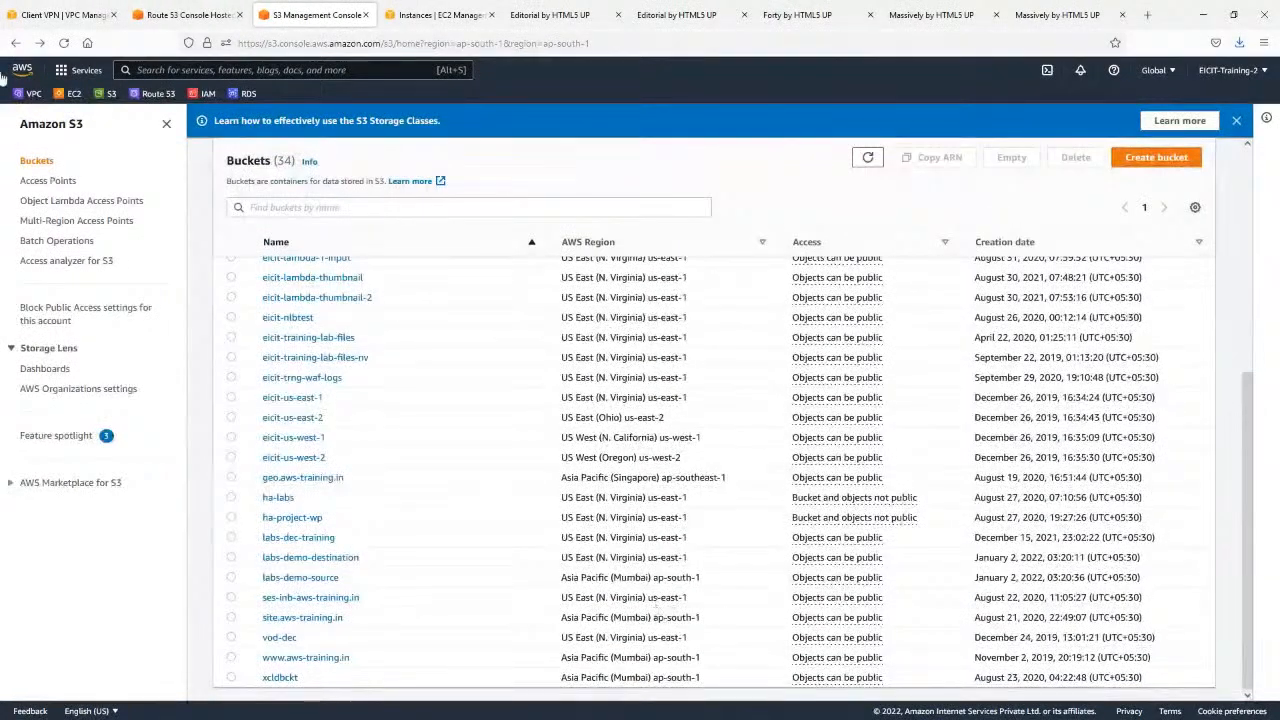
triple_click(640, 620)
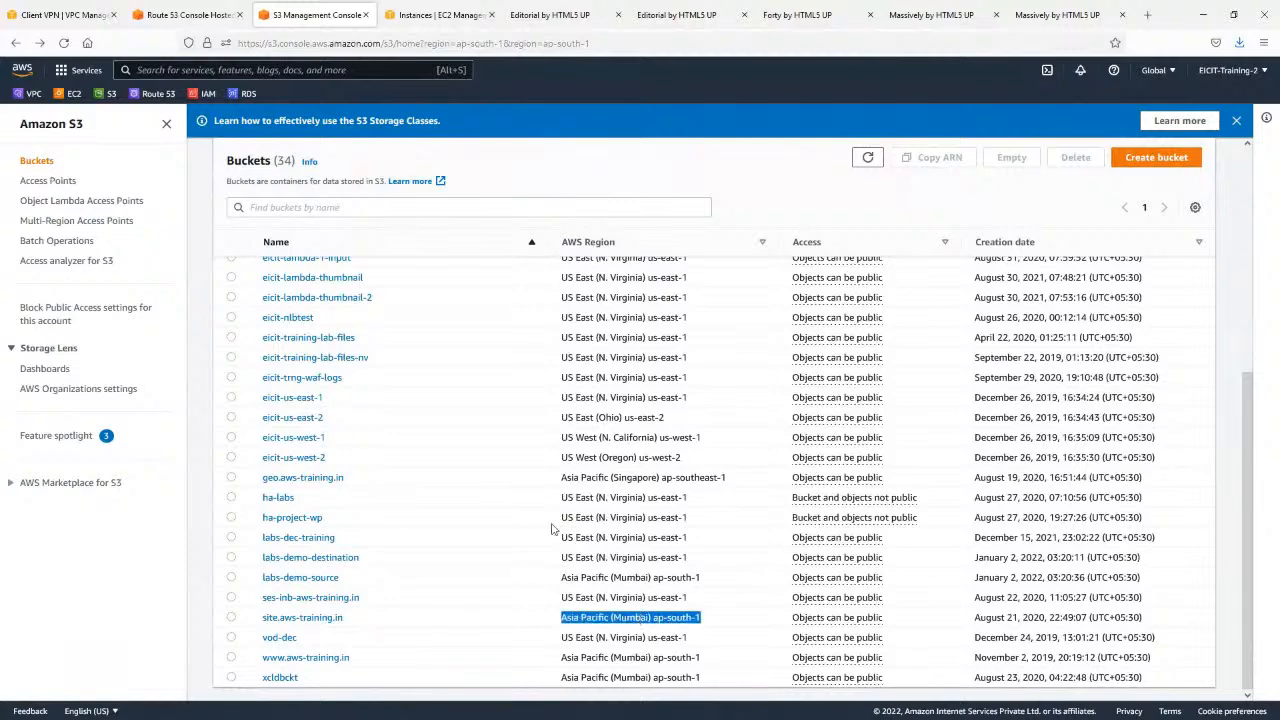
key(ctrl+shift+Tab)
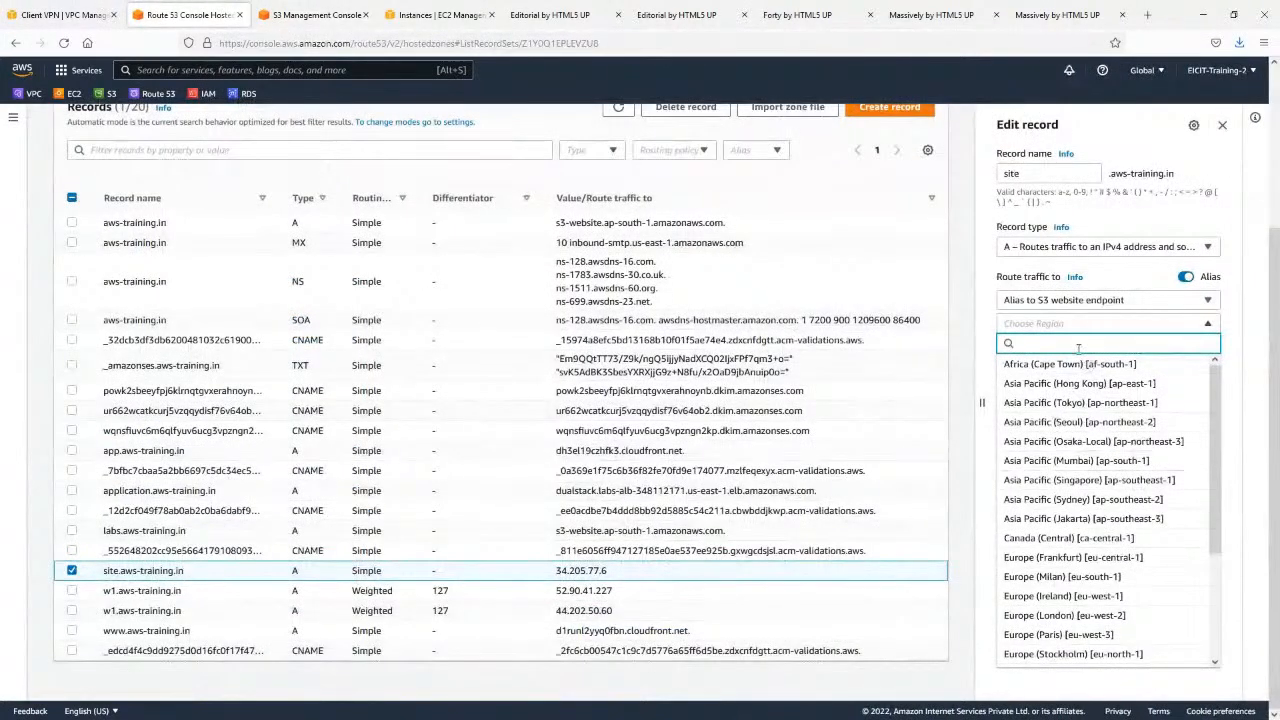
Set the alias Region to Asia Pacific (Mumbai) with endpoint s3-website.ap-south-1.amazonaws.com and save the site record.
text(mum)
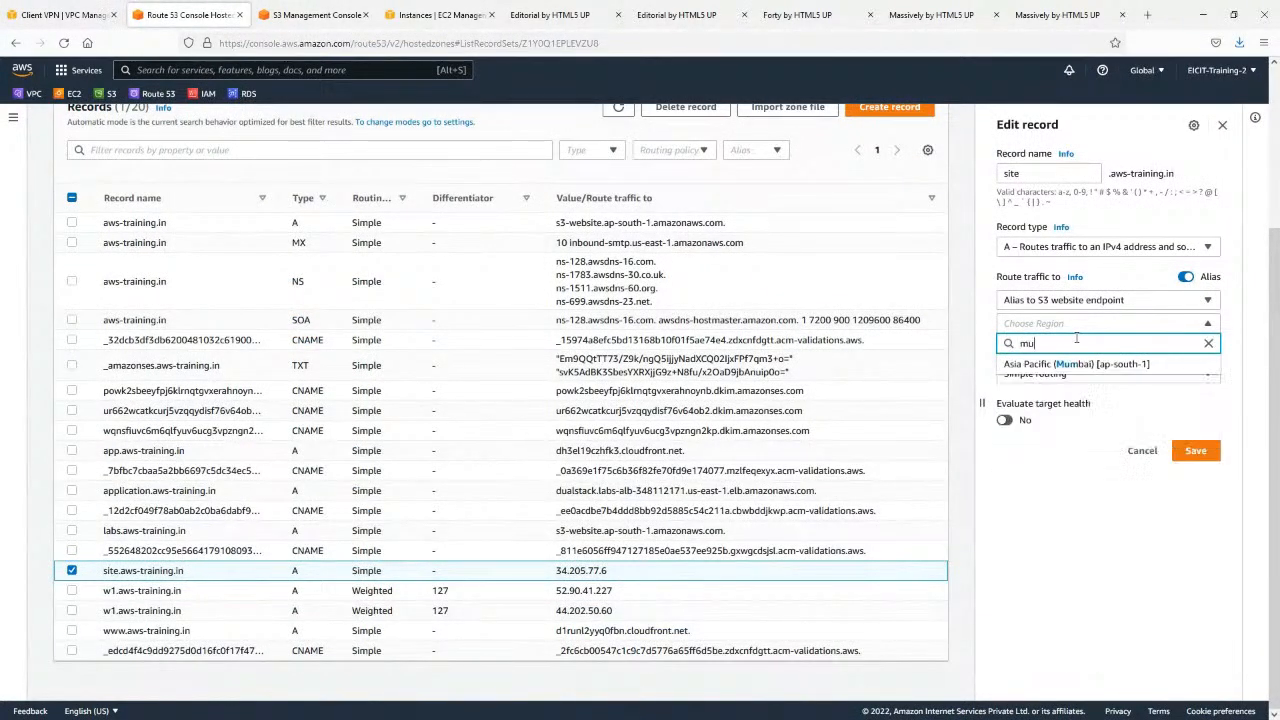
click(1075, 365)
click(1072, 346)
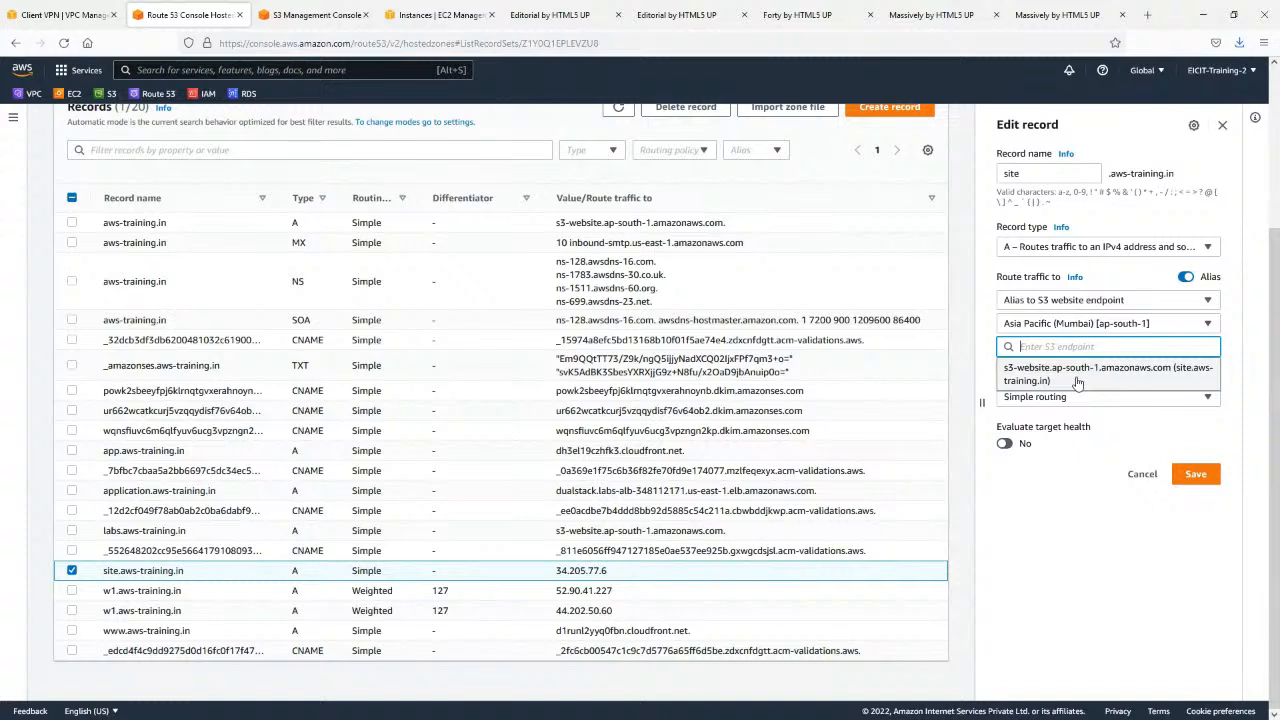
click(1077, 375)
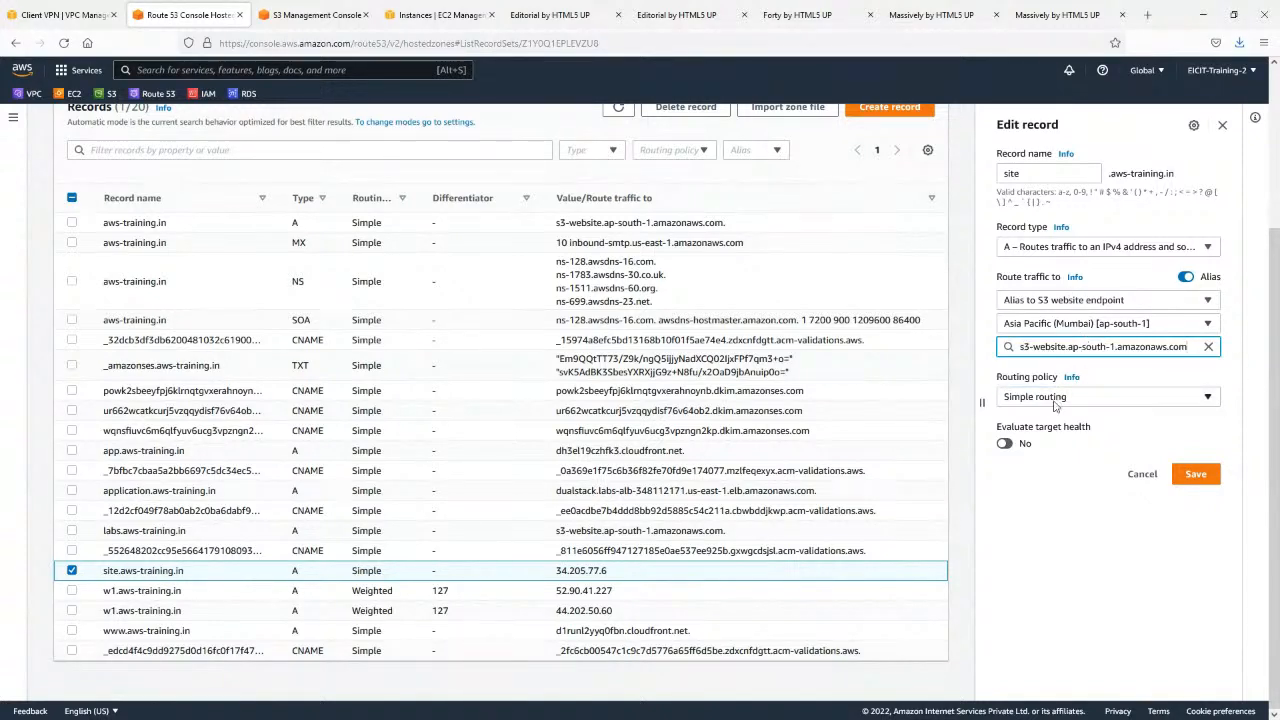
click(1195, 474)
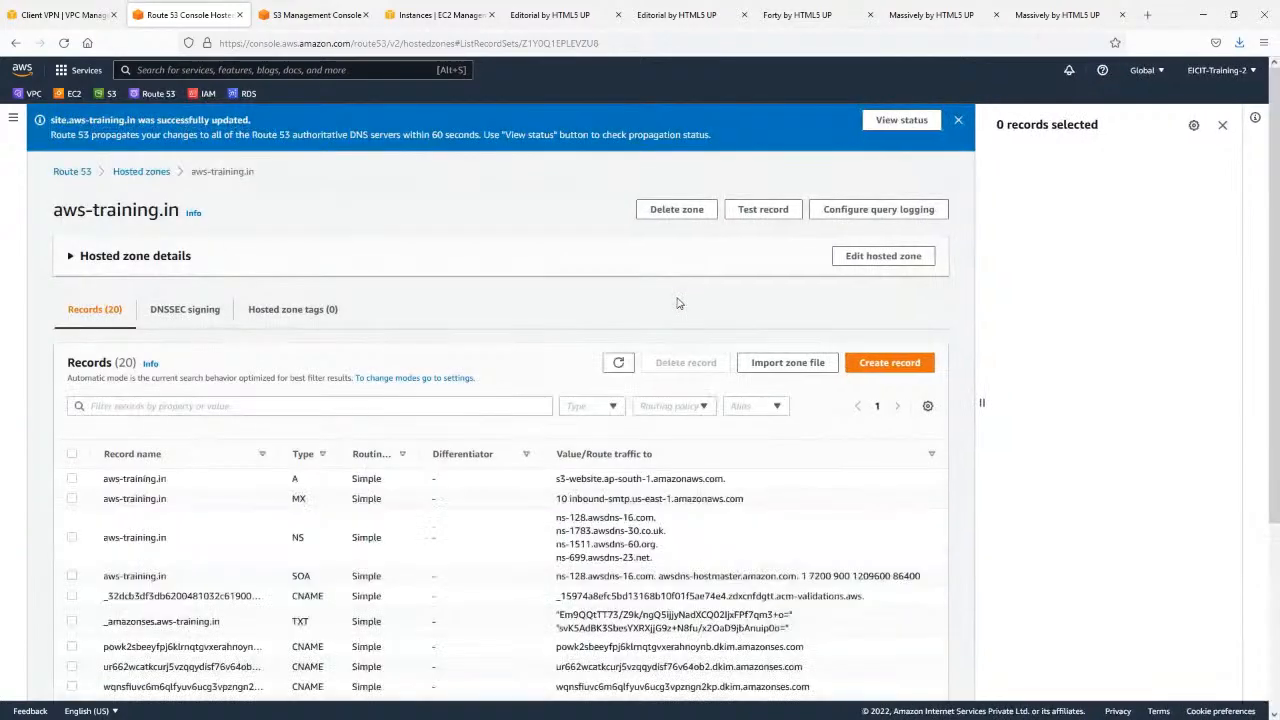
Copy the name site.aws-training.in from the record list and load it in a new browser tab.
scroll(165, 458, down, 3)
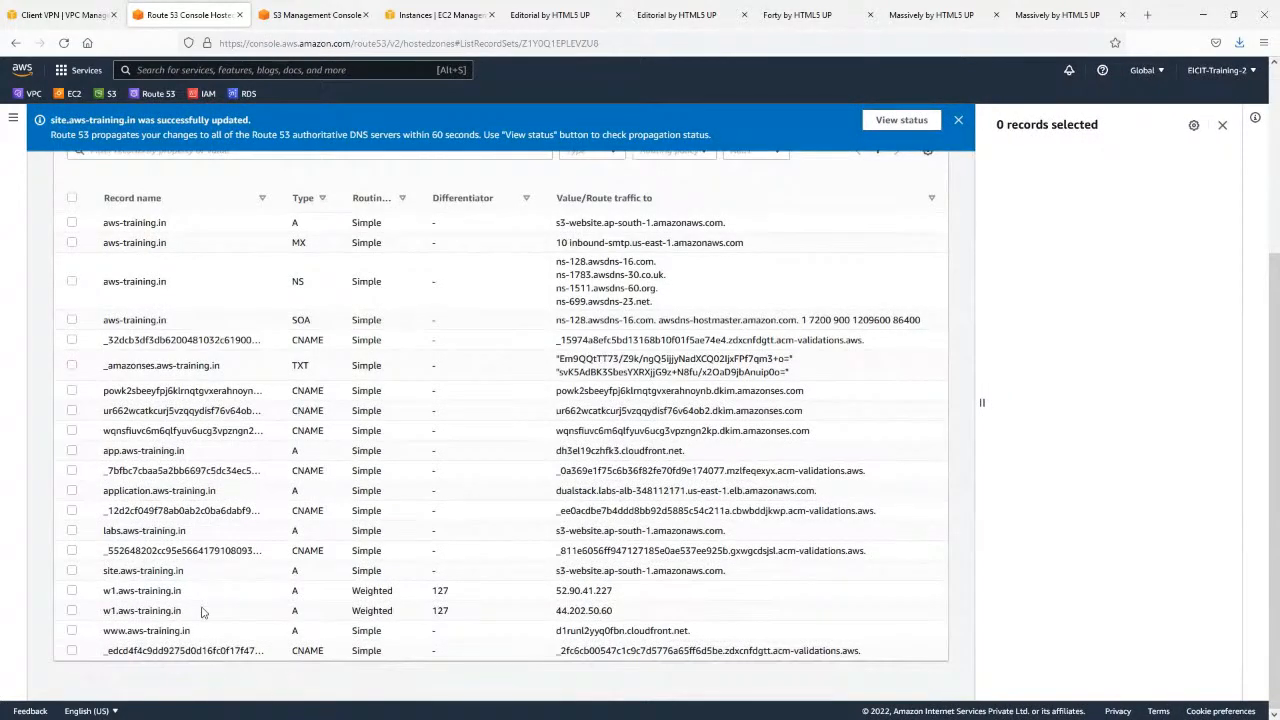
drag(186, 572, 103, 578)
click(168, 573)
drag(191, 579, 106, 576)
key(ctrl+c)
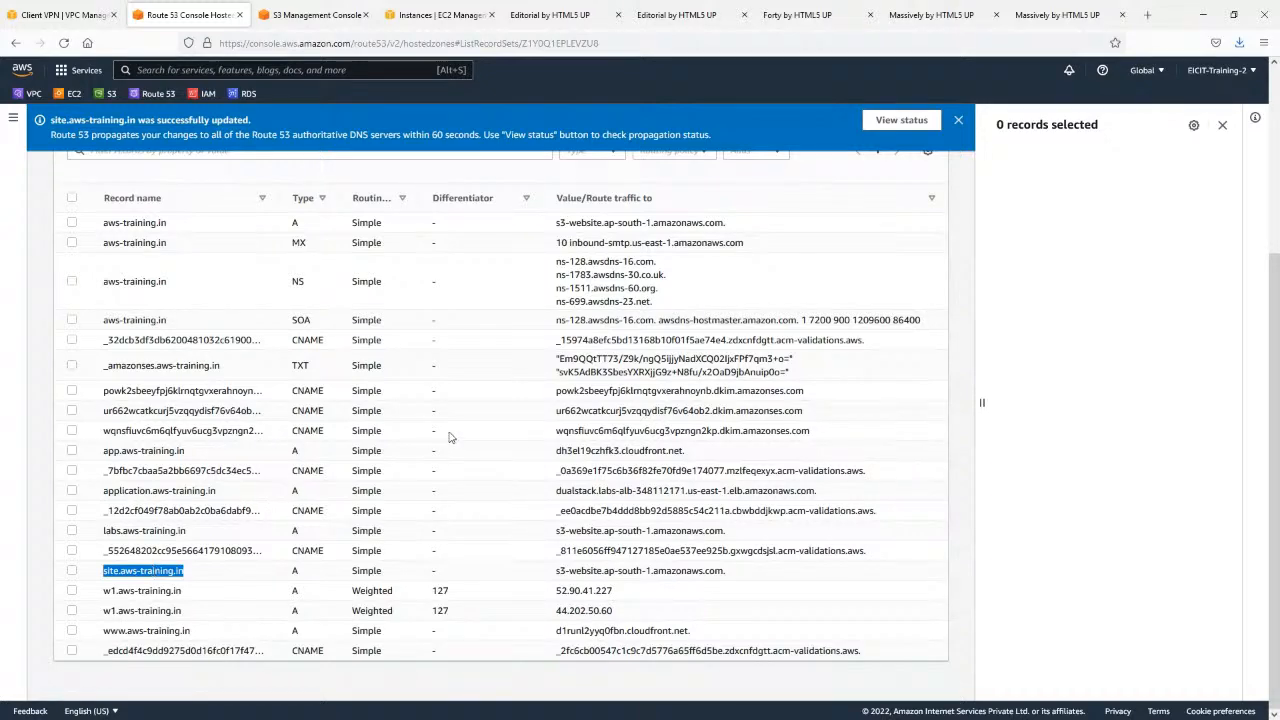
click(1147, 15)
key(ctrl+v)
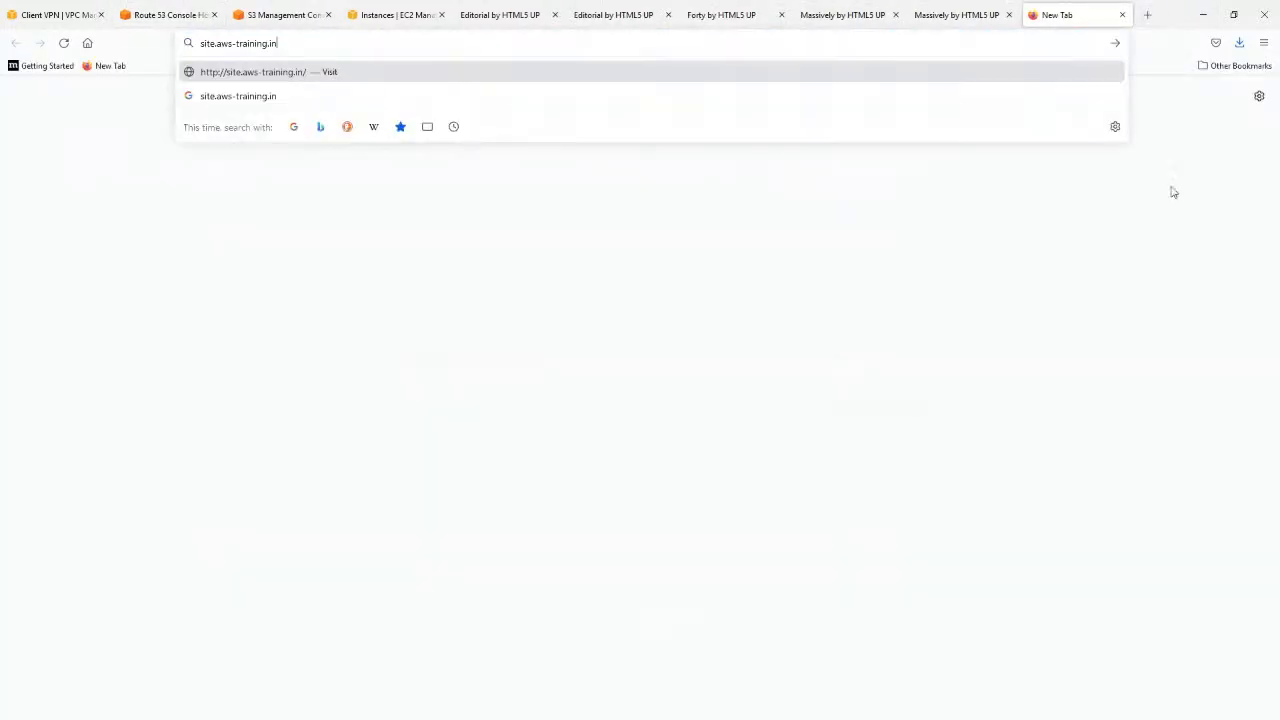
key(Return)
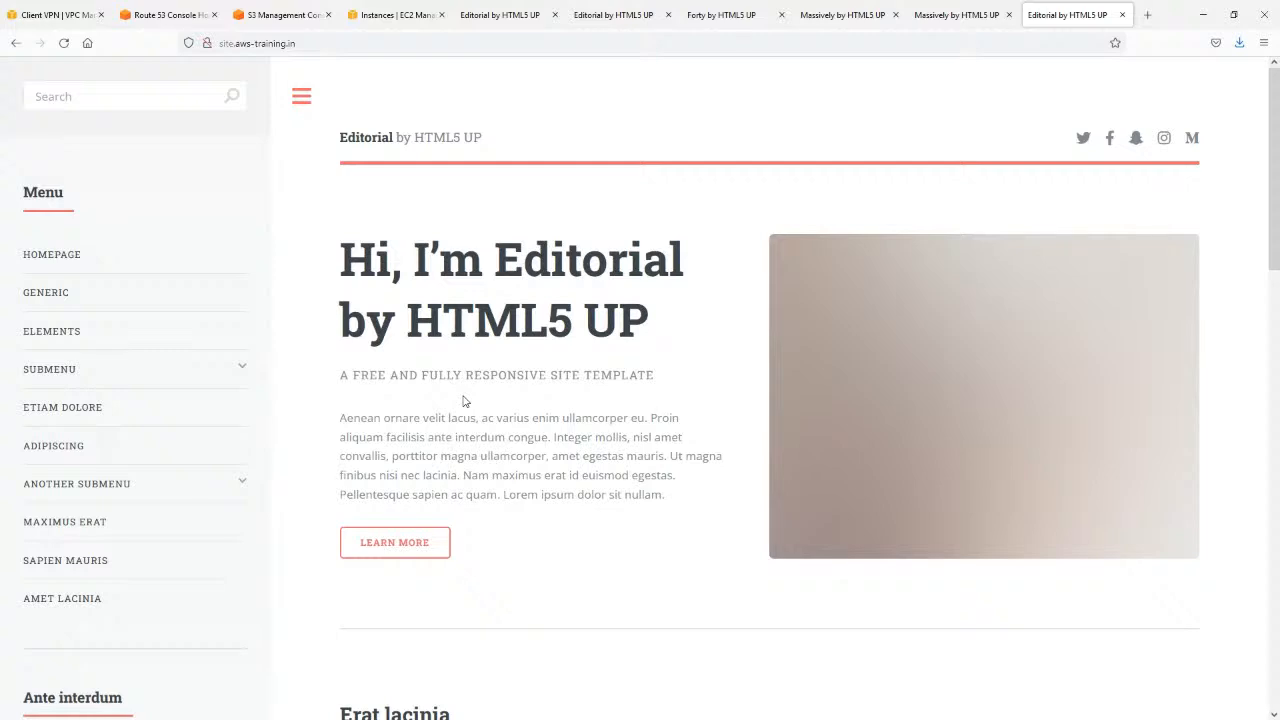
Reload site.aws-training.in and look through the page it serves.
key(F5)
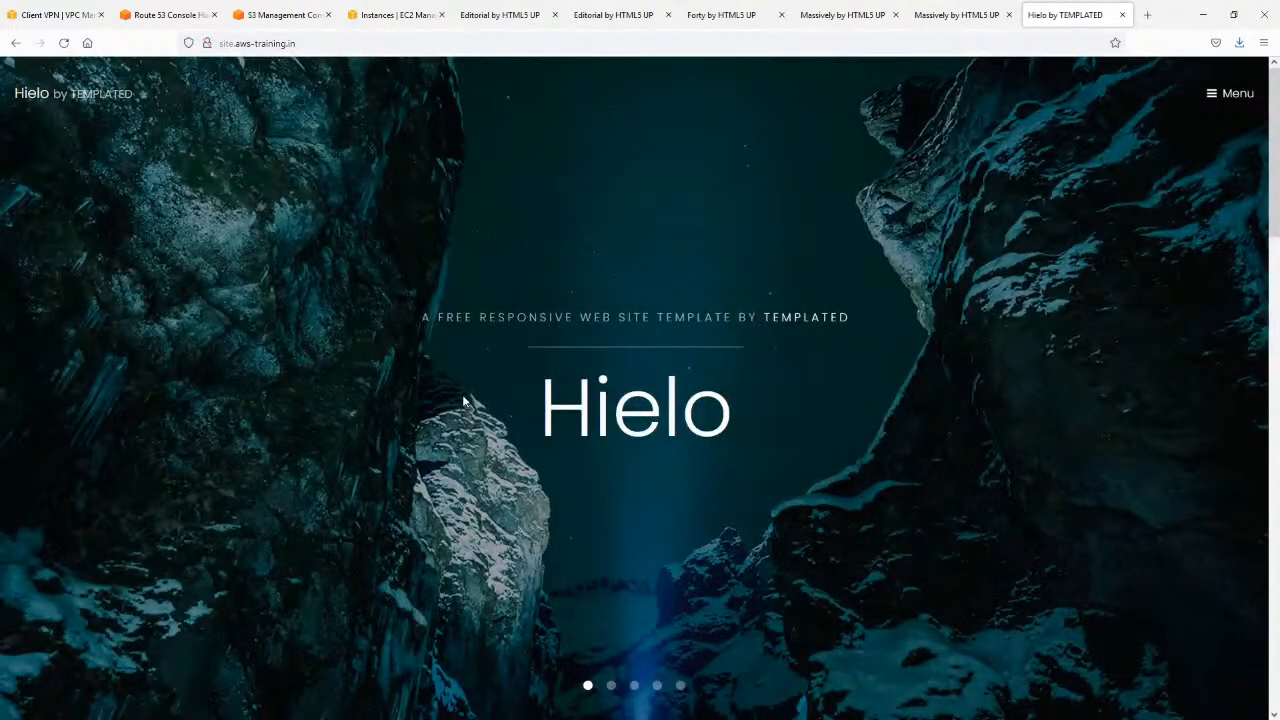
scroll(461, 382, down, 8)
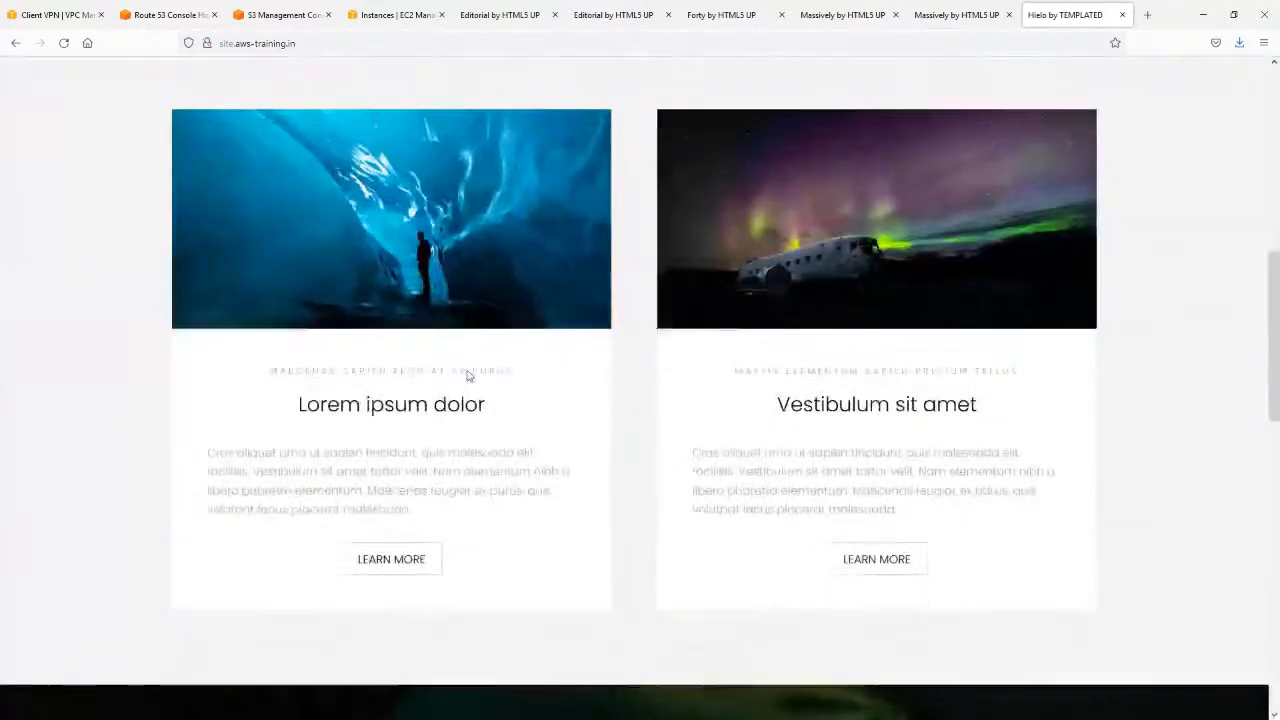
scroll(458, 280, up, 8)
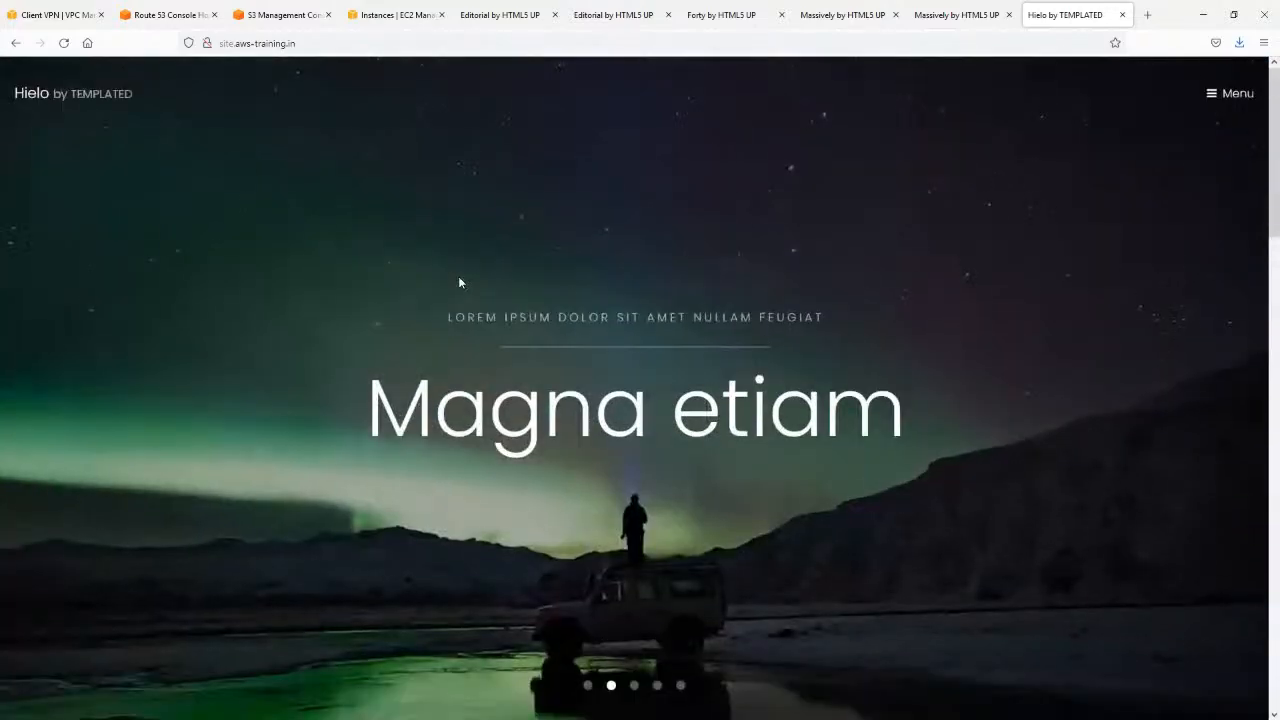
scroll(459, 280, down, 10)
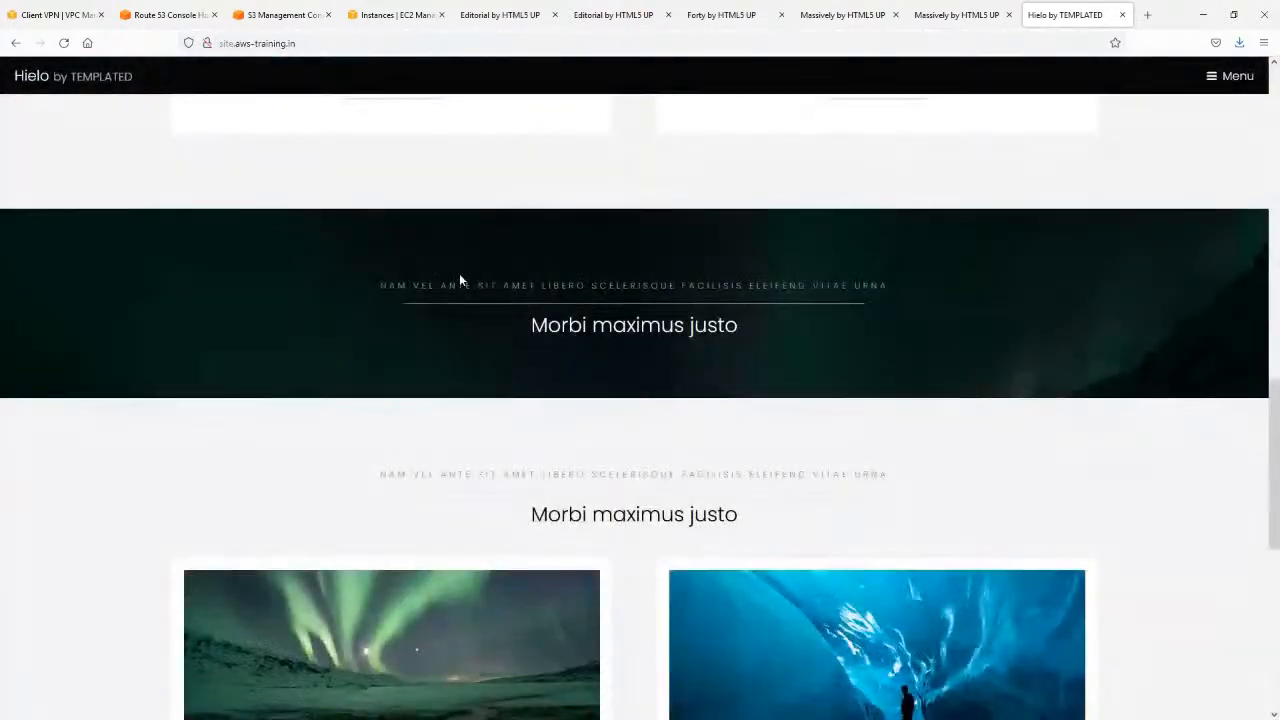
scroll(461, 280, down, 5)
scroll(461, 280, up, 15)
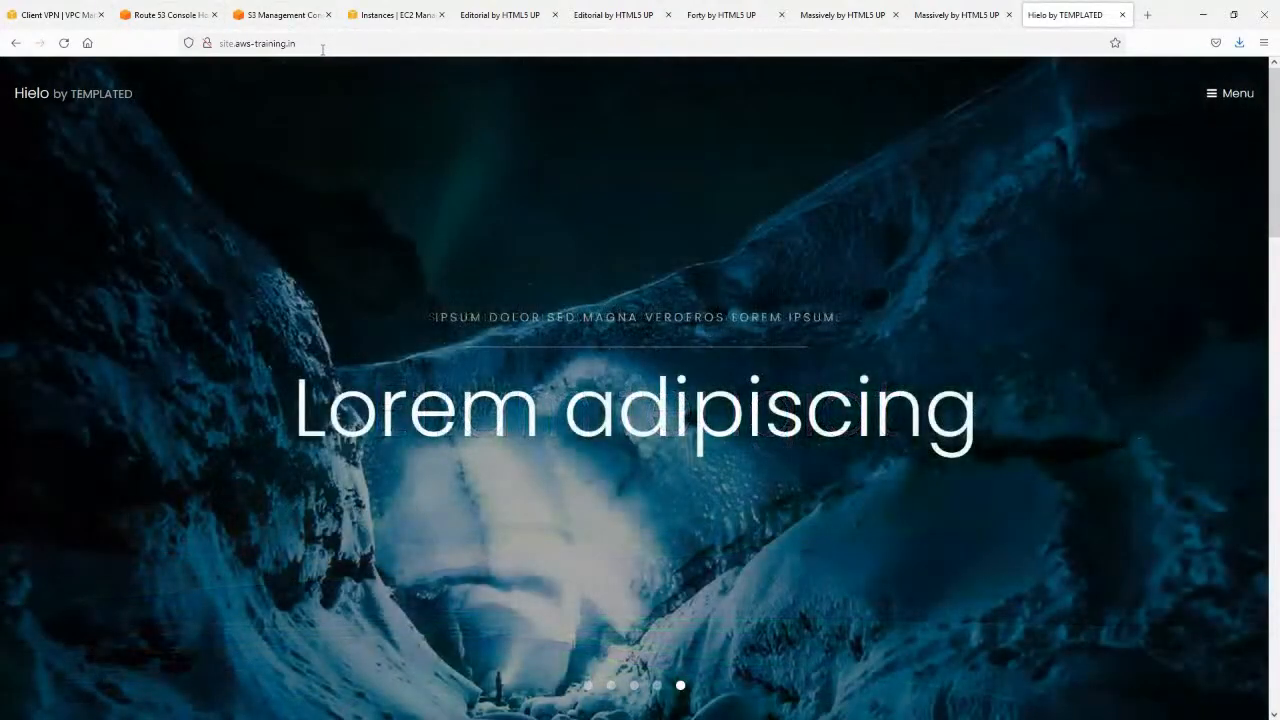
drag(234, 43, 213, 44)
text(ww)
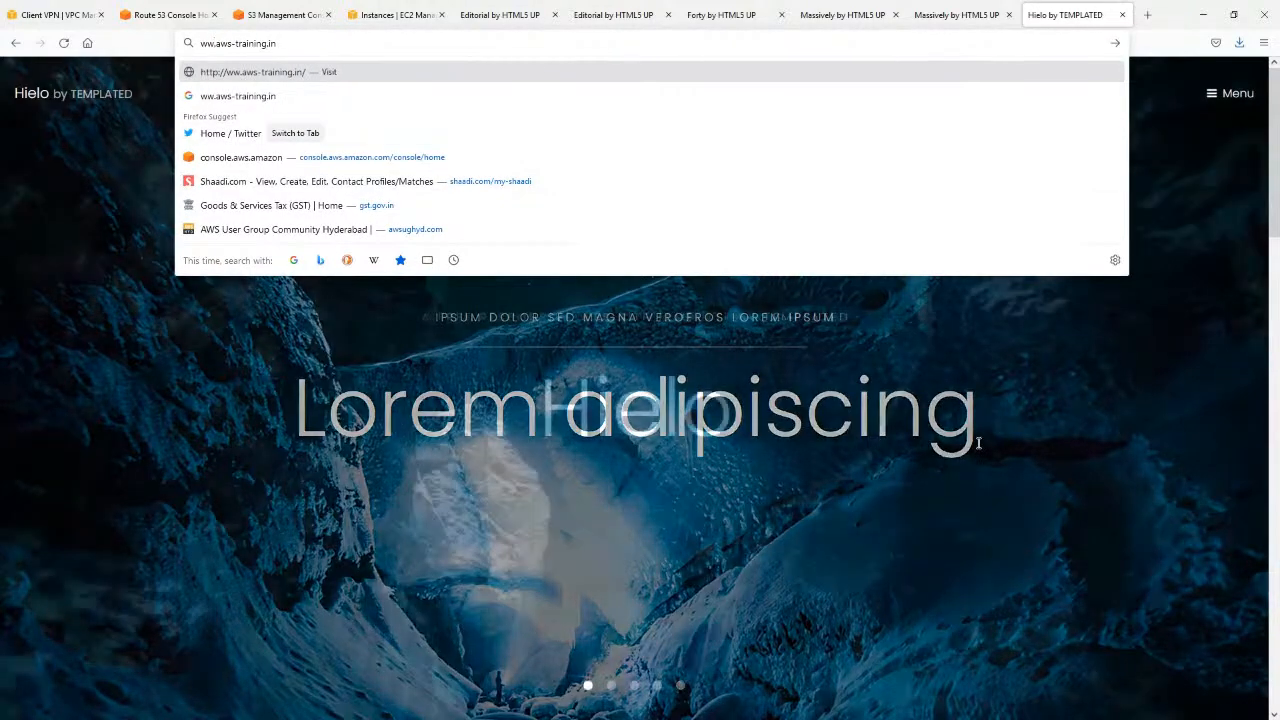
text(w)
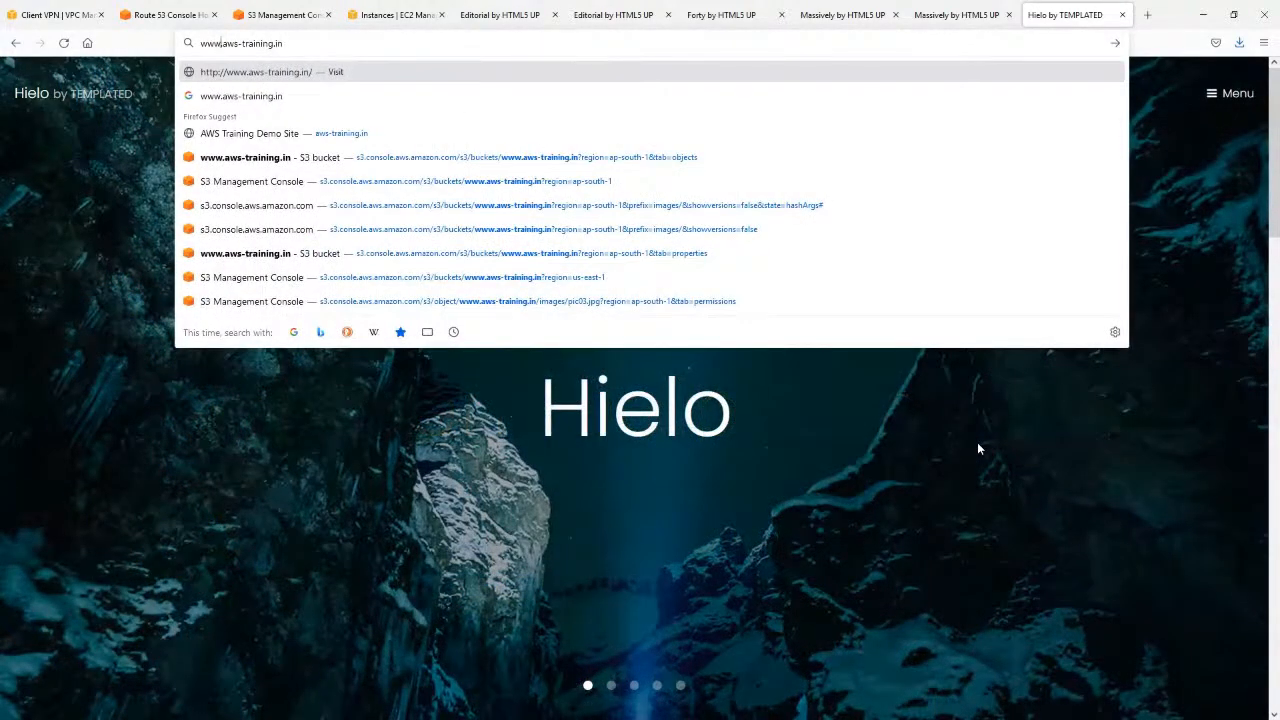
key(Return)
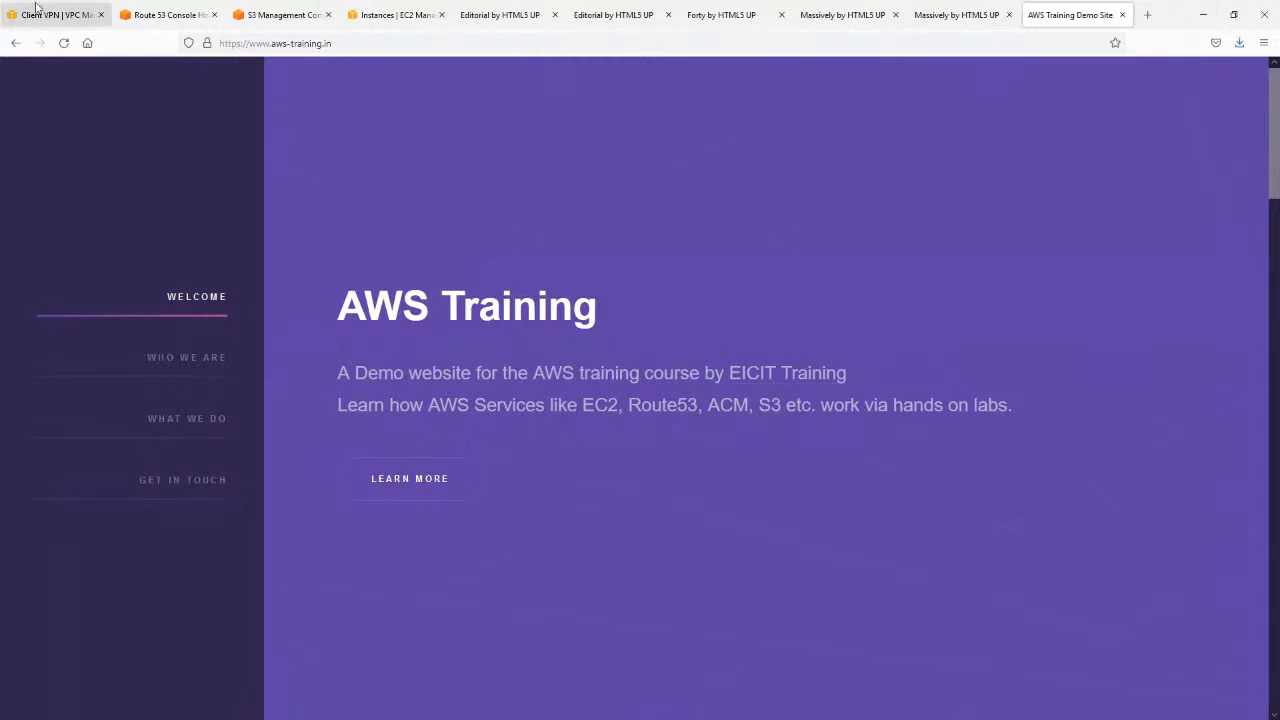
Load the bare domain aws-training.in in a new browser tab to test its redirect, and close that tab.
click(1150, 15)
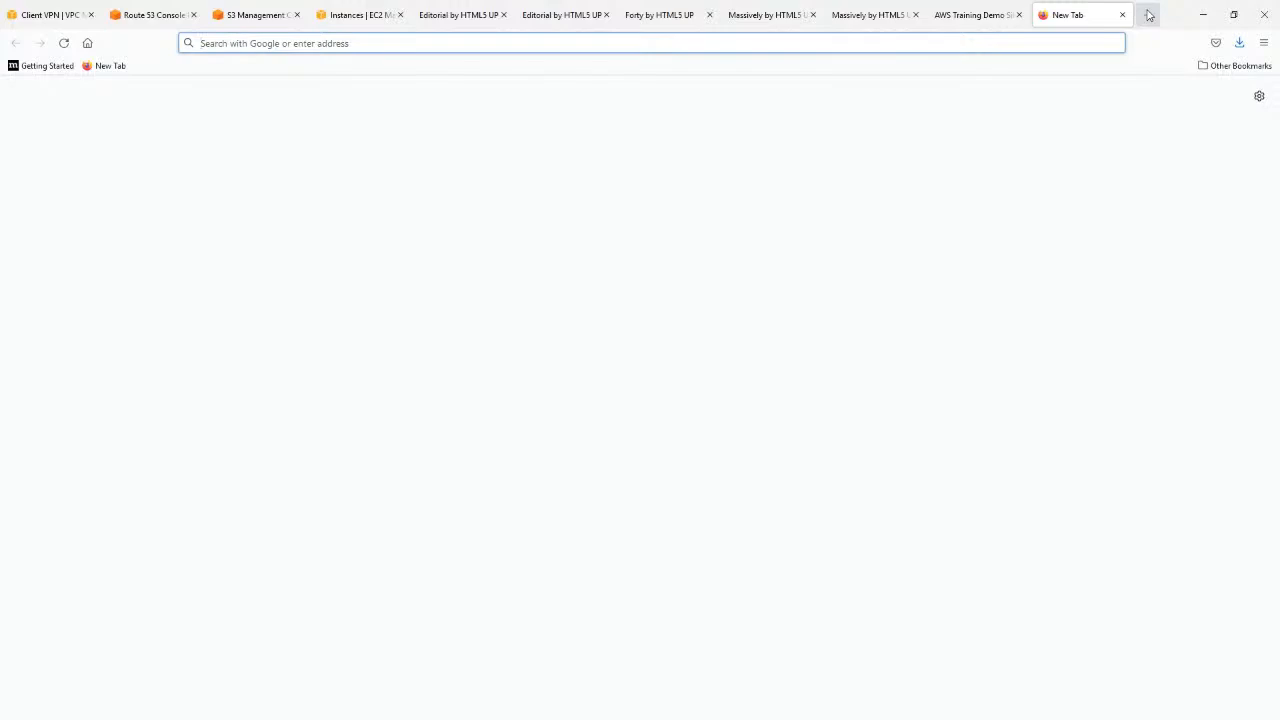
text(aws)
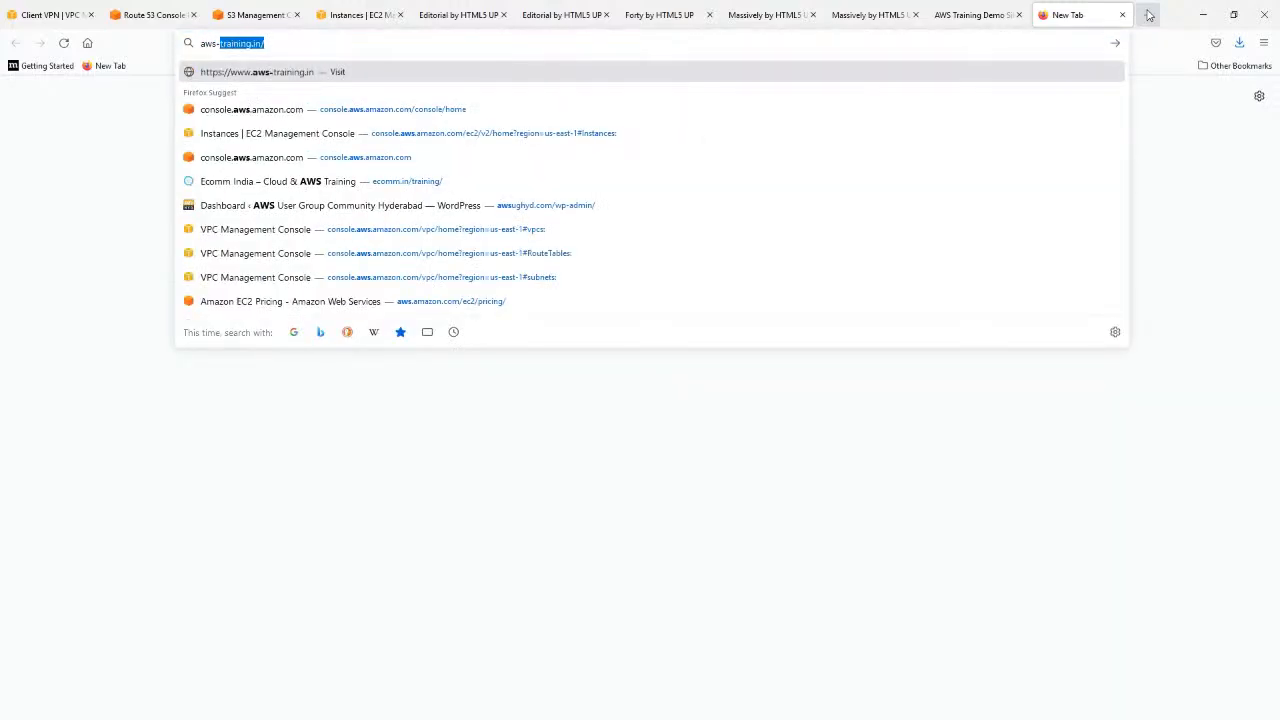
text(-)
key(Return)
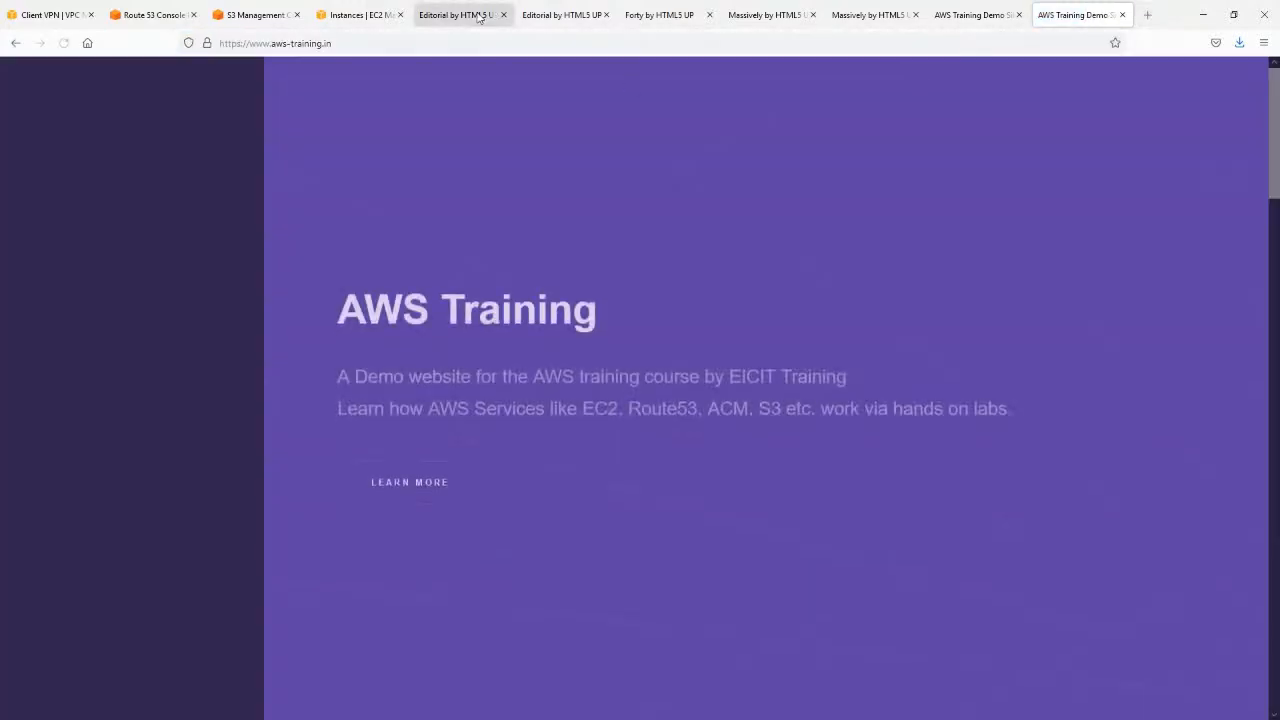
click(1123, 15)
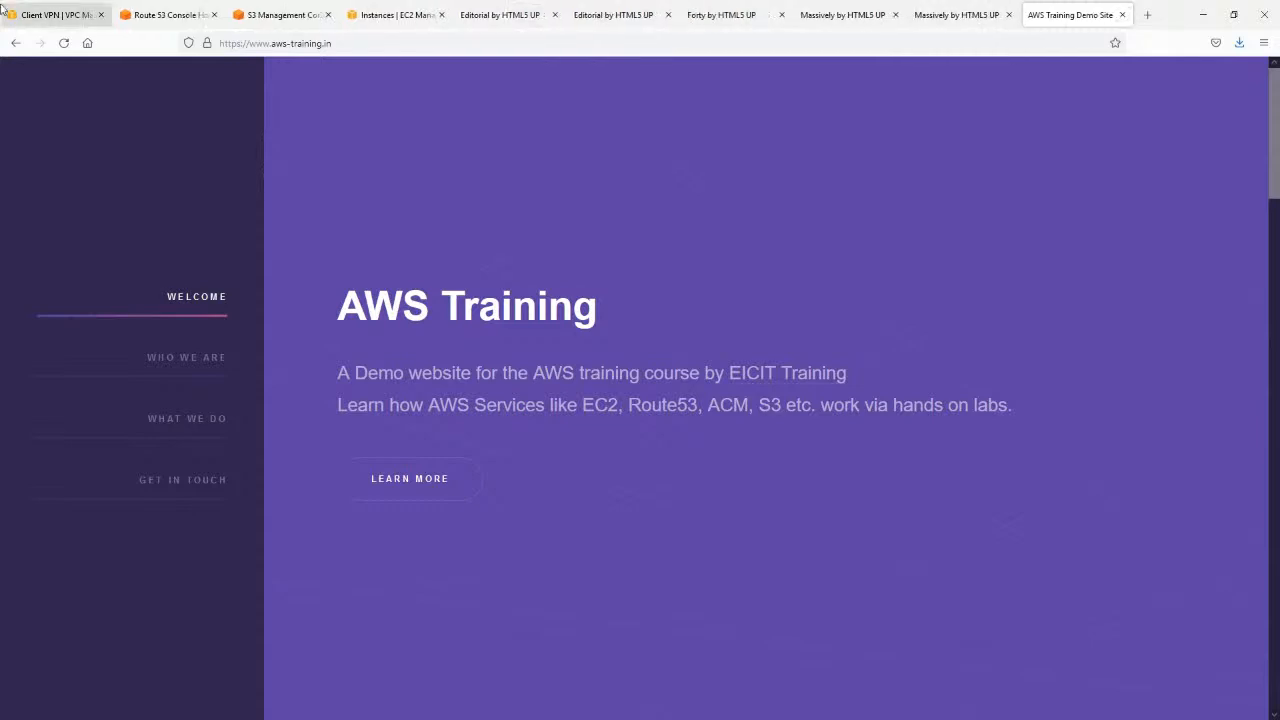
Return to the Route 53 records and open the aws-training.in A record that points to S3 for editing.
click(150, 14)
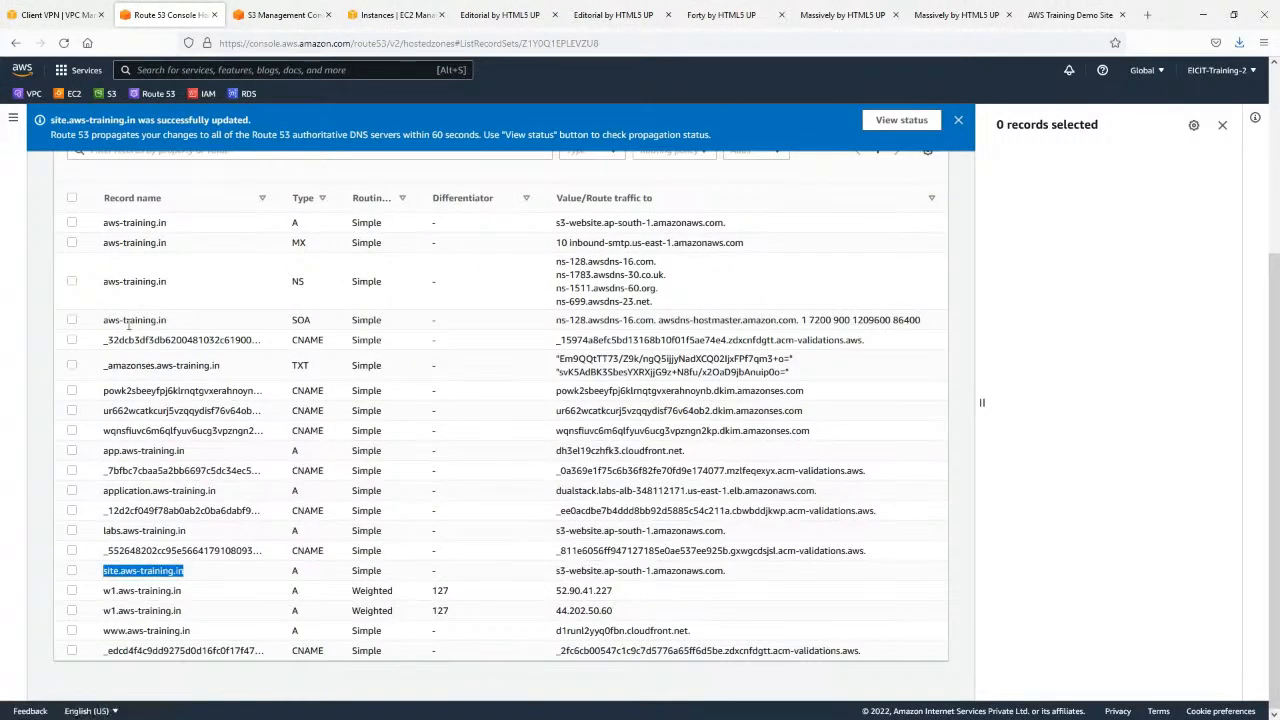
scroll(330, 428, up, 2)
drag(103, 290, 558, 291)
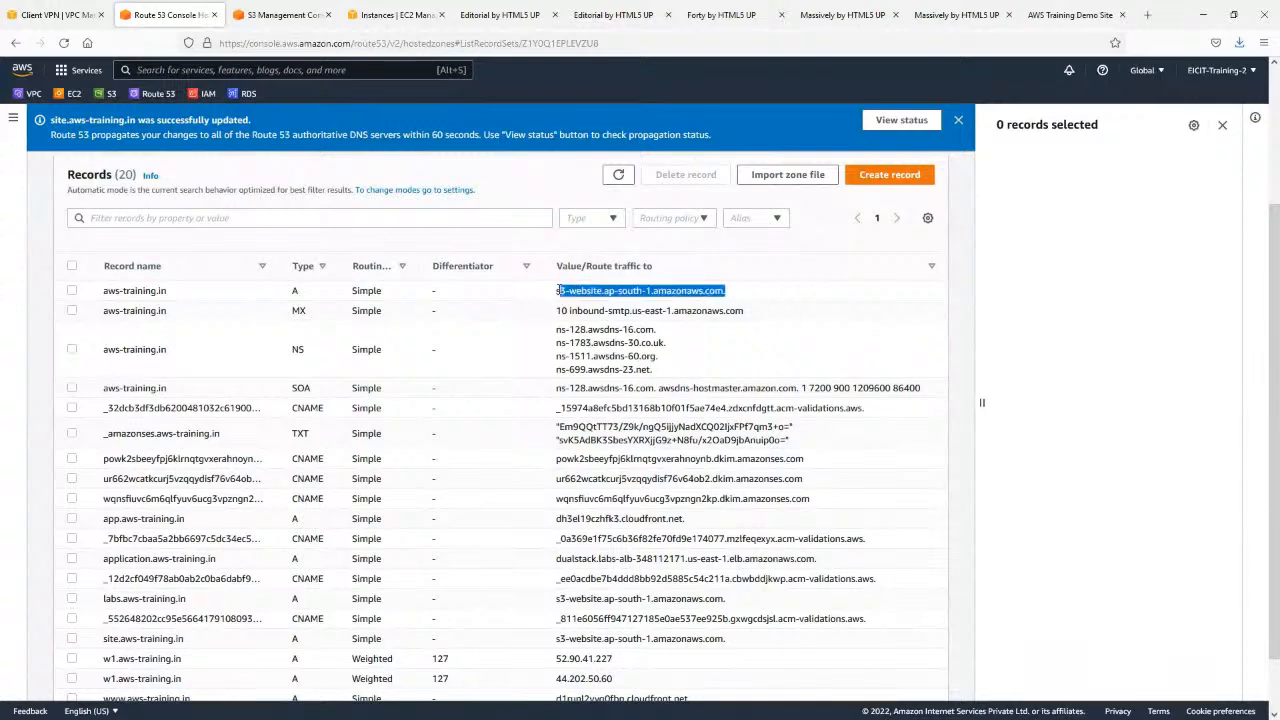
click(71, 290)
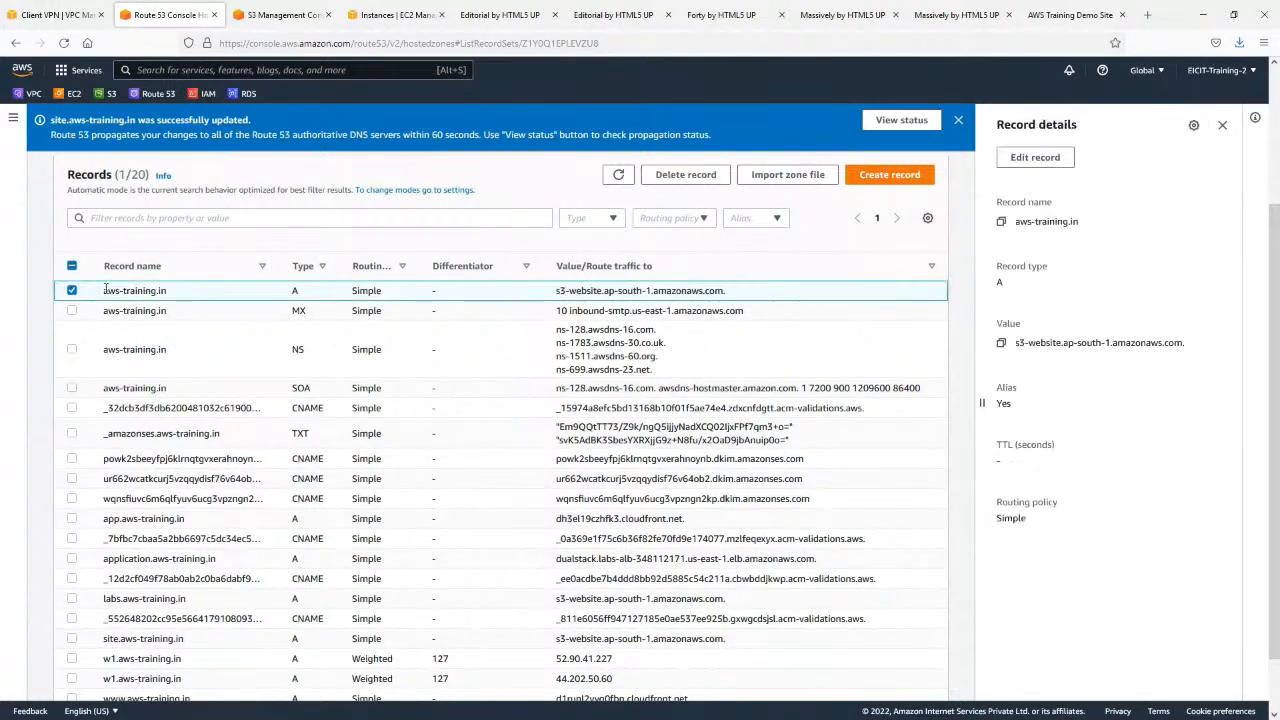
click(1056, 162)
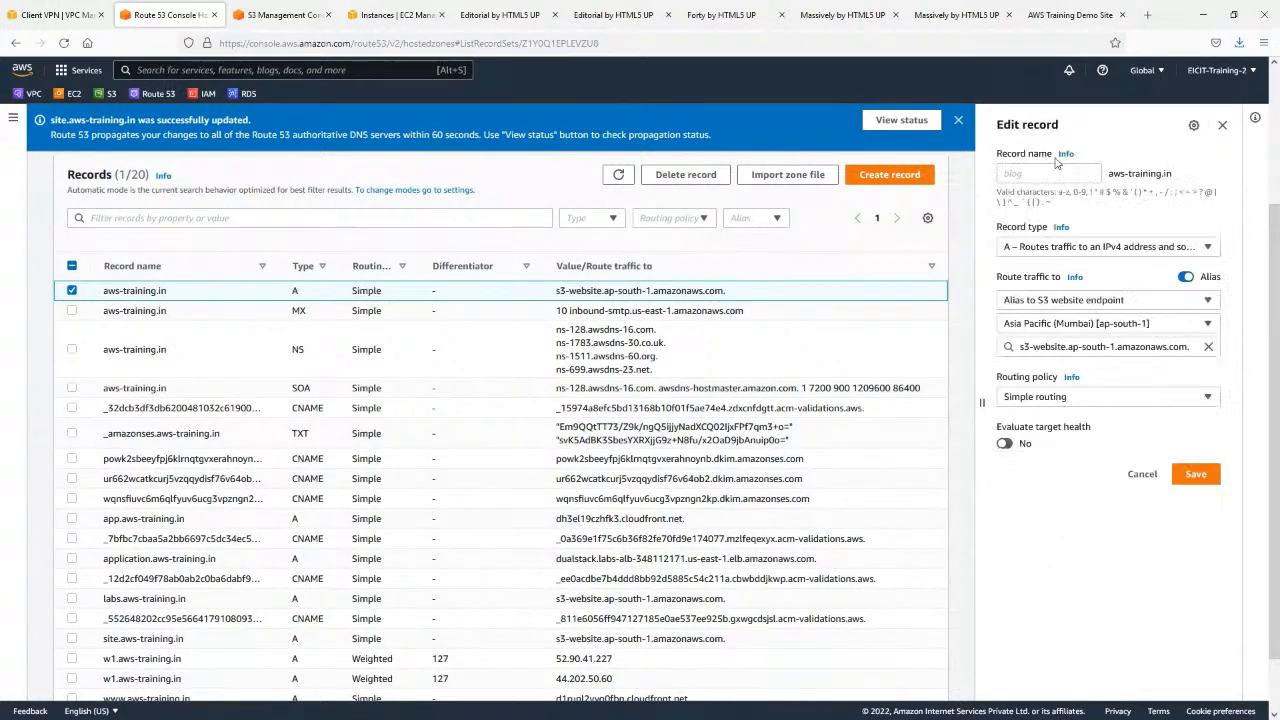
Clear the S3 endpoint in the aws-training.in A record and check which bucket endpoints are offered for Asia Pacific (Mumbai).
click(1208, 347)
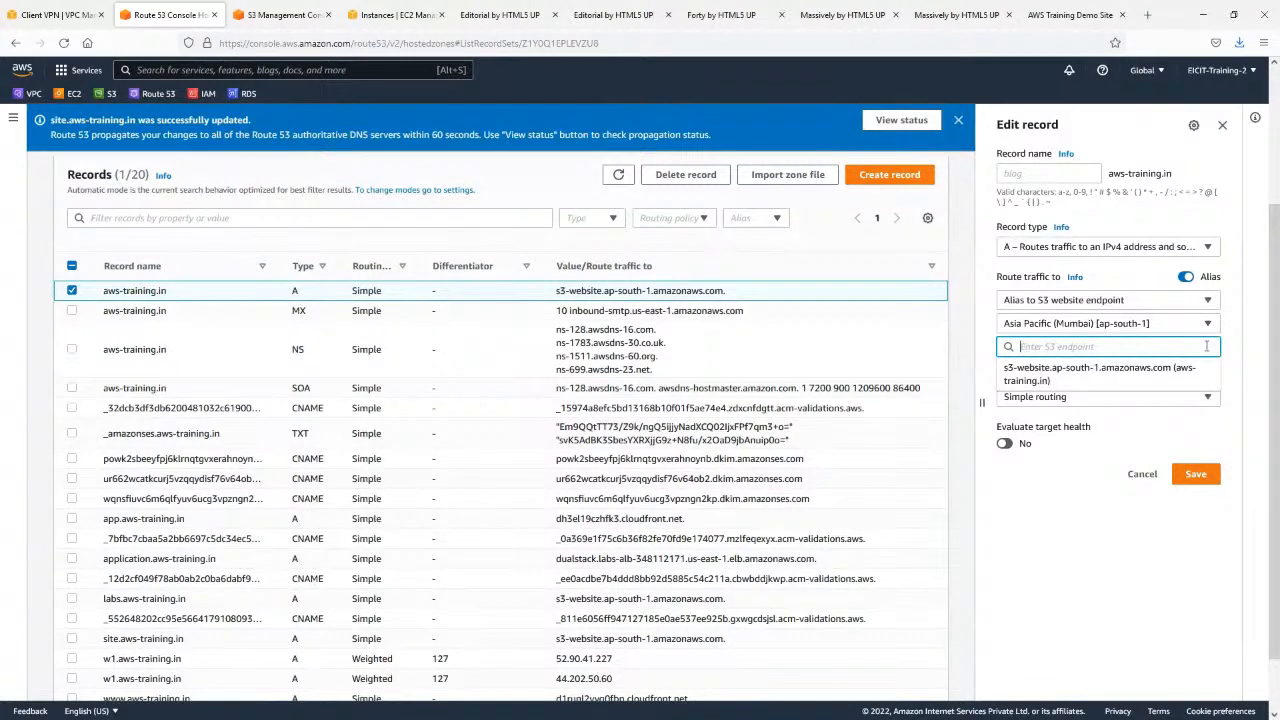
click(1077, 523)
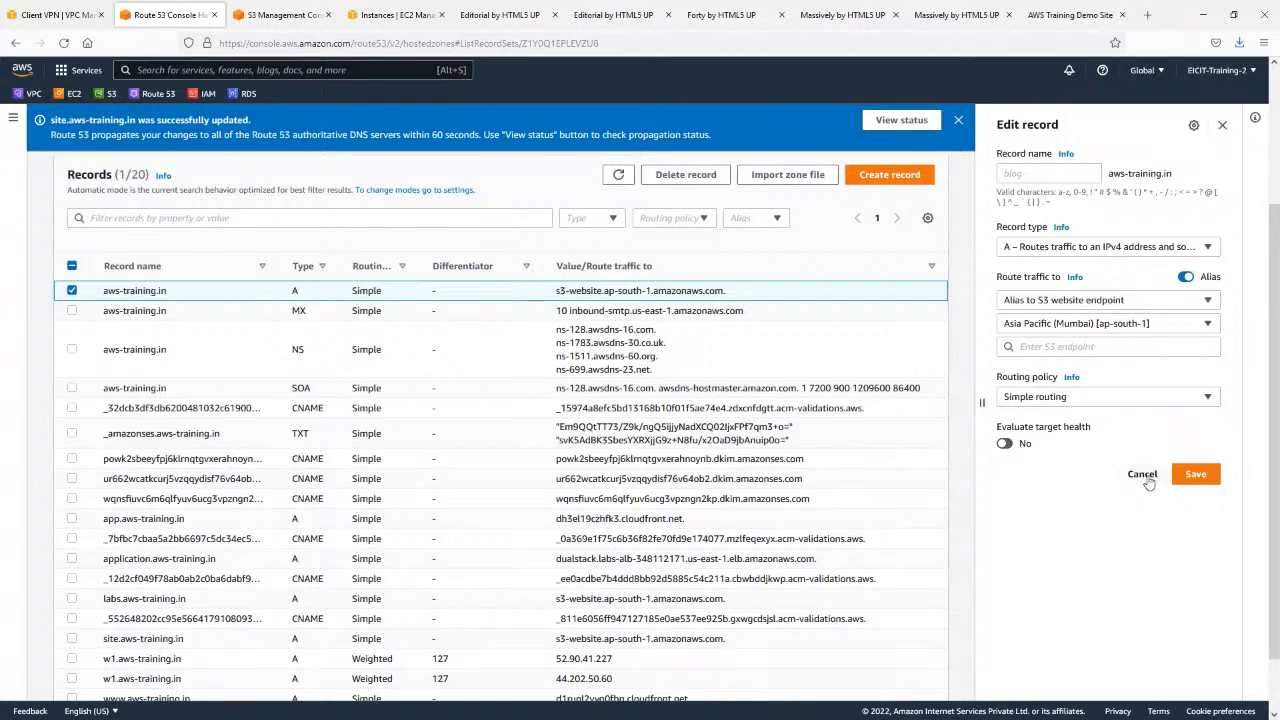
Switch to the S3 console and open the static website hosting settings of the aws-training.in bucket for editing.
click(290, 8)
scroll(320, 430, up, 2)
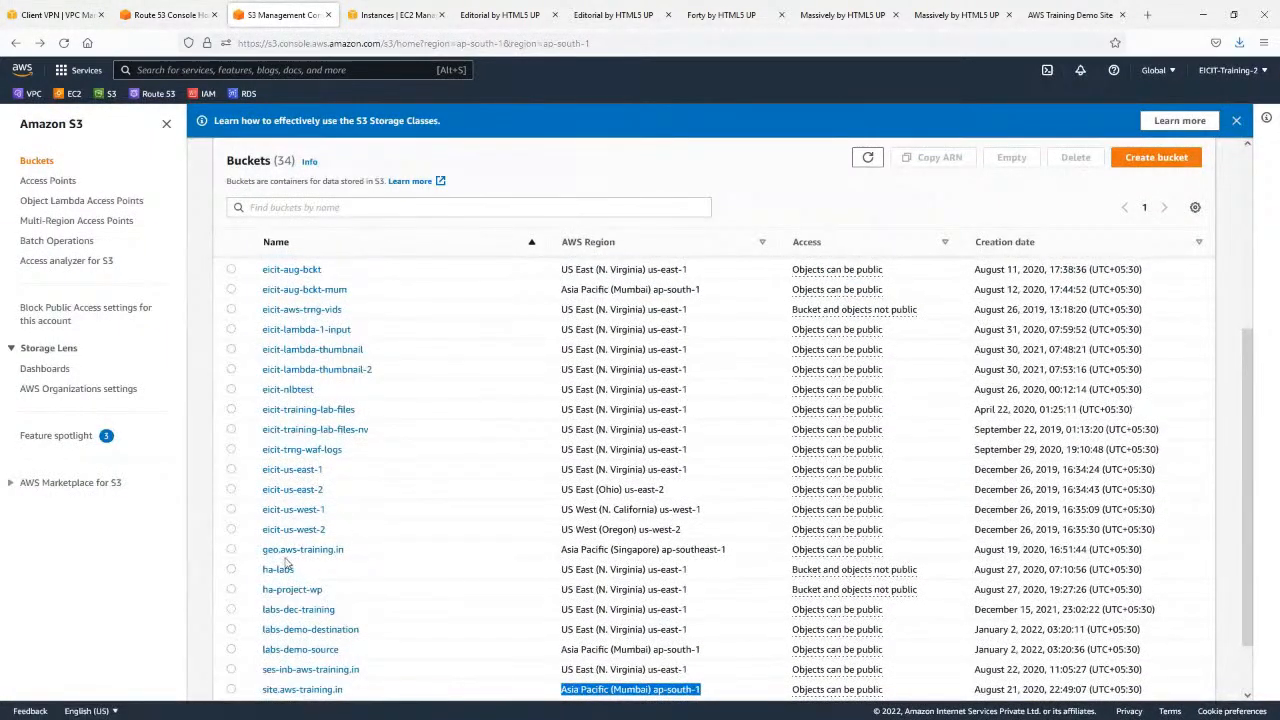
scroll(289, 508, up, 3)
scroll(289, 508, up, 2)
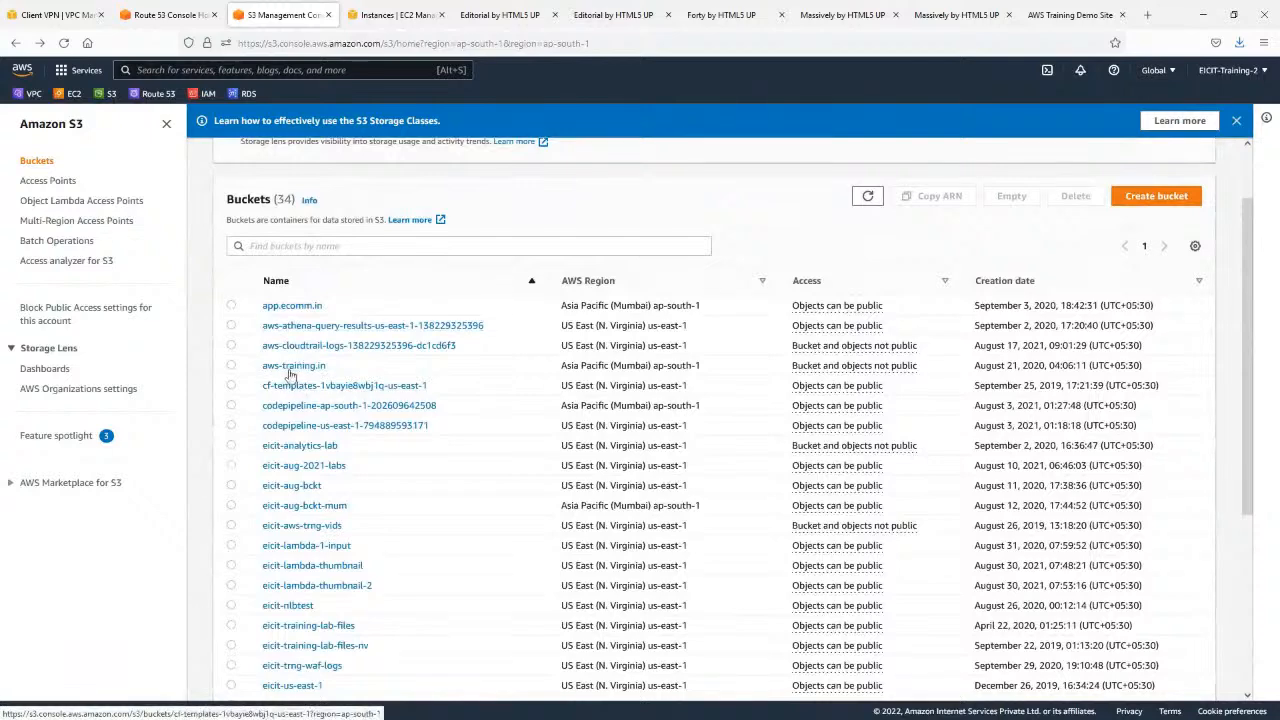
click(290, 366)
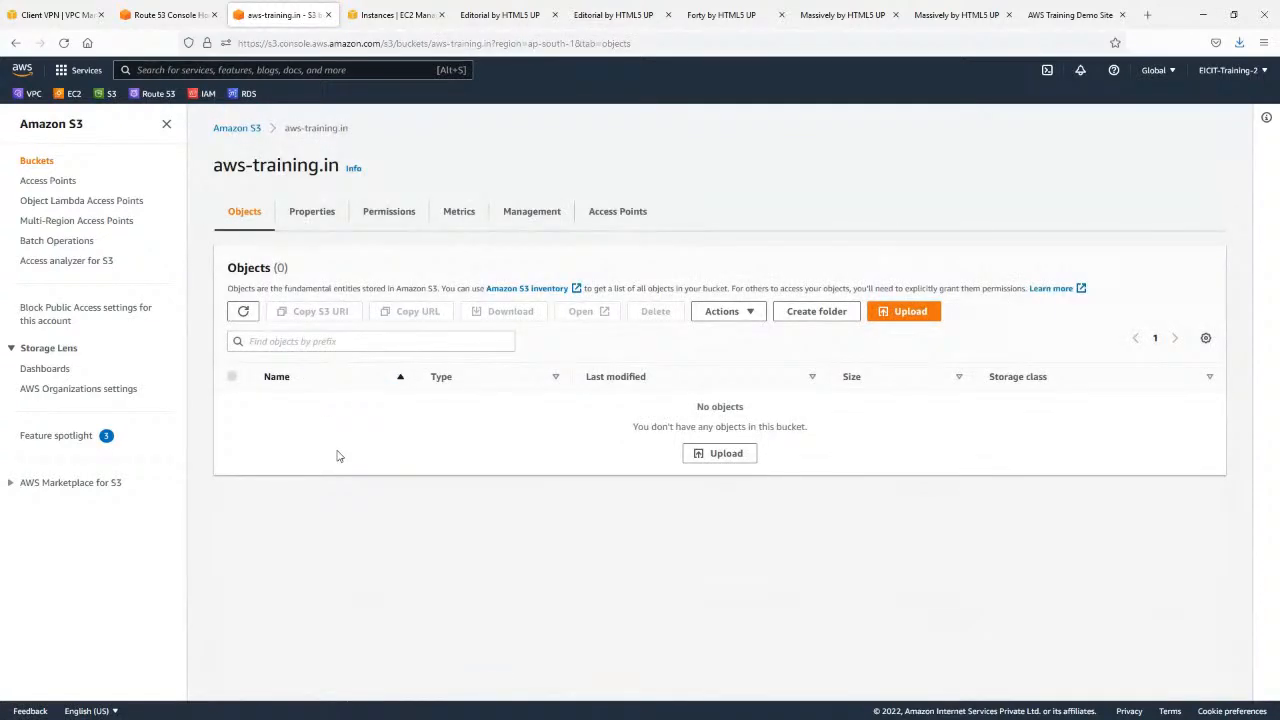
click(320, 216)
scroll(301, 470, down, 6)
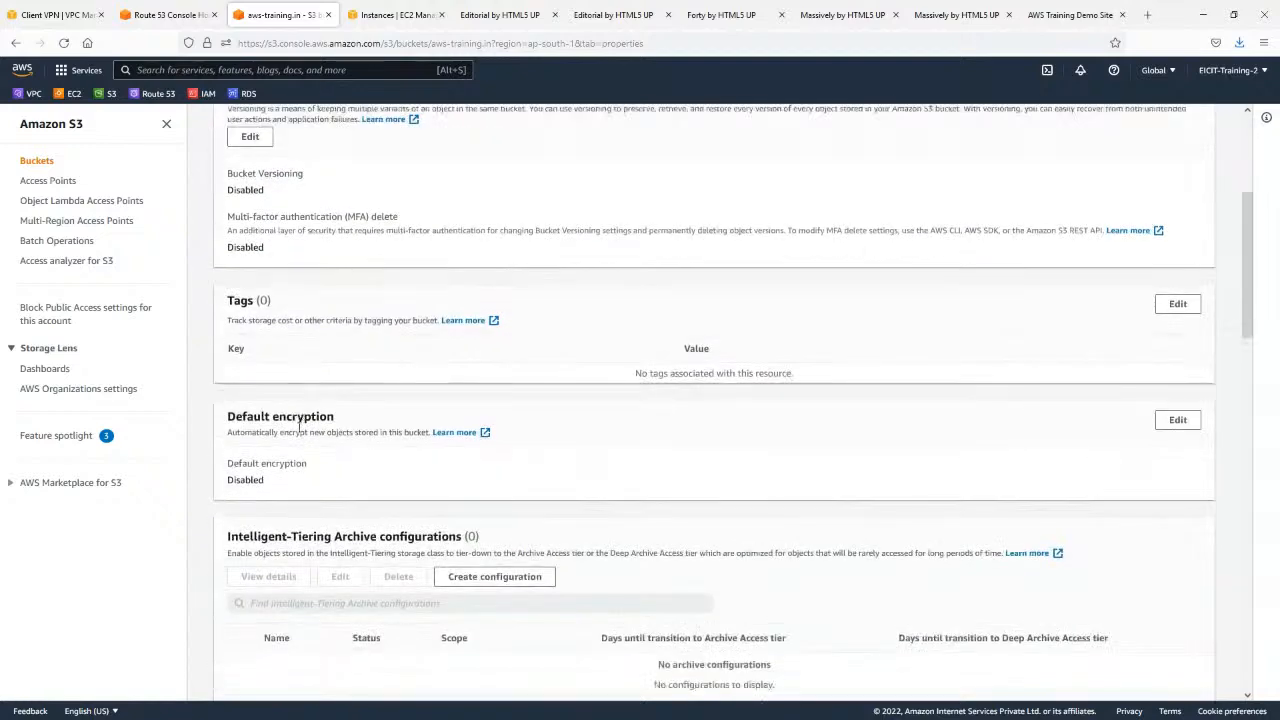
scroll(301, 470, down, 10)
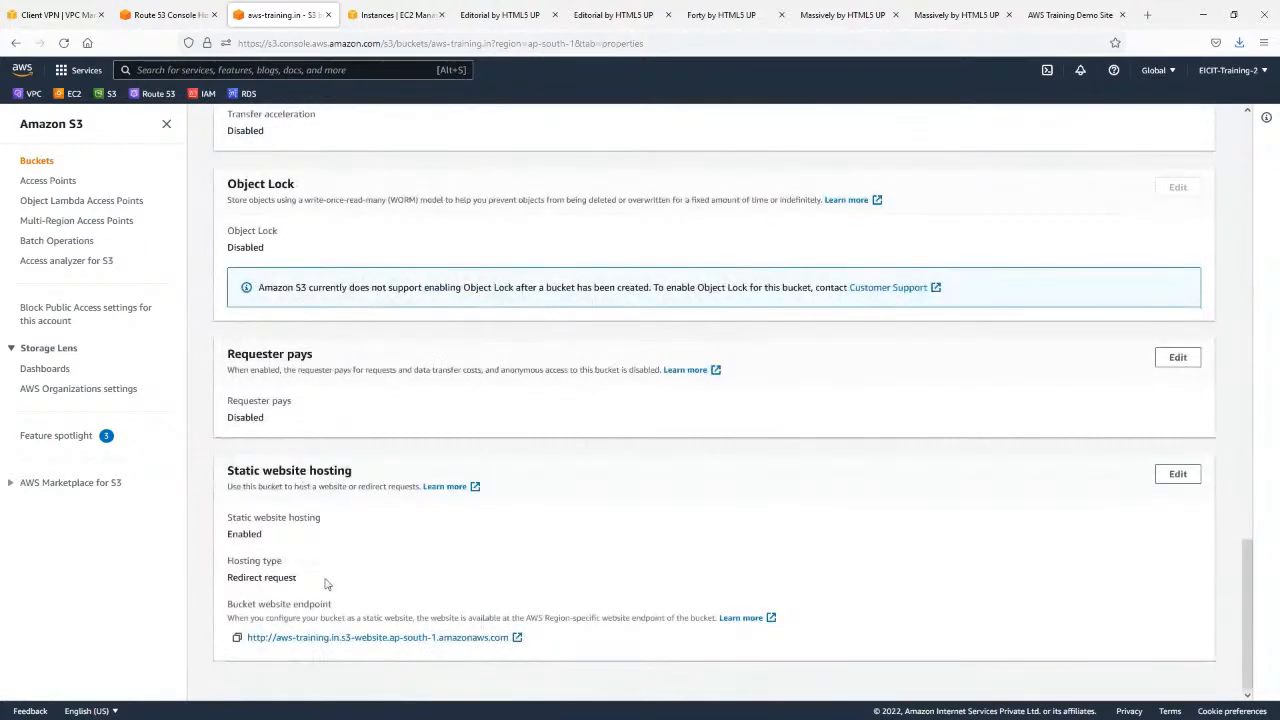
click(1176, 474)
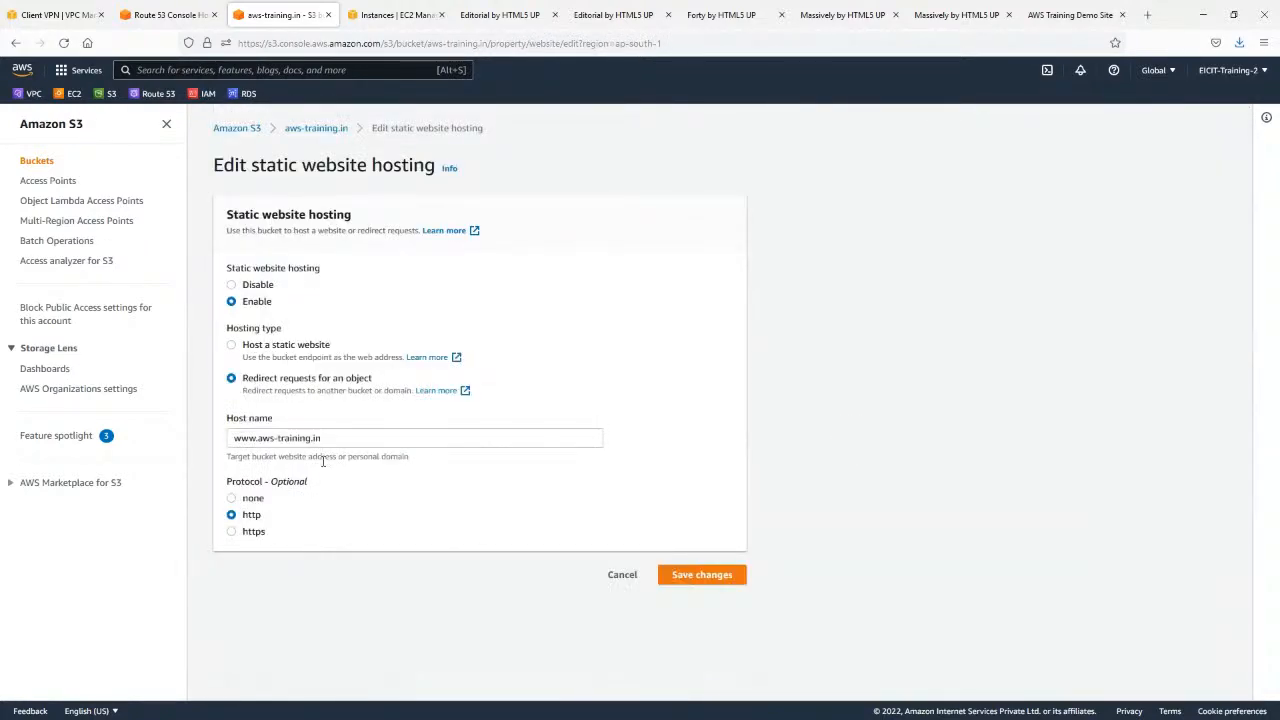
Compare the settings for hosting a static website with those for redirecting requests, and highlight the redirect host name.
click(262, 349)
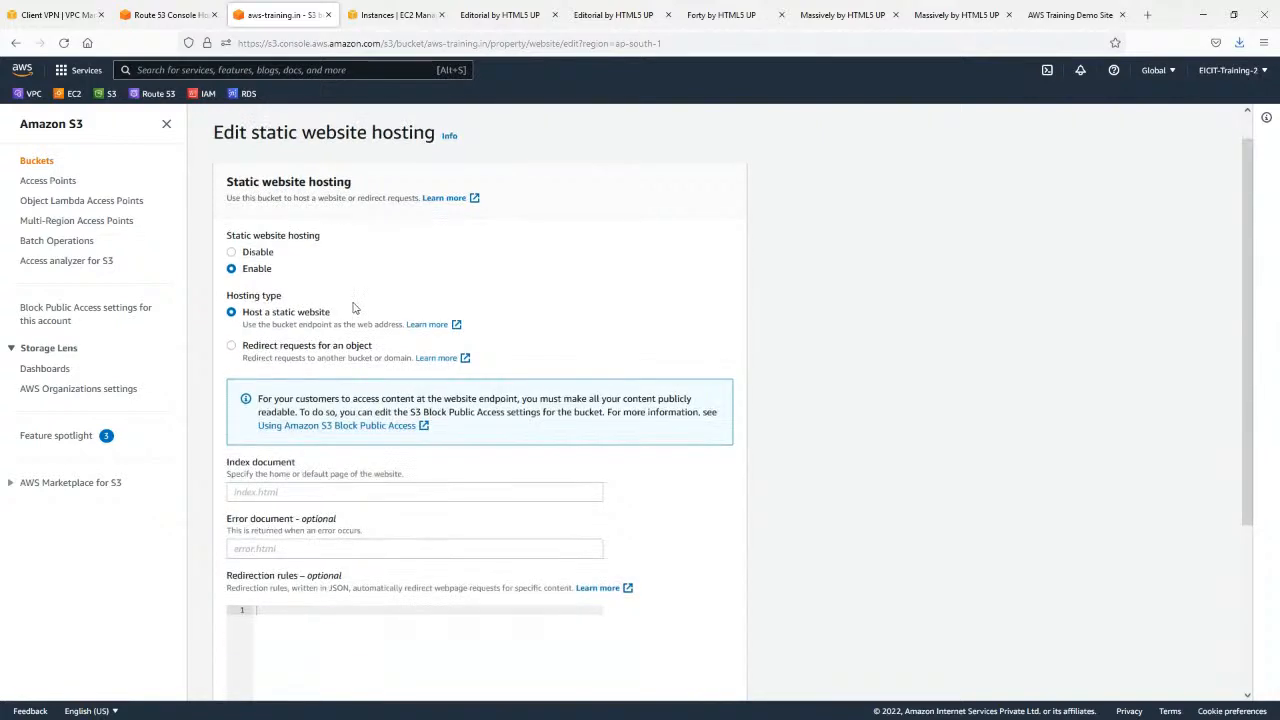
scroll(353, 304, down, 3)
scroll(363, 340, up, 2)
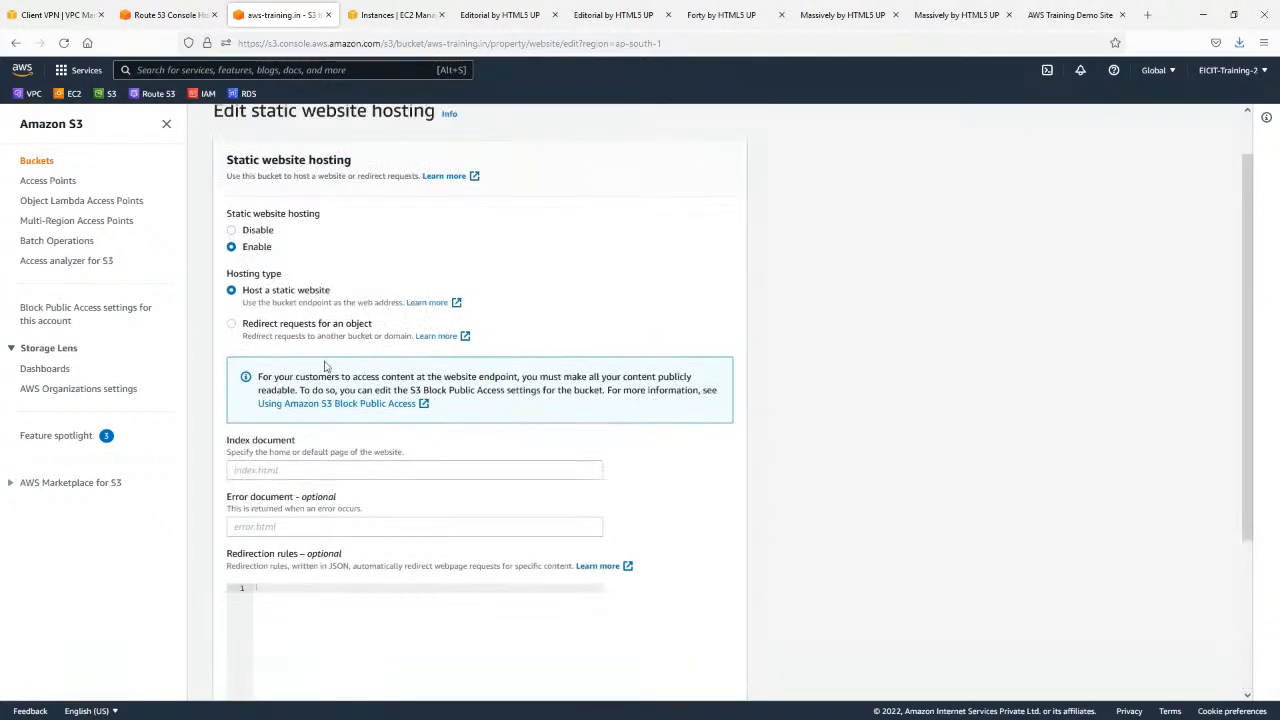
click(305, 330)
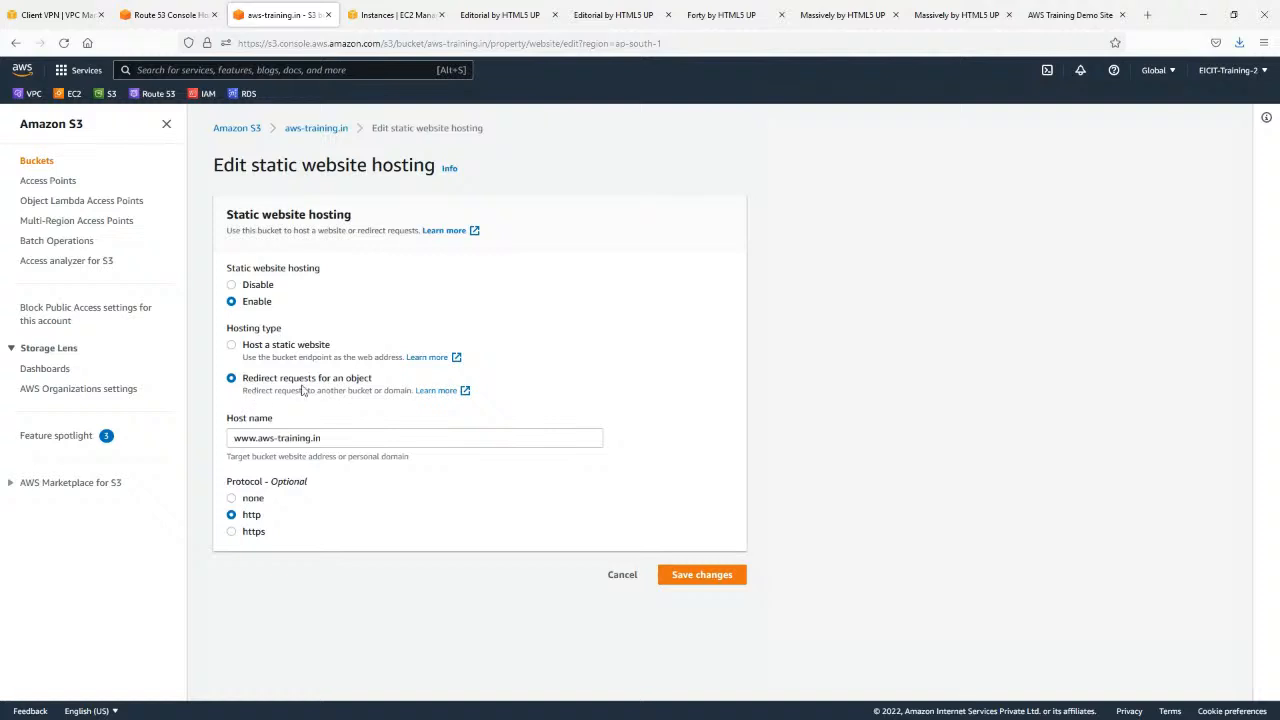
triple_click(253, 438)
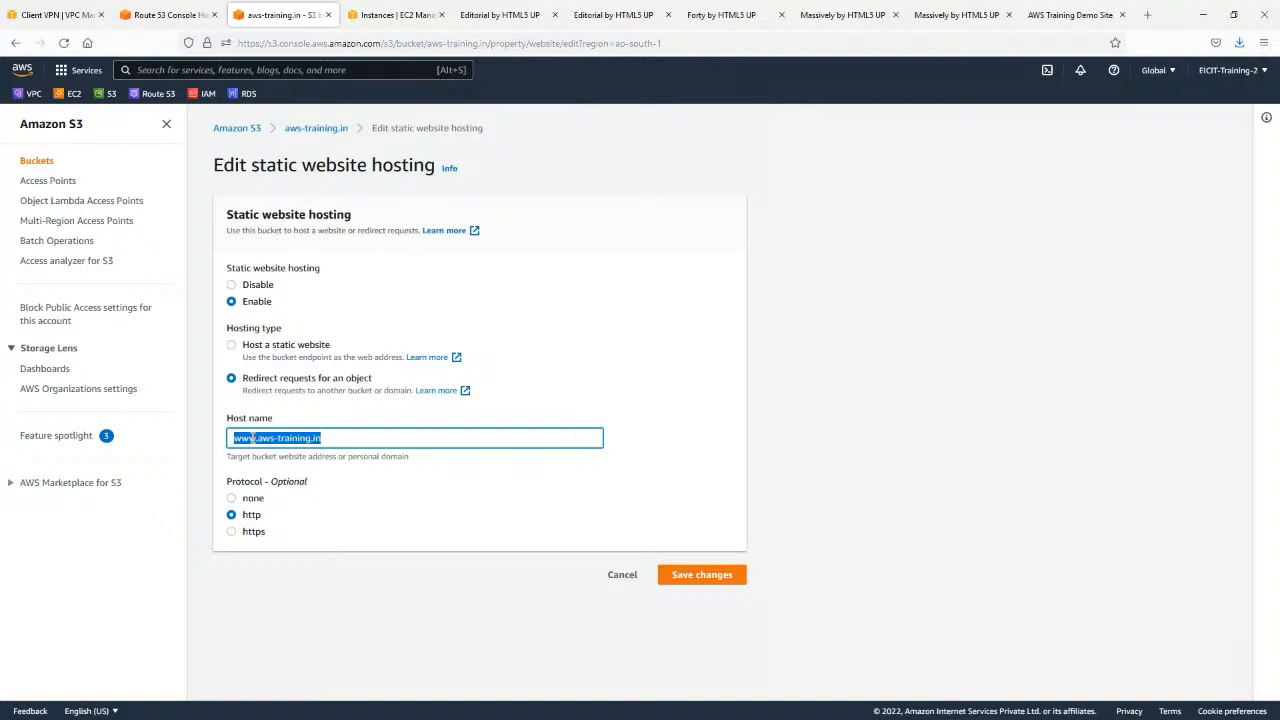
Set the bucket's hosting type to Host a static website with index.html as the index document, and save the changes.
click(270, 345)
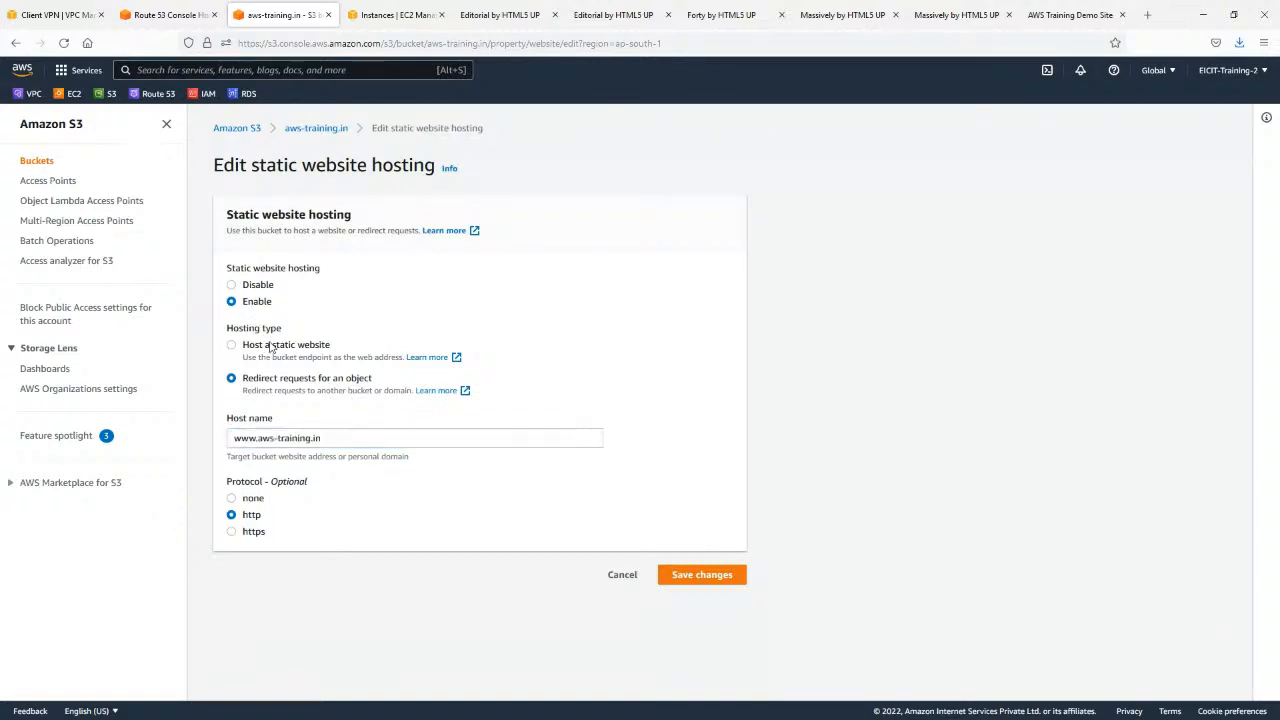
scroll(268, 380, down, 3)
click(293, 381)
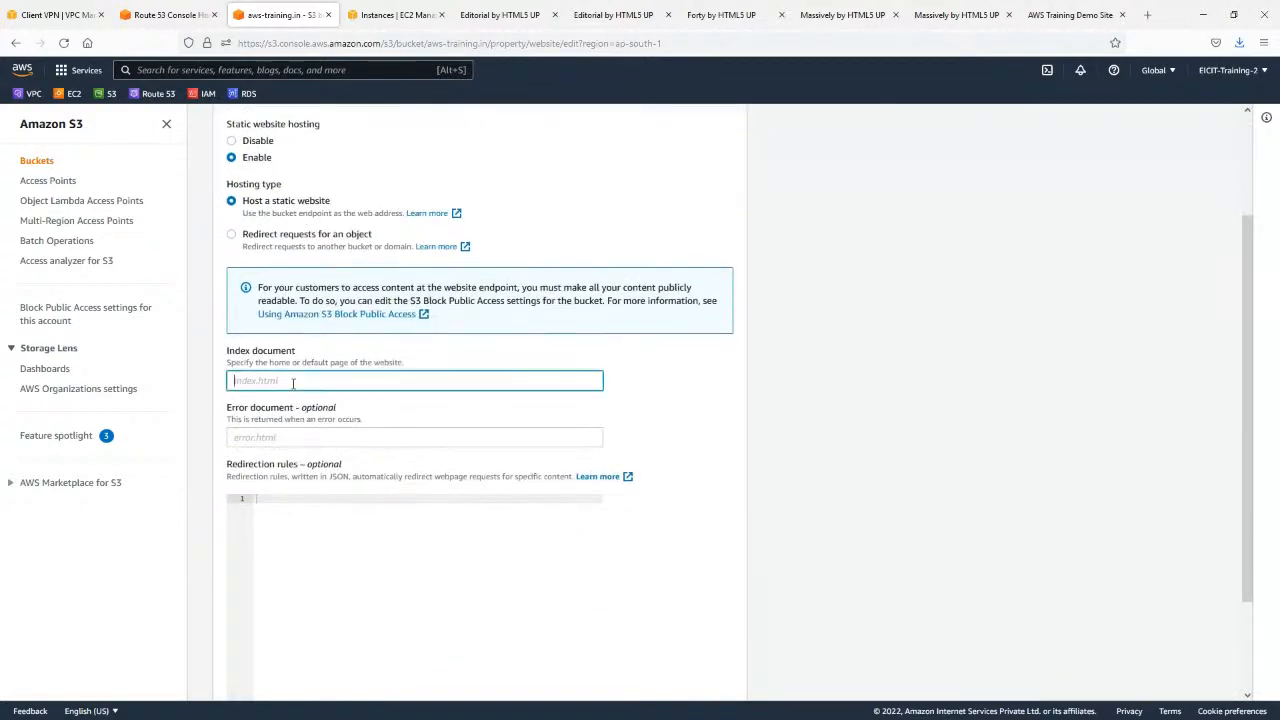
text(index.html)
scroll(690, 410, down, 3)
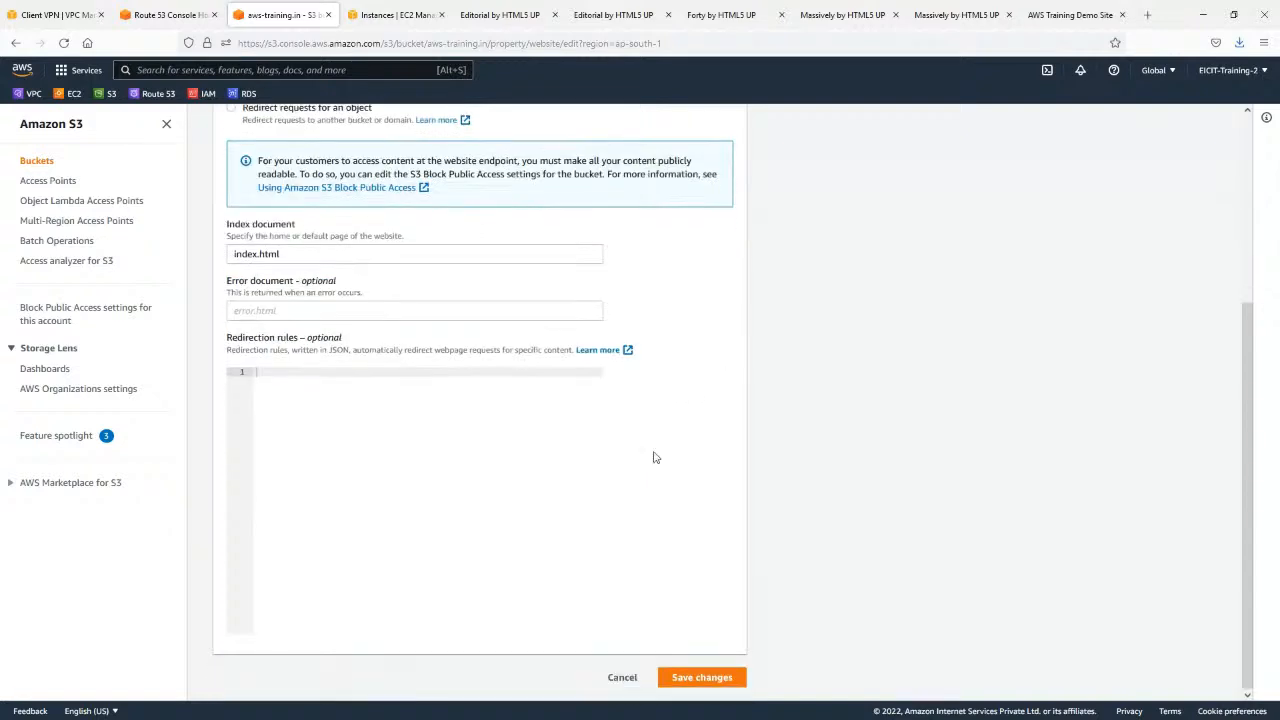
click(700, 677)
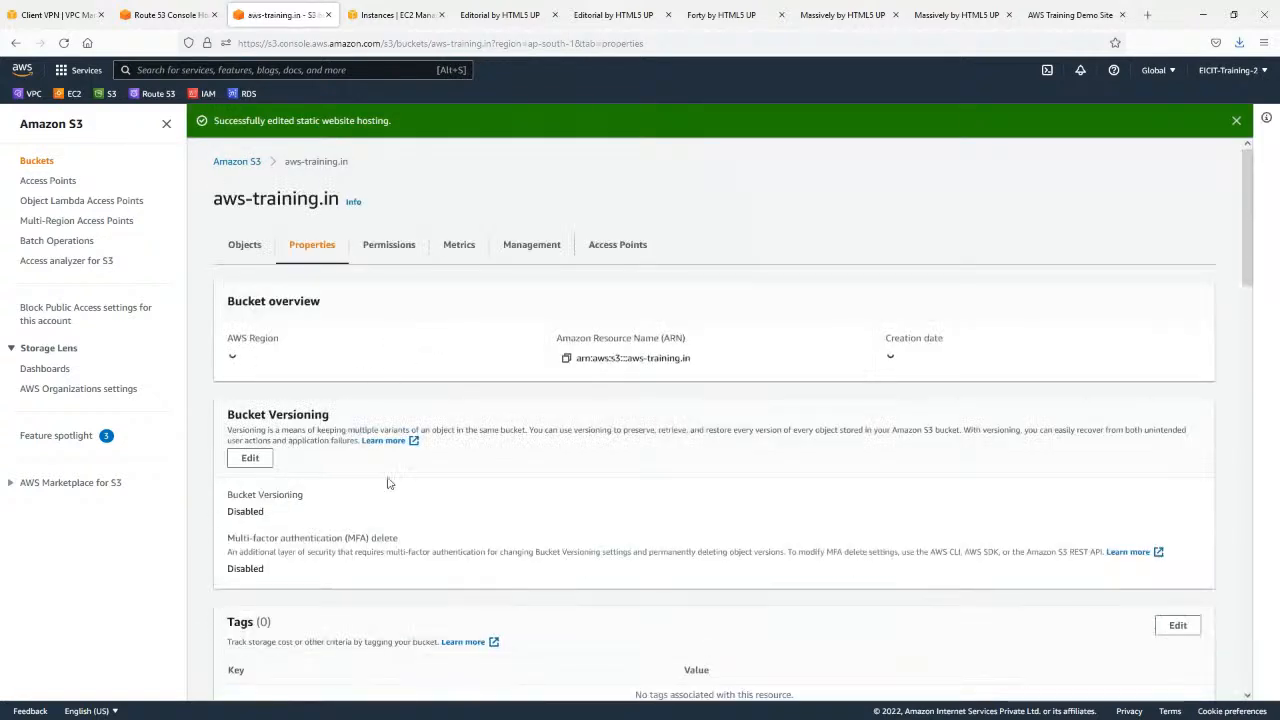
Return to the aws-training.in bucket's objects and start an upload into the bucket.
scroll(262, 205, down, 1)
click(248, 176)
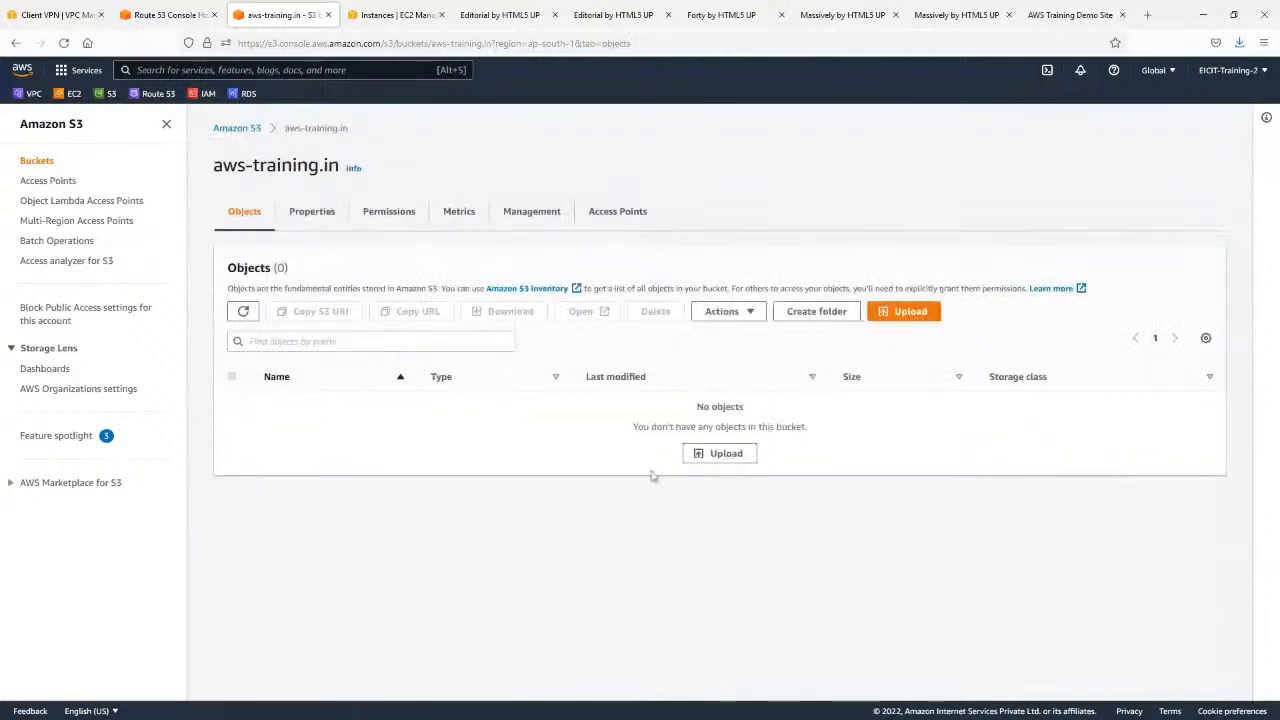
click(719, 454)
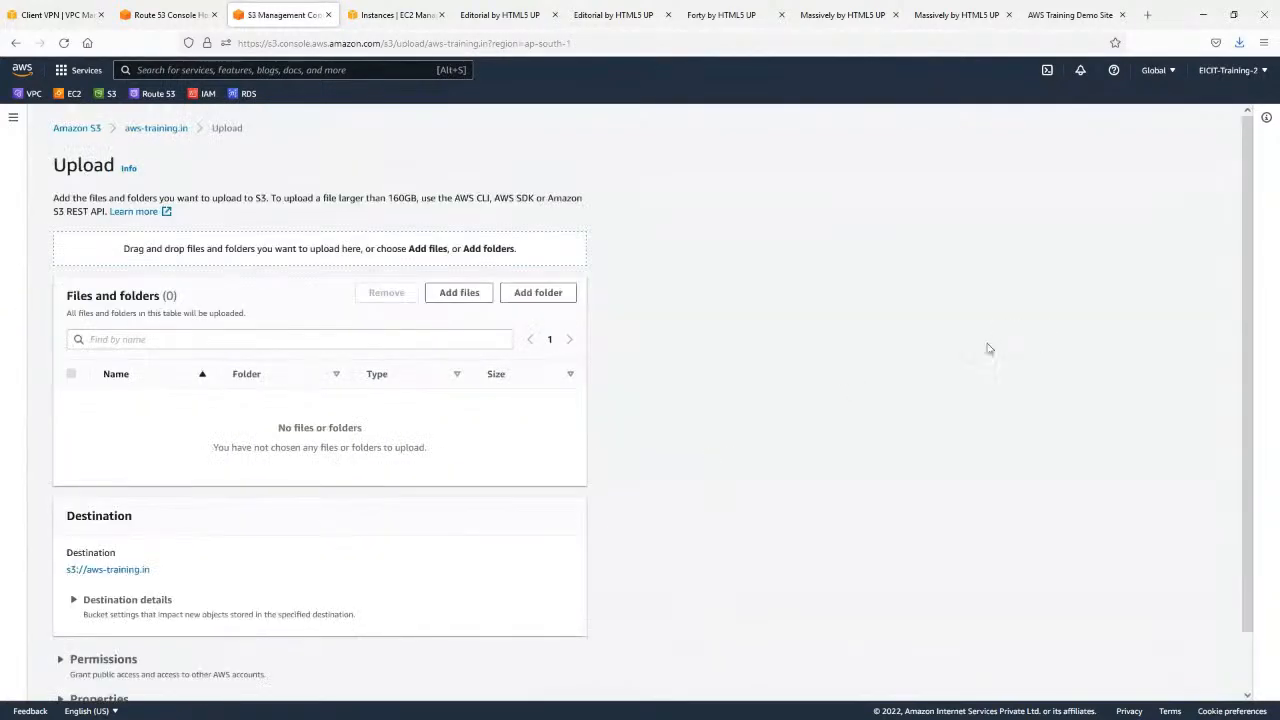
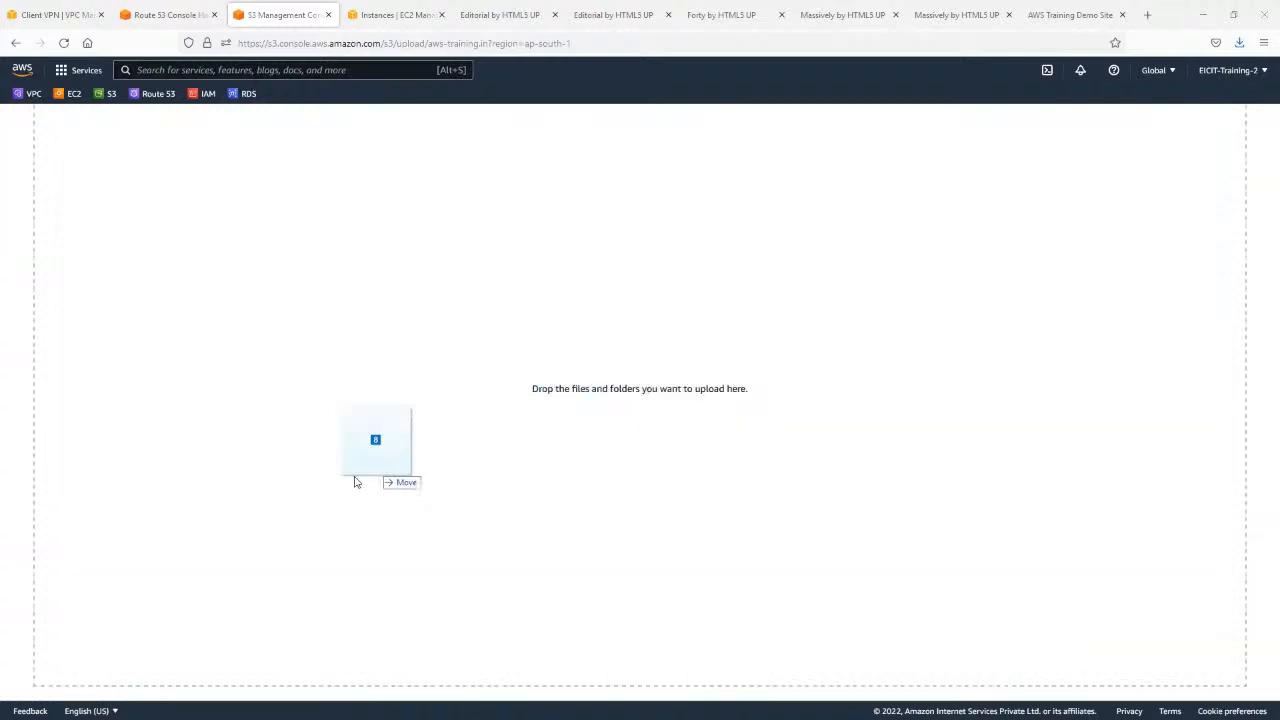
Try to upload the website template's files and folders to the aws-training.in bucket with public-read access, acknowledging the risk.
drag(357, 480, 322, 399)
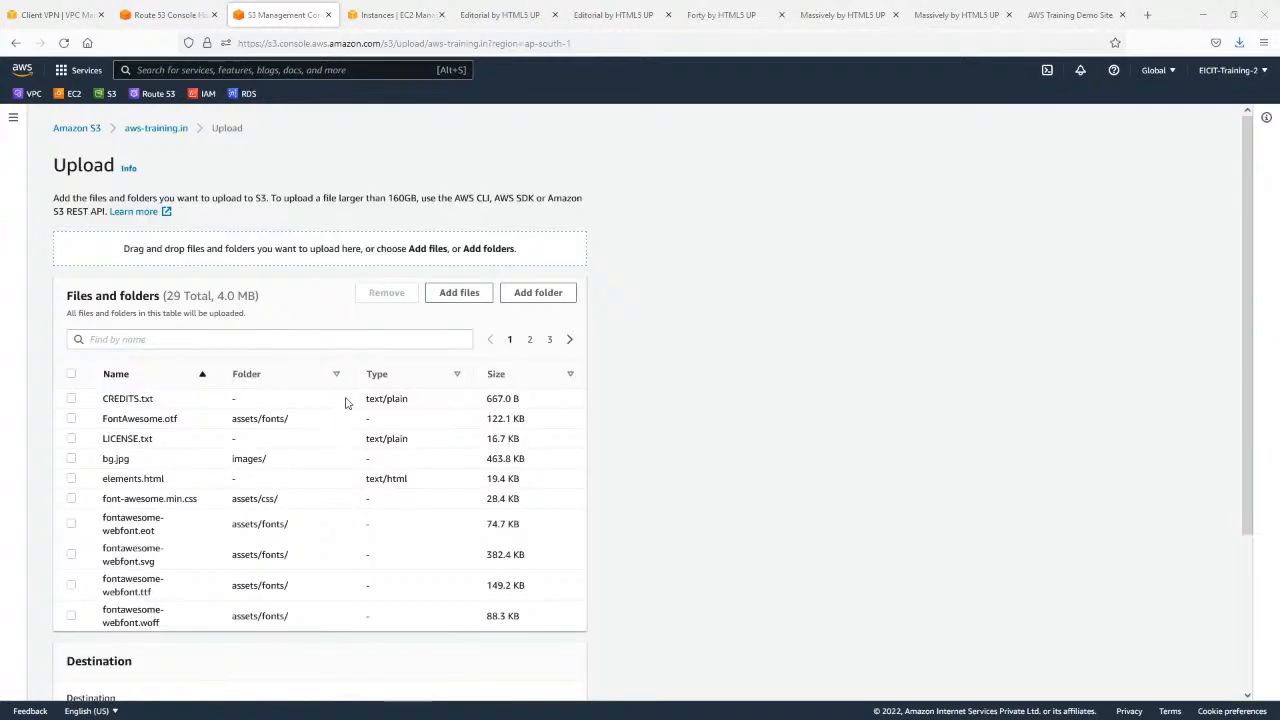
scroll(349, 400, down, 3)
click(94, 598)
scroll(253, 453, down, 3)
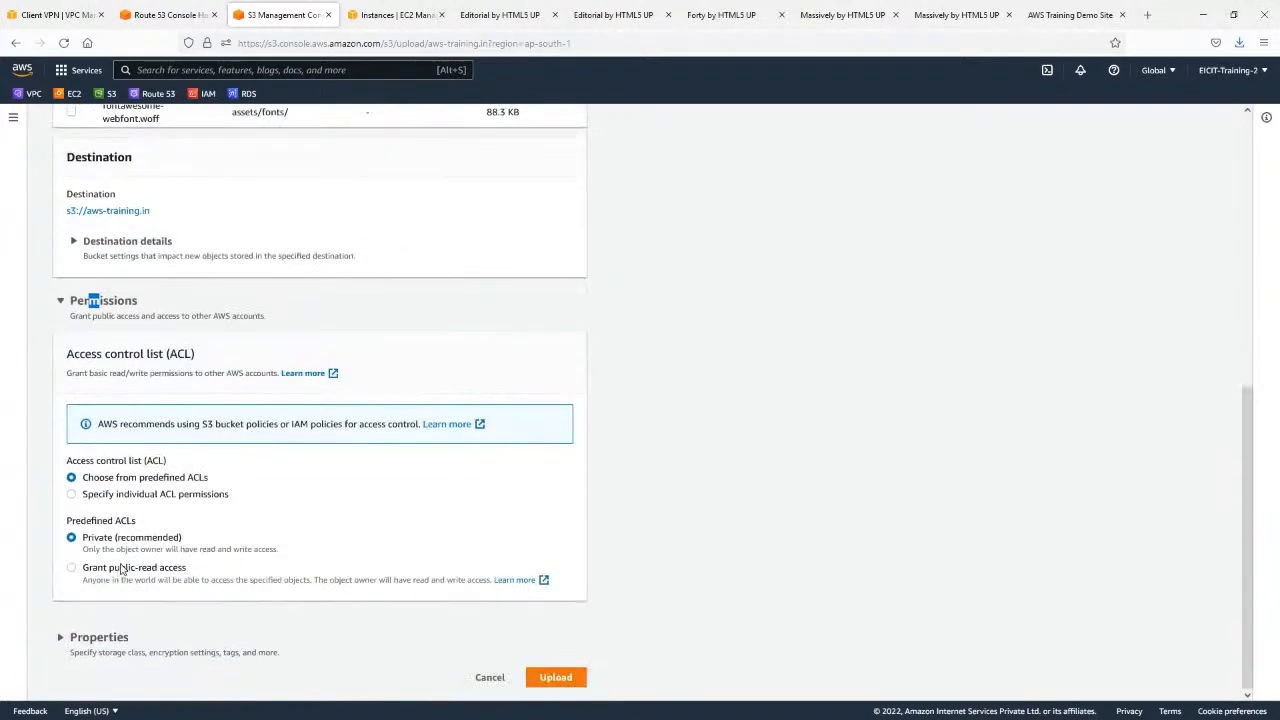
click(99, 574)
scroll(346, 531, down, 1)
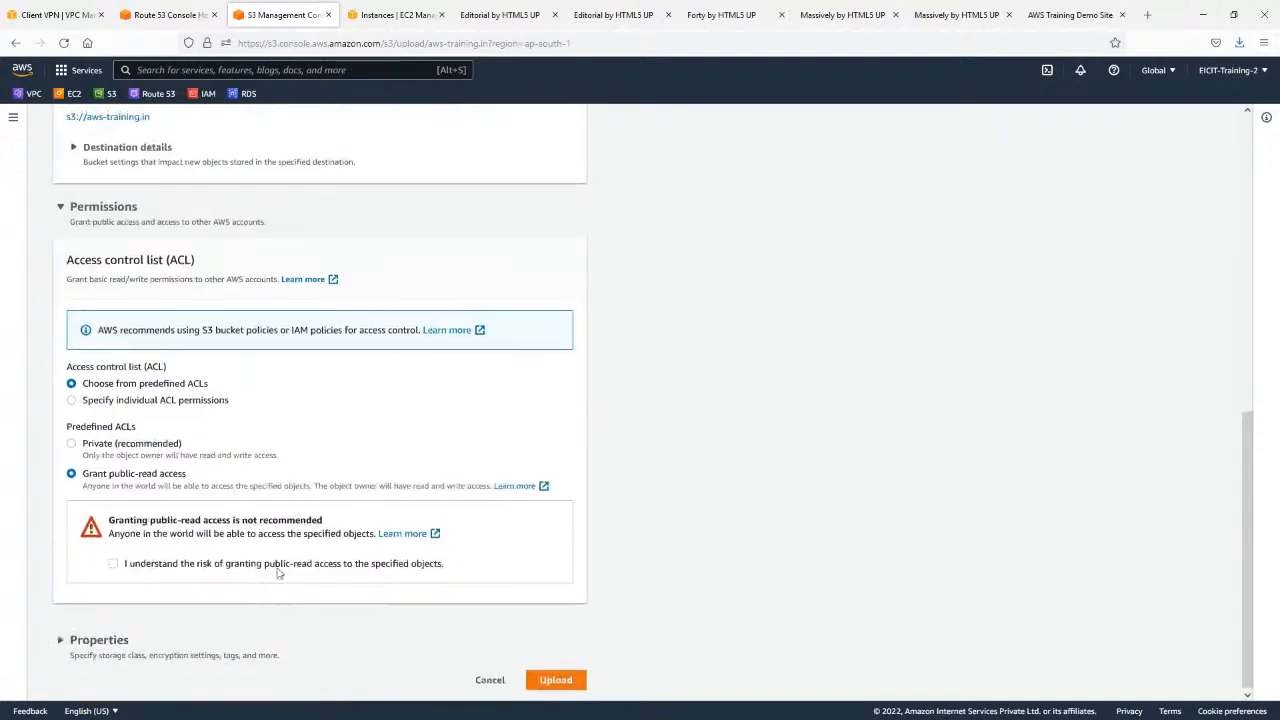
click(200, 562)
click(553, 677)
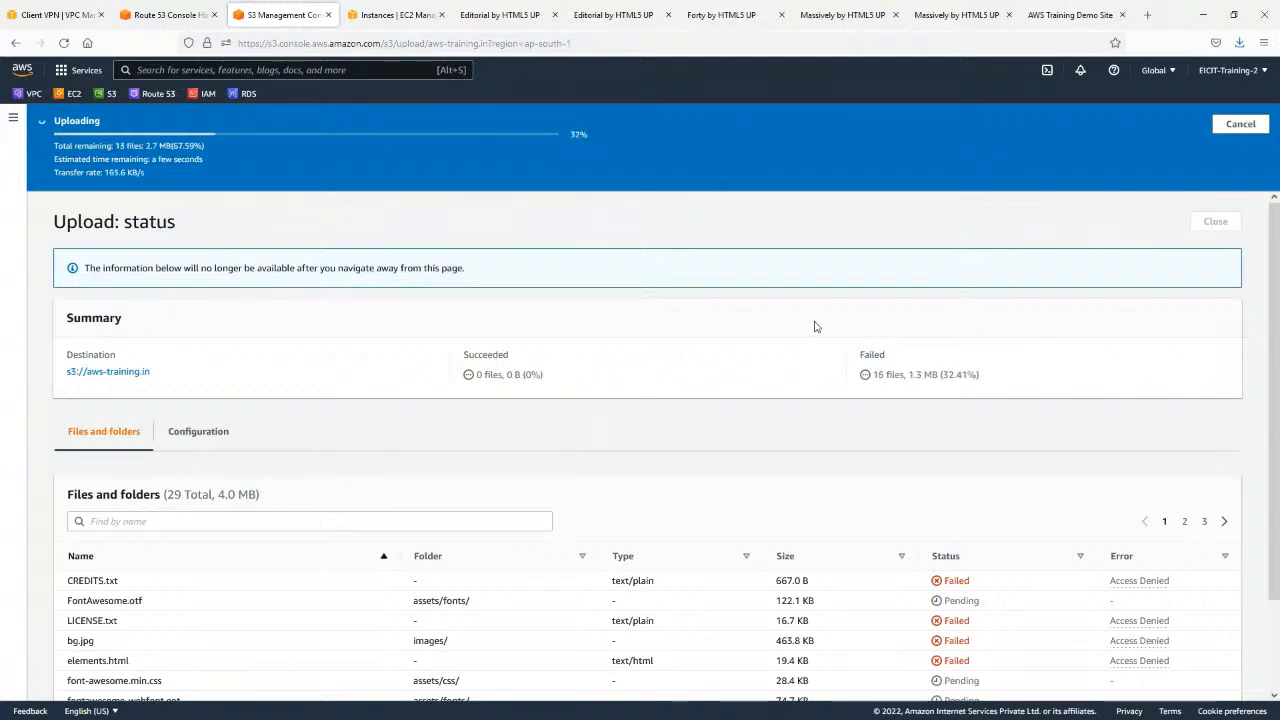
Review the upload status of the individual files, and close the upload report.
scroll(812, 329, down, 2)
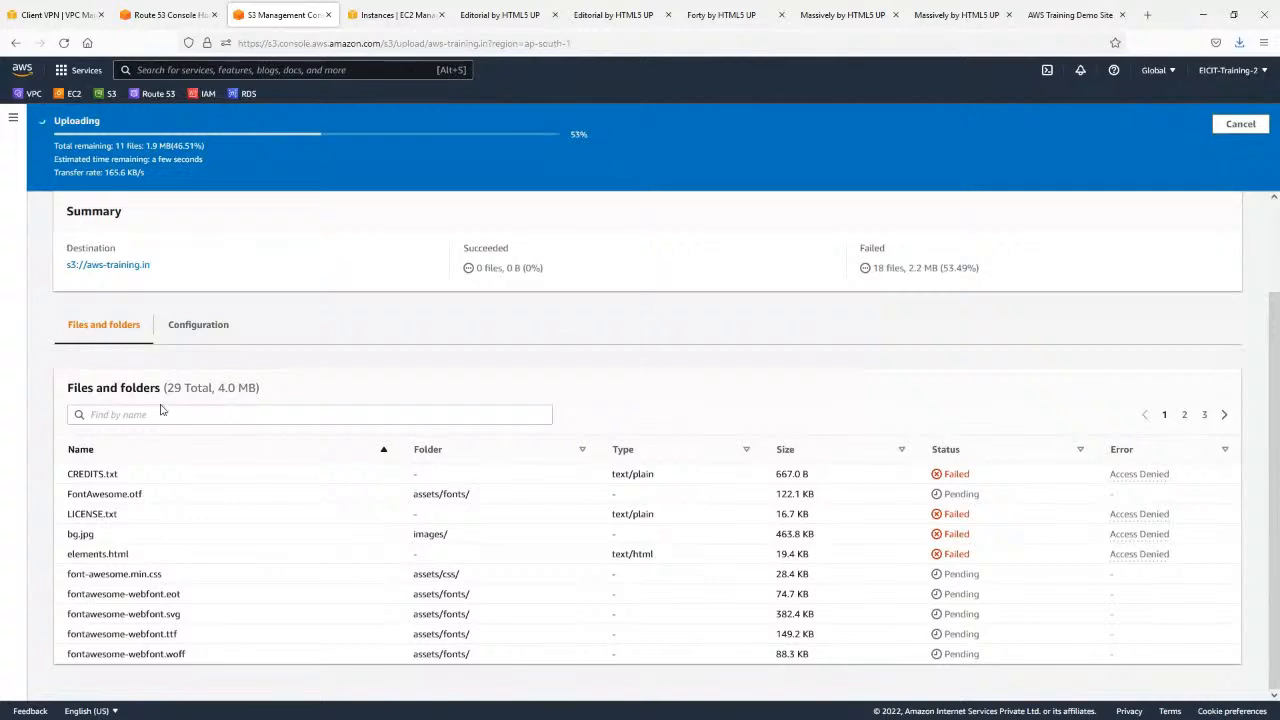
scroll(213, 389, up, 2)
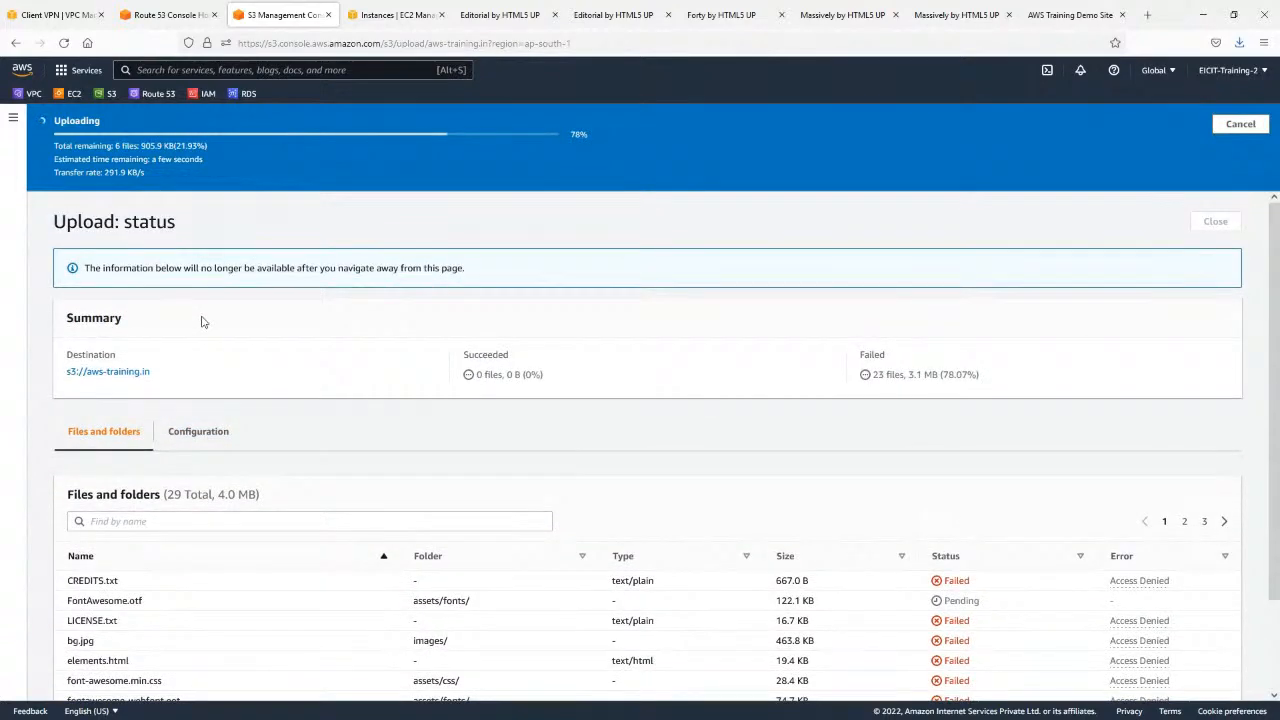
scroll(201, 321, down, 2)
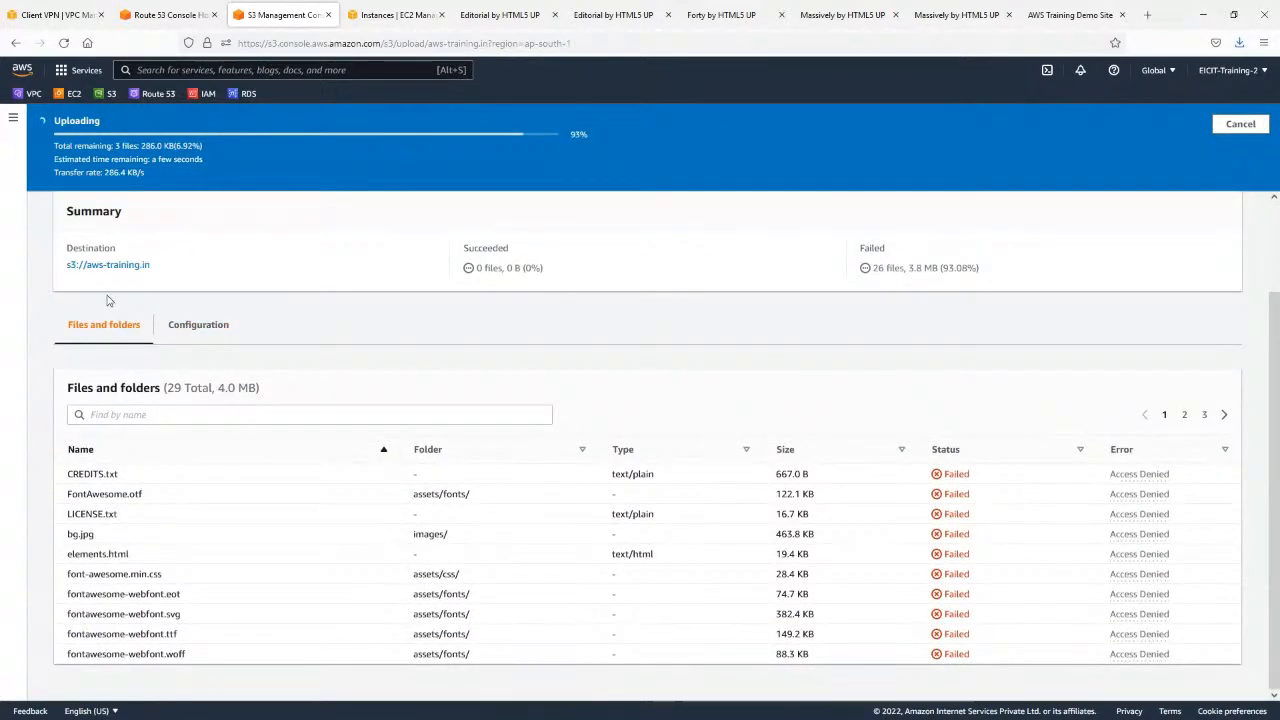
scroll(1218, 160, up, 2)
click(1214, 181)
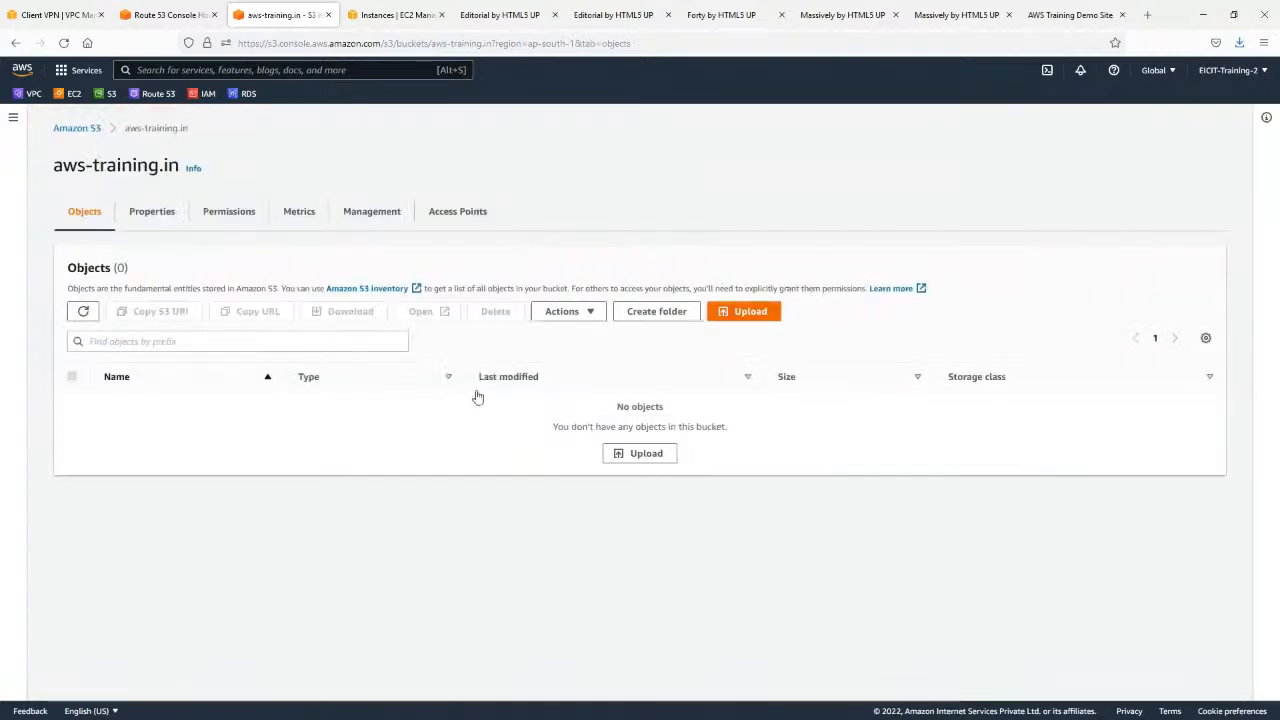
Turn off Block all public access in the aws-training.in bucket's permissions, save, and confirm the change with "confirm".
click(222, 218)
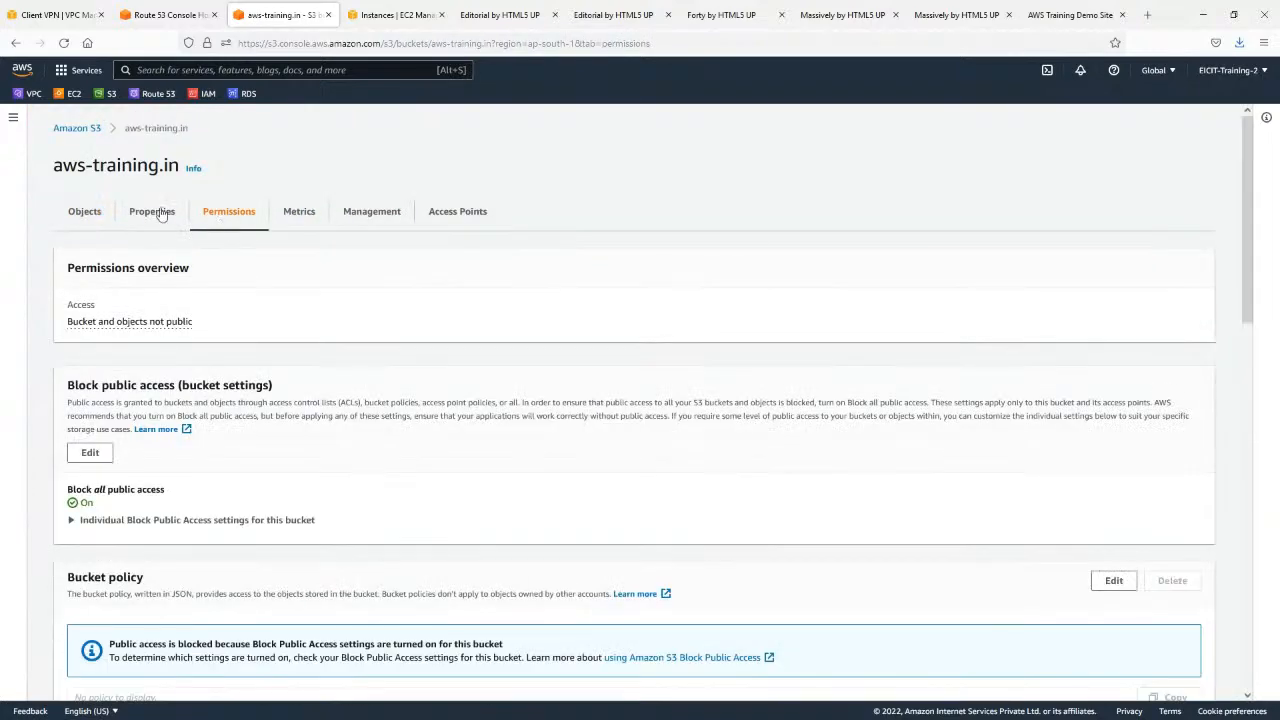
scroll(169, 286, down, 3)
click(91, 384)
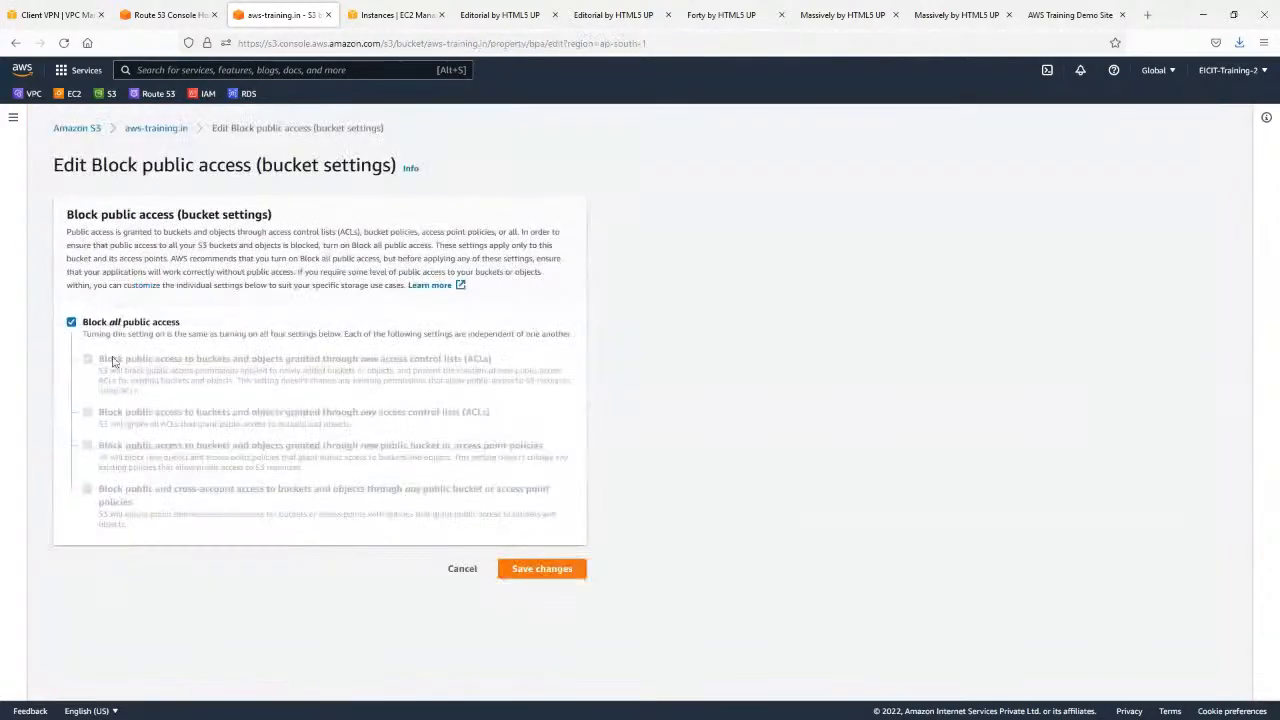
click(124, 322)
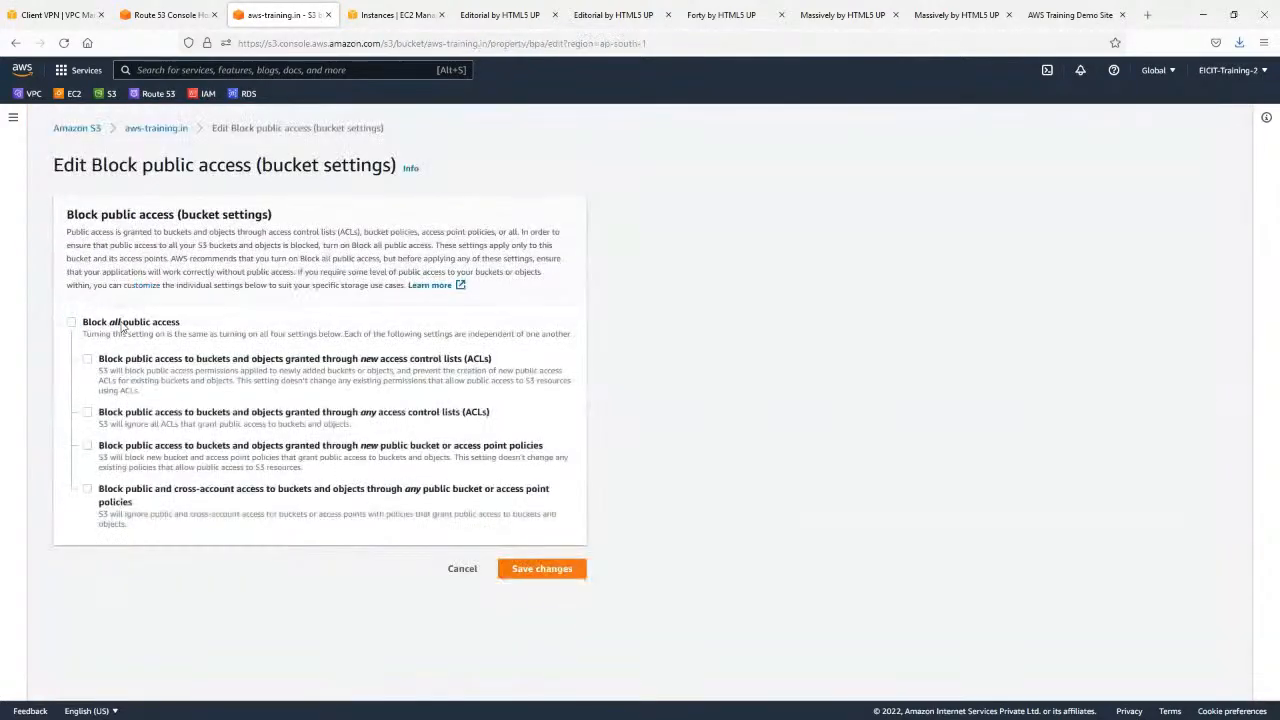
click(549, 571)
click(577, 437)
text(con)
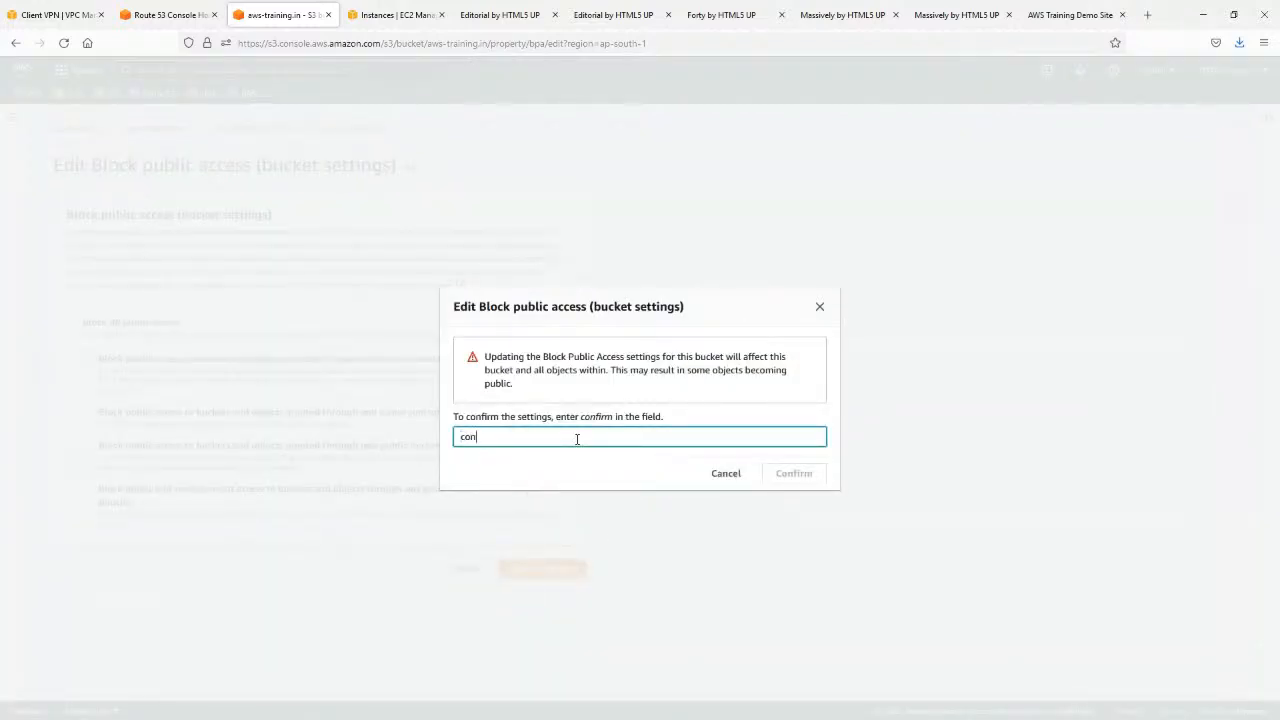
text(firm)
click(810, 476)
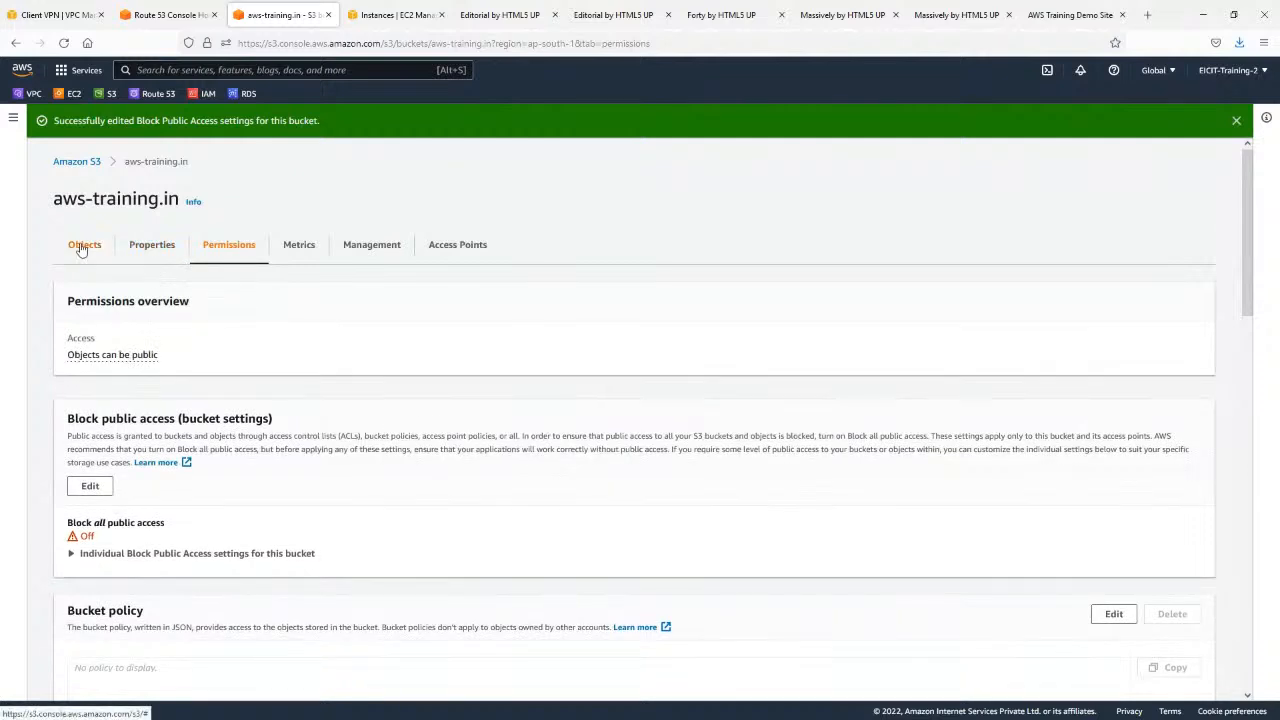
Start a new upload from the bucket's objects and add the website template's files and folders.
click(81, 246)
click(639, 453)
drag(5, 450, 293, 483)
Grant public-read access to the added files, acknowledge the risk, and upload them to the bucket.
scroll(200, 520, down, 1)
click(103, 597)
scroll(200, 570, down, 3)
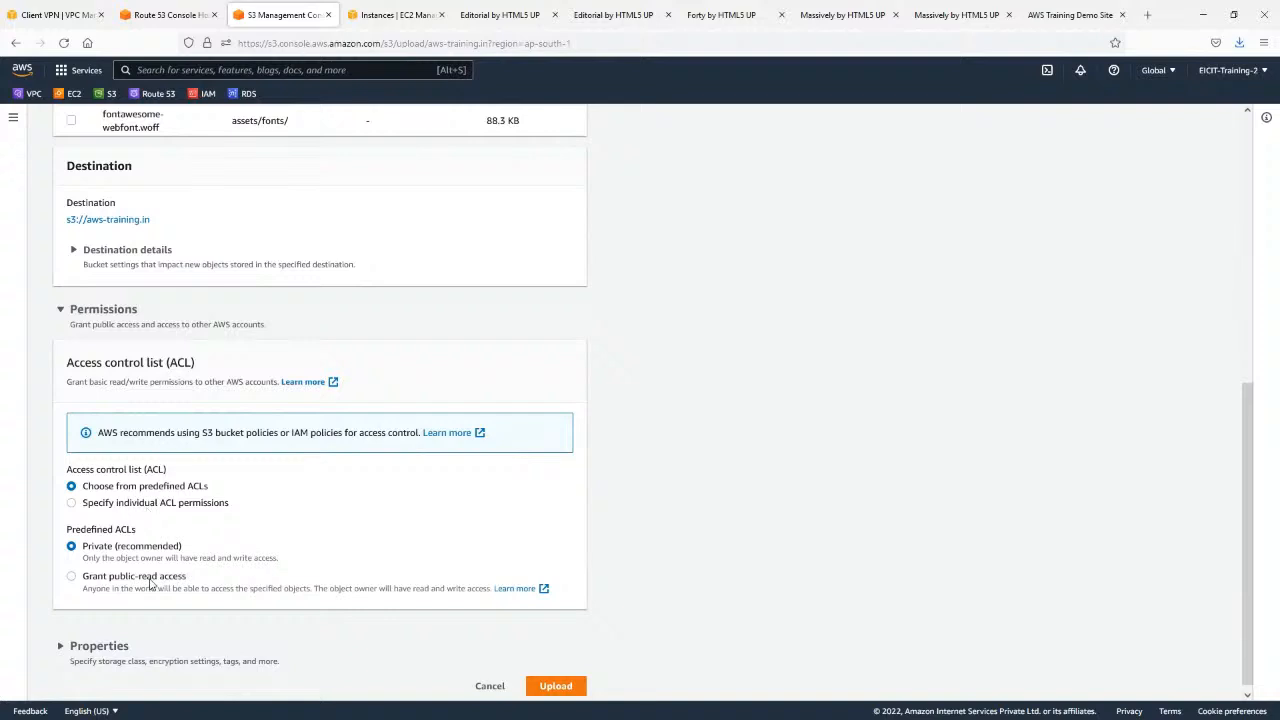
click(154, 578)
scroll(180, 568, down, 1)
click(183, 563)
click(550, 677)
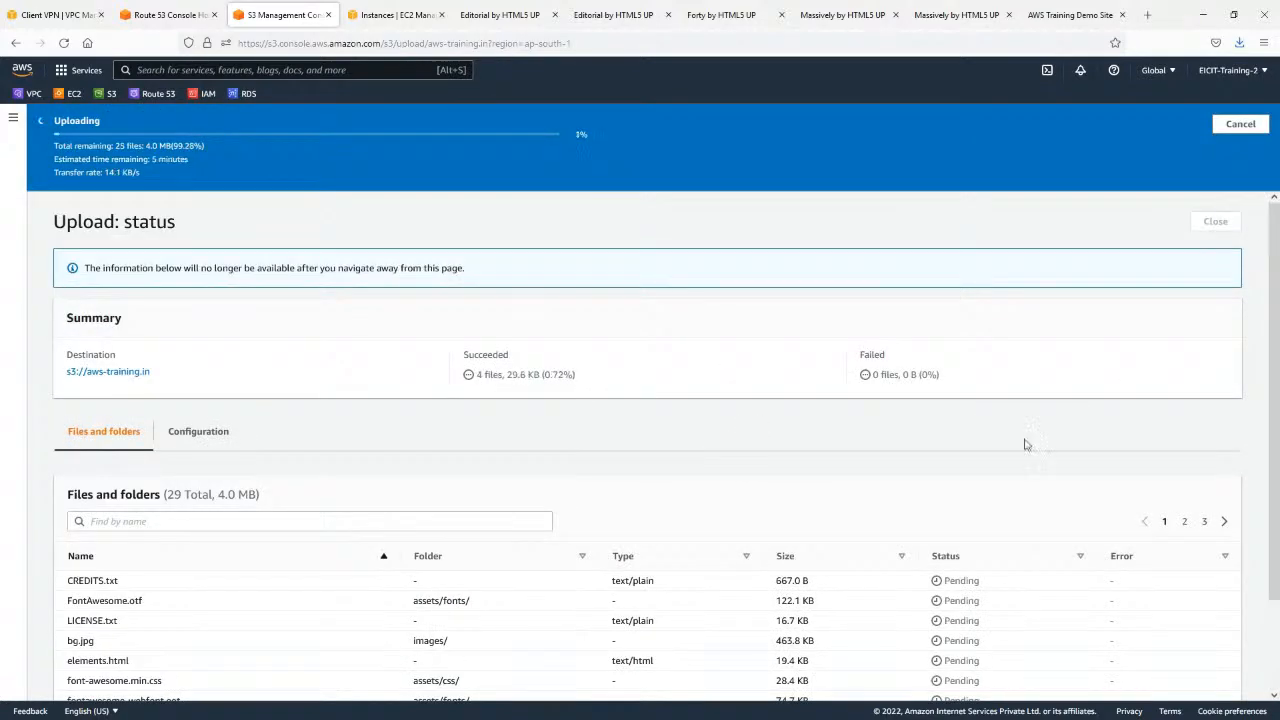
scroll(919, 404, down, 1)
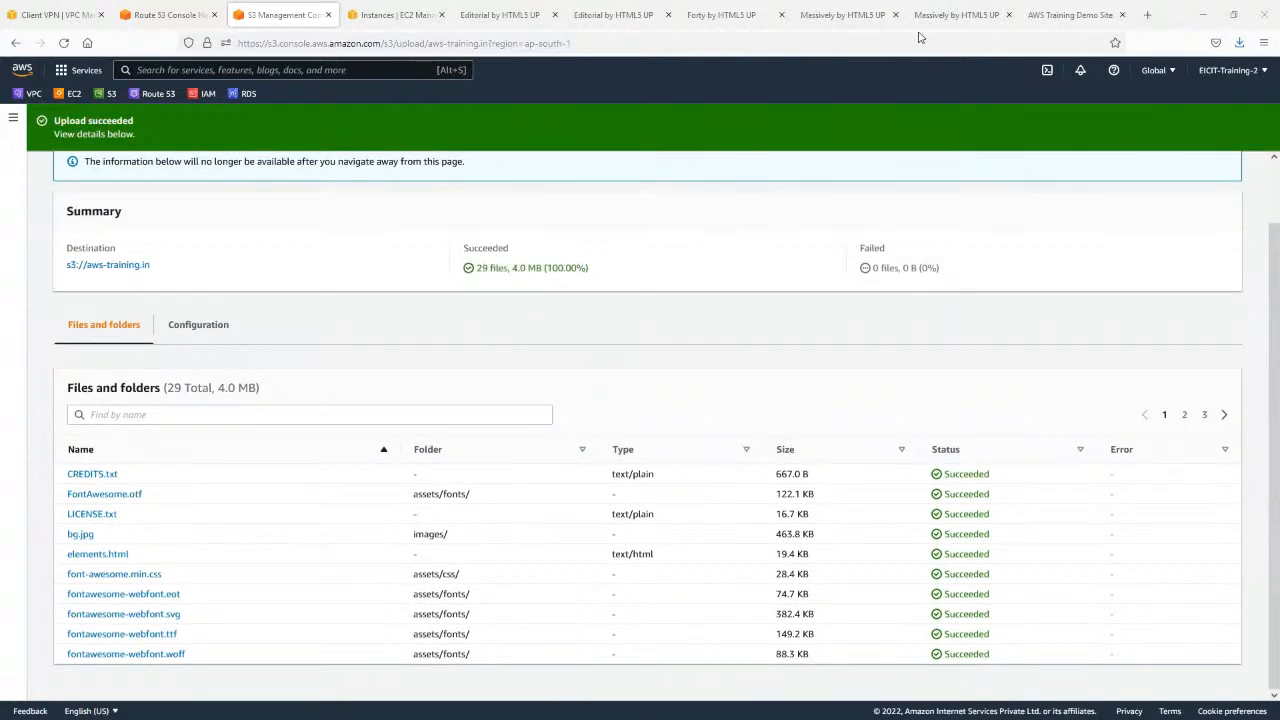
Copy the bare domain aws-training.in from the demo site's address and load it in a new browser tab.
click(1044, 12)
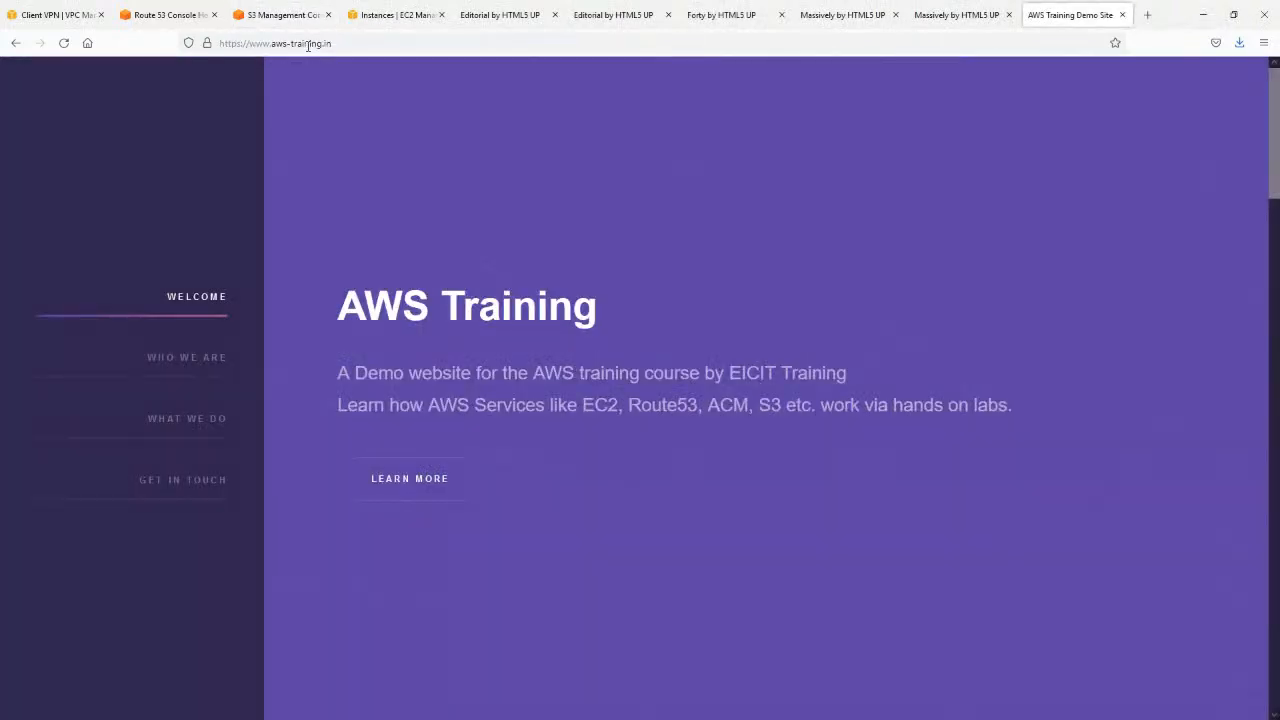
click(308, 45)
click(387, 45)
drag(330, 44, 271, 50)
key(ctrl+c)
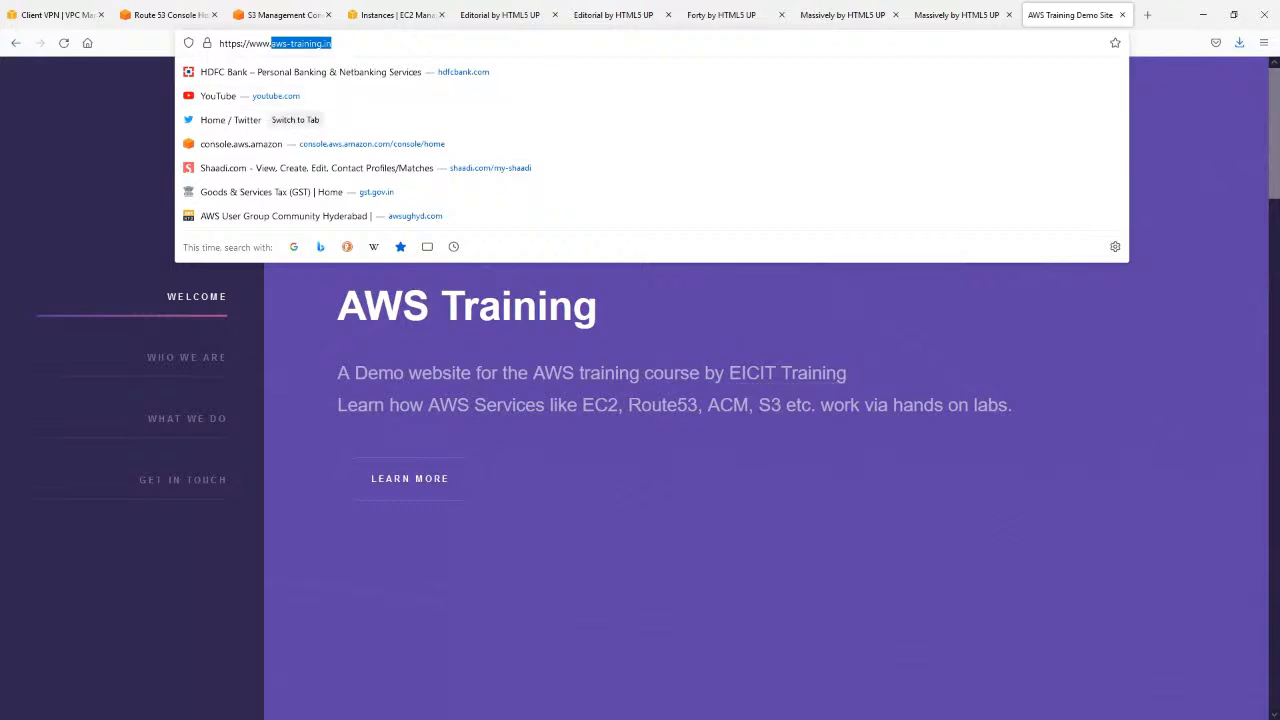
click(1147, 15)
key(ctrl+v)
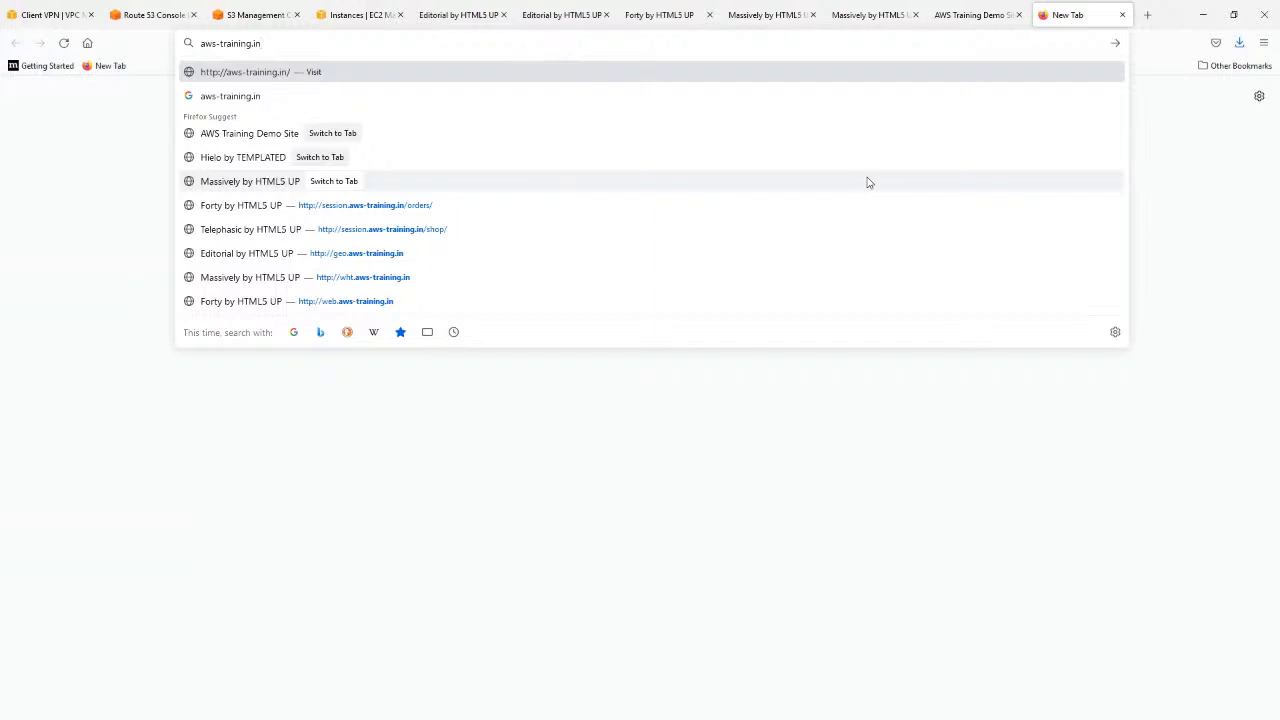
key(Return)
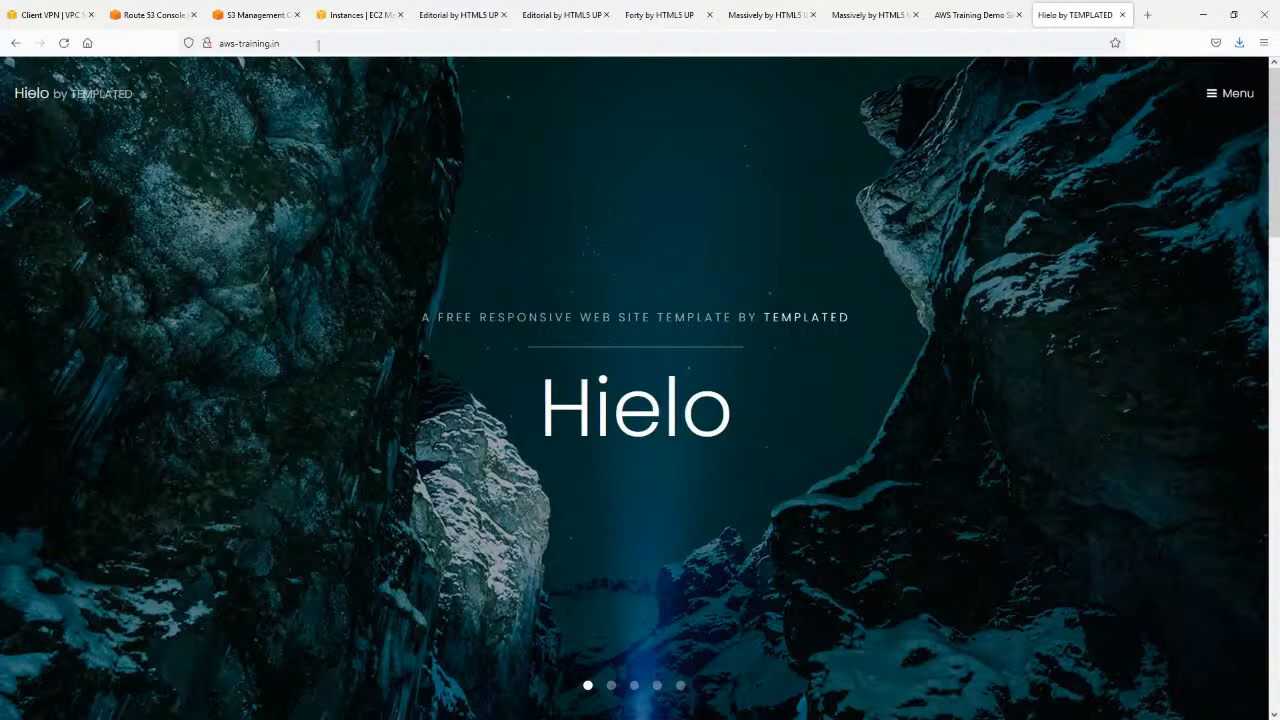
click(995, 7)
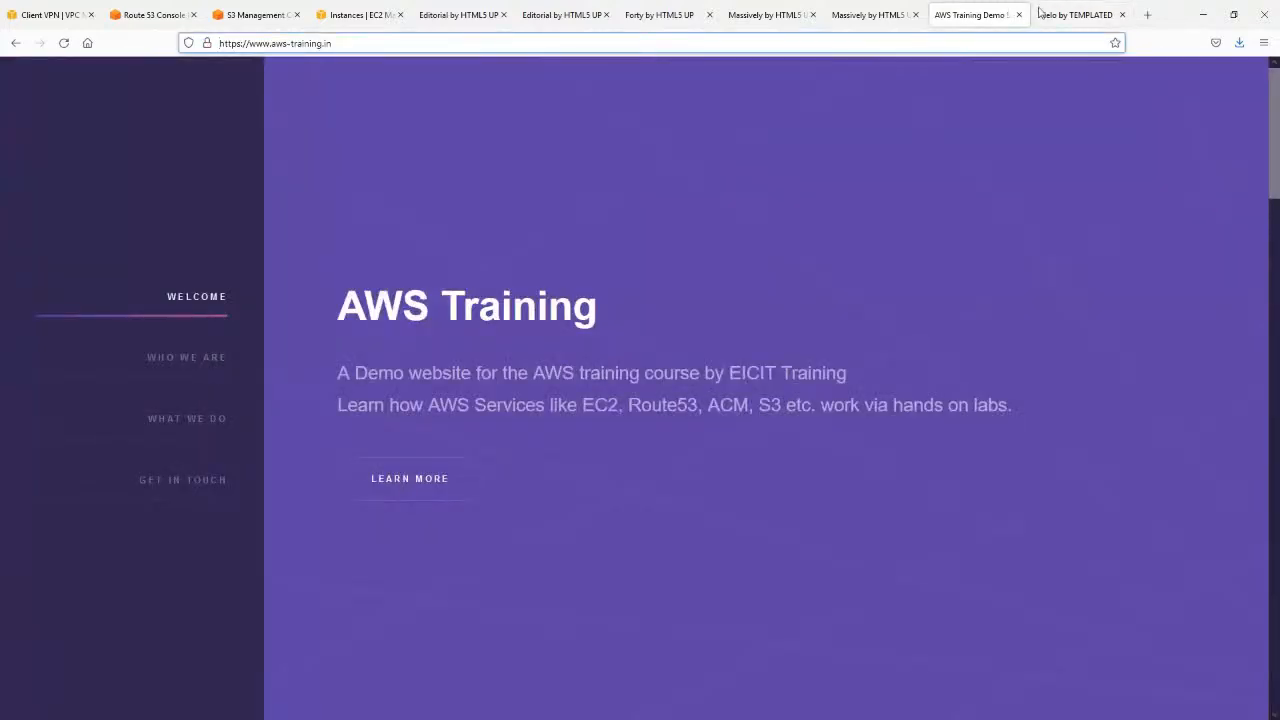
click(998, 213)
click(63, 43)
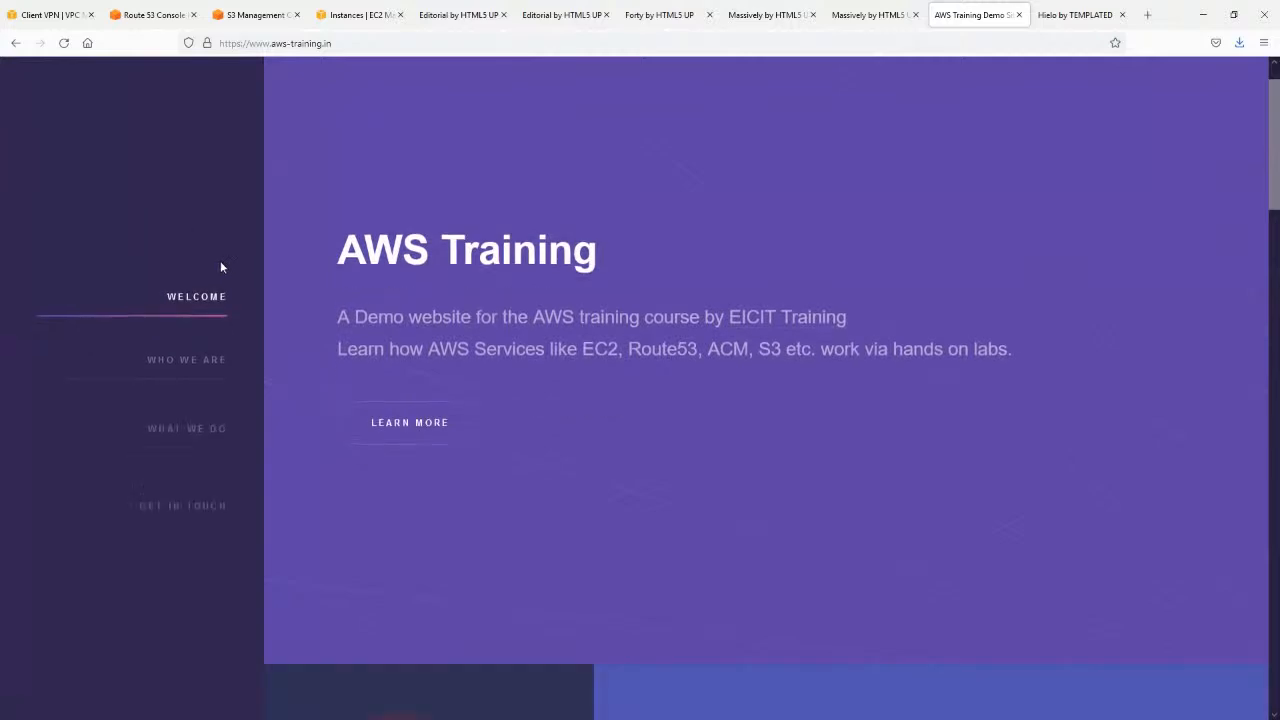
scroll(453, 281, down, 8)
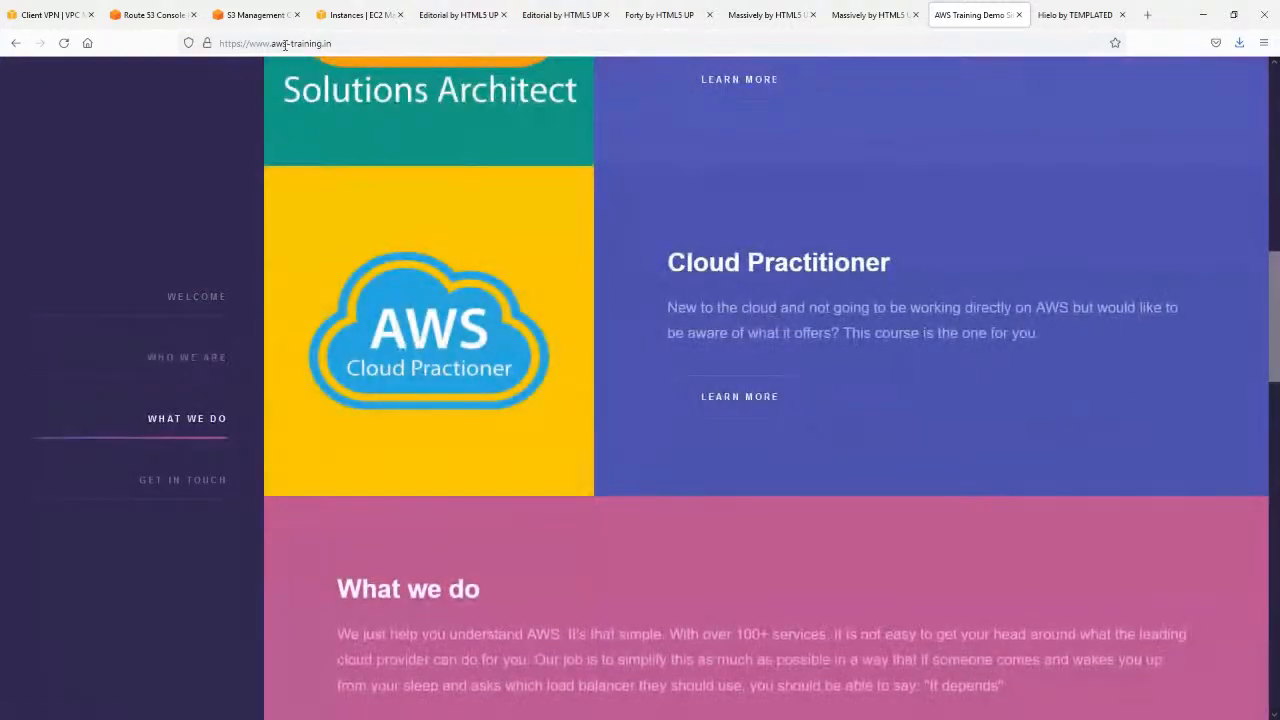
click(1073, 14)
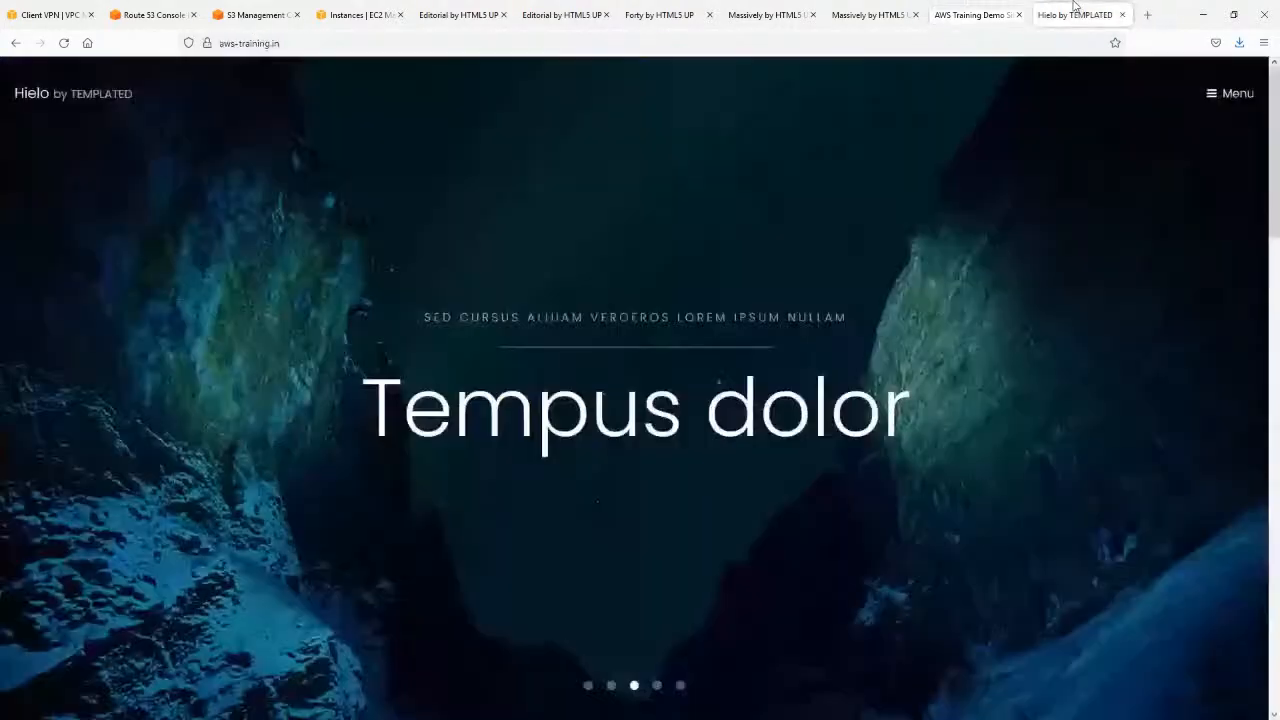